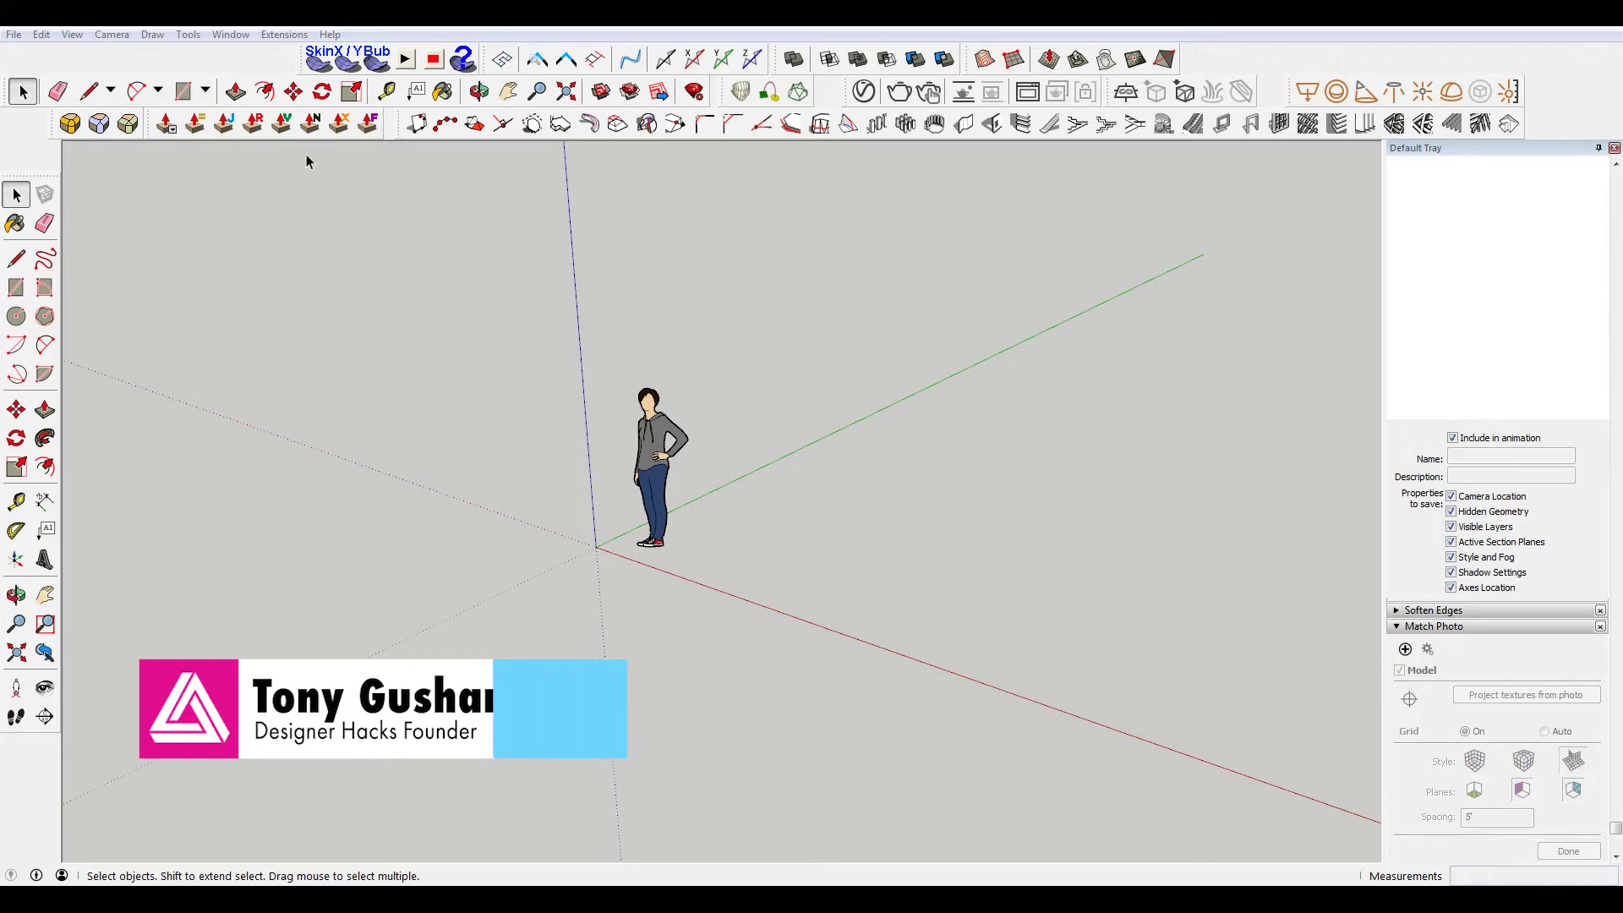
Import the dice JPG as an image and place it flat on the ground near the origin
left_click(15, 35)
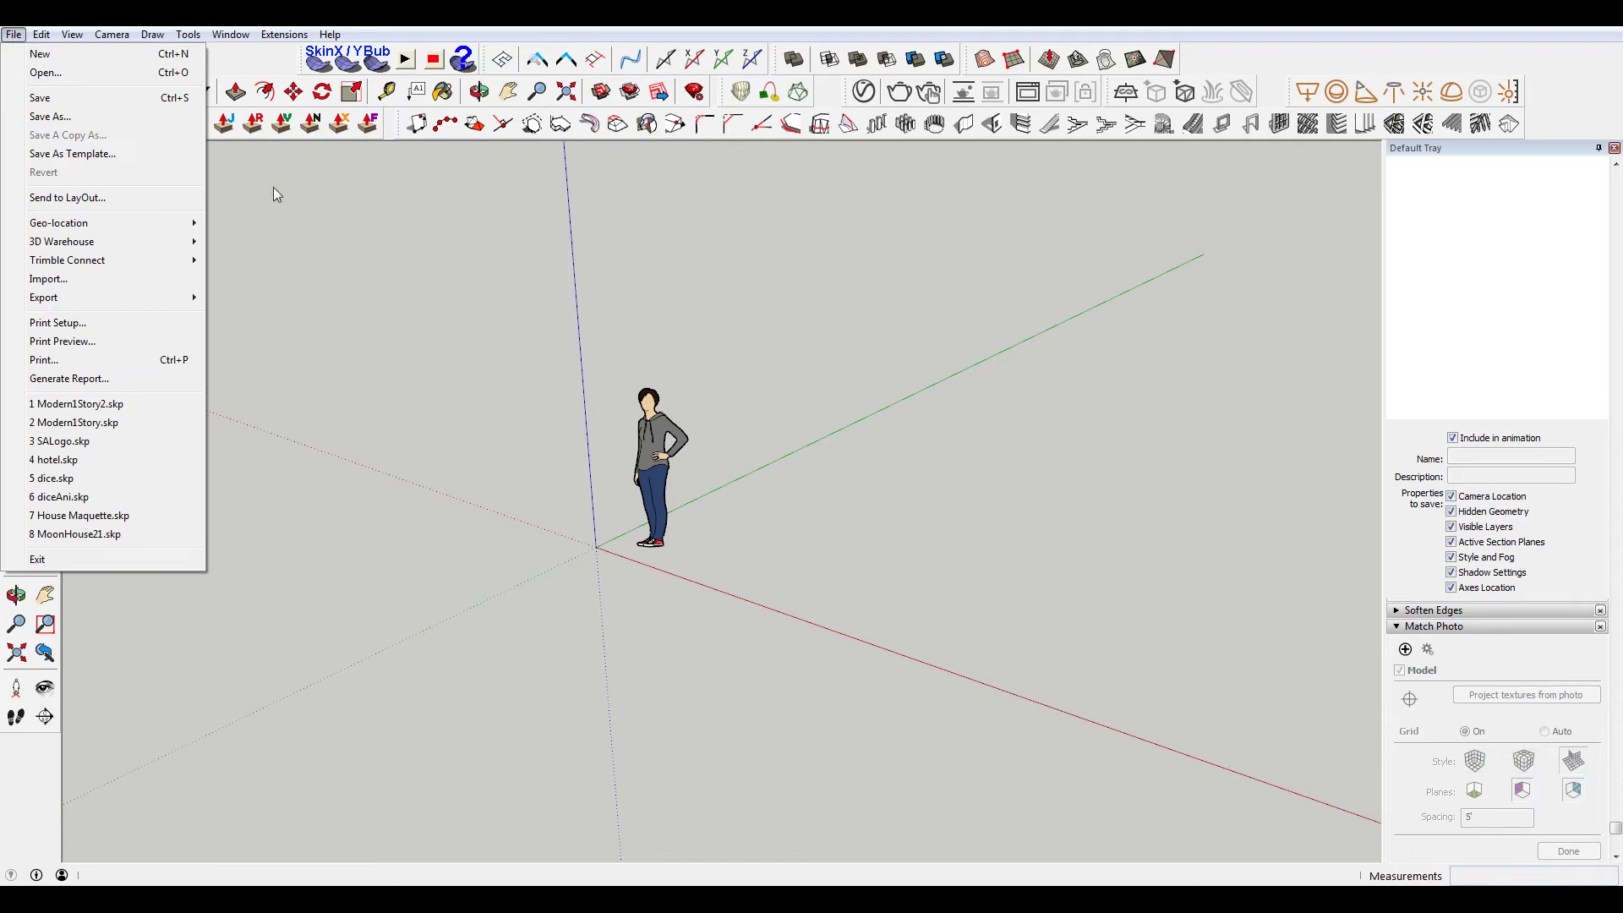
left_click(137, 279)
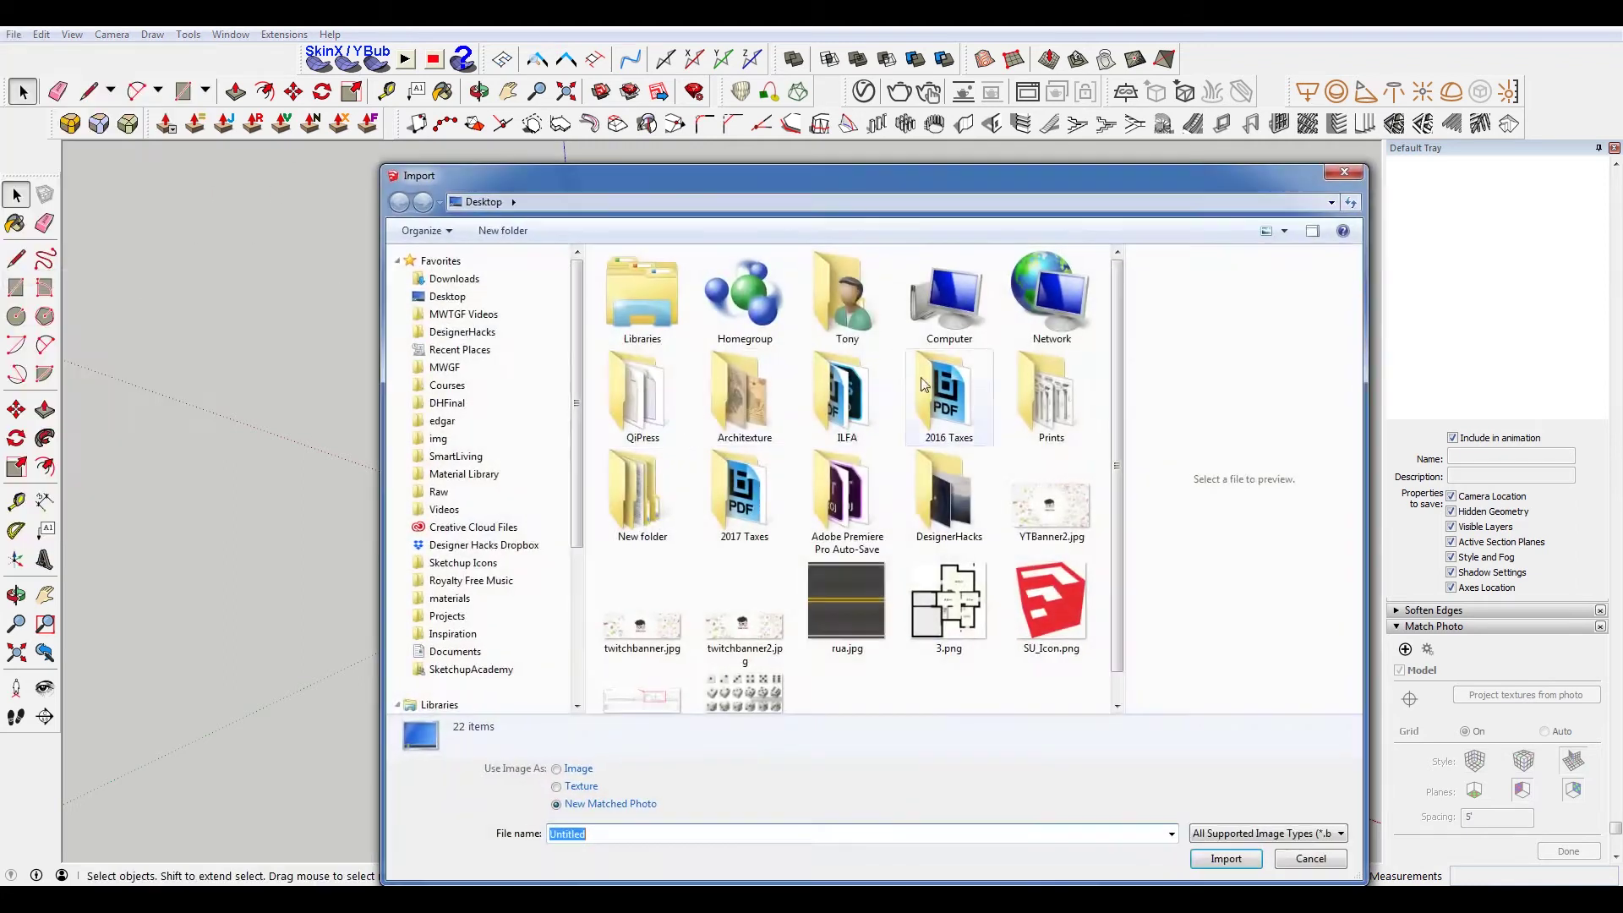
scroll(1118, 367, "down", 1)
left_click(744, 668)
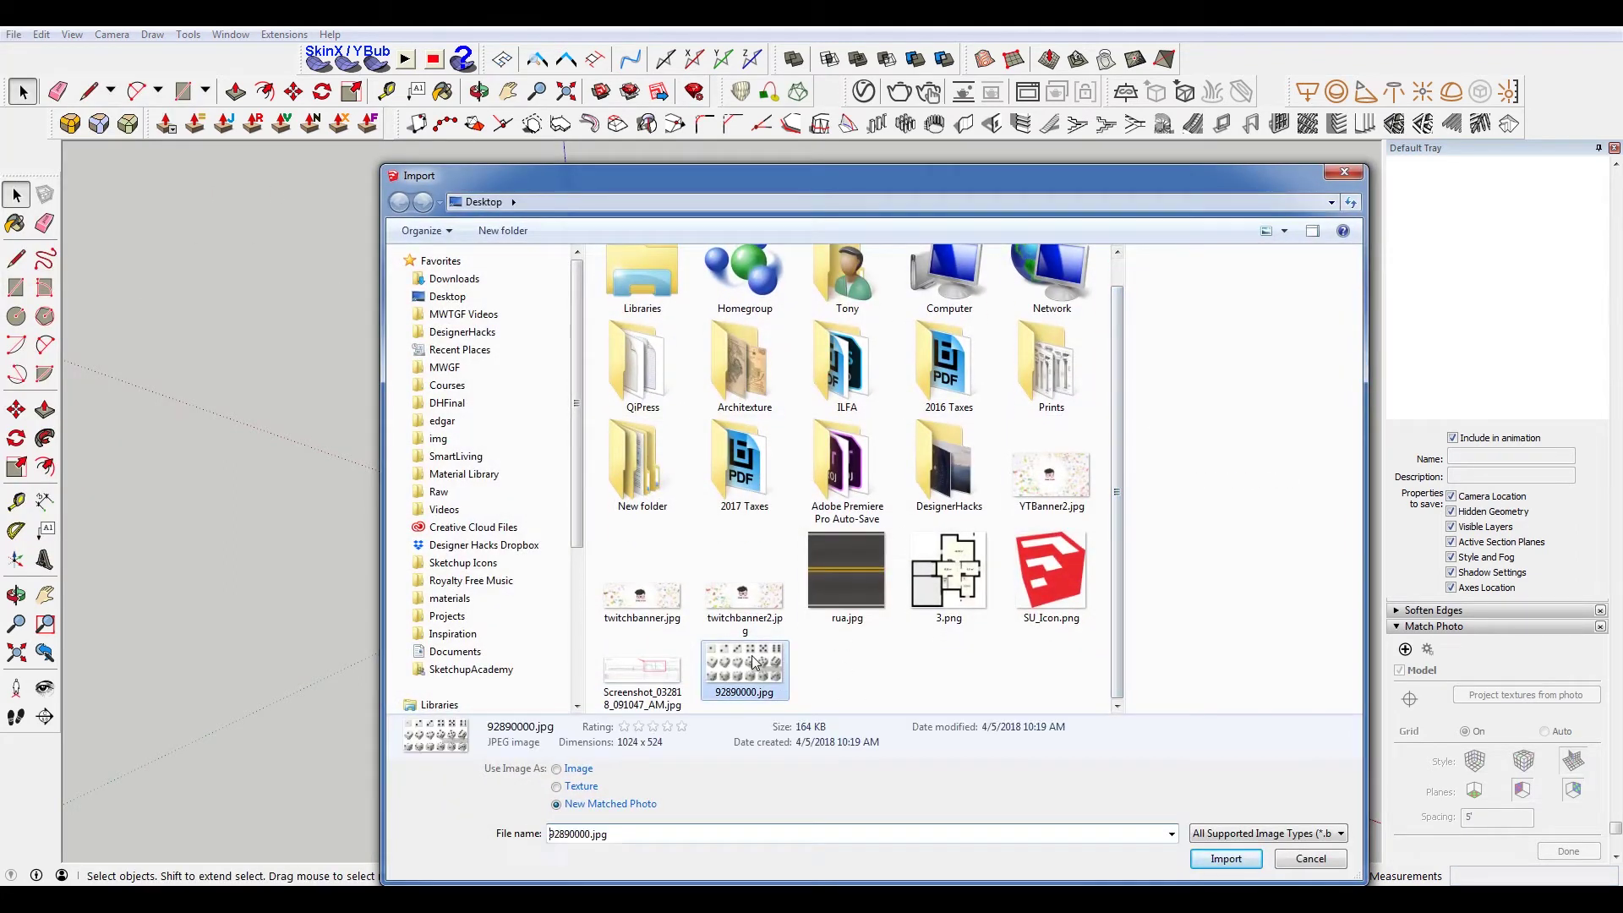
left_click(580, 769)
left_click(1225, 858)
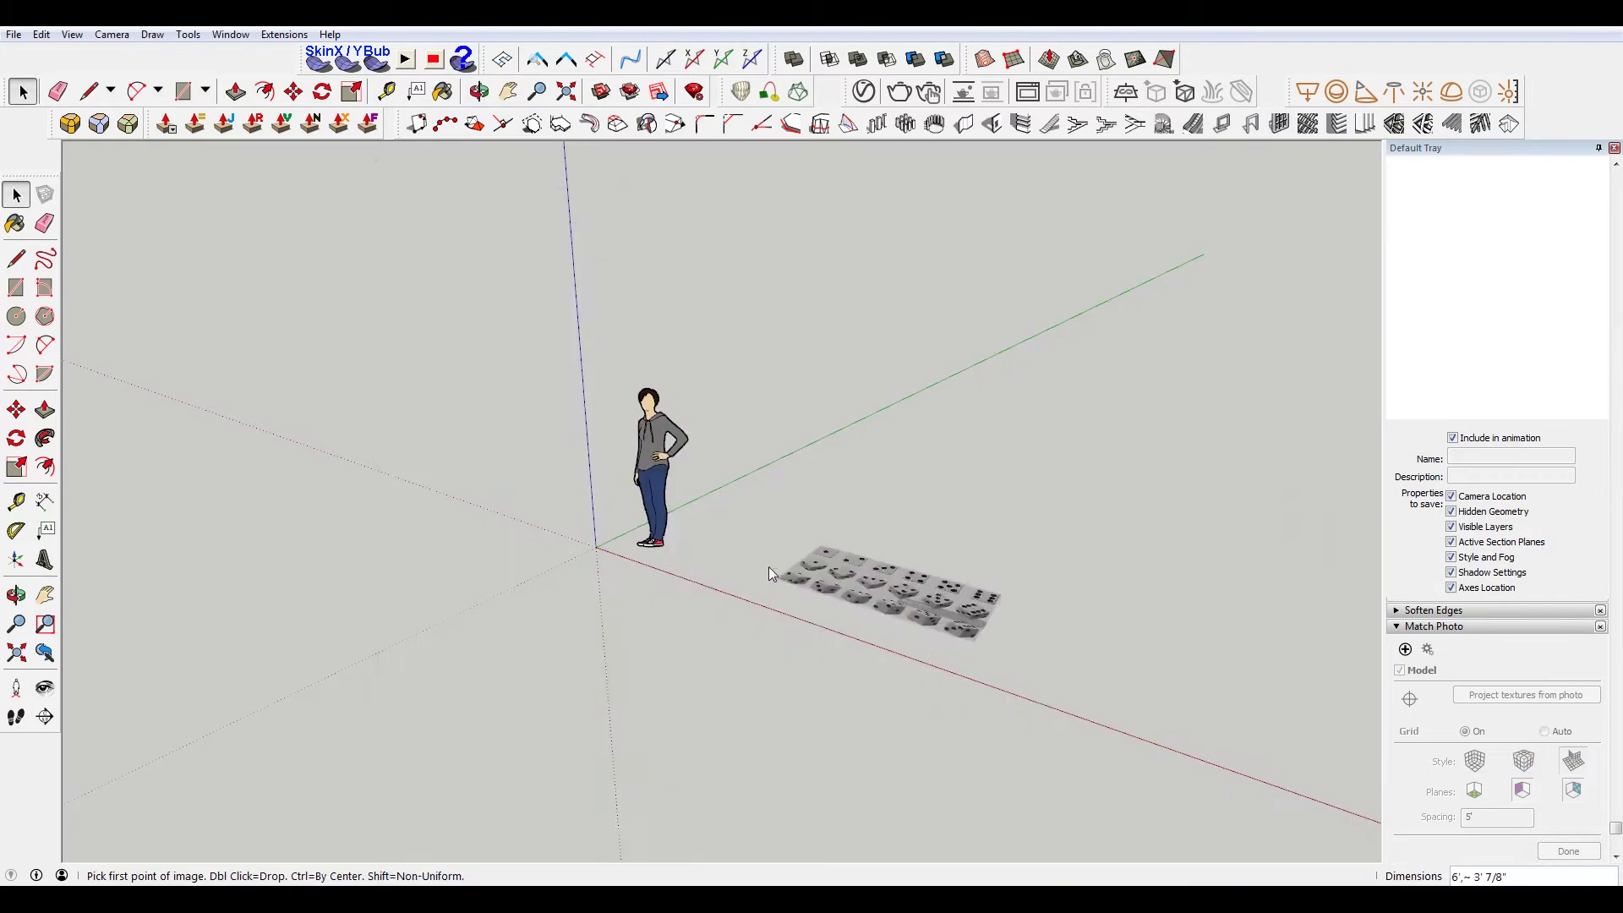
left_click(594, 549)
left_click(1133, 631)
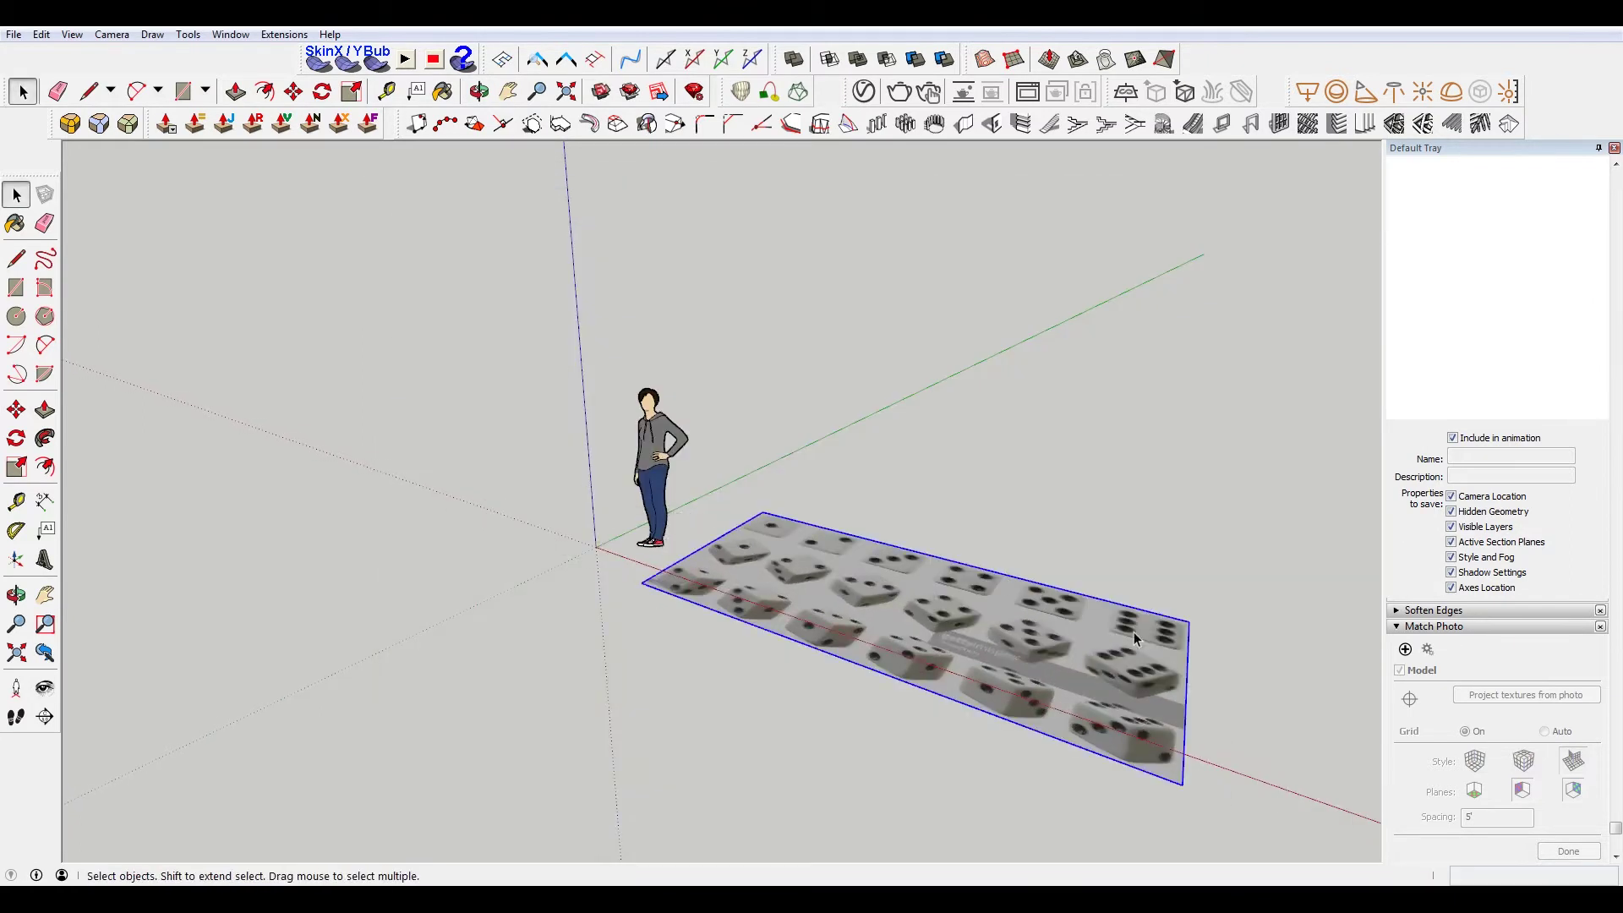
middle_click_drag(1134, 632, 912, 418)
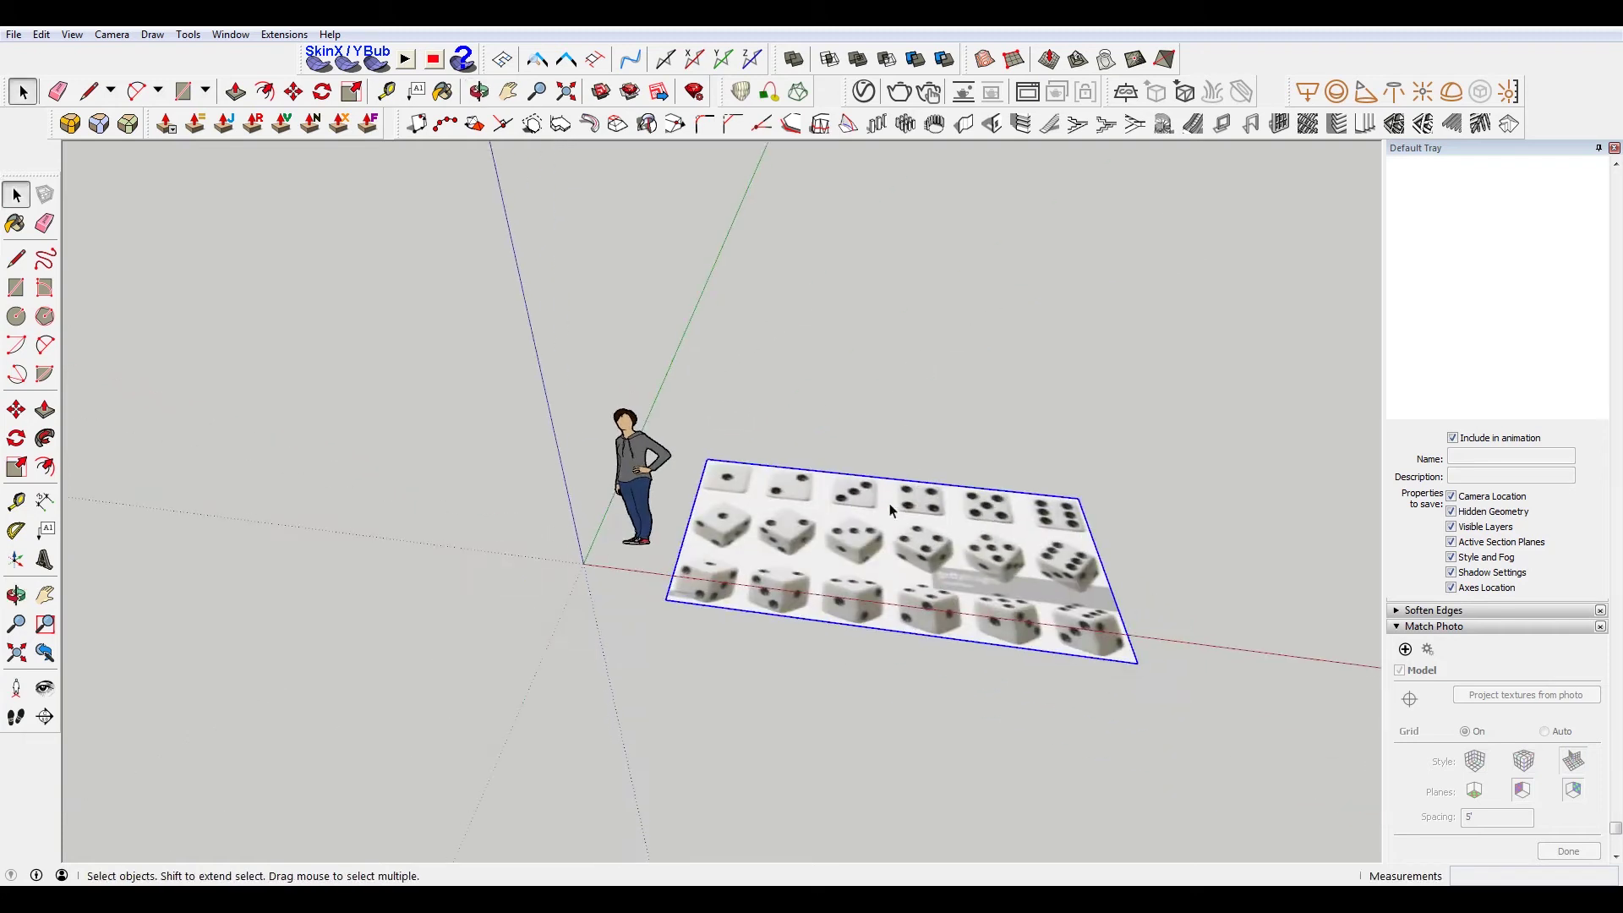
scroll(890, 508, "up", 3)
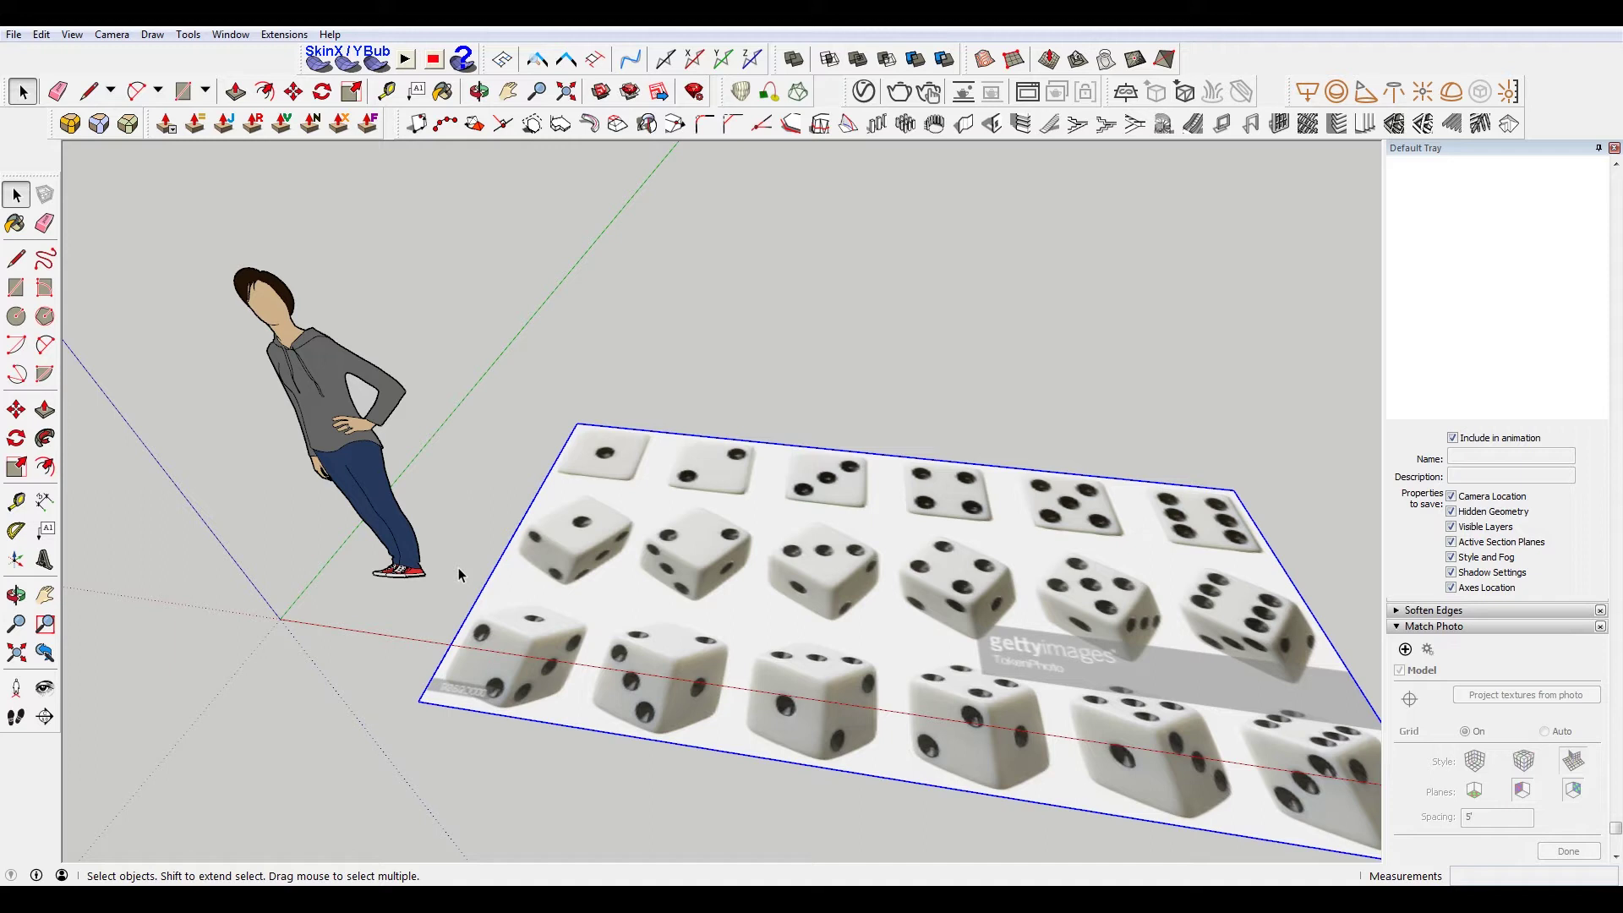
Delete the default scale figure from the scene
mouse_move(442, 514)
middle_mouse_down()
mouse_move(469, 533)
mouse_move(493, 519)
middle_mouse_up()
left_click(493, 518)
key("Delete")
scroll(642, 414, "up", 3)
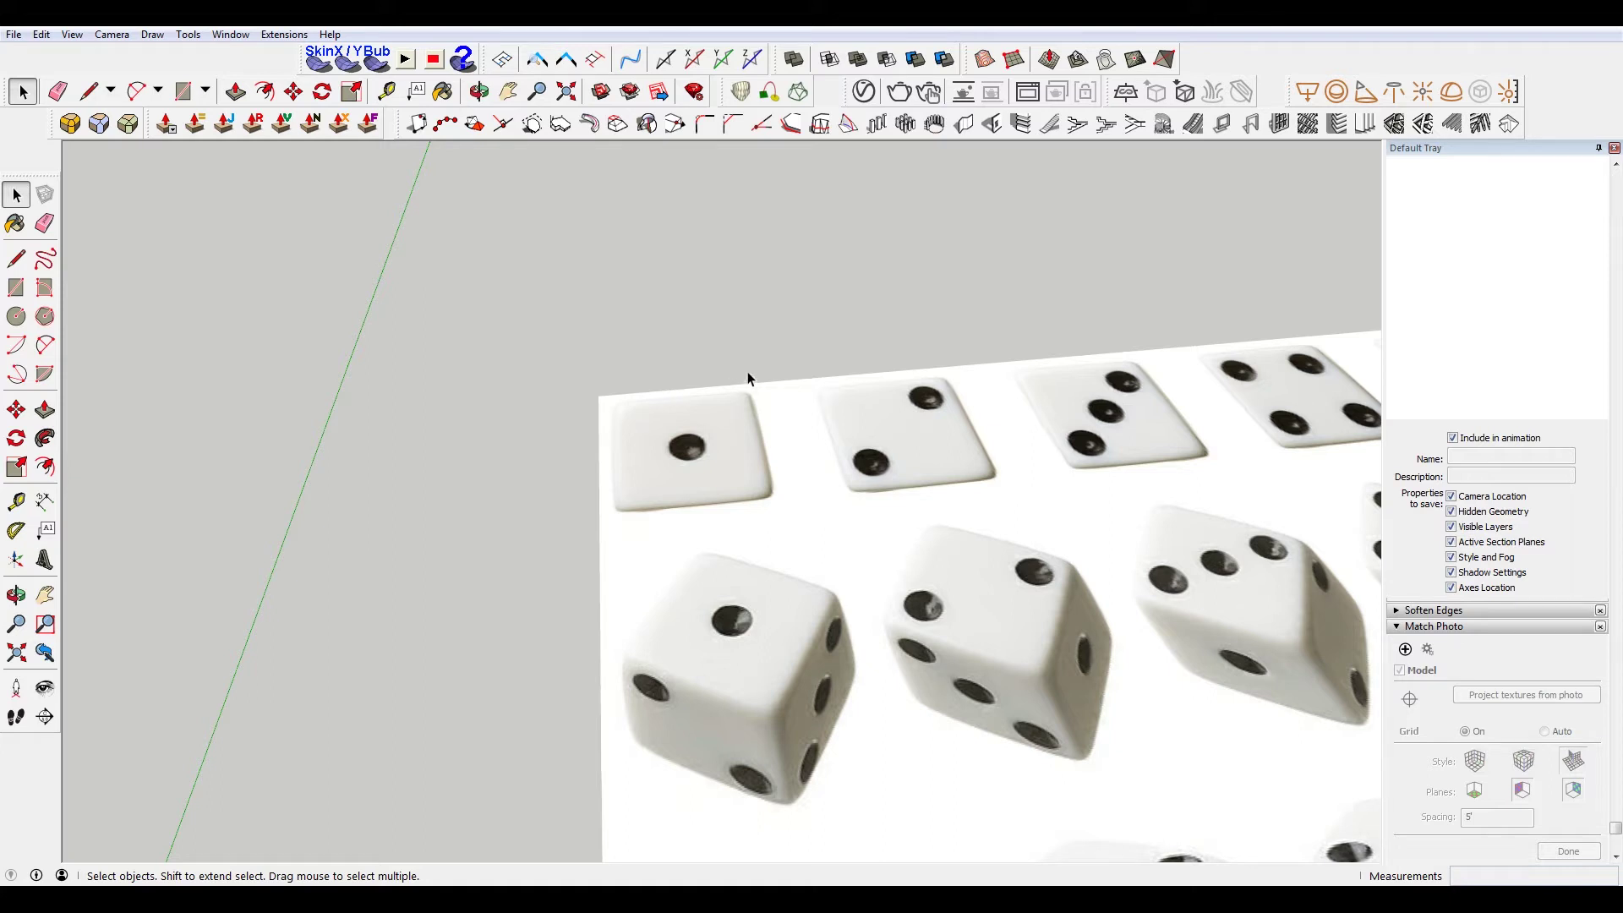
middle_click_drag(819, 384, 624, 504)
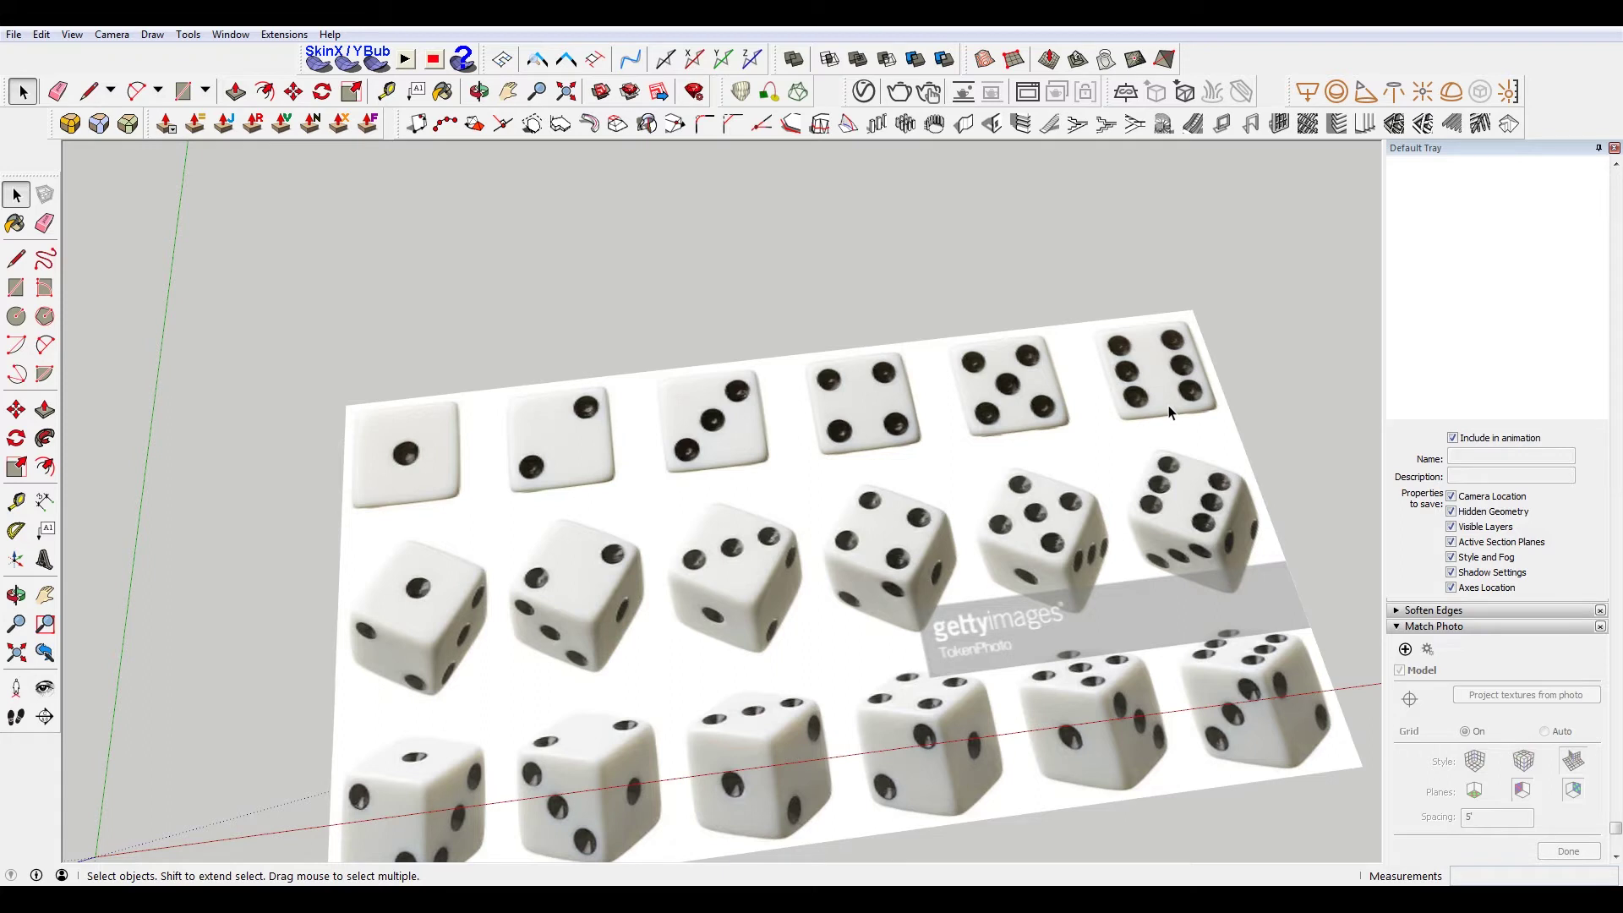
Open and dismiss the File menu, then select and inspect the dice photo
left_click(13, 34)
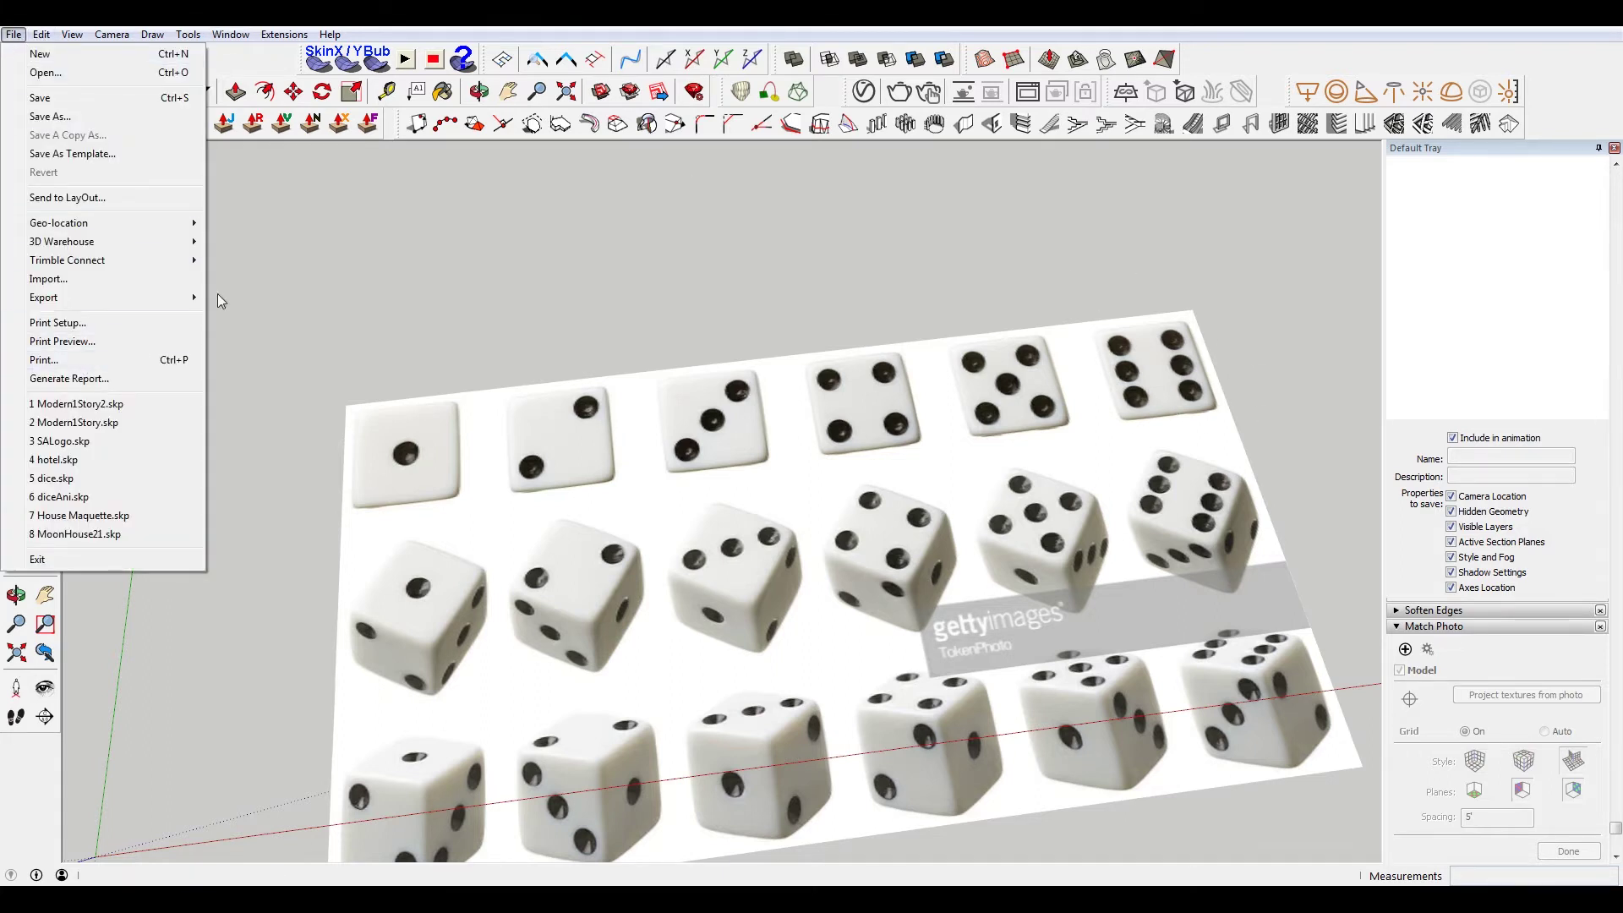
left_click(495, 278)
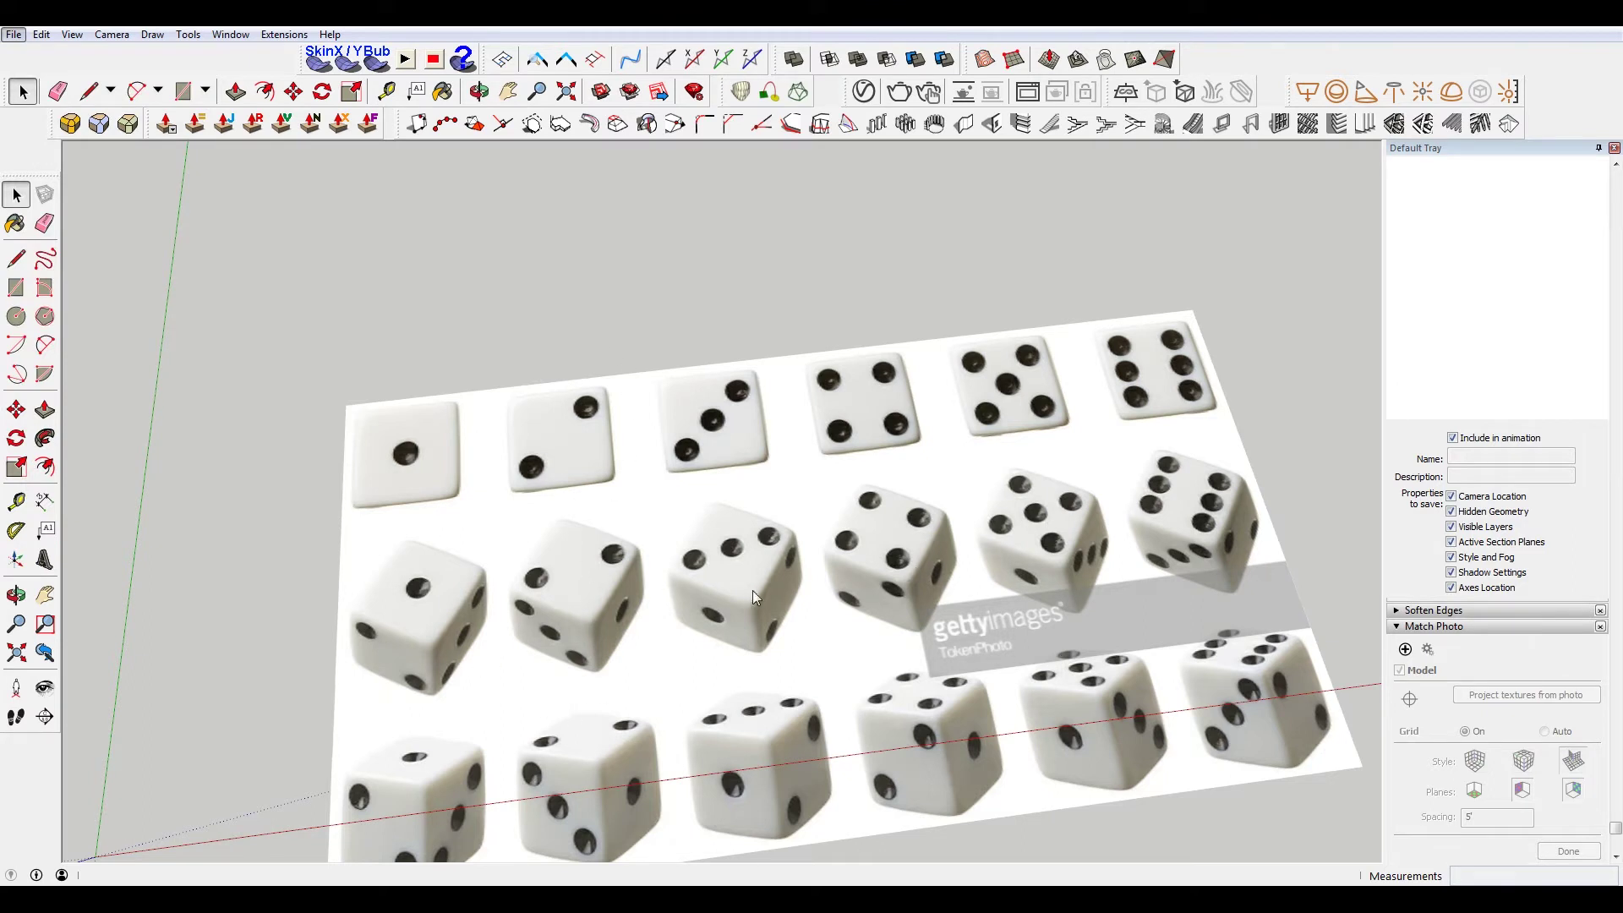
left_click(804, 586)
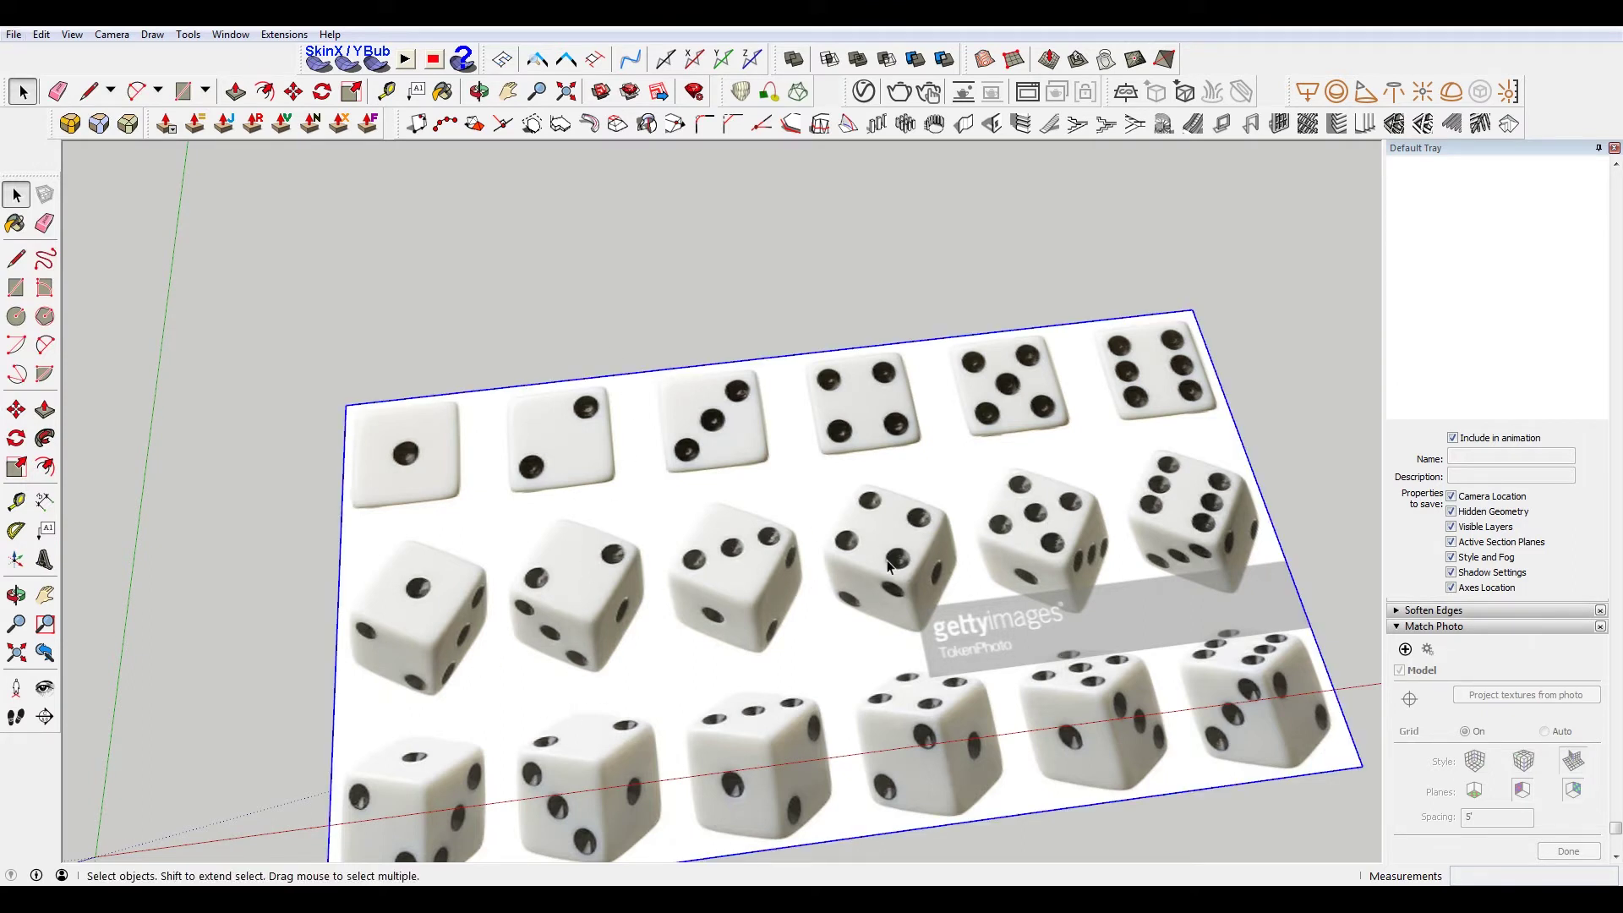
mouse_move(891, 566)
middle_mouse_down()
mouse_move(923, 565)
mouse_move(886, 270)
middle_mouse_up()
left_click(887, 270)
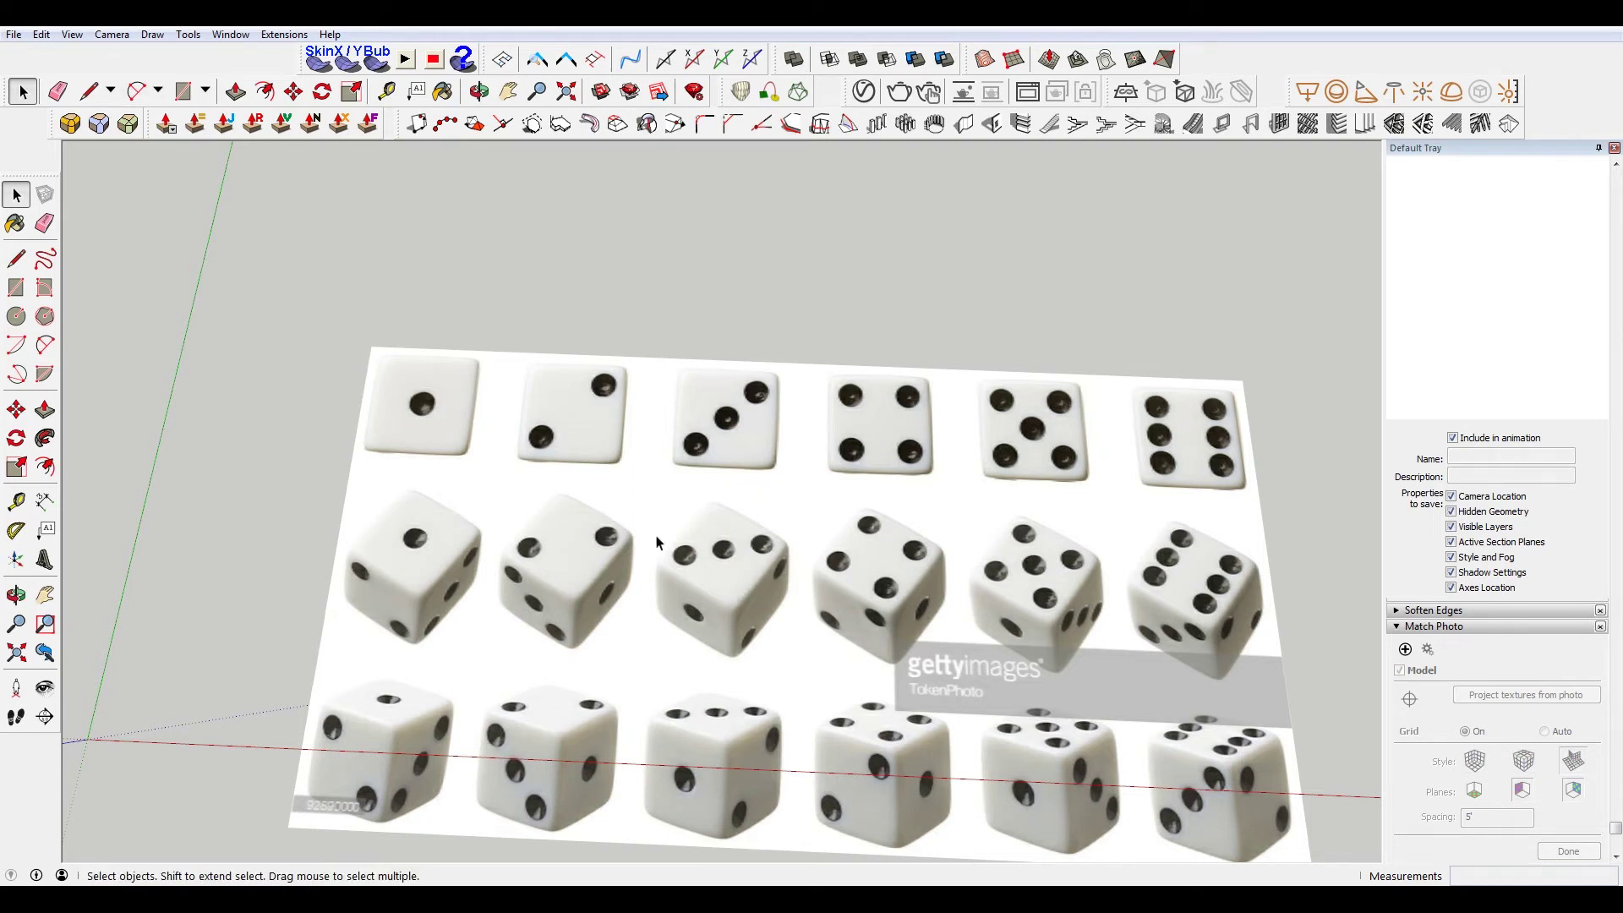
left_click(111, 35)
Switch to the standard Top view with parallel projection
left_click(266, 92)
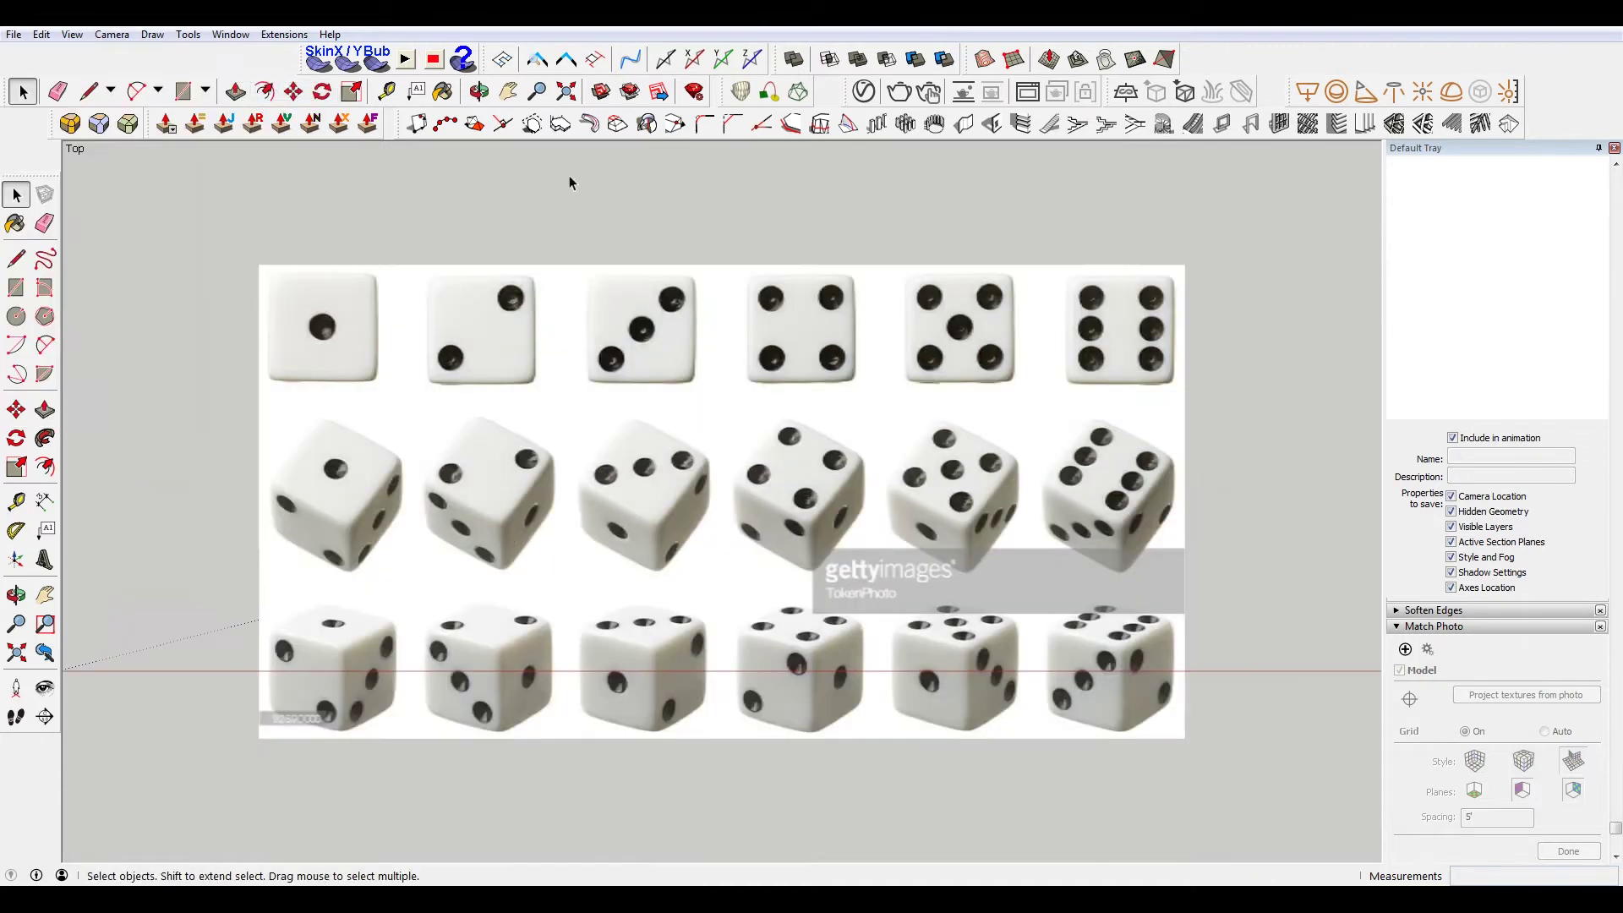
left_click(71, 34)
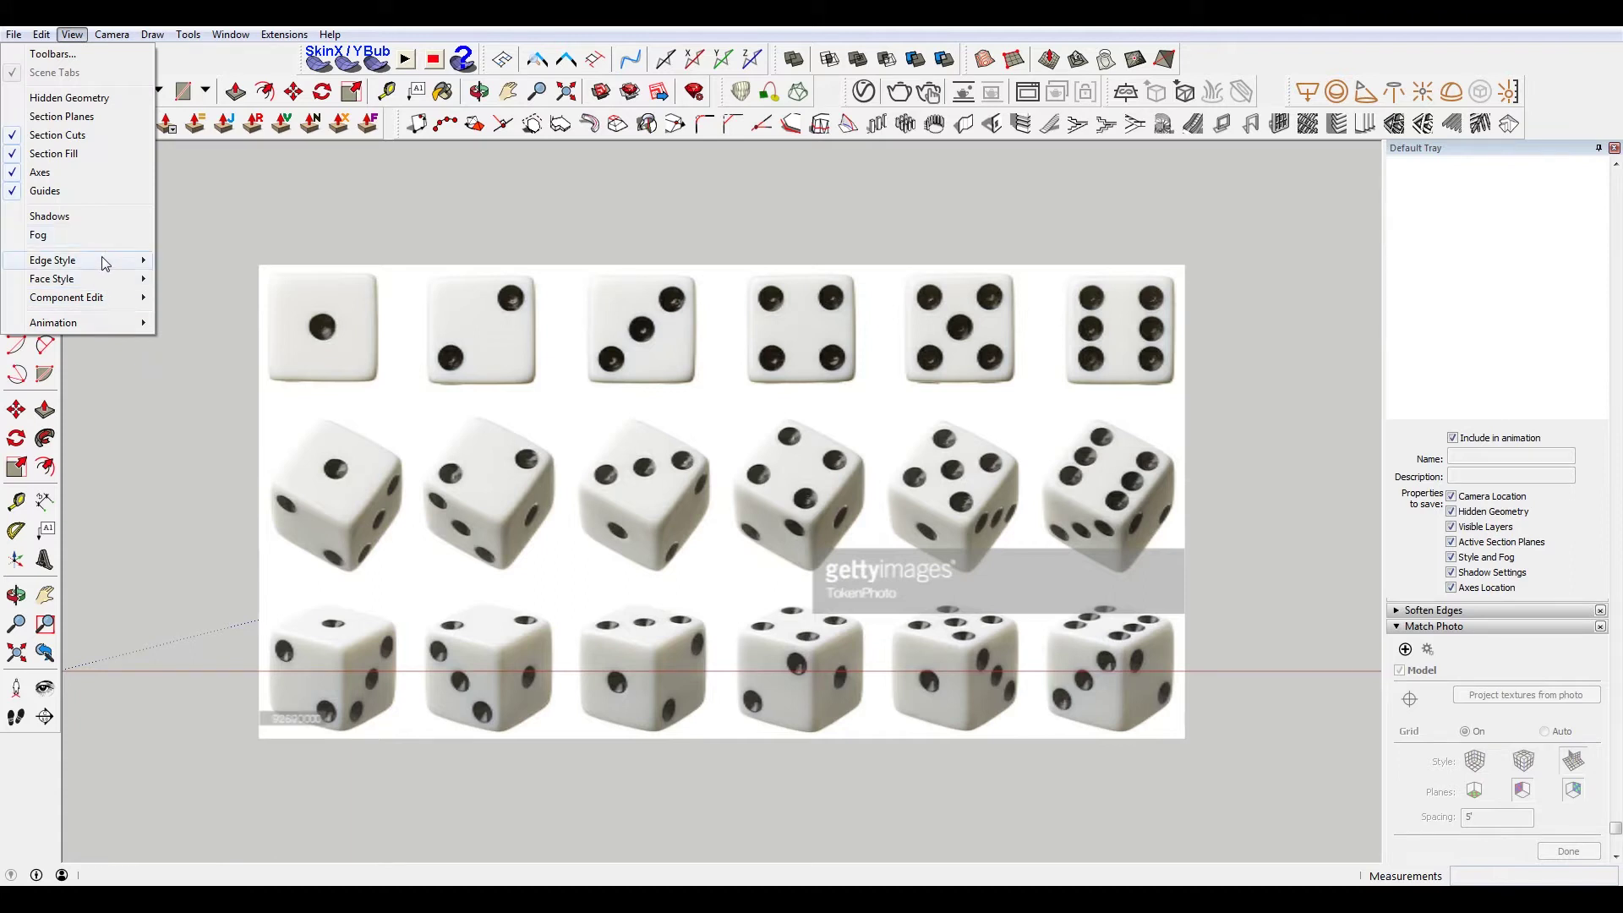
mouse_move(111, 33)
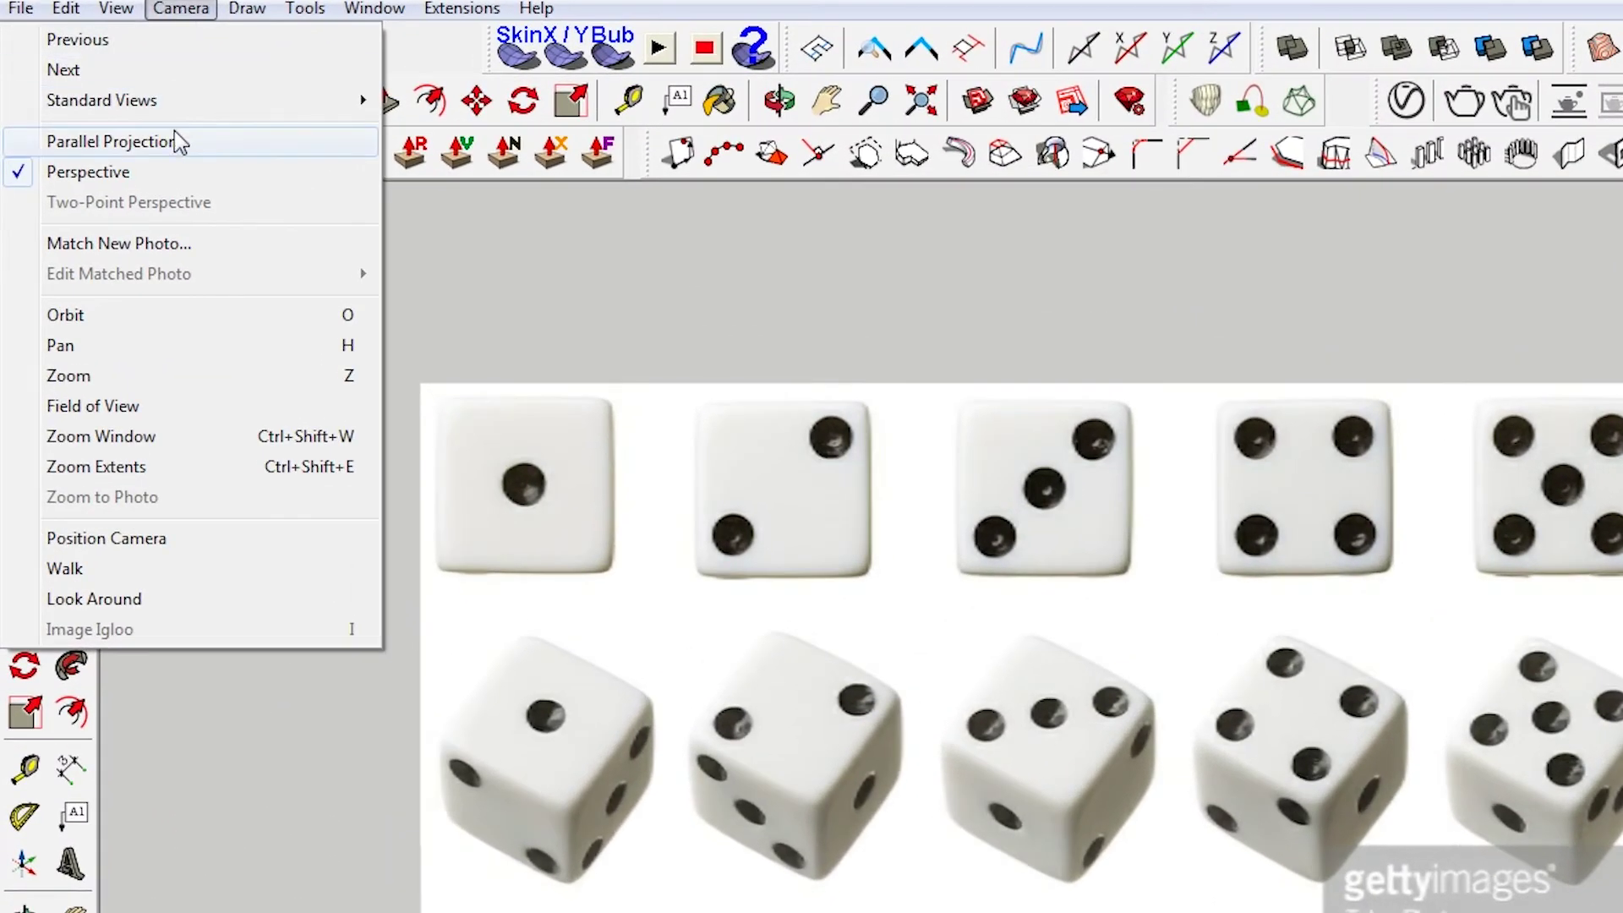
left_click(174, 133)
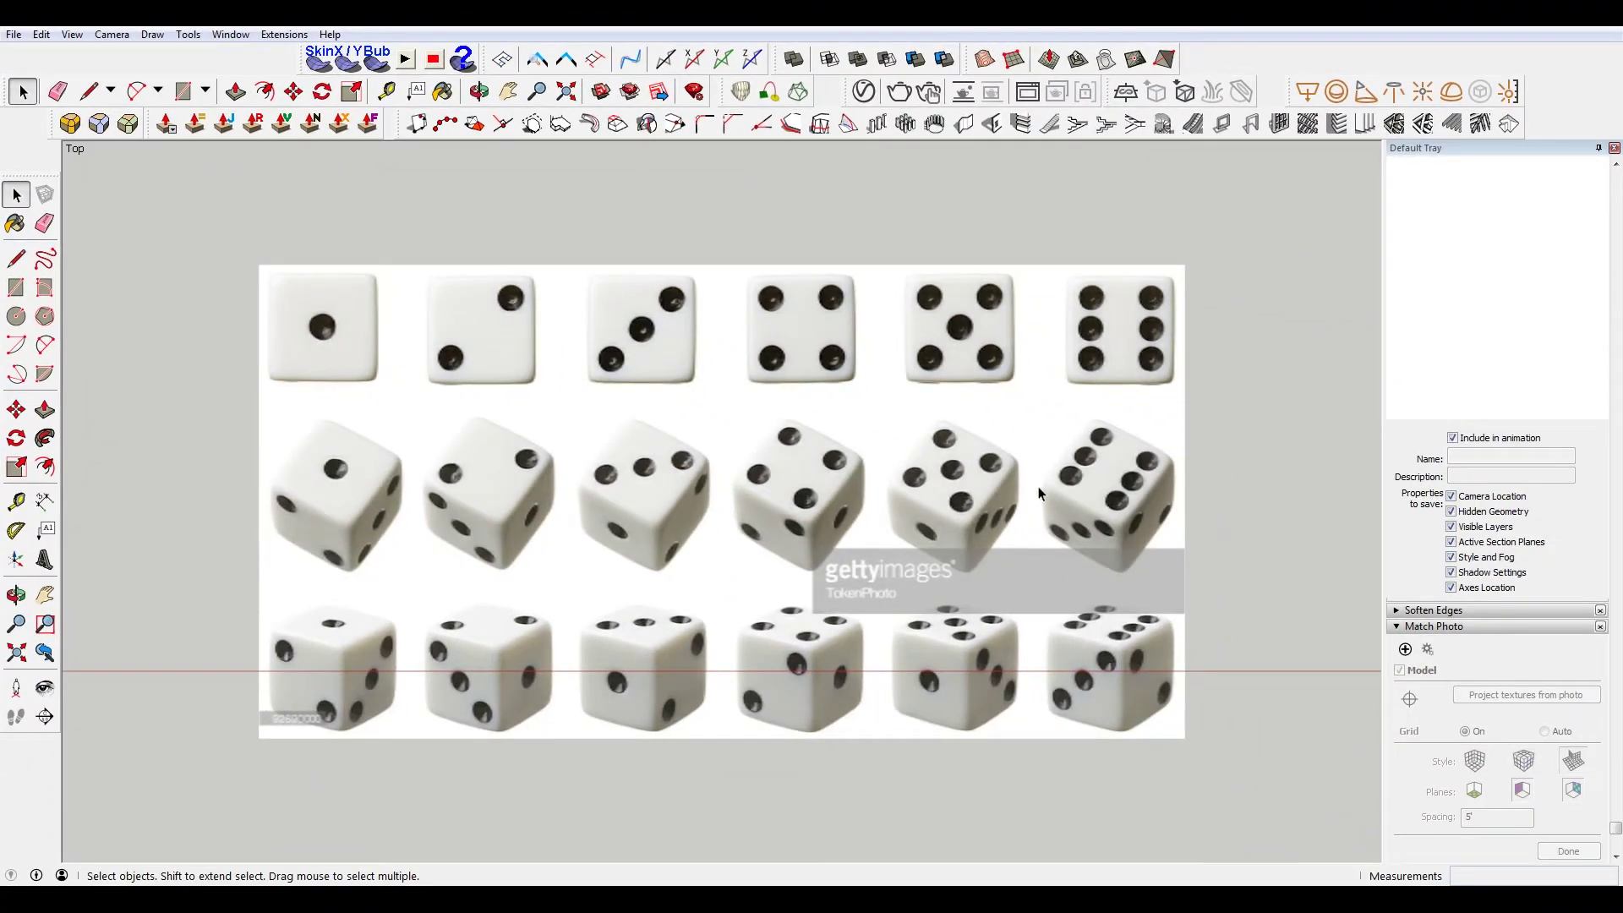
key("r")
scroll(1252, 302, "down", 2)
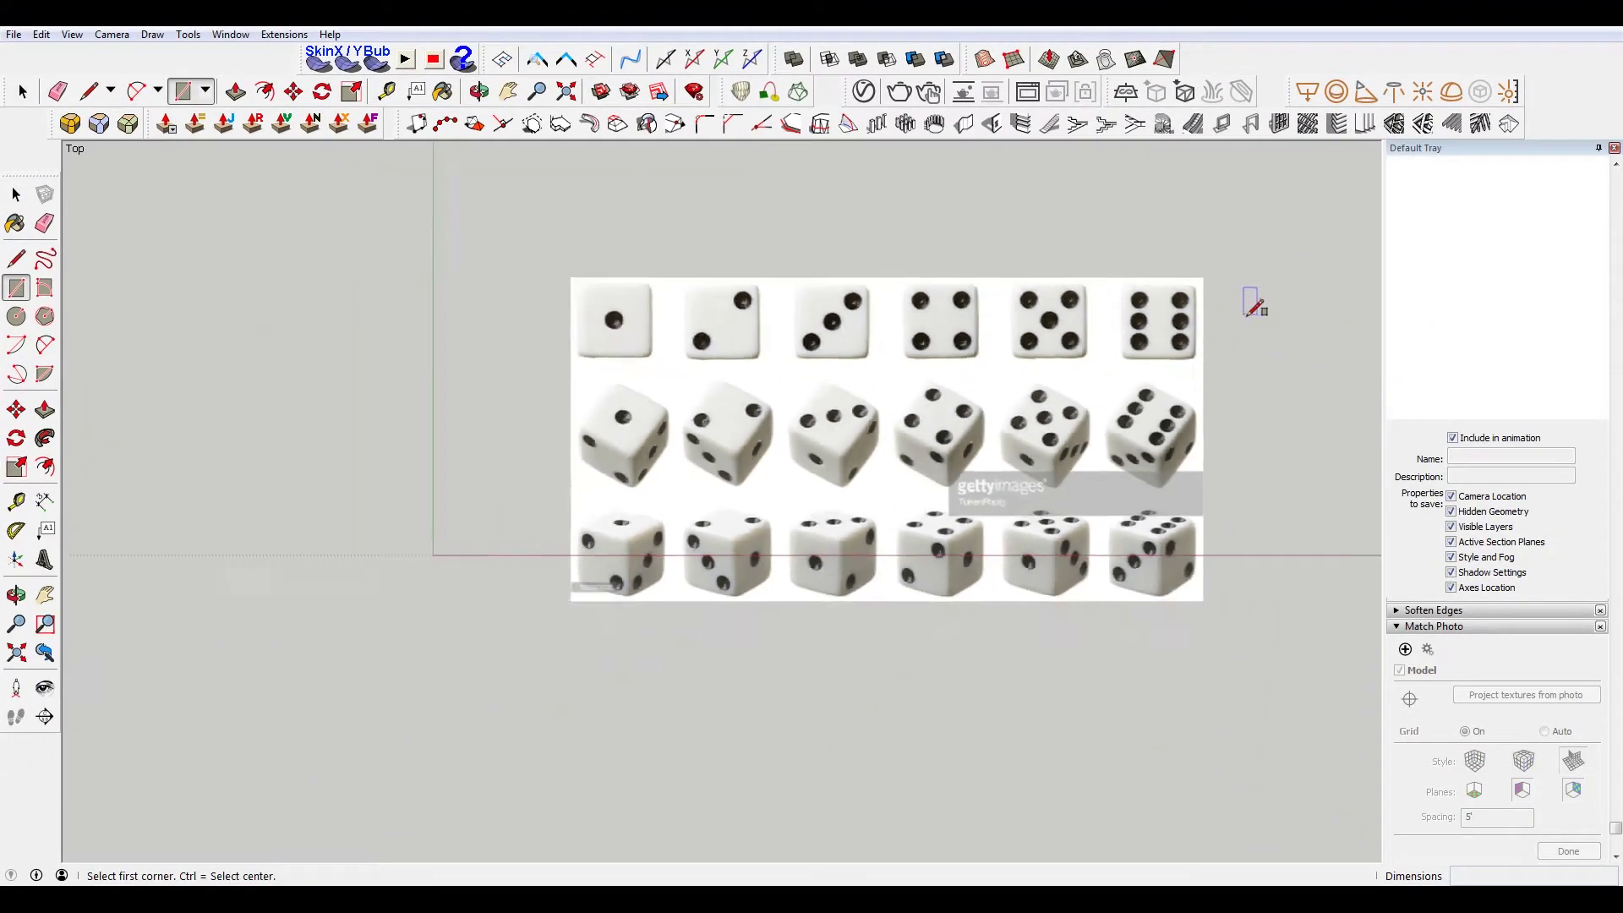
scroll(1262, 304, "up", 3)
scroll(1267, 305, "up", 2)
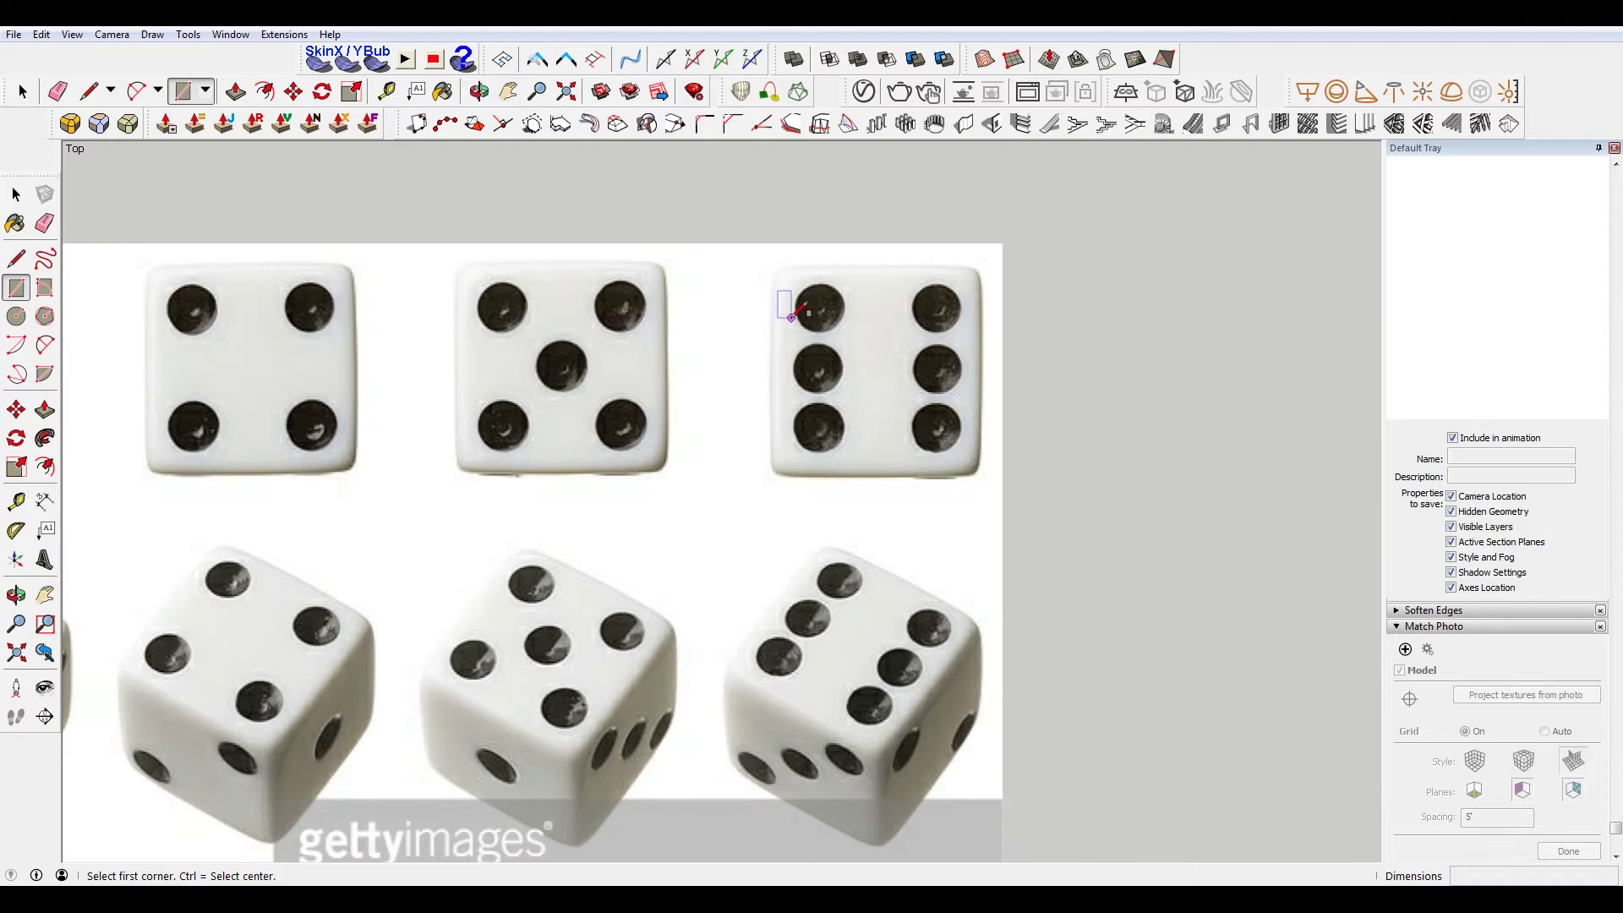
Trace a rectangle over the six-pip die, from its top-left to bottom-right corner
left_click(771, 267)
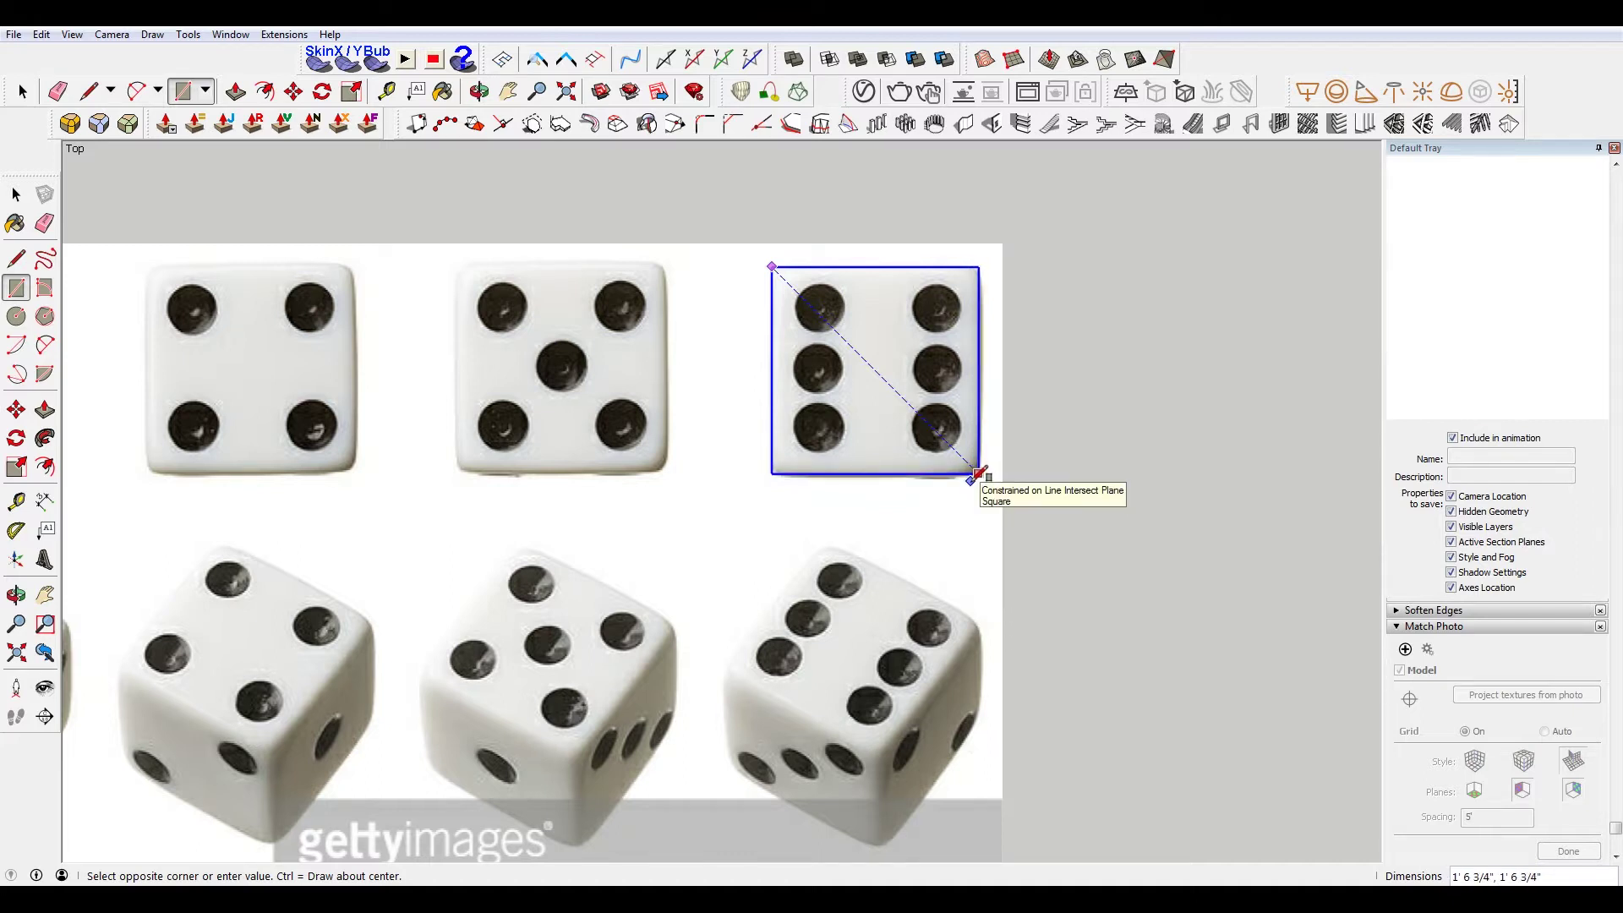
left_click(973, 475)
key("space")
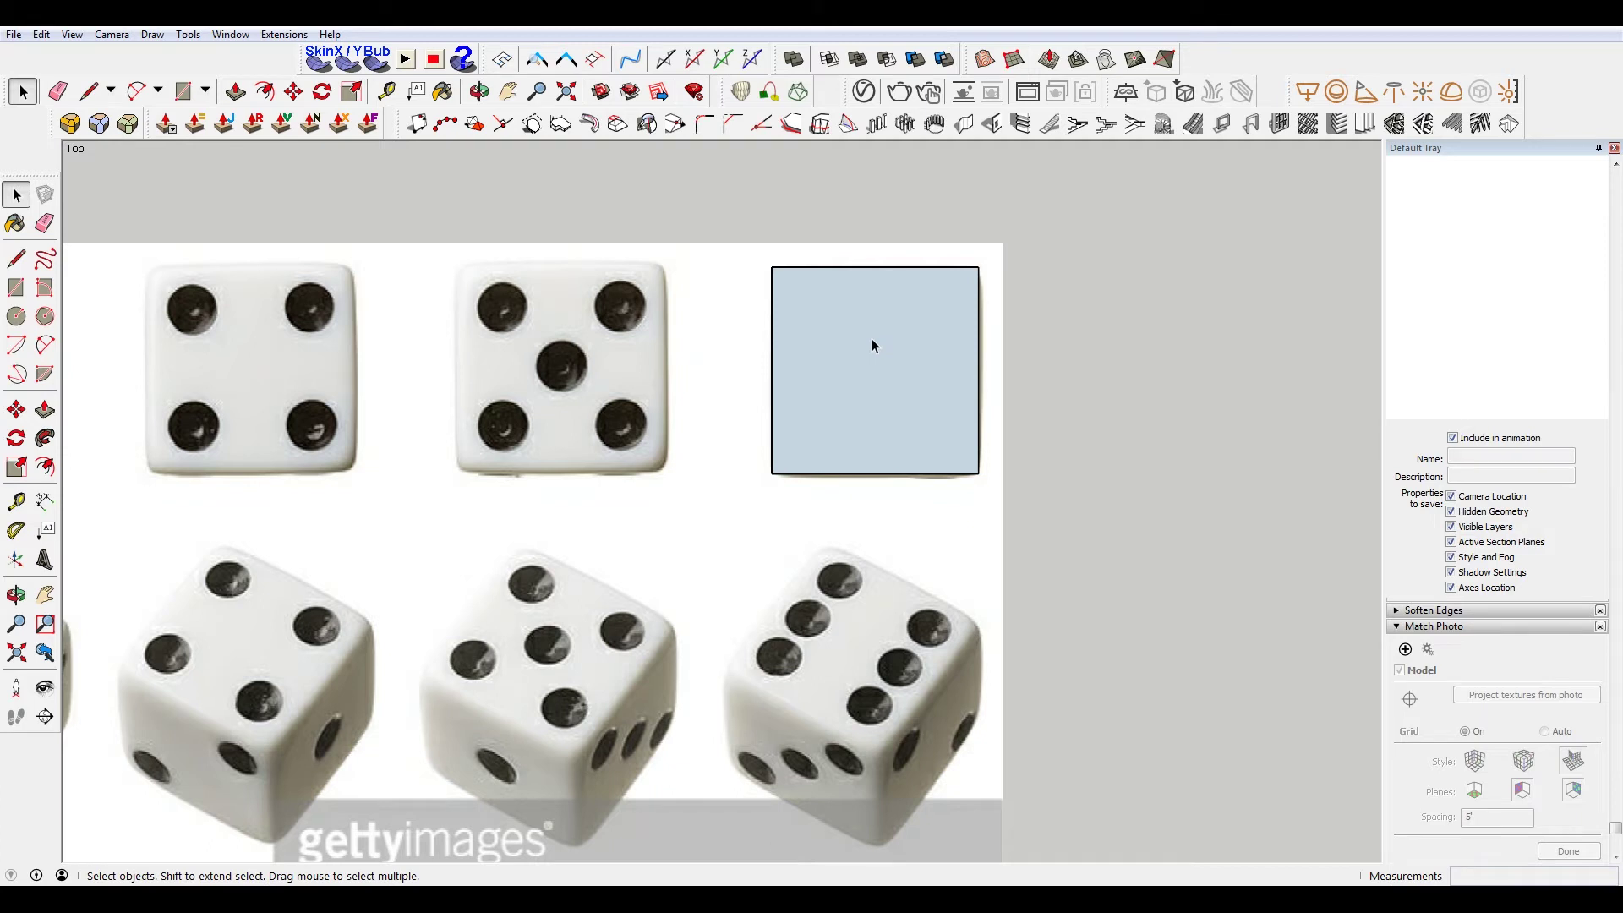
key("b")
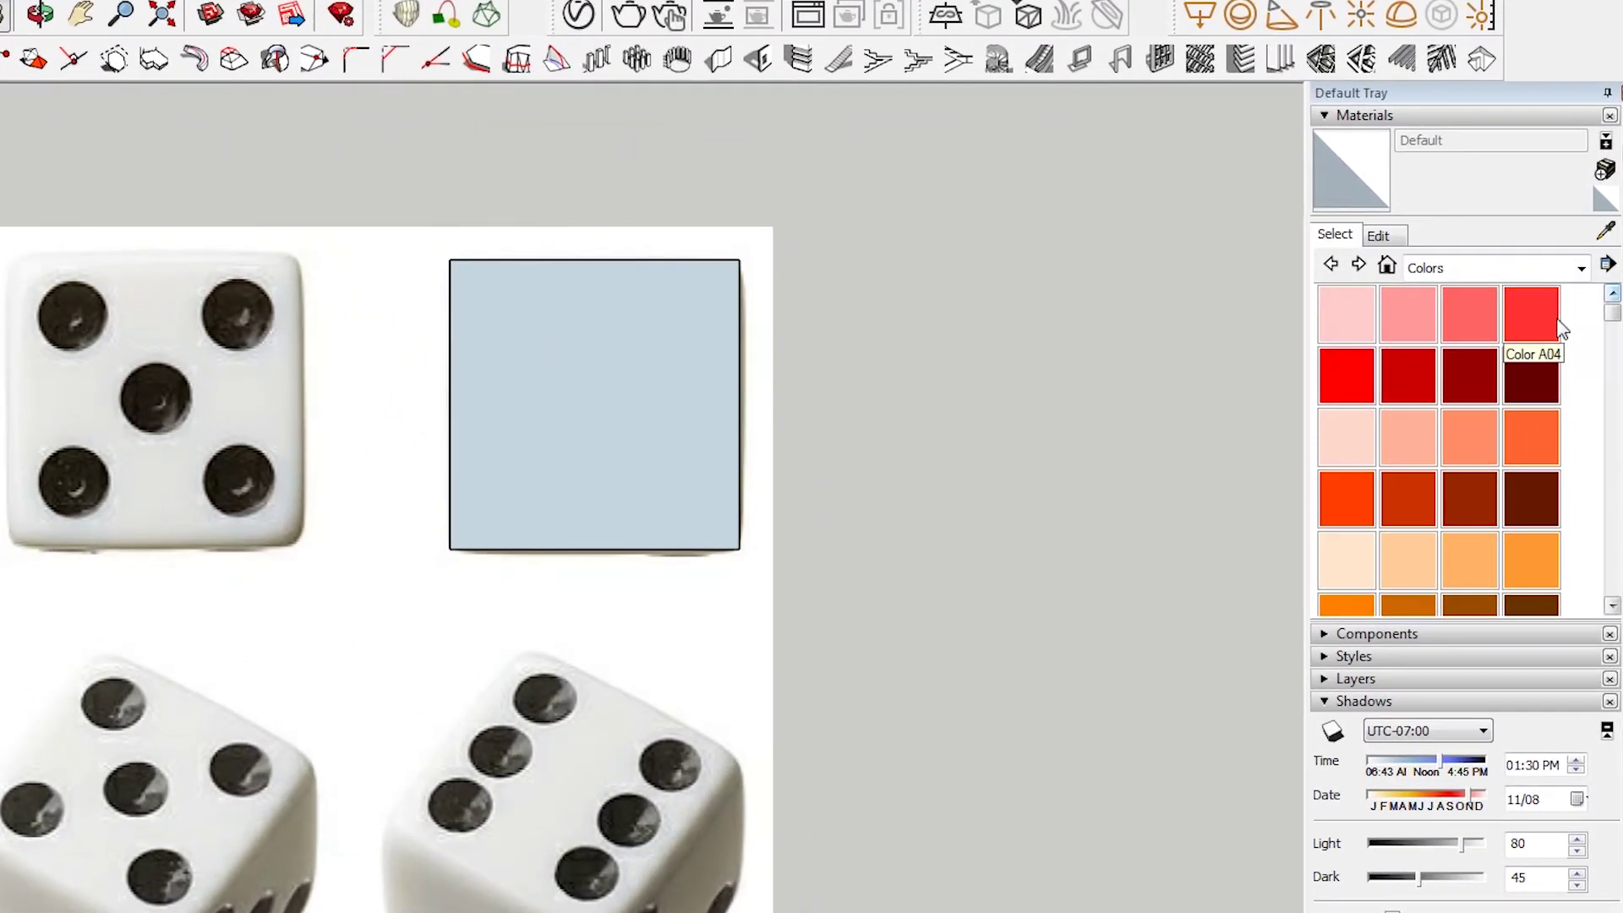
Paint the square with a red material and lower its opacity to 21
left_click(1557, 324)
left_click(616, 387)
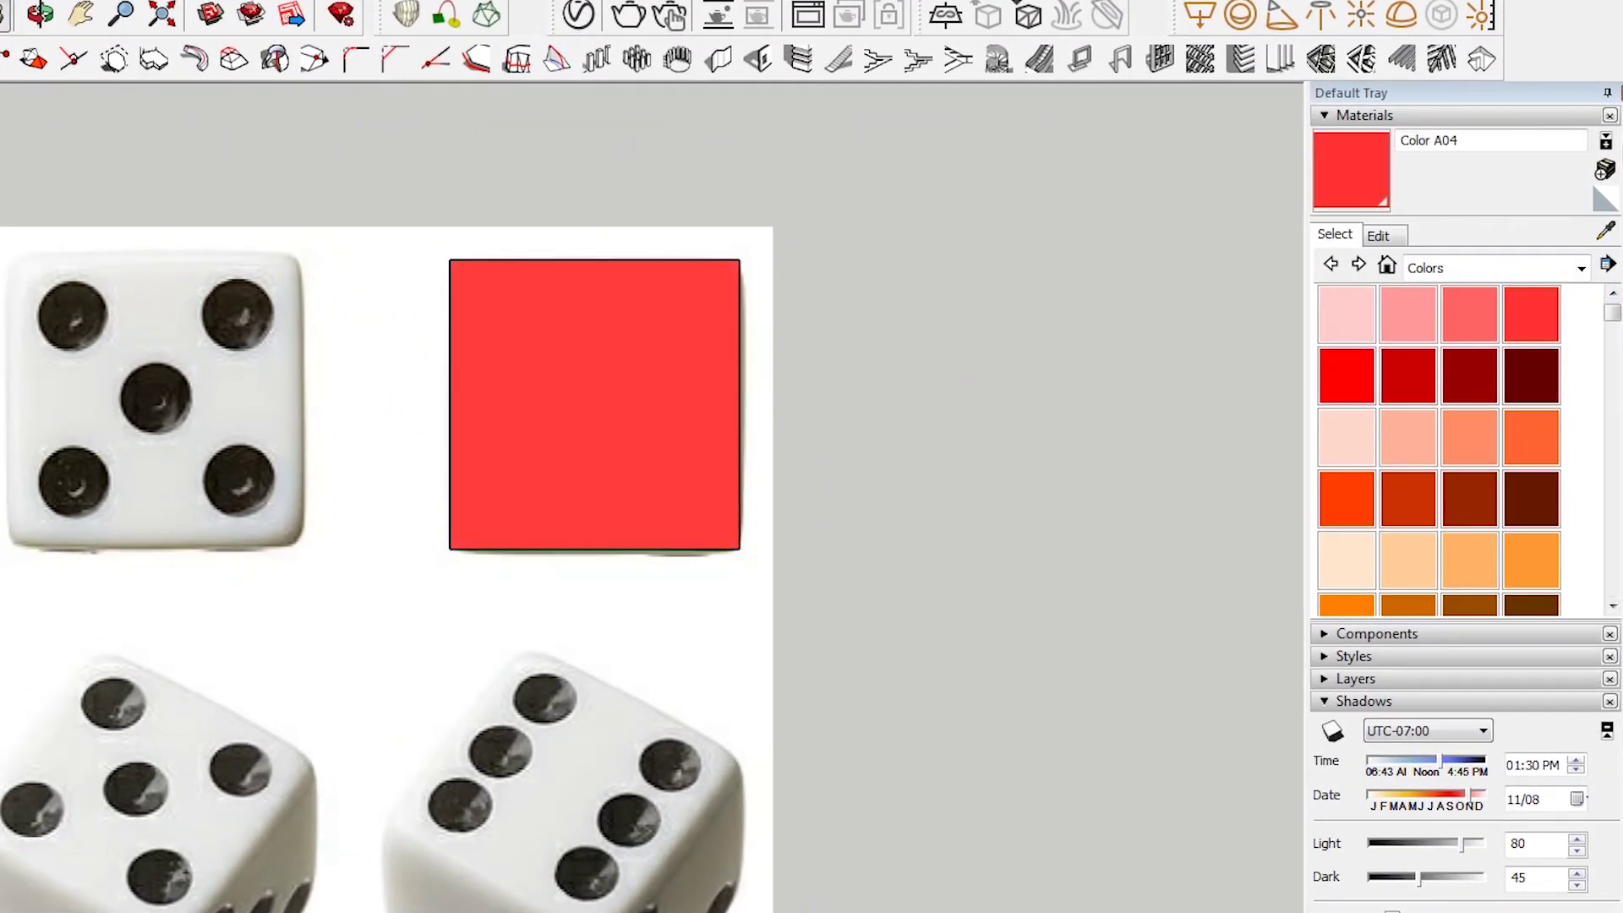
left_click(1382, 236)
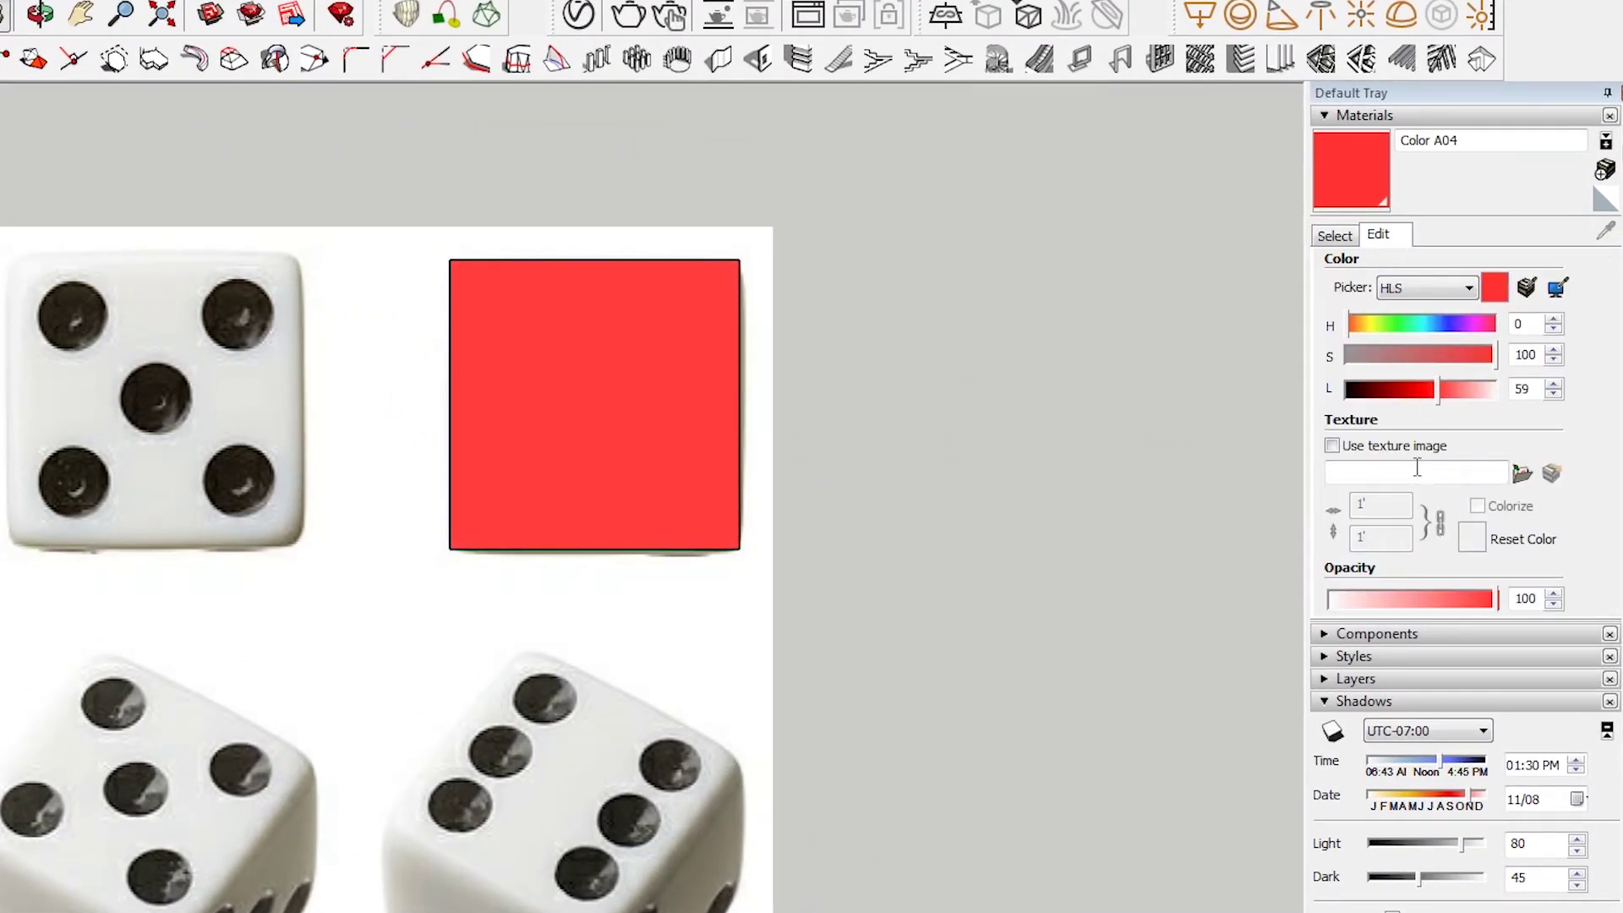
left_click_drag(1454, 596, 1347, 599)
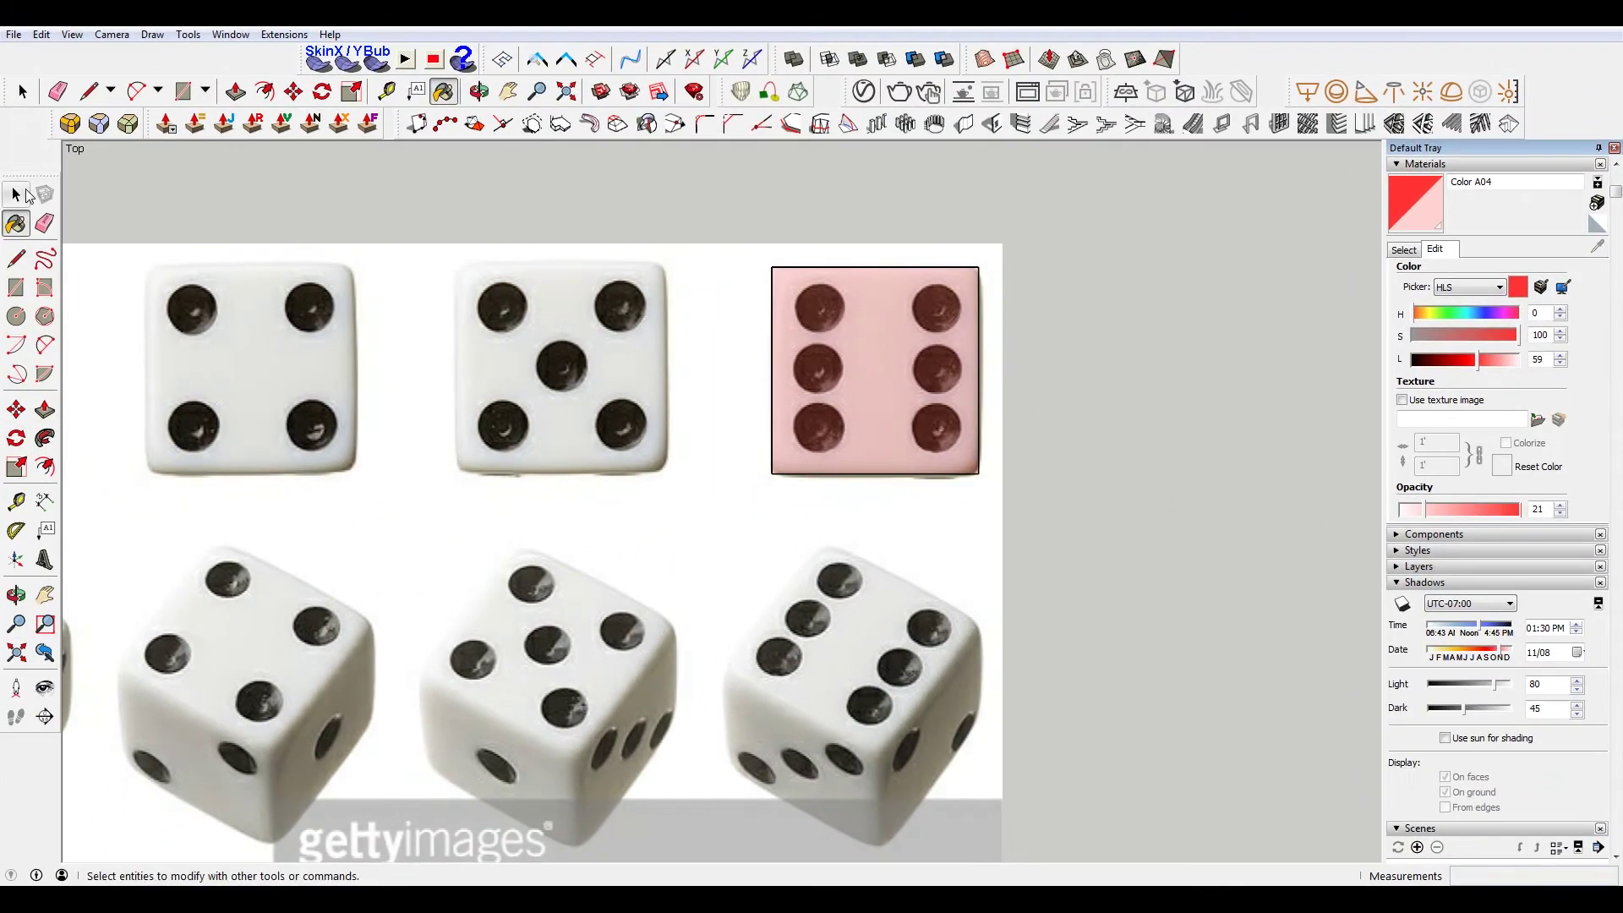
left_click(26, 194)
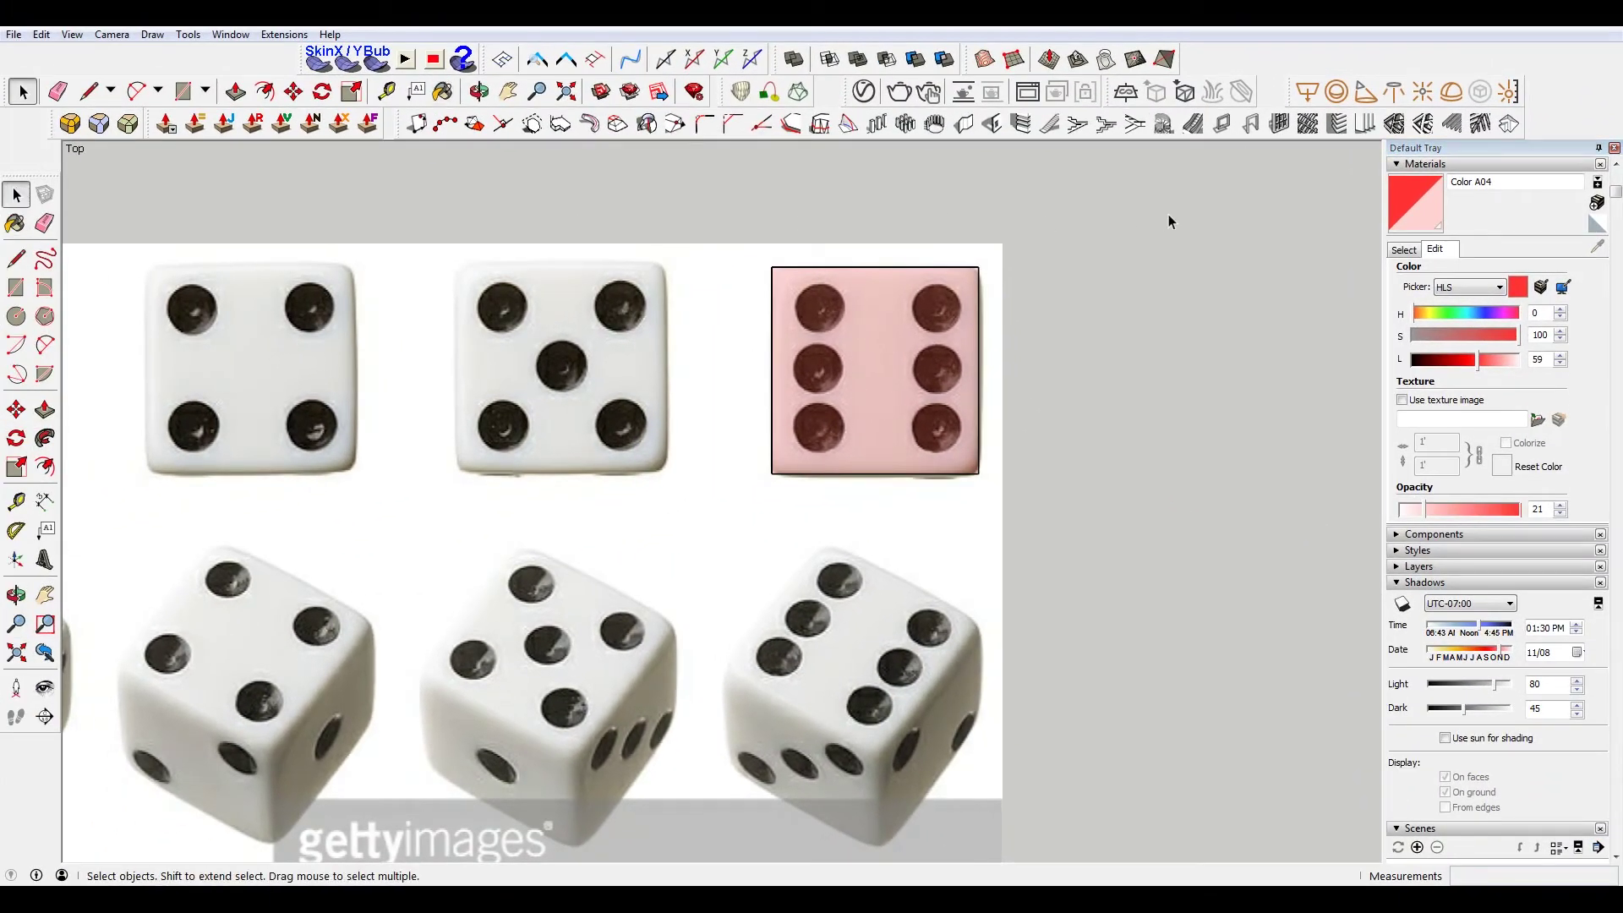
key("l")
Draw a corner-to-corner diagonal and a pip-sized circle over the middle-left pip
left_click(979, 268)
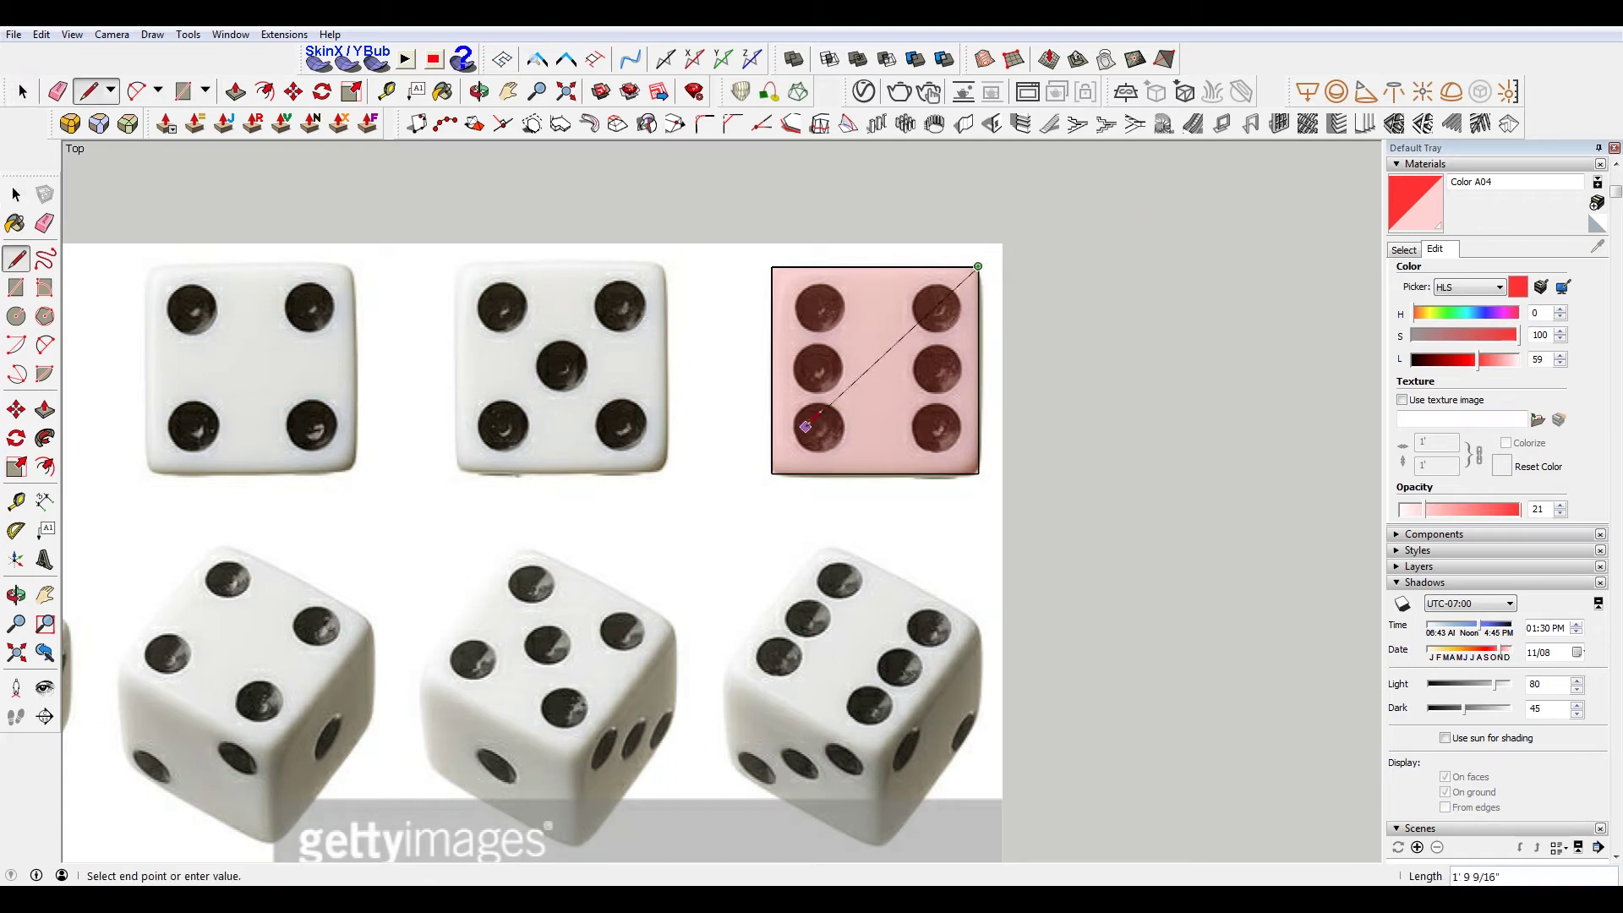
left_click(772, 472)
scroll(812, 419, "up", 1)
scroll(851, 351, "up", 2)
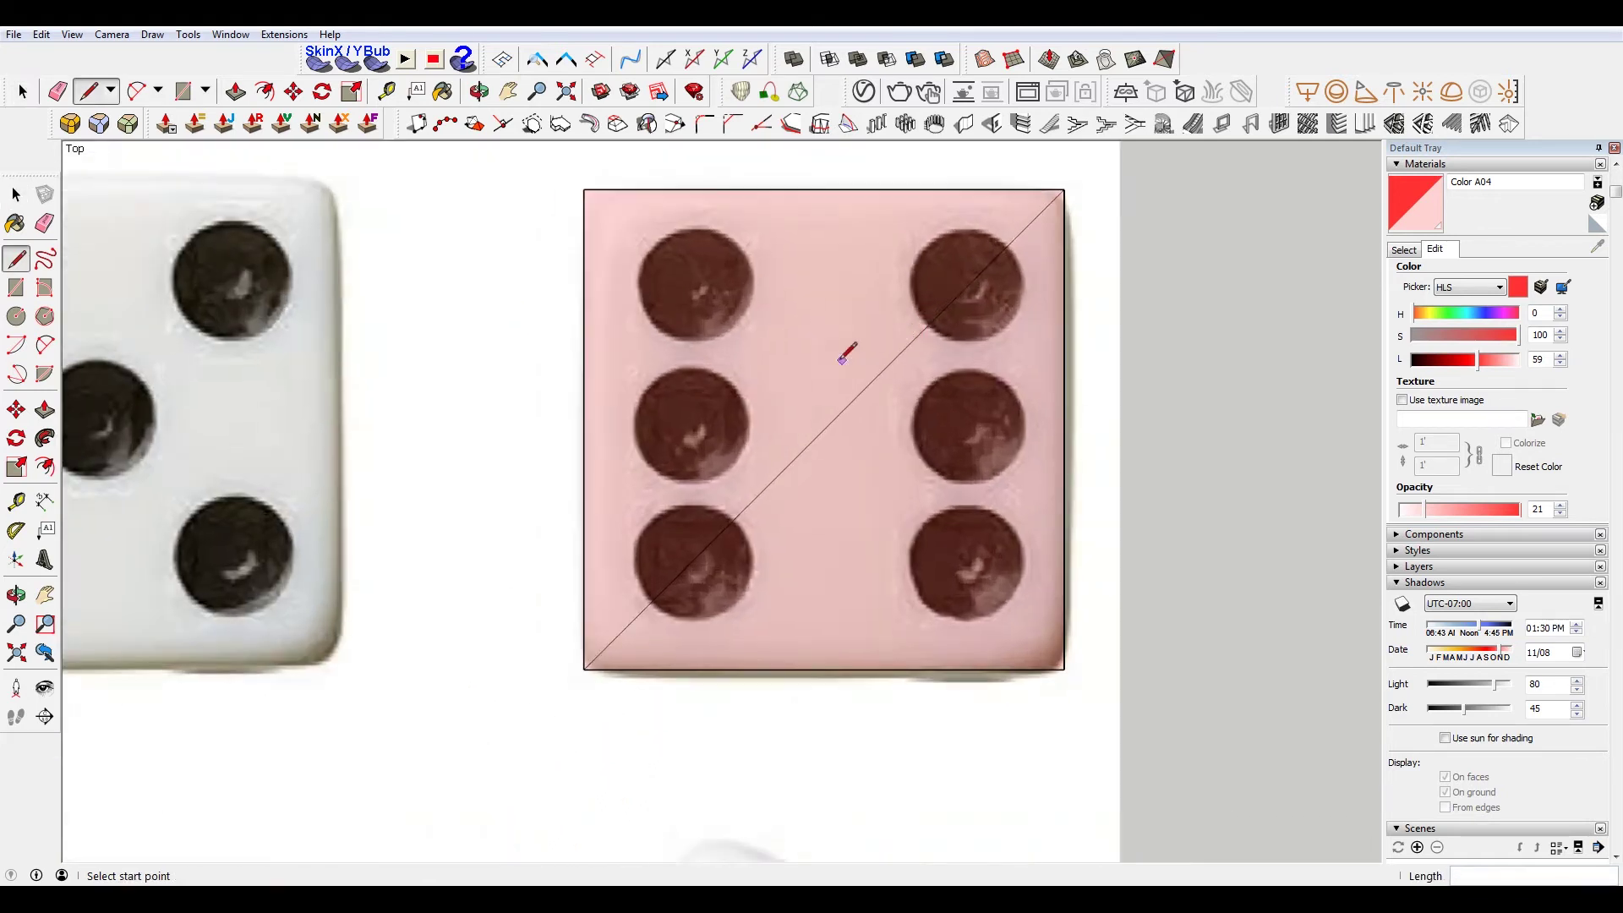
scroll(850, 352, "up", 1)
key("c")
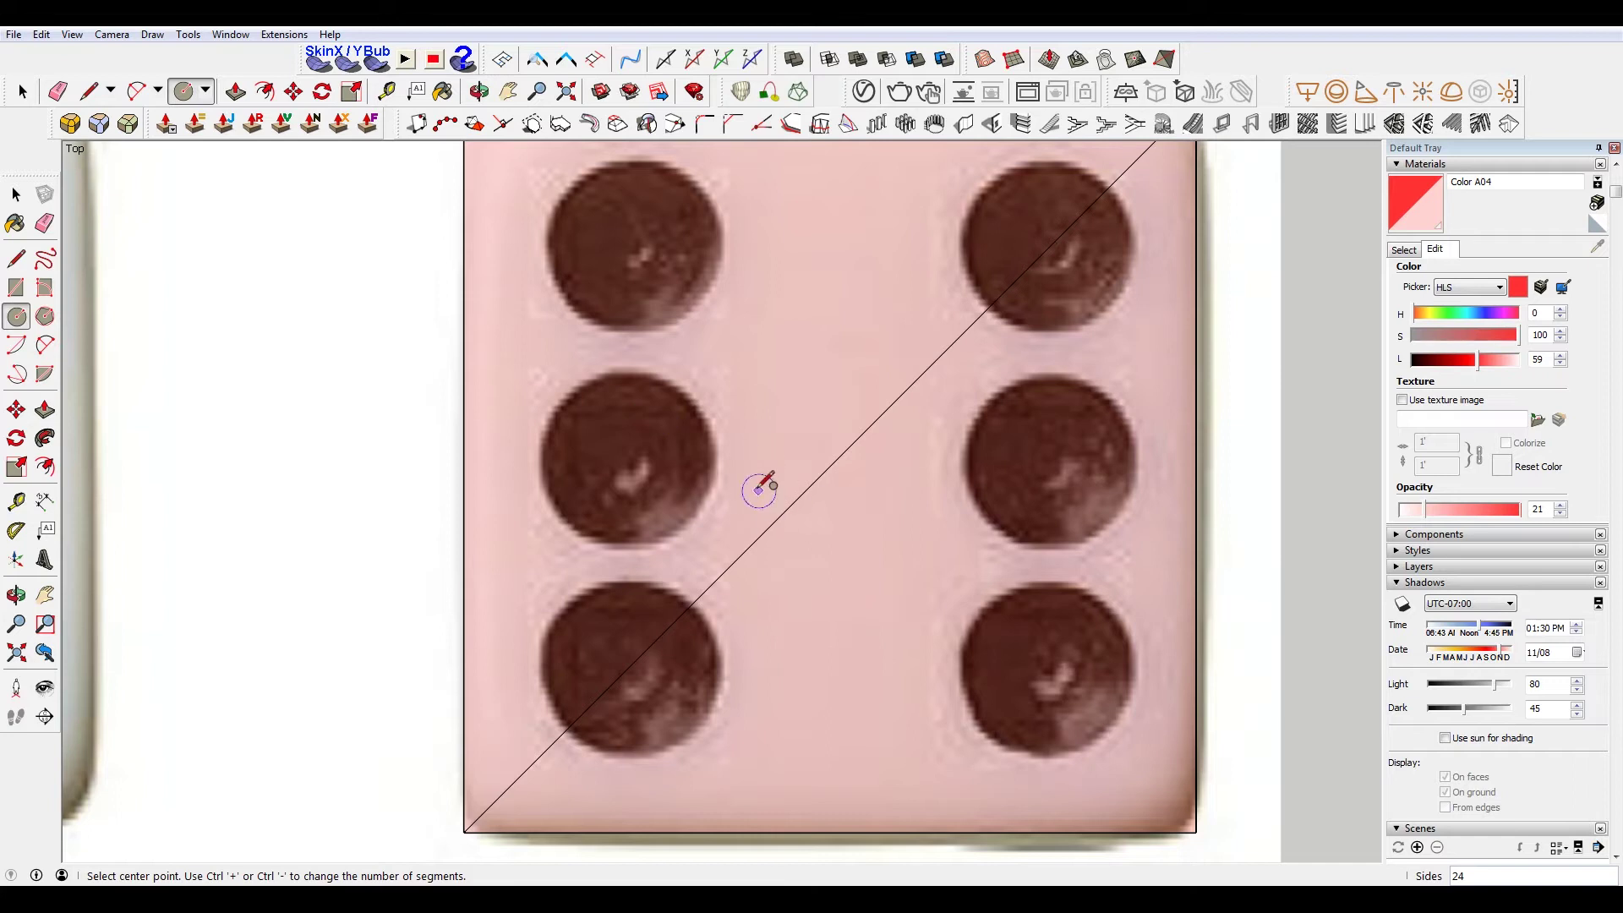
left_click(629, 452)
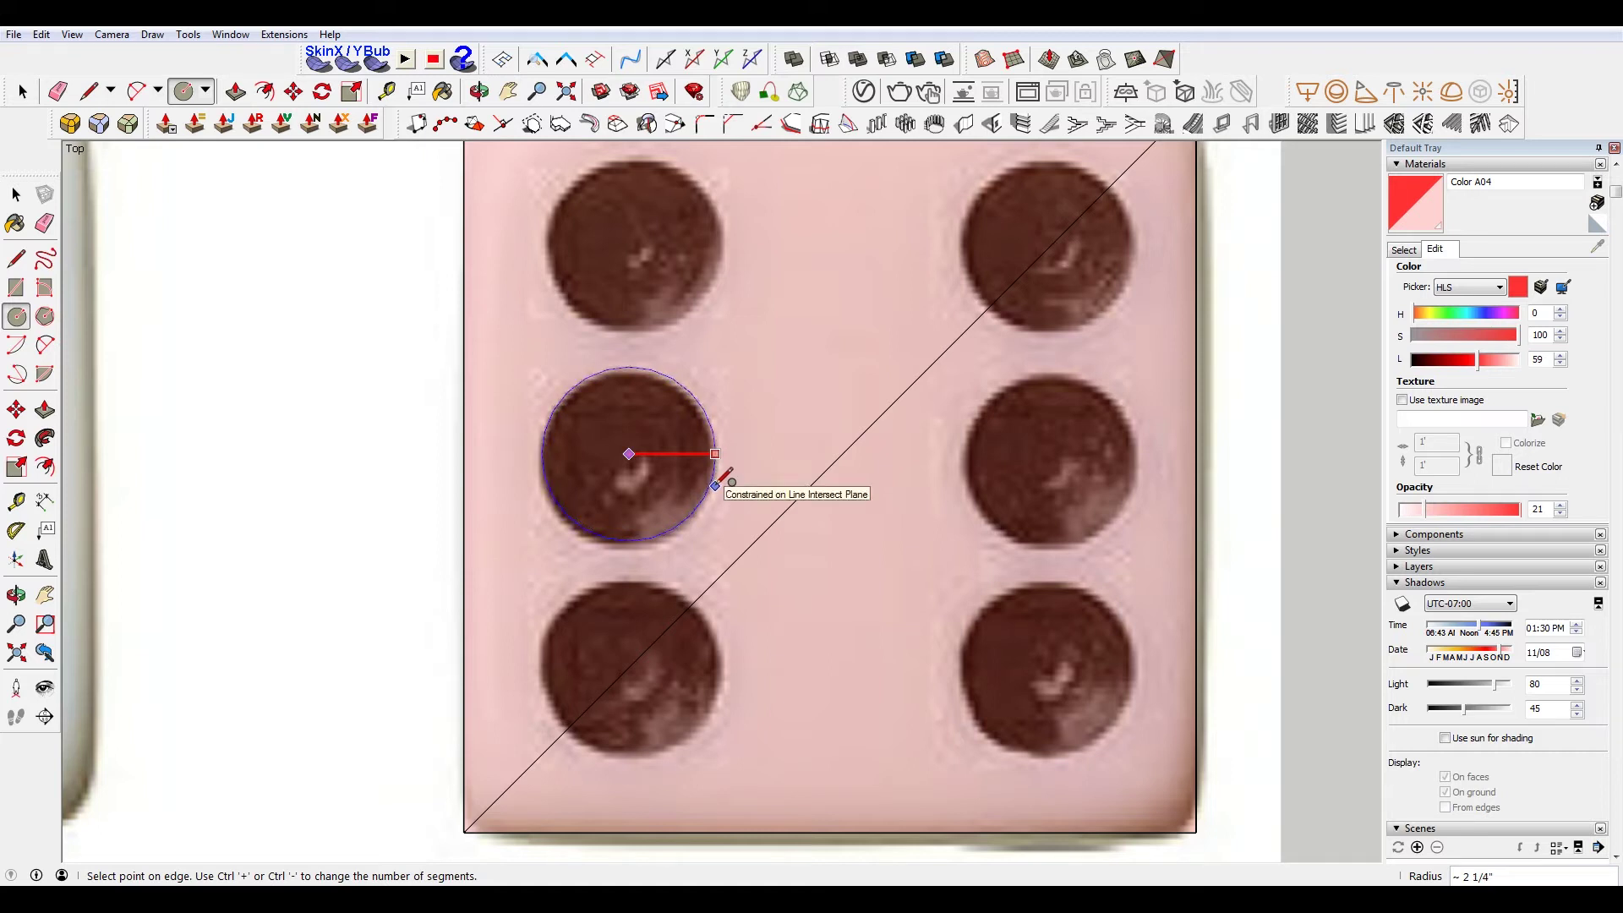
left_click(718, 479)
key("space")
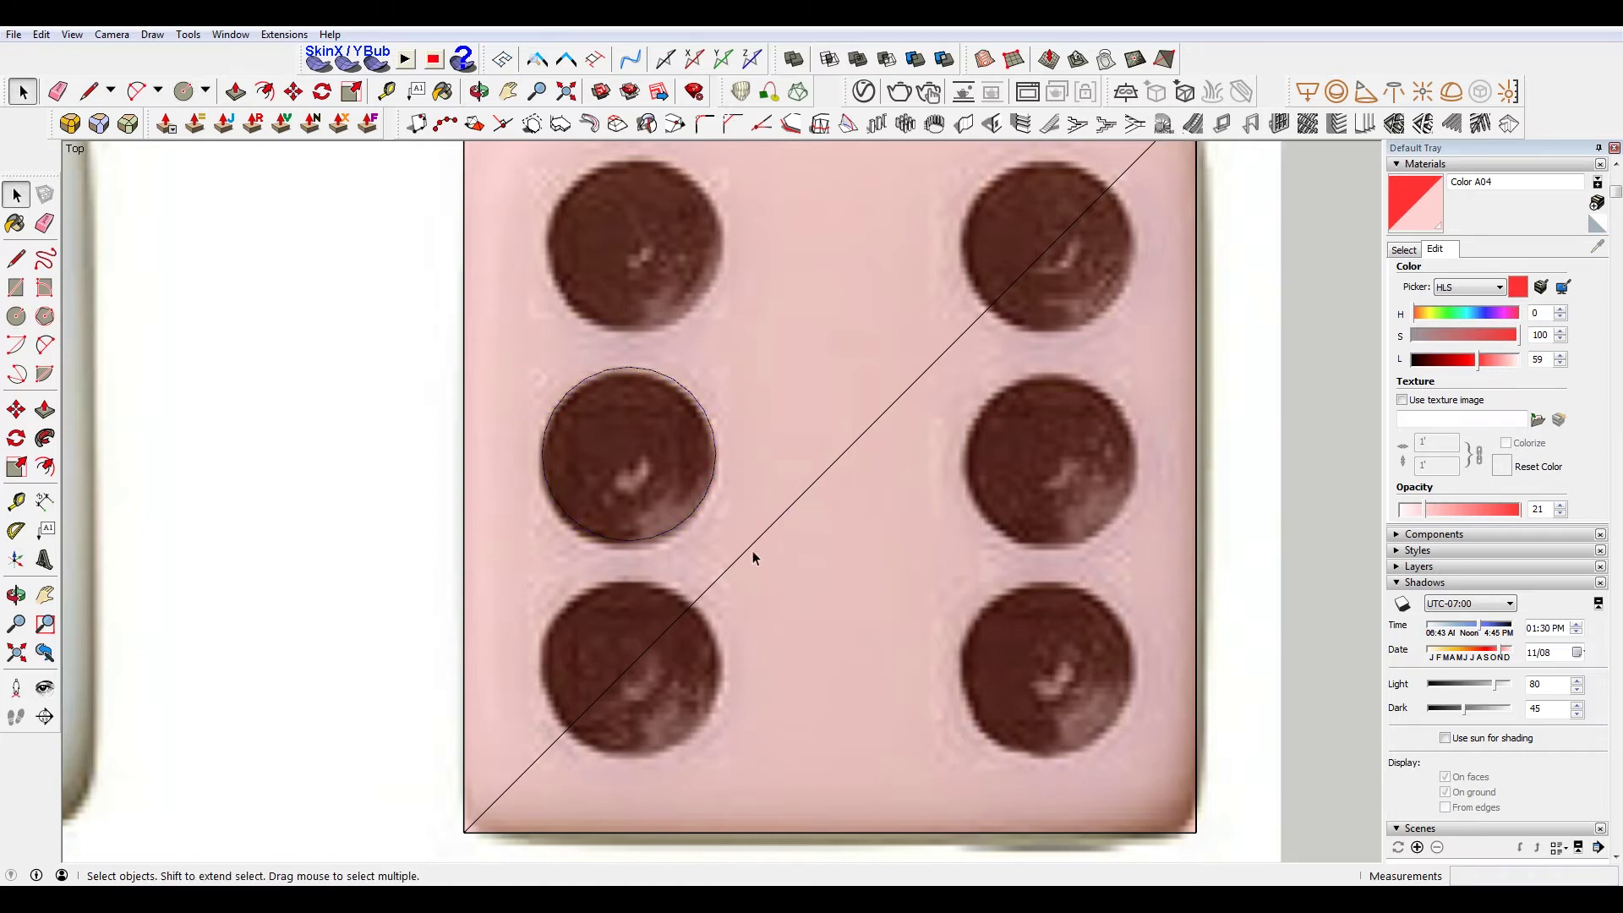
Move the circle from the middle-left pip to the diagonal's midpoint at the face centre
left_click(691, 401)
key("m")
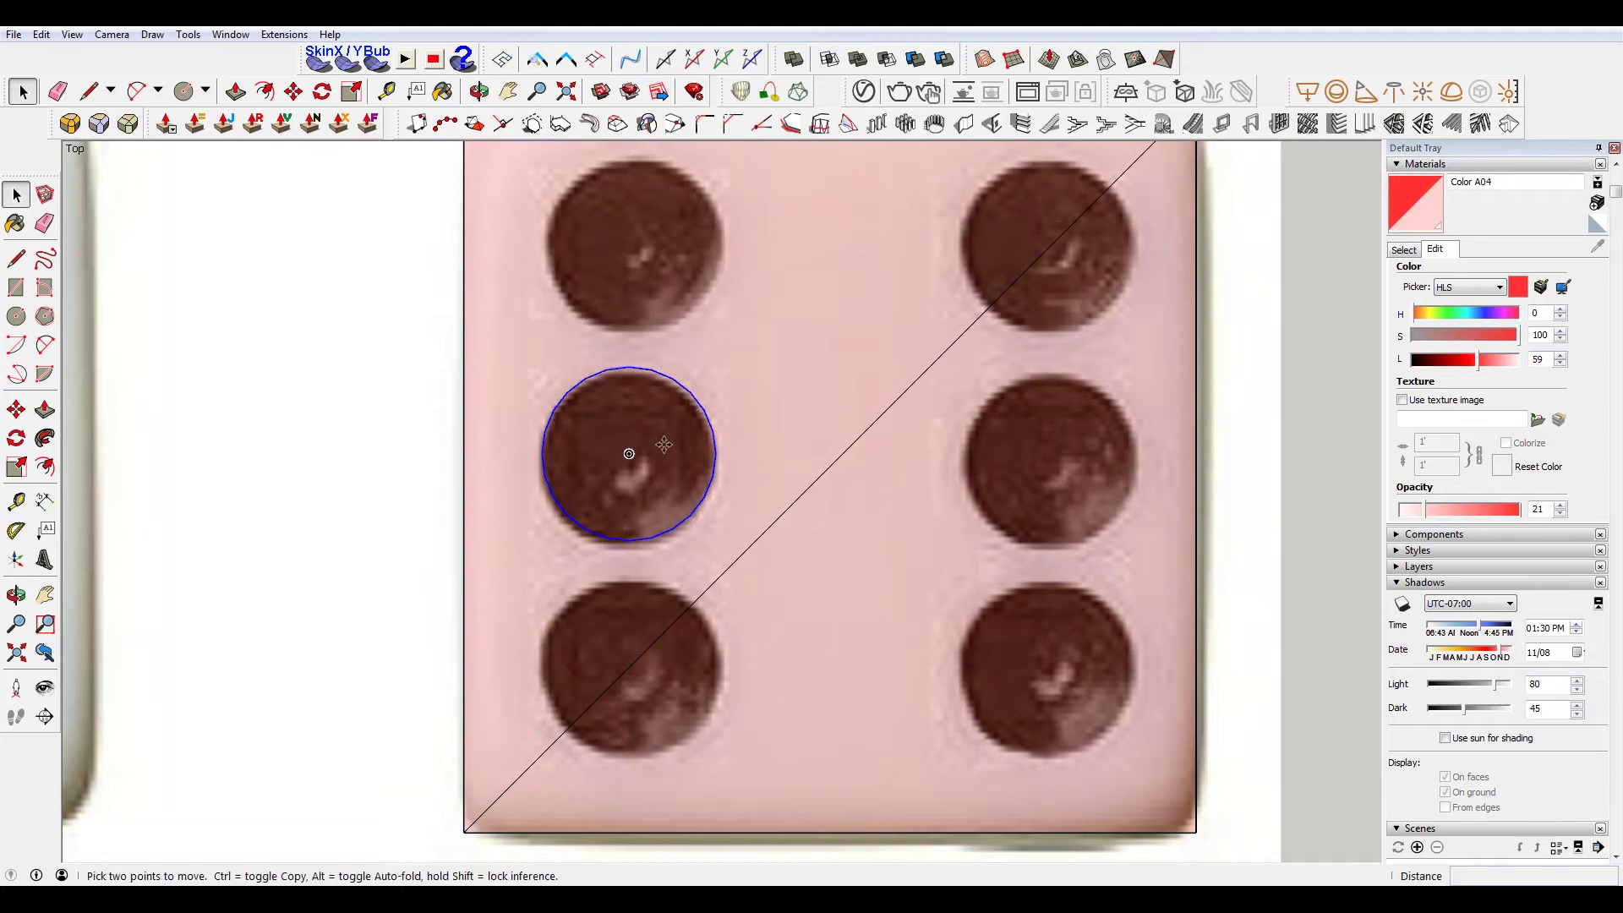
left_click(627, 452)
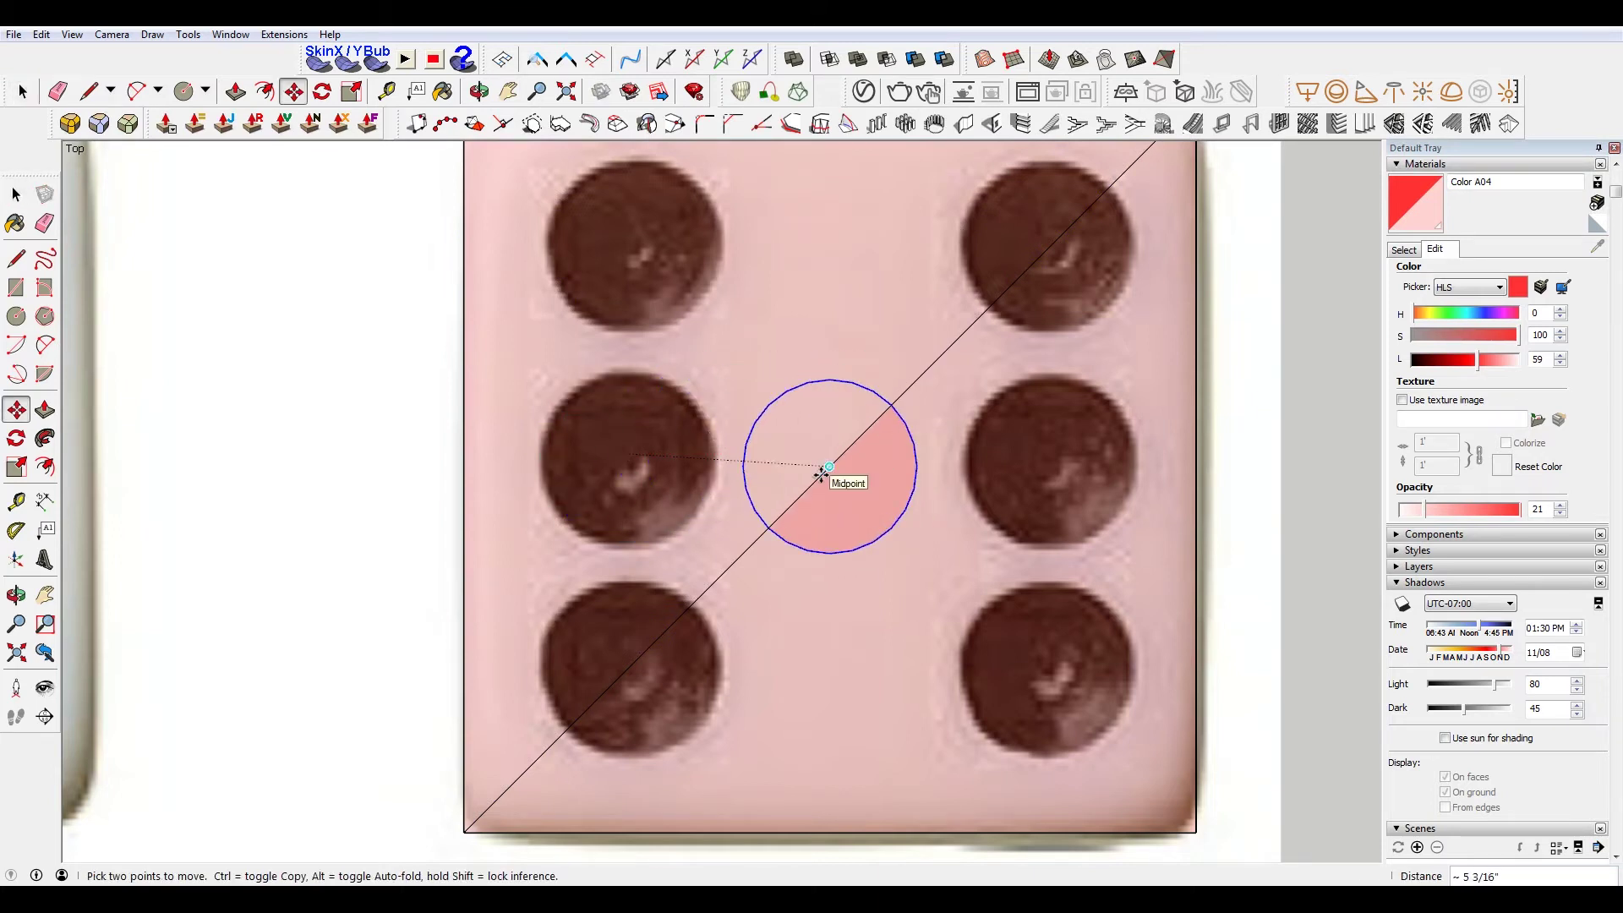
left_click(825, 471)
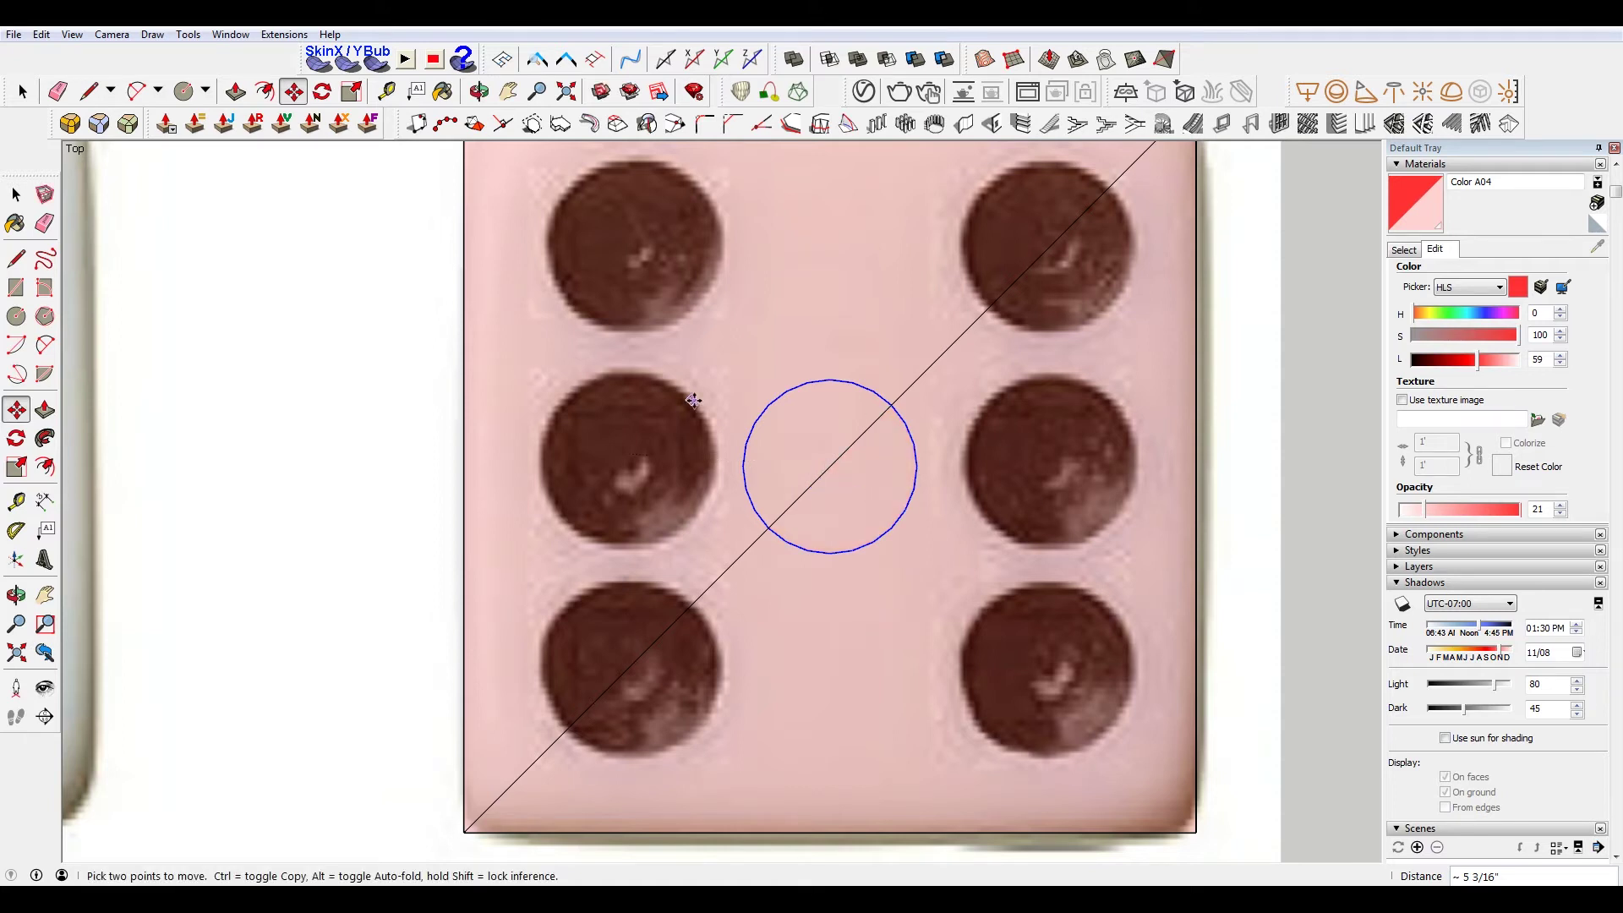
key("space")
left_click(851, 456)
Delete the diagonal piece inside the circle and copy the circle straight up
key("Delete")
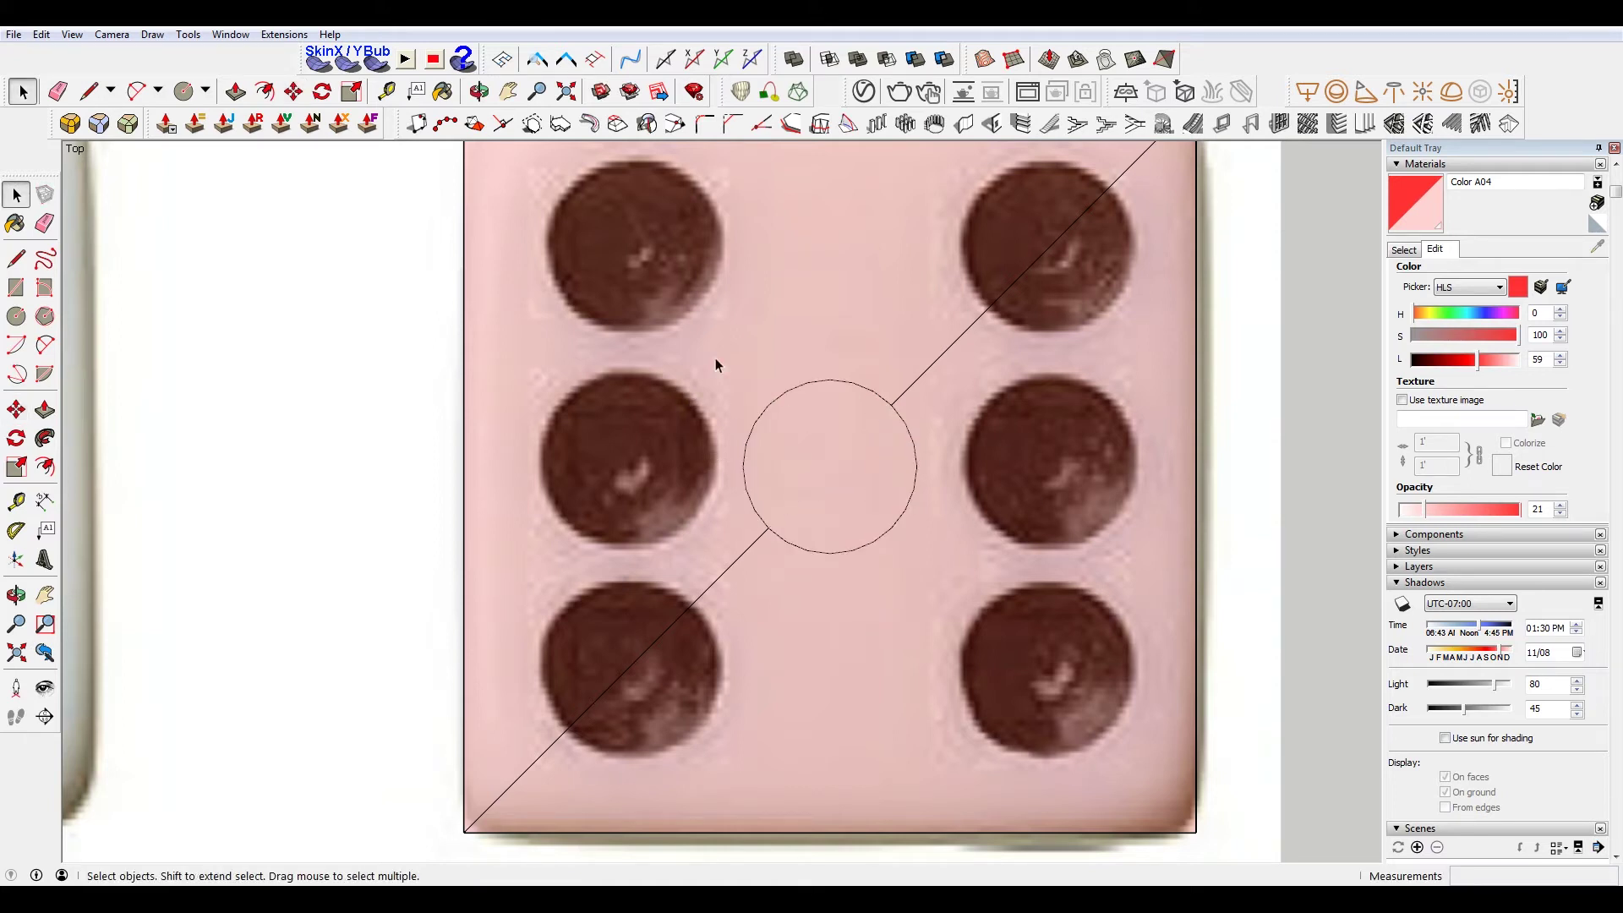
left_click_drag(657, 317, 983, 597)
key("m")
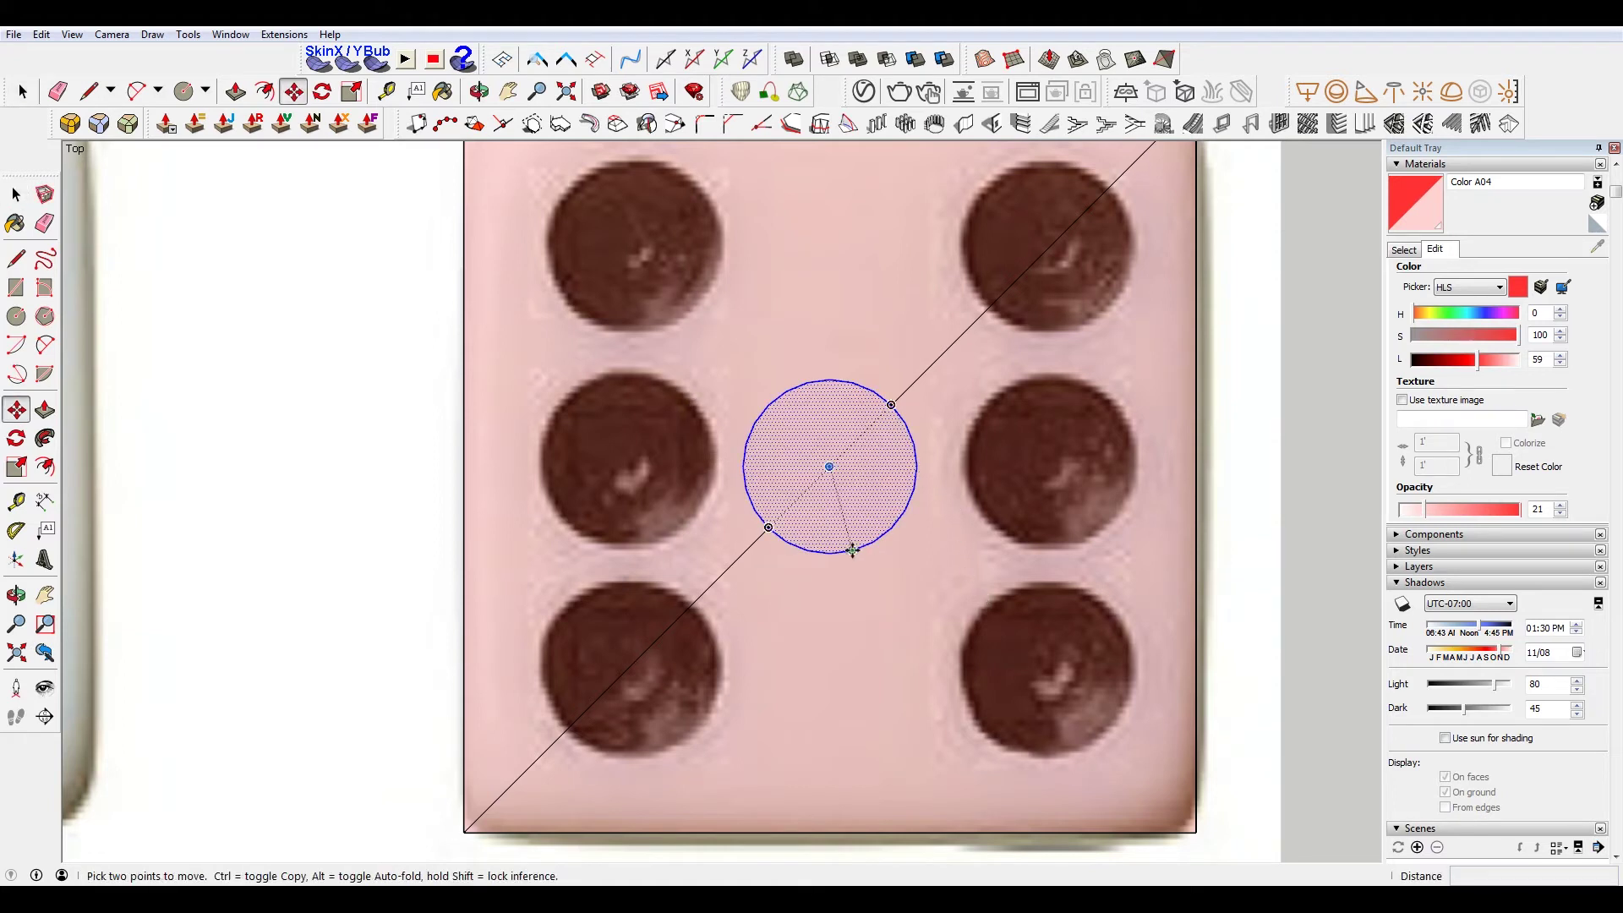
scroll(837, 545, "down", 2)
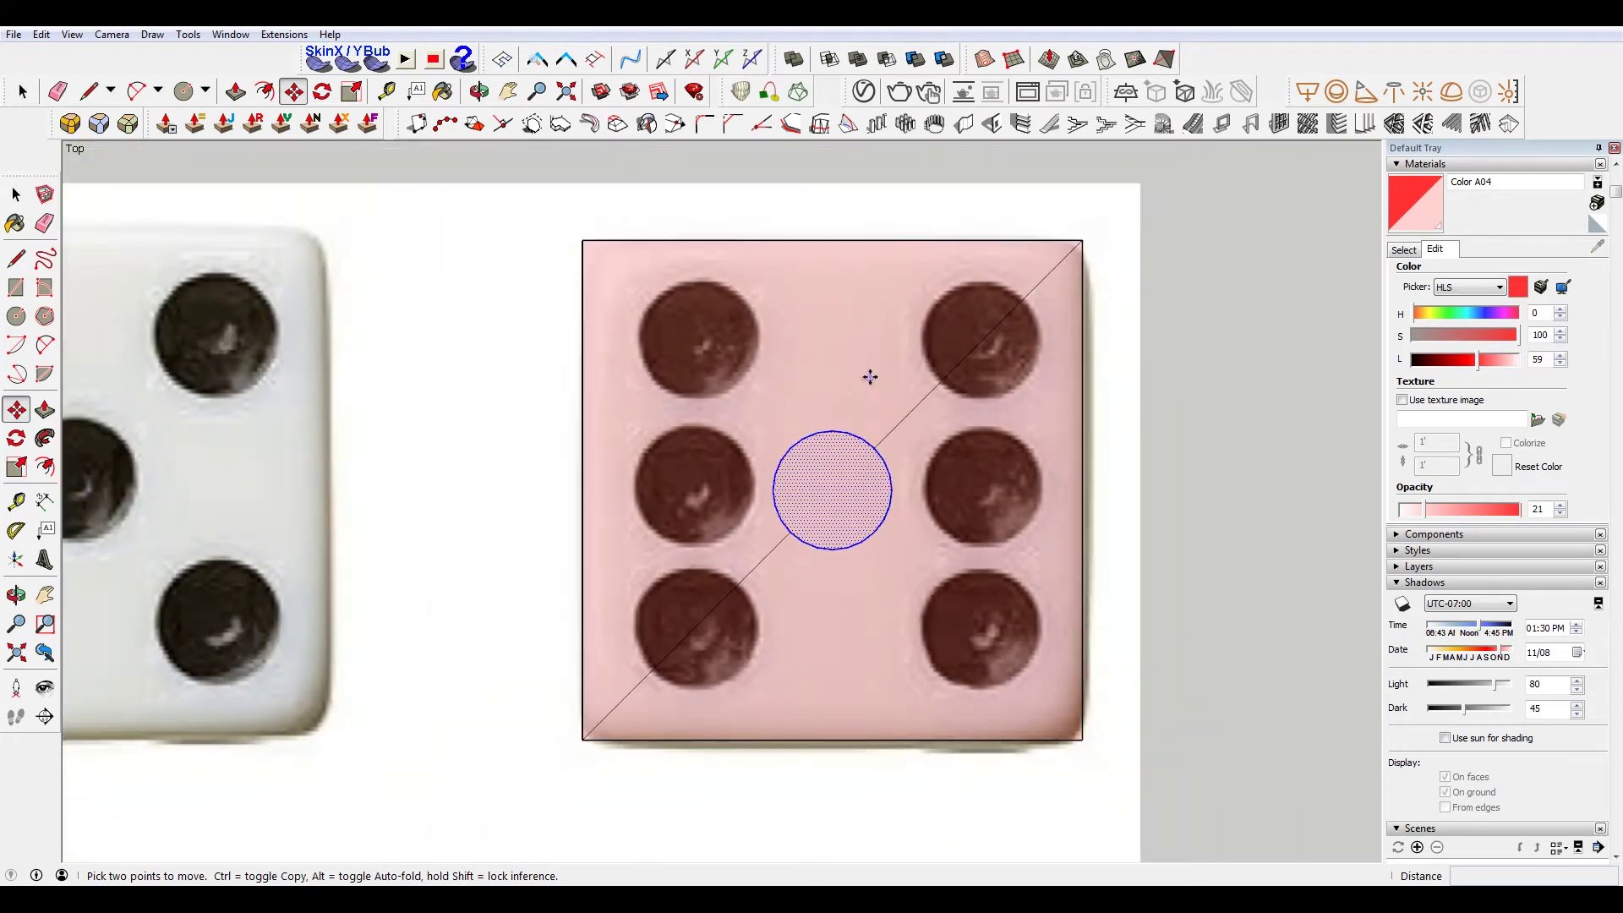
left_click(832, 433)
key("ctrl")
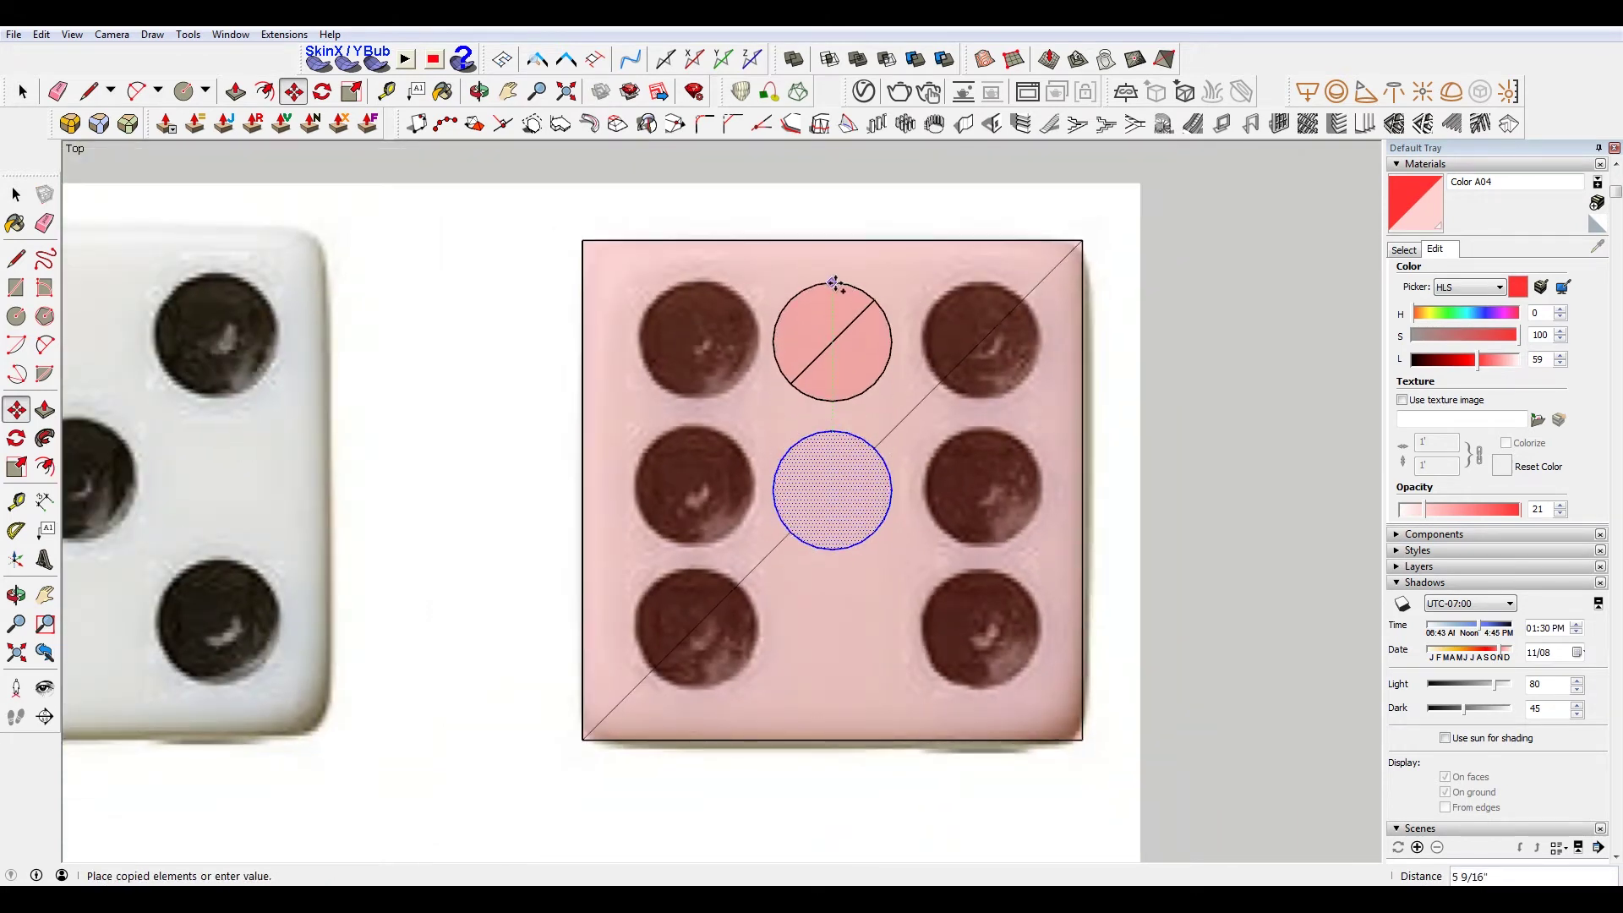
key("shift")
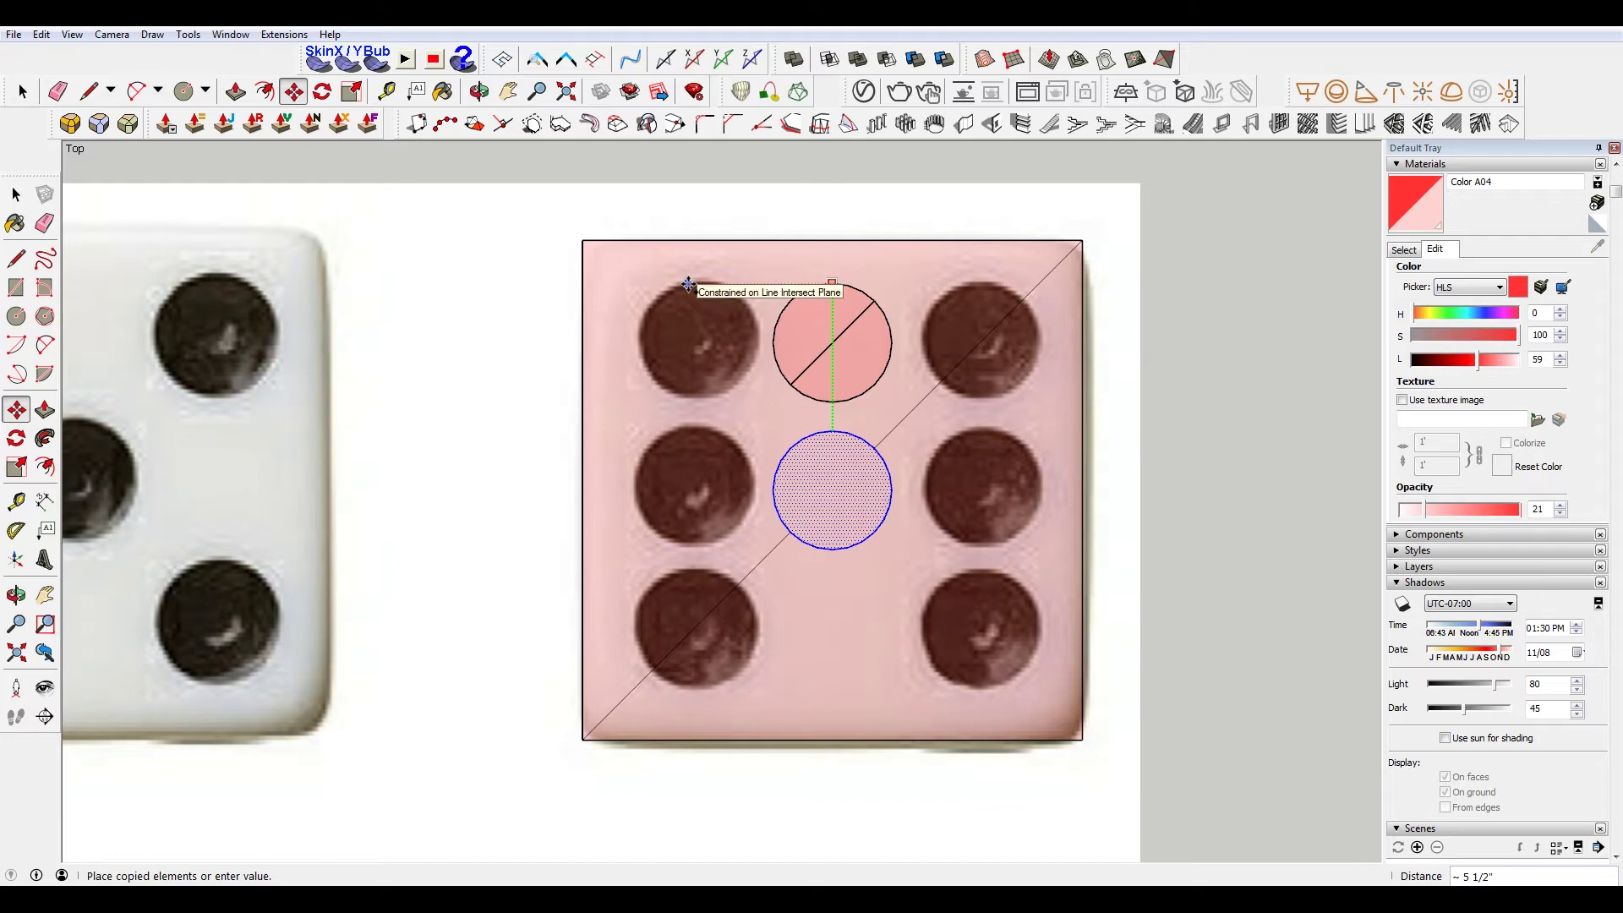
left_click(995, 288)
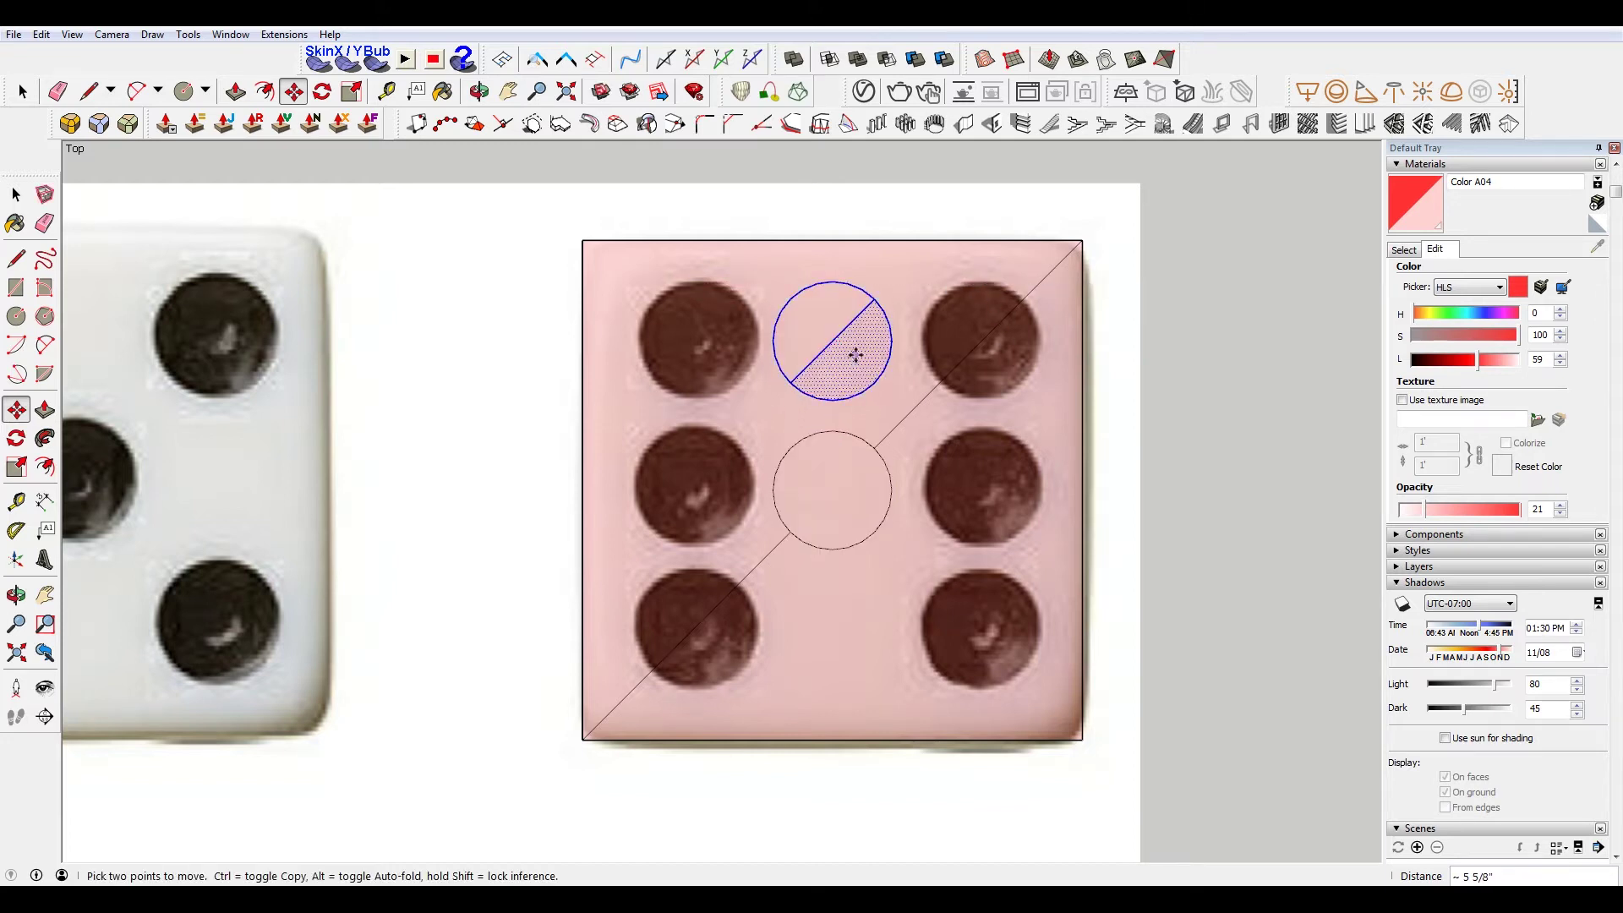
key("space")
Copy the centre circle straight down below the centre
double_click(836, 501)
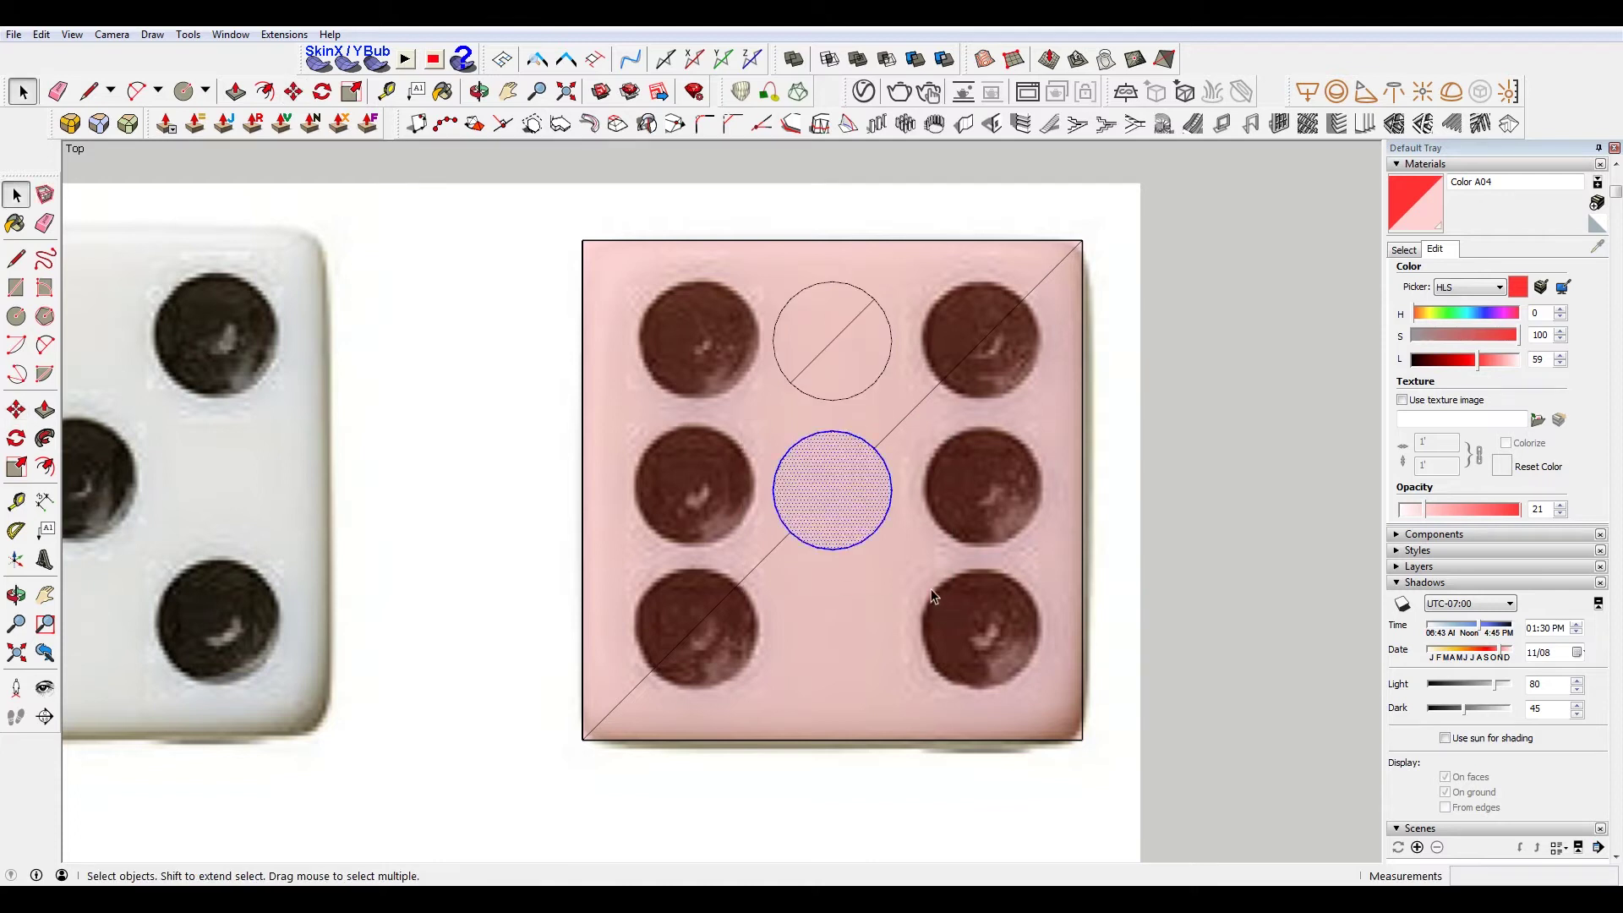
key("m")
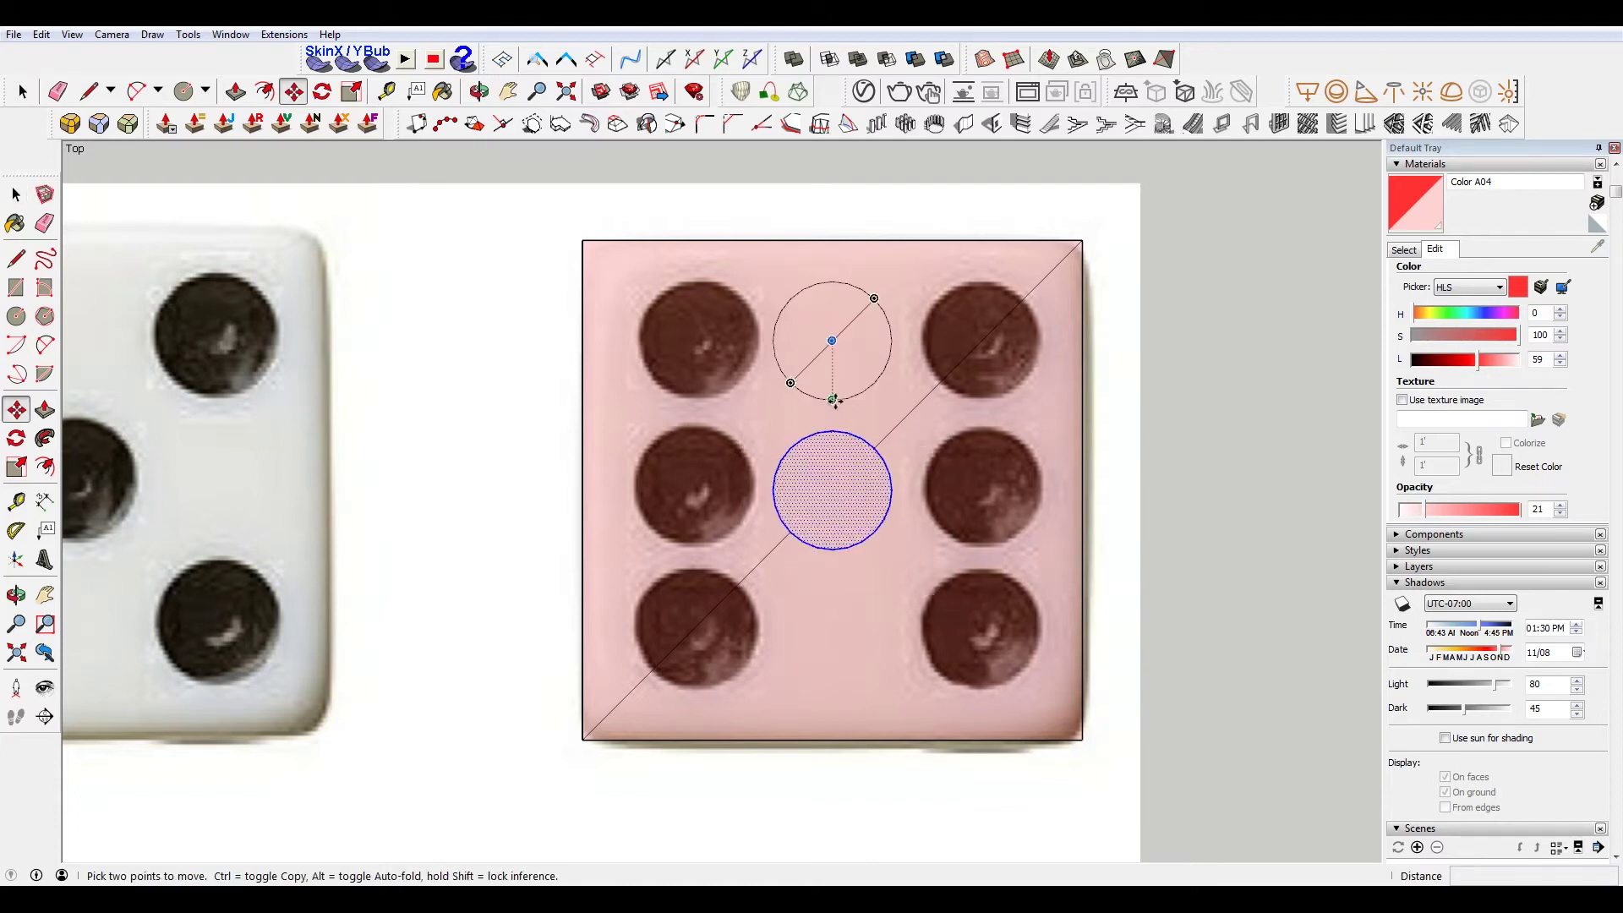
left_click(831, 282)
key("ctrl")
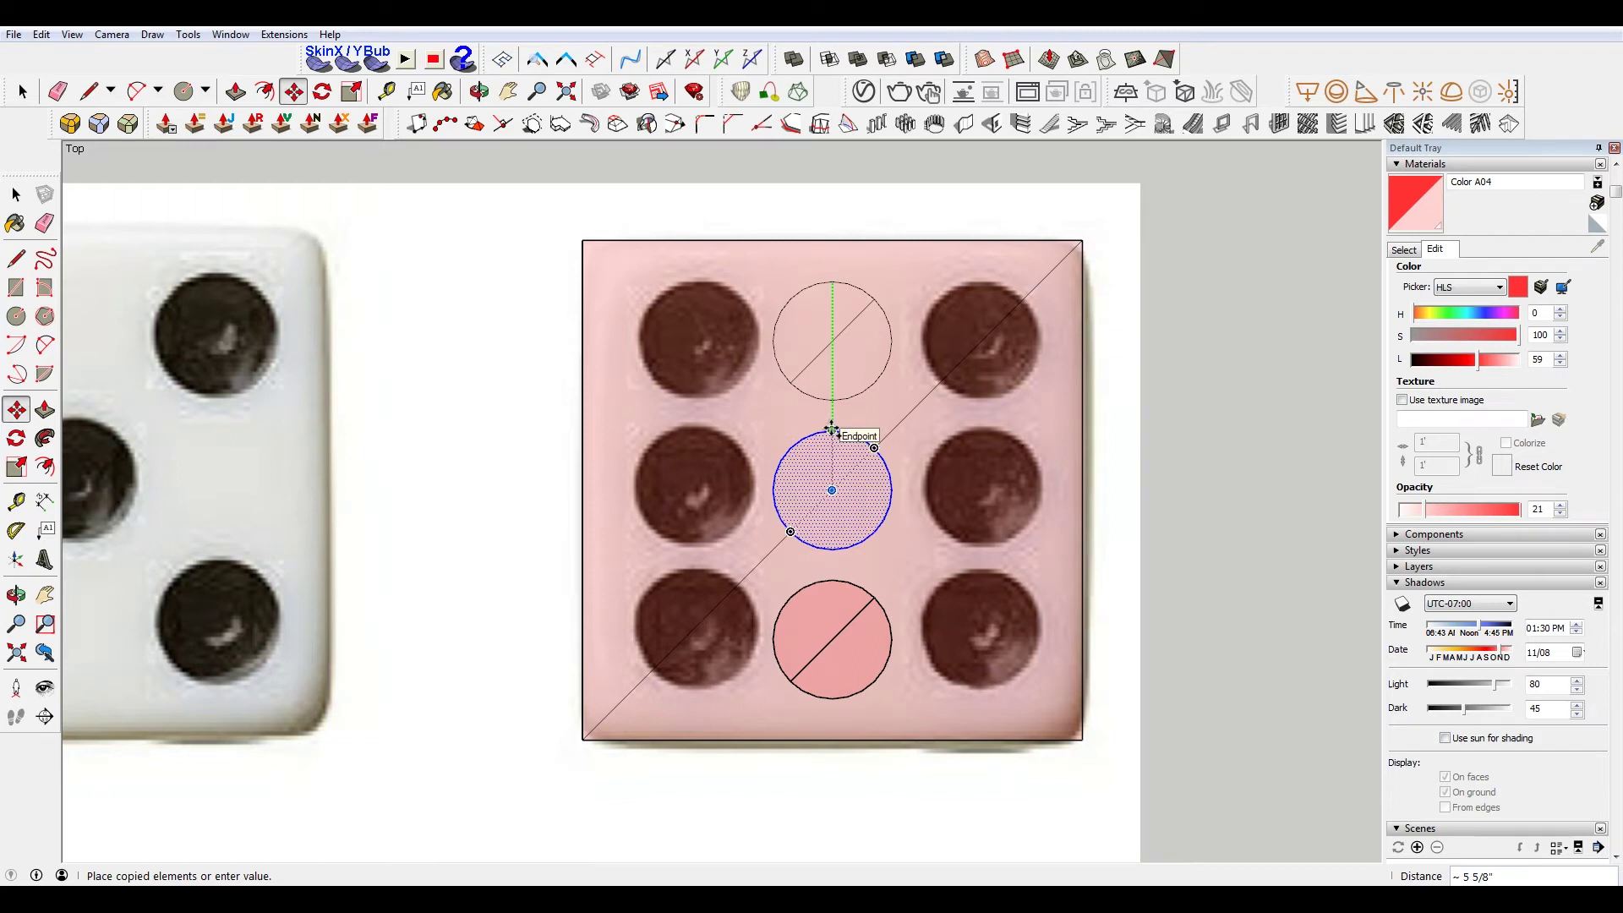
left_click(831, 580)
key("space")
left_click(845, 638)
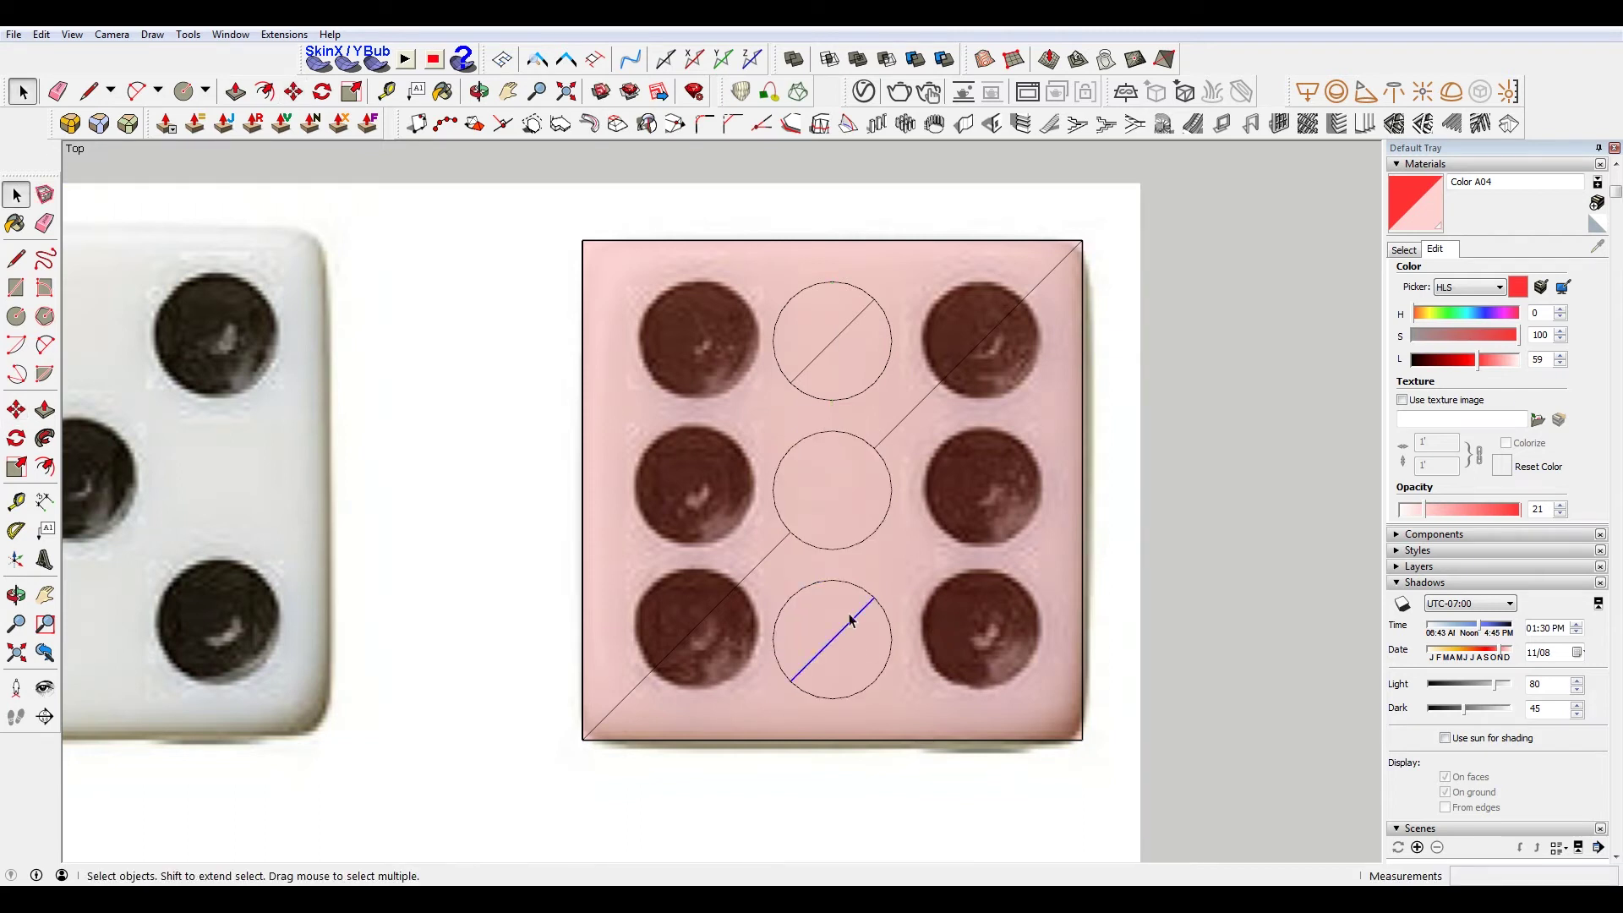
Delete the diagonal segments left inside the top and bottom circles
key("Delete")
left_click(828, 346)
key("Delete")
left_click(774, 549)
mouse_move(726, 255)
left_mouse_down()
mouse_move(778, 456)
mouse_move(959, 763)
left_mouse_up()
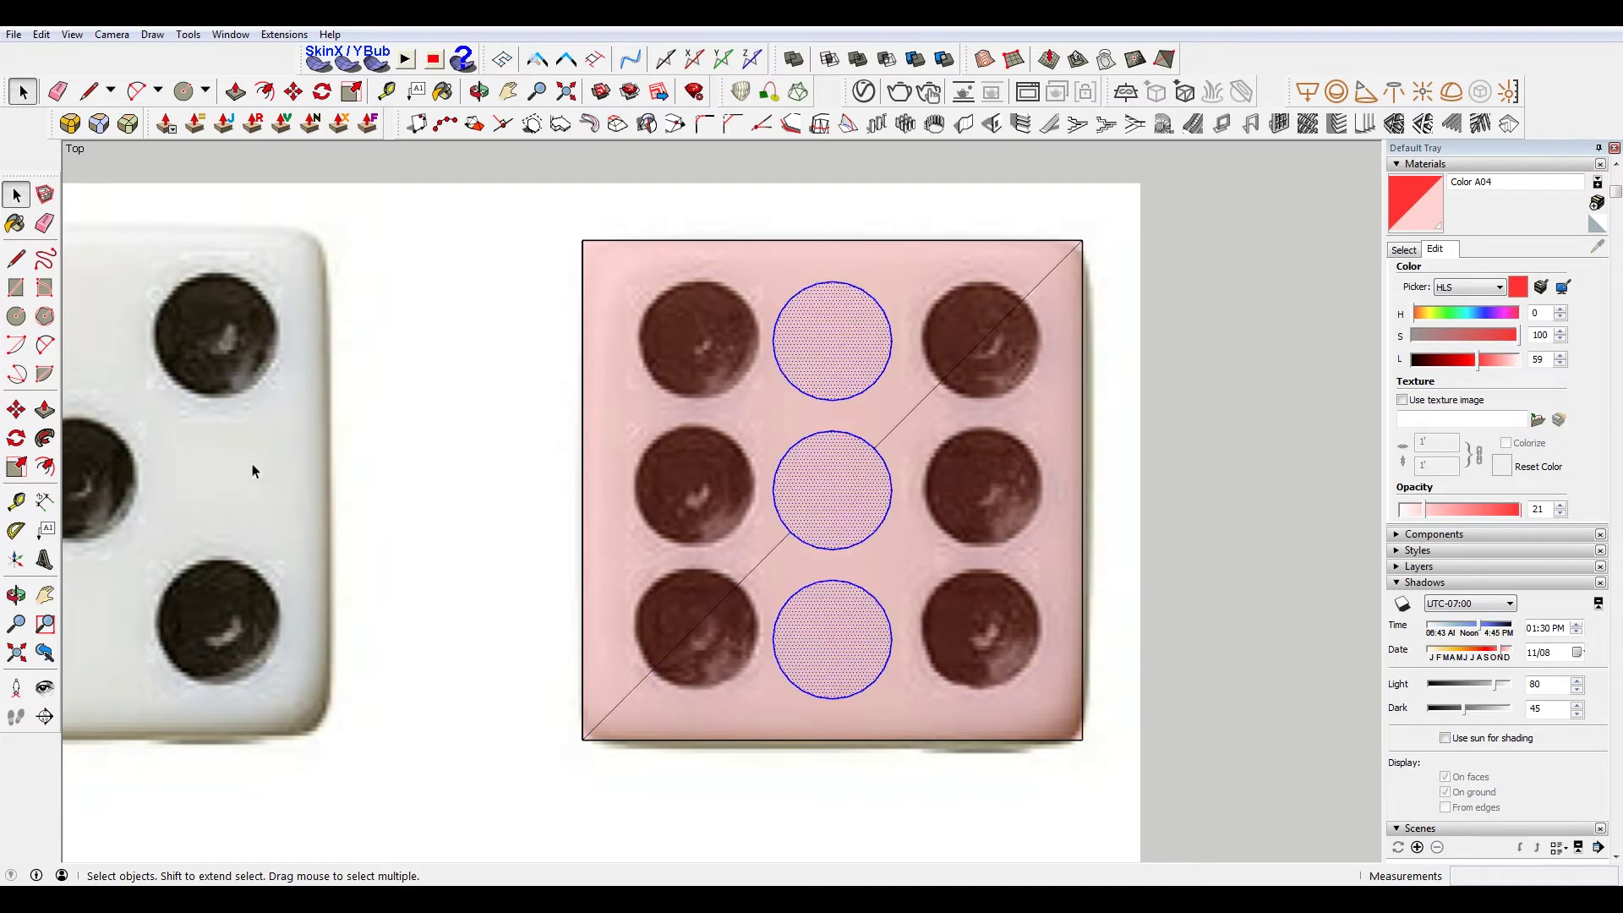
left_click(410, 394)
middle_click_drag(457, 420, 862, 428, "shift")
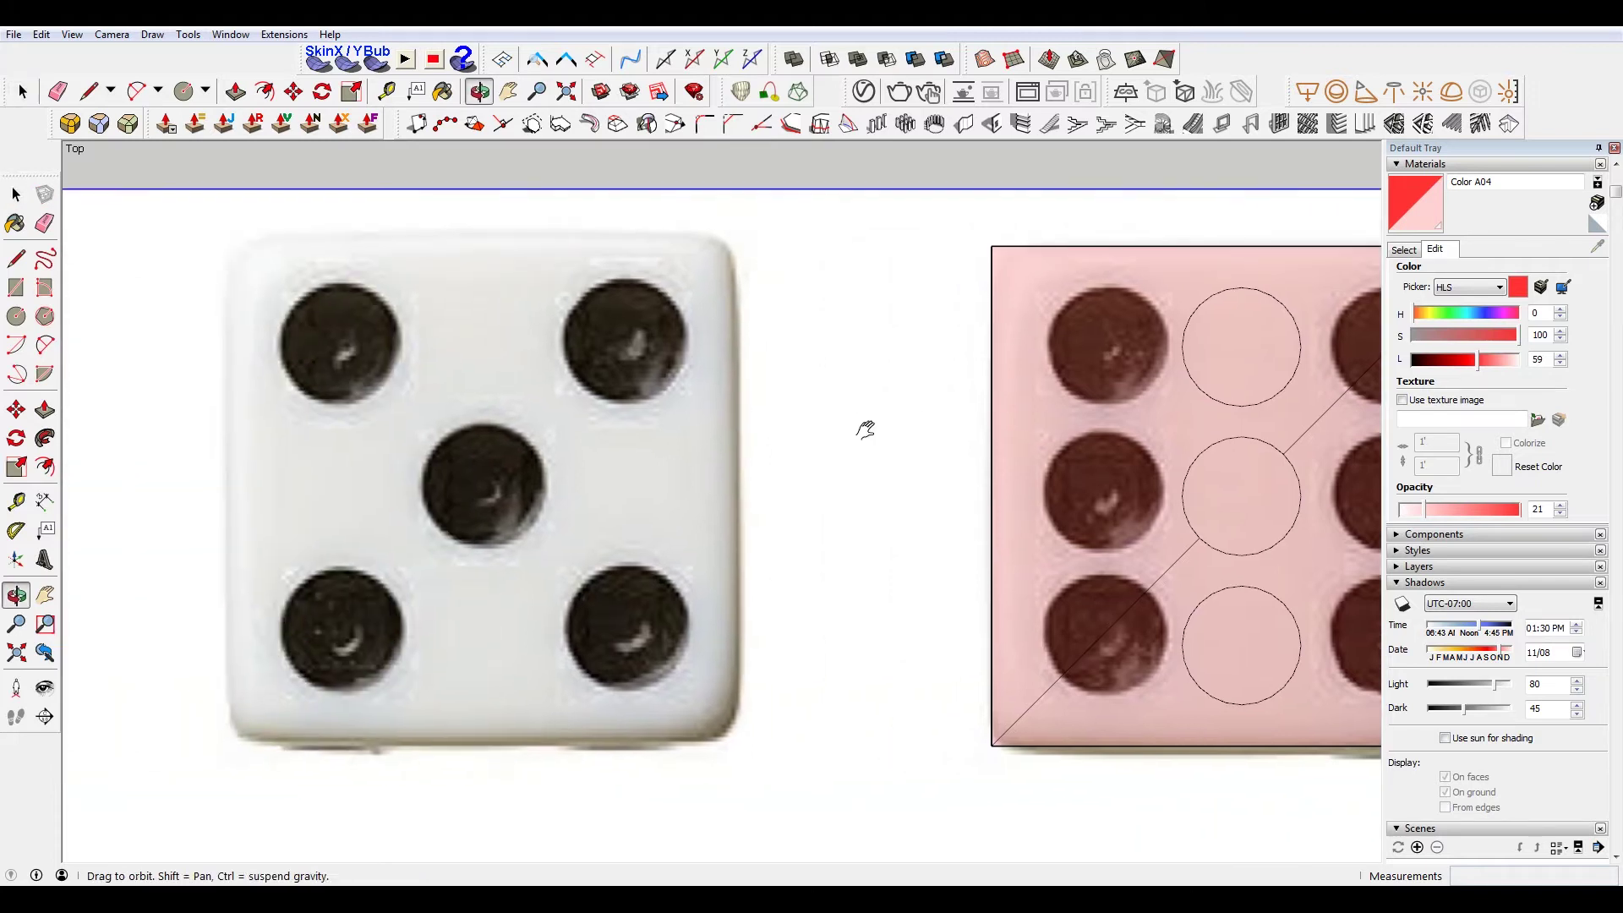
scroll(435, 435, "down", 3)
scroll(401, 442, "down", 3)
Pan across the photo and select the centre circle
middle_click_drag(475, 409, 590, 381, "shift")
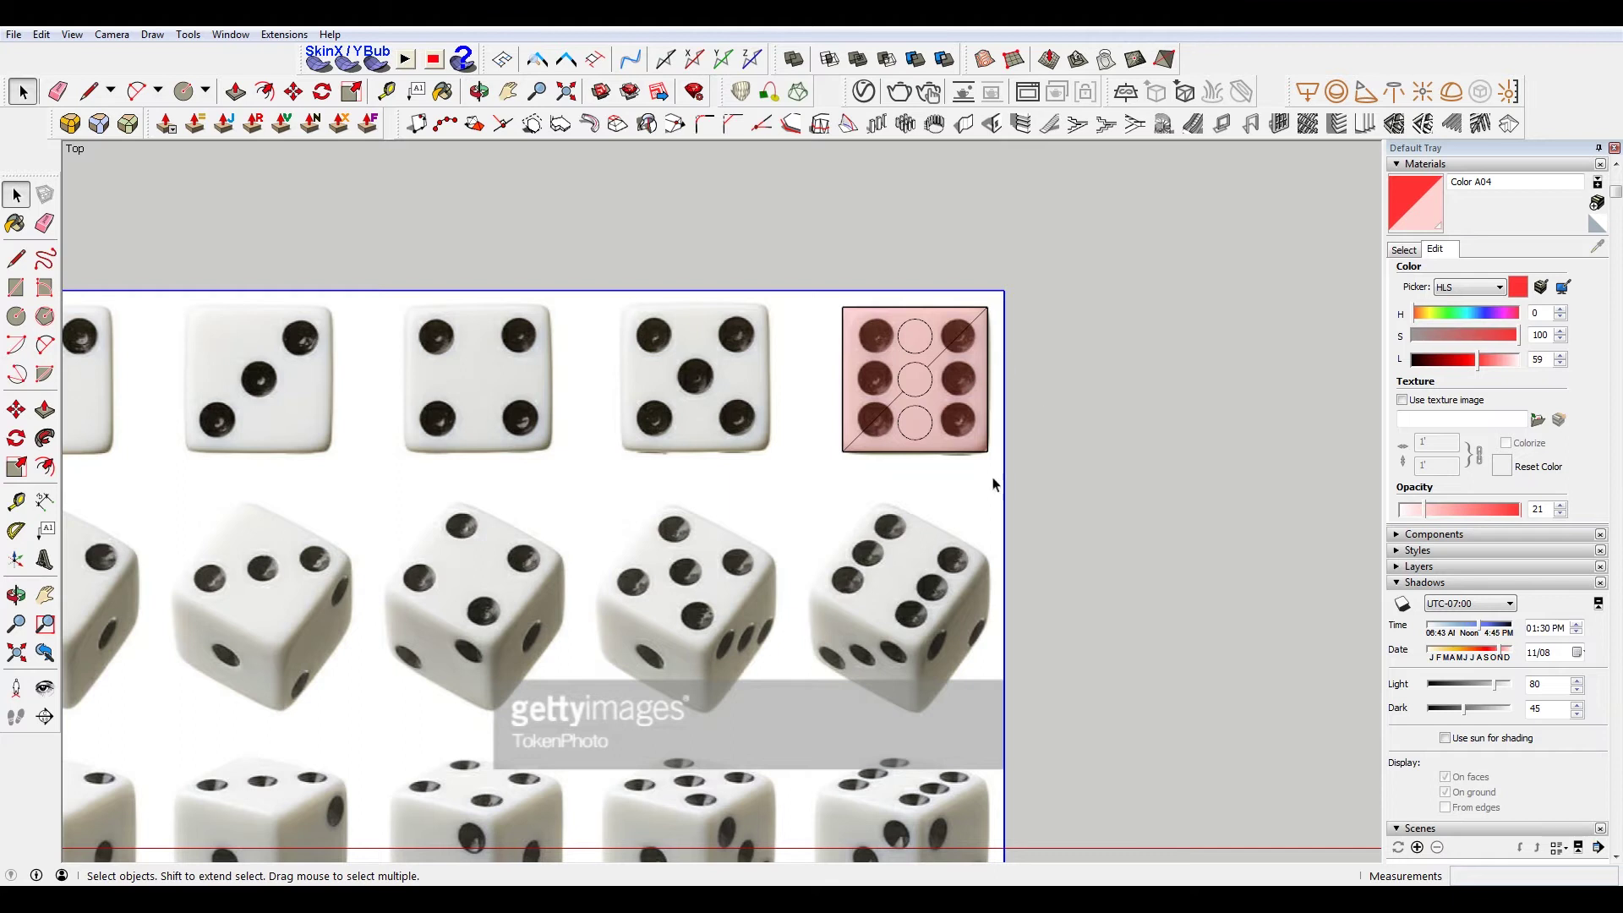
scroll(1031, 357, "up", 1)
scroll(898, 351, "up", 3)
scroll(856, 393, "up", 1)
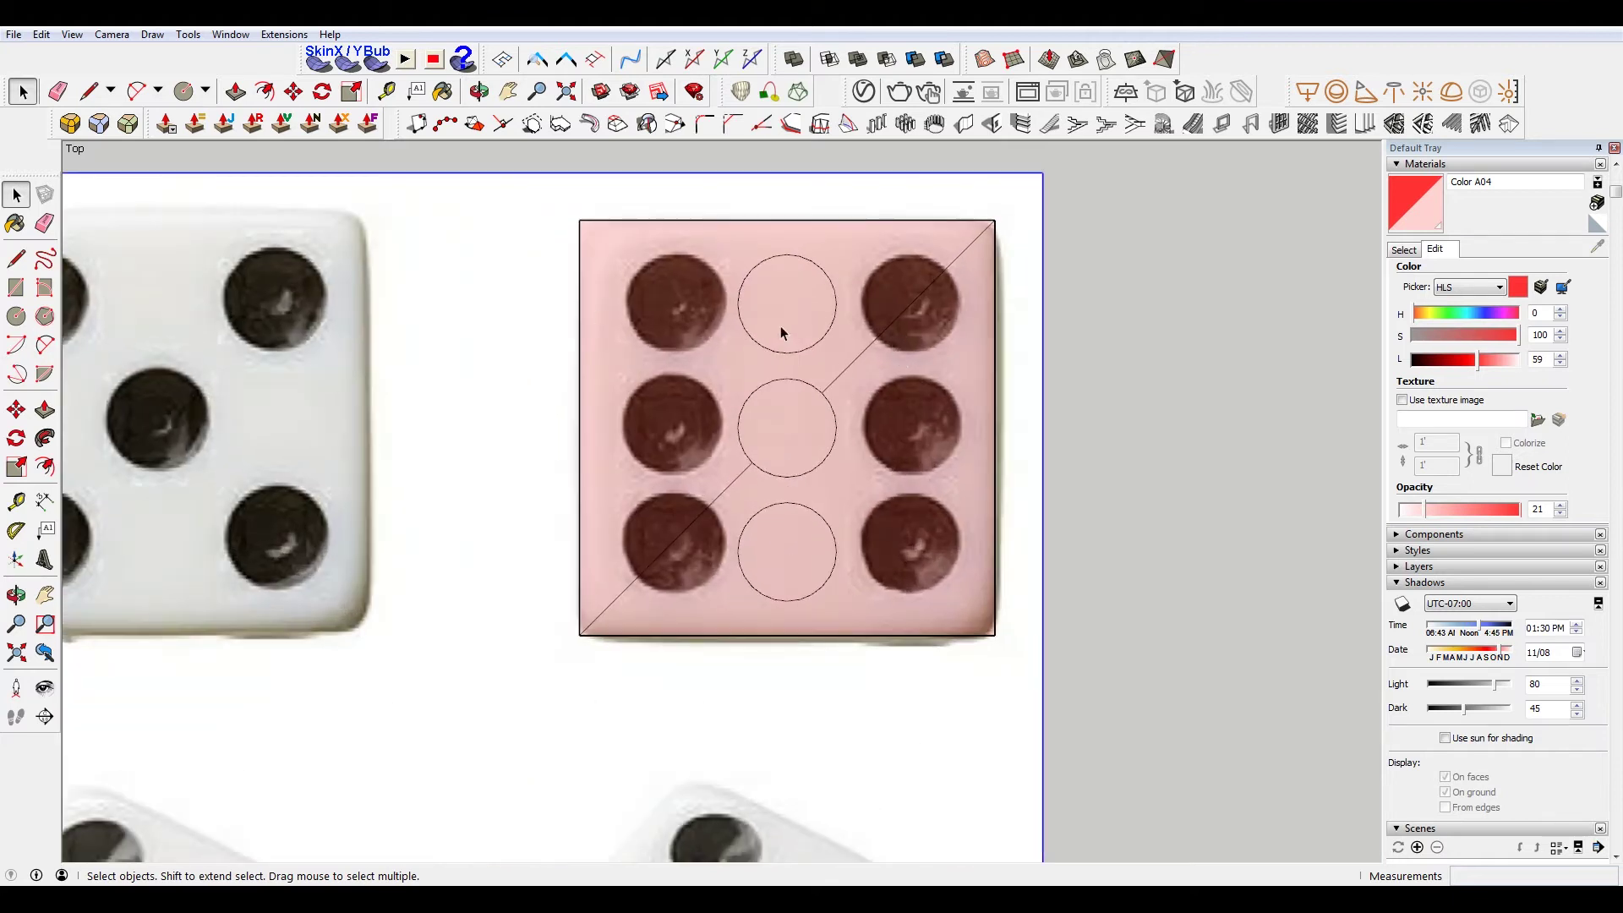
left_click_drag(695, 259, 873, 617)
scroll(838, 415, "up", 2)
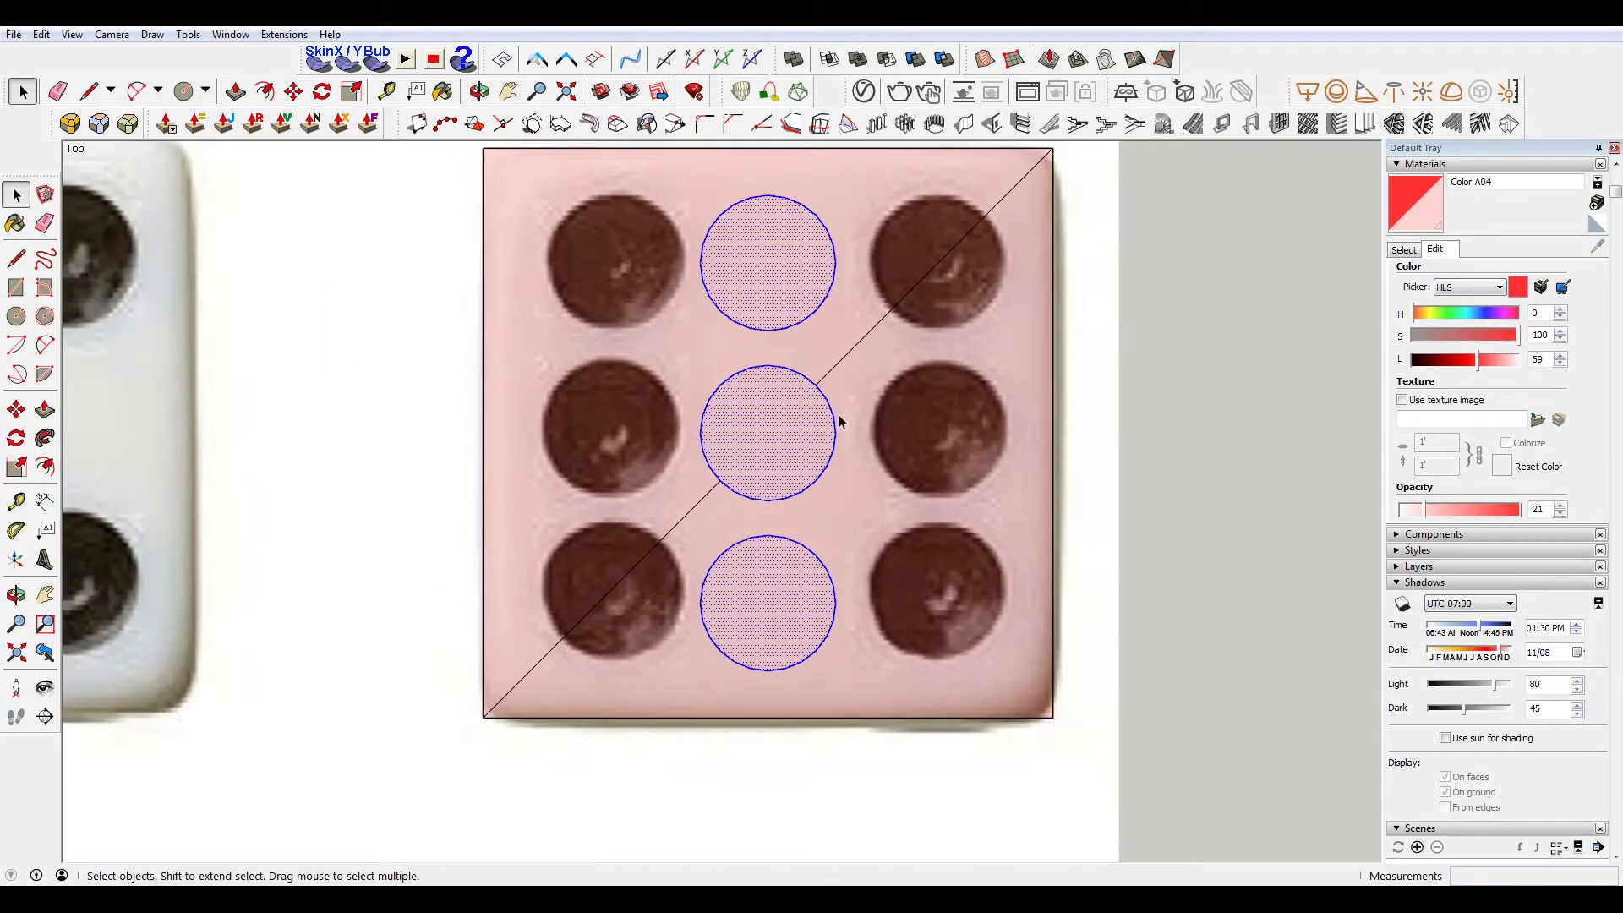
left_click_drag(686, 353, 904, 537)
key("q")
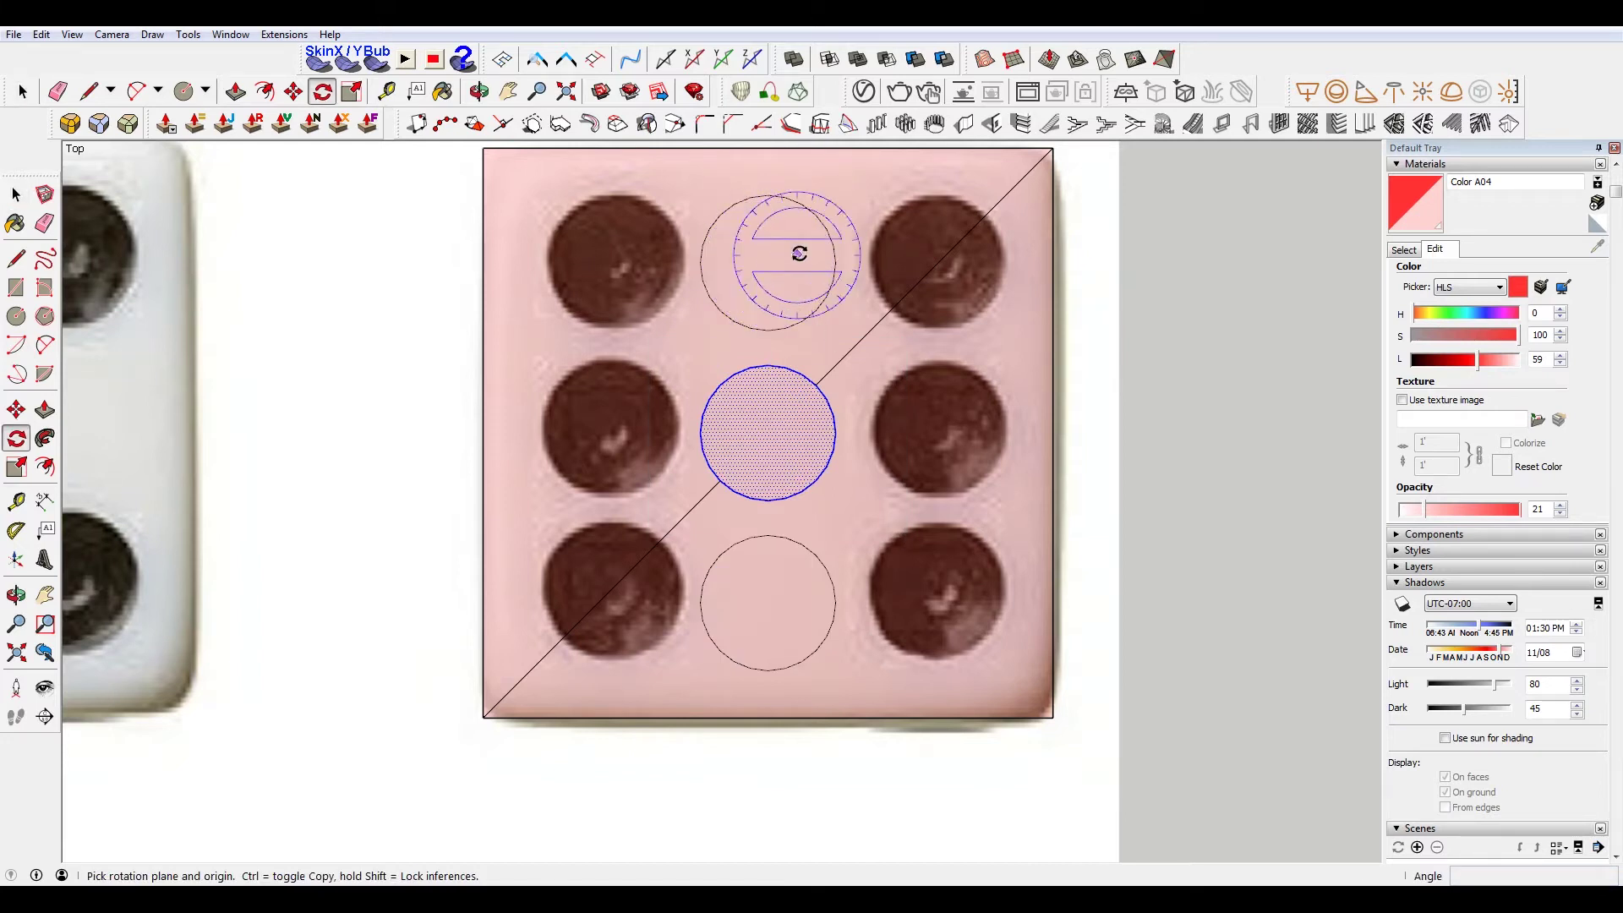
scroll(766, 261, "up", 2)
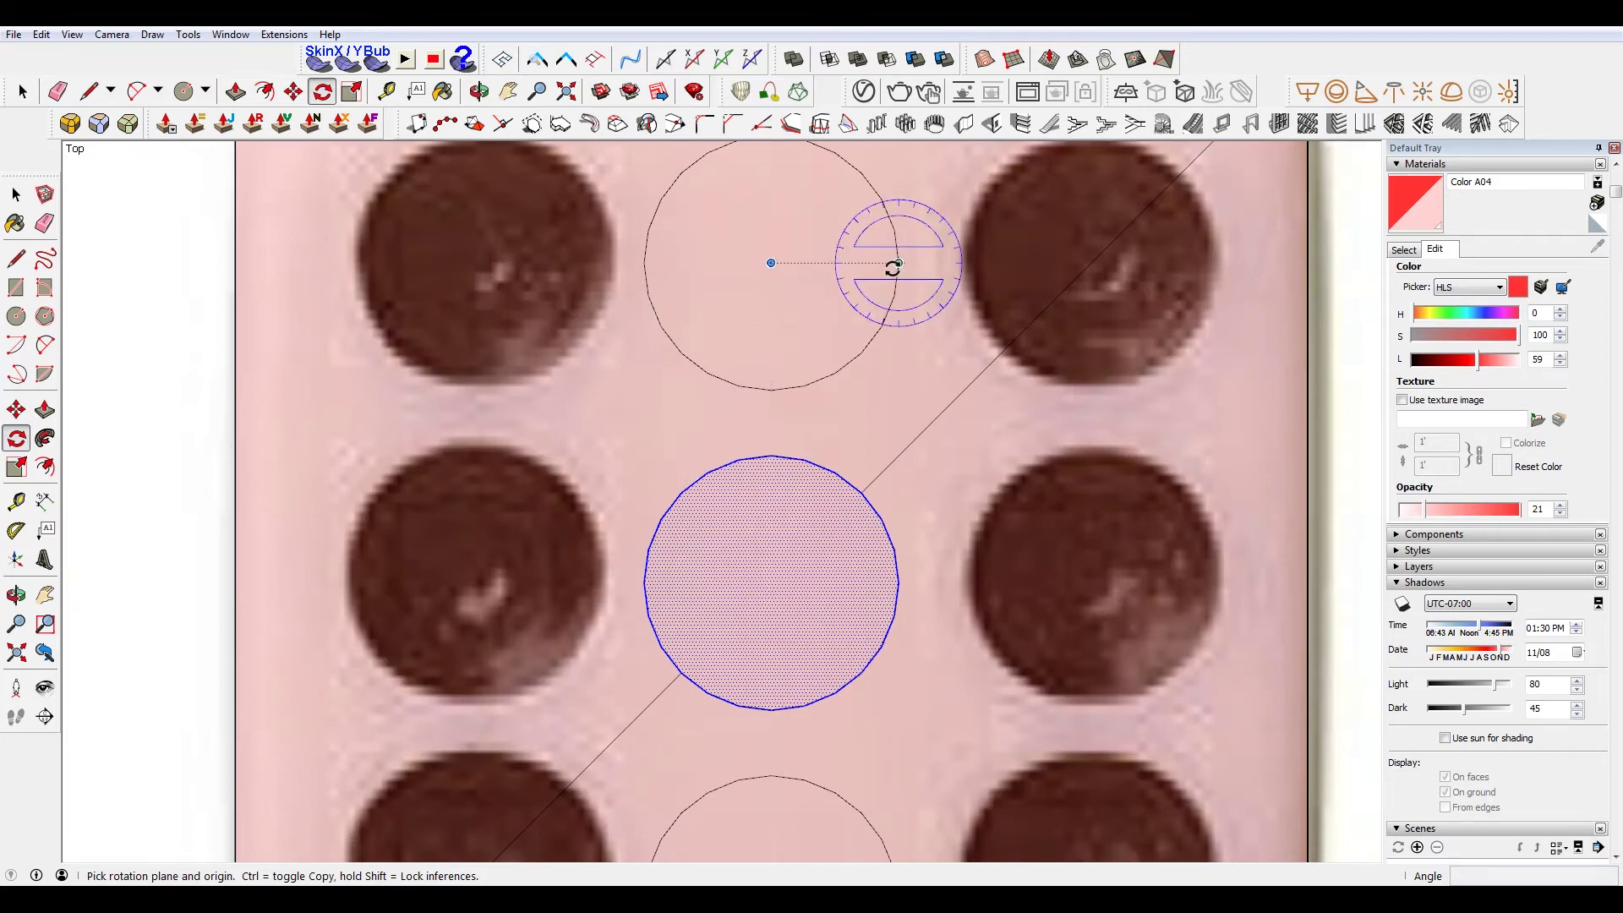
Draw a radius line in the top circle and rotate about its centre
key("l")
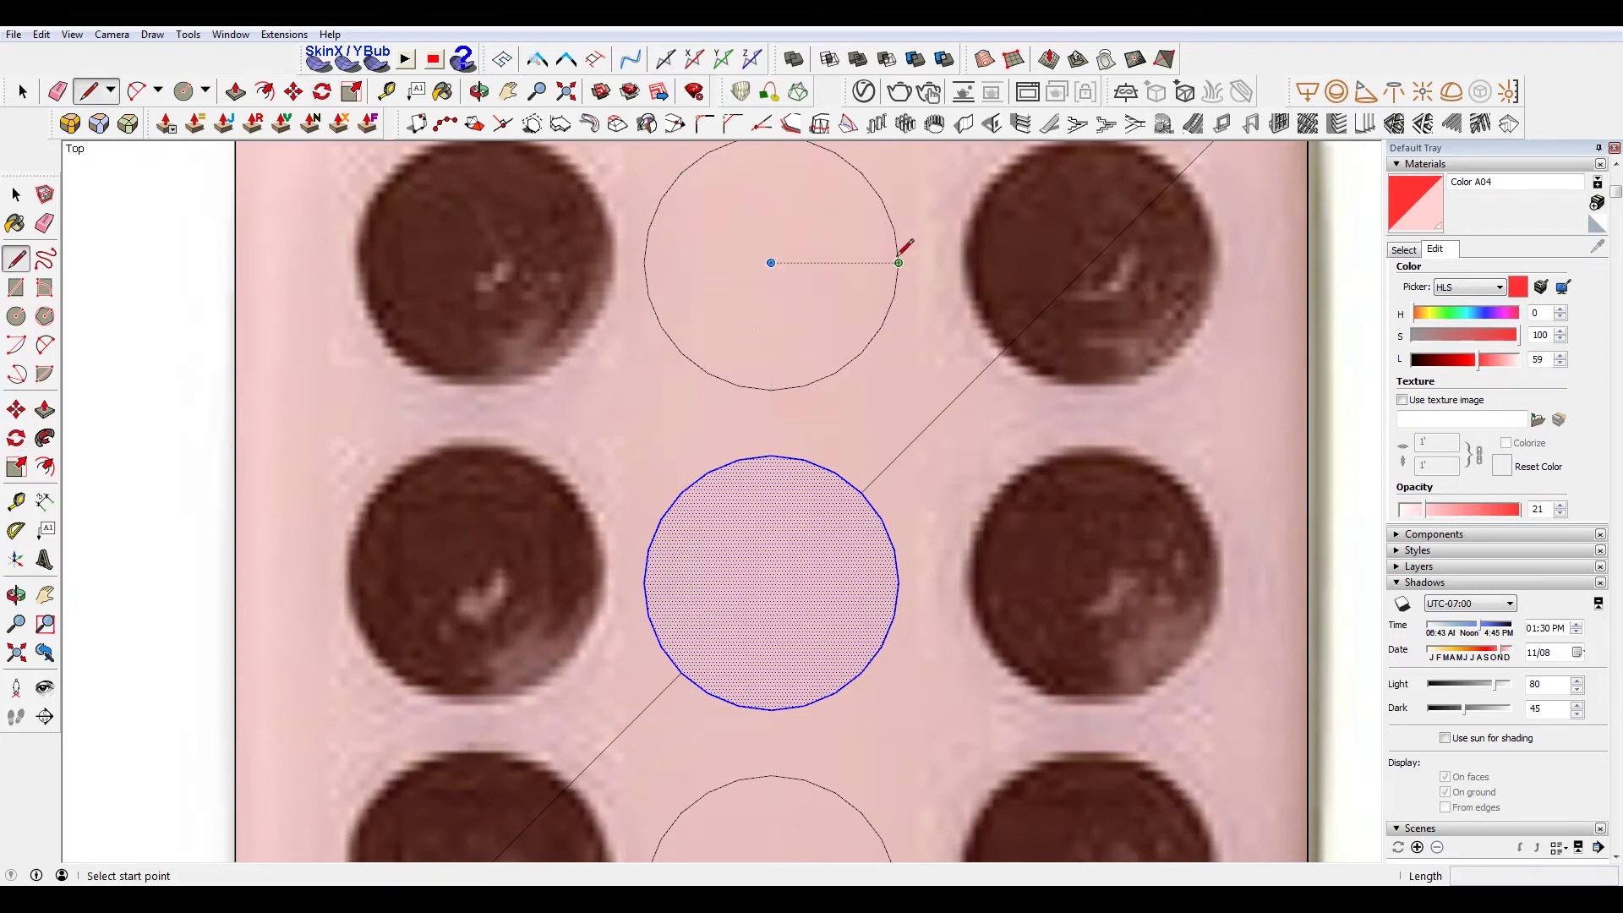
left_click(899, 262)
left_click(771, 263)
key("space")
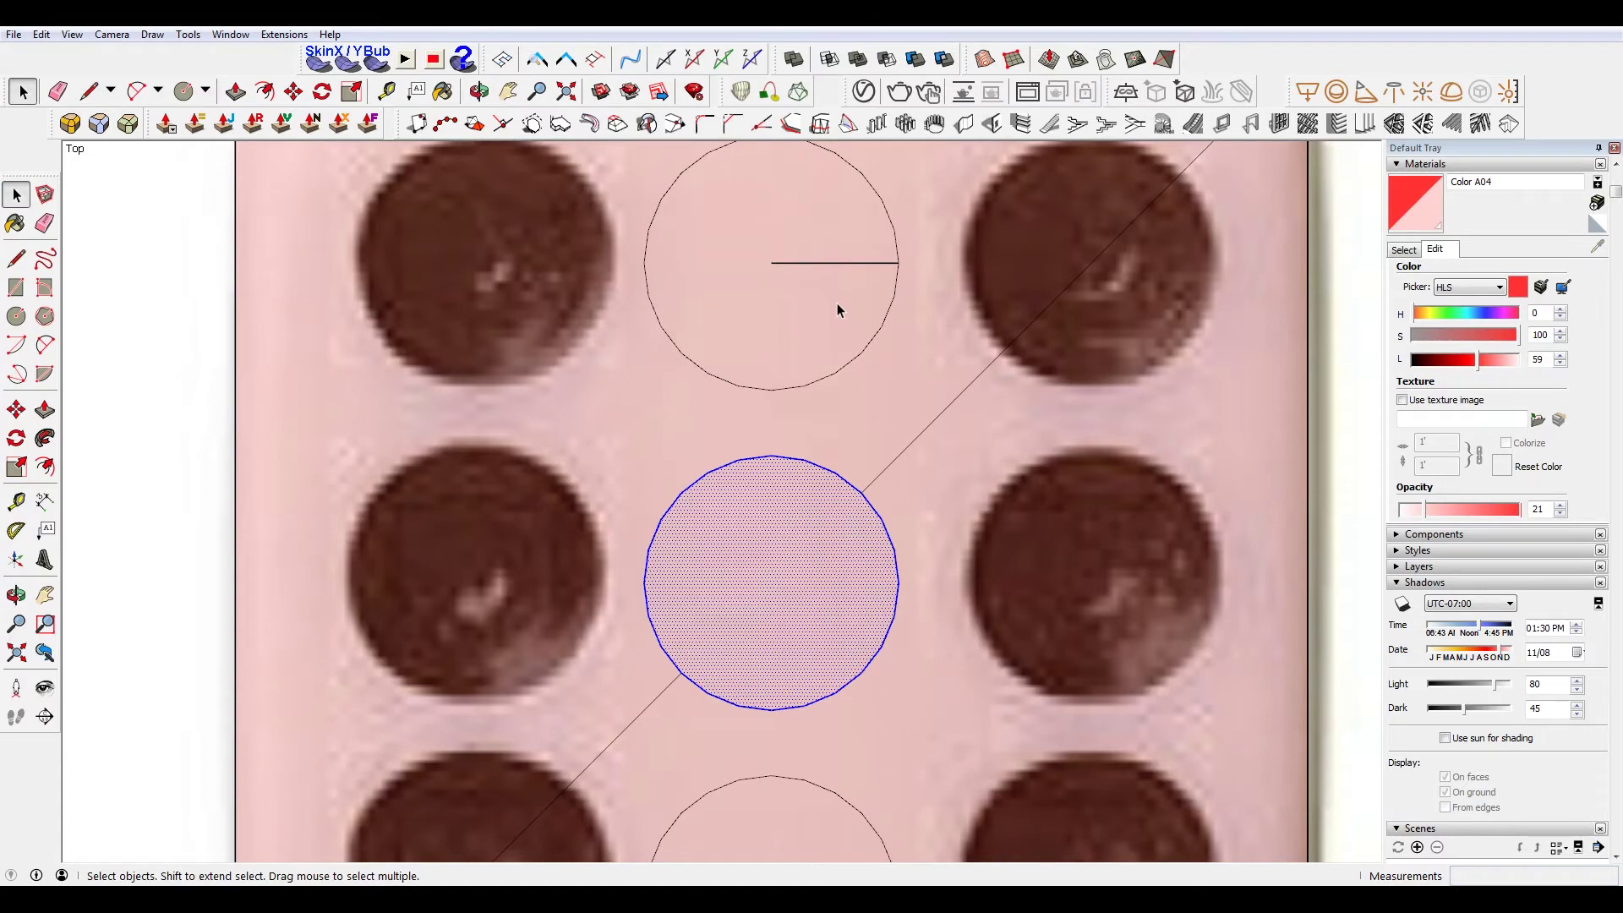
key("q")
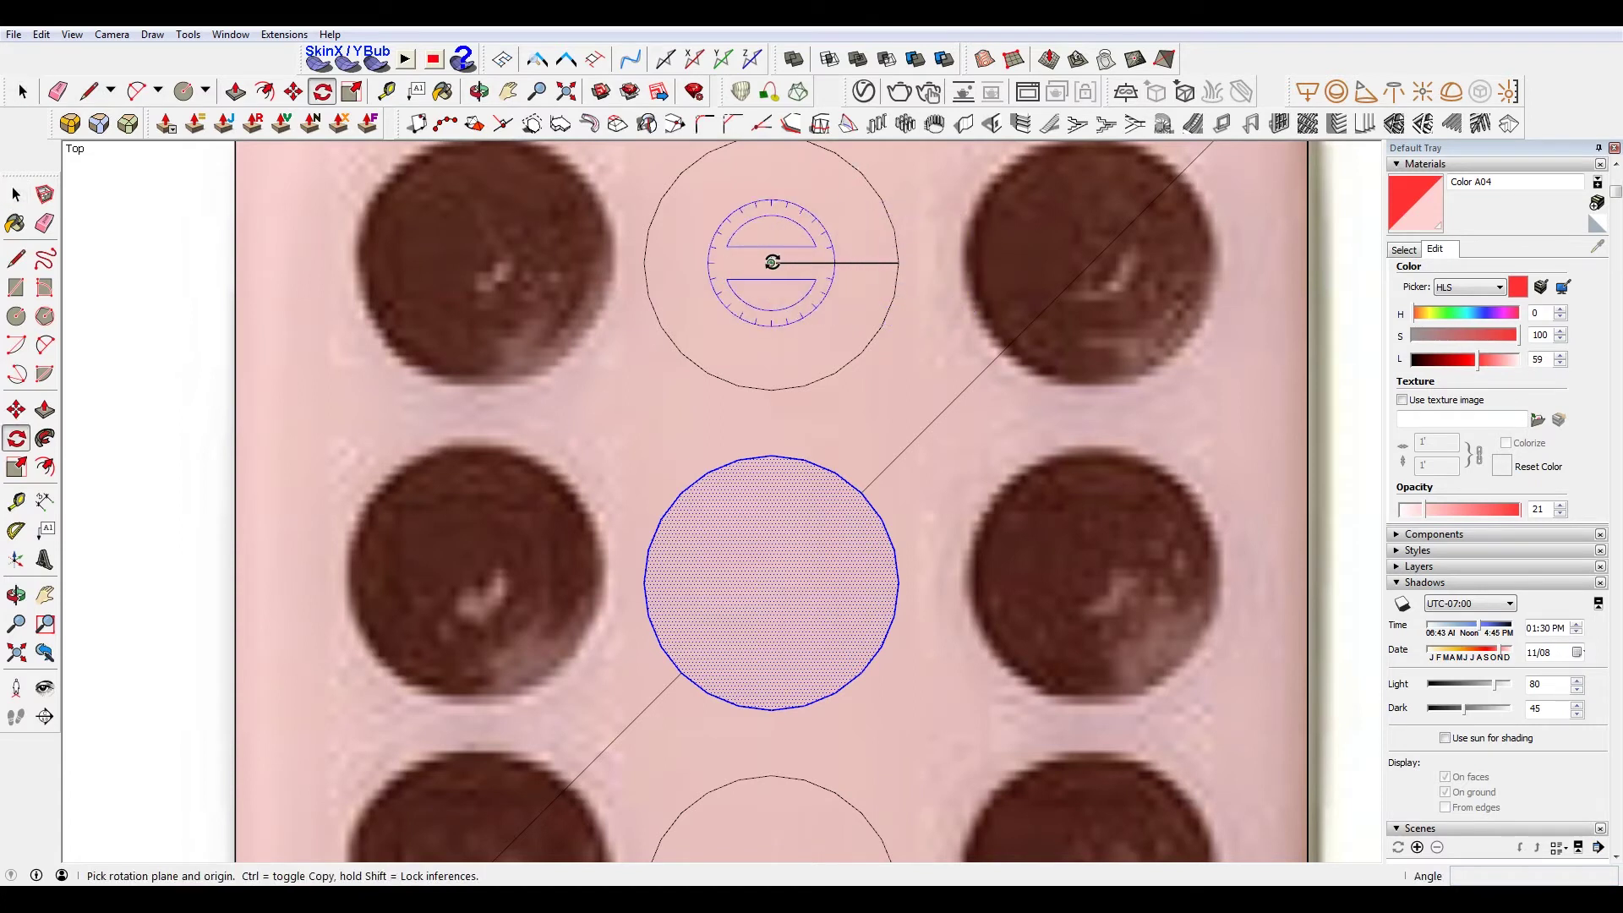
left_click(775, 263)
left_click(921, 263)
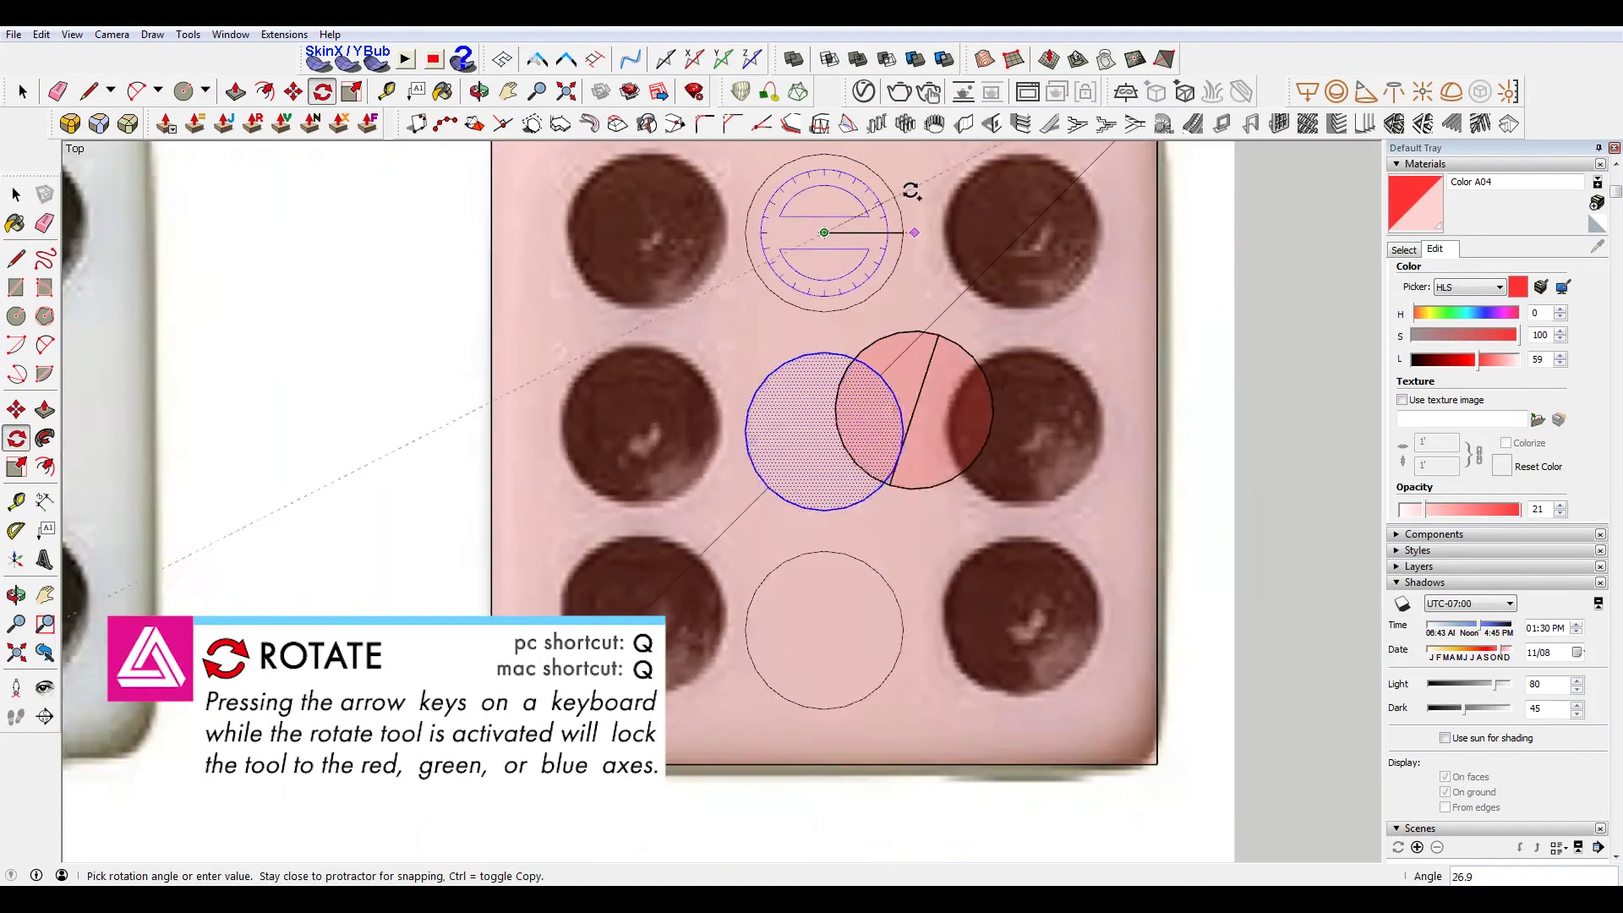
scroll(941, 389, "down", 3)
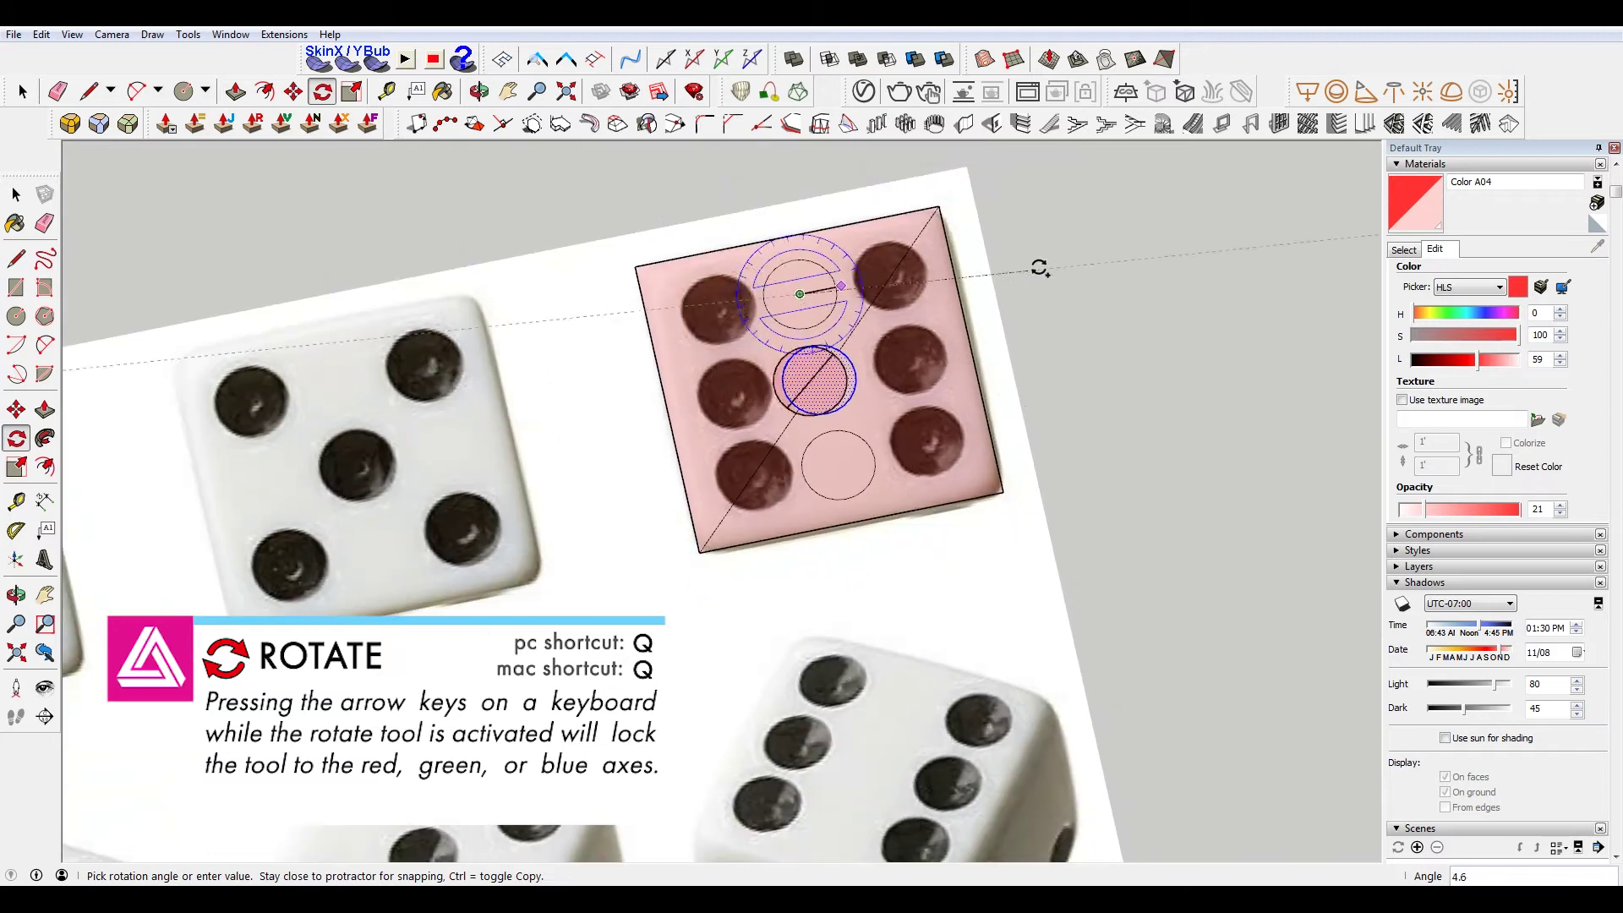
left_click(782, 196)
scroll(888, 291, "up", 2)
scroll(854, 332, "up", 2)
Delete the edges and red wedge splitting the dark circle
key("space")
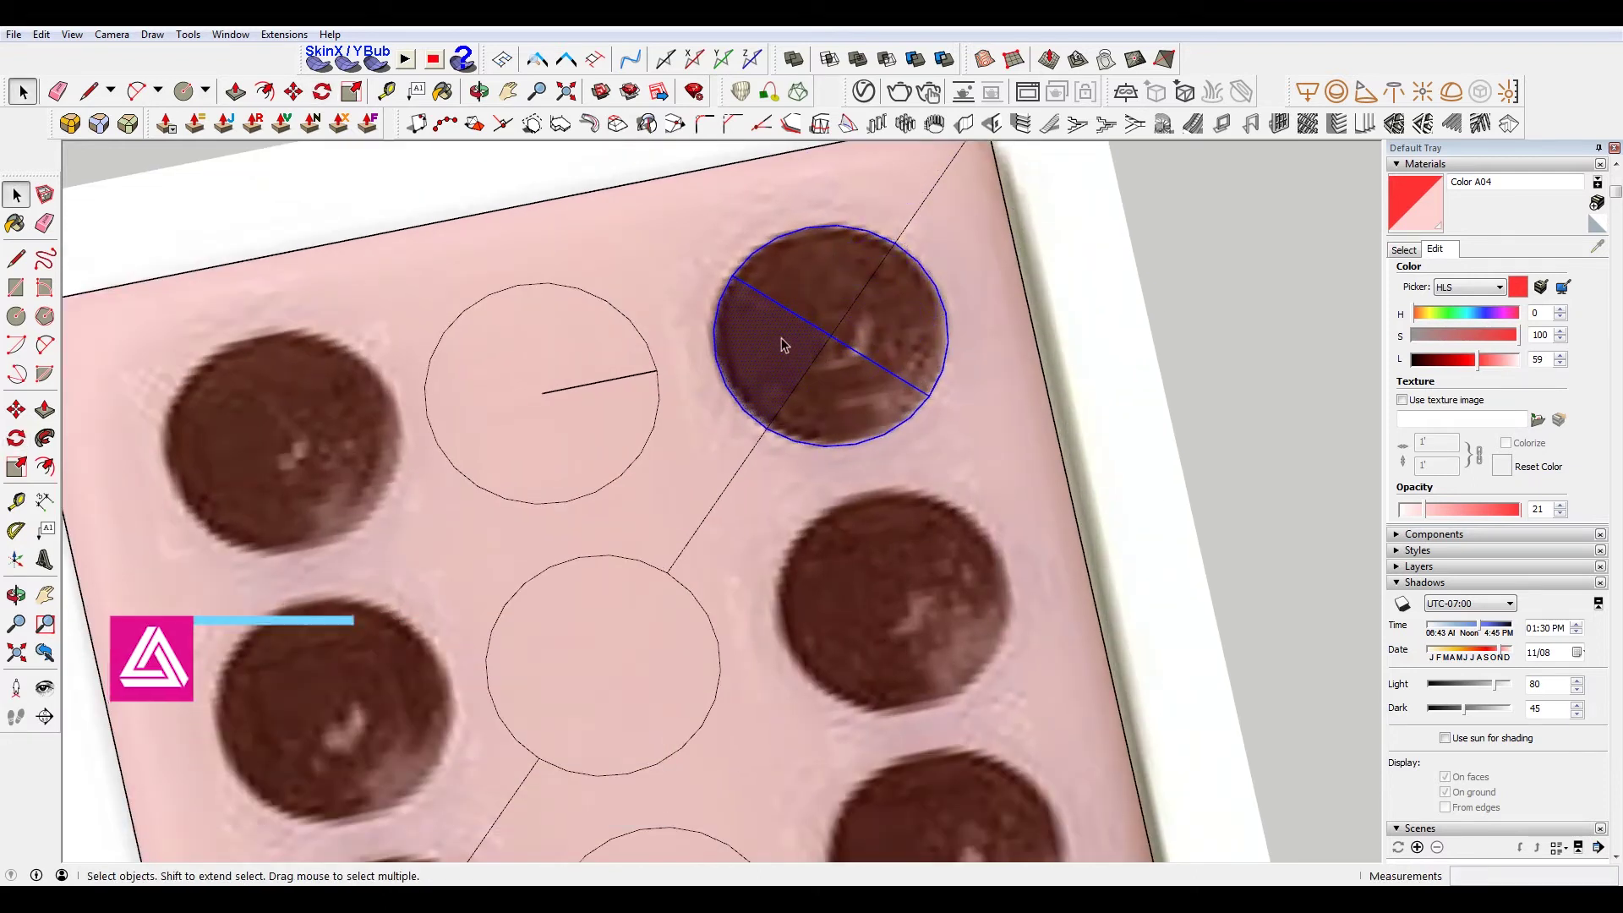
left_click(804, 330)
key("Delete")
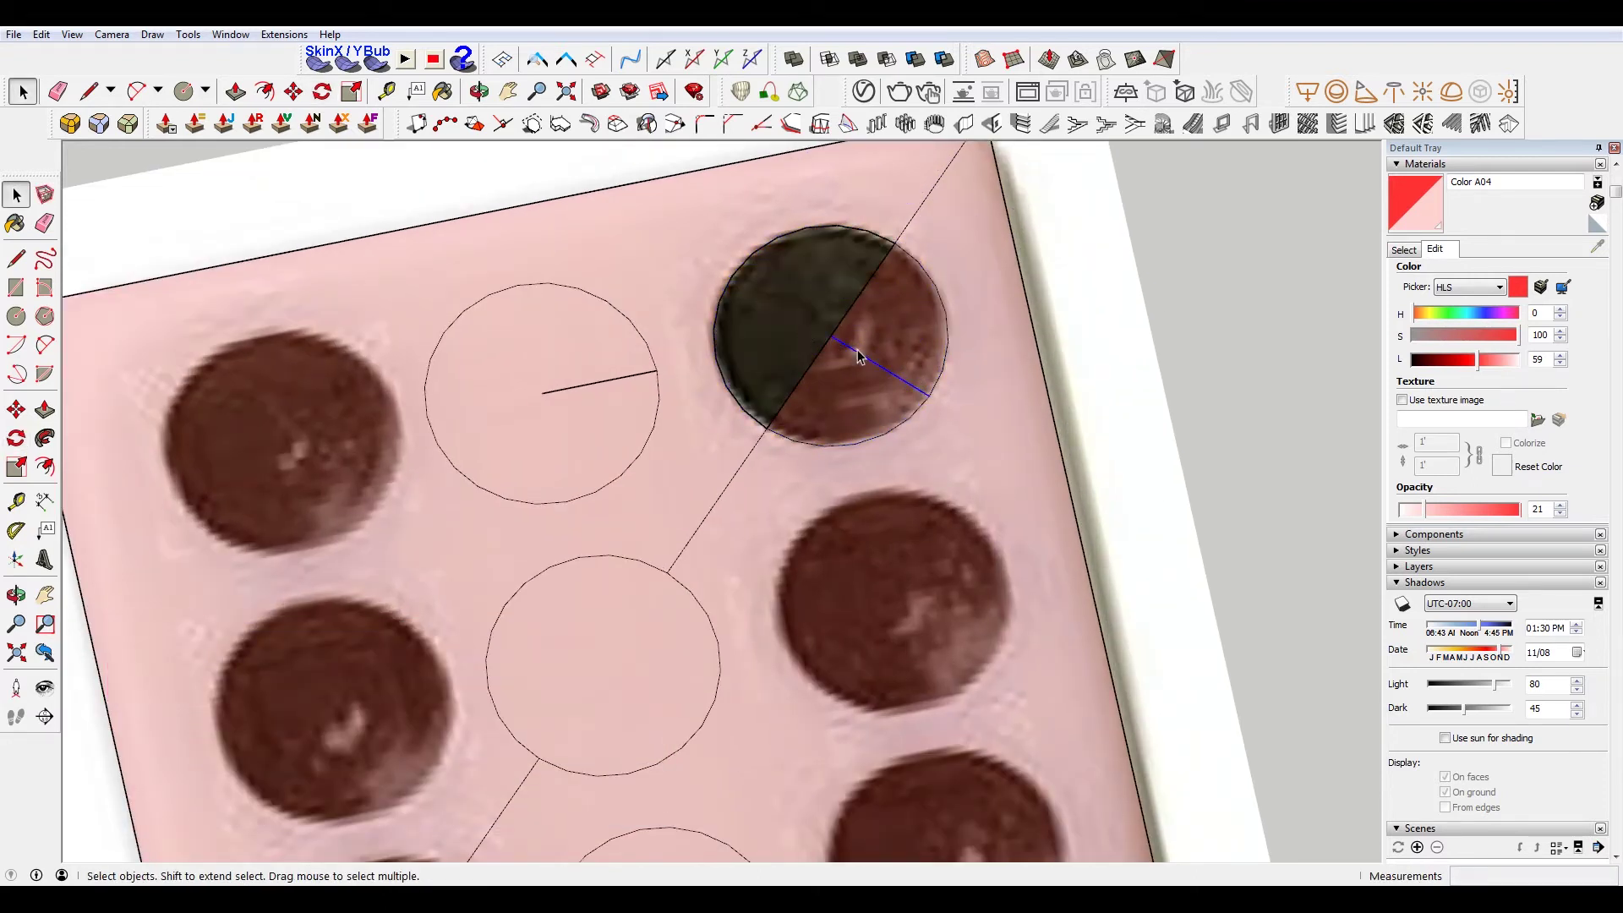
key("Delete")
left_click(851, 356)
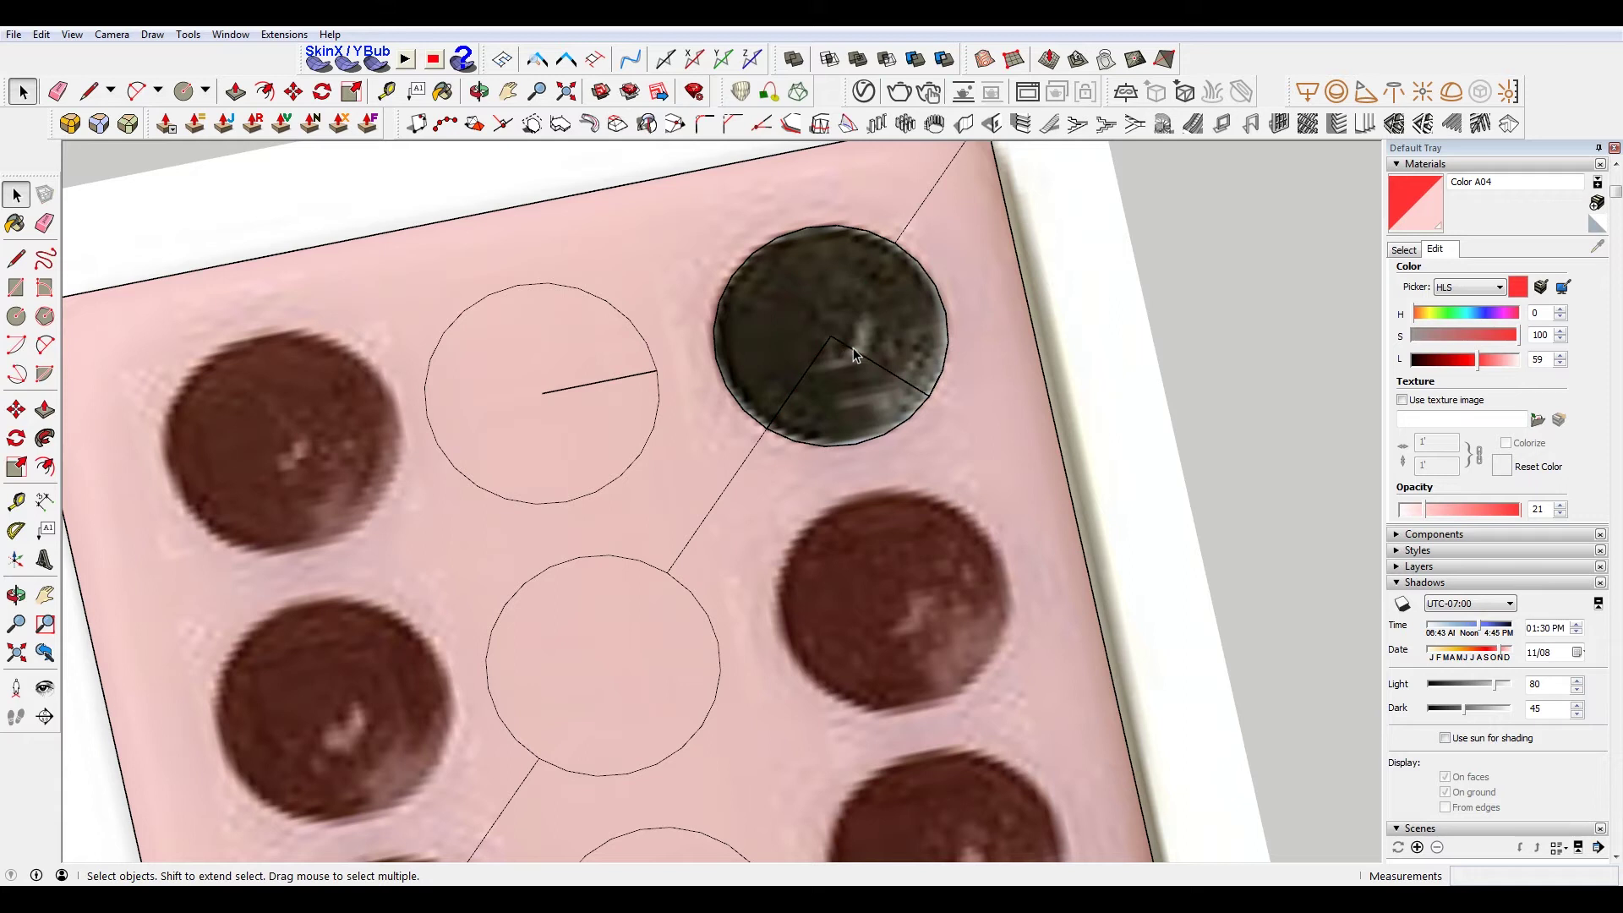
key("Delete")
Redraw the circle's edge line to restore its face and paint it dark
key("l")
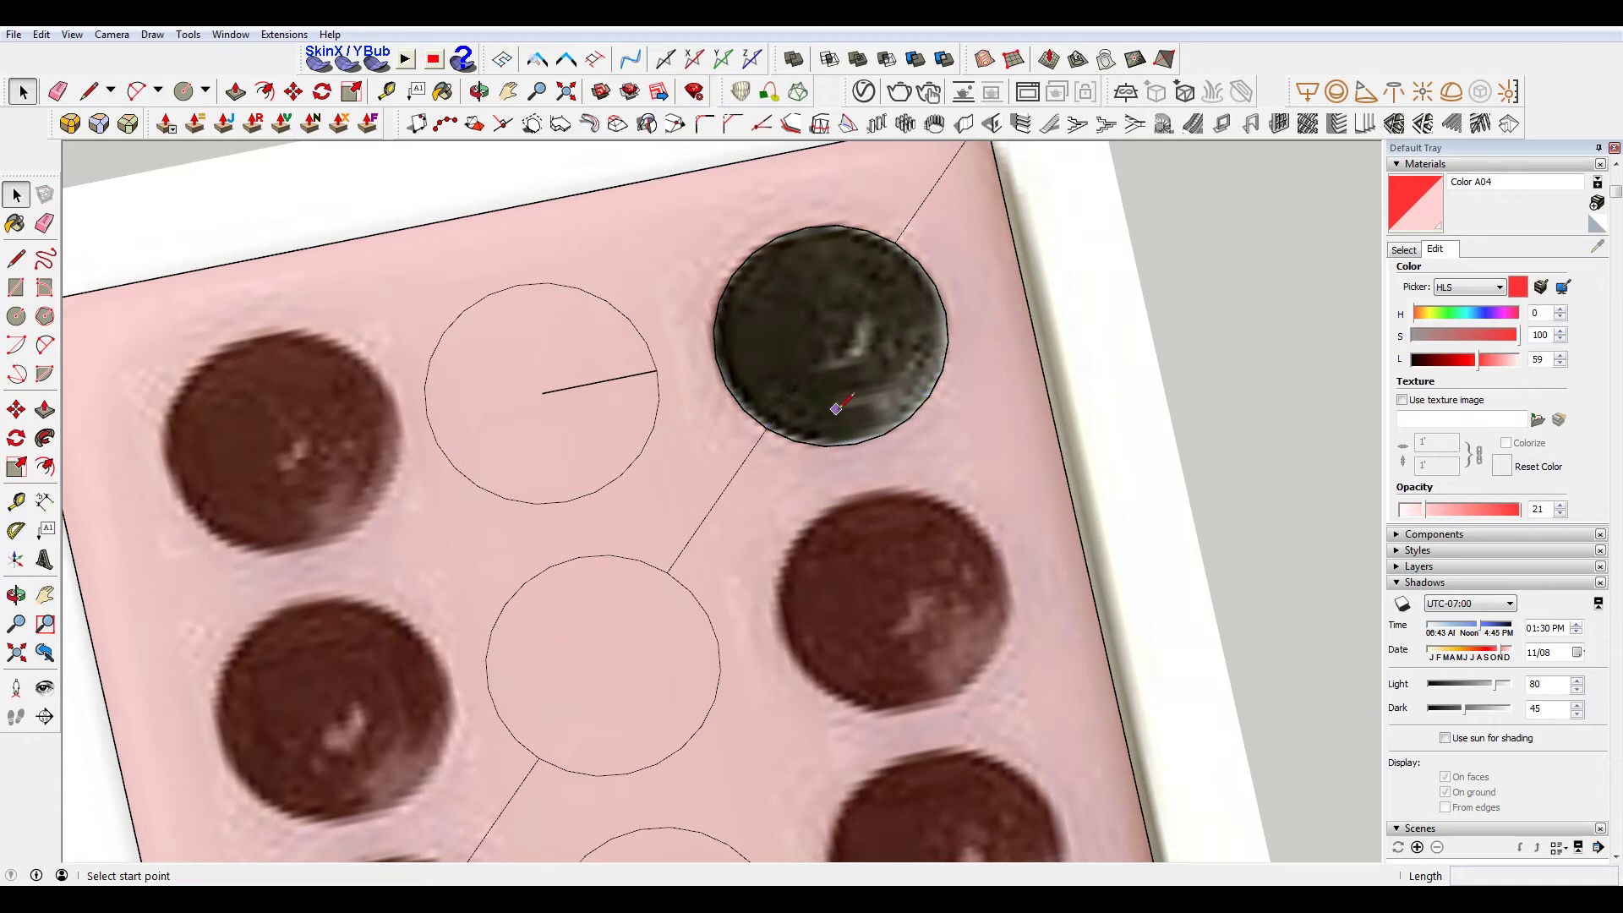
scroll(850, 412, "up", 3)
left_click(864, 443)
left_click(797, 444)
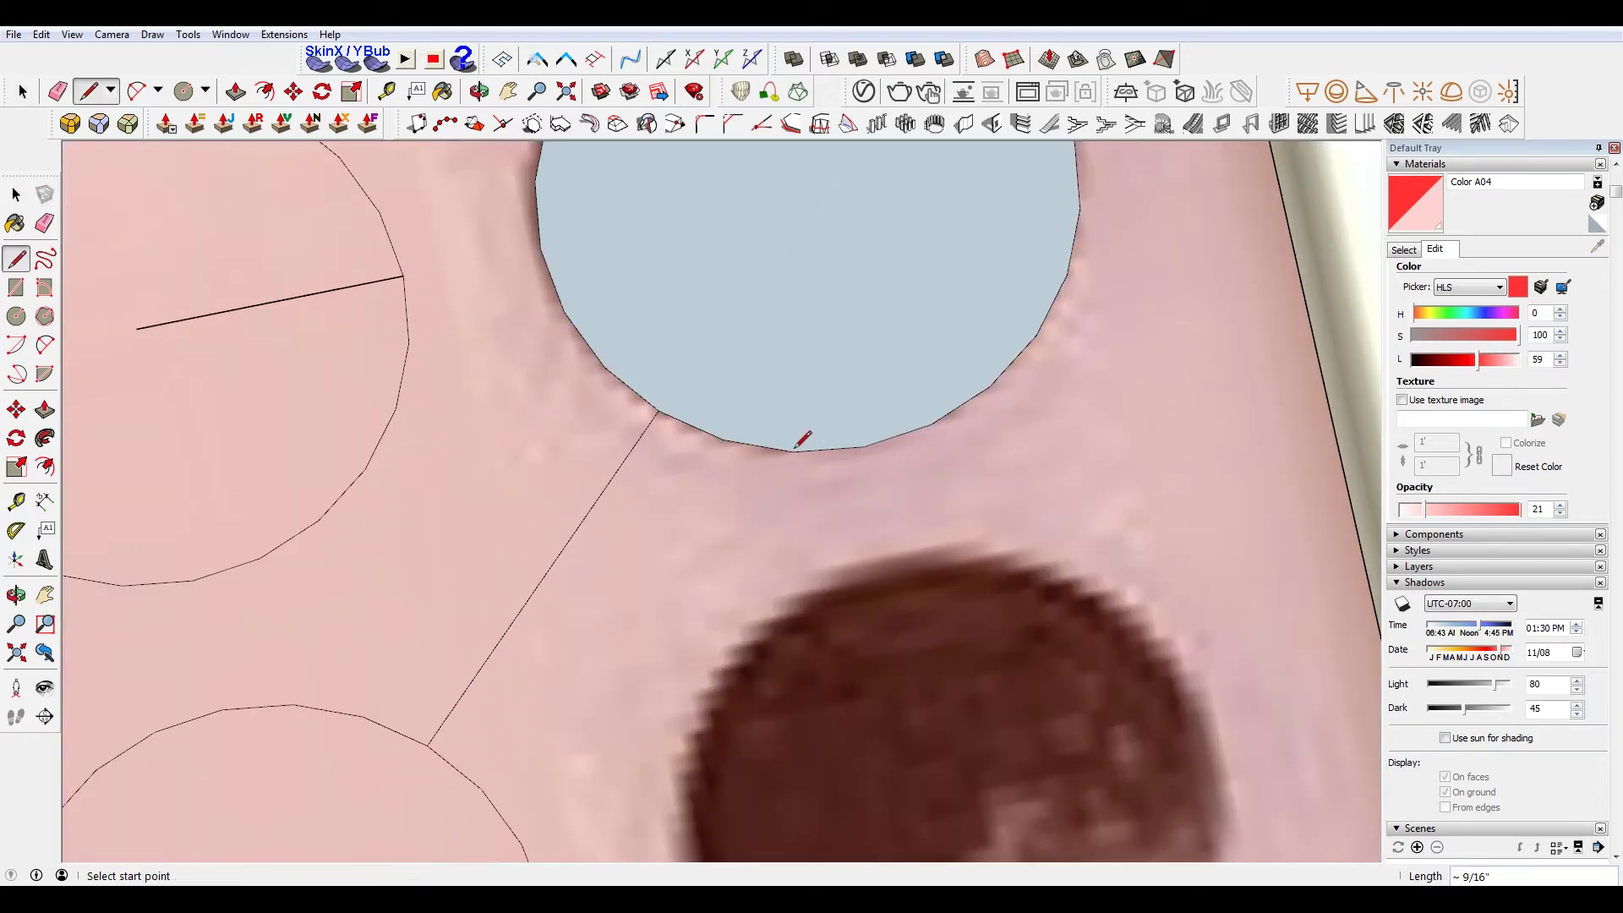
key("space")
scroll(769, 378, "down", 3)
key("b")
left_click(793, 309)
key("space")
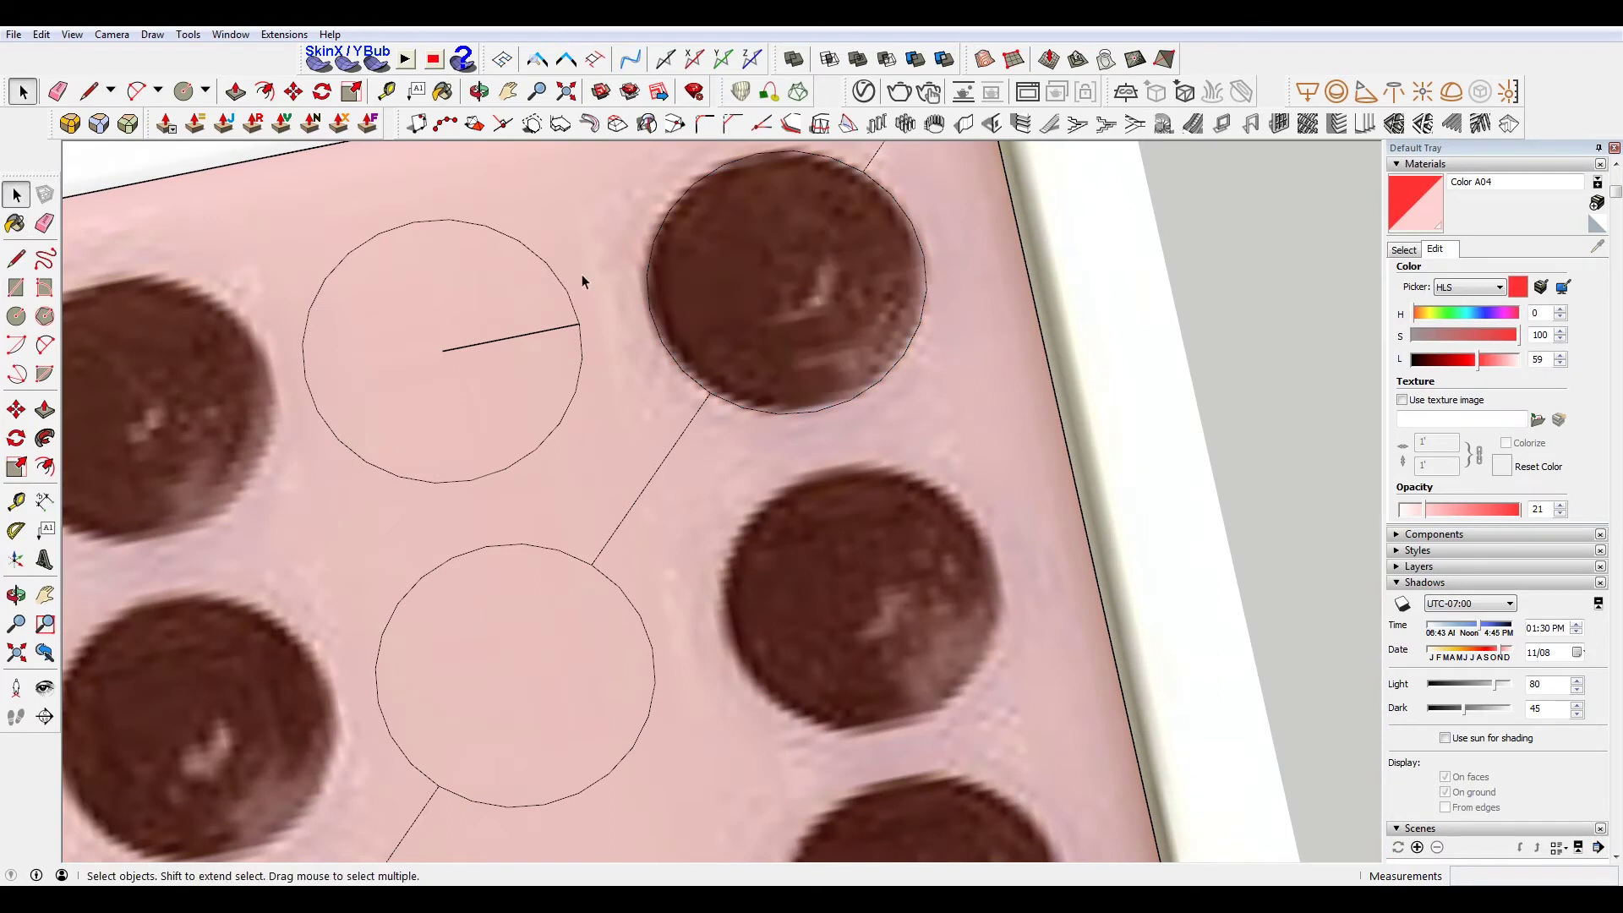
Delete the radius line inside the circle
left_click(515, 341)
key("Delete")
left_click(112, 34)
mouse_move(64, 92)
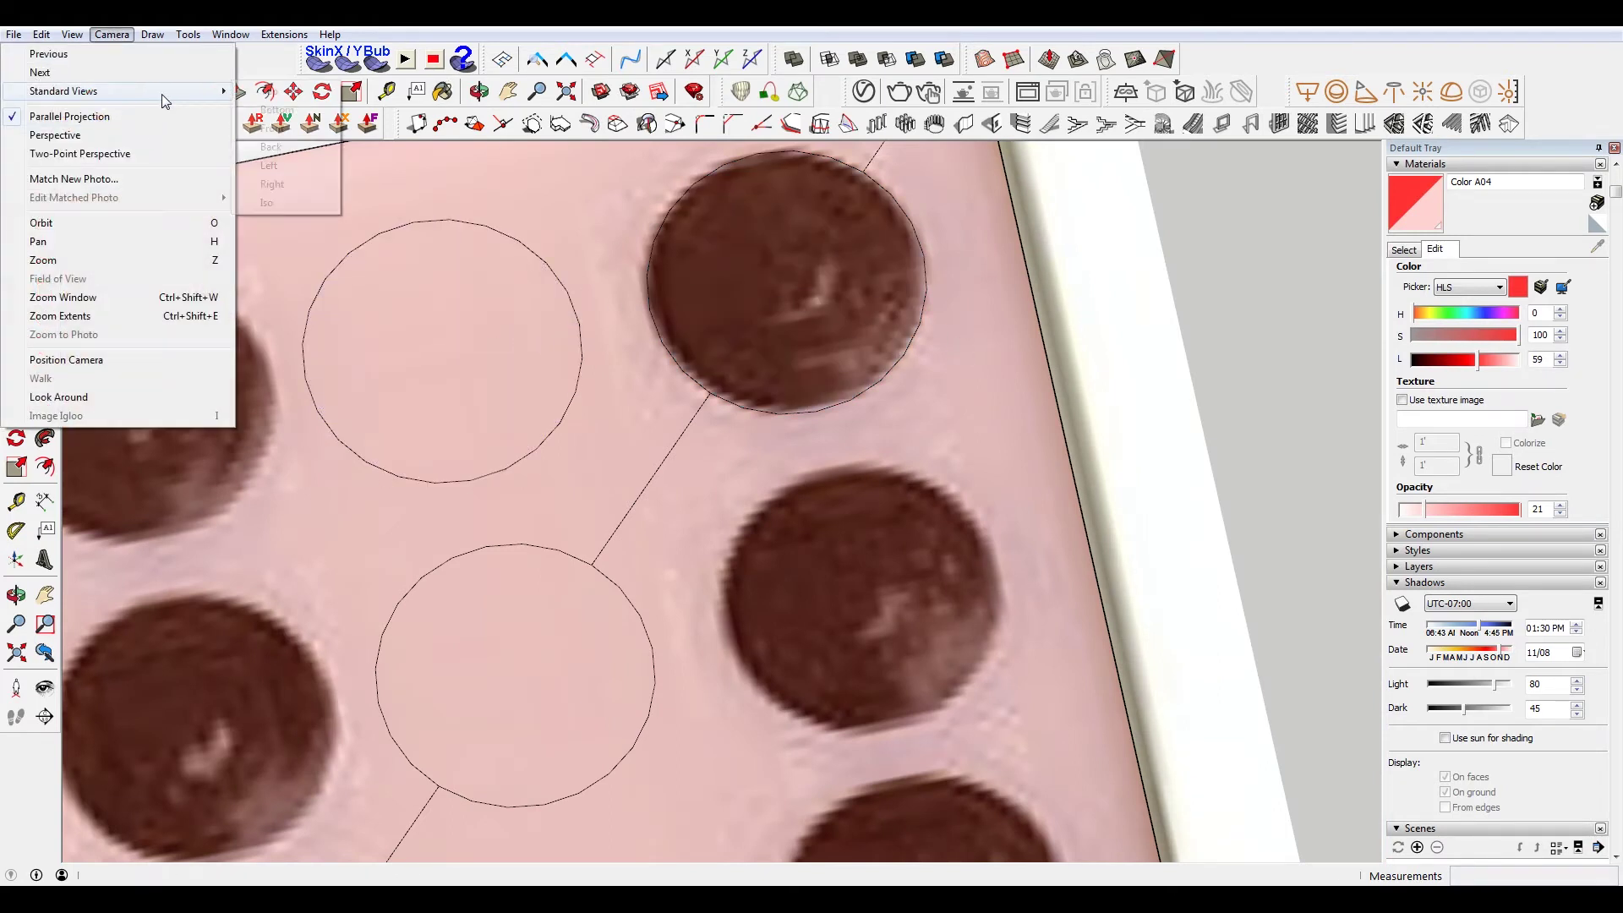
From the Top view, move the lower two middle circles onto the right-column pips
left_click(271, 101)
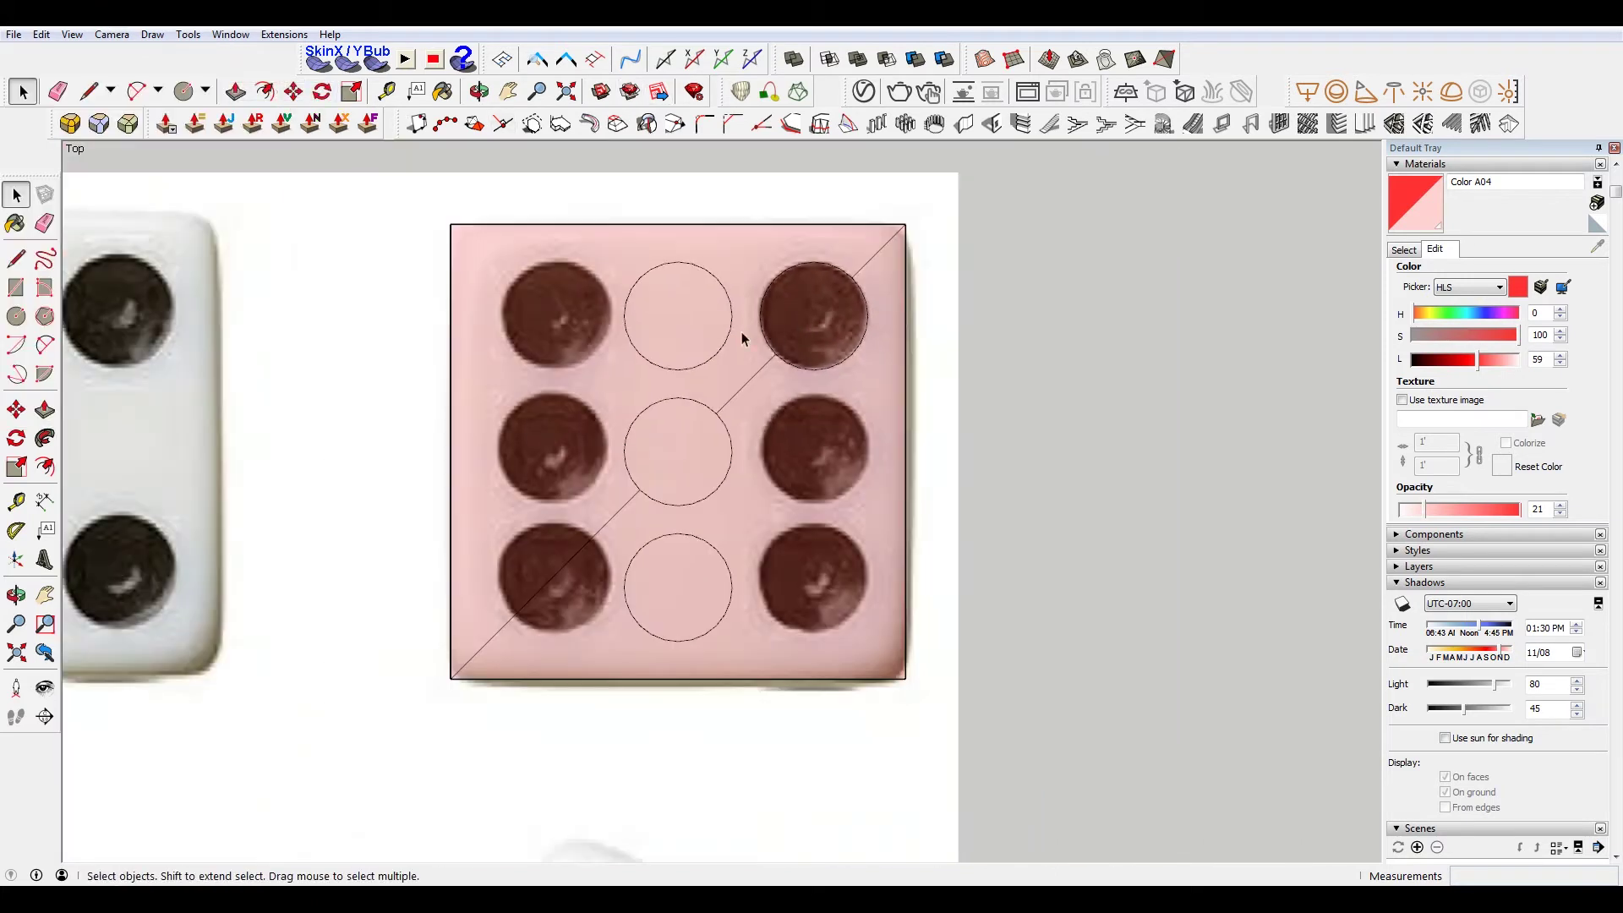
left_click_drag(553, 229, 756, 651)
scroll(757, 651, "up", 2)
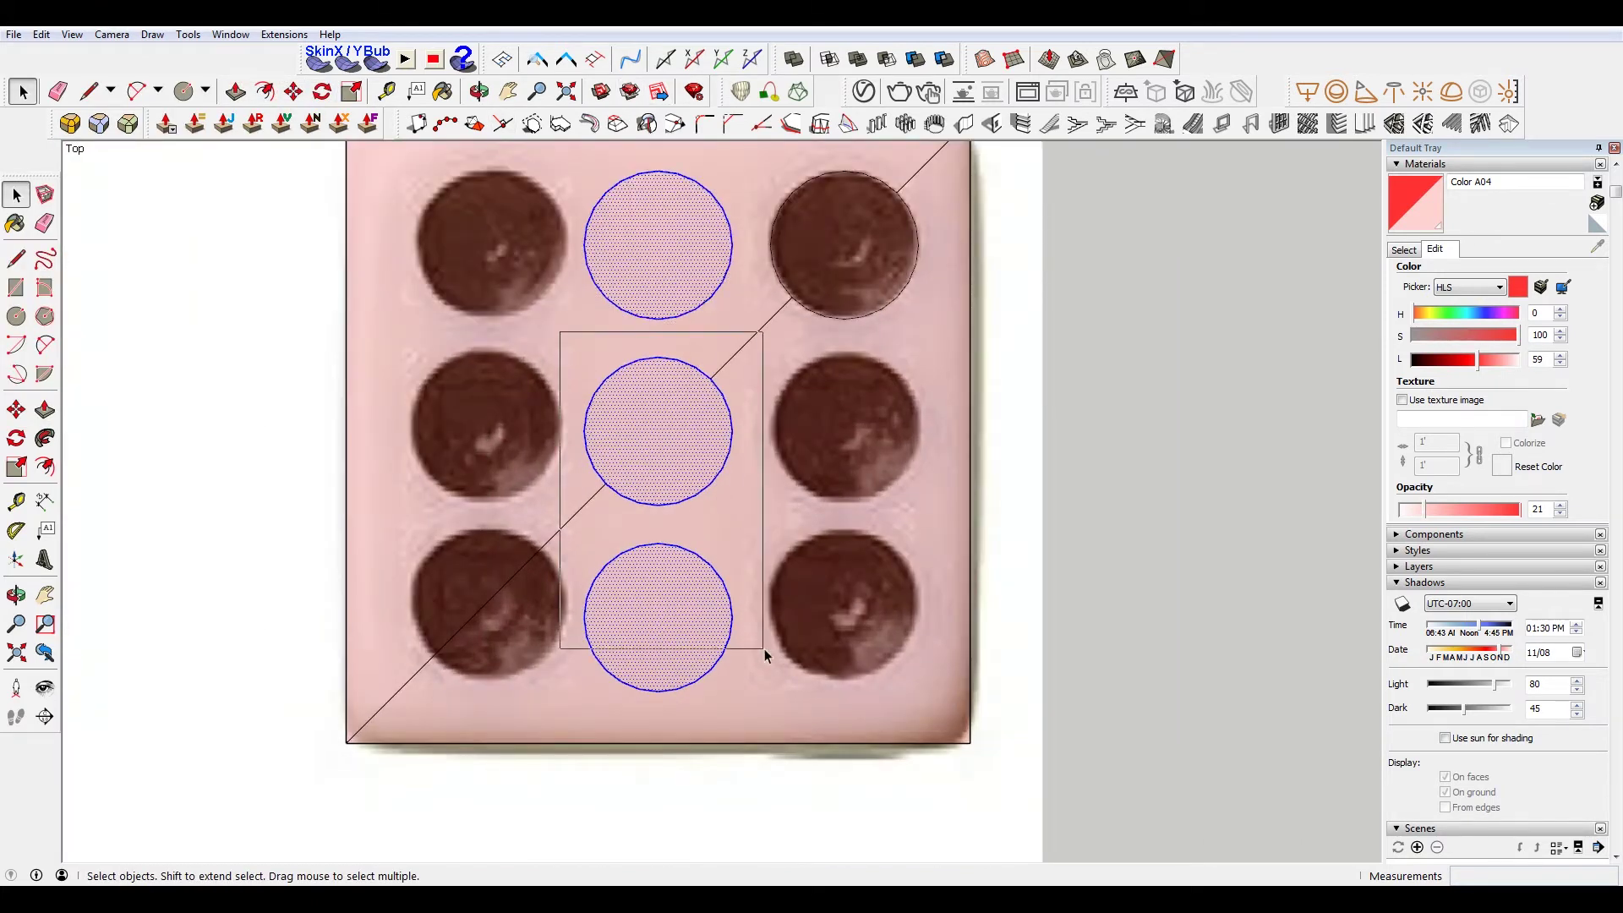
left_click_drag(558, 331, 759, 711)
key("m")
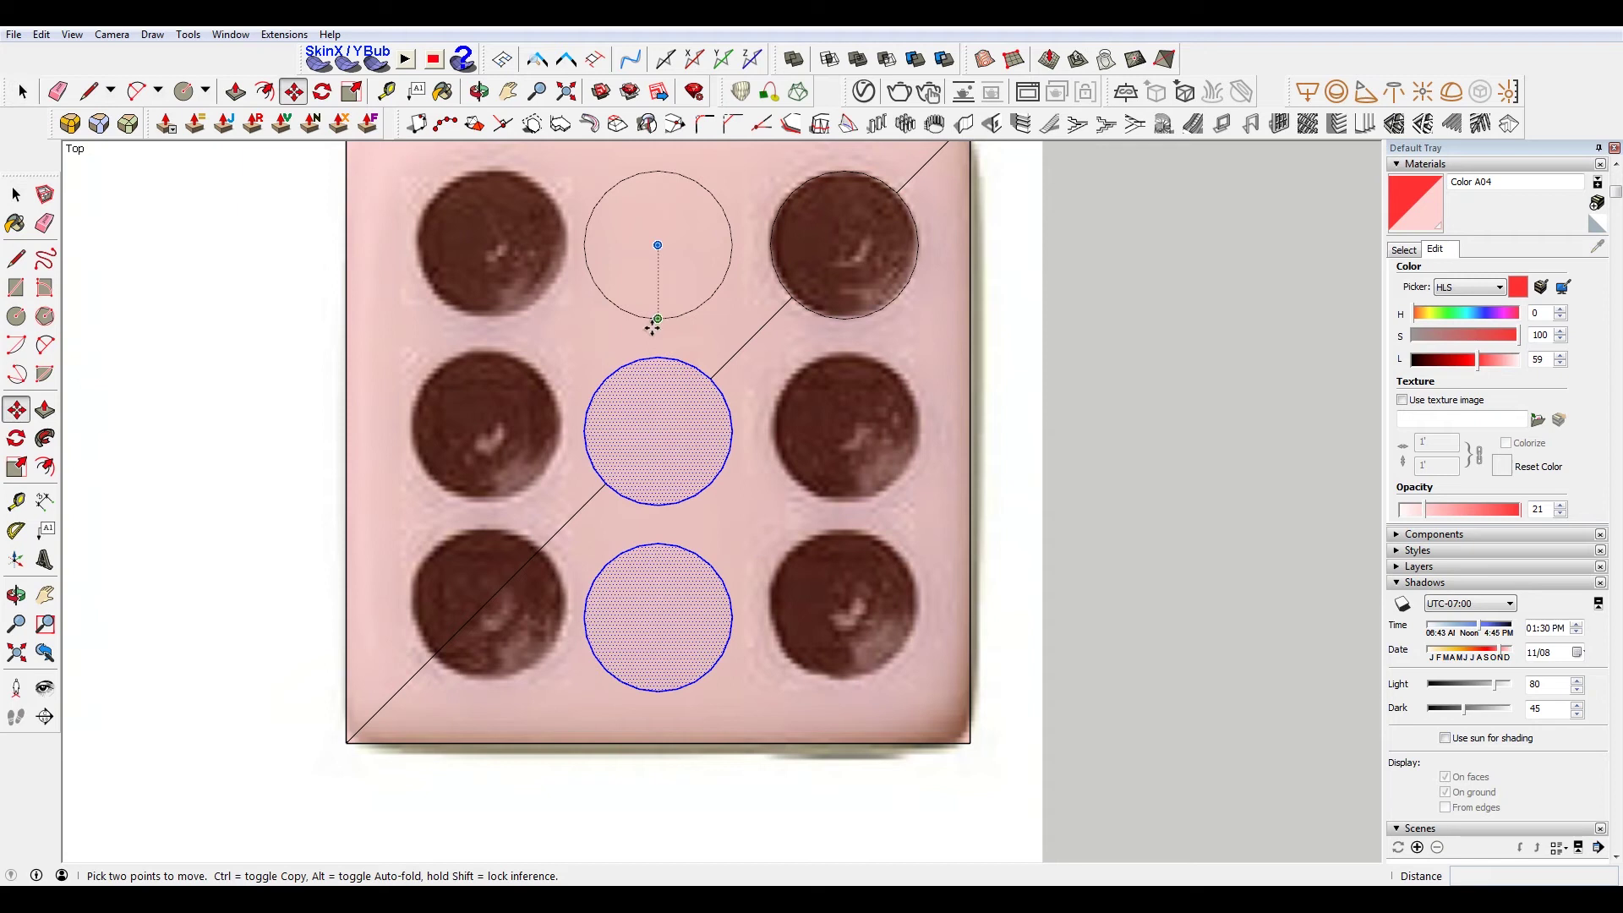
left_click(656, 321)
left_click(845, 326)
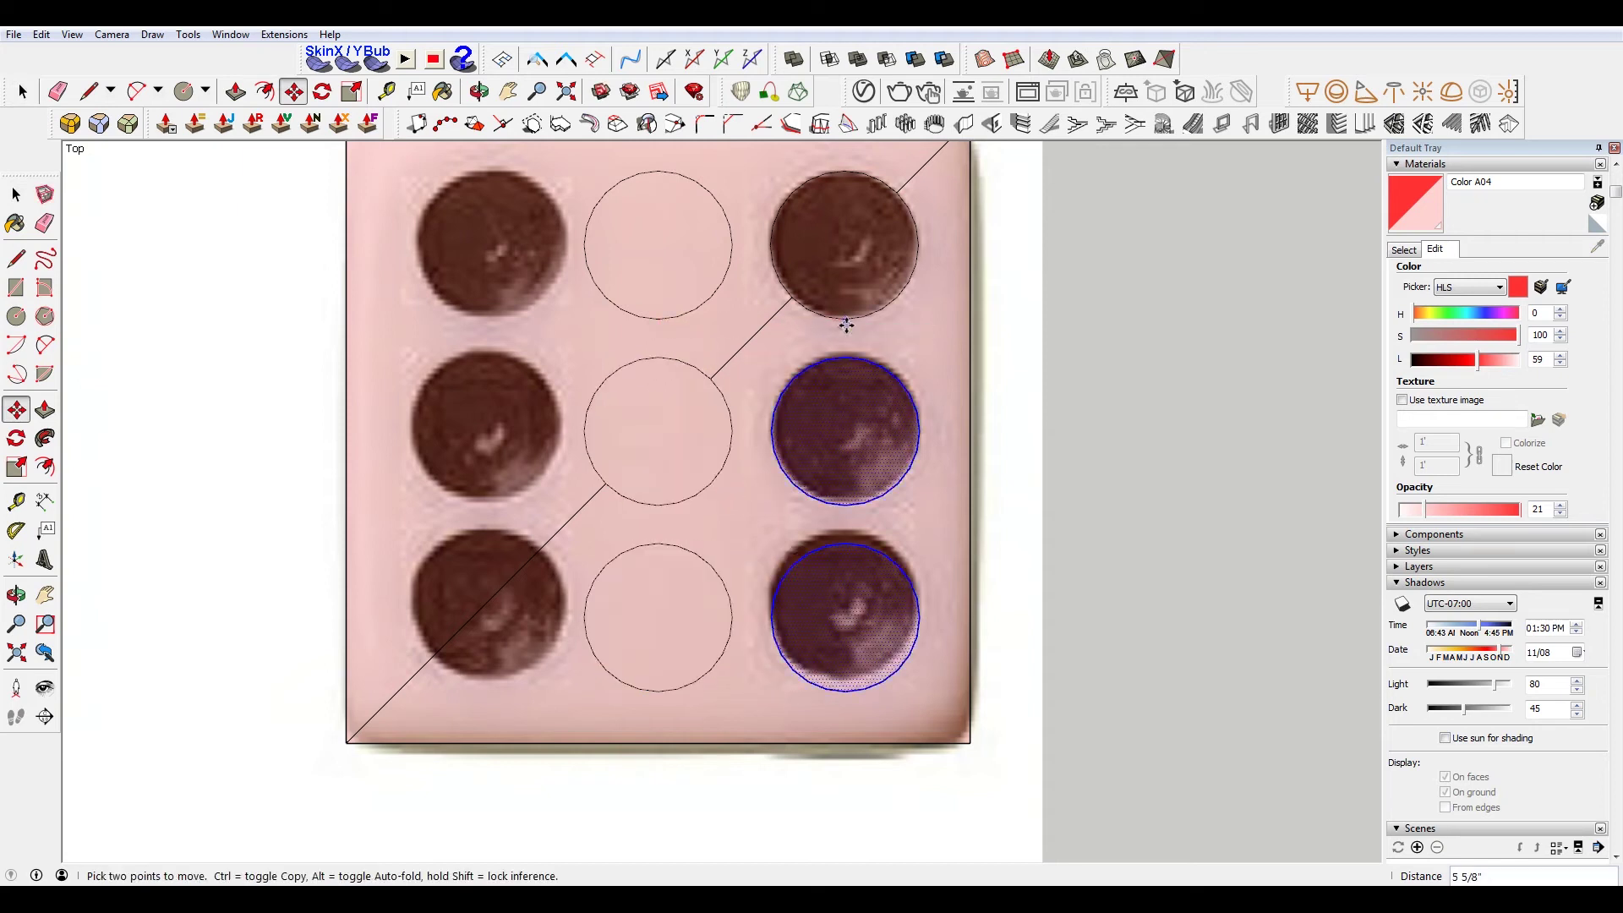
key("space")
Delete the lower and upper pieces of the diagonal line
left_click_drag(556, 170, 751, 723)
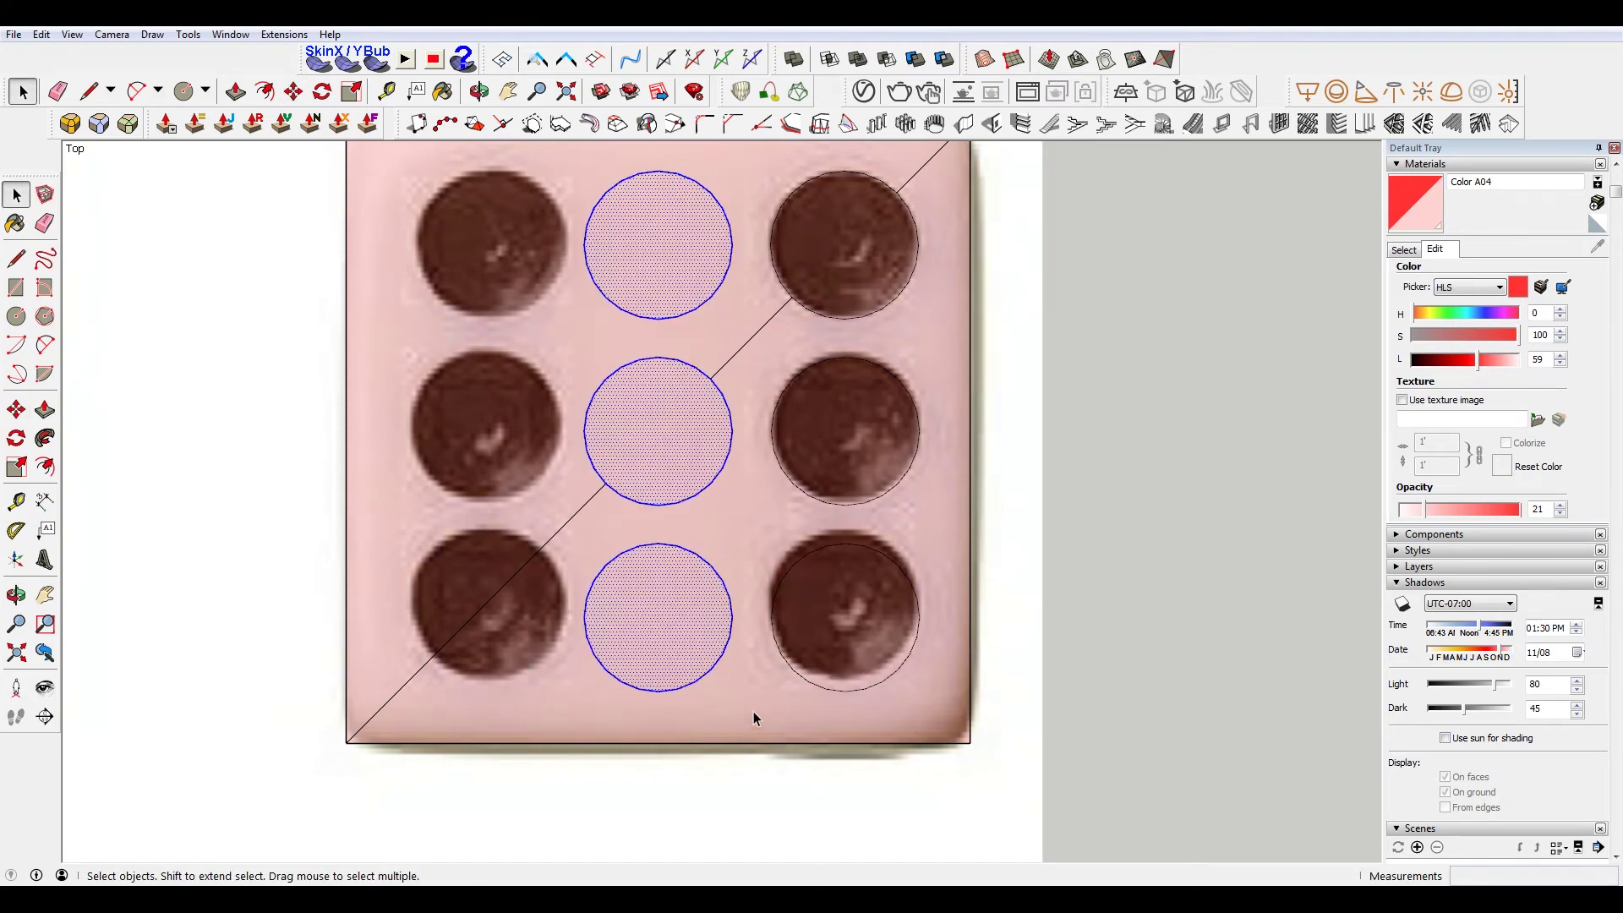
key("m")
key("space")
key("Escape")
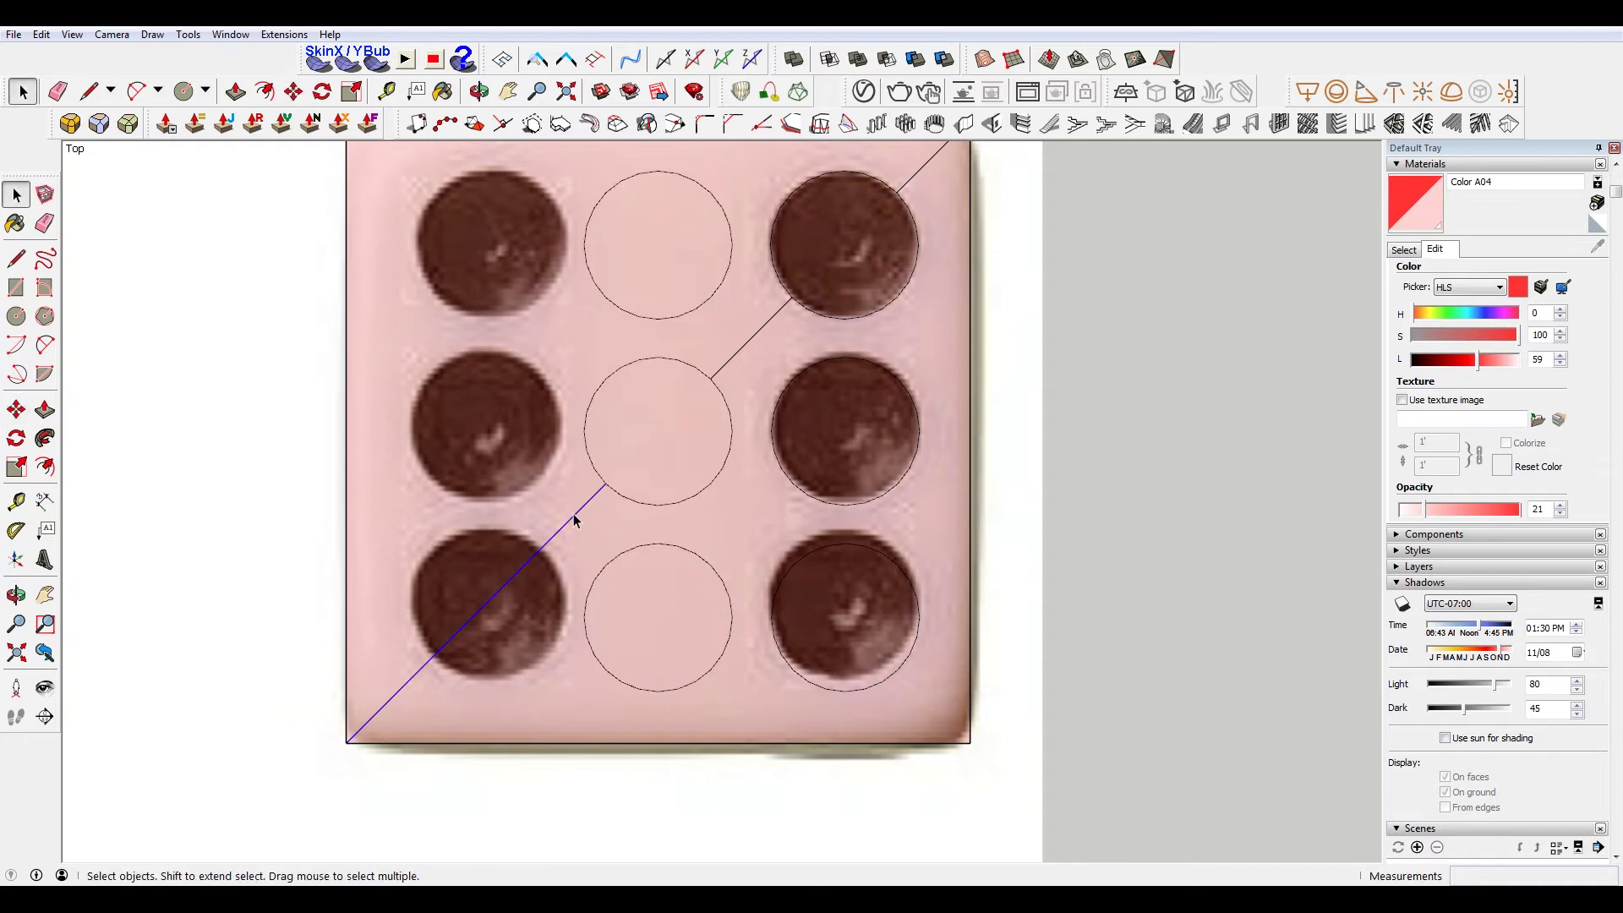
key("Delete")
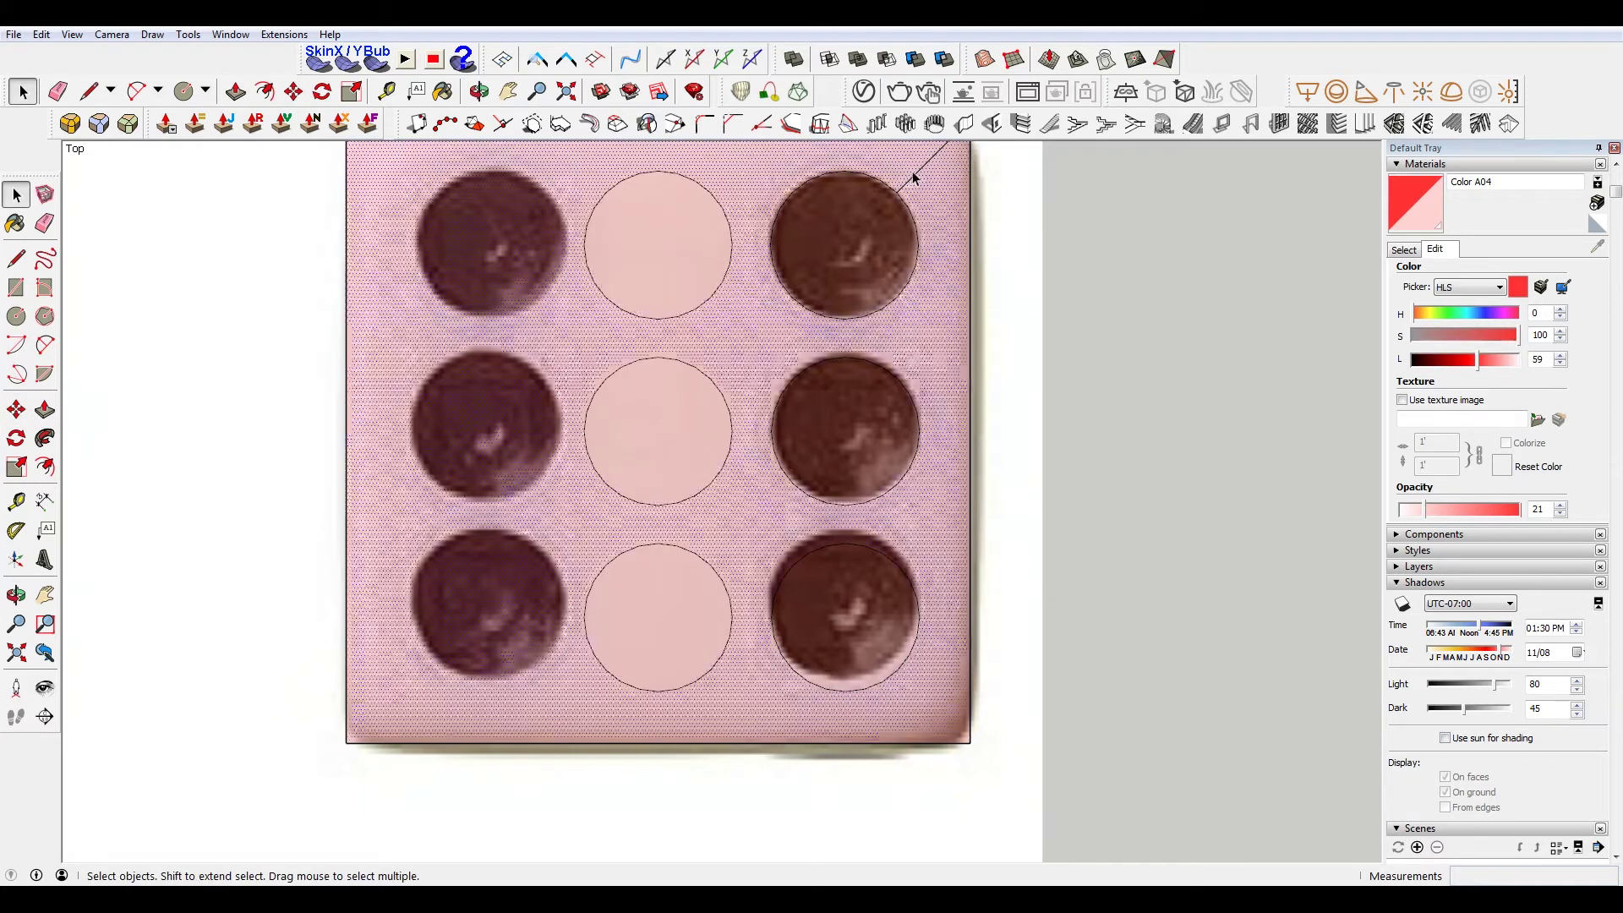
left_click(913, 175)
Copy the three middle-column circles onto the left-column pips
left_click_drag(547, 147, 749, 715)
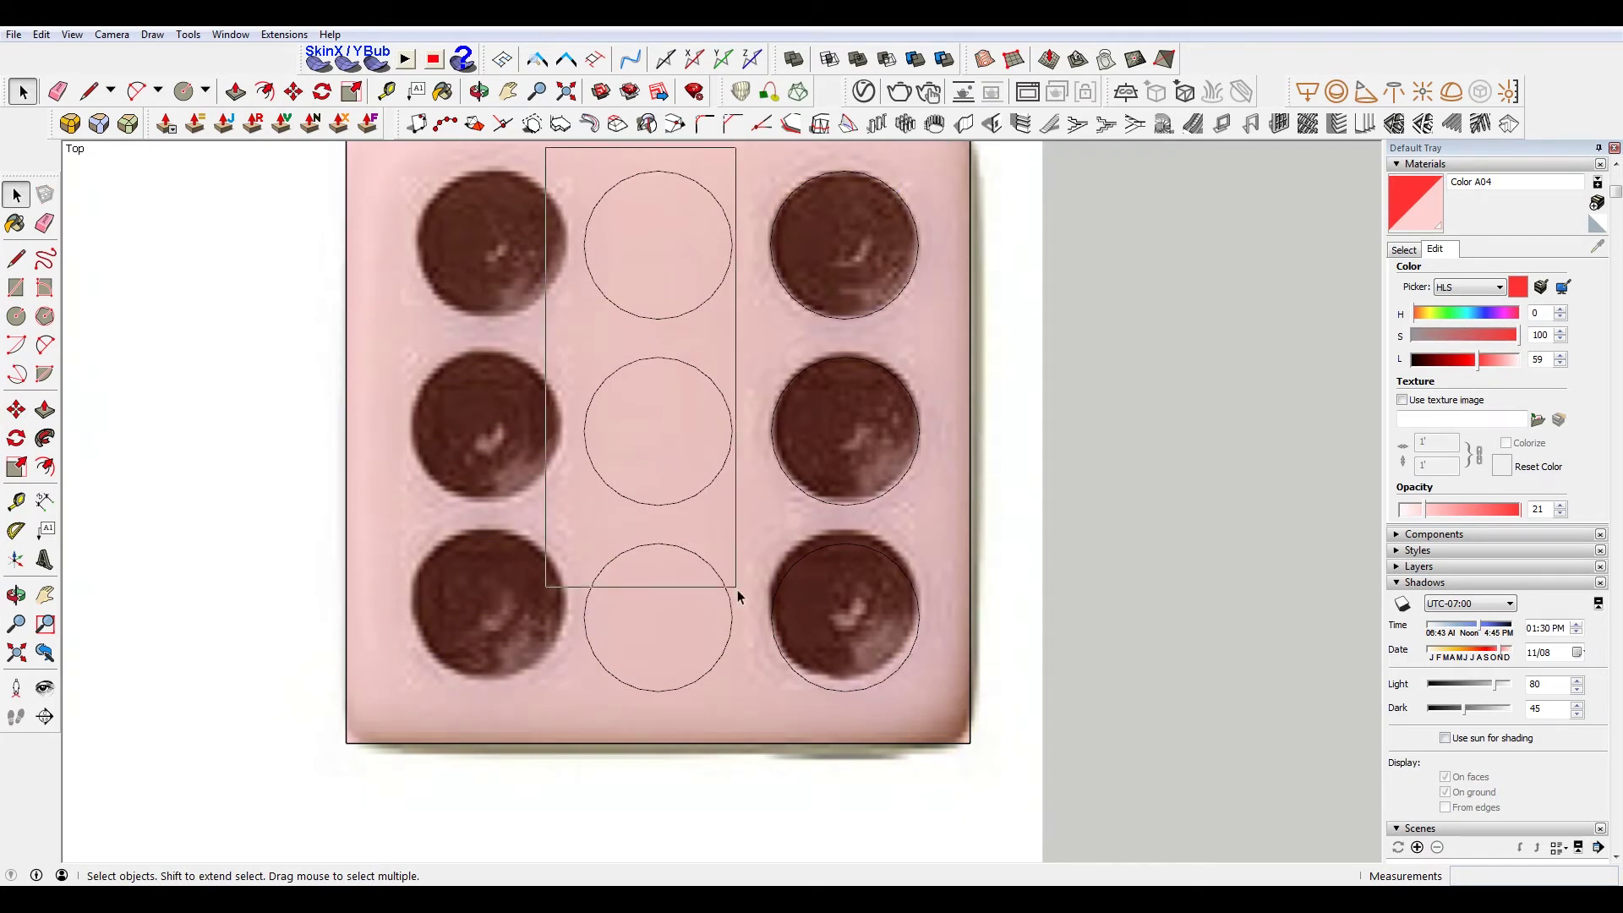
key("m")
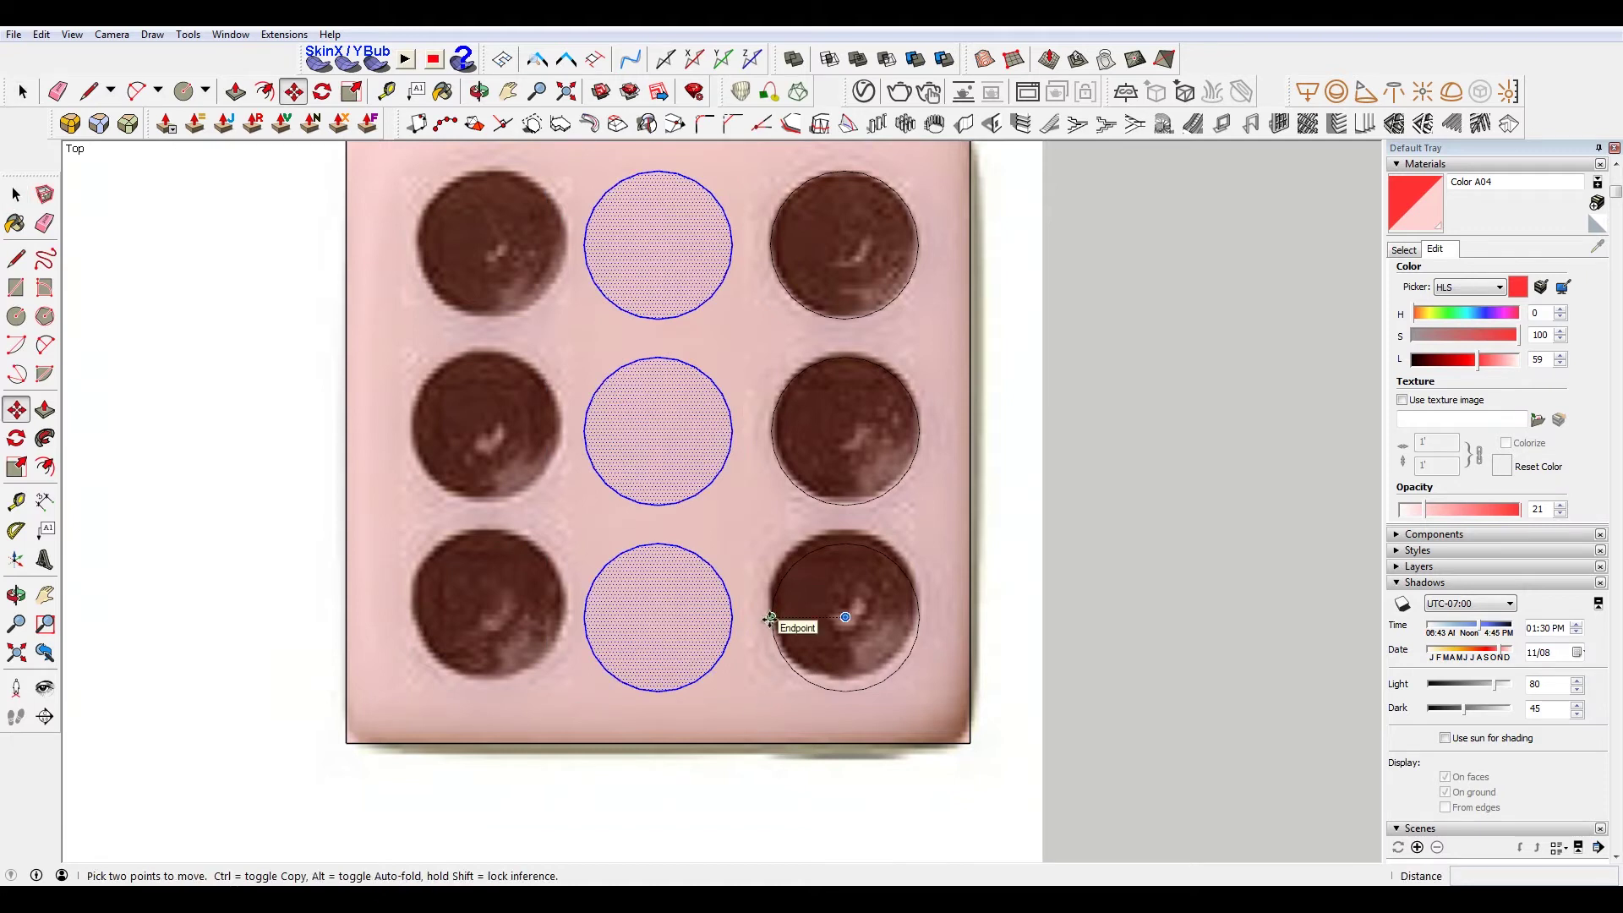
left_click(769, 619)
key("ctrl")
left_click(591, 618)
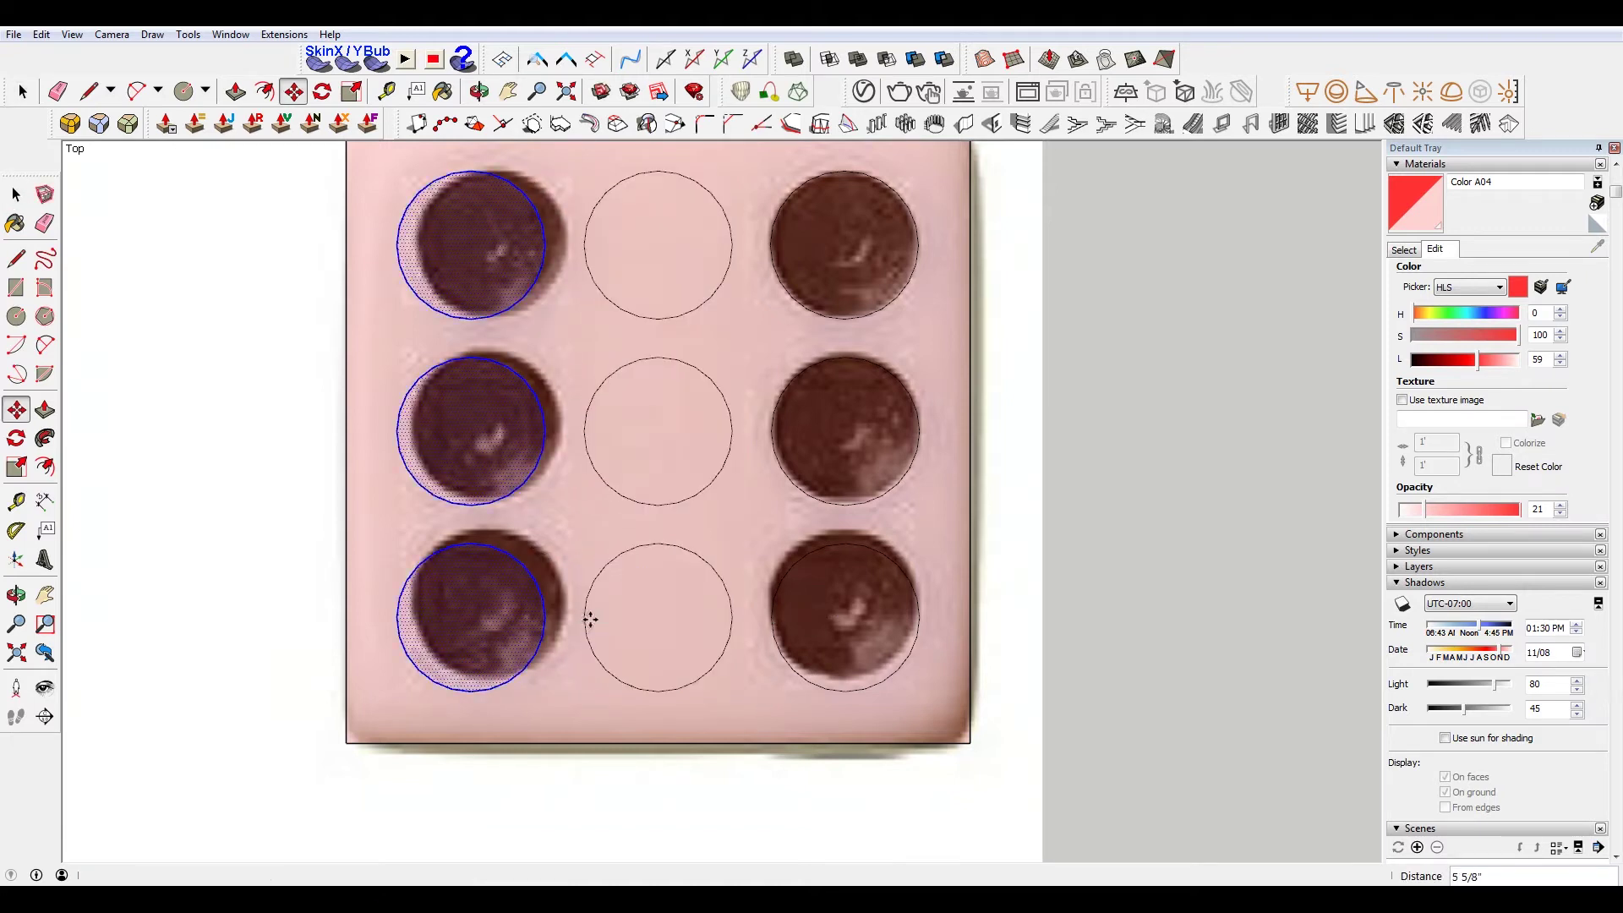
scroll(730, 507, "down", 3)
middle_click_drag(721, 518, 902, 242)
Move the pink face and its nine circles off the dice photo
key("space")
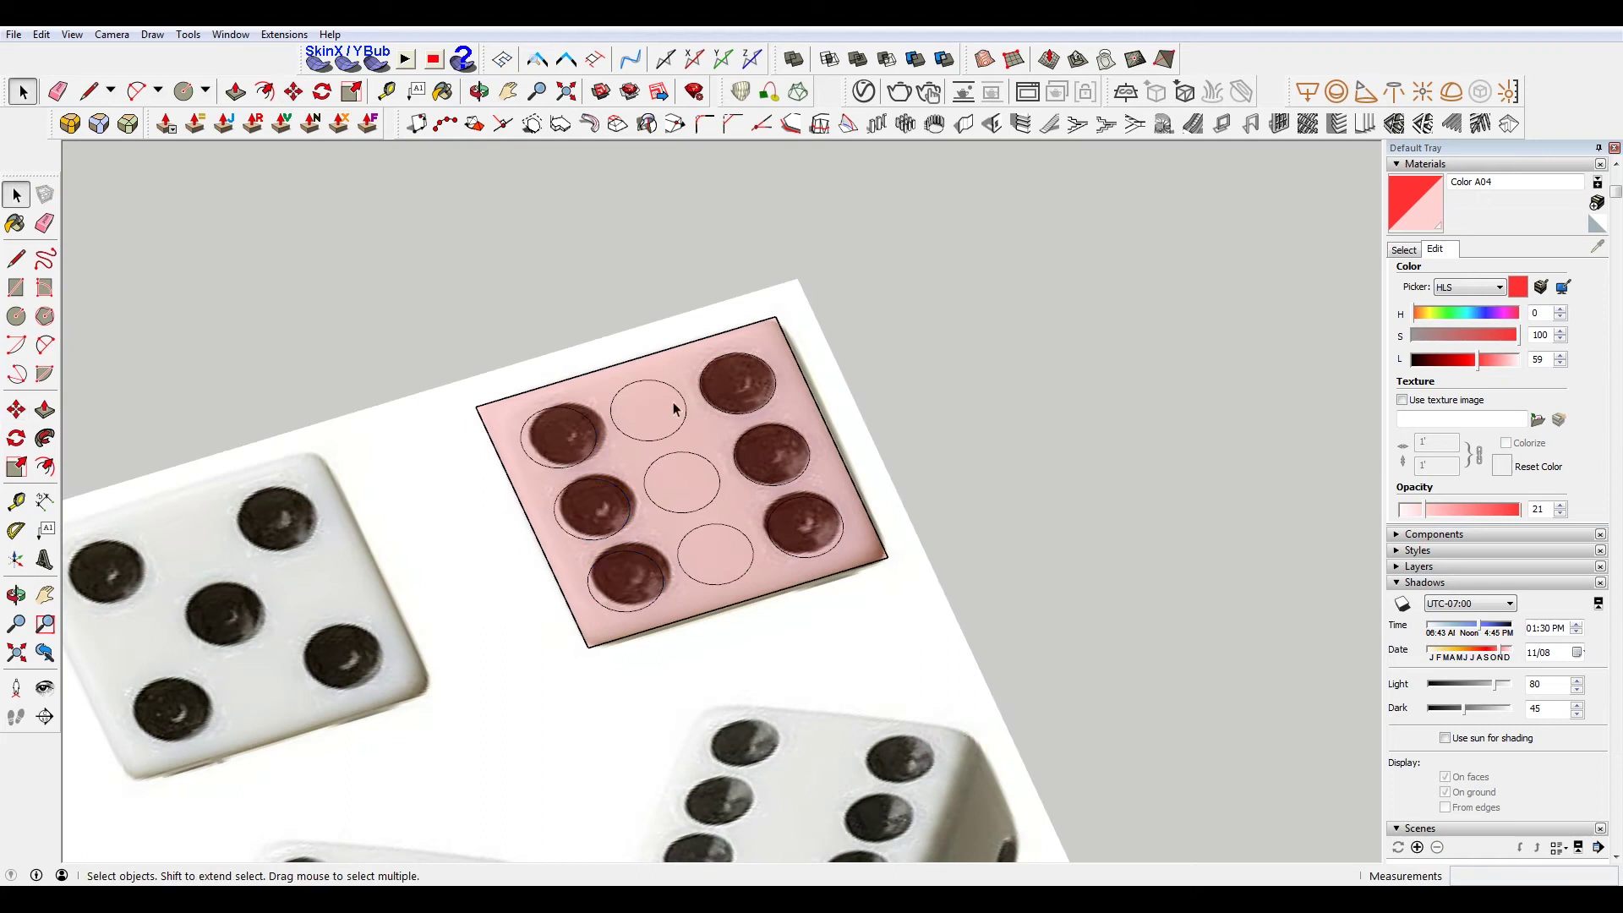
left_click_drag(366, 261, 1043, 701)
scroll(660, 446, "down", 2)
scroll(822, 442, "up", 2)
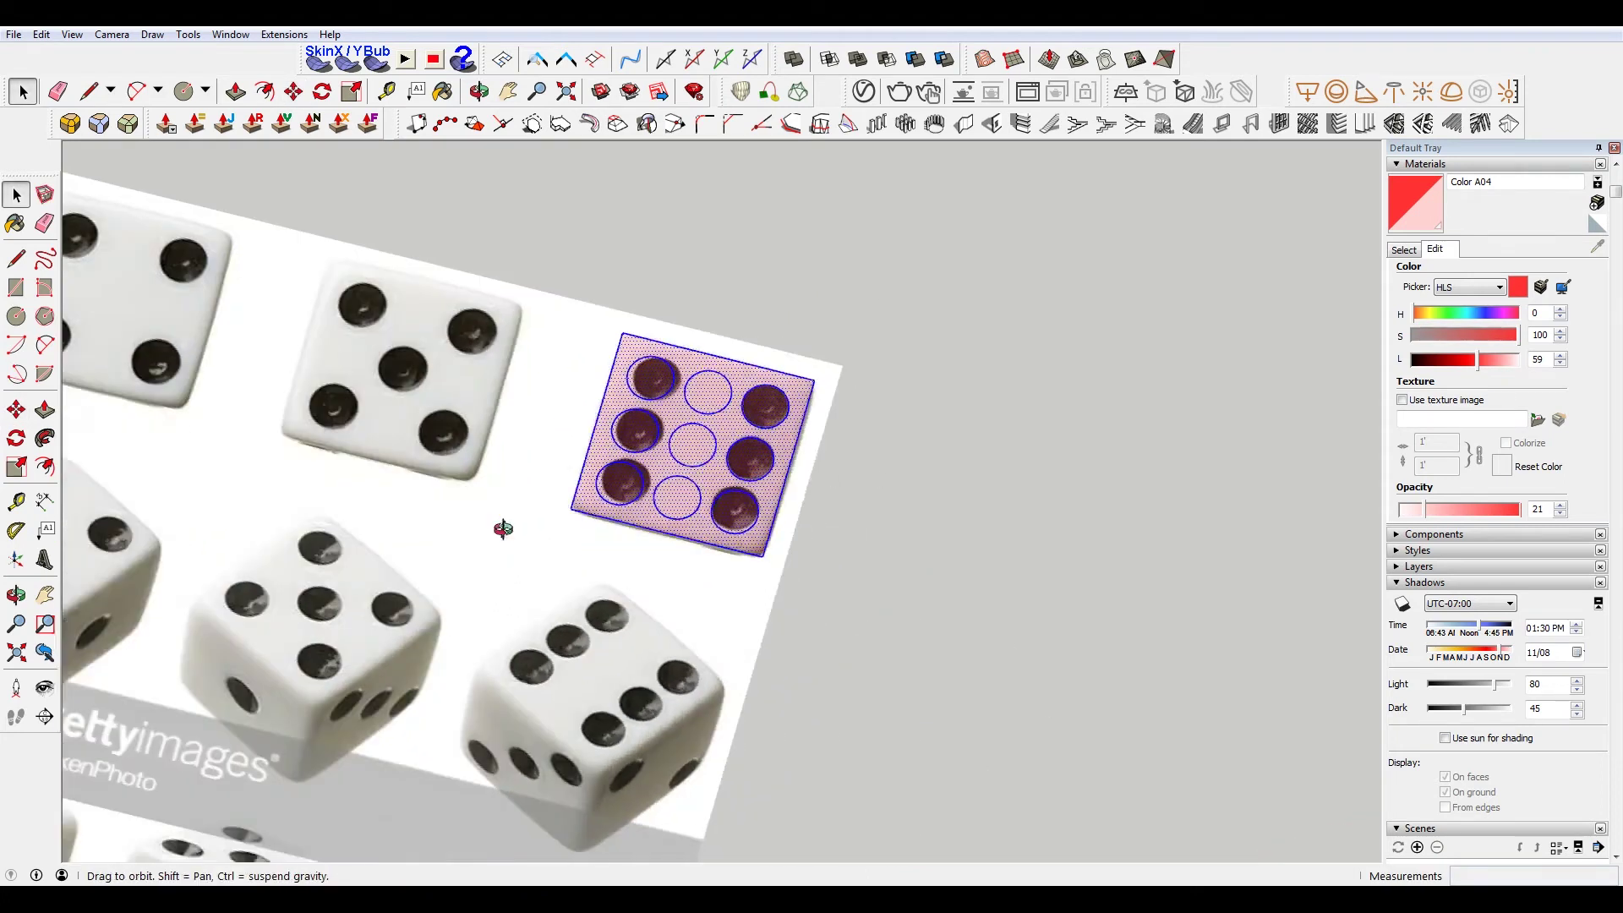
key("m")
left_click(621, 489)
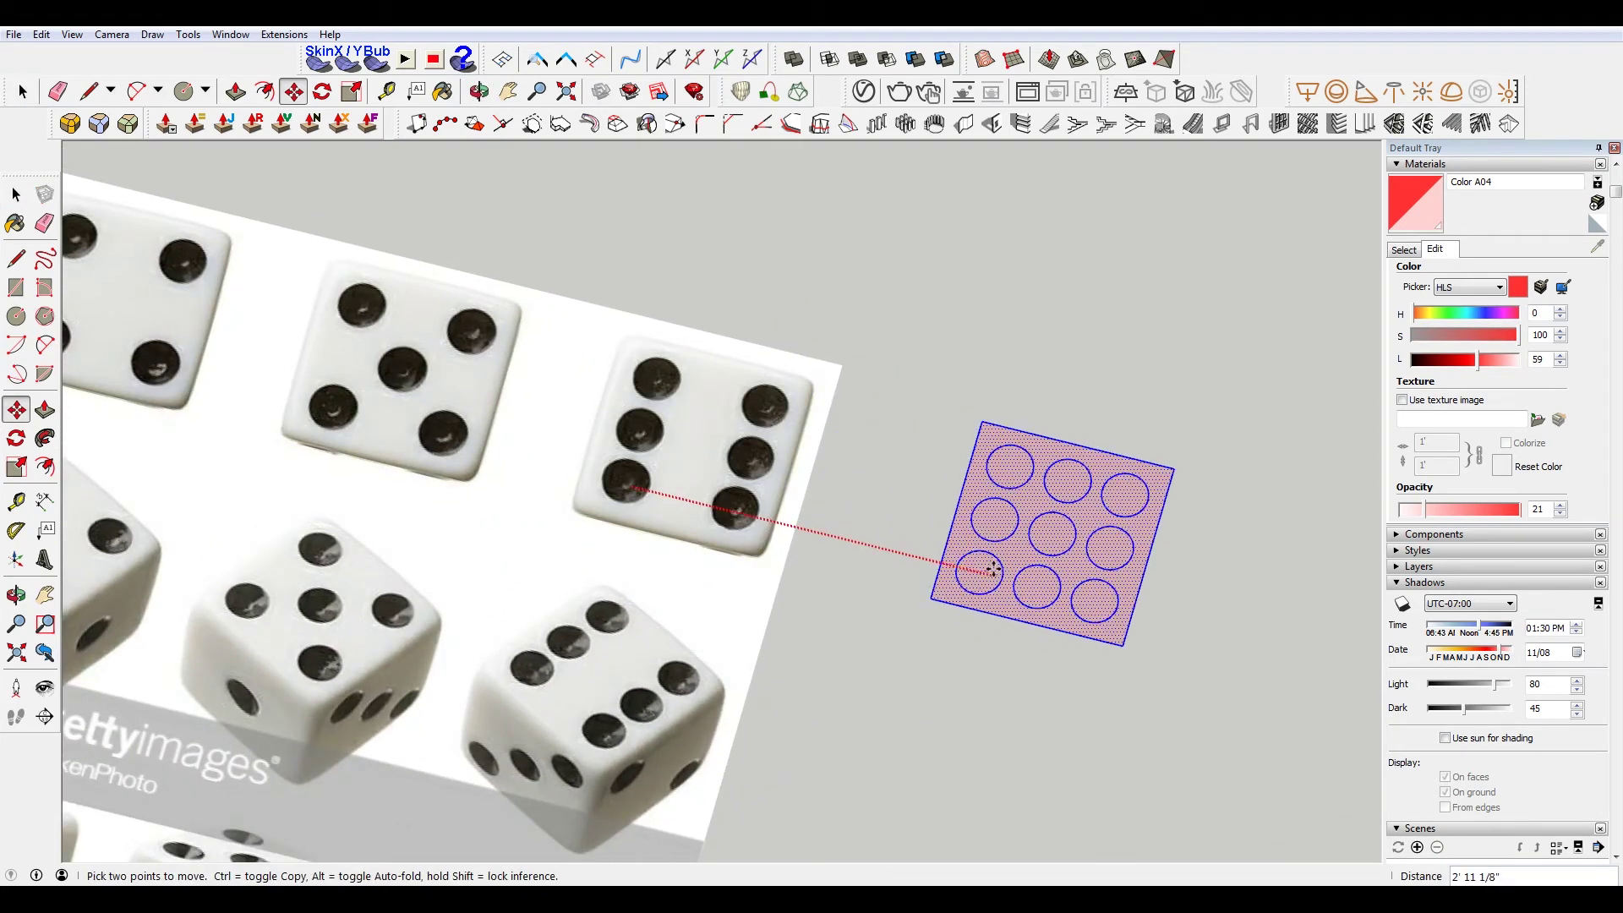
left_click(959, 562)
Orbit to a straight top-down view of the pink face
middle_click_drag(906, 526, 1003, 543)
scroll(1143, 386, "up", 2)
key("space")
scroll(1144, 385, "up", 2)
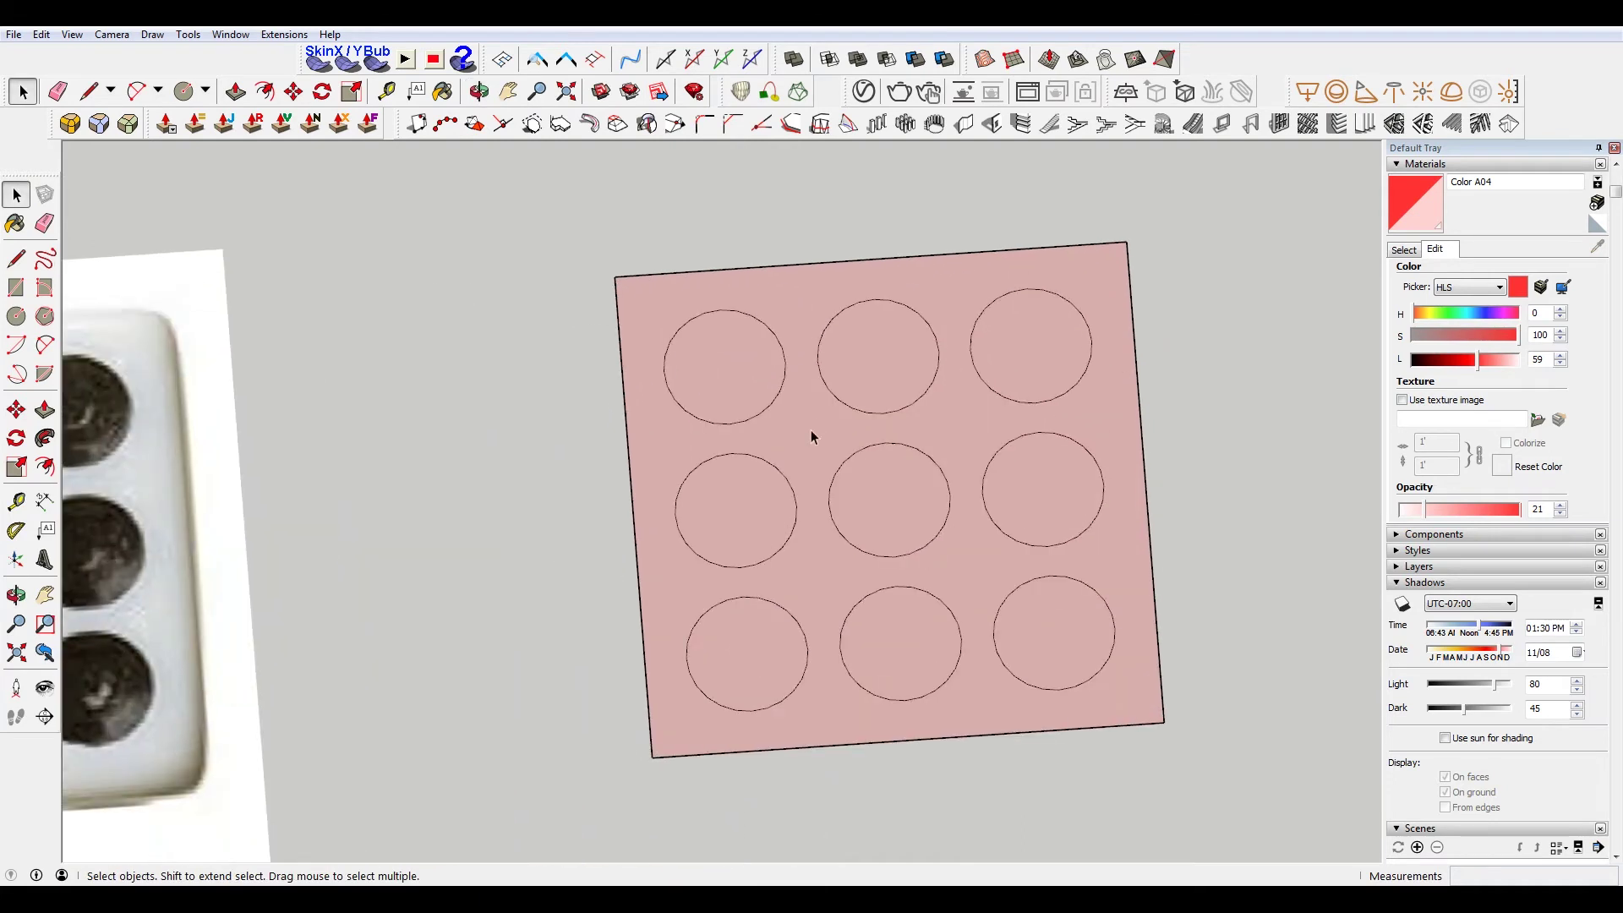
middle_click_drag(921, 494, 917, 570)
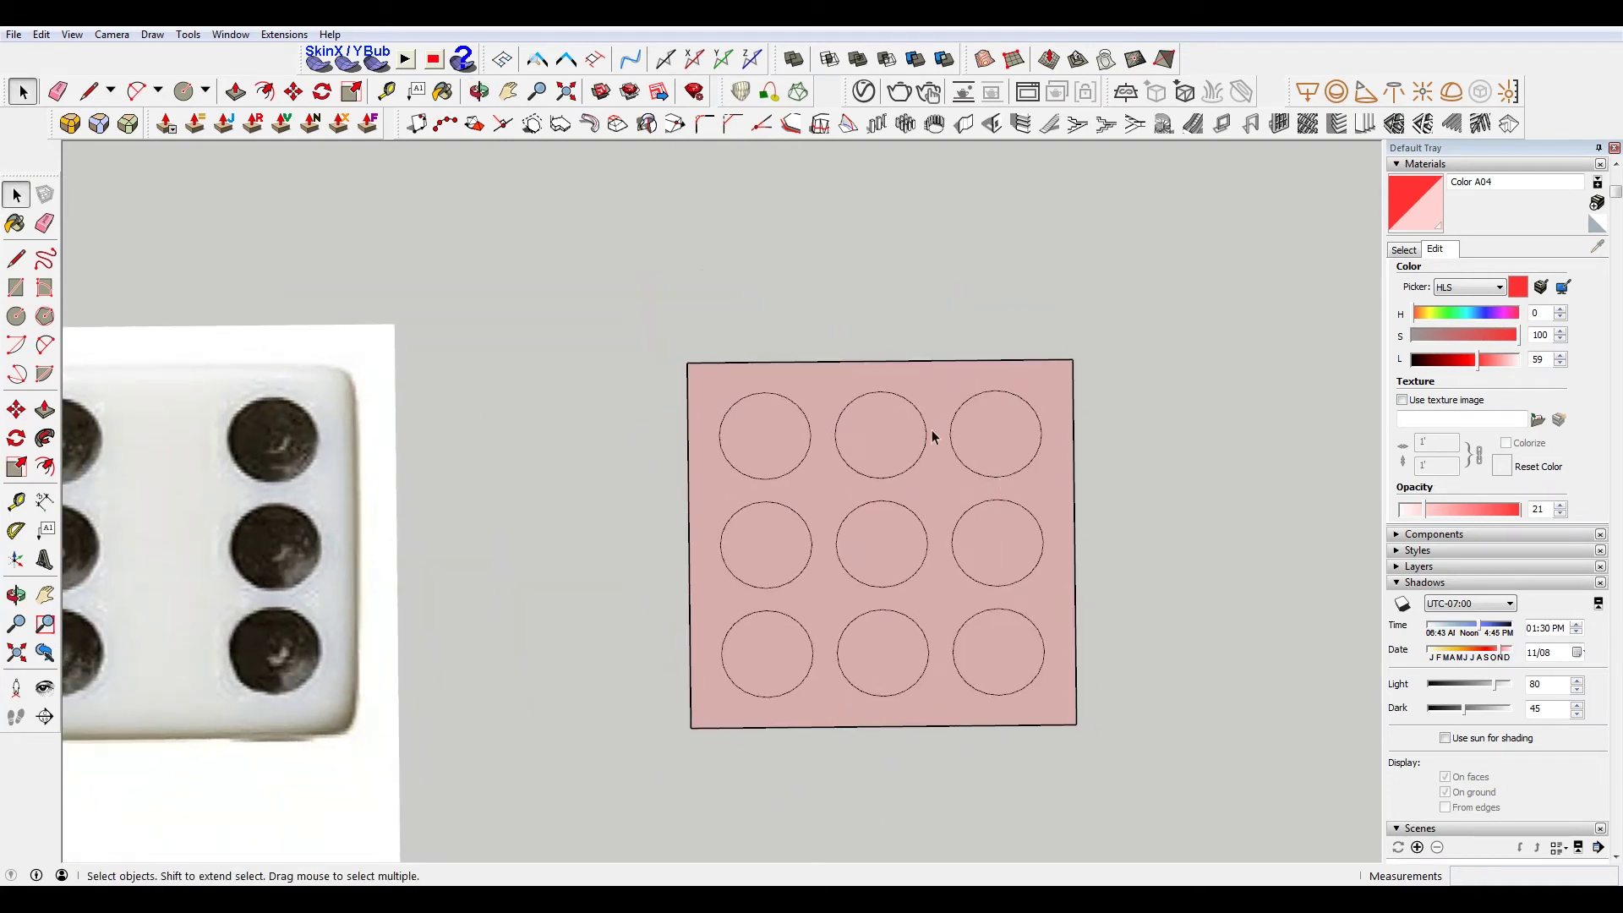
scroll(920, 459, "down", 2)
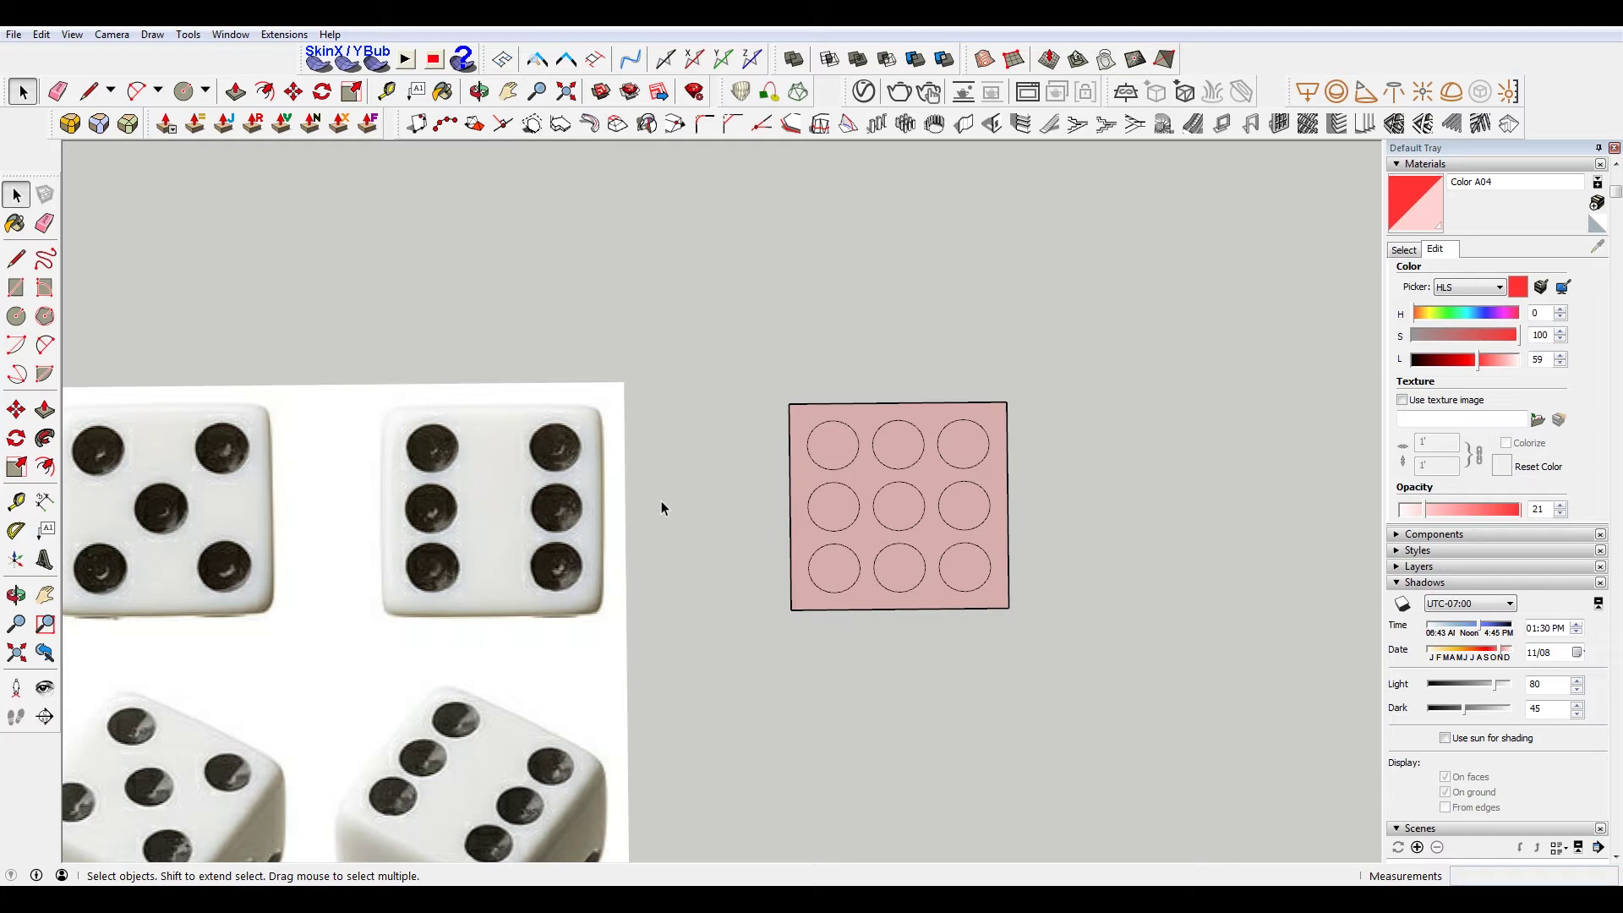
key("b")
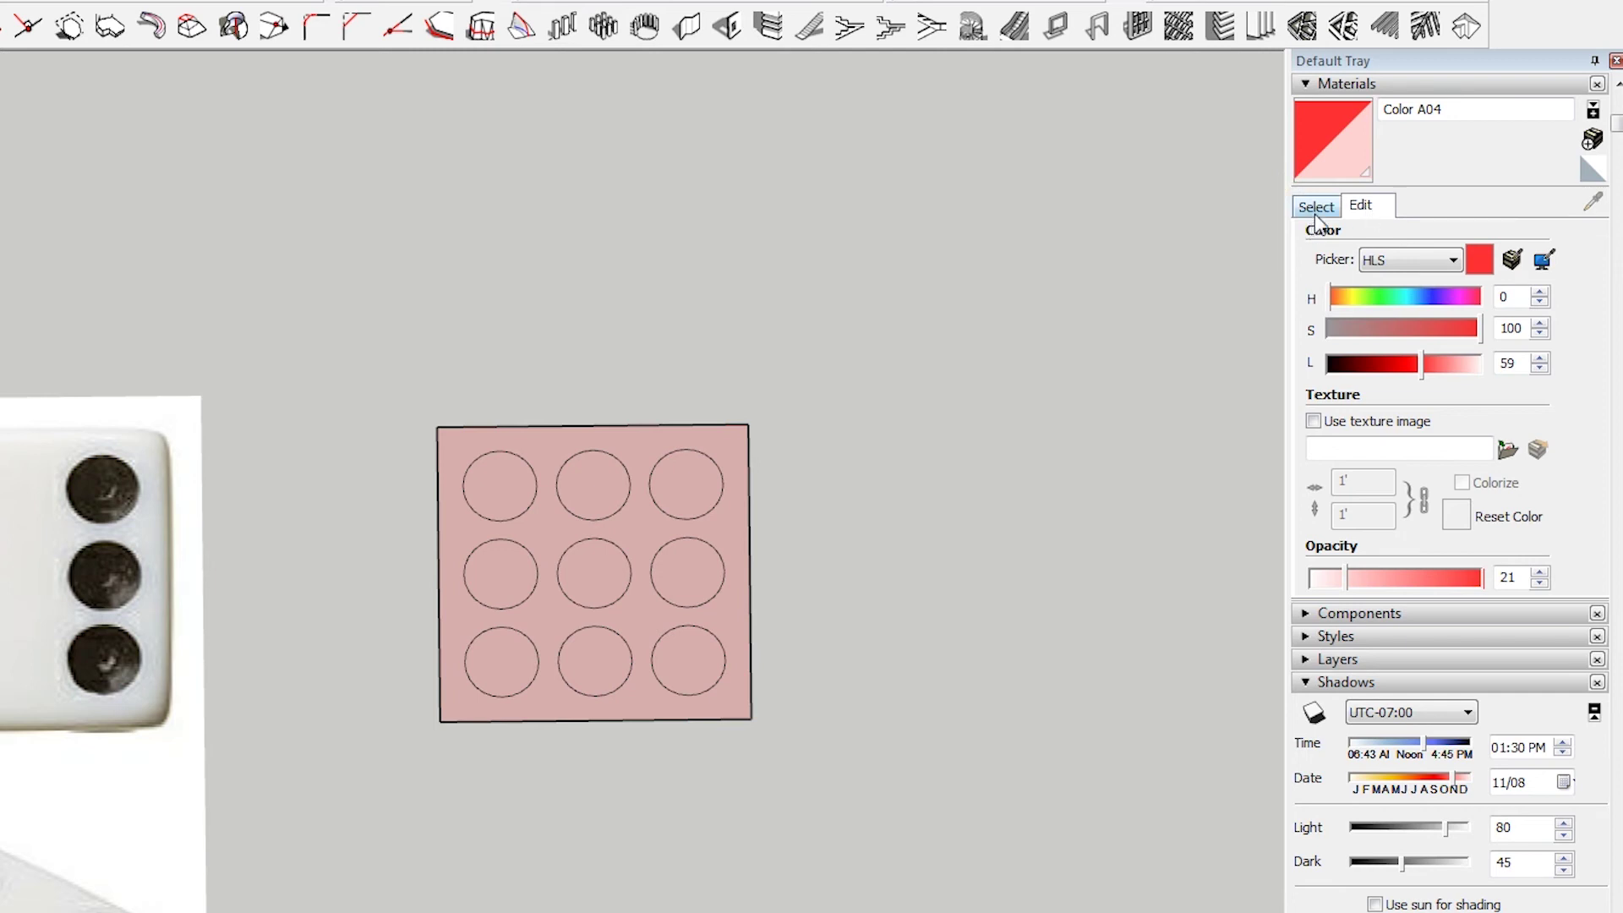
Paint the square face white from the Colors swatch library
left_click(1315, 207)
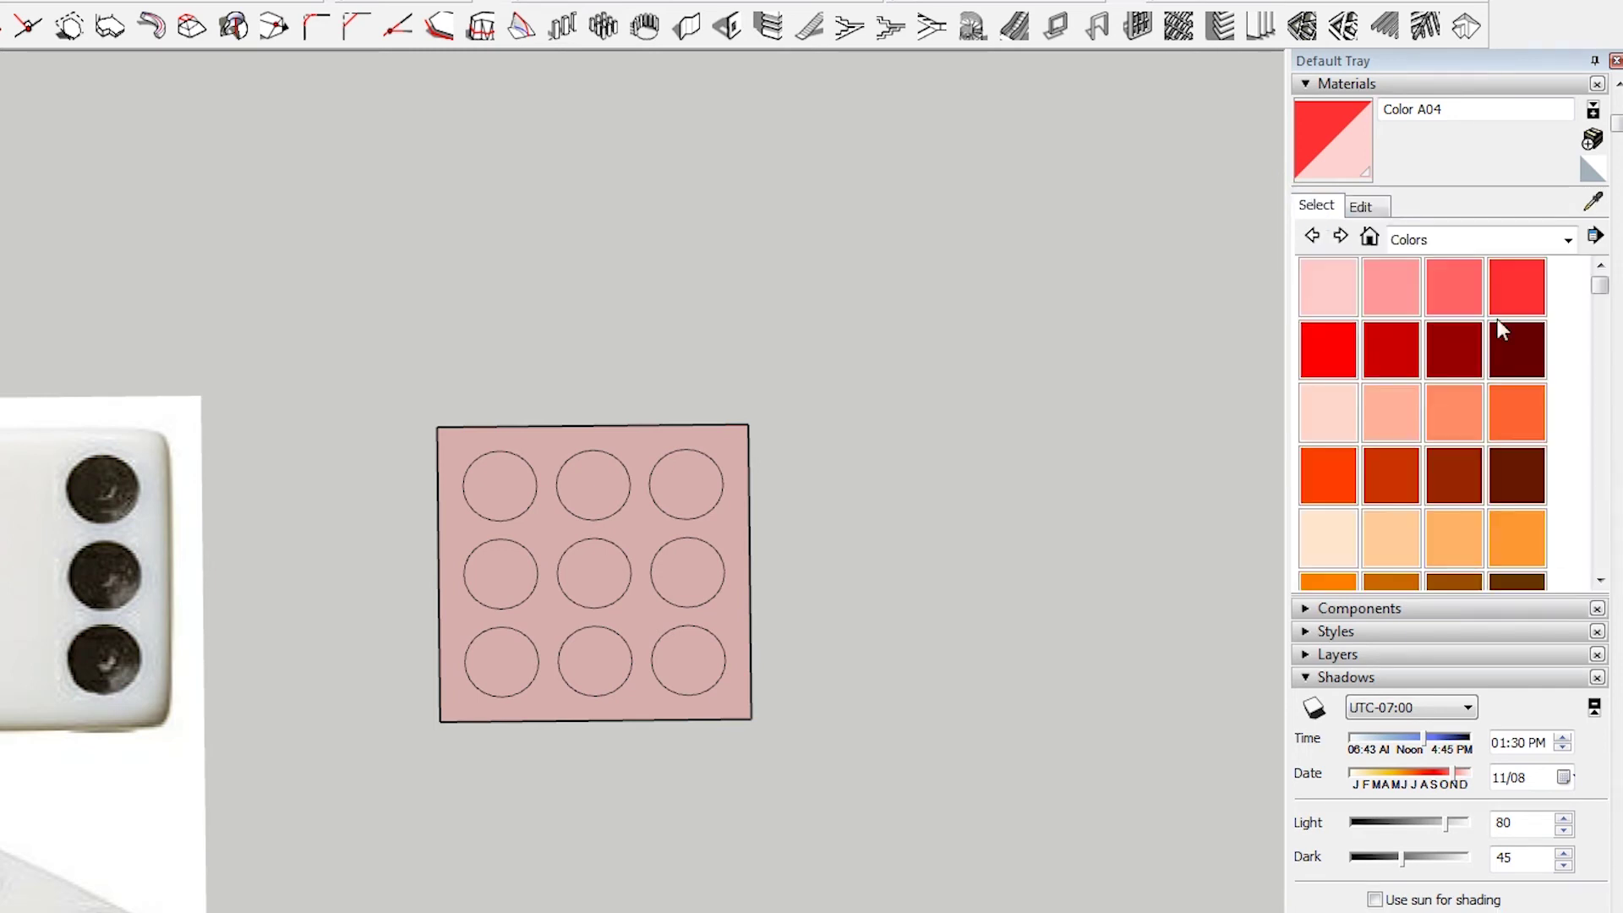
mouse_move(1600, 287)
left_mouse_down()
mouse_move(1601, 362)
mouse_move(1554, 535)
mouse_move(1532, 474)
mouse_move(1524, 488)
left_mouse_up()
left_click(1326, 514)
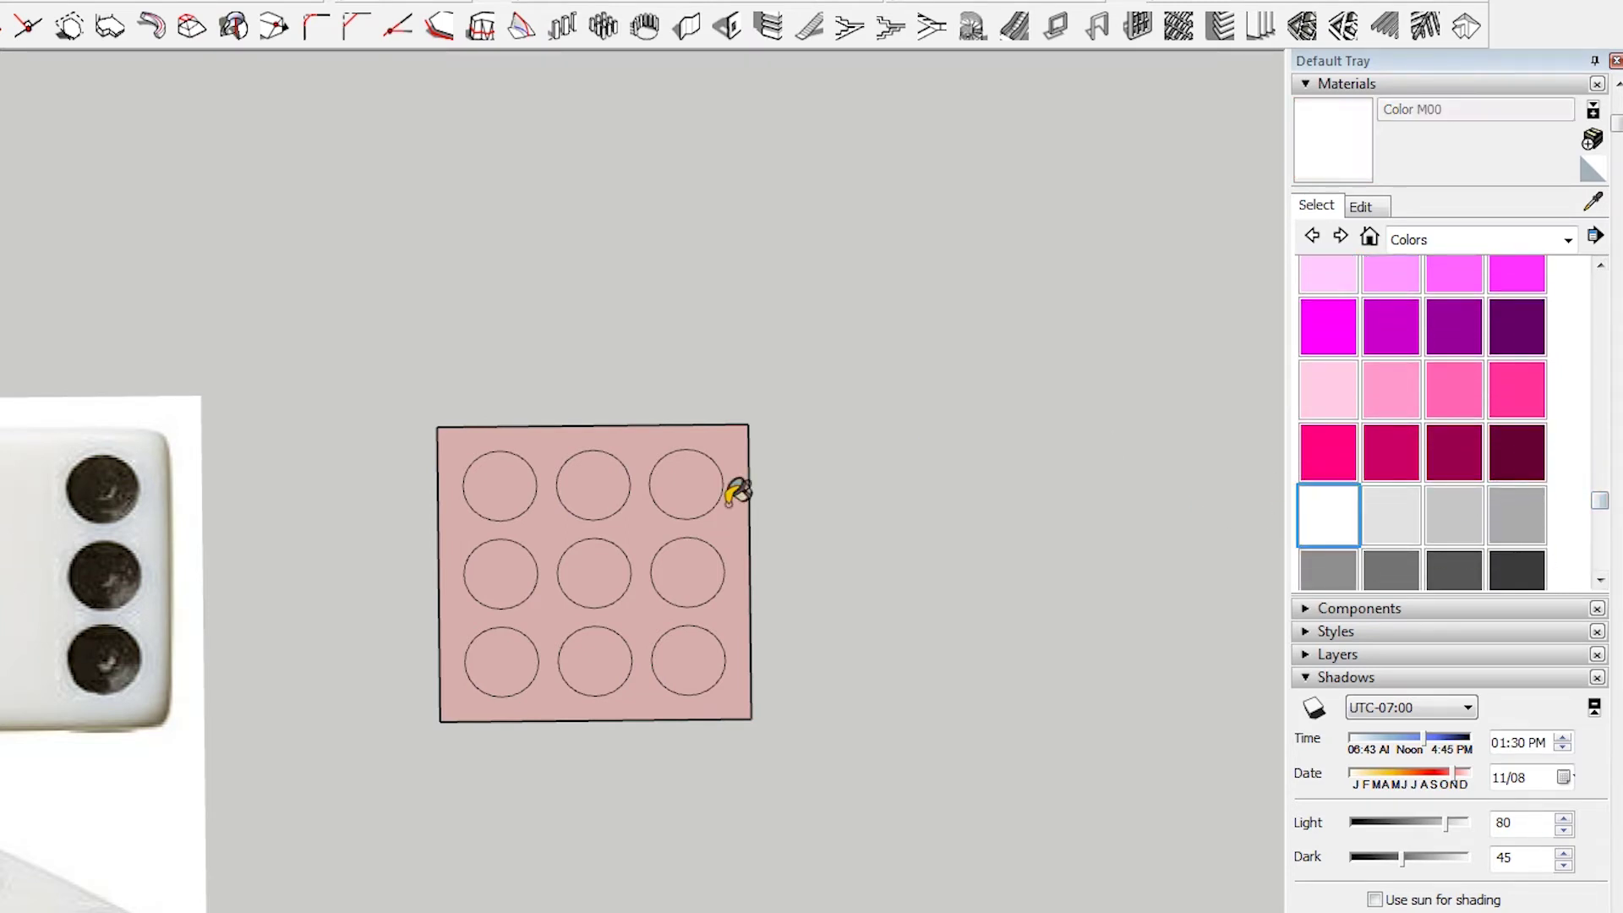
left_click(654, 444)
Tint the white material pale yellow on the Color Wheel, then select face and circles
left_click(1365, 208)
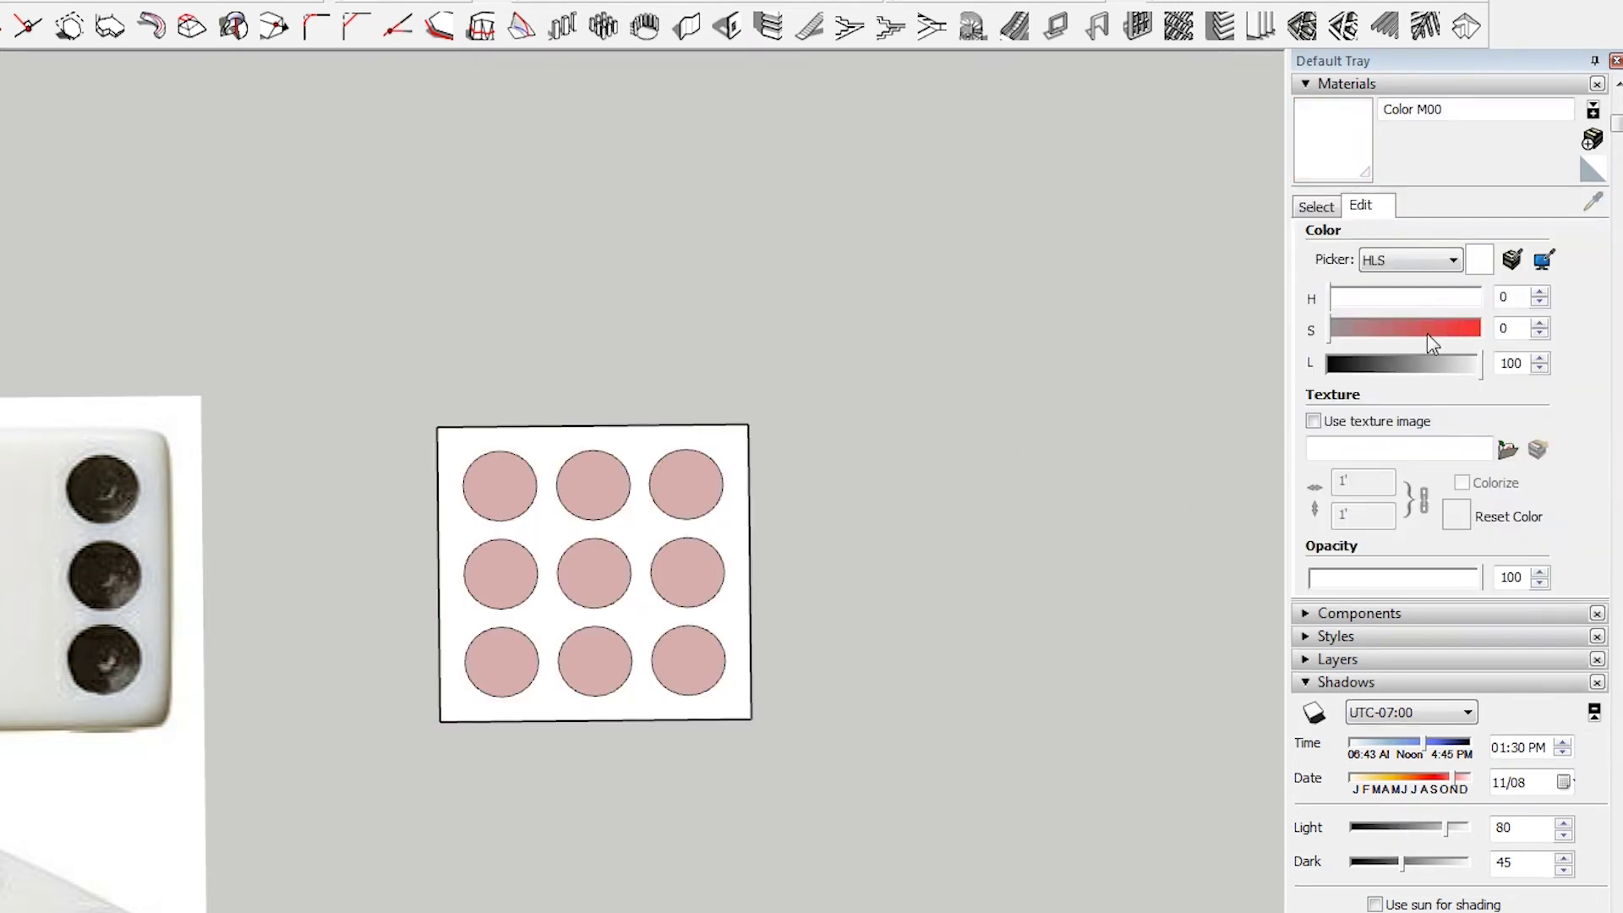
left_click_drag(1324, 331, 1330, 330)
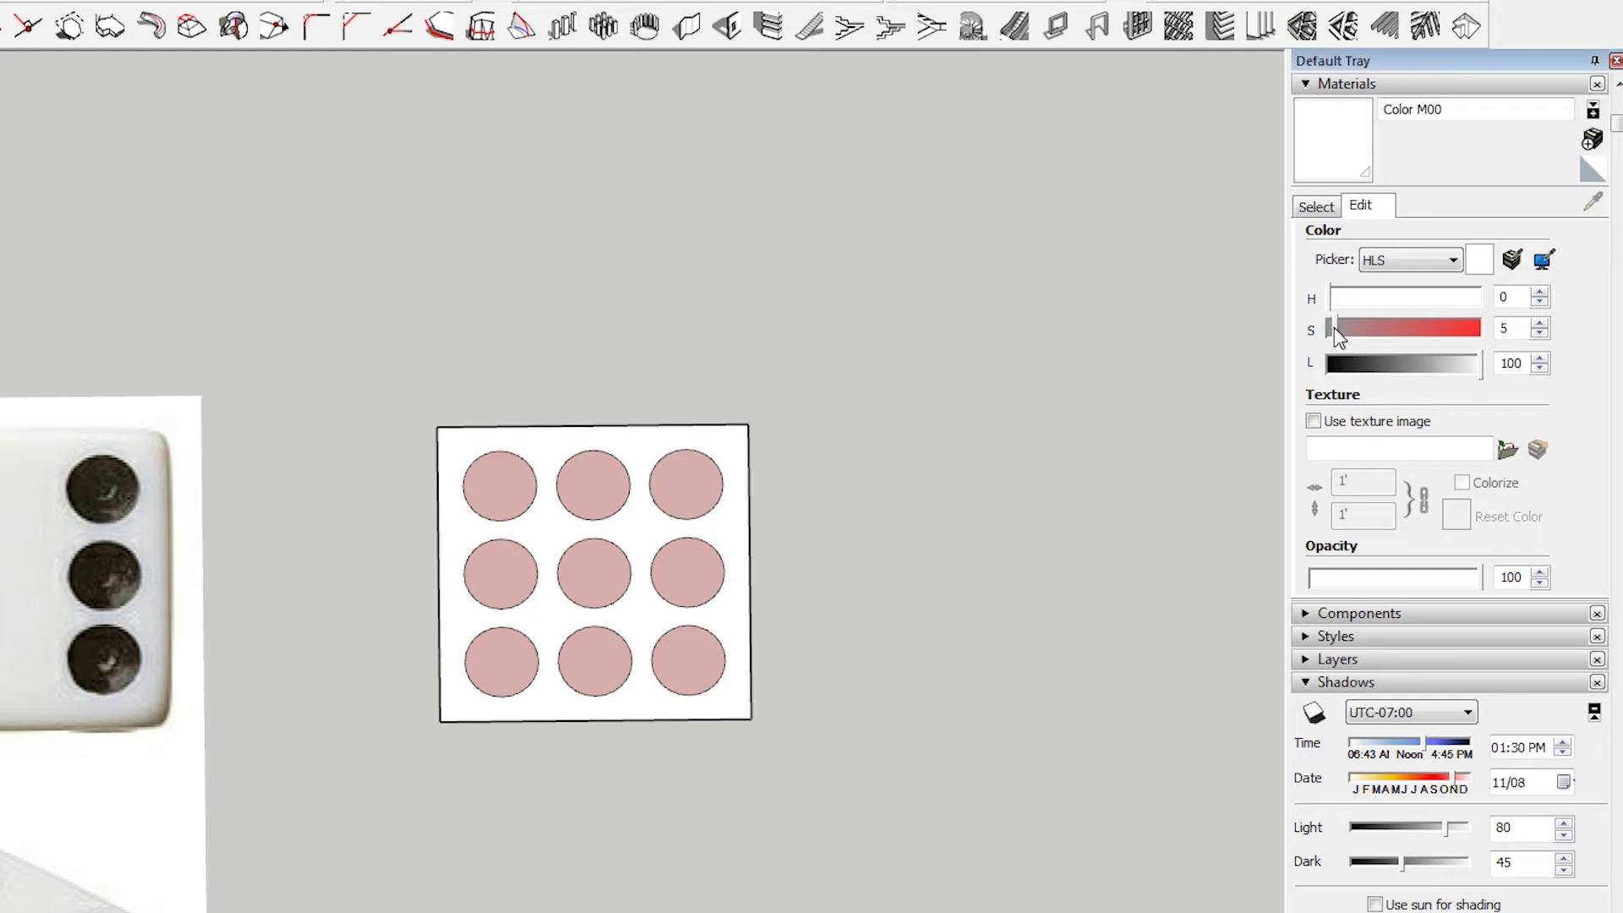
left_click(1452, 260)
left_click(1446, 277)
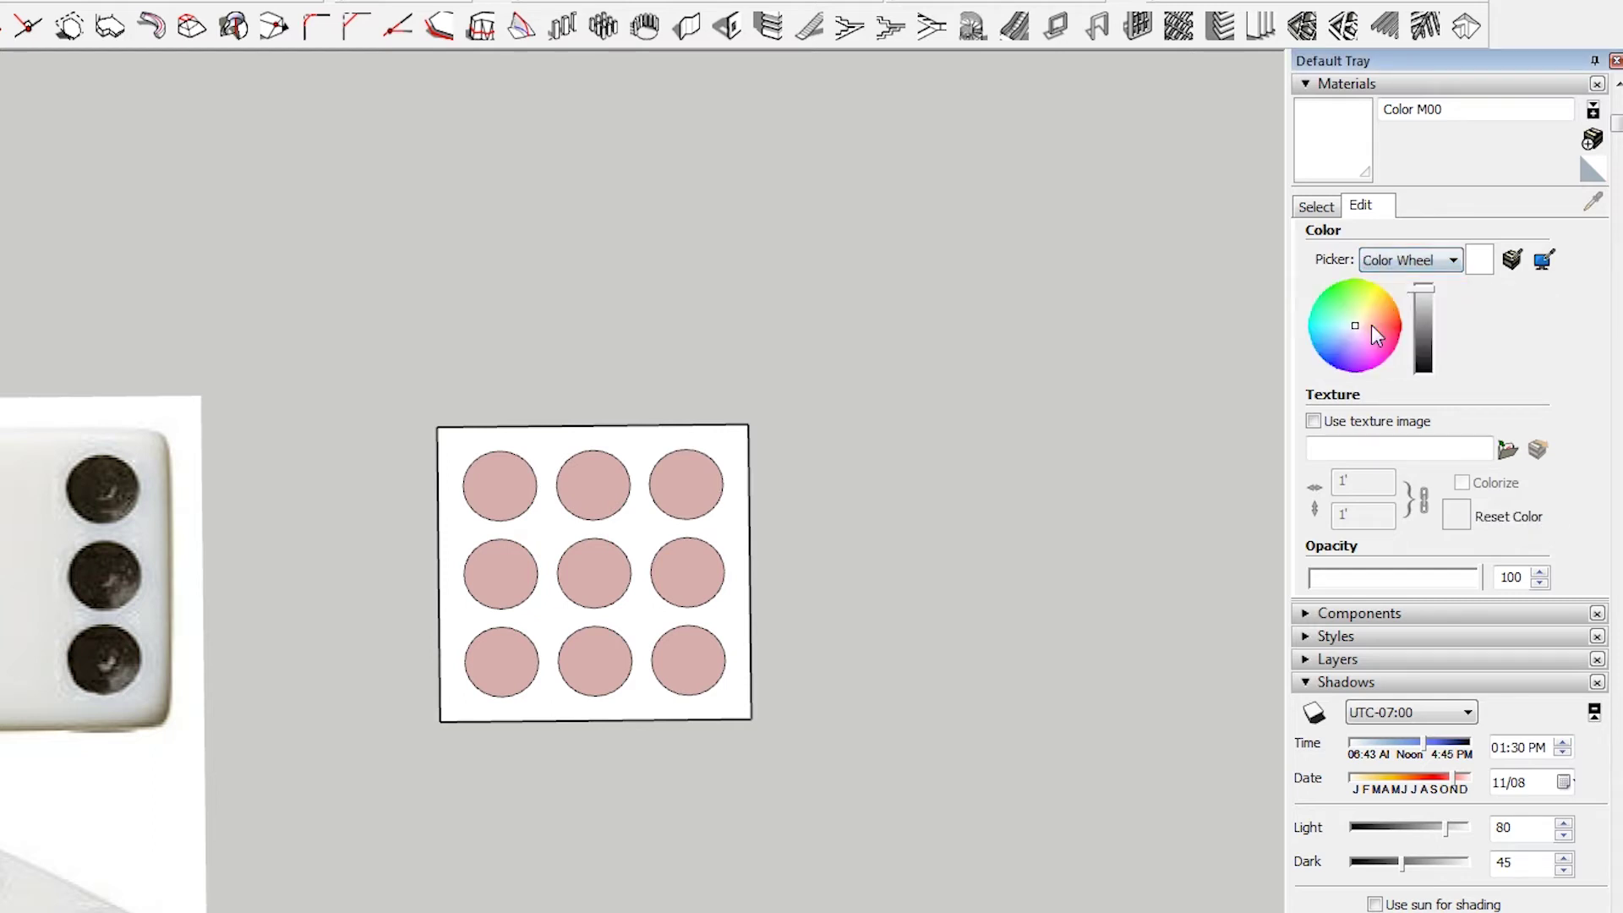
left_click(1365, 312)
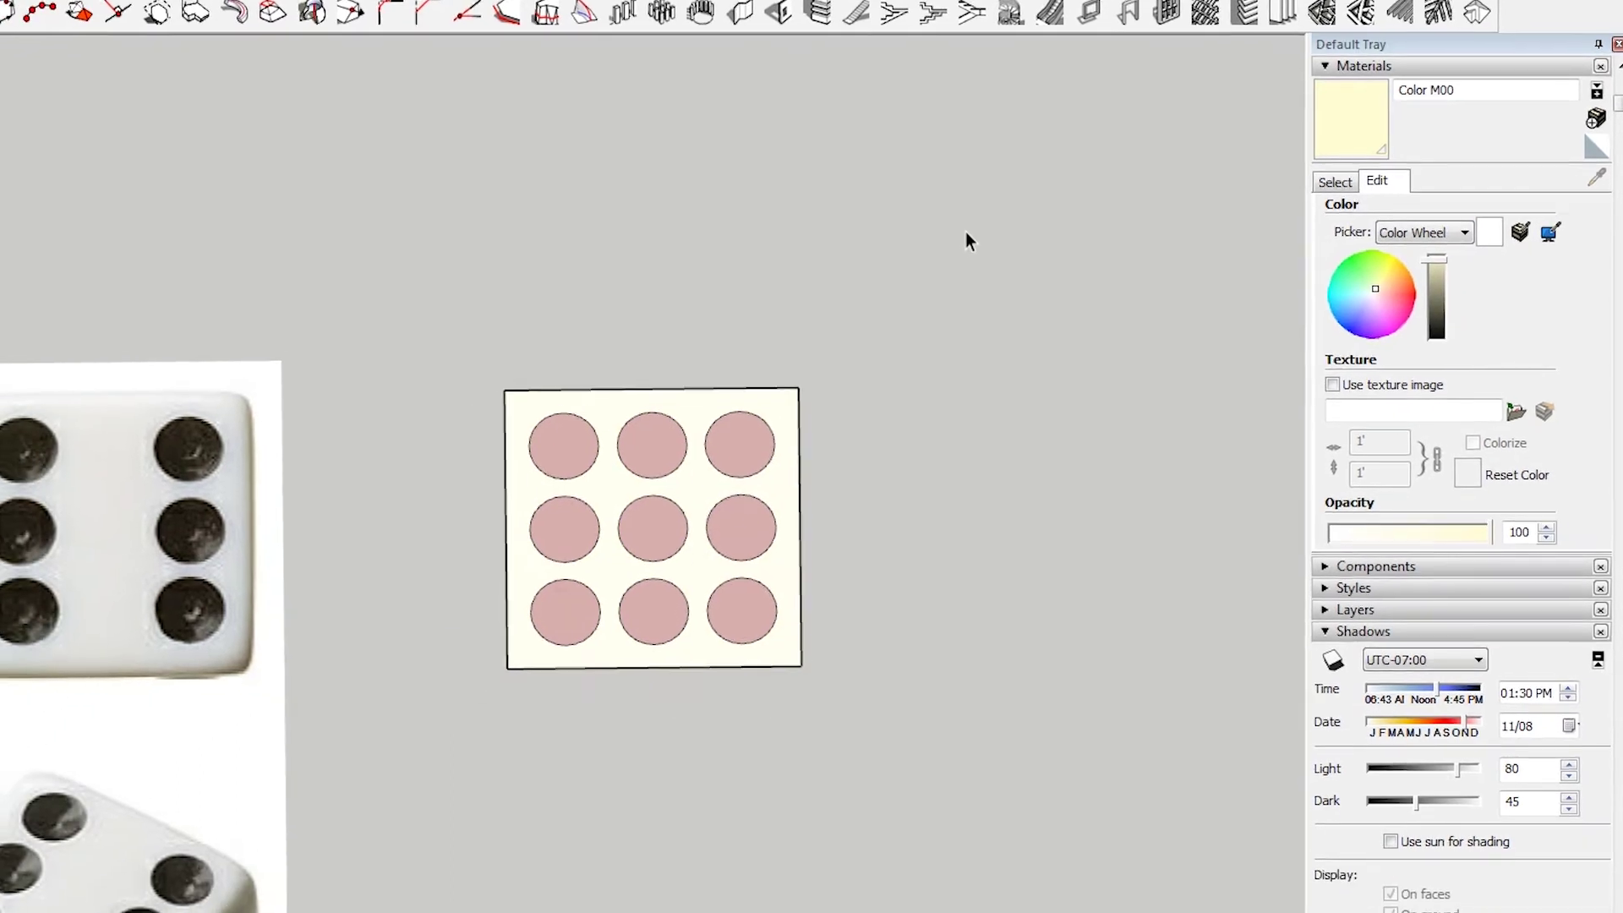
left_click_drag(460, 188, 1109, 742)
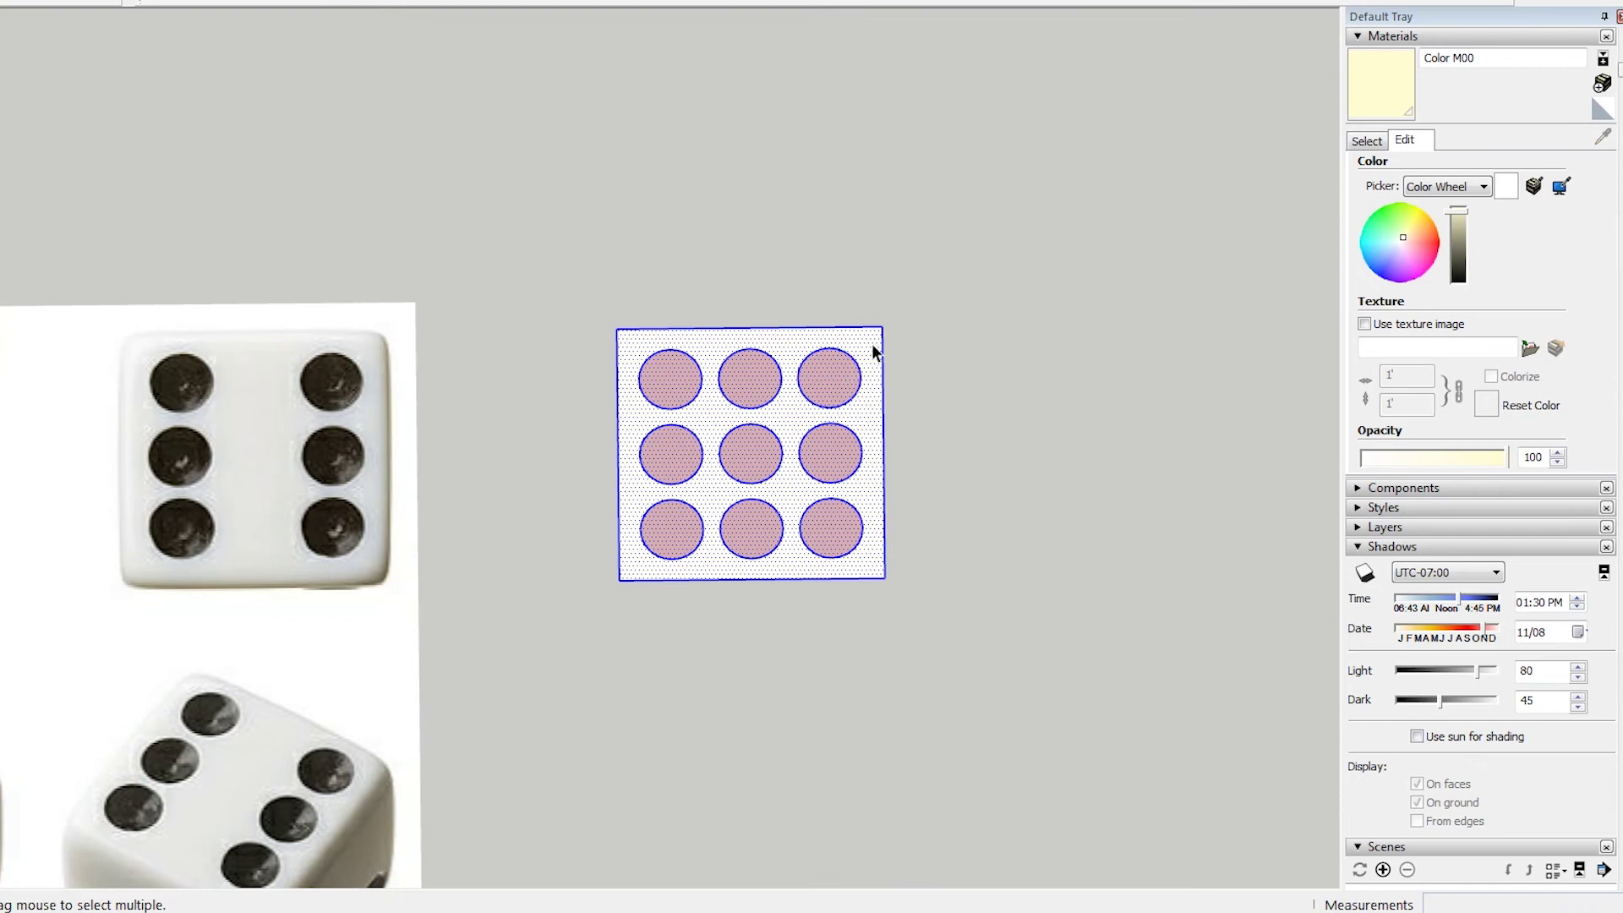
Group the cream face and its nine circles into one panel
right_click(873, 349)
left_click(1014, 527)
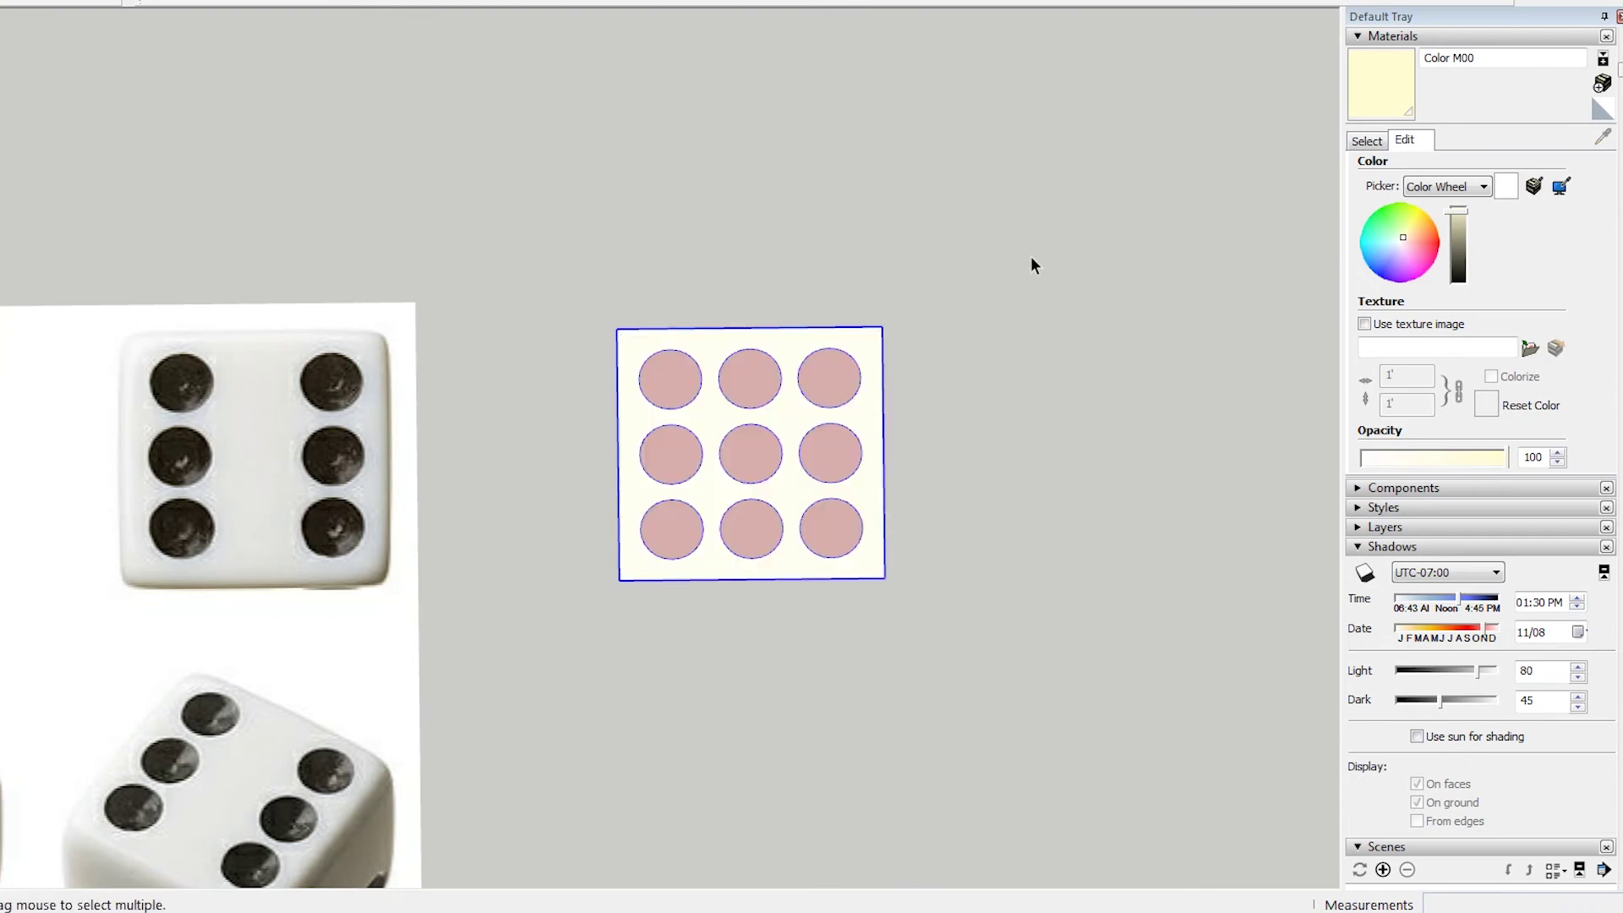
mouse_move(1032, 261)
middle_mouse_down()
mouse_move(738, 393)
mouse_move(832, 177)
mouse_move(1147, 665)
middle_mouse_up()
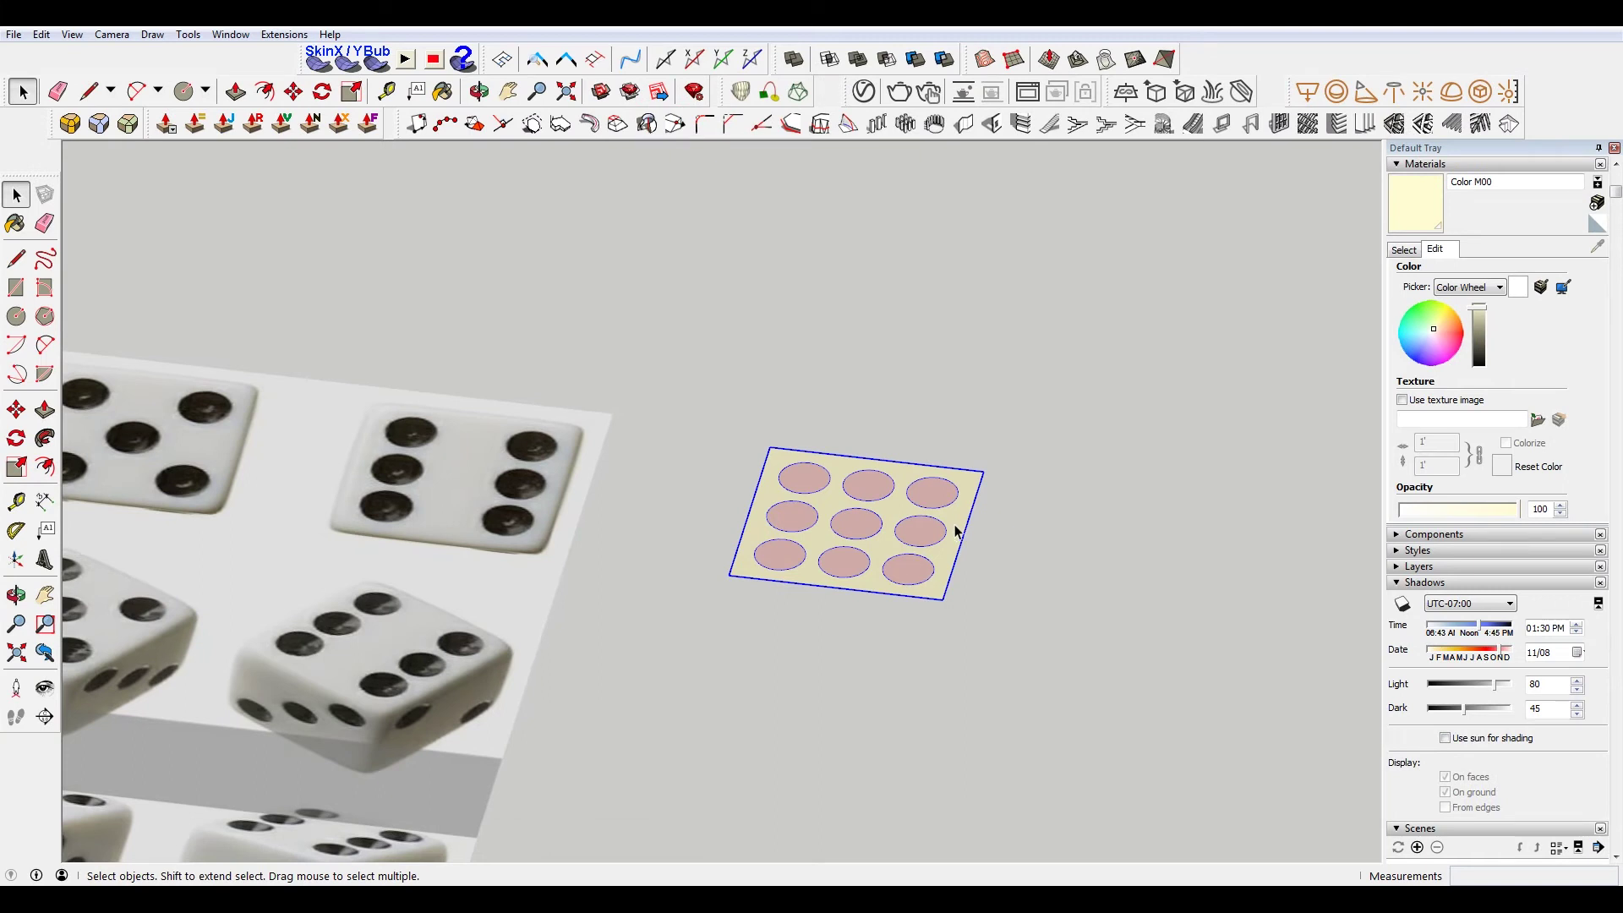
Copy the panel beside the original and rotate the copy 90 degrees
key("m")
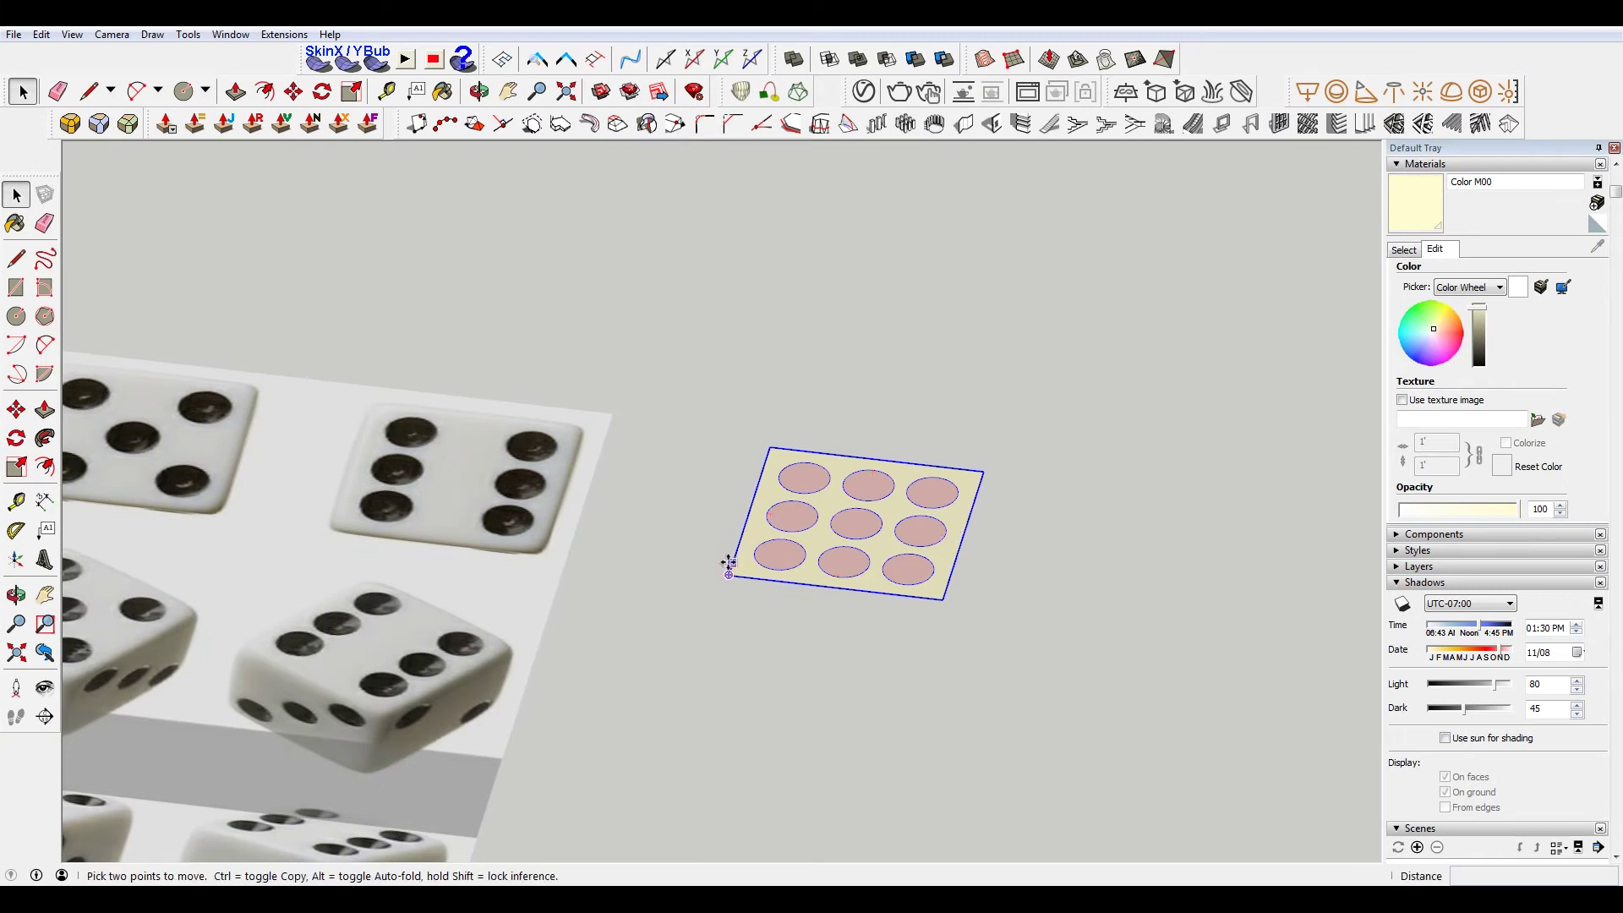
left_click(729, 576)
key("ctrl")
left_click(960, 599)
key("q")
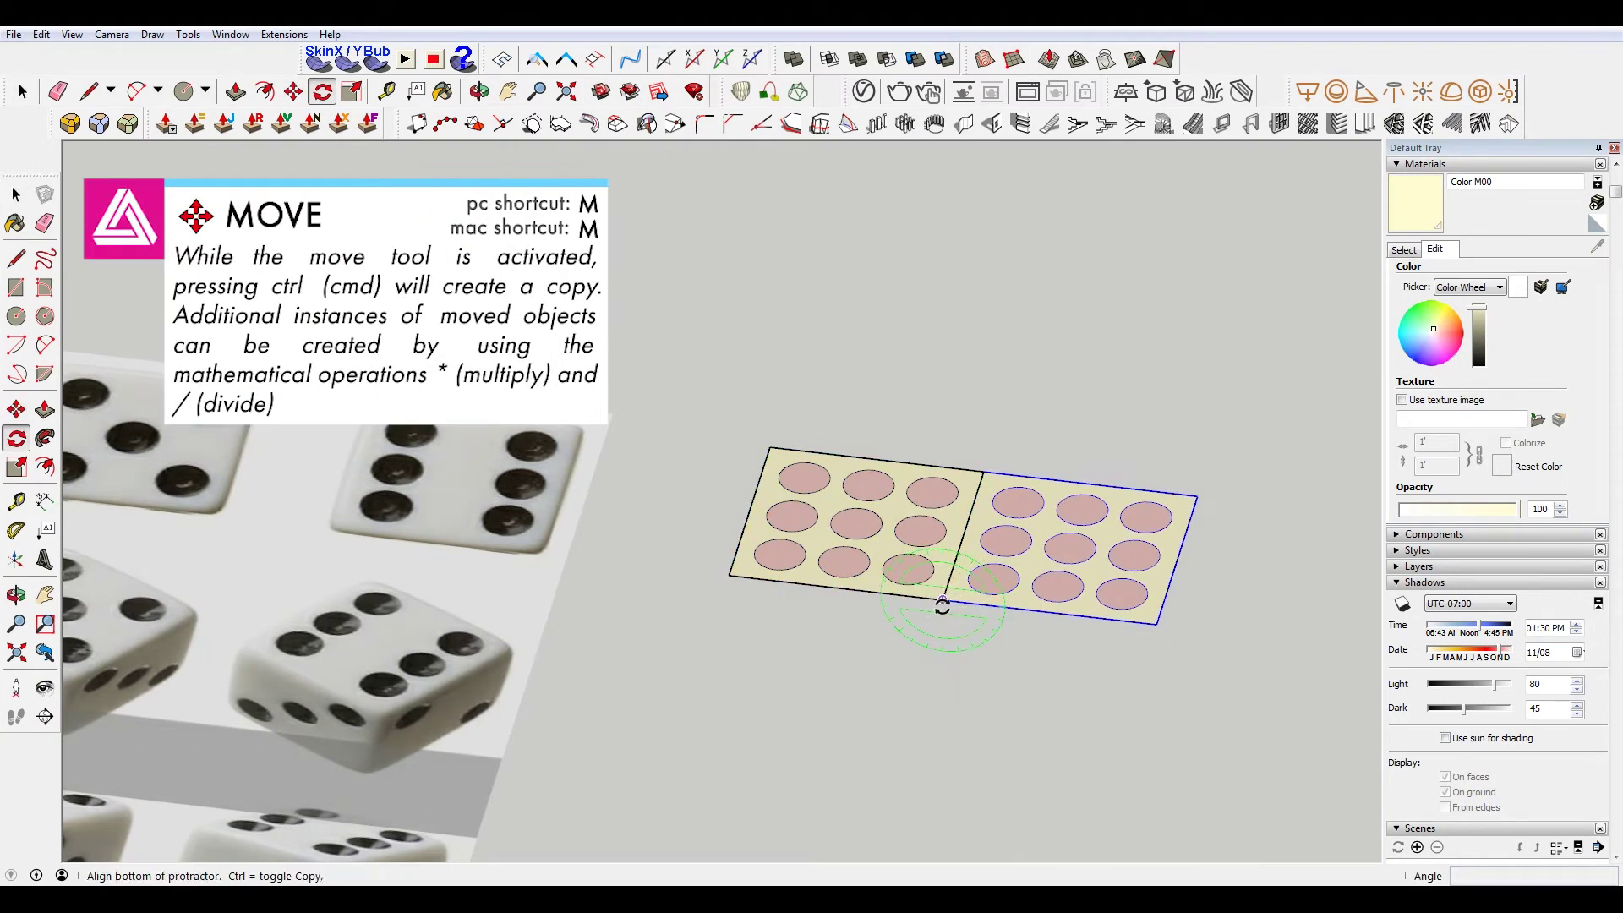
left_click(1134, 621)
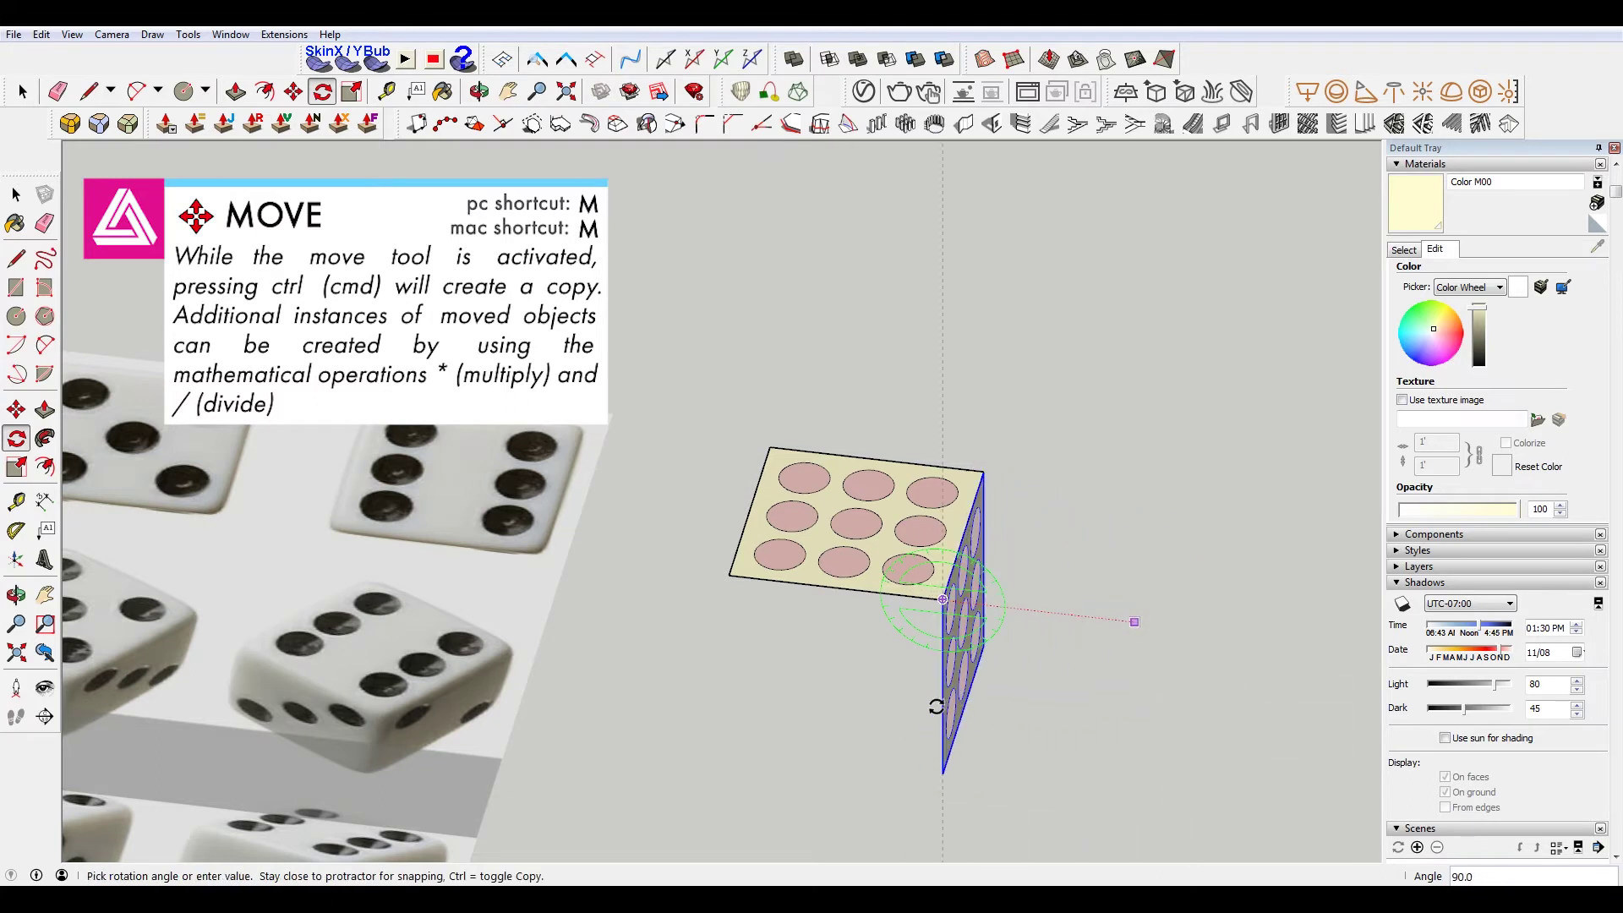
type("90")
key("Return")
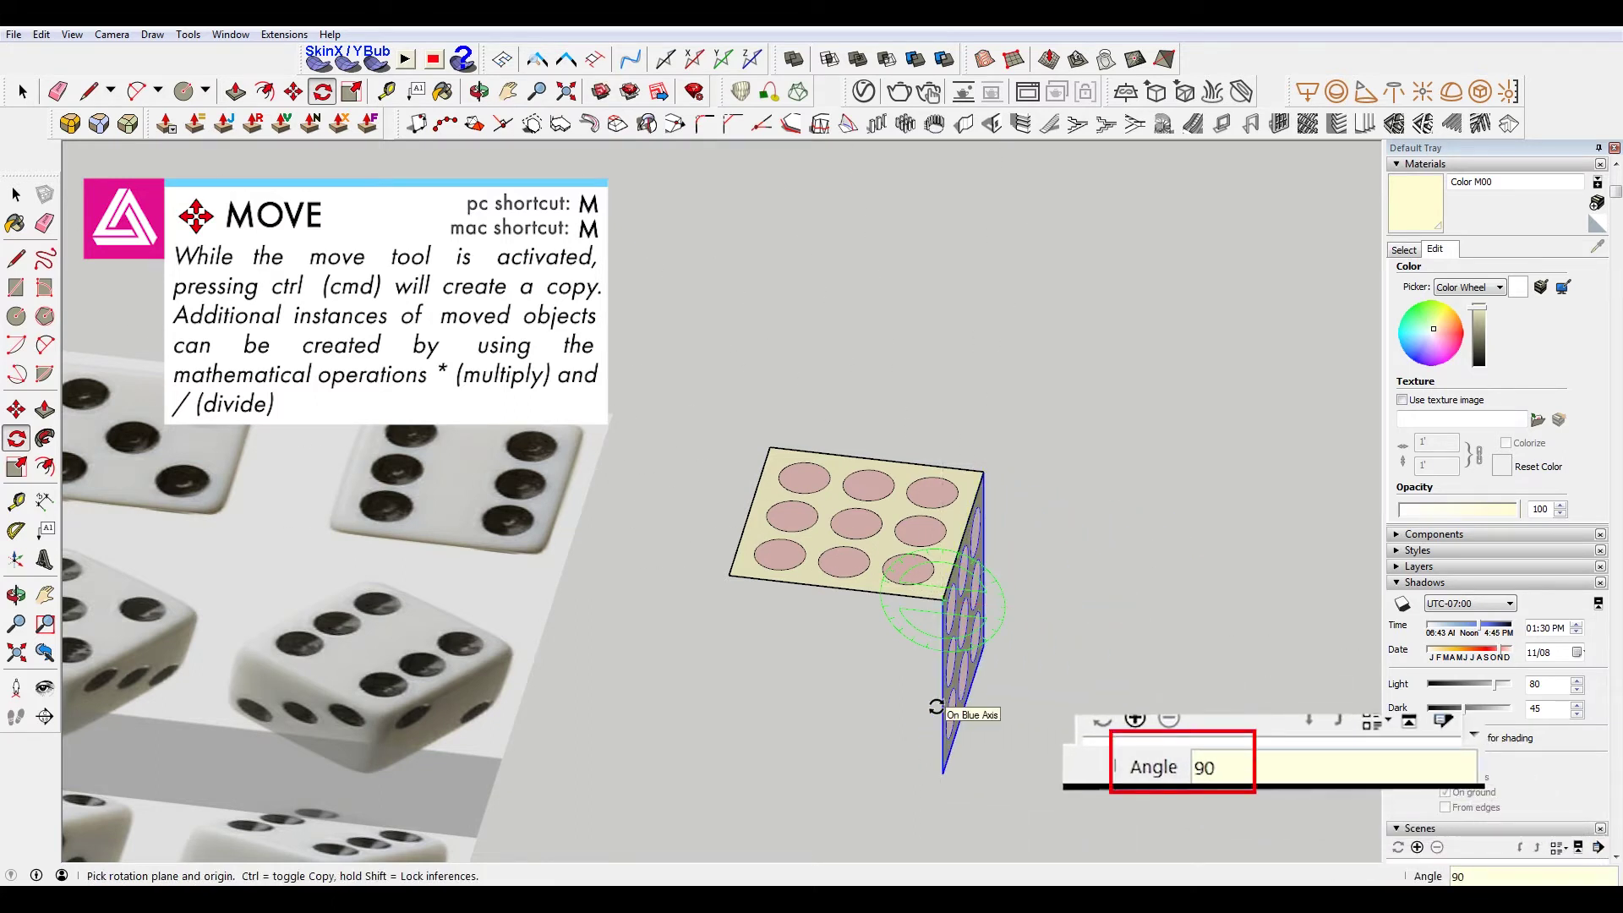
key("space")
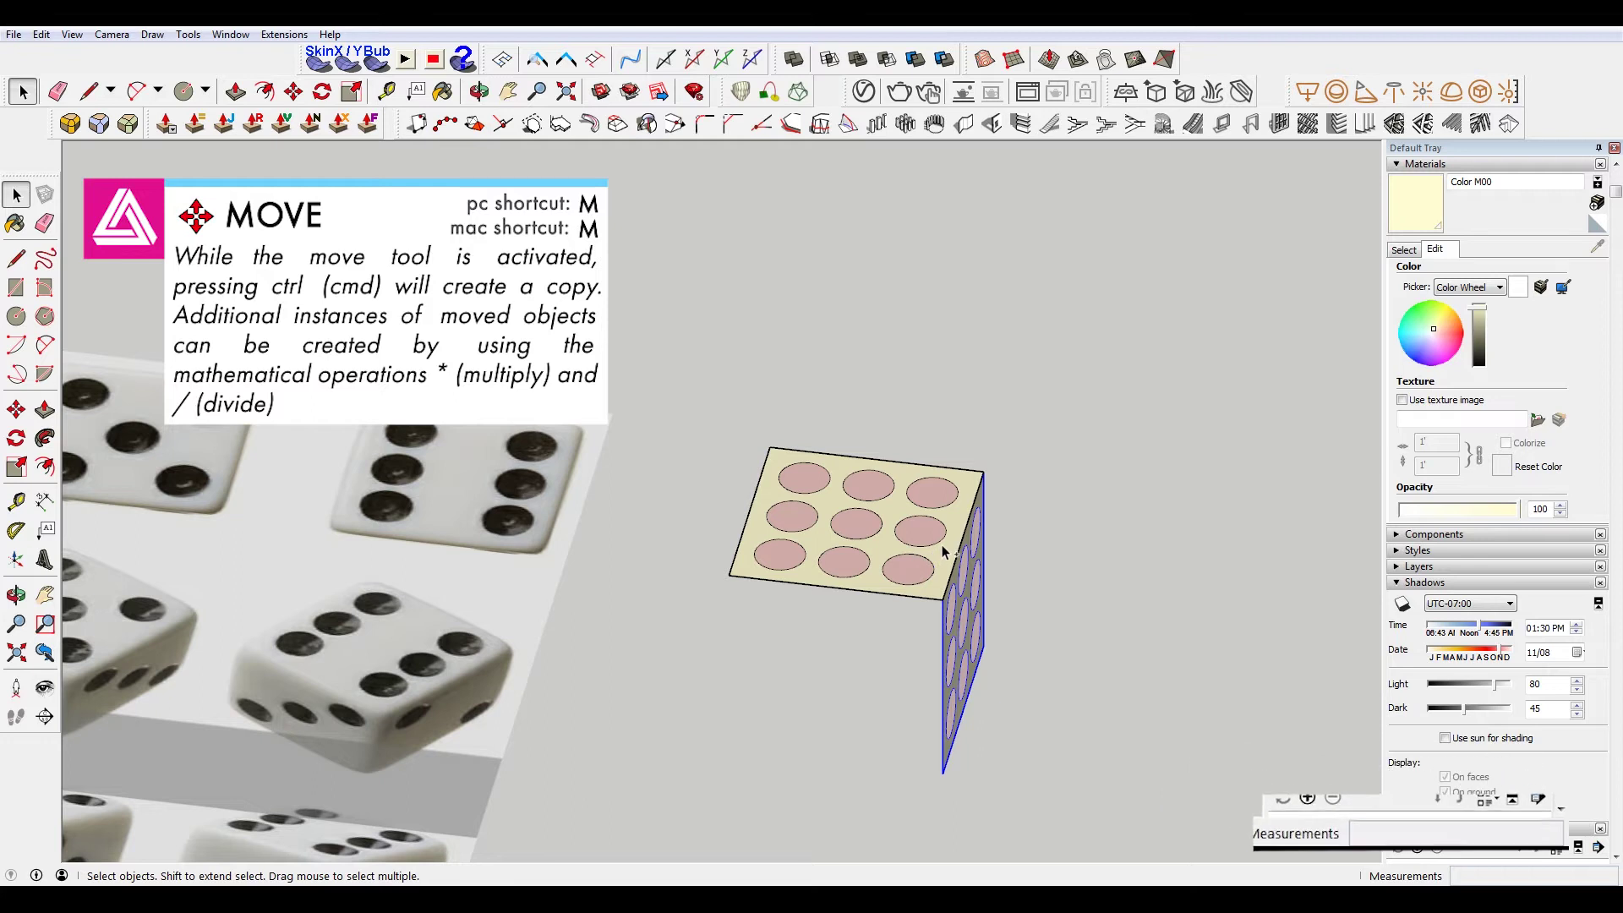
Copy the top panel and rotate the copy 180 degrees
left_click(942, 550, "shift")
key("m")
left_click(945, 585)
key("ctrl")
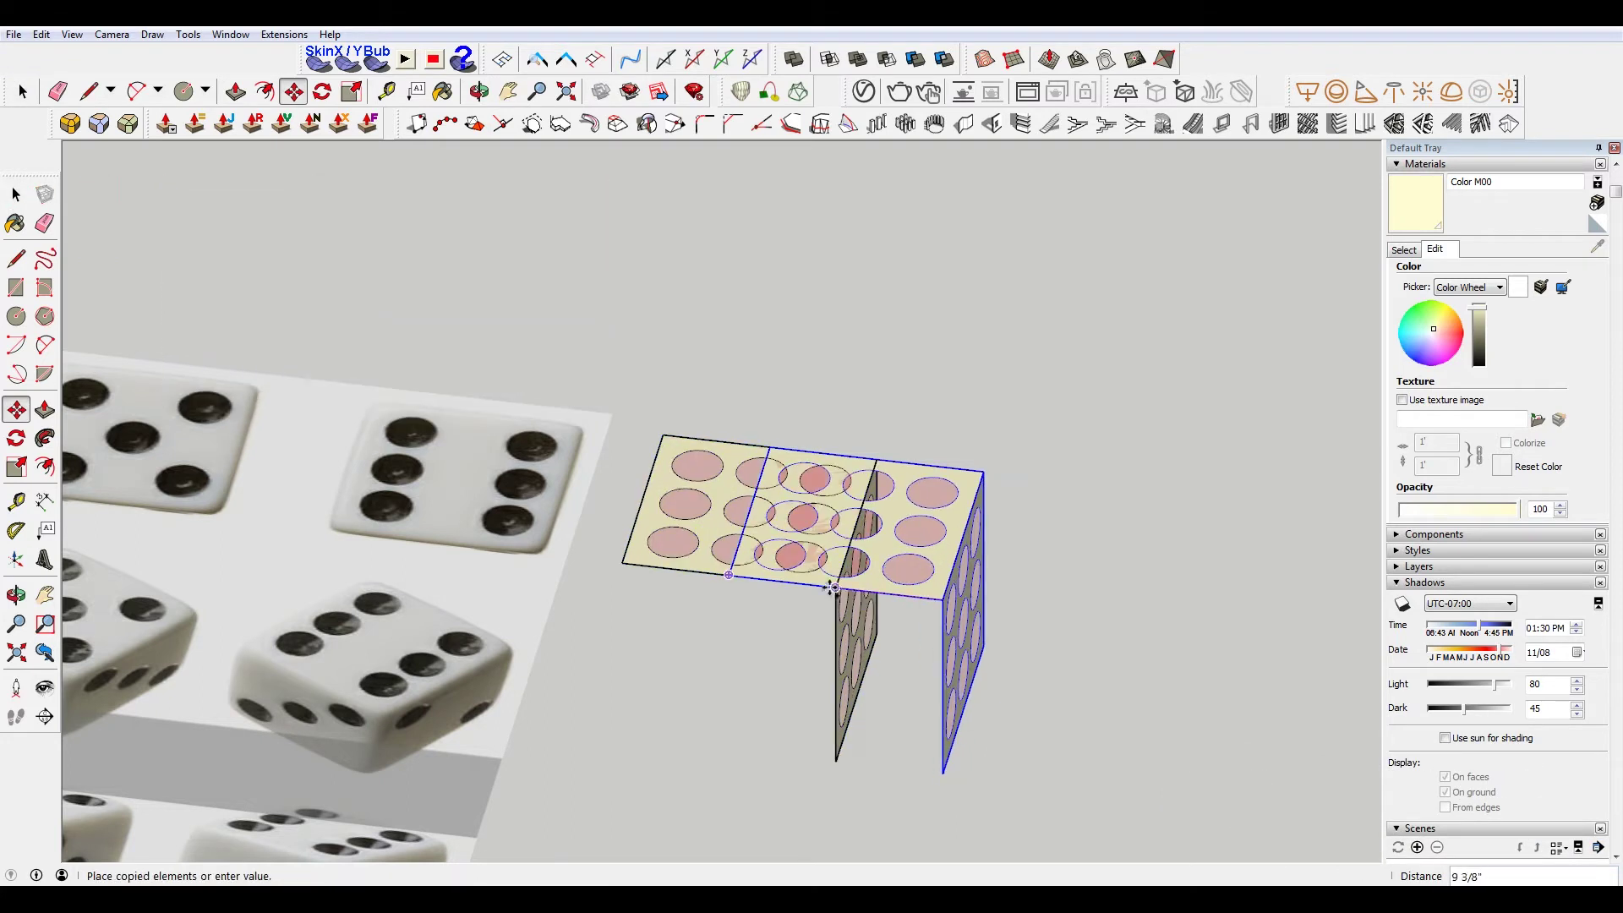
left_click(679, 574)
key("q")
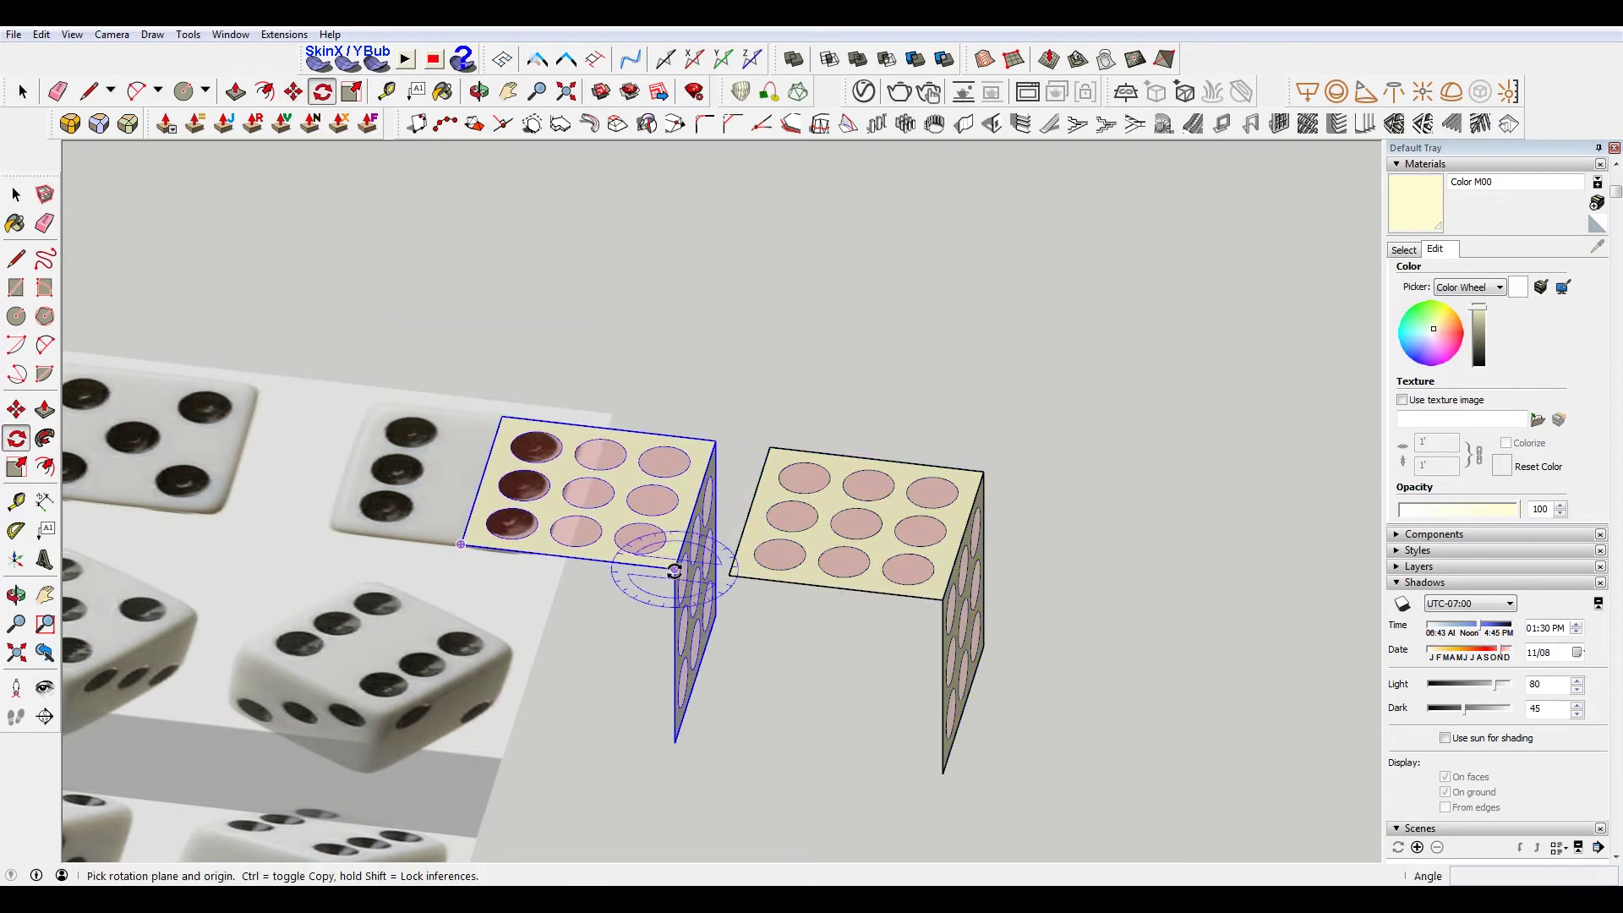
left_click(673, 570)
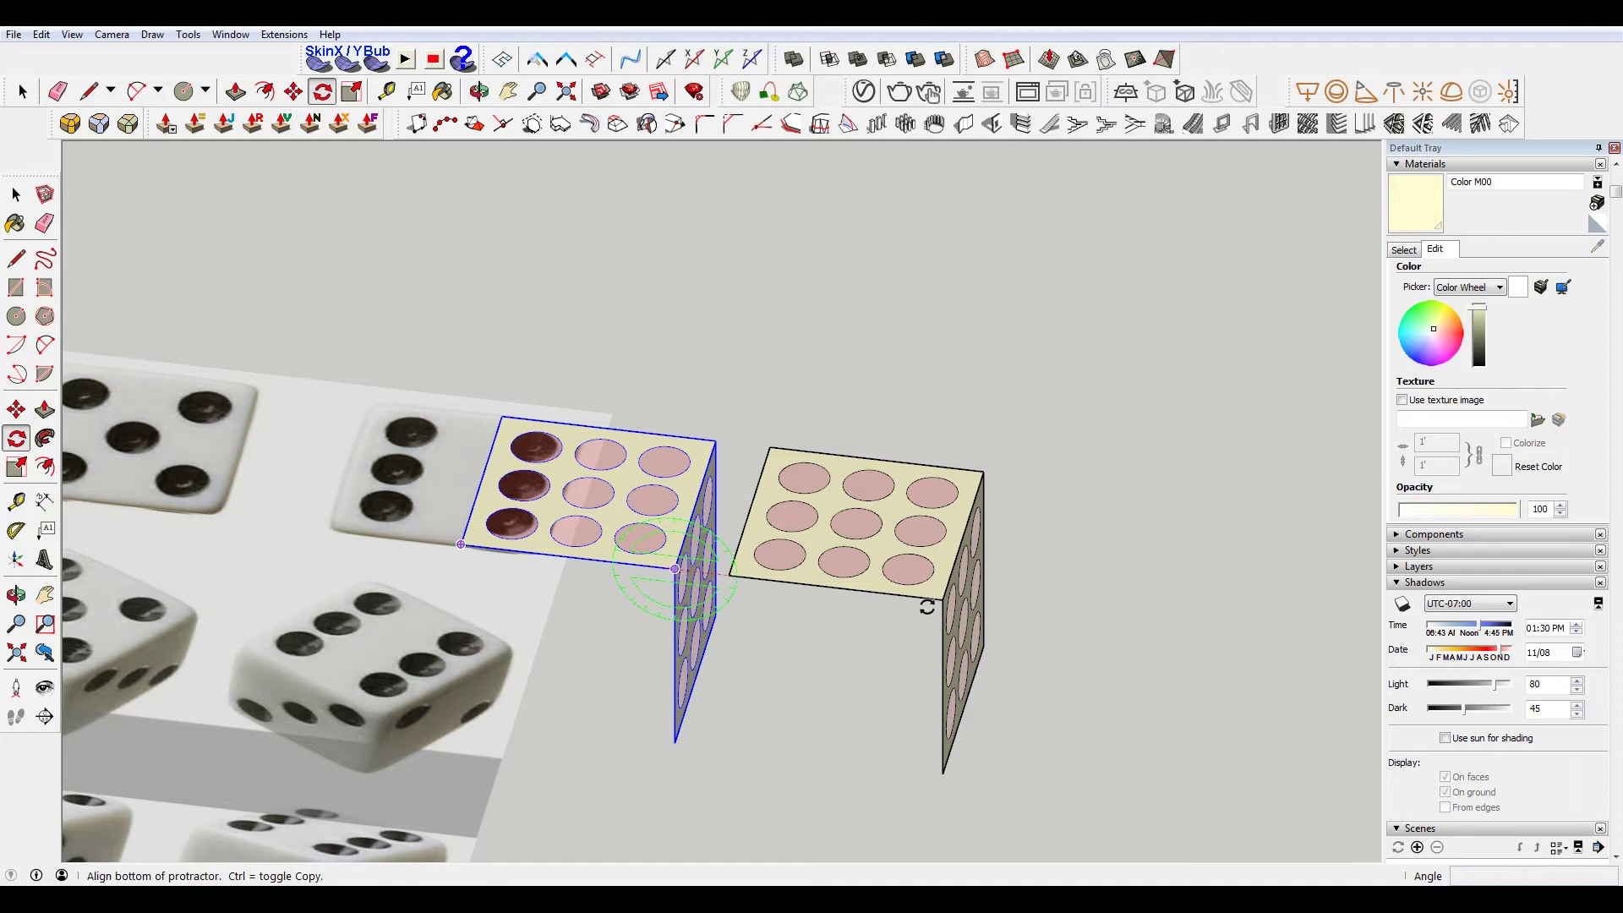
left_click(924, 605)
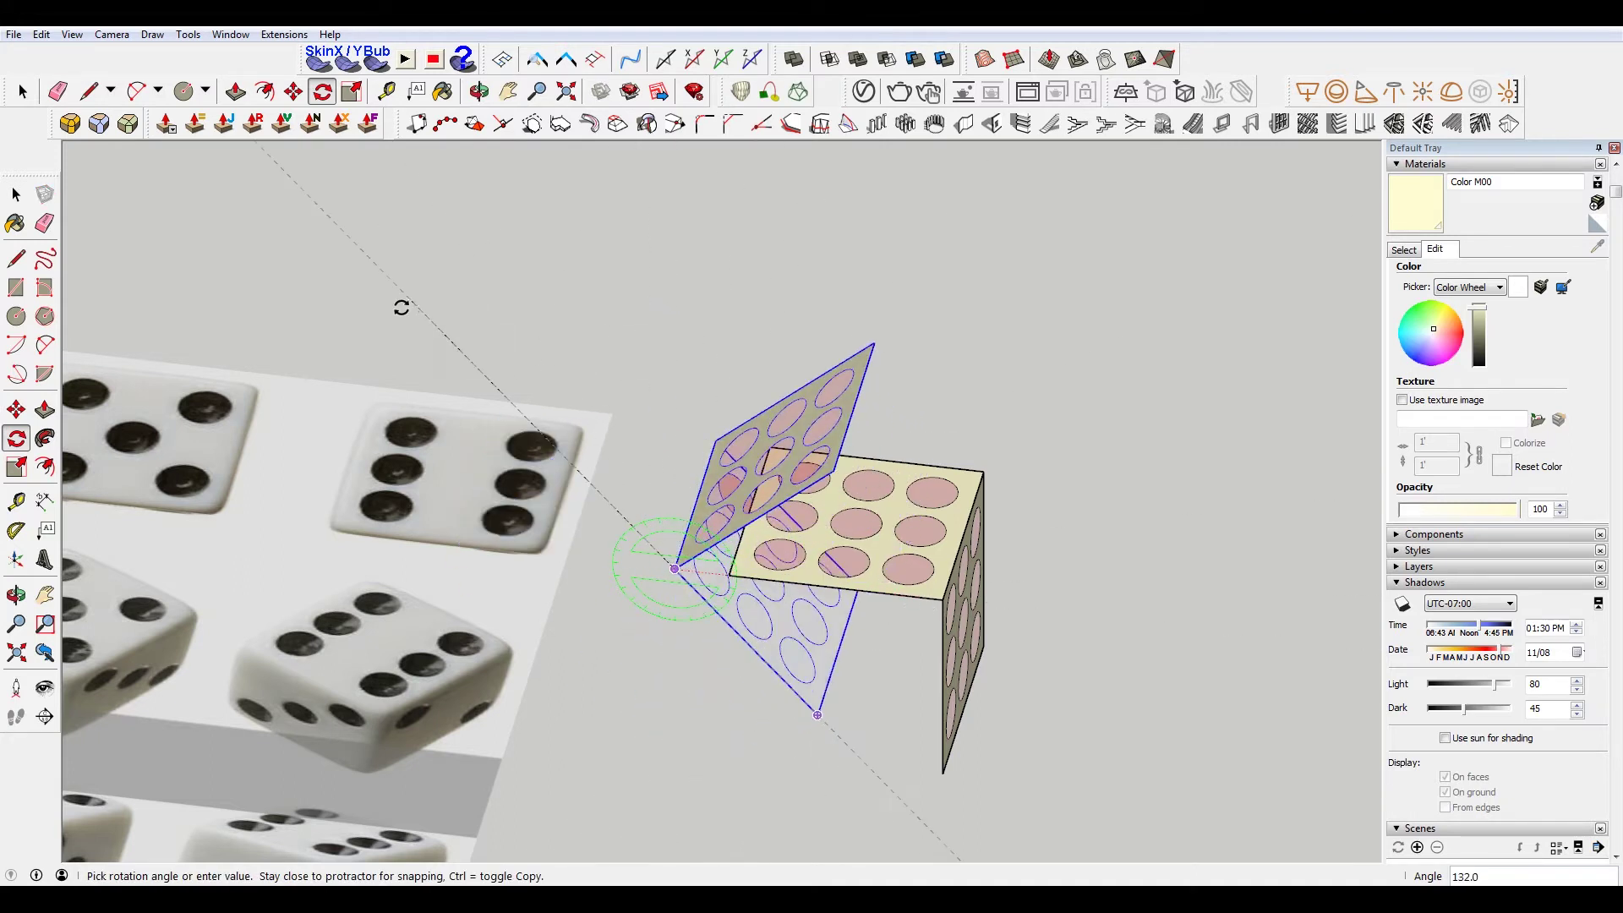
type("180")
key("Return")
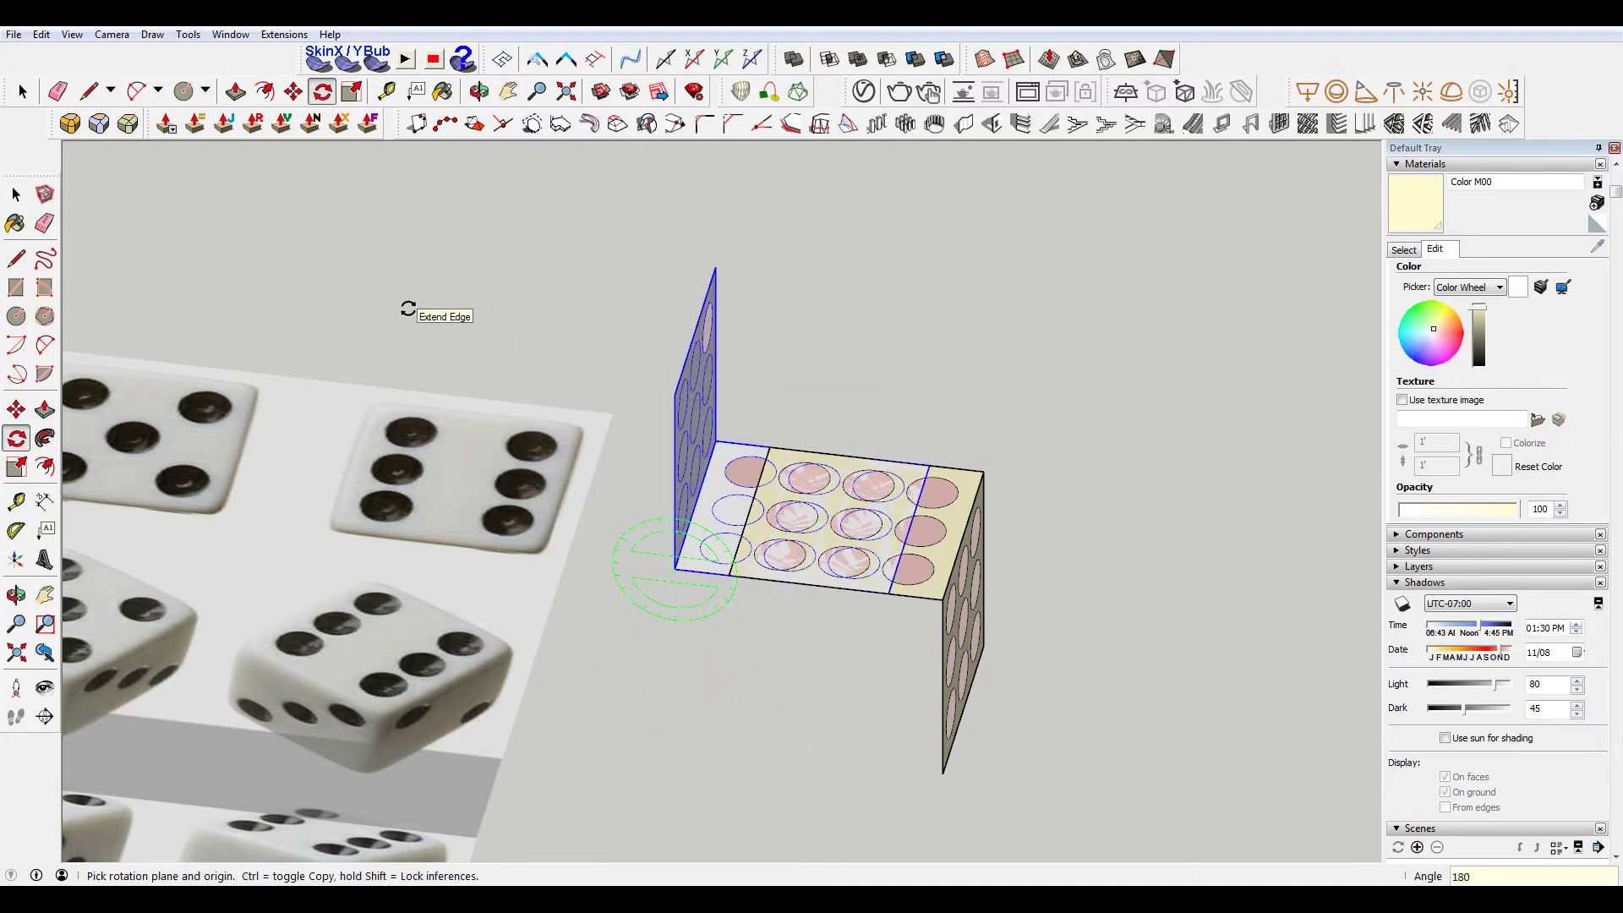
Move the rotated panel into place on the cube
key("m")
left_click(715, 267)
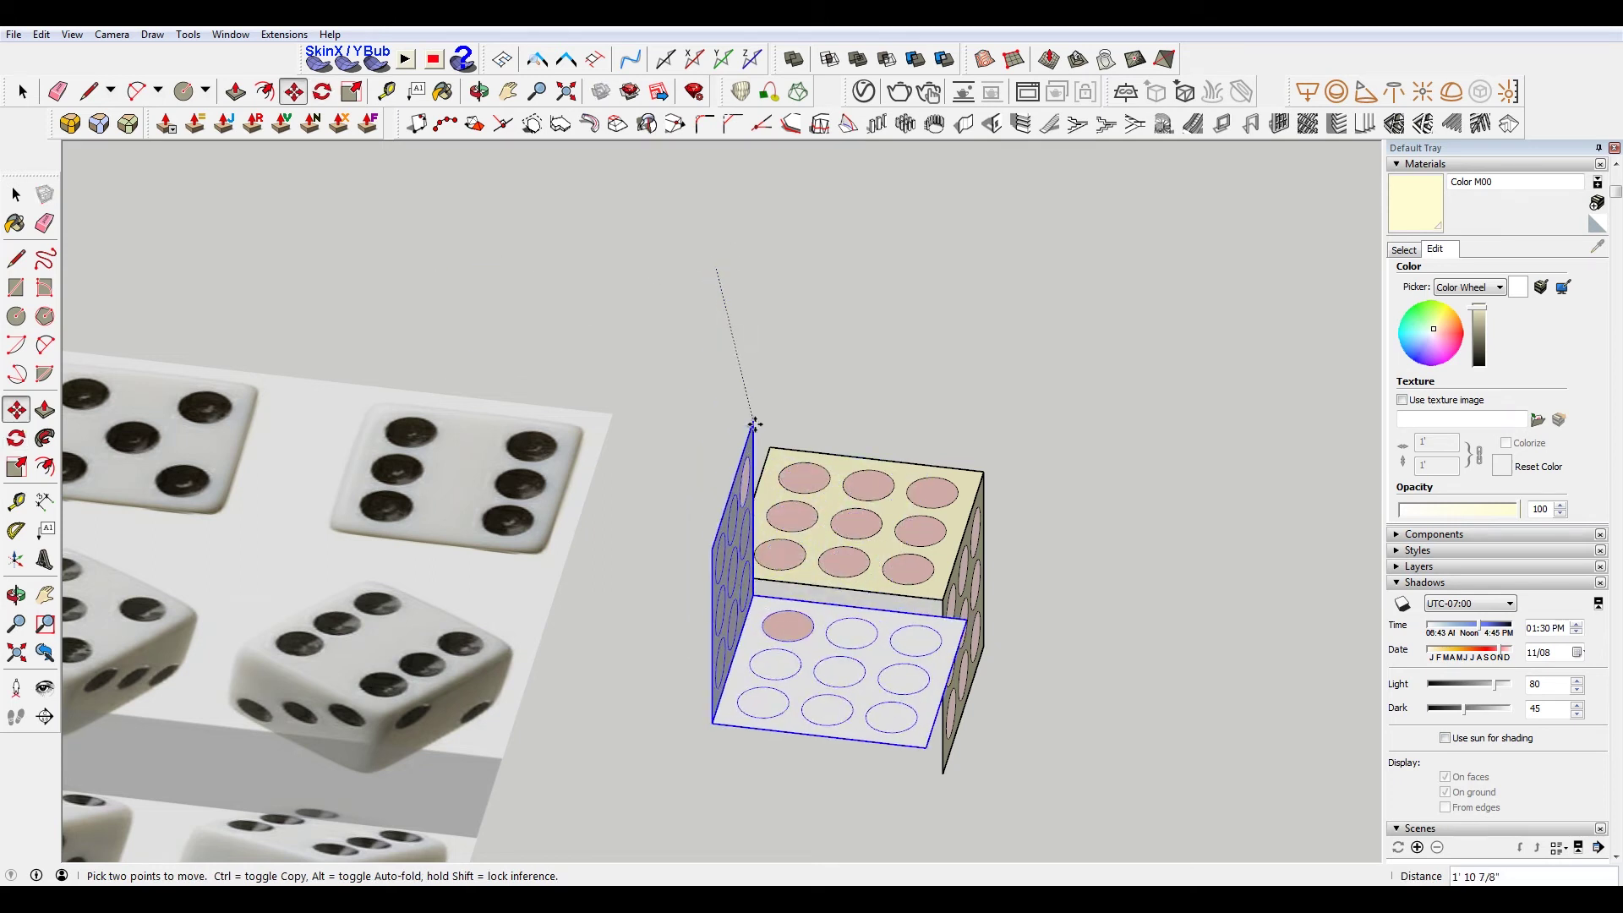
scroll(723, 572, "up", 2)
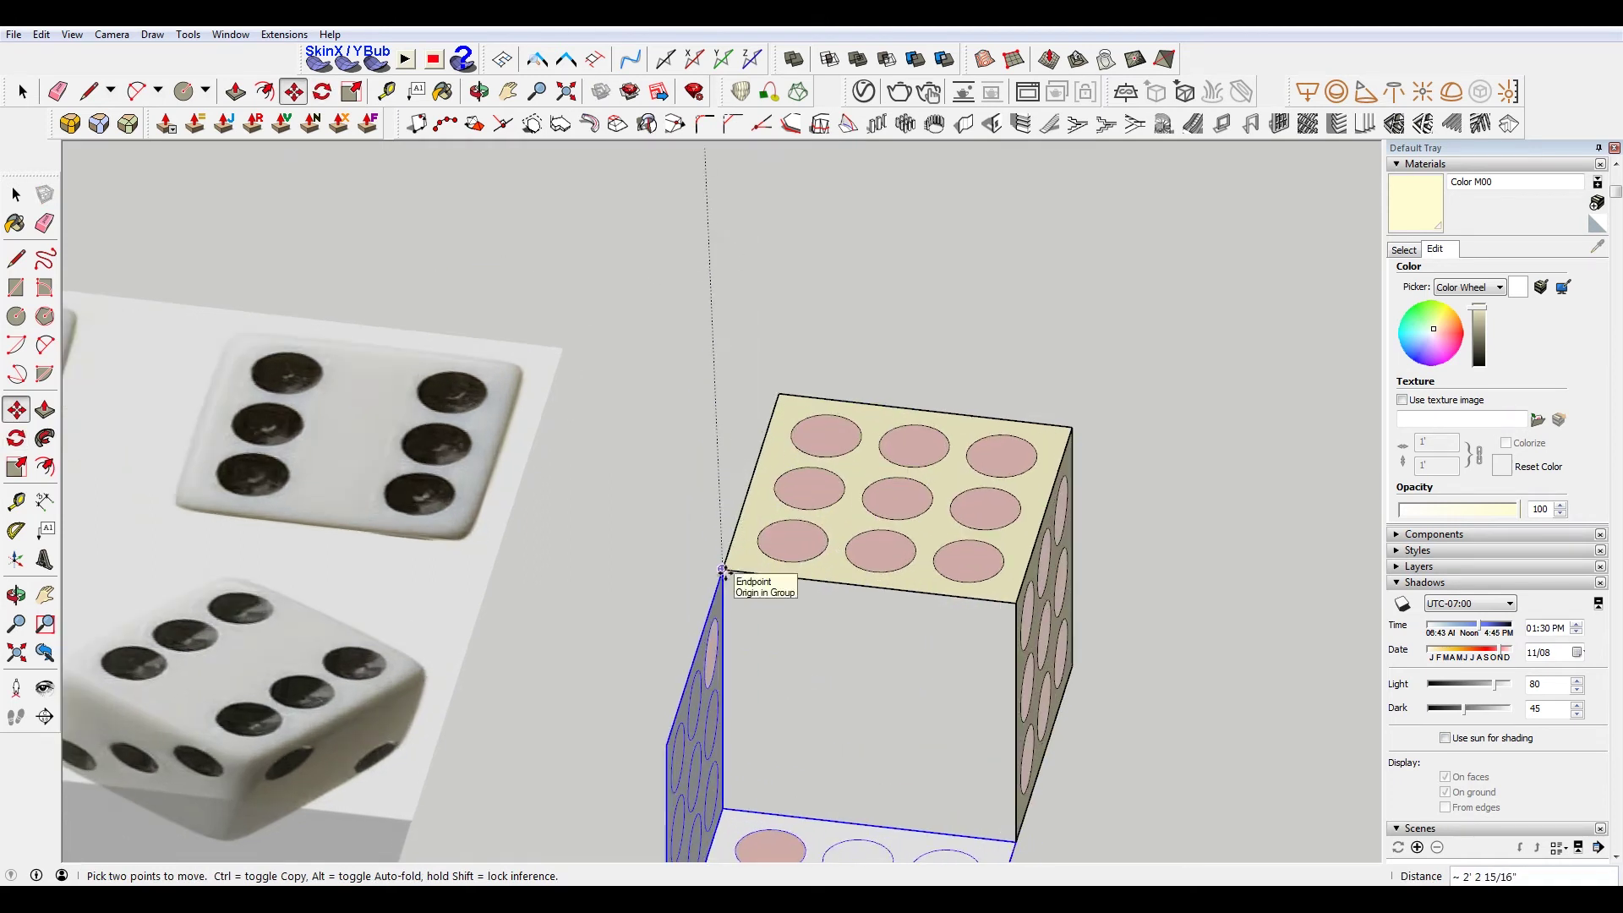
left_click(775, 393)
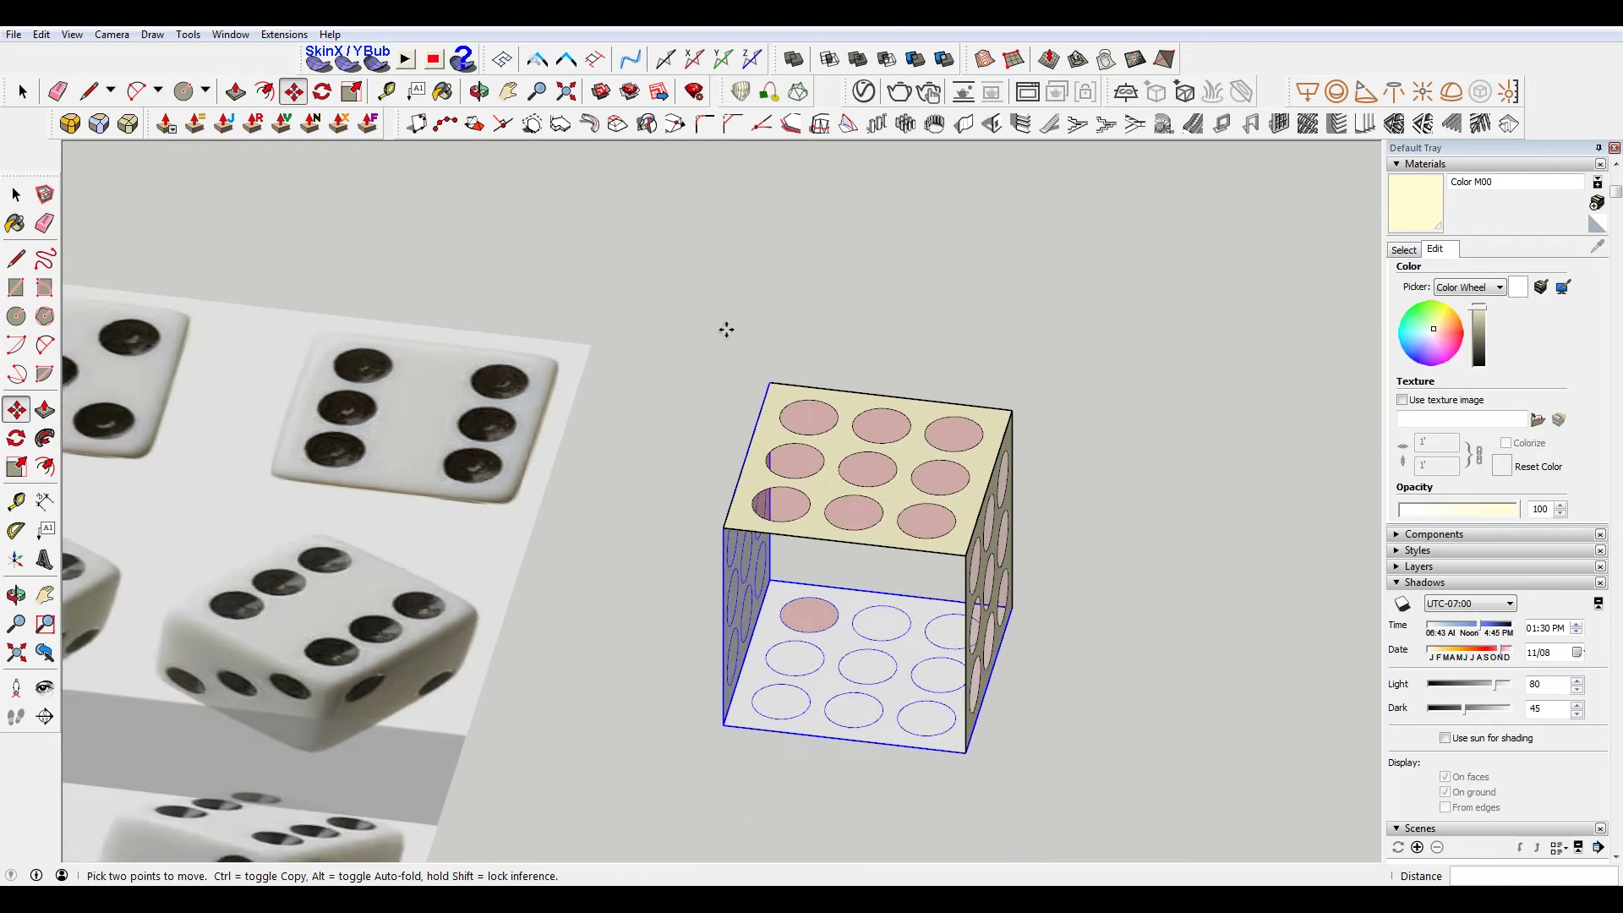
middle_click_drag(725, 327, 667, 278, "shift")
key("space")
Copy the top panel and swing it down to form the cube's front face
key("m")
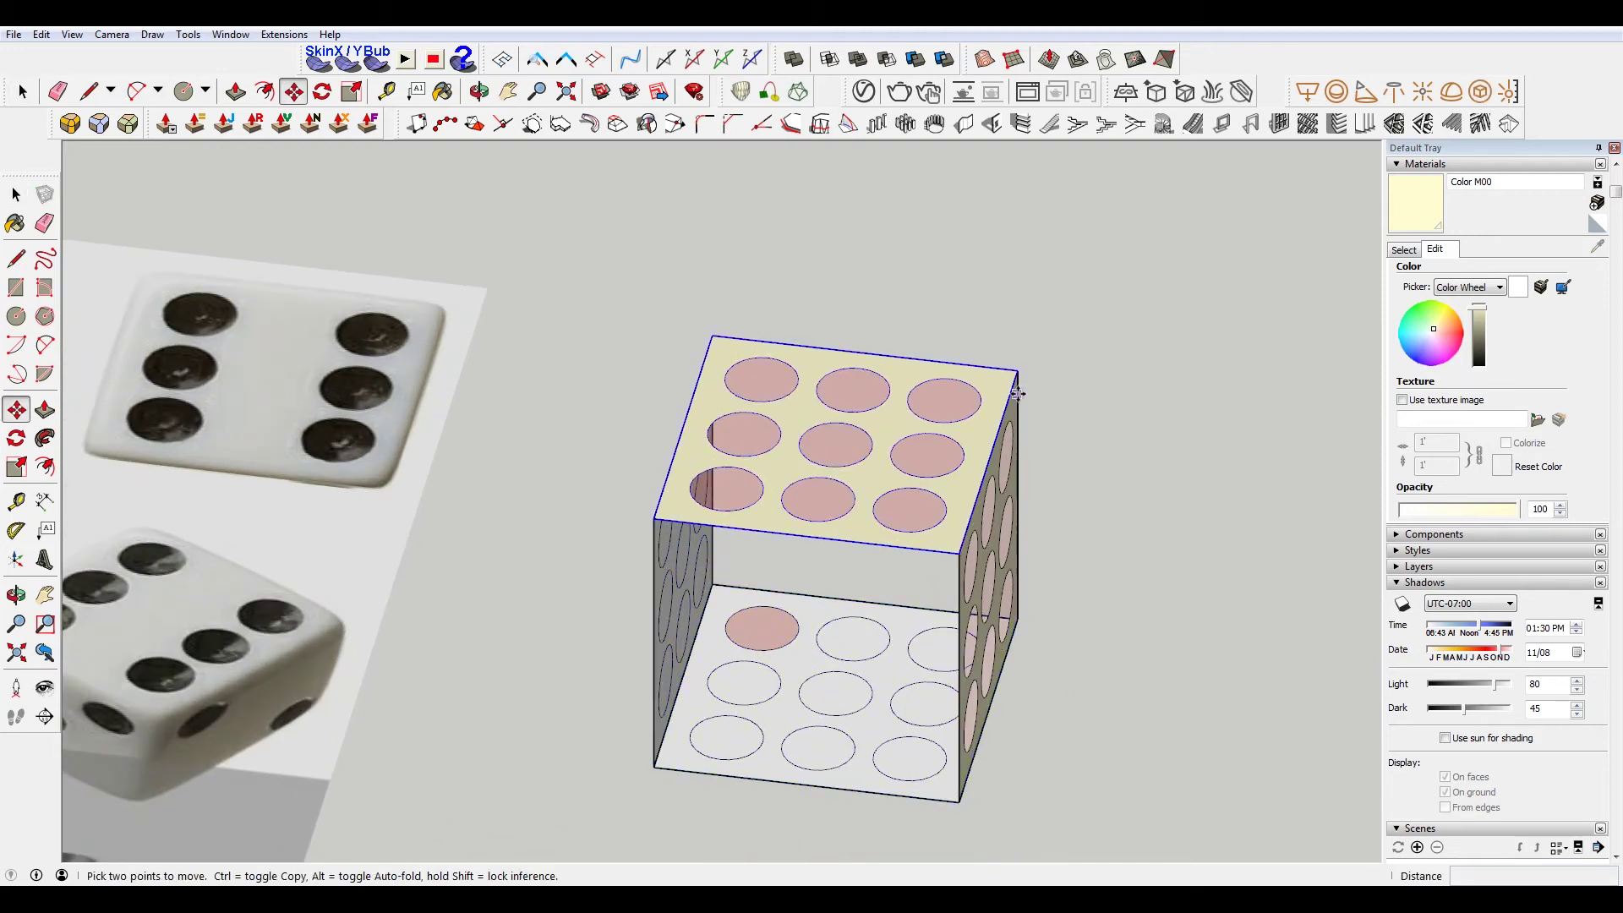
left_click(1016, 375)
key("ctrl")
left_click(959, 549)
key("q")
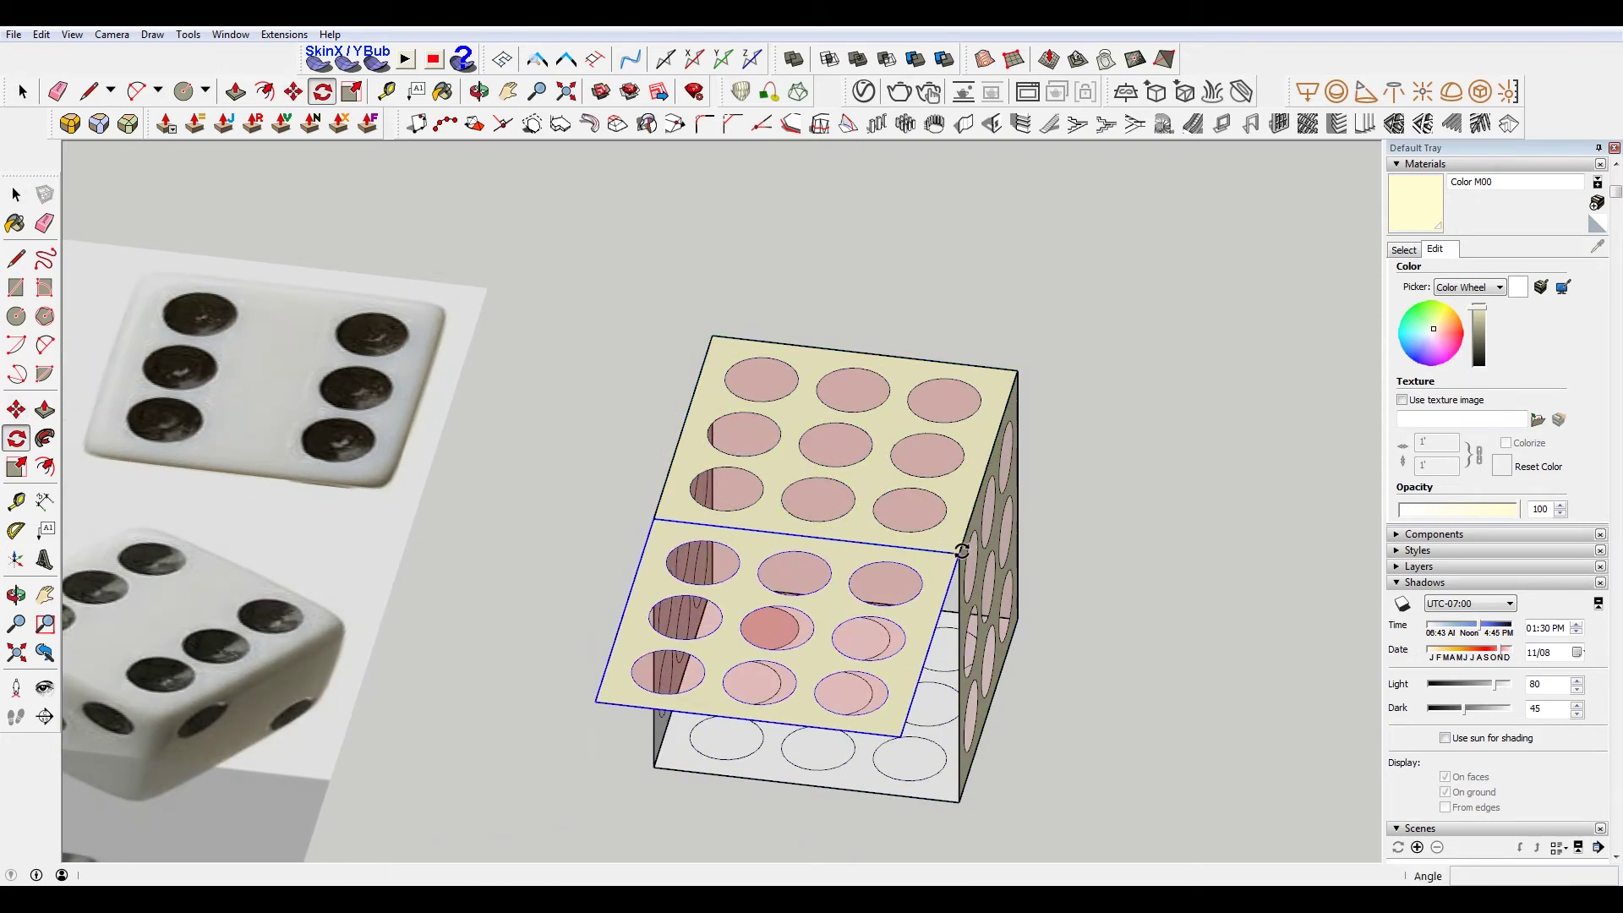
left_click(960, 550)
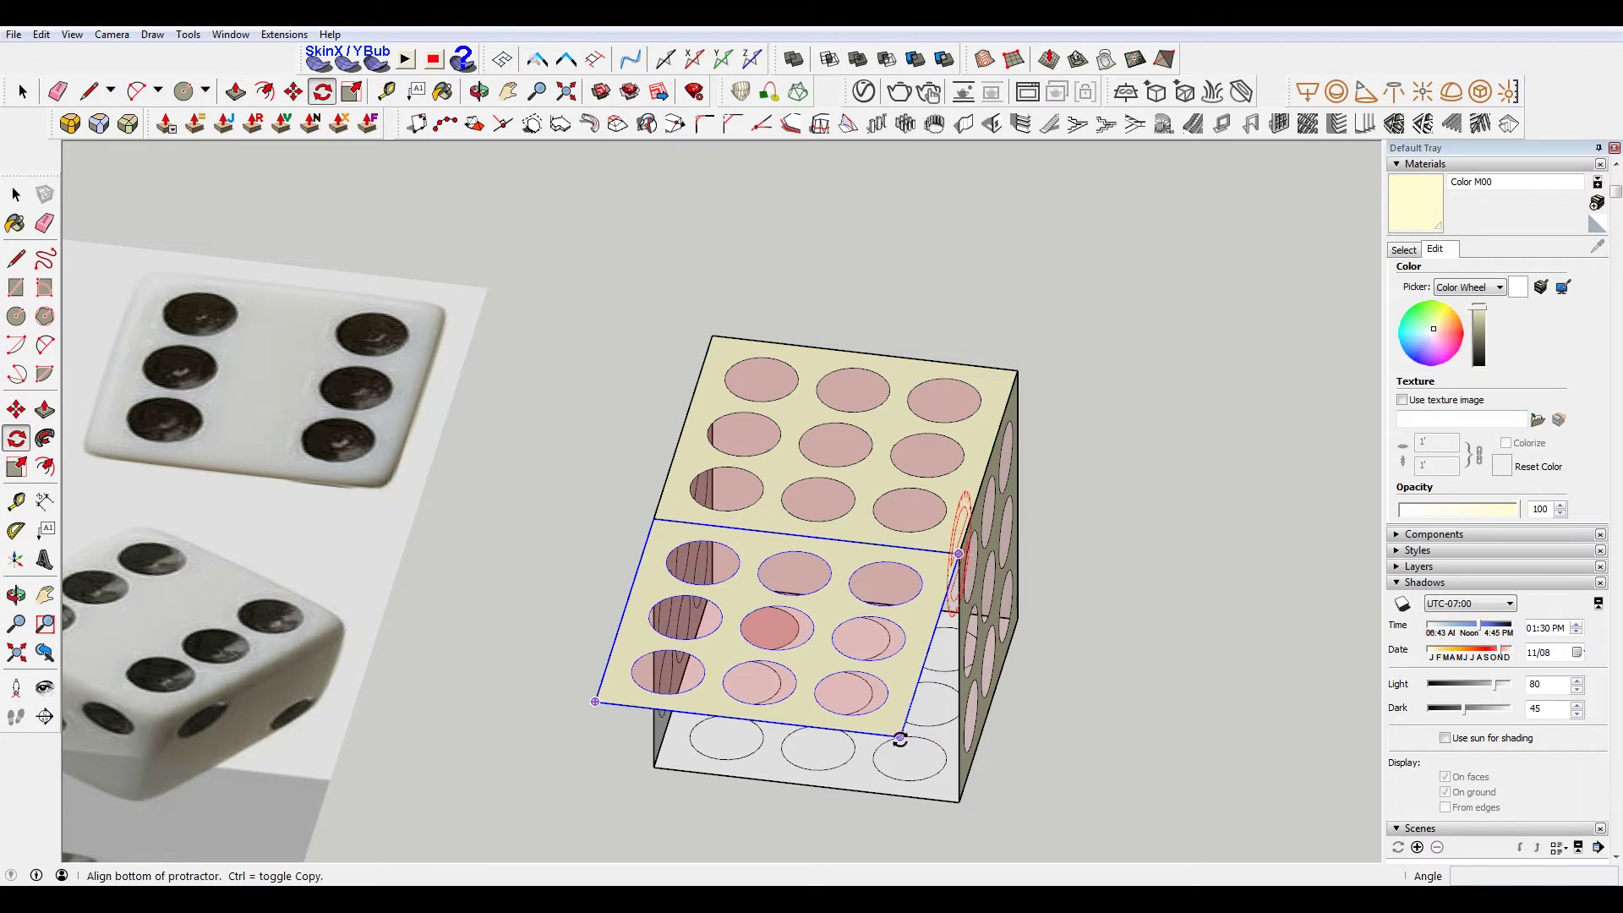
left_click(960, 798)
middle_click_drag(1051, 562, 895, 545)
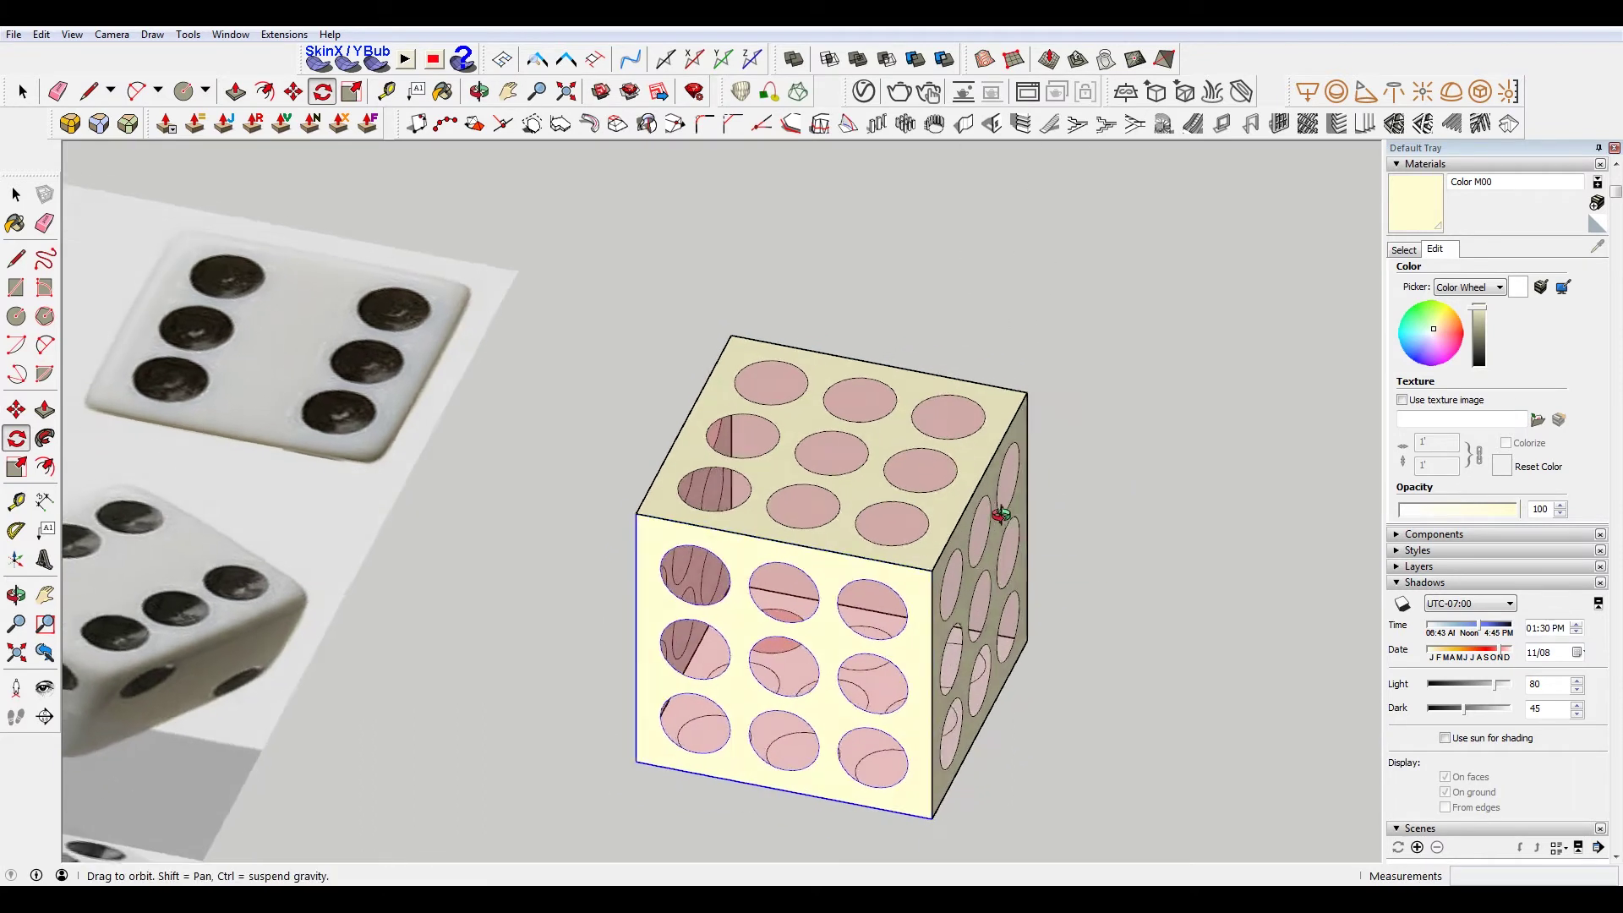
key("m")
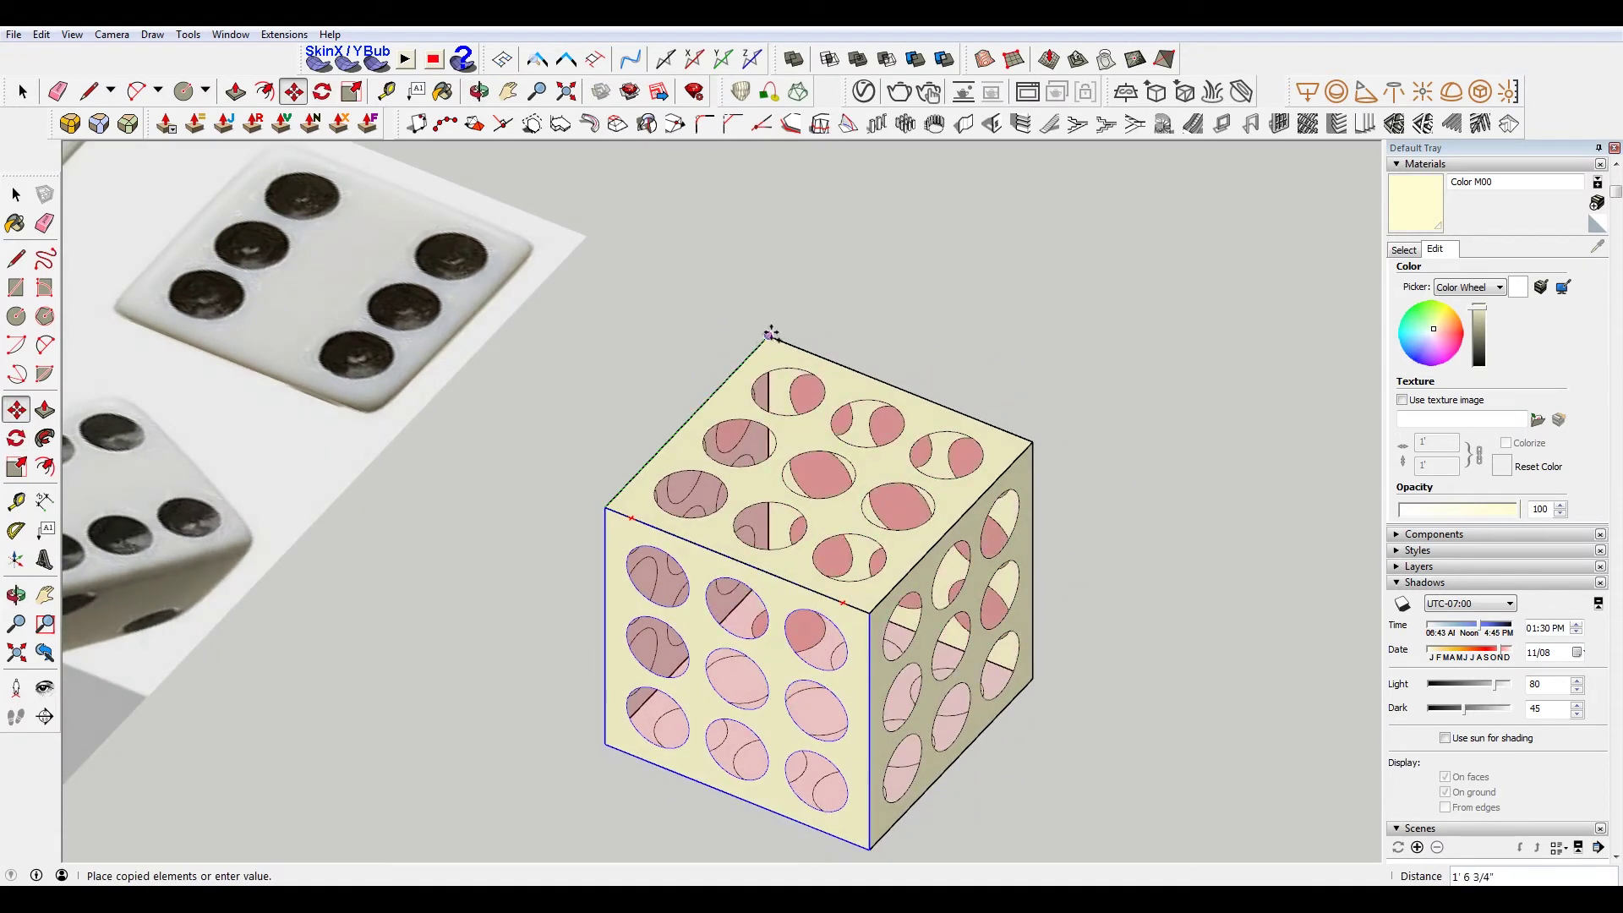
Orbit around the cube to inspect its front and top
left_click(767, 335)
mouse_move(955, 402)
middle_mouse_down()
mouse_move(351, 427)
mouse_move(778, 616)
middle_mouse_up()
right_click(783, 616)
mouse_move(847, 565)
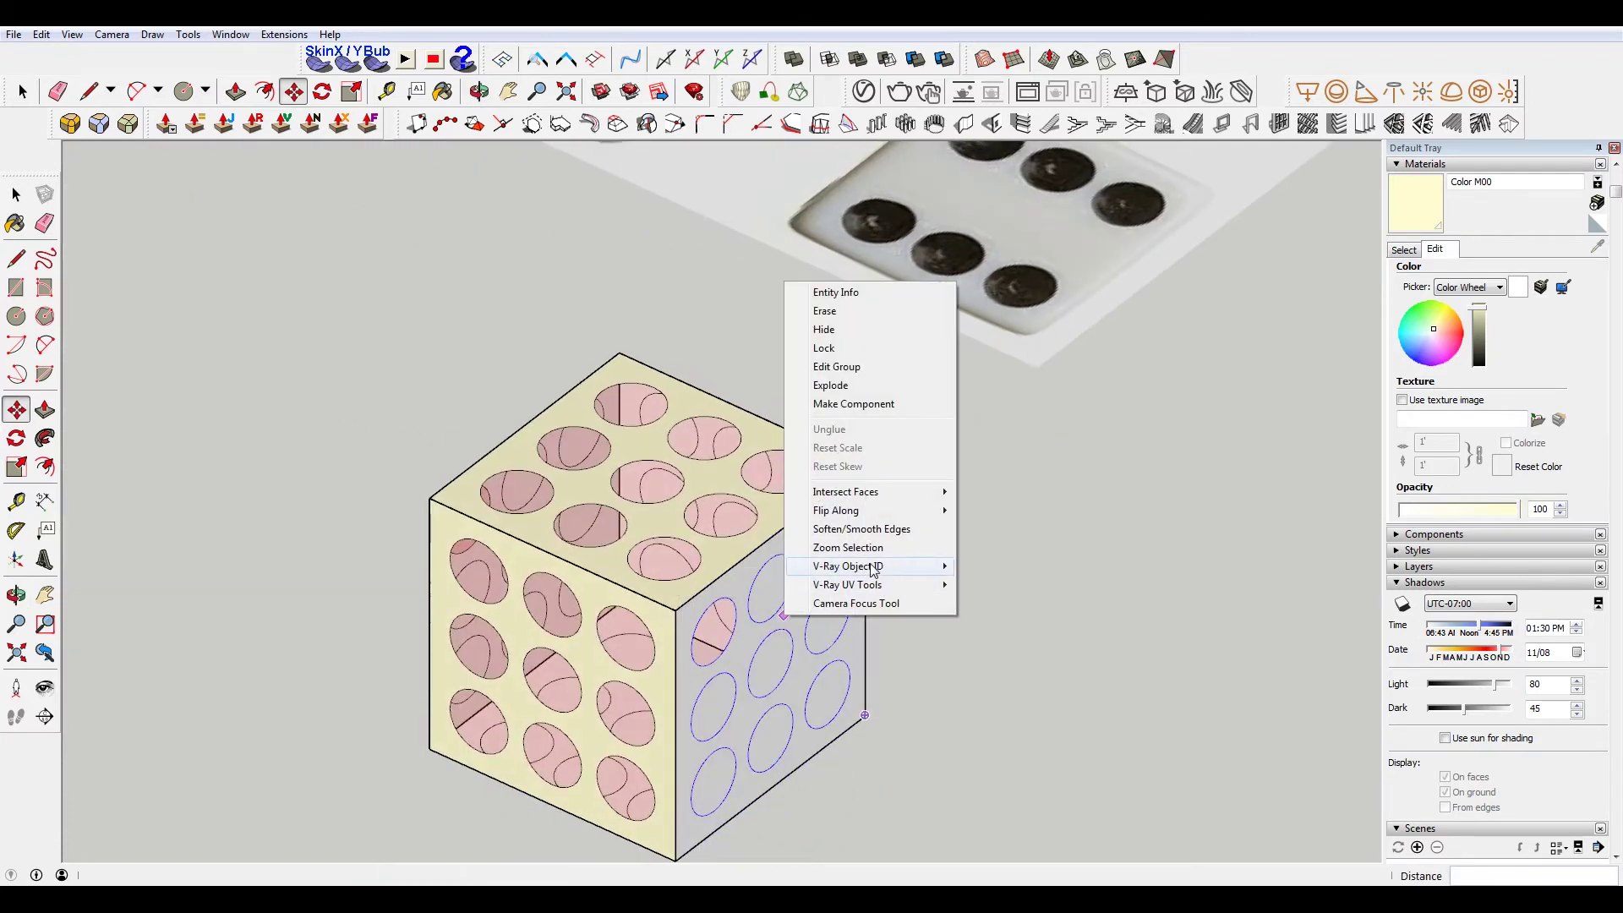
key("Escape")
key("o")
mouse_move(926, 532)
left_mouse_down()
mouse_move(1244, 289)
mouse_move(1085, 266)
left_mouse_up()
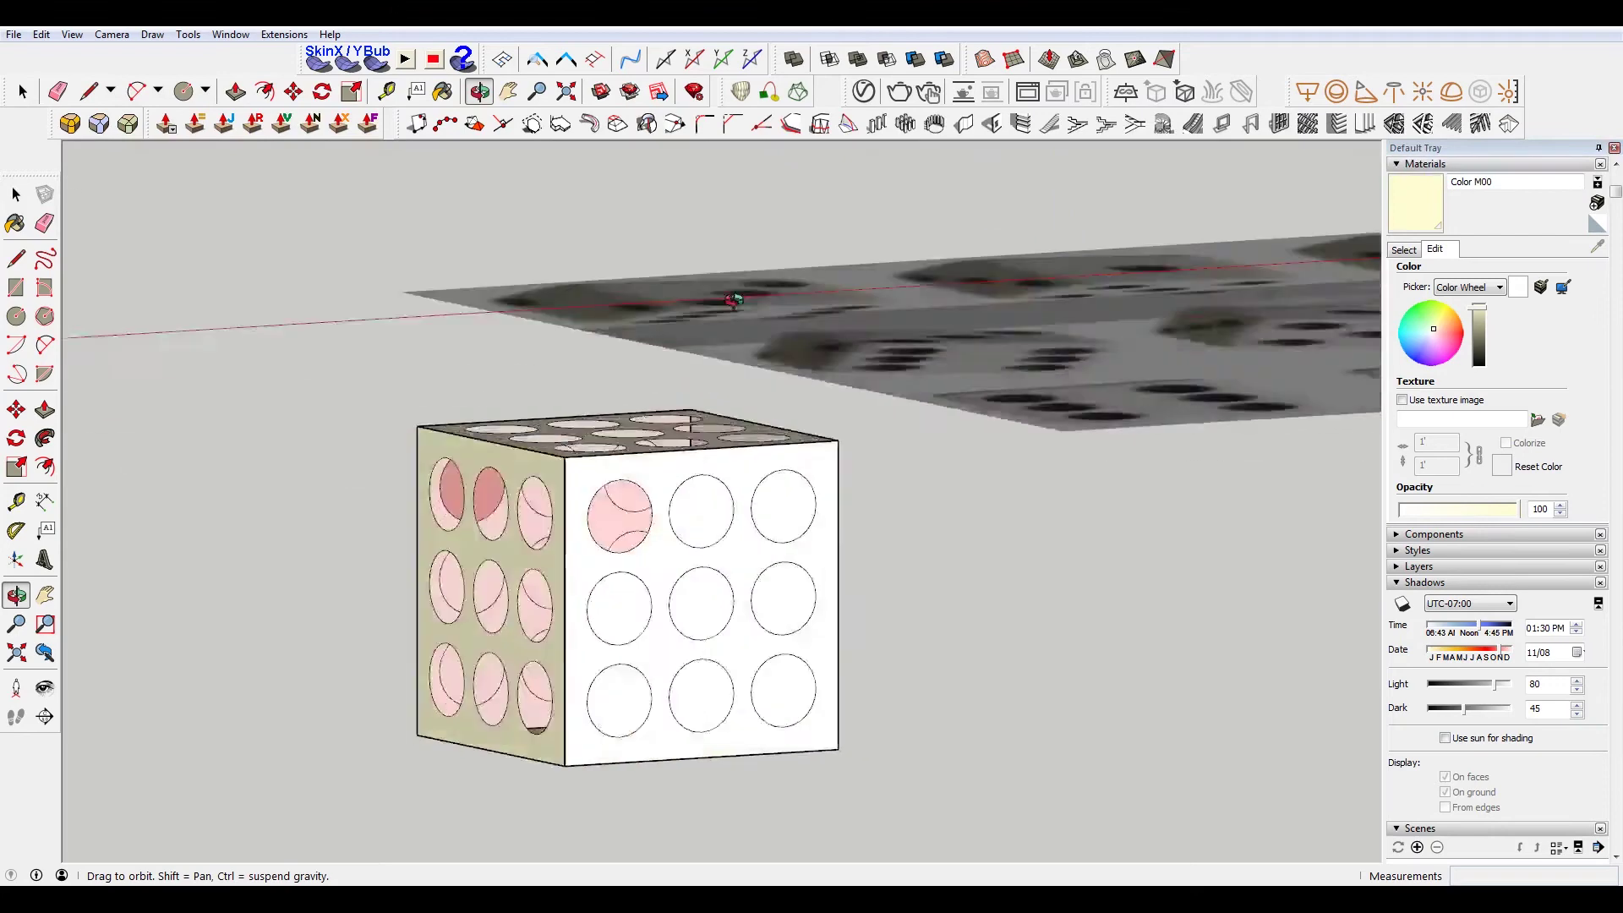
mouse_move(1085, 267)
middle_mouse_down()
mouse_move(791, 558)
mouse_move(1291, 602)
middle_mouse_up()
key("space")
scroll(1025, 453, "up", 2)
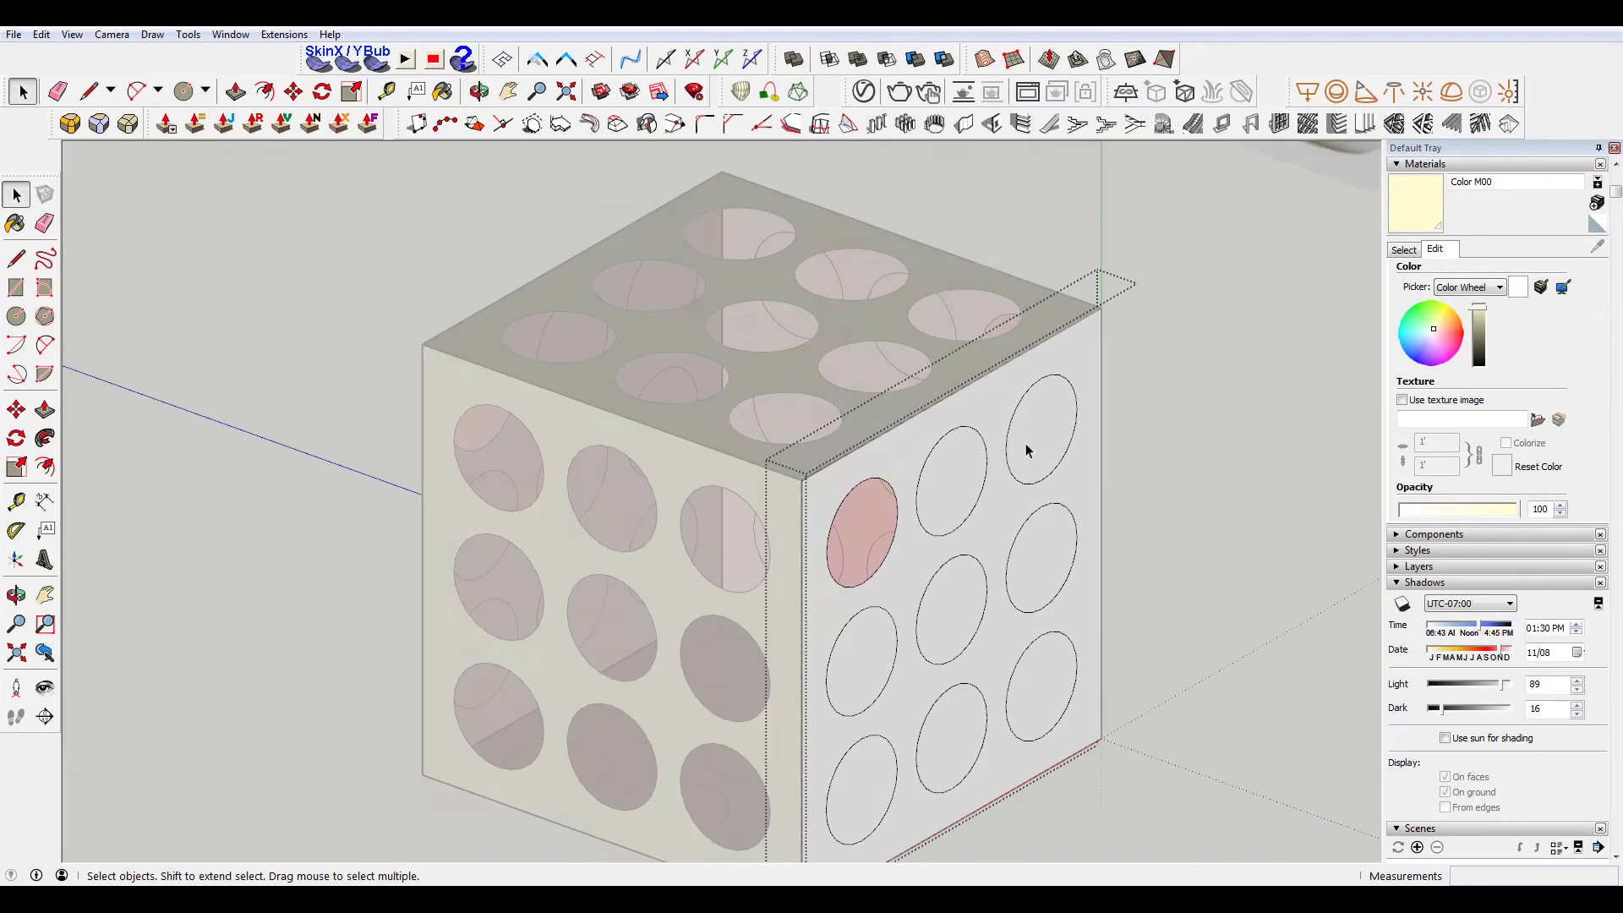
Pull the wrong-facing side panel out and turn it 180 degrees
left_click(862, 477)
key("m")
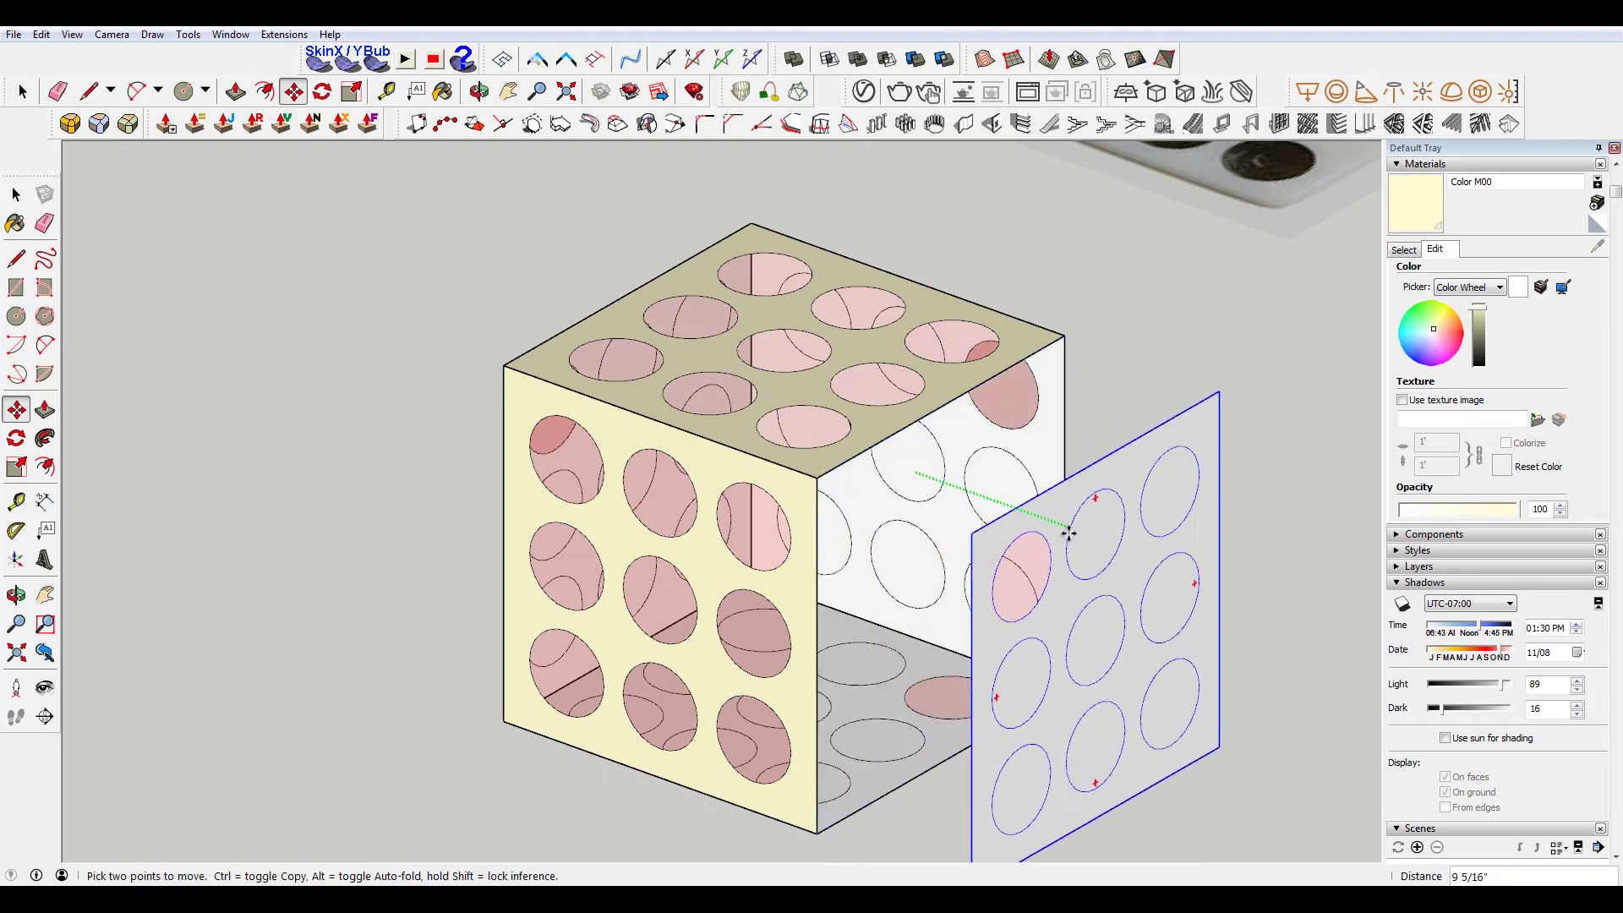
left_click(1090, 494)
middle_click_drag(1090, 495, 1229, 383)
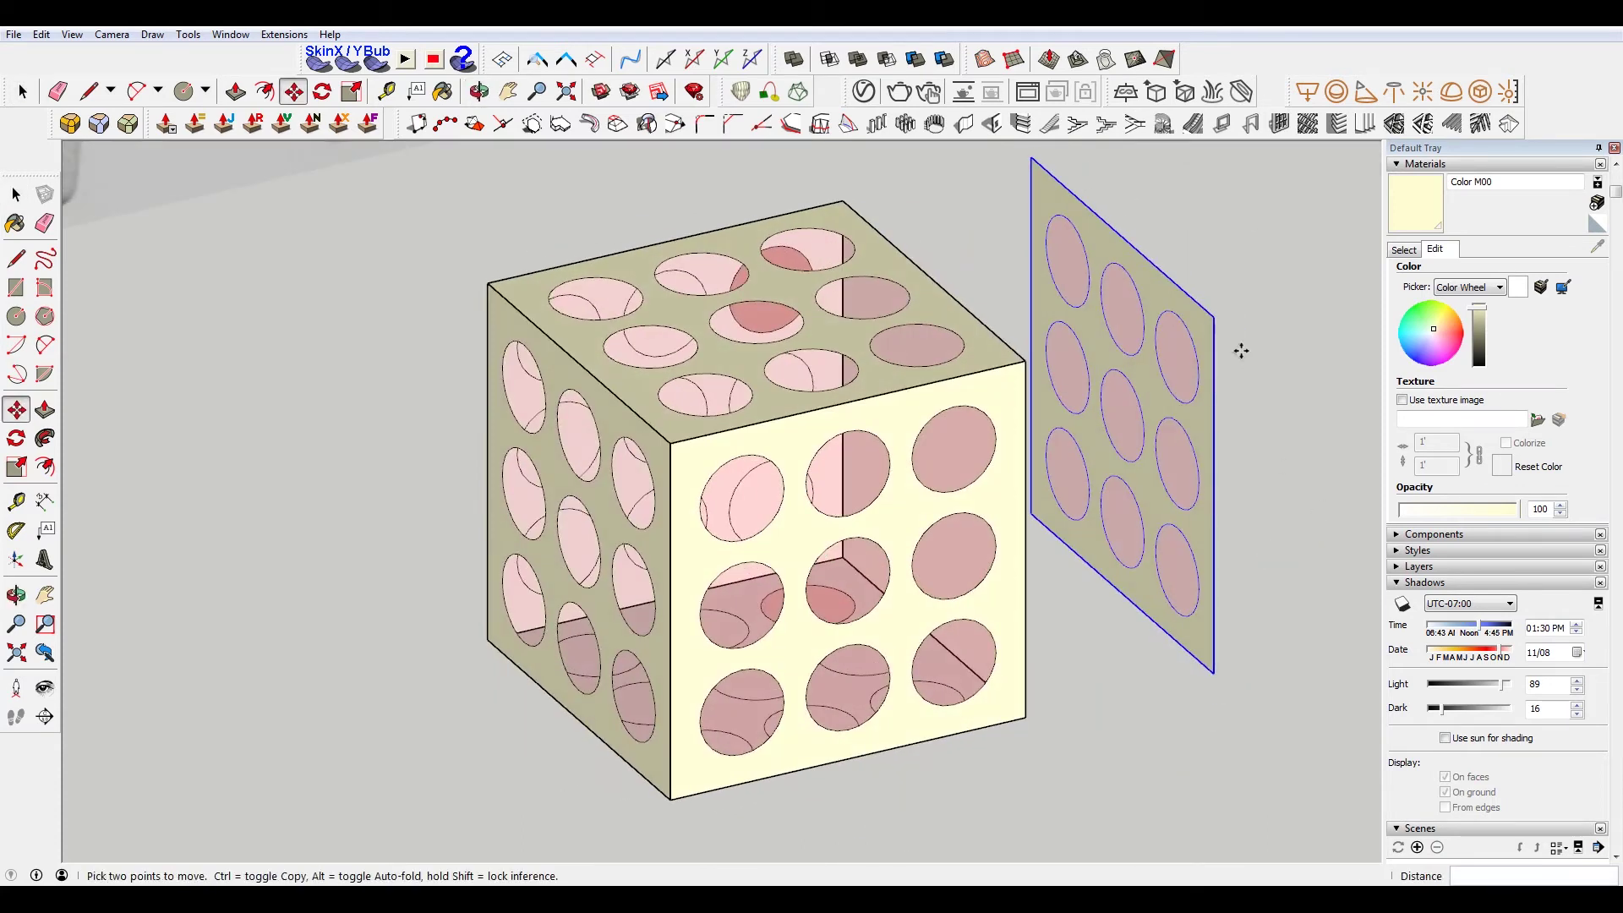
key("q")
left_click(1122, 238)
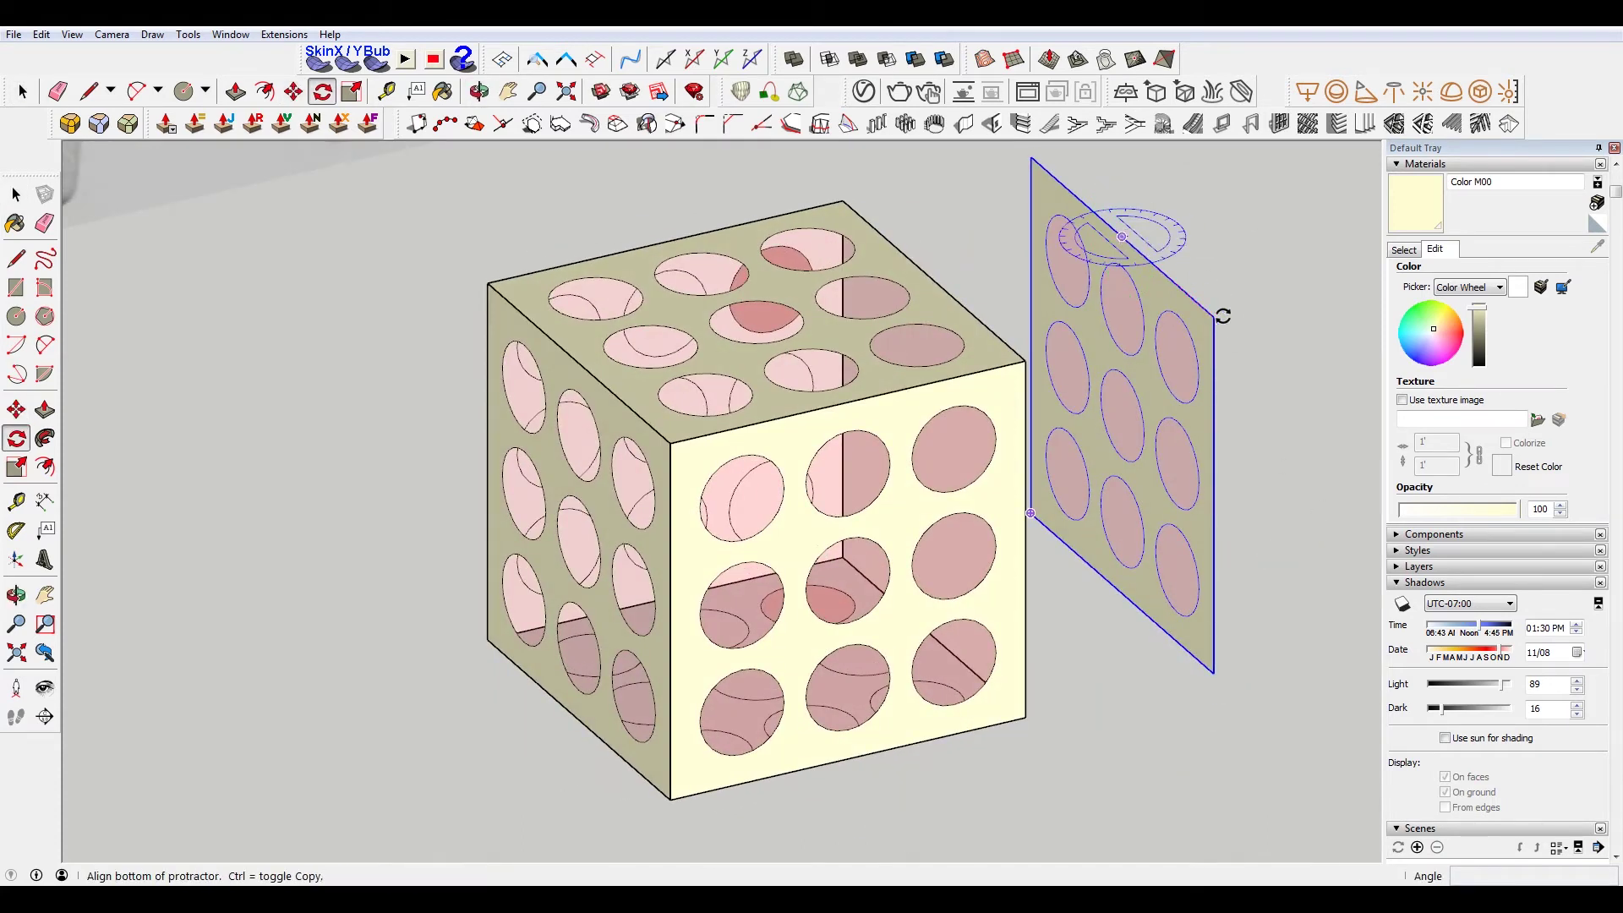
left_click(1220, 317)
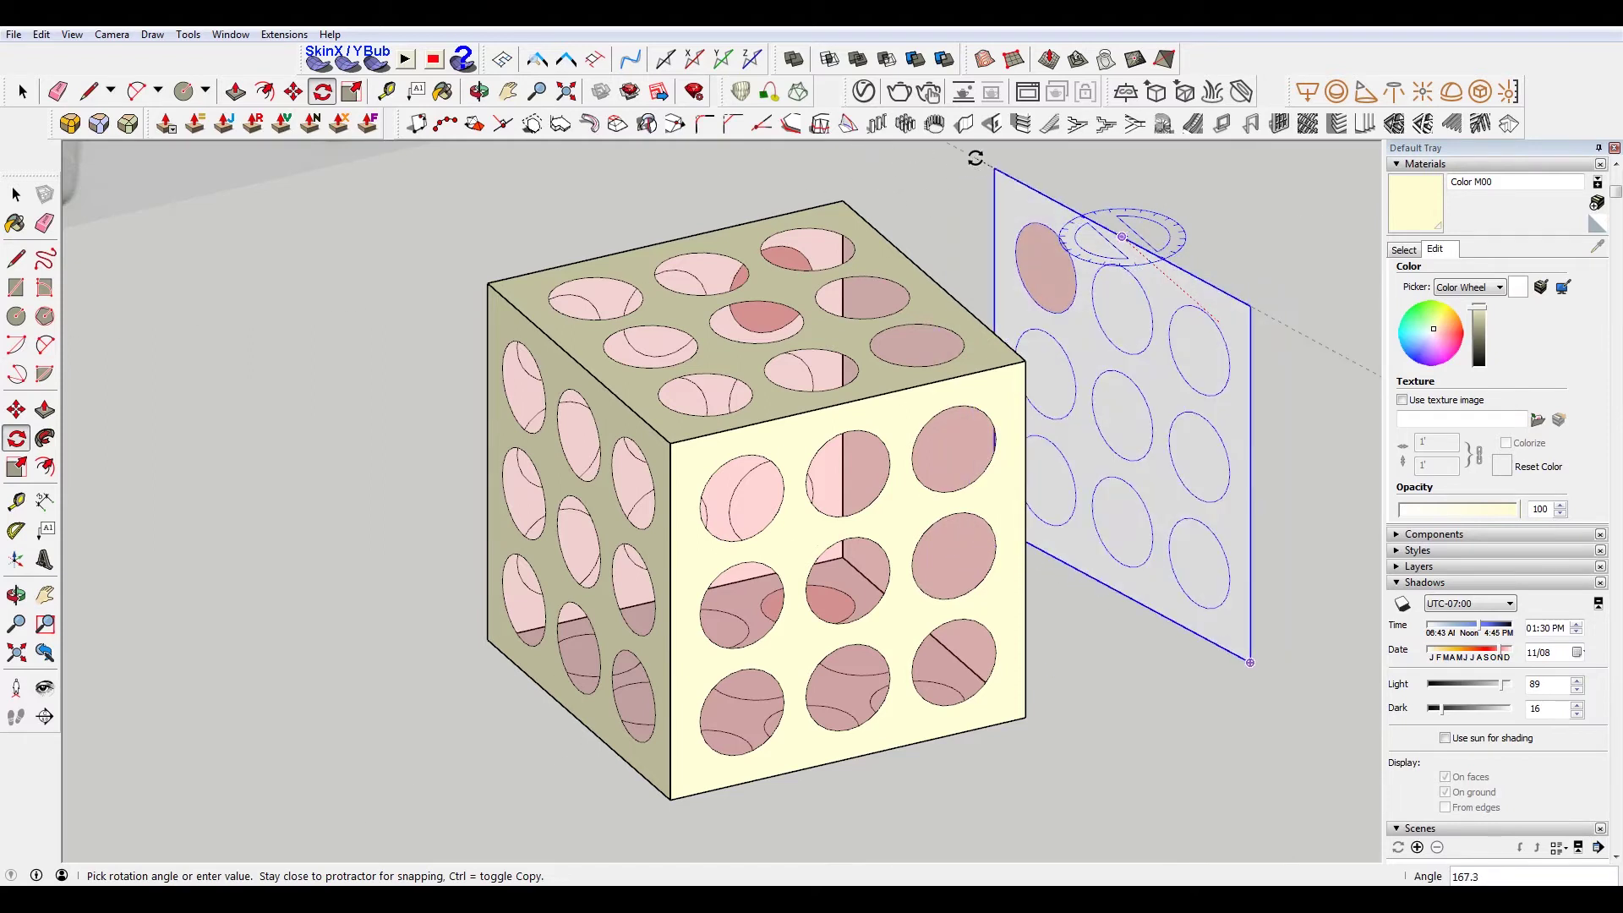
type("180")
key("Return")
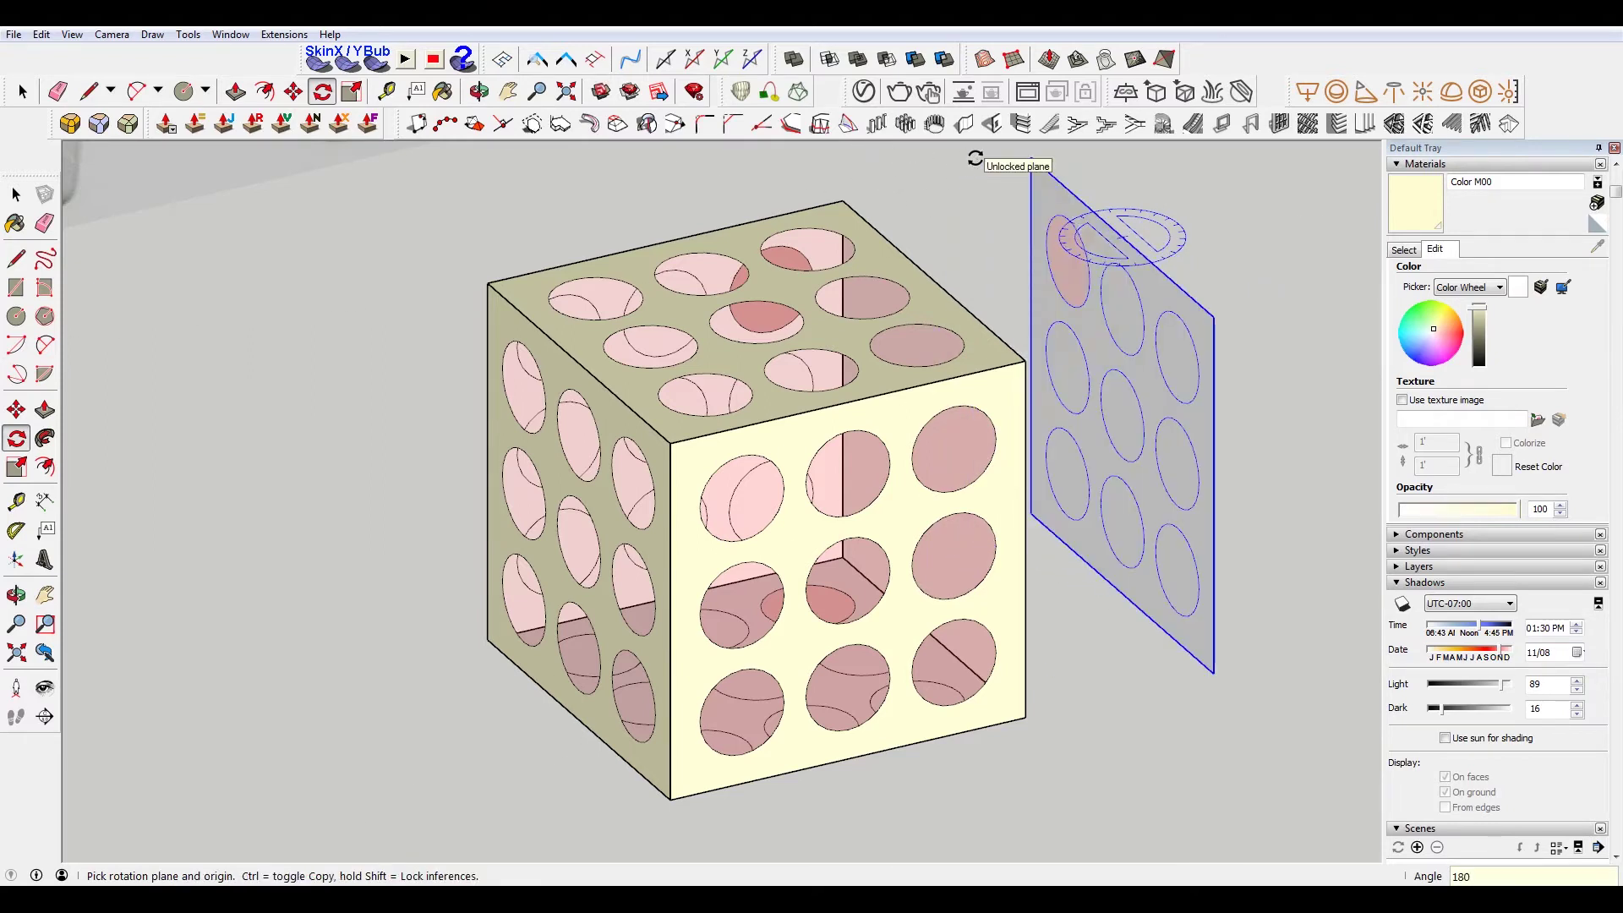
Move the flipped panel back onto the cube's corner
key("m")
left_click_drag(1215, 321, 1024, 364)
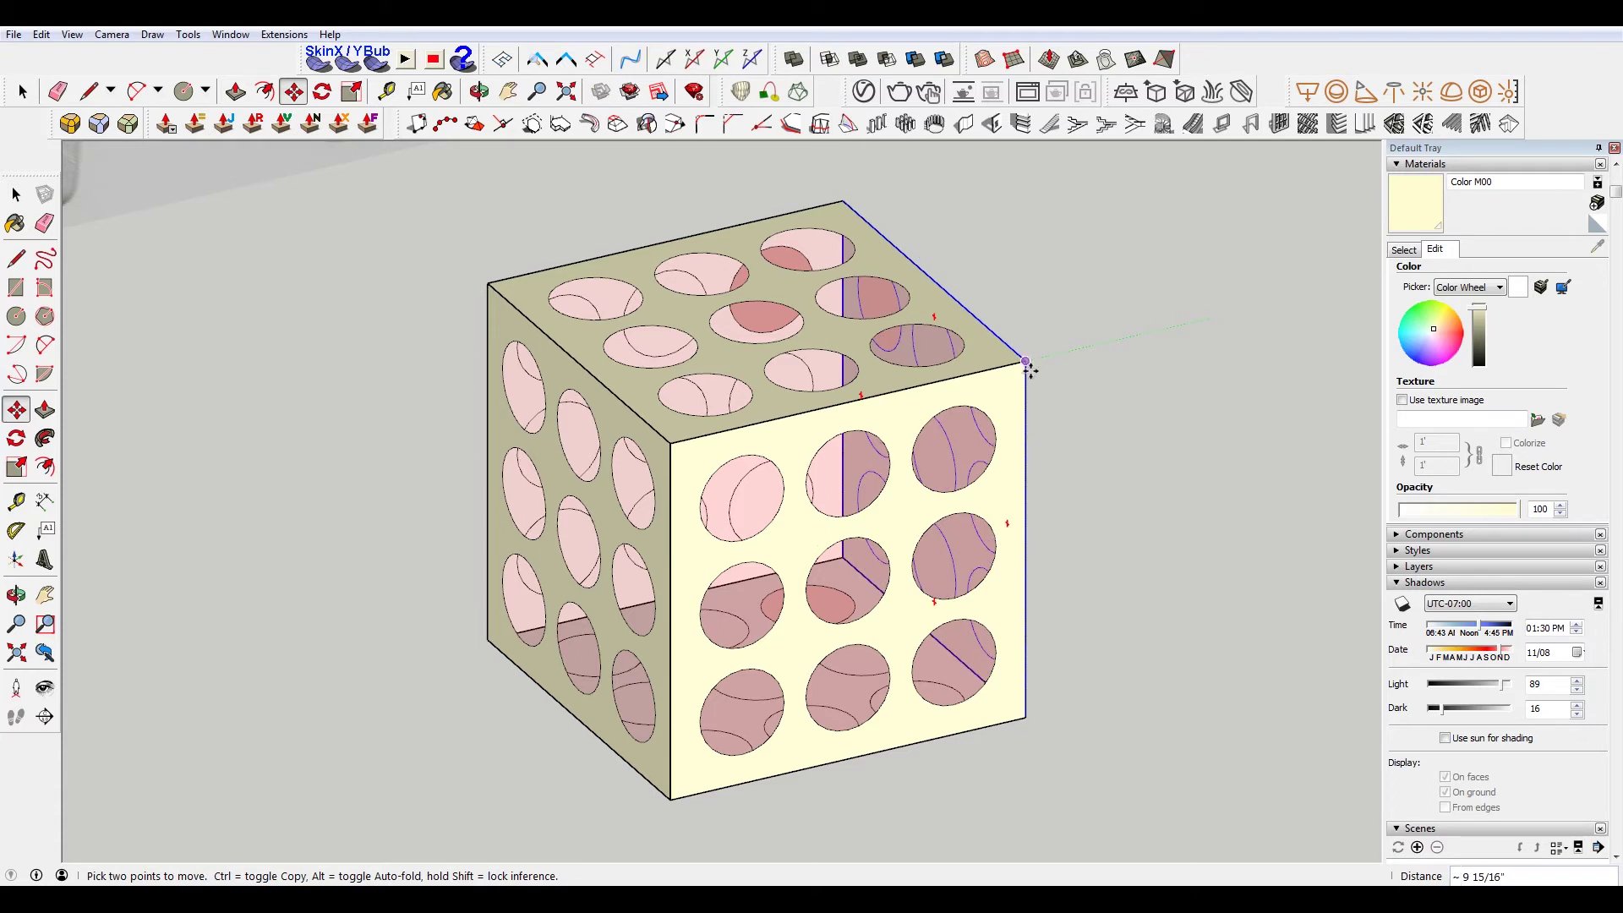
key("space")
mouse_move(1025, 362)
middle_mouse_down()
mouse_move(1162, 417)
mouse_move(811, 460)
mouse_move(862, 439)
mouse_move(1406, 454)
middle_mouse_up()
scroll(812, 461, "down", 3)
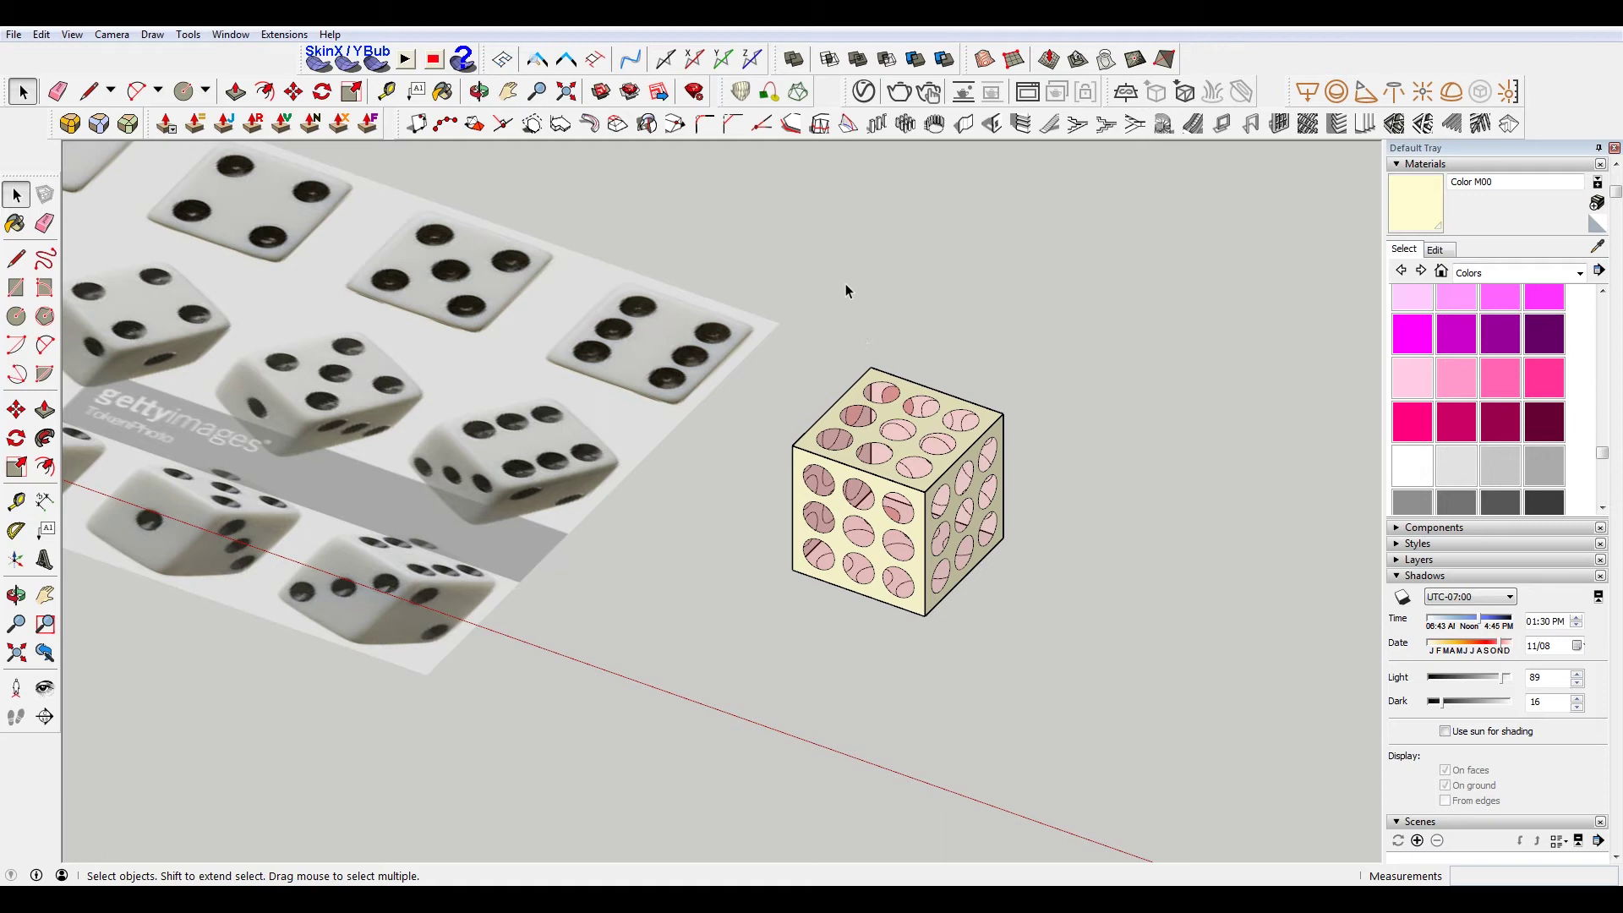
scroll(806, 543, "up", 2)
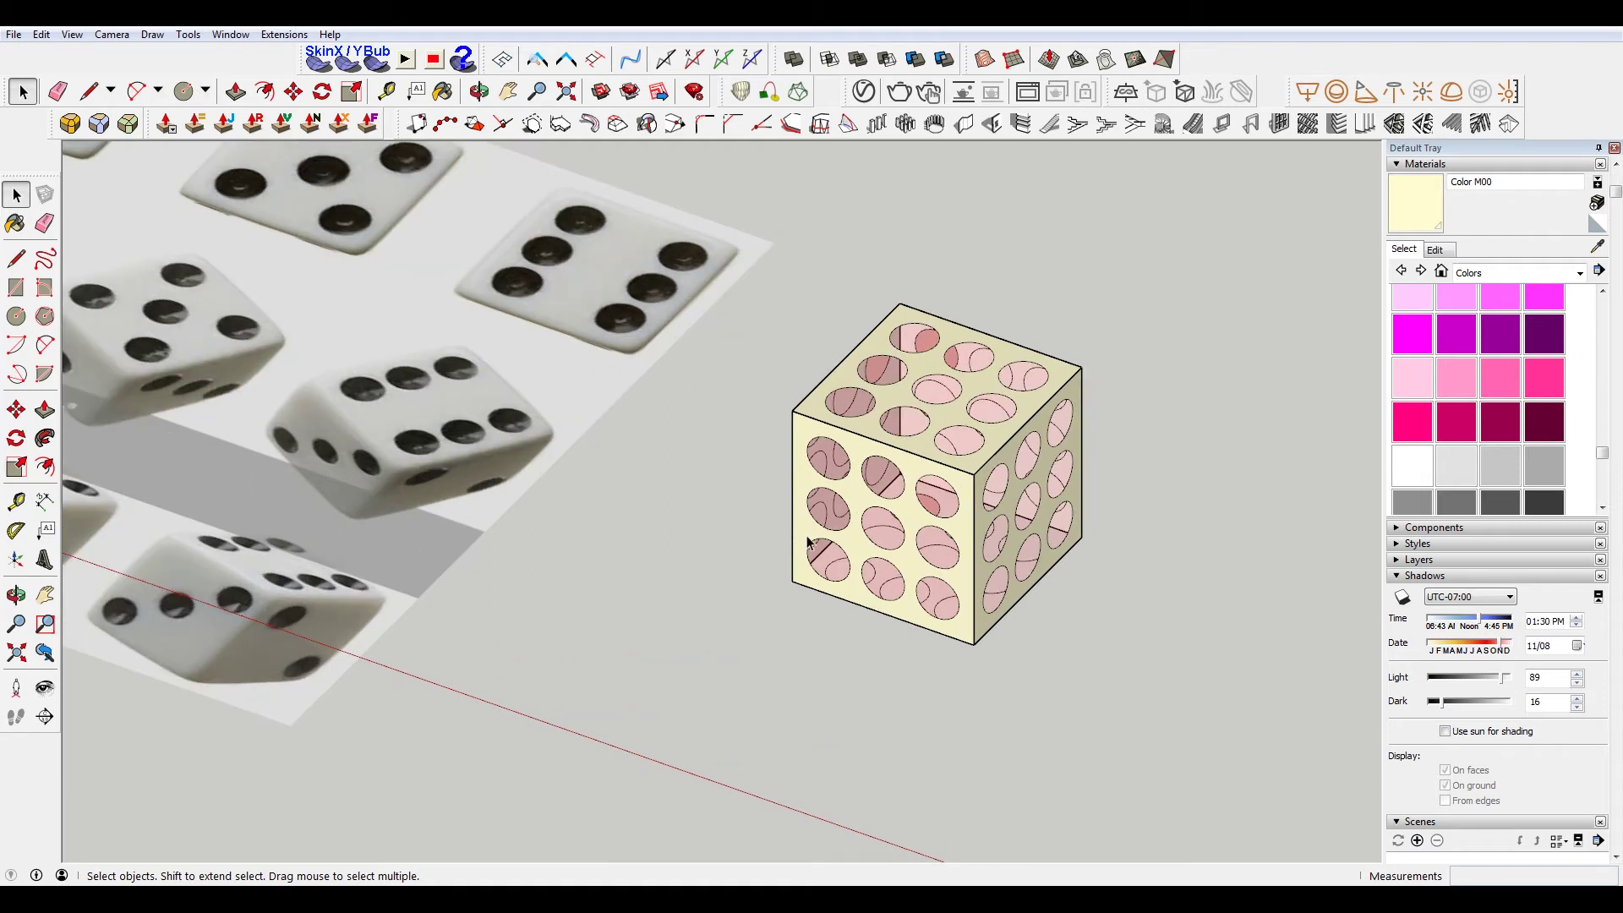
Orbit around the perforated cube and select its front face
mouse_move(806, 543)
middle_mouse_down()
mouse_move(1080, 392)
mouse_move(834, 489)
mouse_move(824, 512)
middle_mouse_up()
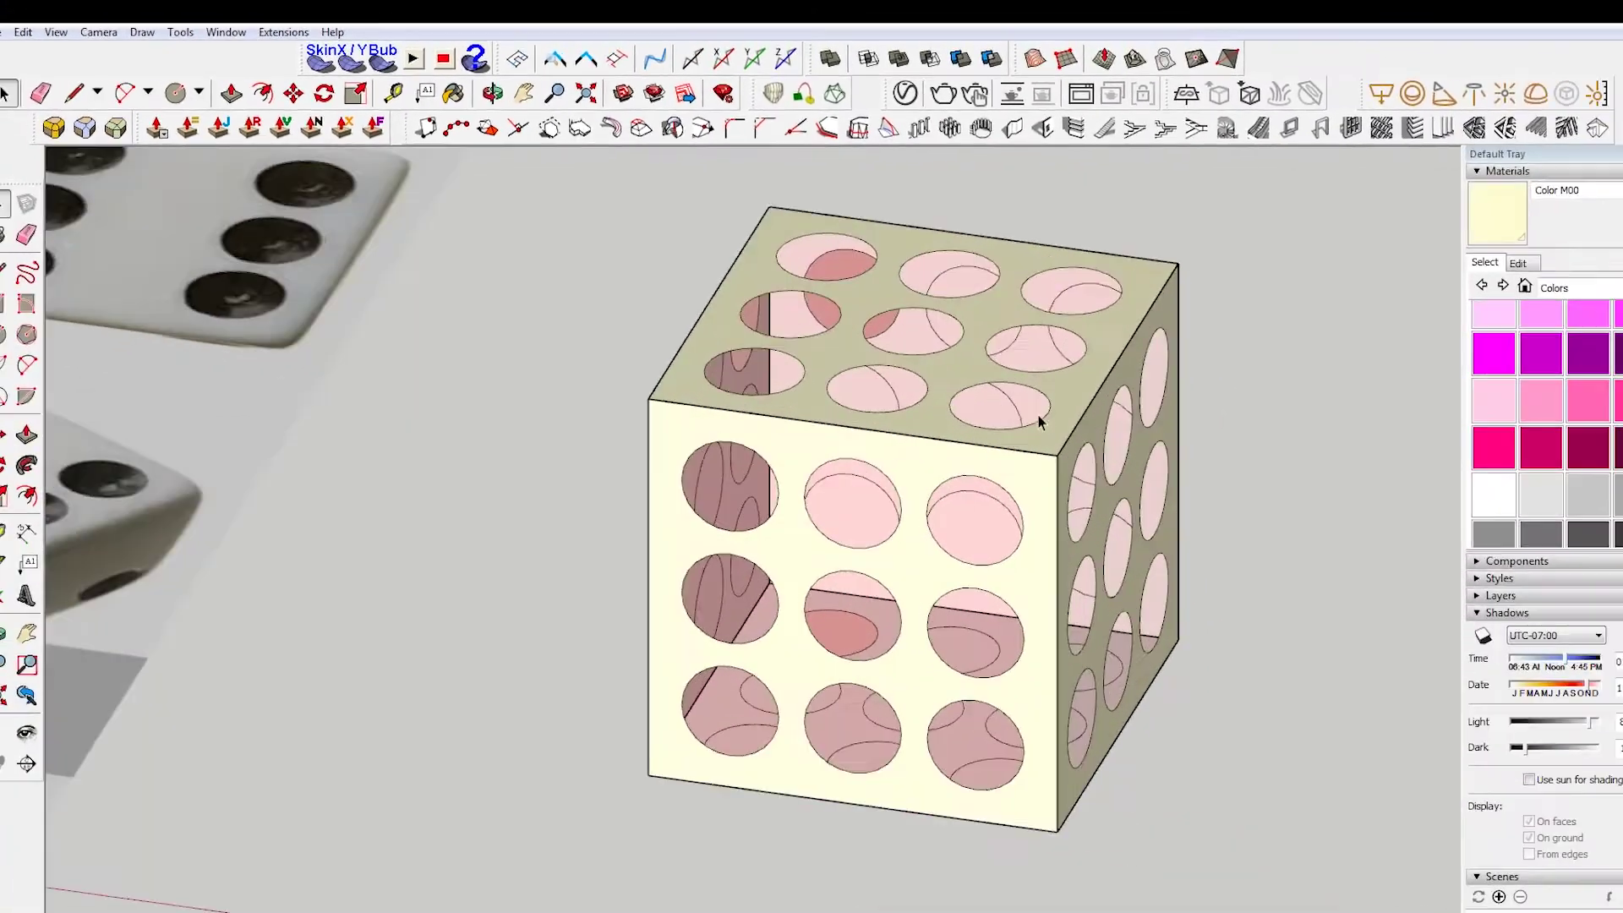
left_click(960, 390)
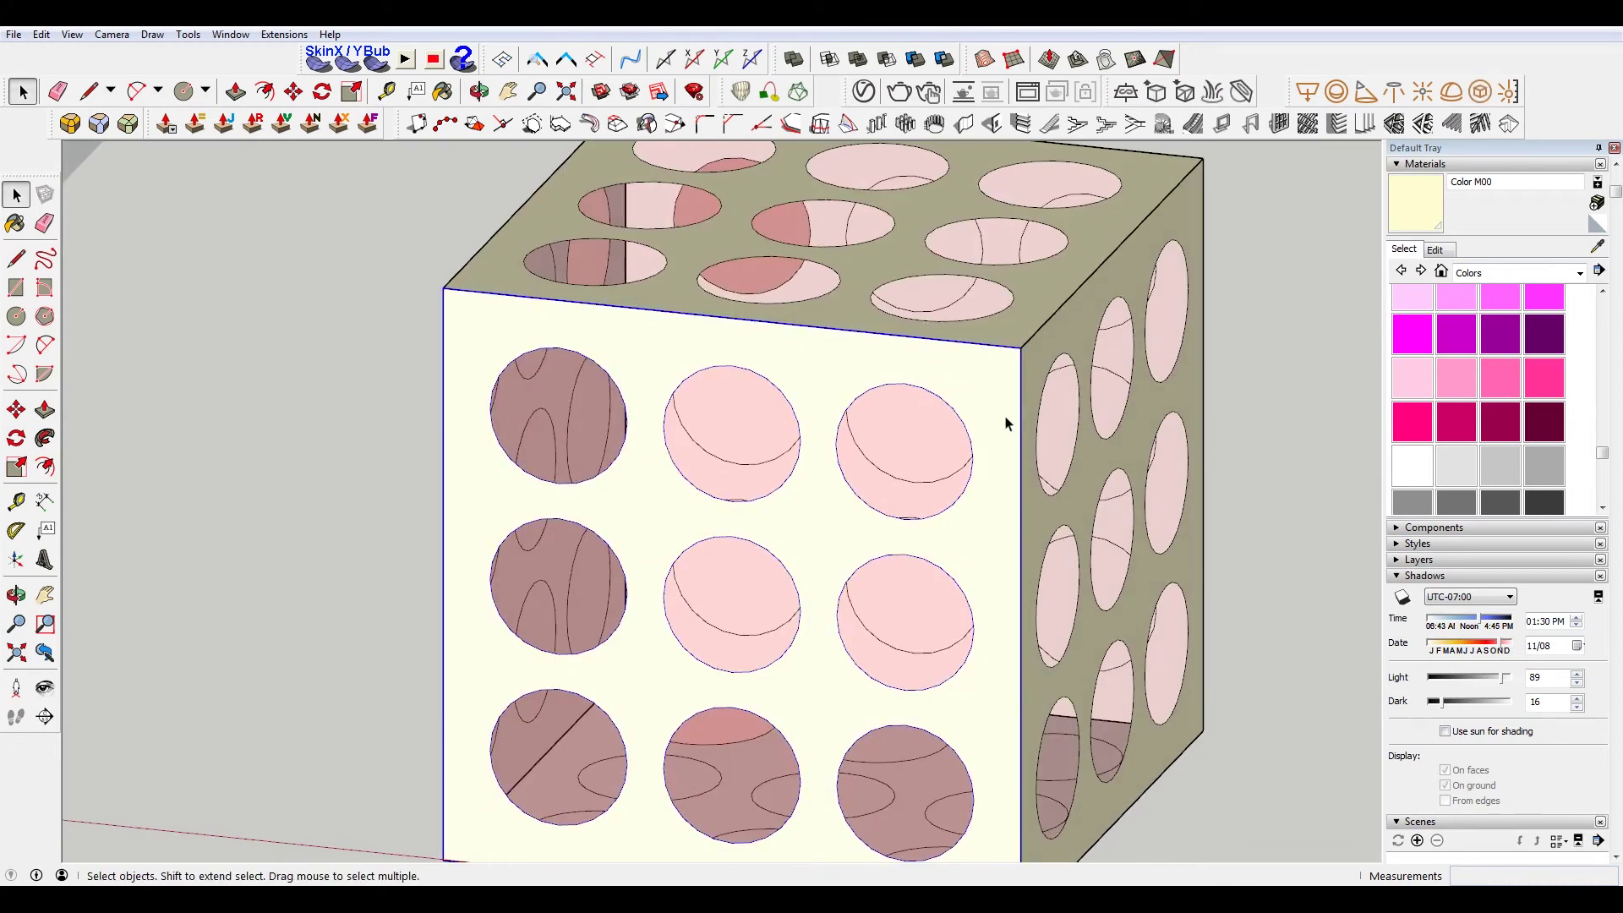
Trace a pit-sized circle with a radius line over a front-face pit
key("c")
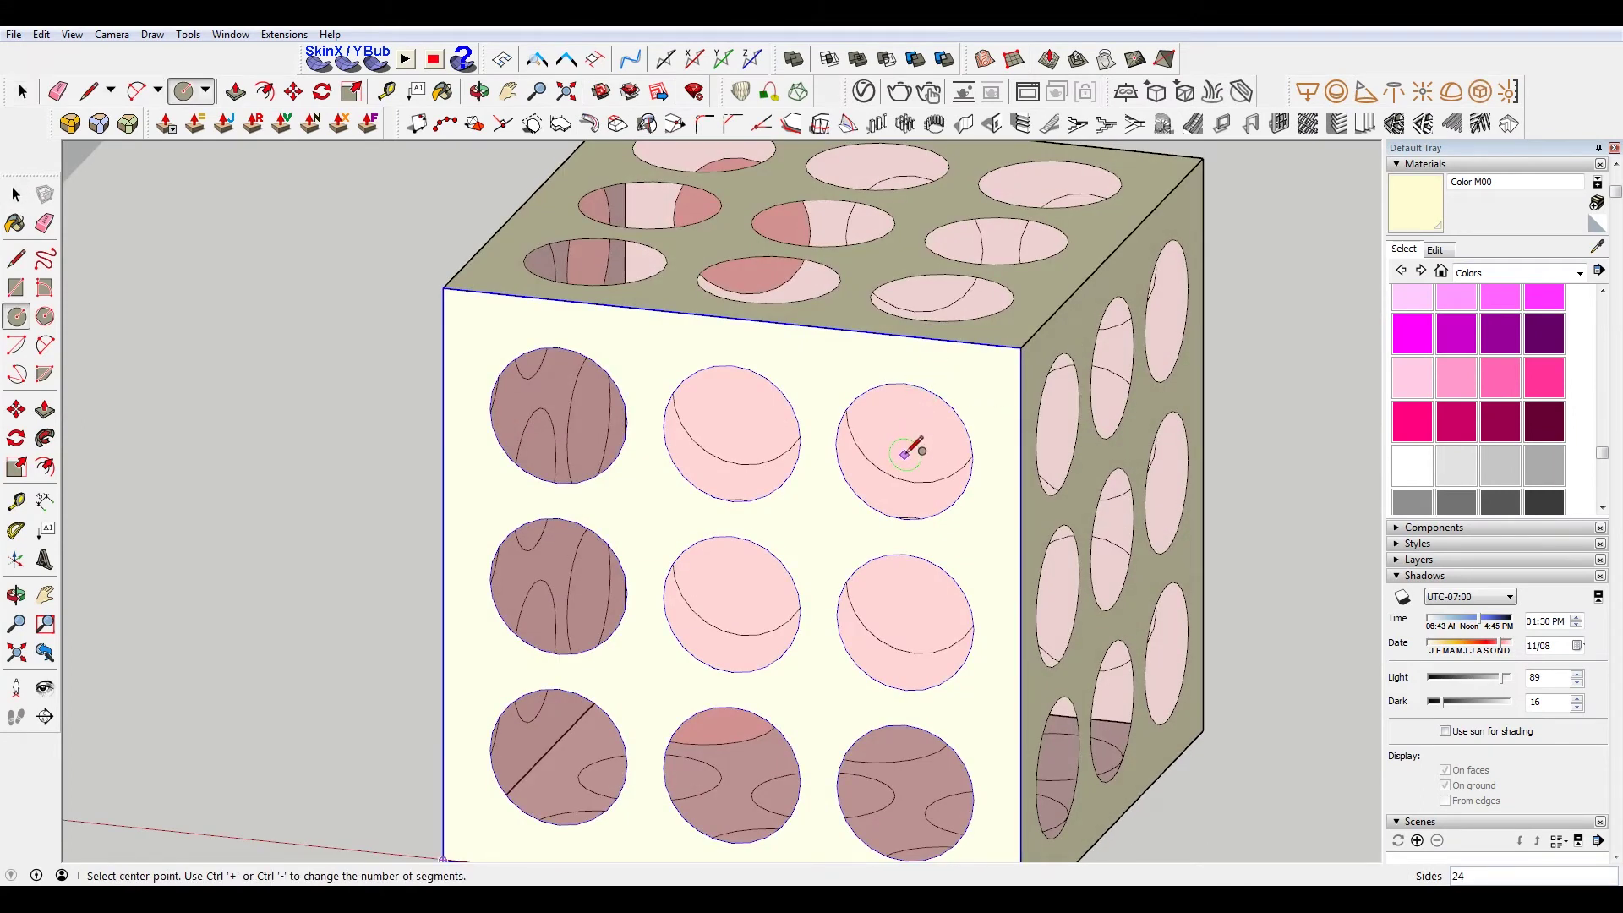
key("l")
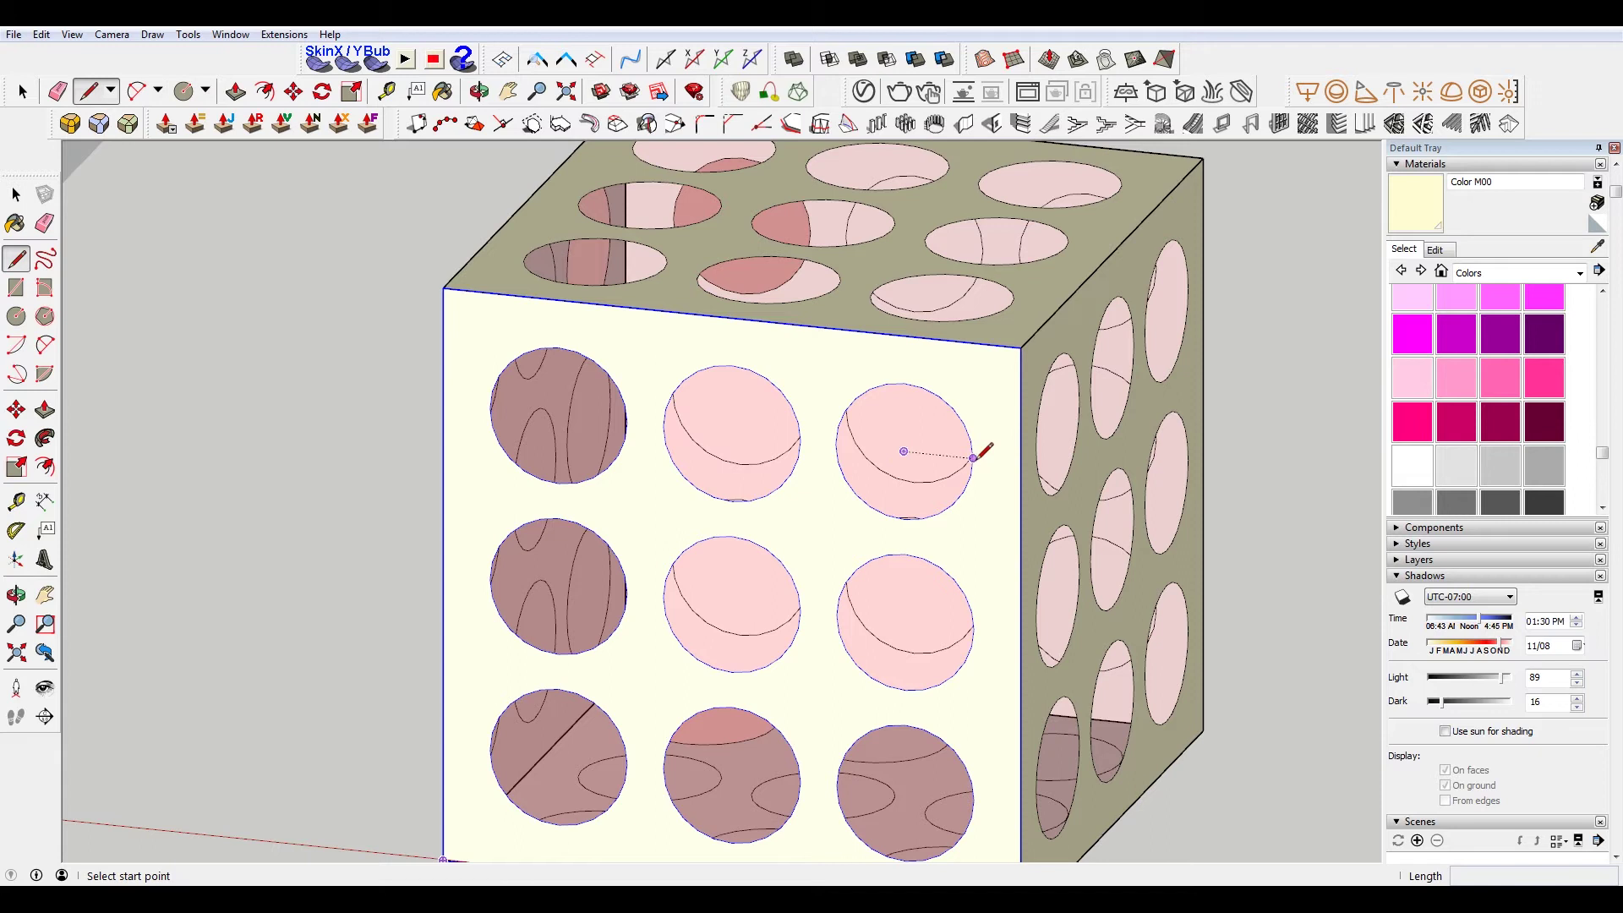
left_click(972, 458)
left_click(905, 447)
key("c")
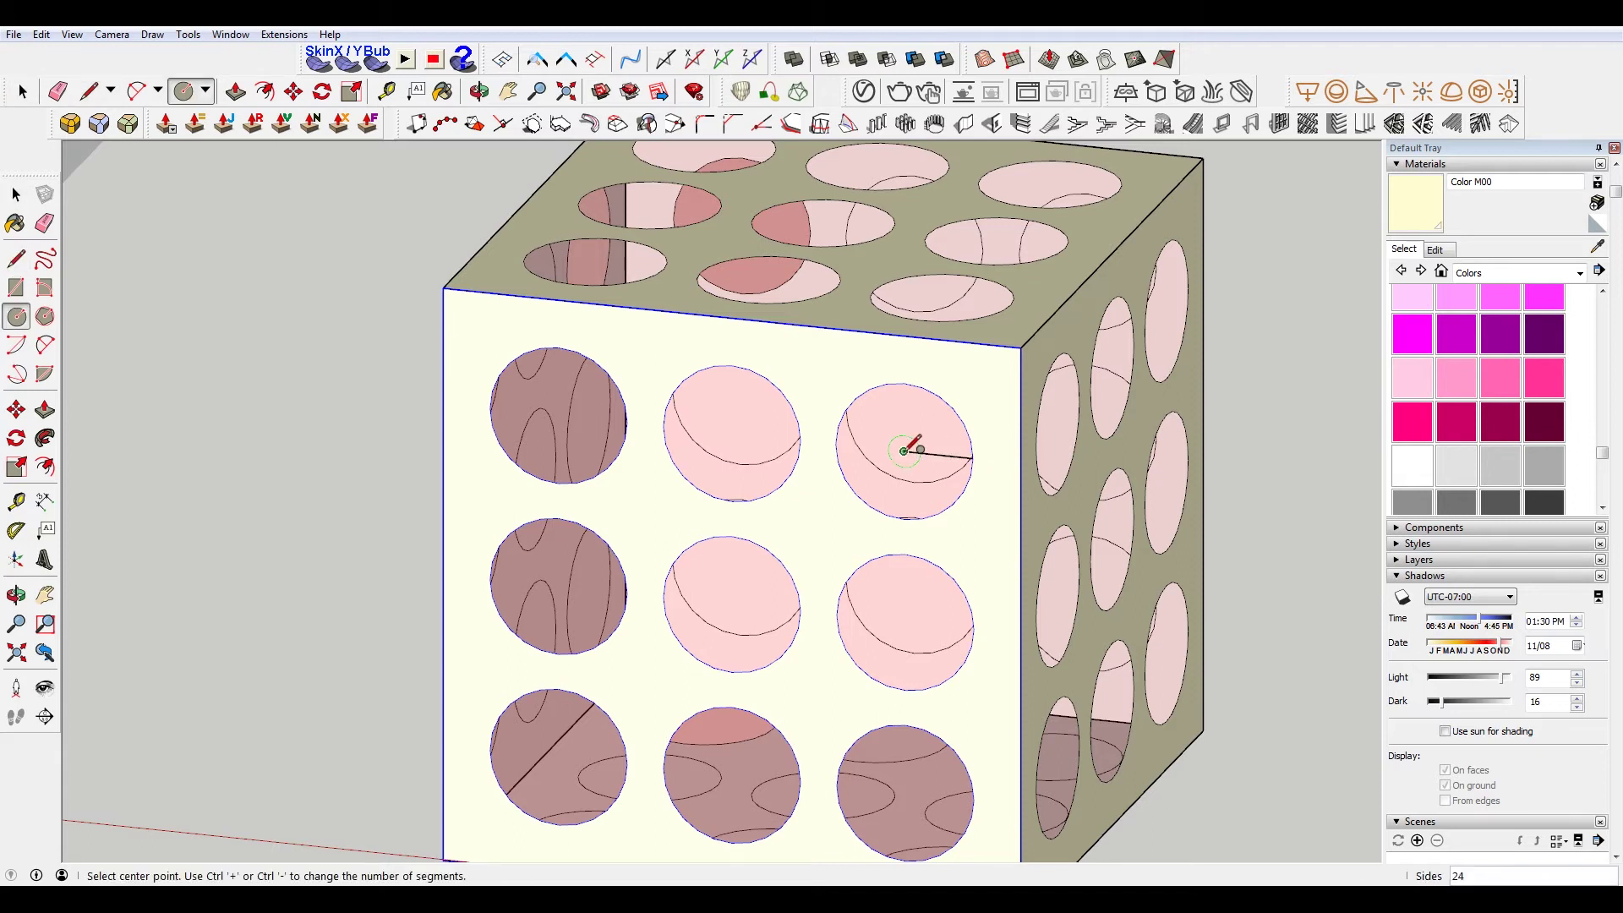
left_click(903, 452)
left_click(972, 452)
Move the new circle to the right of the cube and select its face
key("space")
left_click_drag(799, 352, 985, 525)
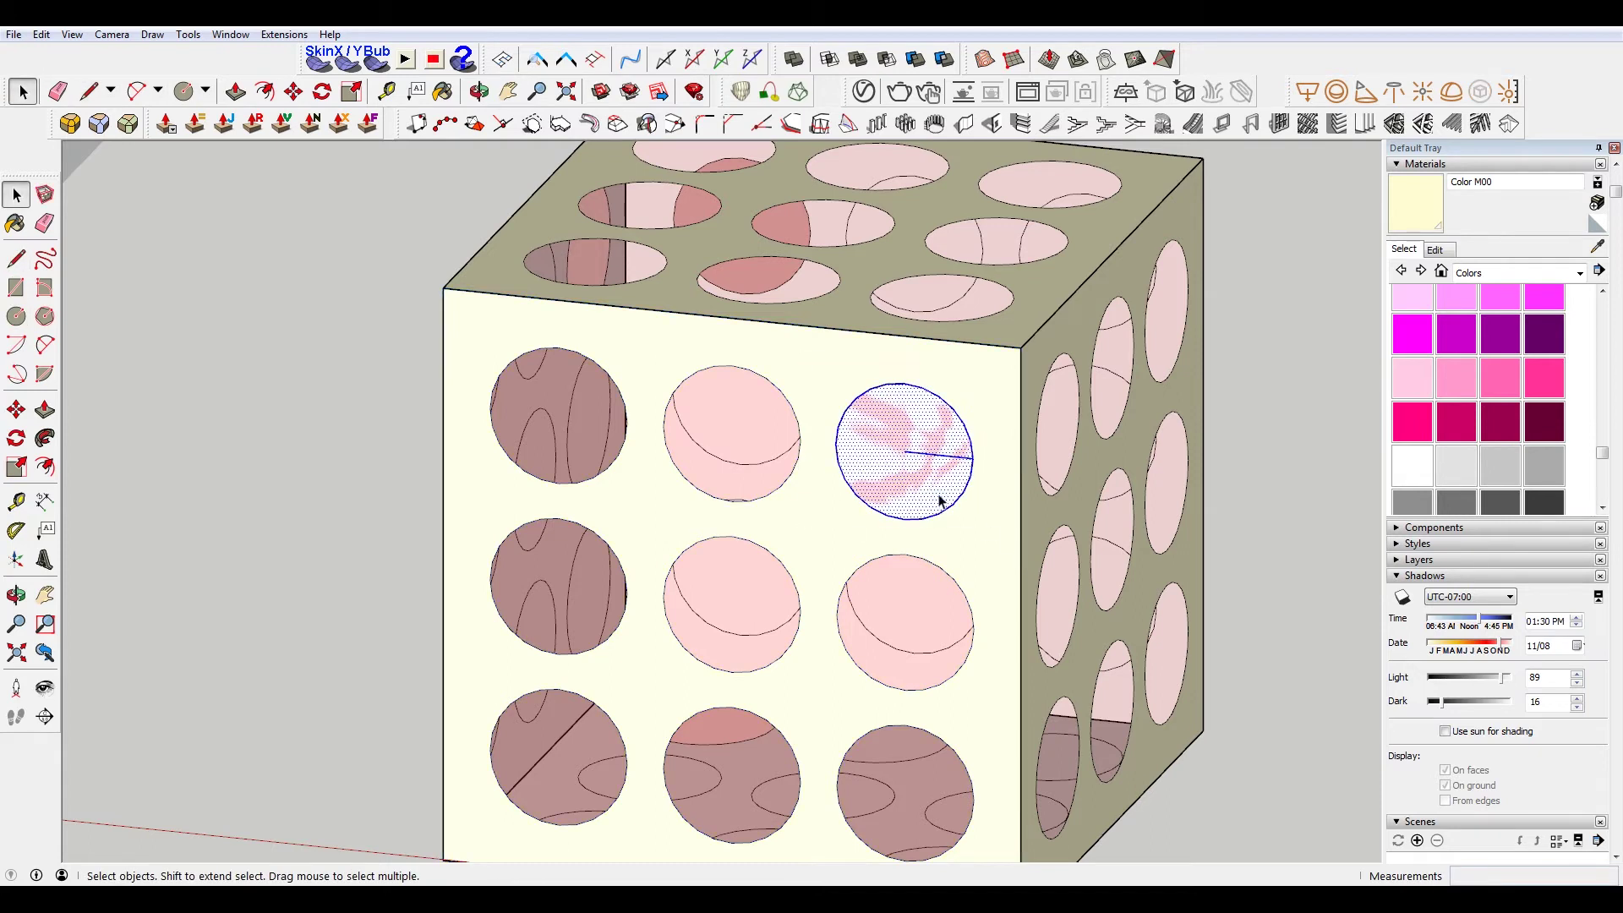
scroll(942, 499, "down", 3)
key("m")
left_click(851, 457)
left_click(1159, 495)
key("space")
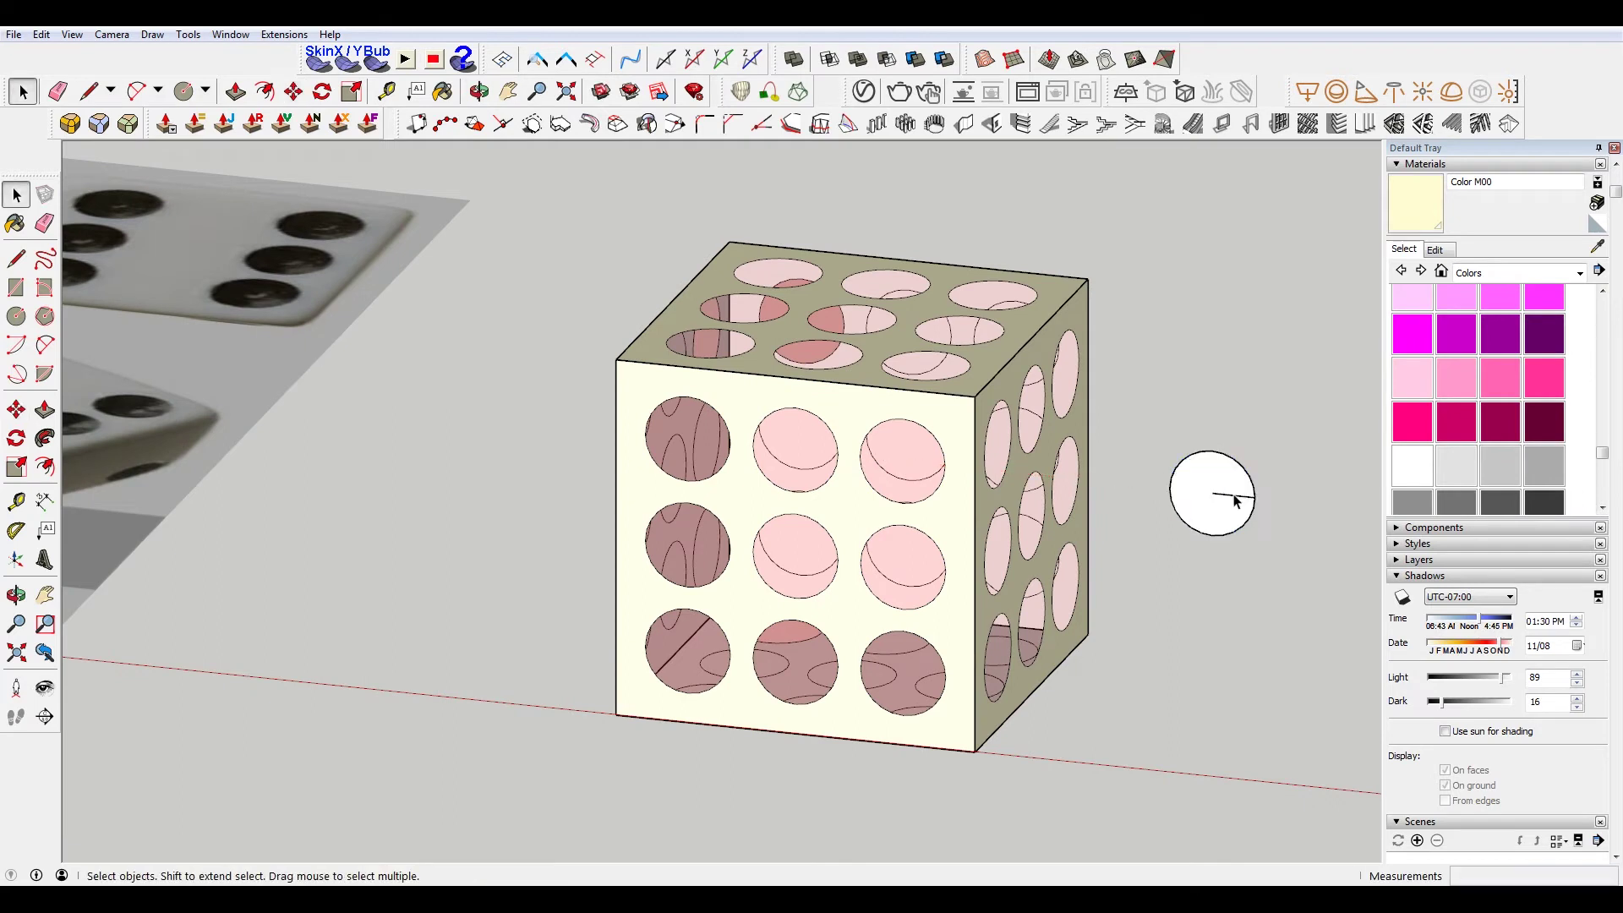
left_click(1226, 504)
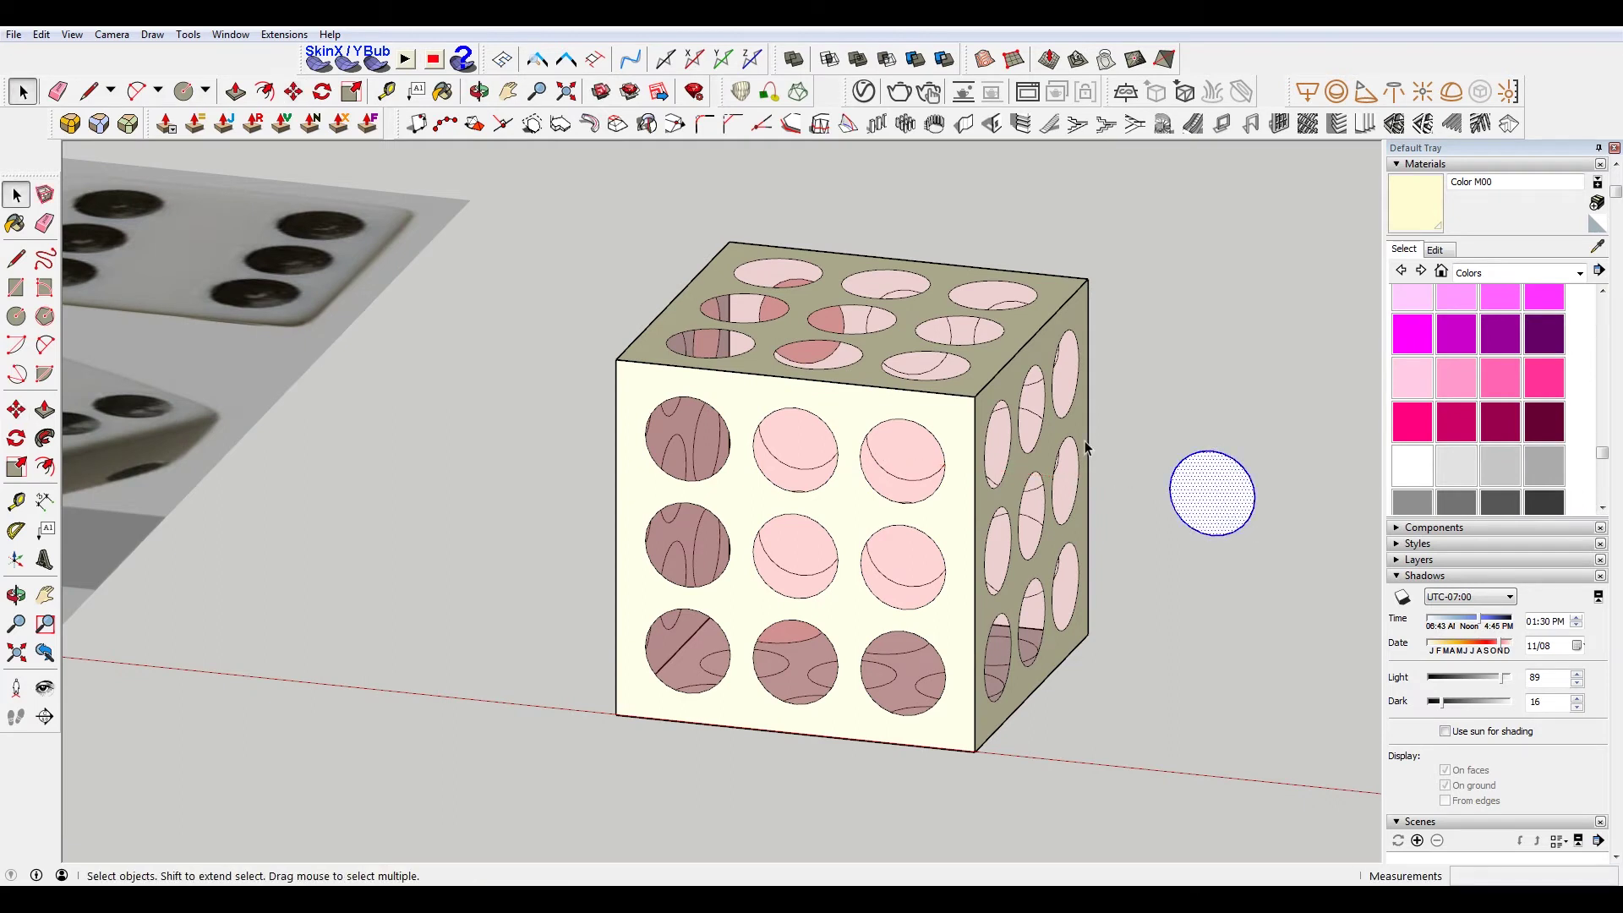
Generate a SkinX quad-mesh soap skin on the standalone circle, accepting the division
left_click(319, 59)
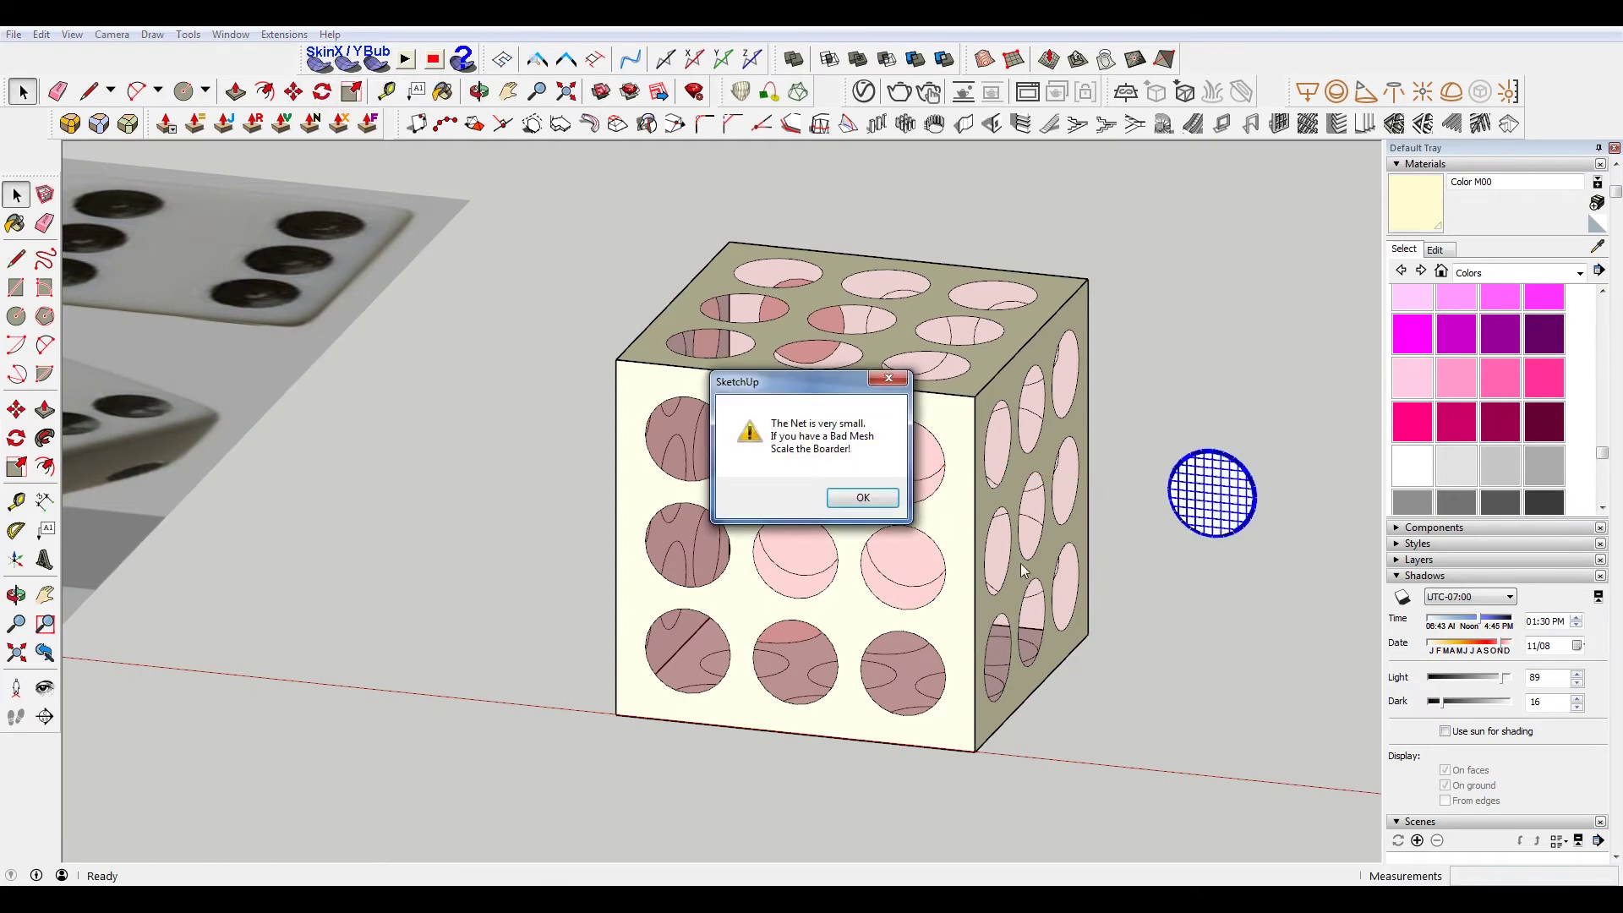
left_click(862, 498)
scroll(1262, 483, "up", 3)
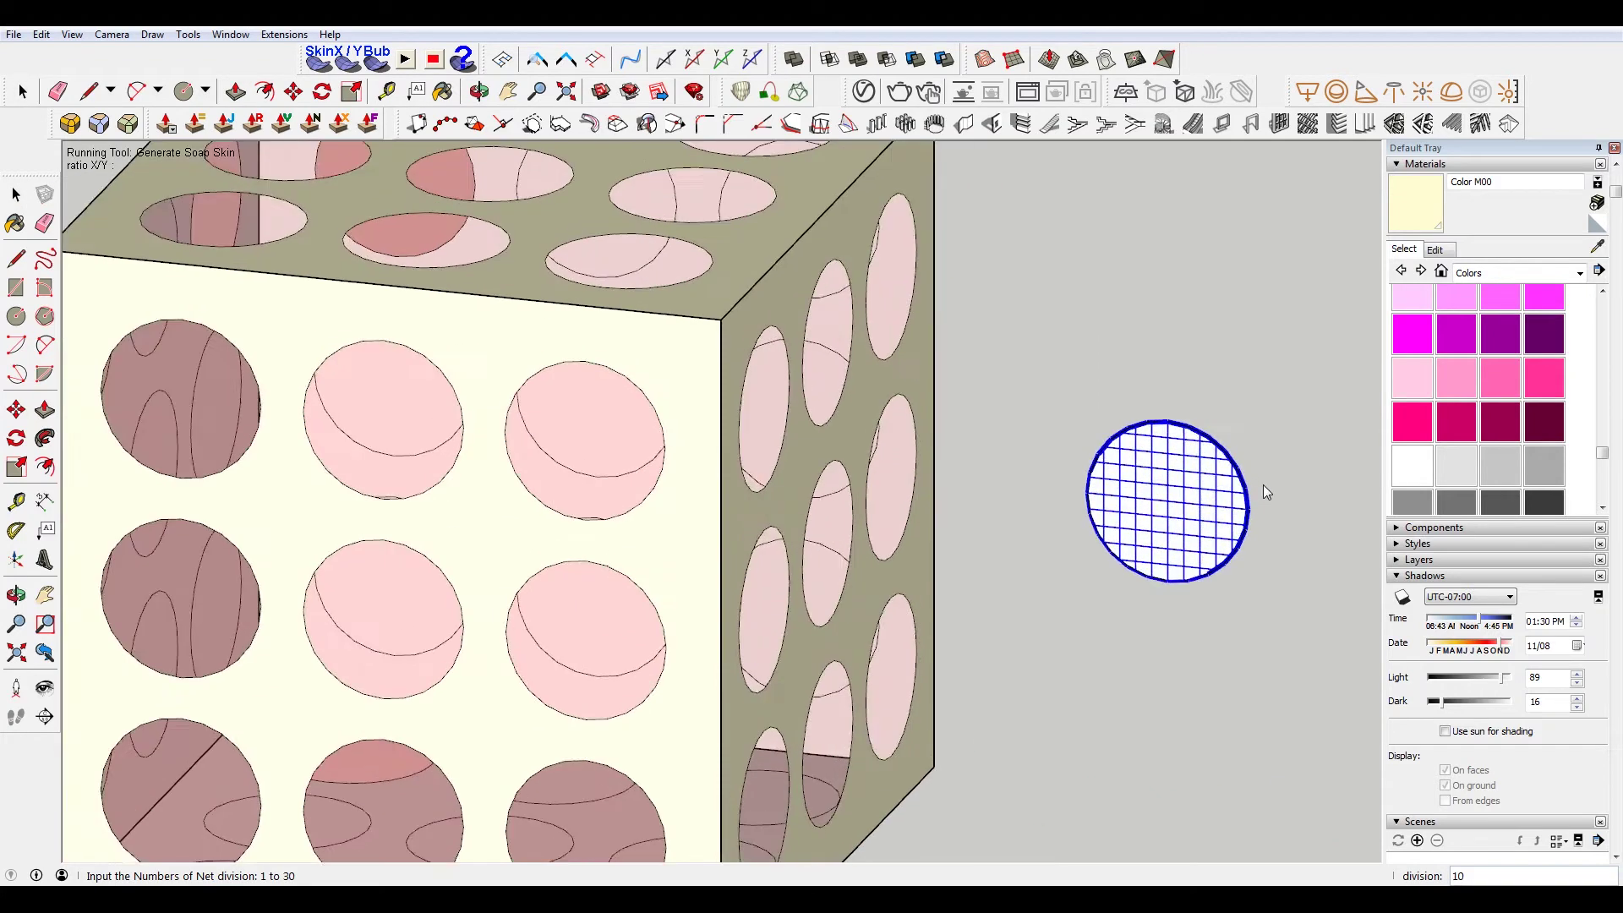
scroll(1263, 484, "up", 2)
middle_click_drag(1267, 488, 1051, 441)
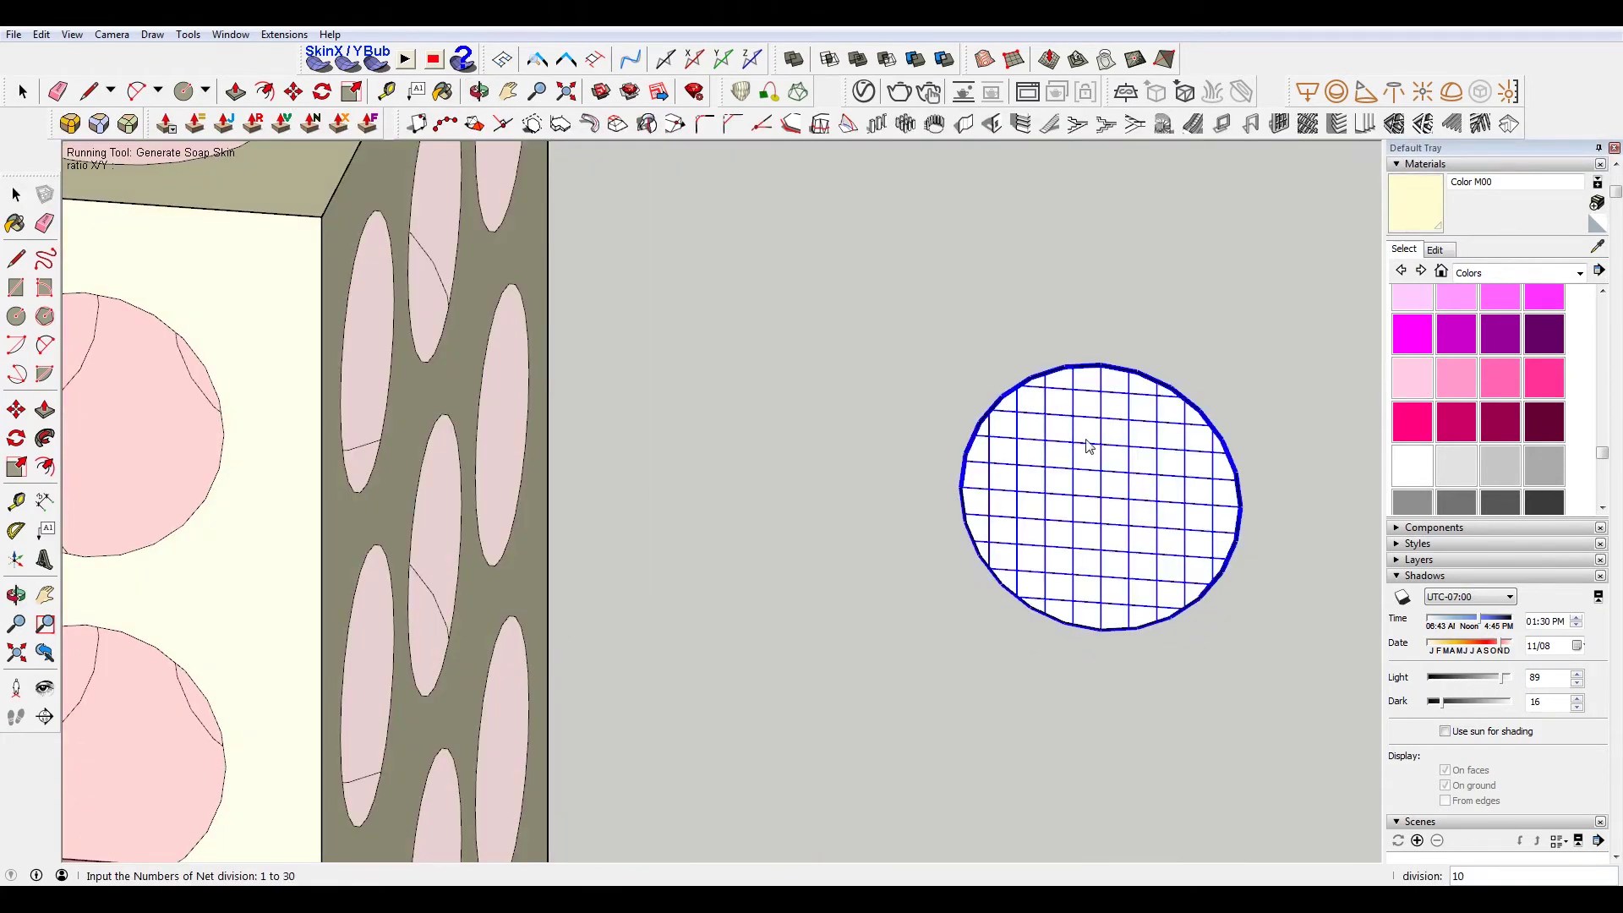
key("Return")
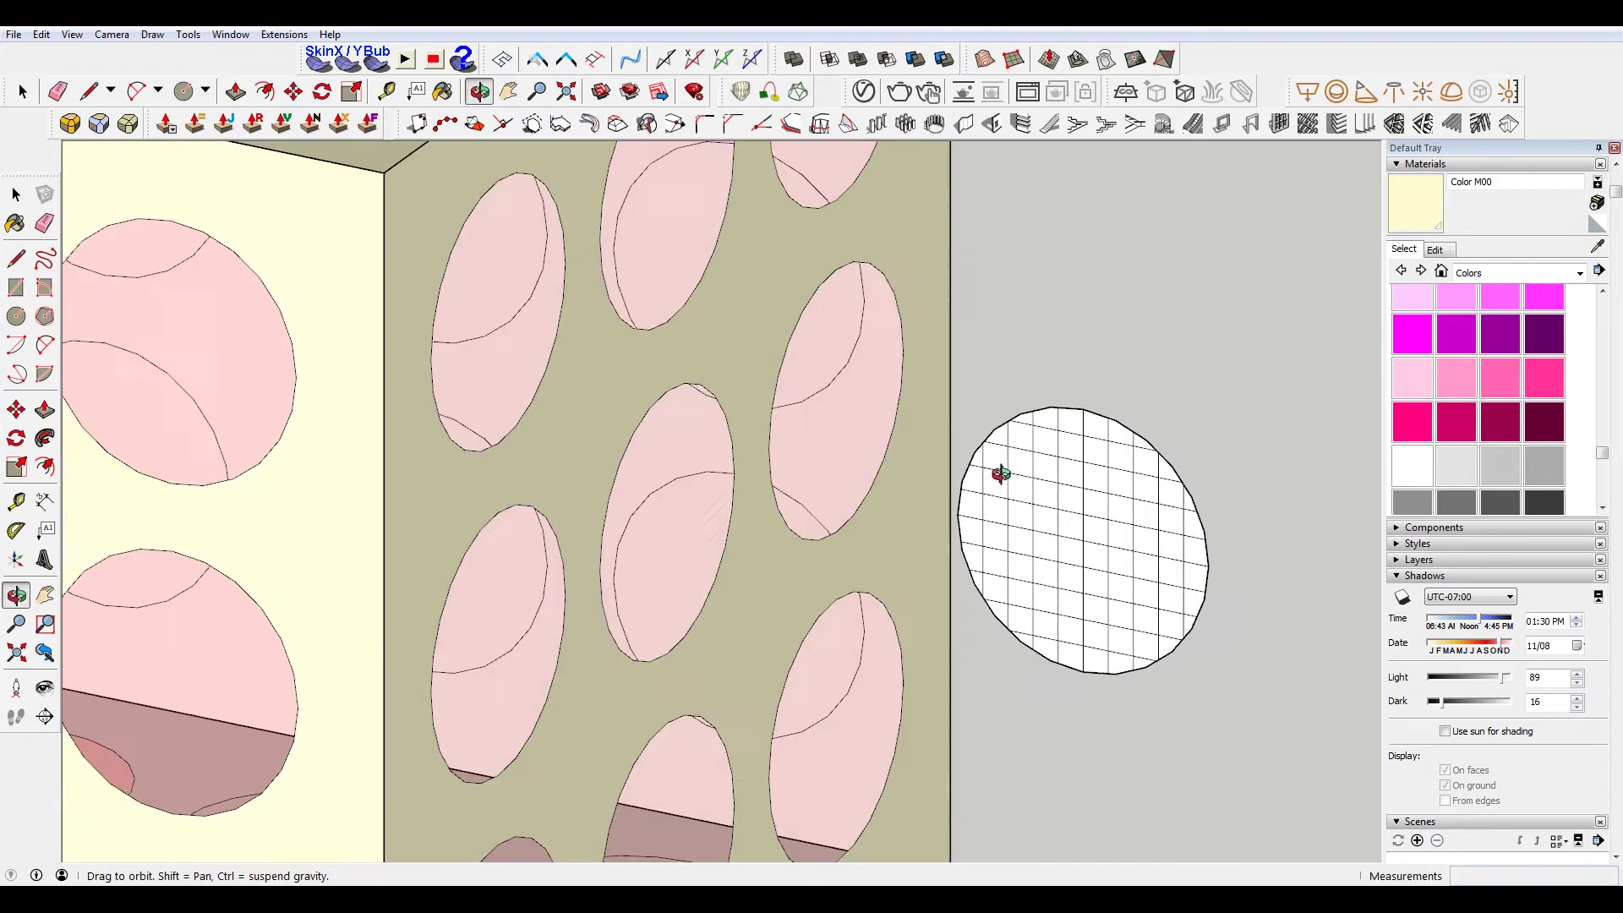
mouse_move(1118, 453)
middle_mouse_down()
mouse_move(1135, 597)
mouse_move(562, 651)
mouse_move(960, 605)
mouse_move(955, 563)
middle_mouse_up()
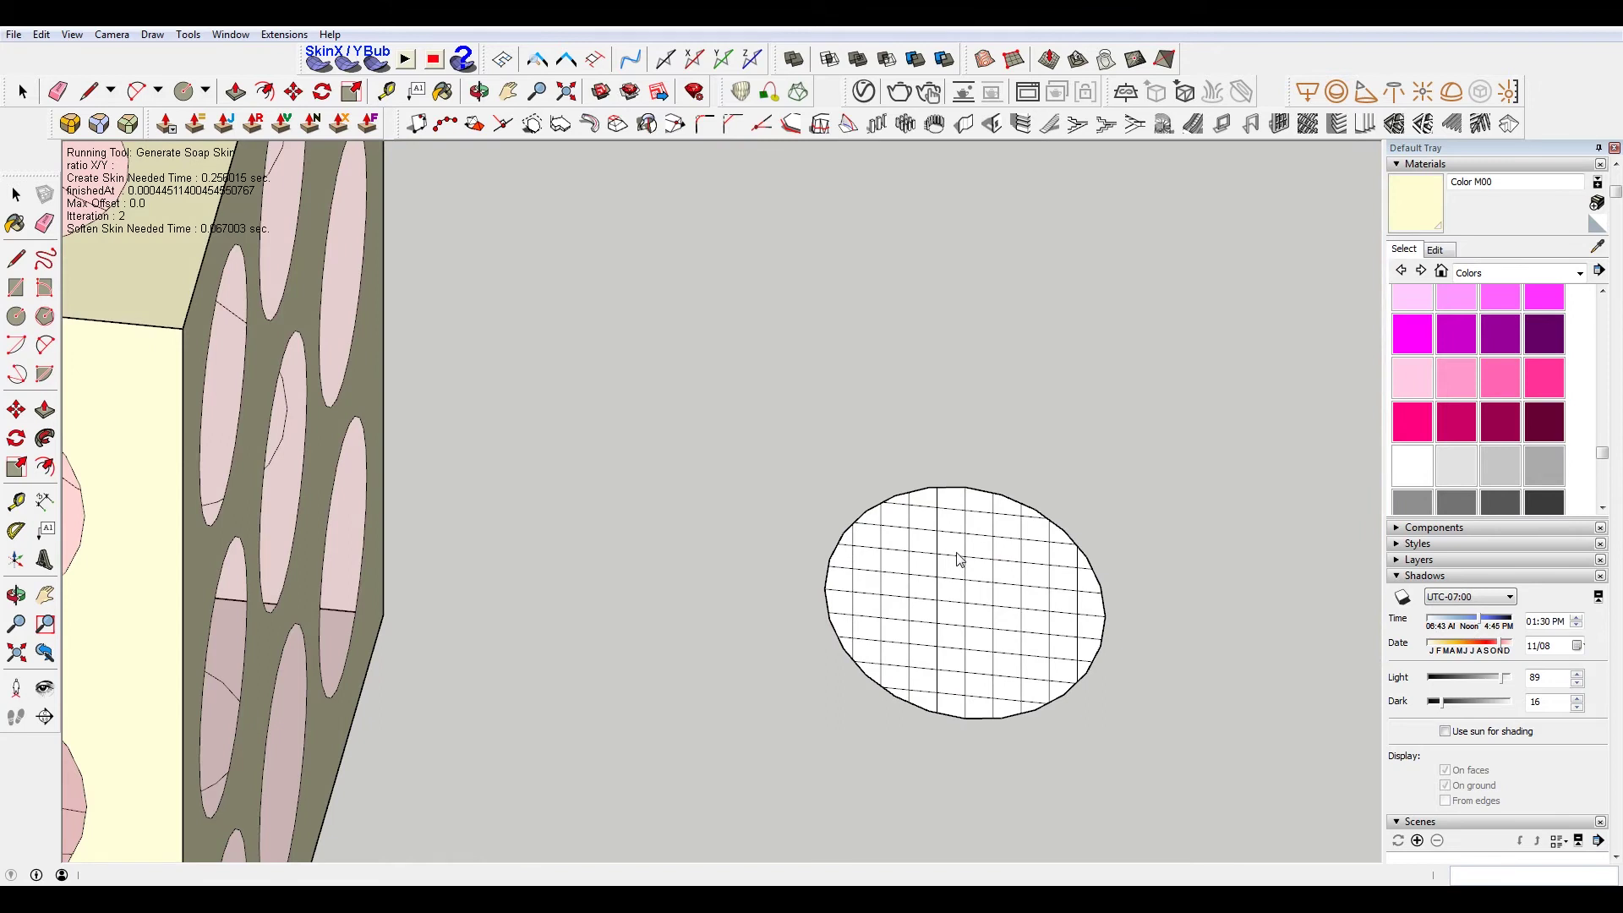
key("space")
Generate a soap bubble from the skin with pressure 20, then 100
left_click(1030, 611)
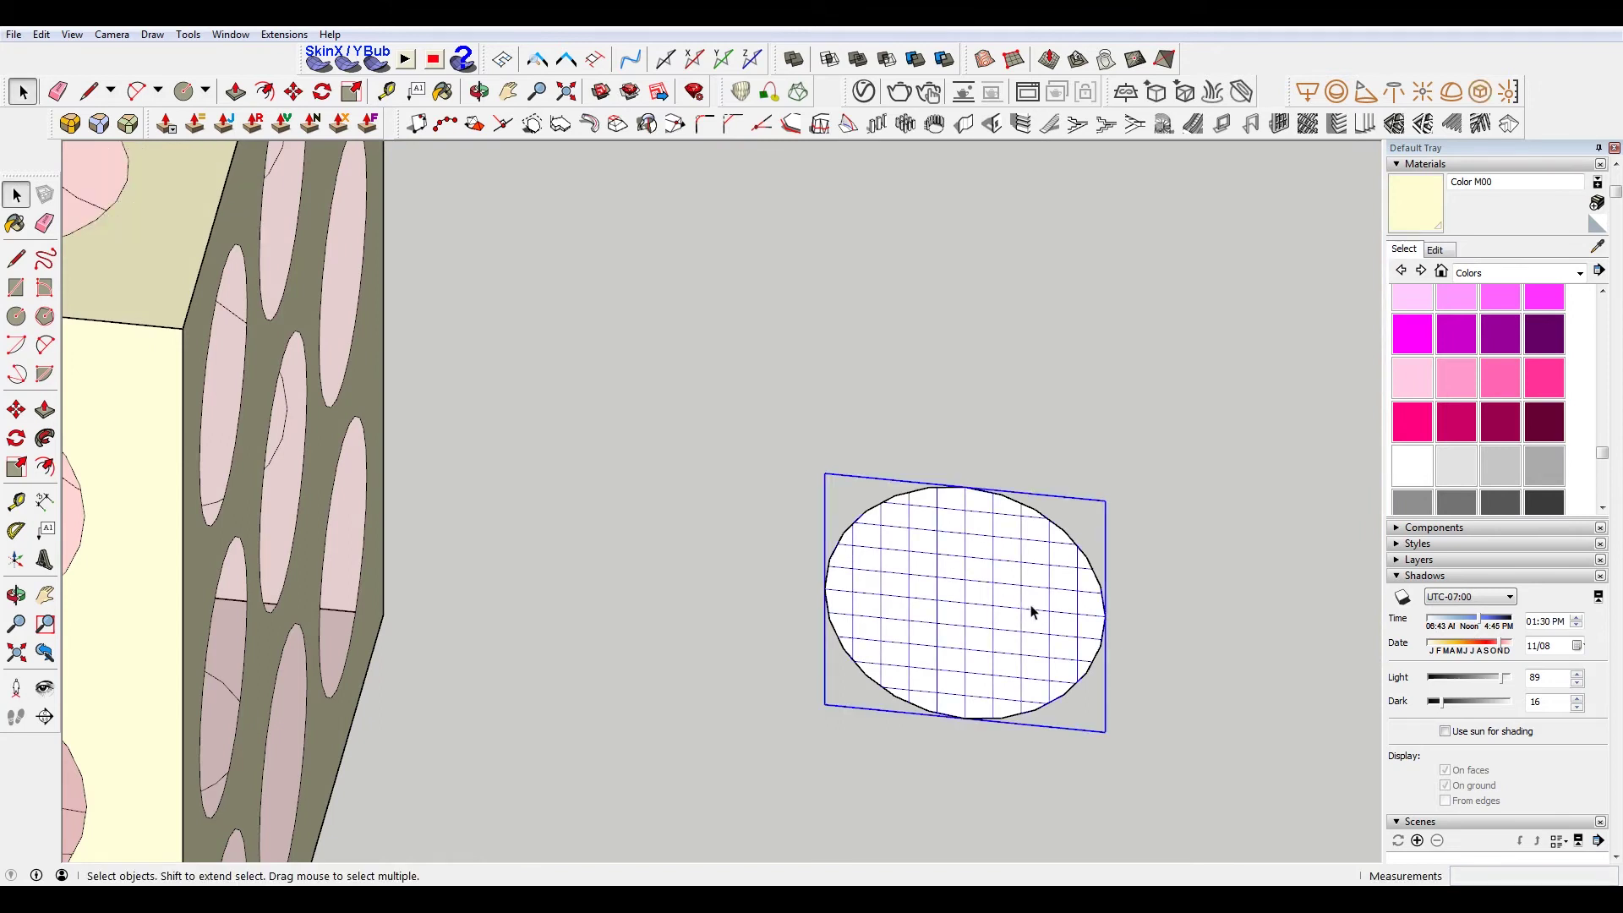
left_click(376, 65)
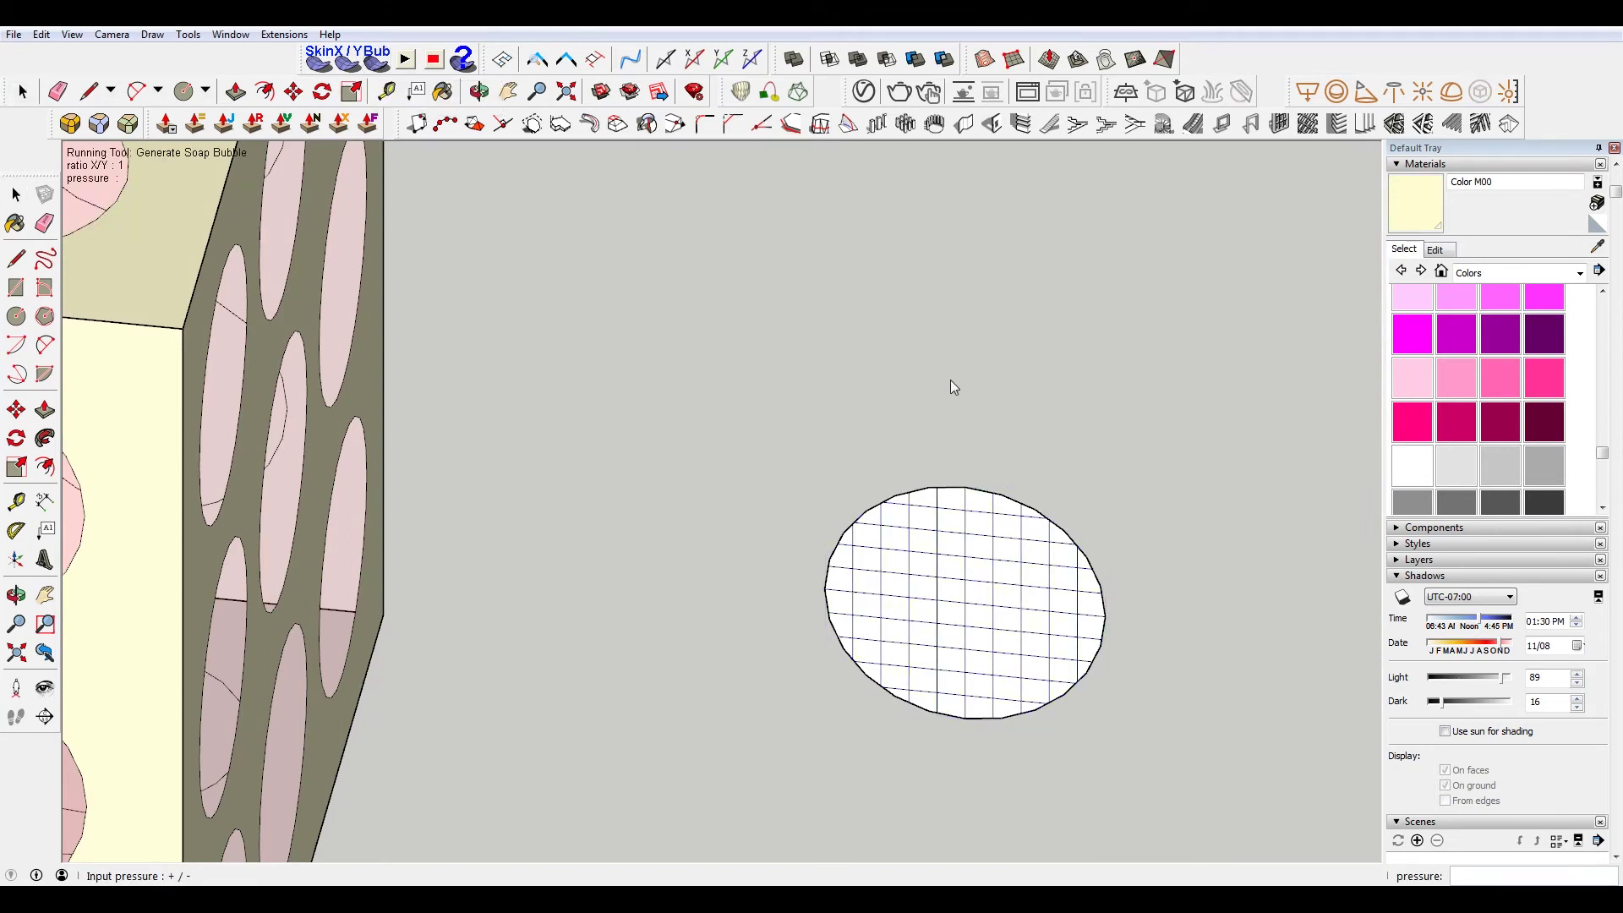
mouse_move(949, 380)
middle_mouse_down()
mouse_move(1015, 534)
mouse_move(943, 618)
middle_mouse_up()
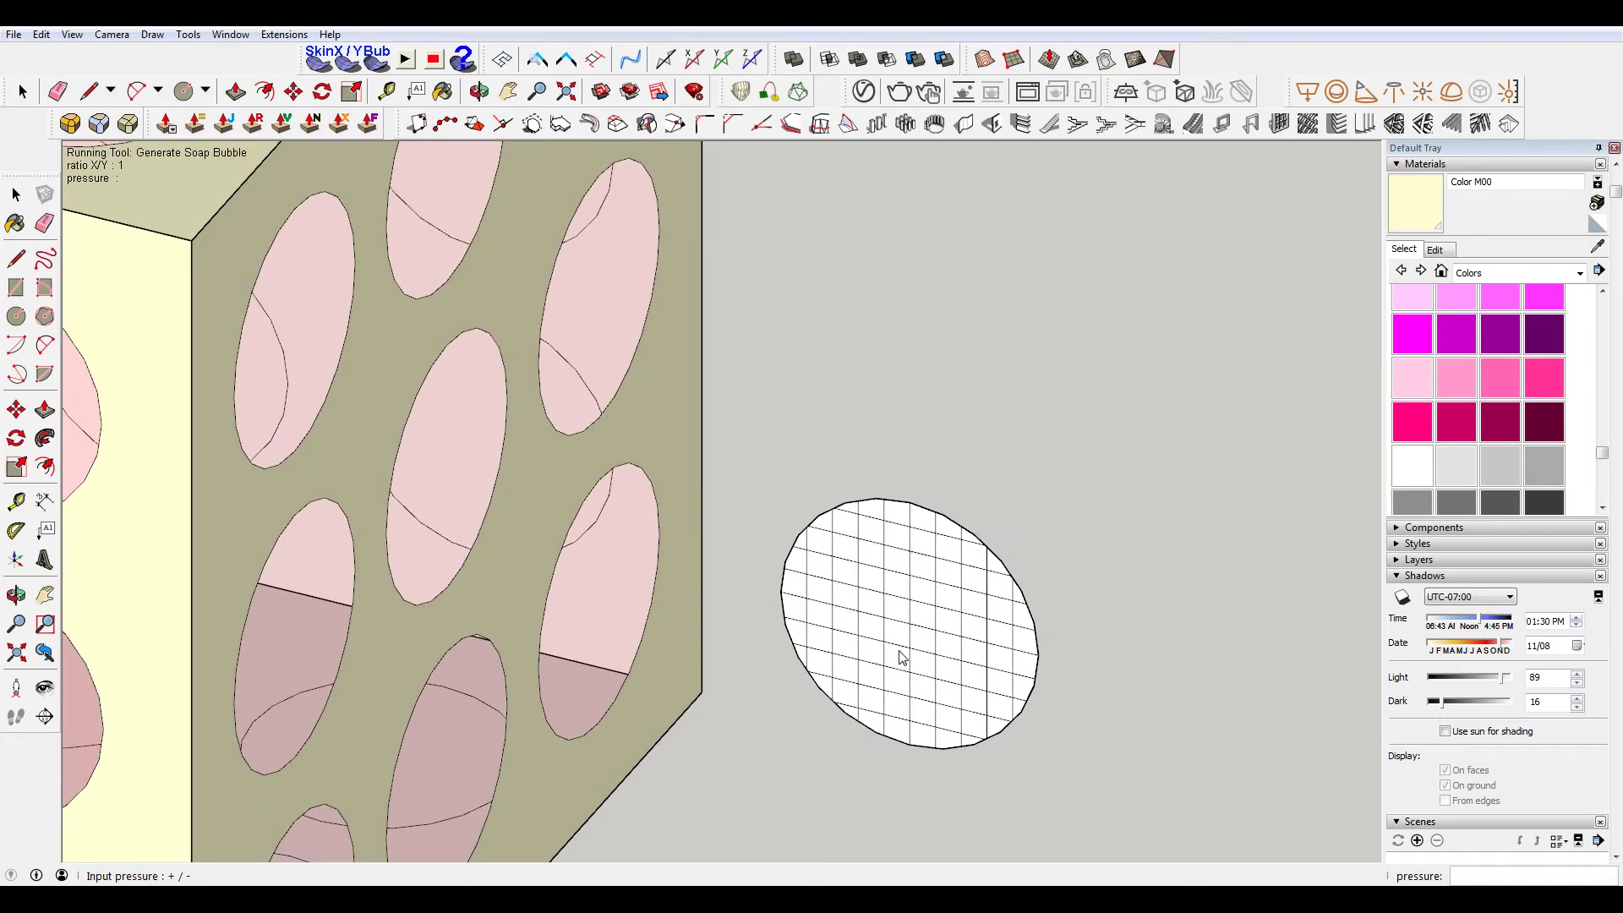
type("20.0")
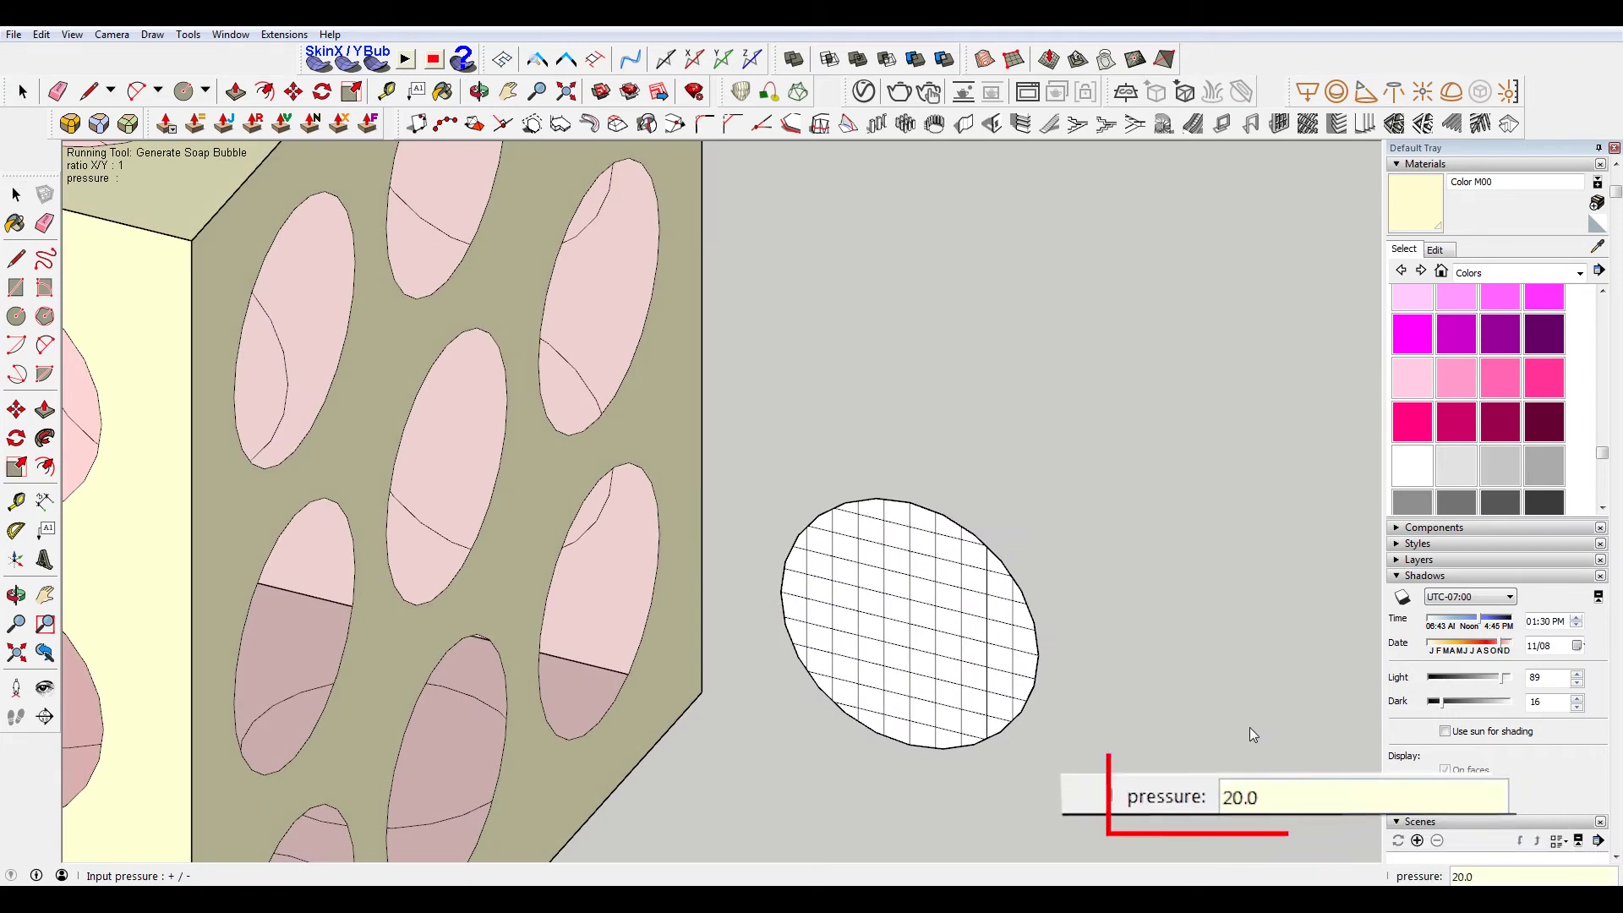
key("Return")
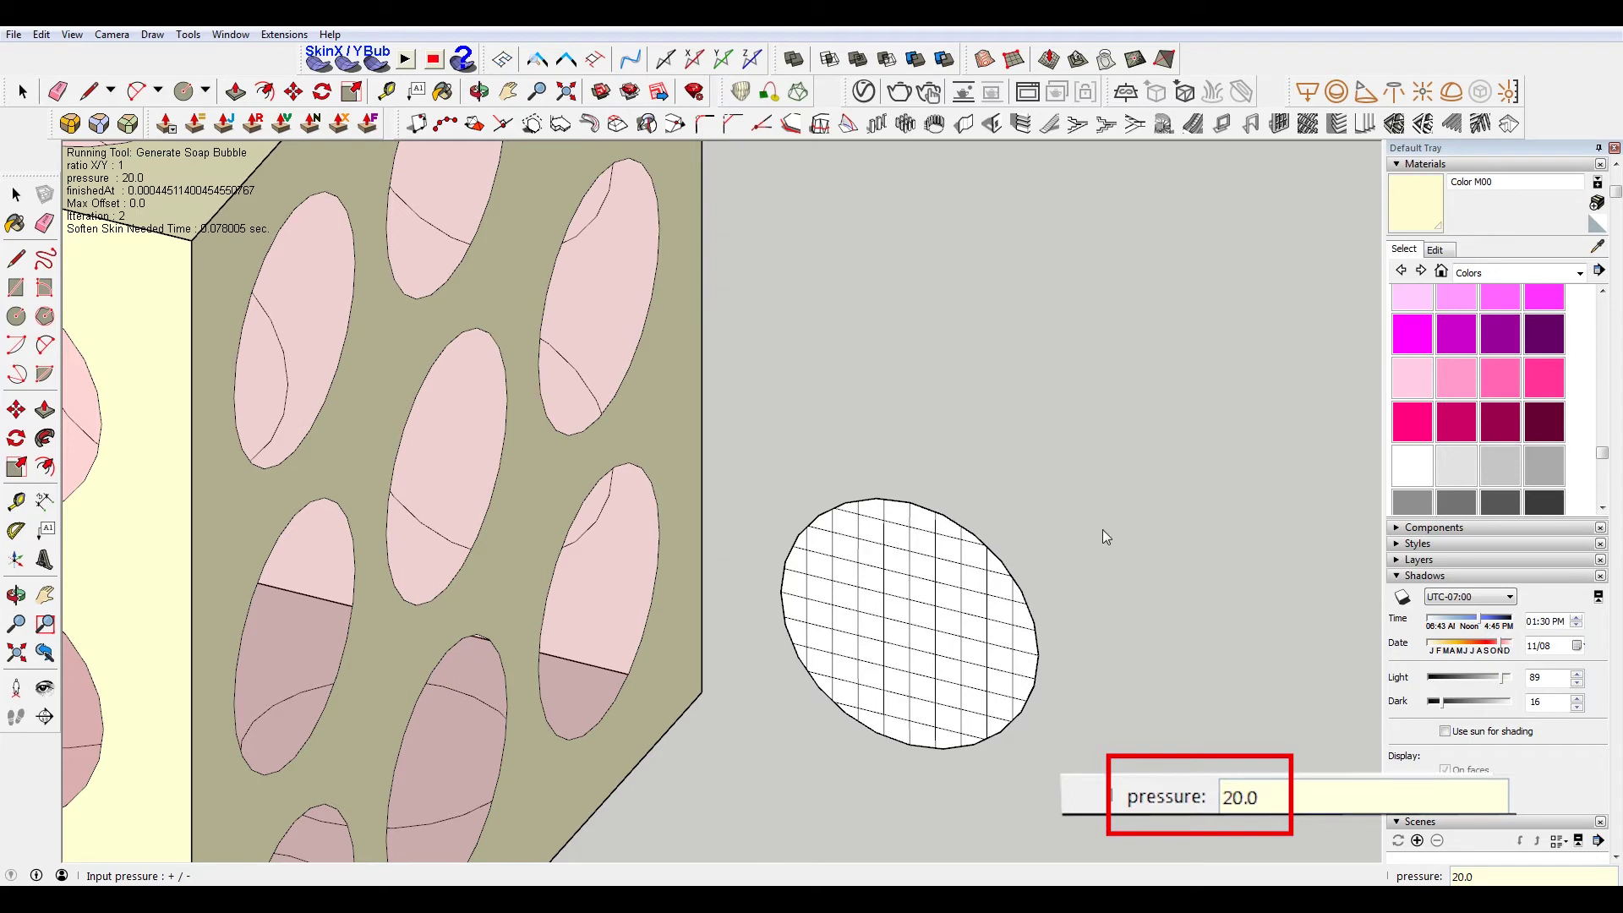
mouse_move(1135, 550)
middle_mouse_down()
mouse_move(604, 495)
mouse_move(975, 571)
middle_mouse_up()
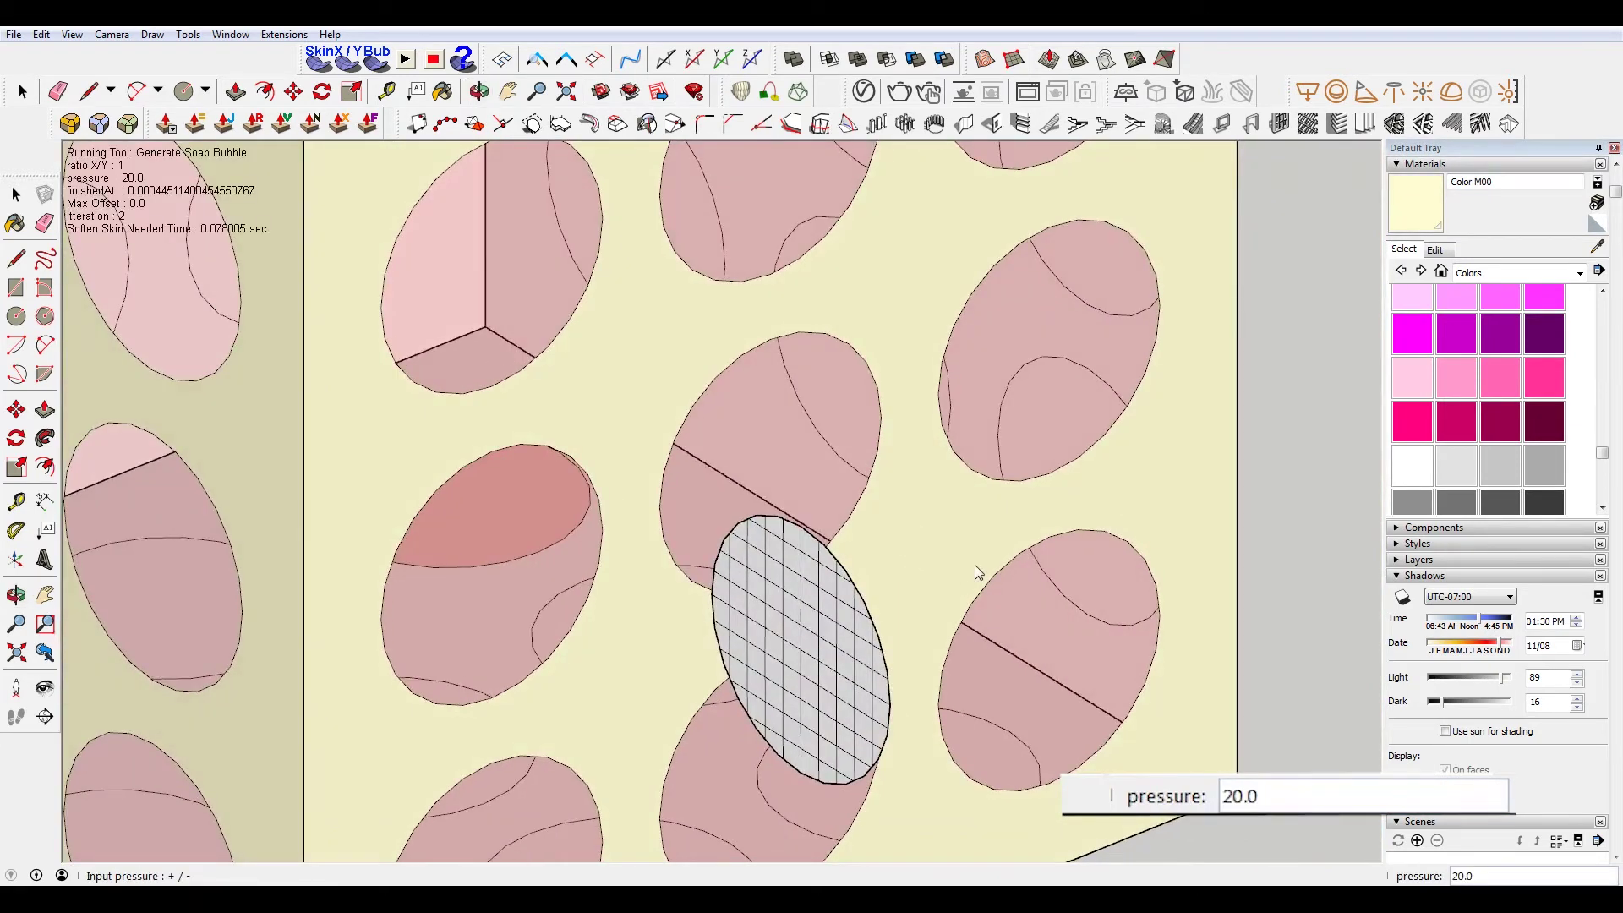
type("100.0")
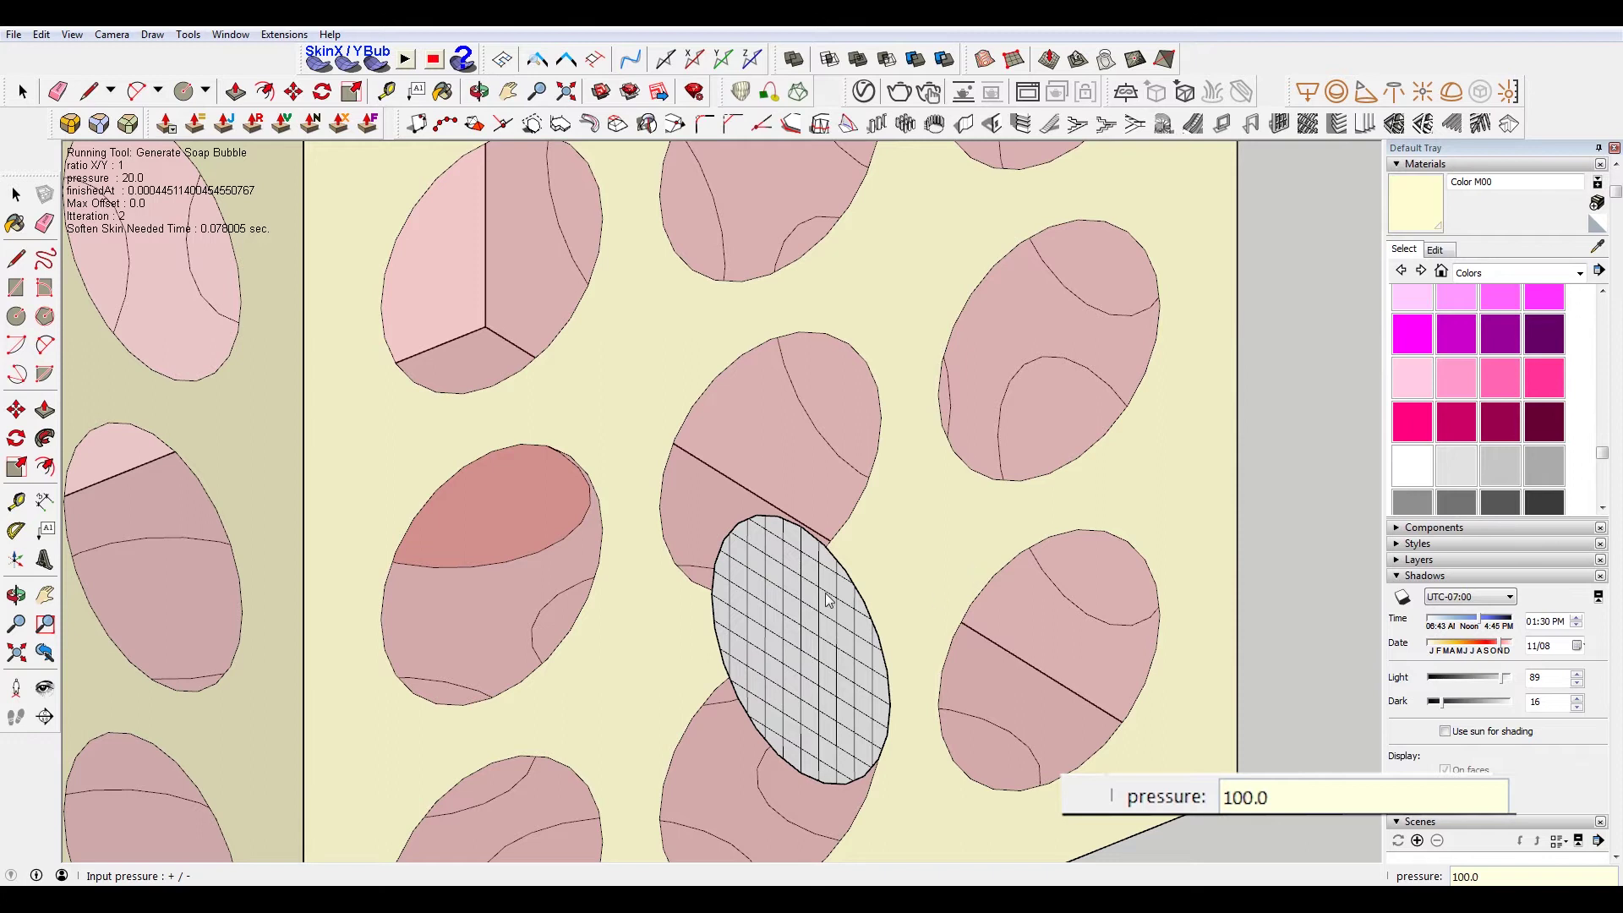
key("Return")
Regenerate the bubble with pressure -1000 and orbit to inspect it
mouse_move(776, 686)
middle_mouse_down()
mouse_move(802, 615)
mouse_move(388, 504)
mouse_move(569, 507)
mouse_move(479, 553)
mouse_move(464, 532)
mouse_move(355, 543)
mouse_move(561, 601)
mouse_move(481, 634)
mouse_move(501, 647)
middle_mouse_up()
type("-100")
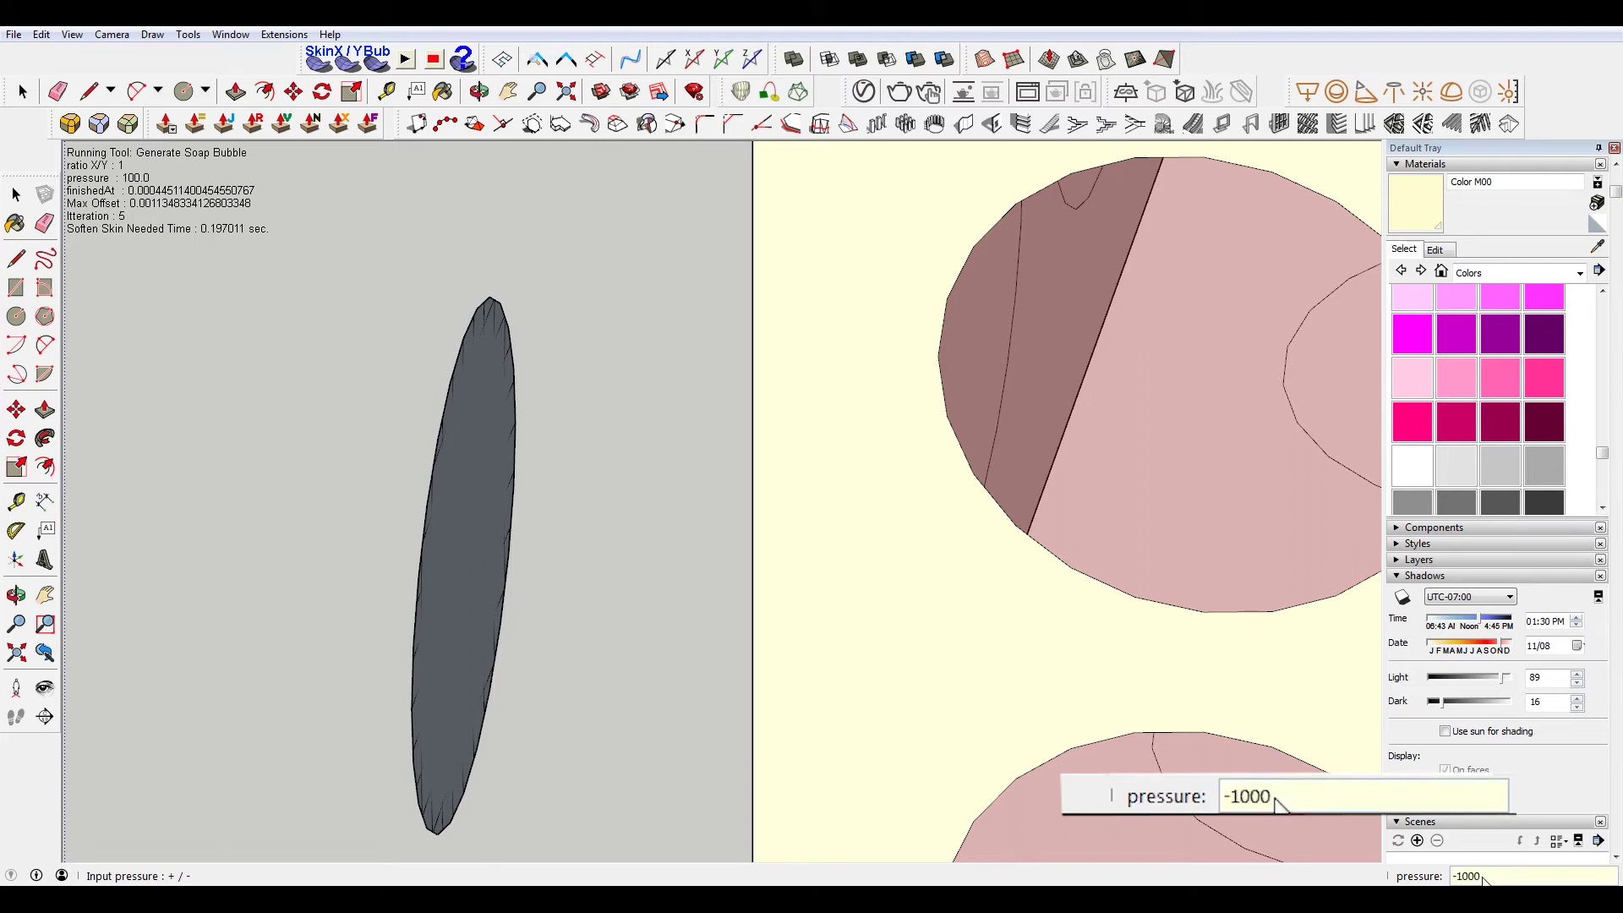
type("0")
key("Return")
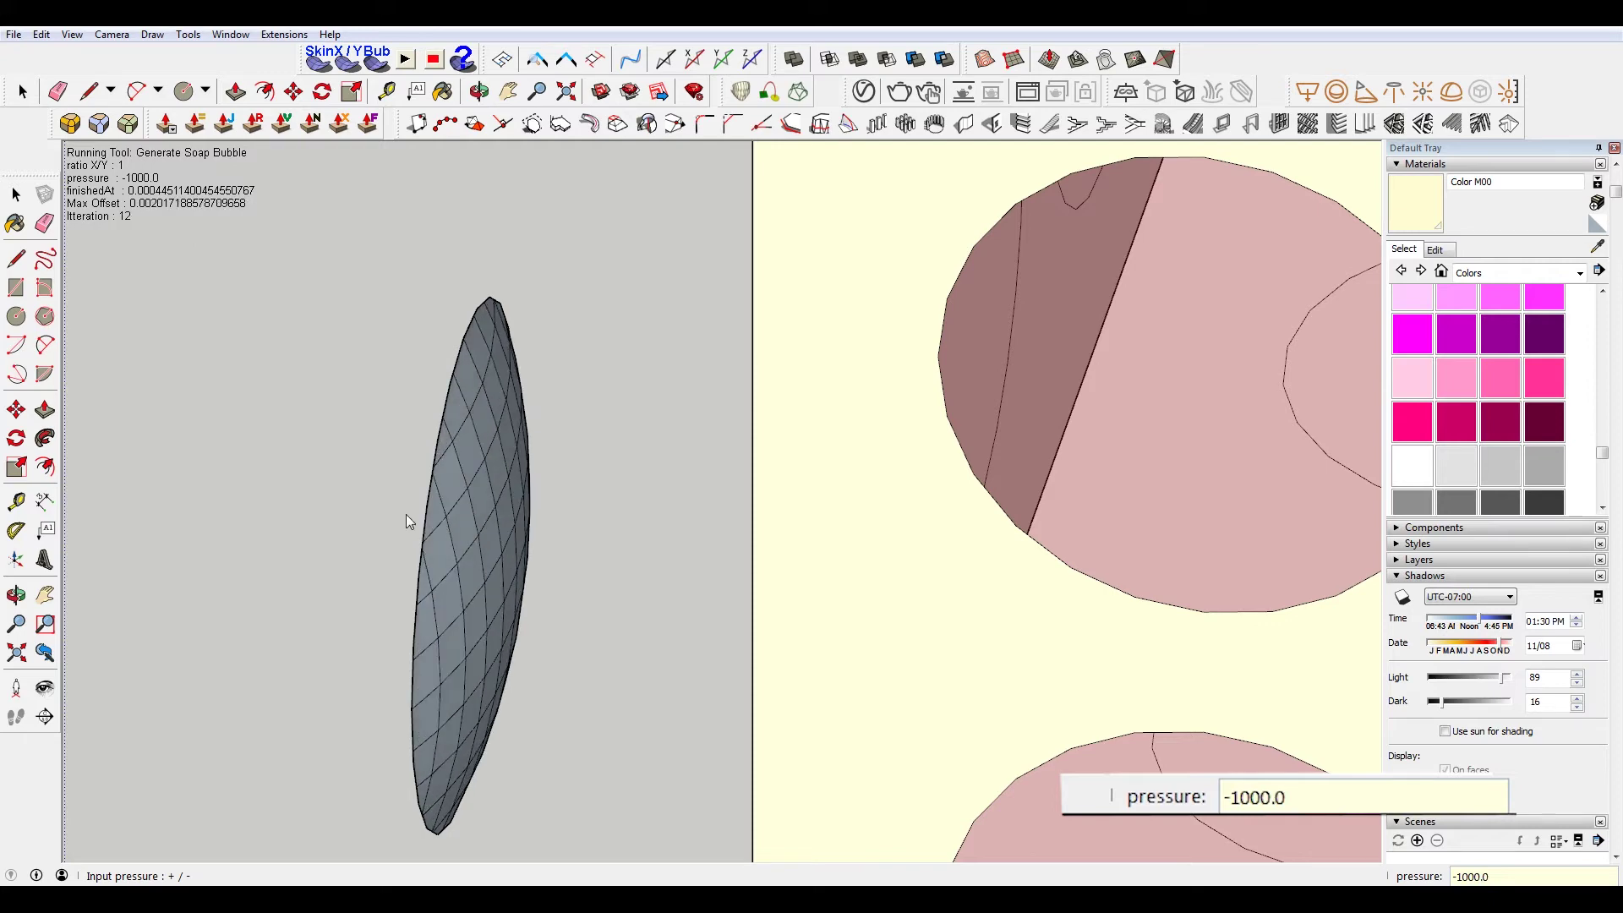
mouse_move(406, 514)
middle_mouse_down()
mouse_move(489, 544)
mouse_move(702, 538)
middle_mouse_up()
mouse_move(704, 538)
left_mouse_down()
mouse_move(800, 518)
mouse_move(417, 434)
left_mouse_up()
mouse_move(417, 435)
middle_mouse_down()
mouse_move(449, 511)
mouse_move(543, 544)
mouse_move(608, 593)
middle_mouse_up()
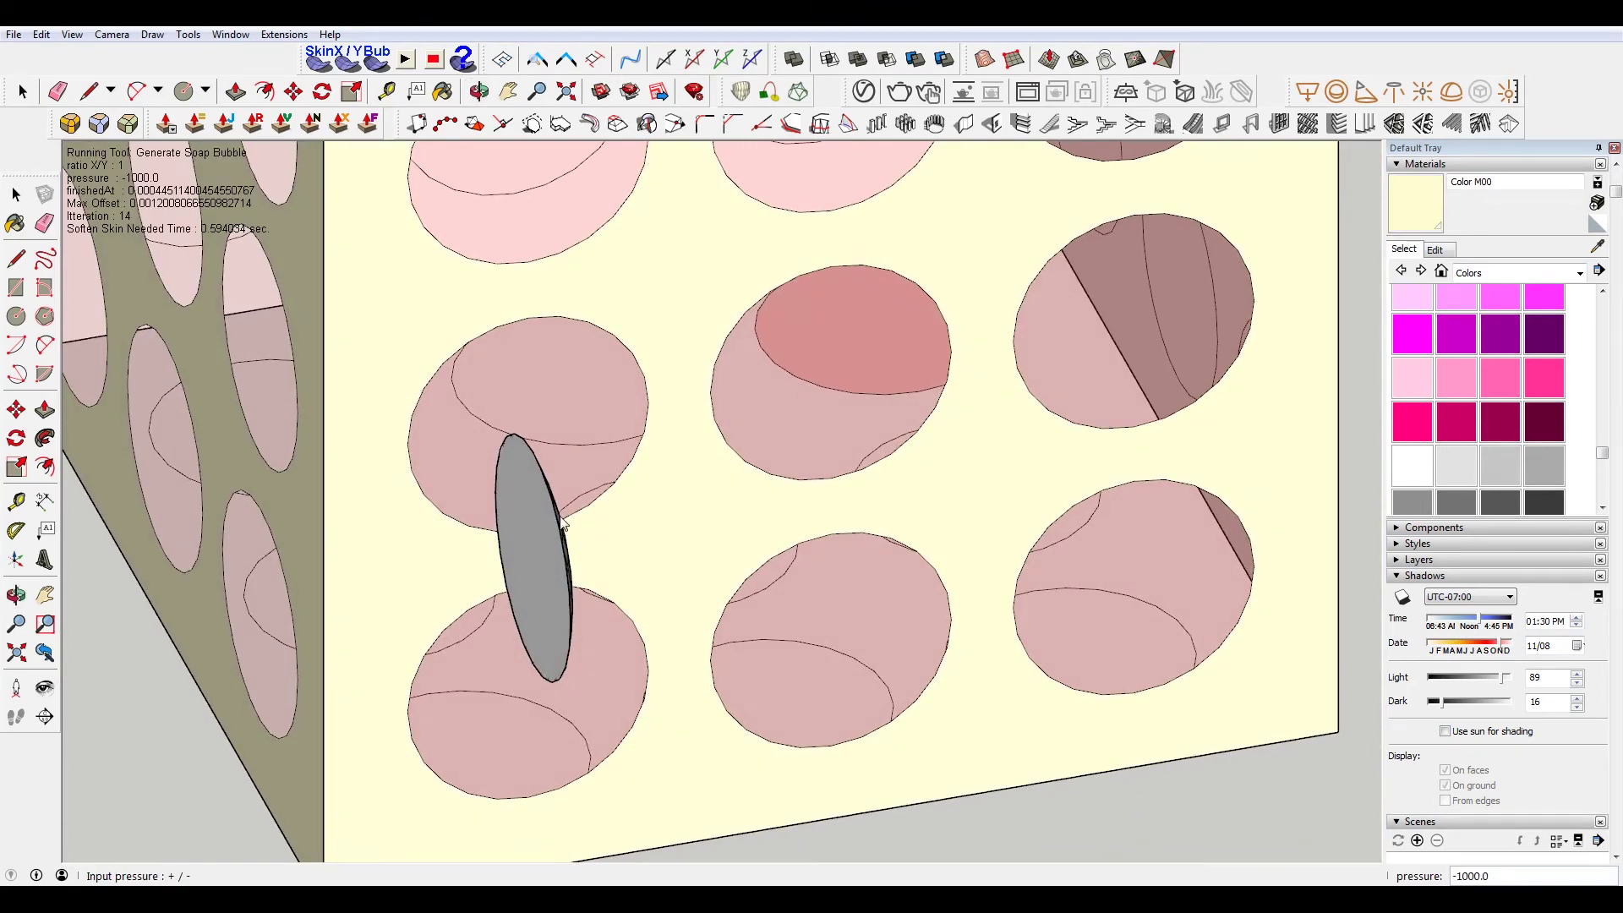
Use the grey bubble's context menu, then select the bubble
right_click(514, 565)
left_click(545, 520)
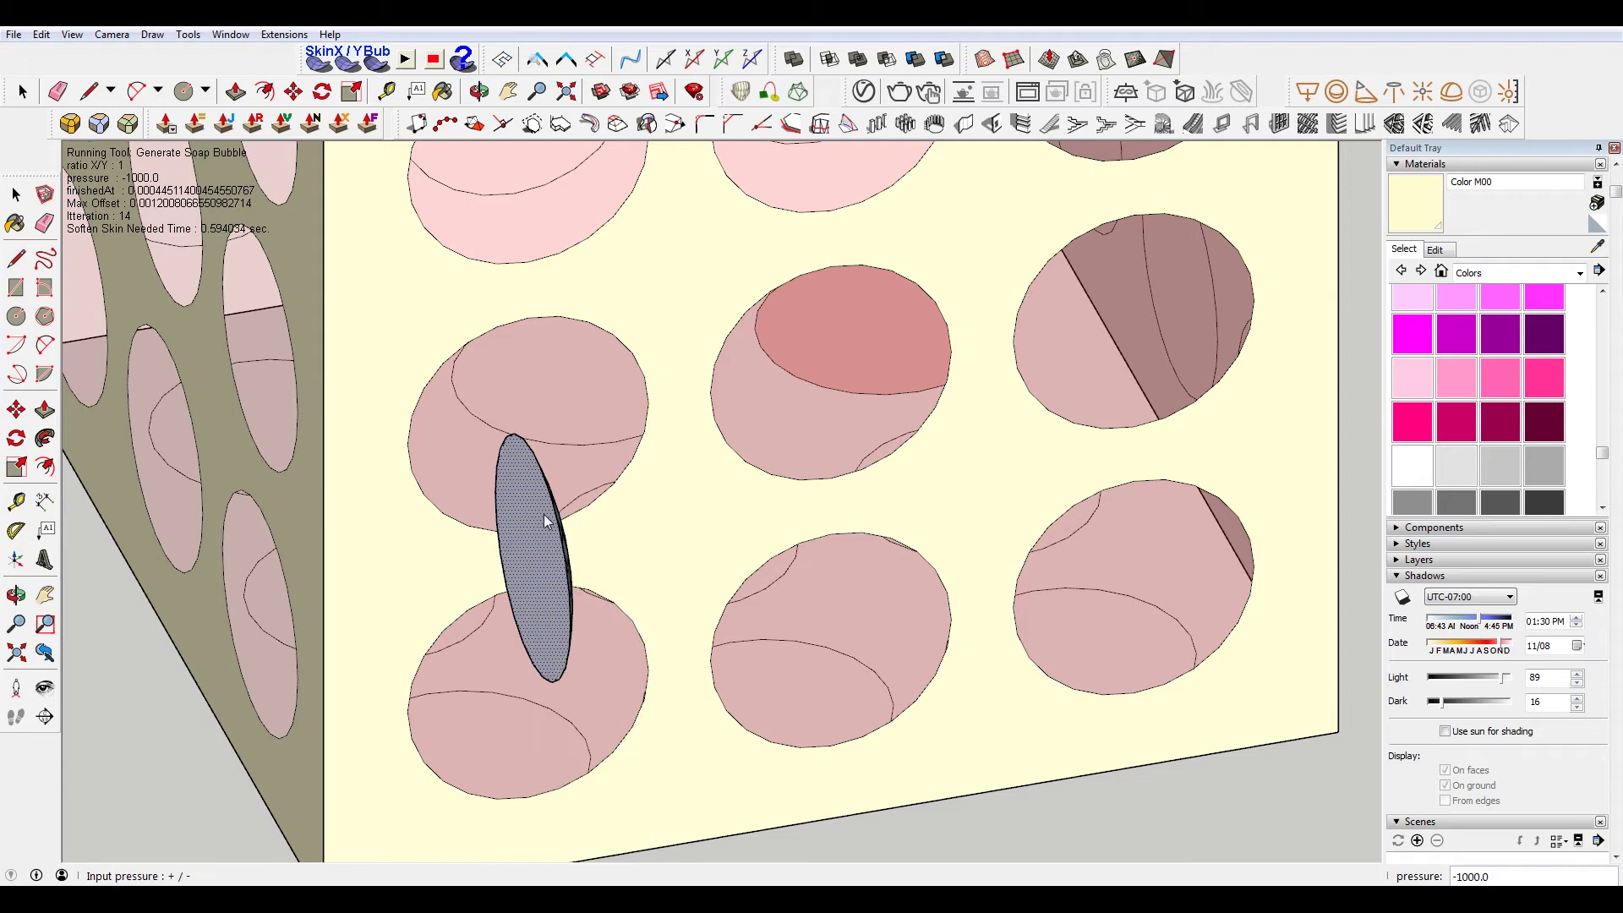
mouse_move(543, 530)
middle_mouse_down()
mouse_move(634, 544)
mouse_move(759, 495)
mouse_move(895, 501)
mouse_move(496, 275)
mouse_move(246, 283)
mouse_move(354, 283)
mouse_move(599, 350)
mouse_move(822, 494)
mouse_move(742, 486)
mouse_move(803, 527)
middle_mouse_up()
key("space")
left_click(730, 469)
Move the bubble down and delete the leftover outline circle
key("m")
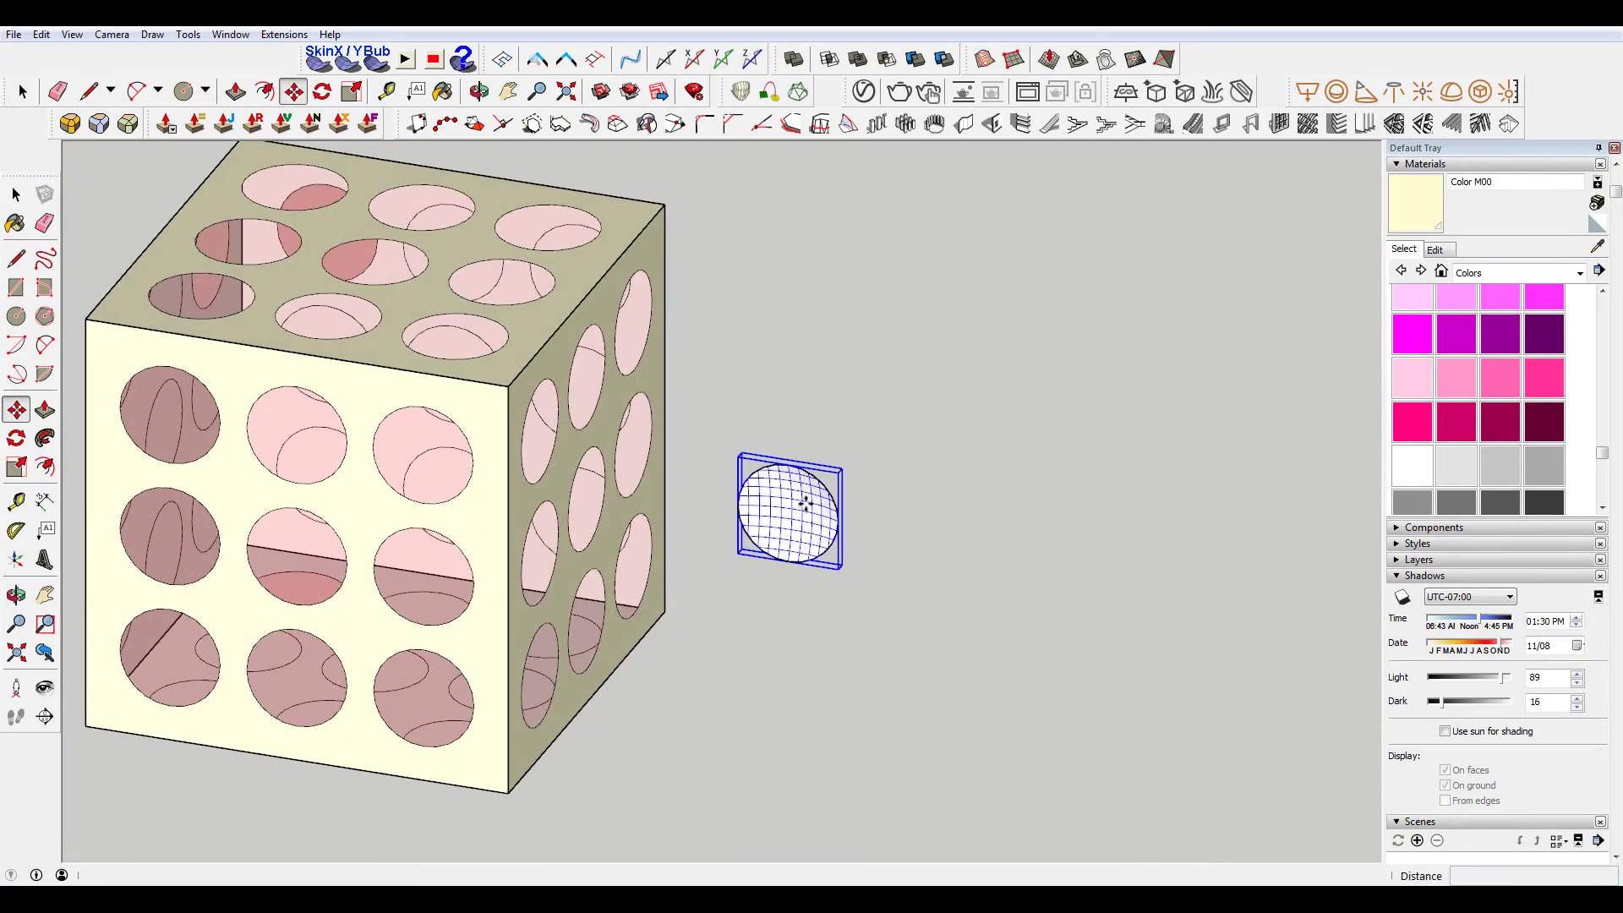
left_click_drag(805, 503, 791, 671)
key("space")
left_click(837, 537)
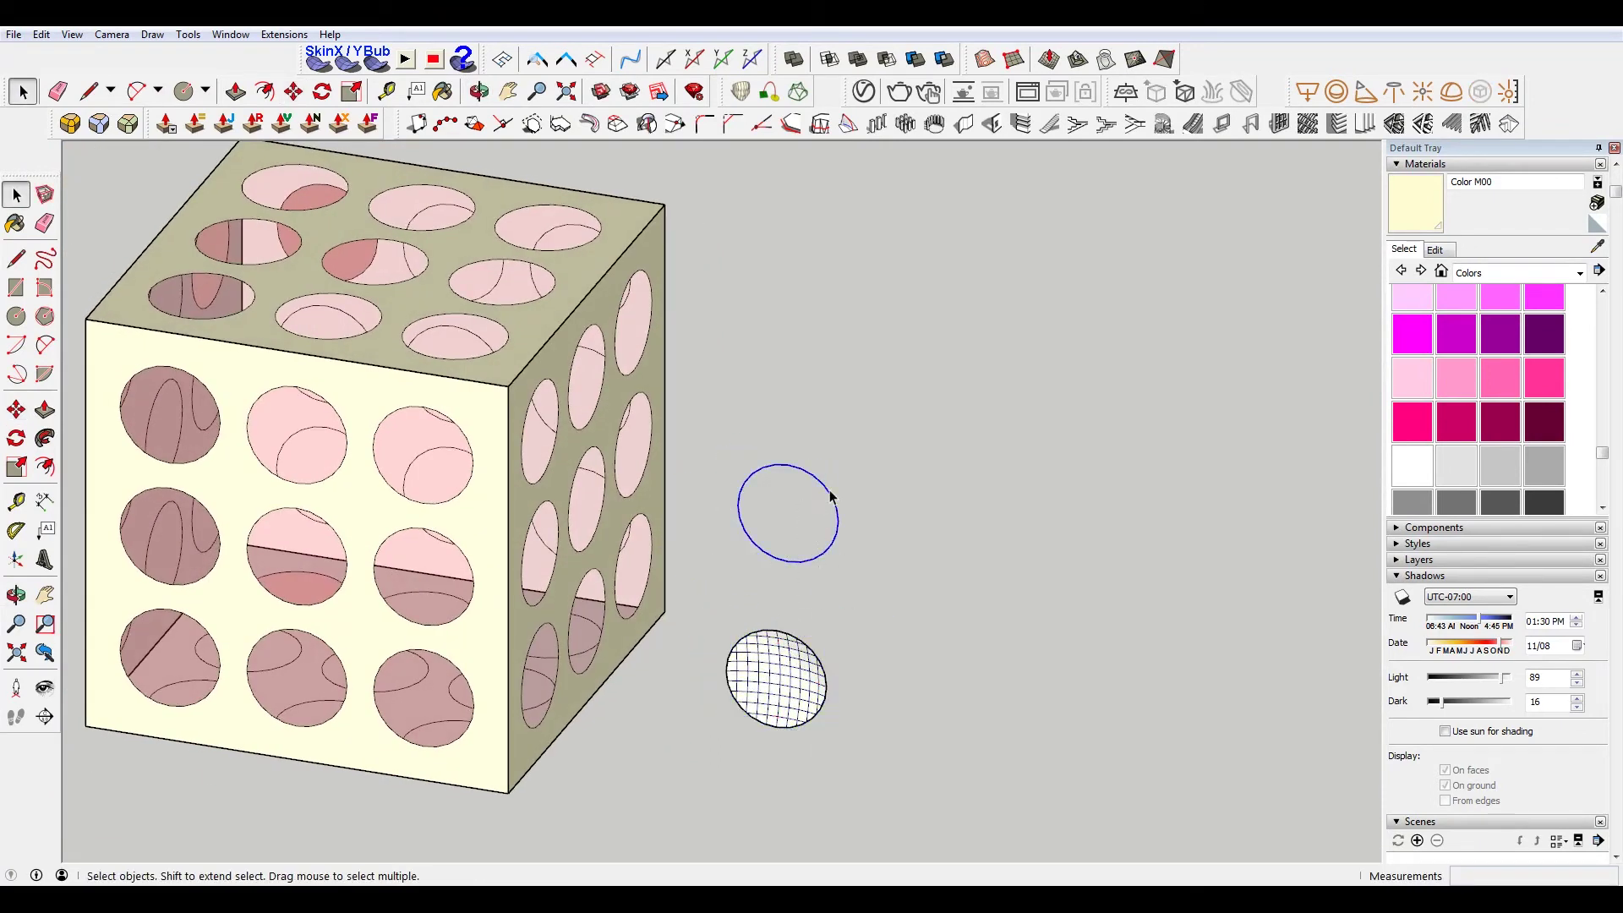
key("Delete")
Paint the bubble dark grey (Color M07) and select it
left_click(1542, 503)
scroll(1566, 466, "down", 3)
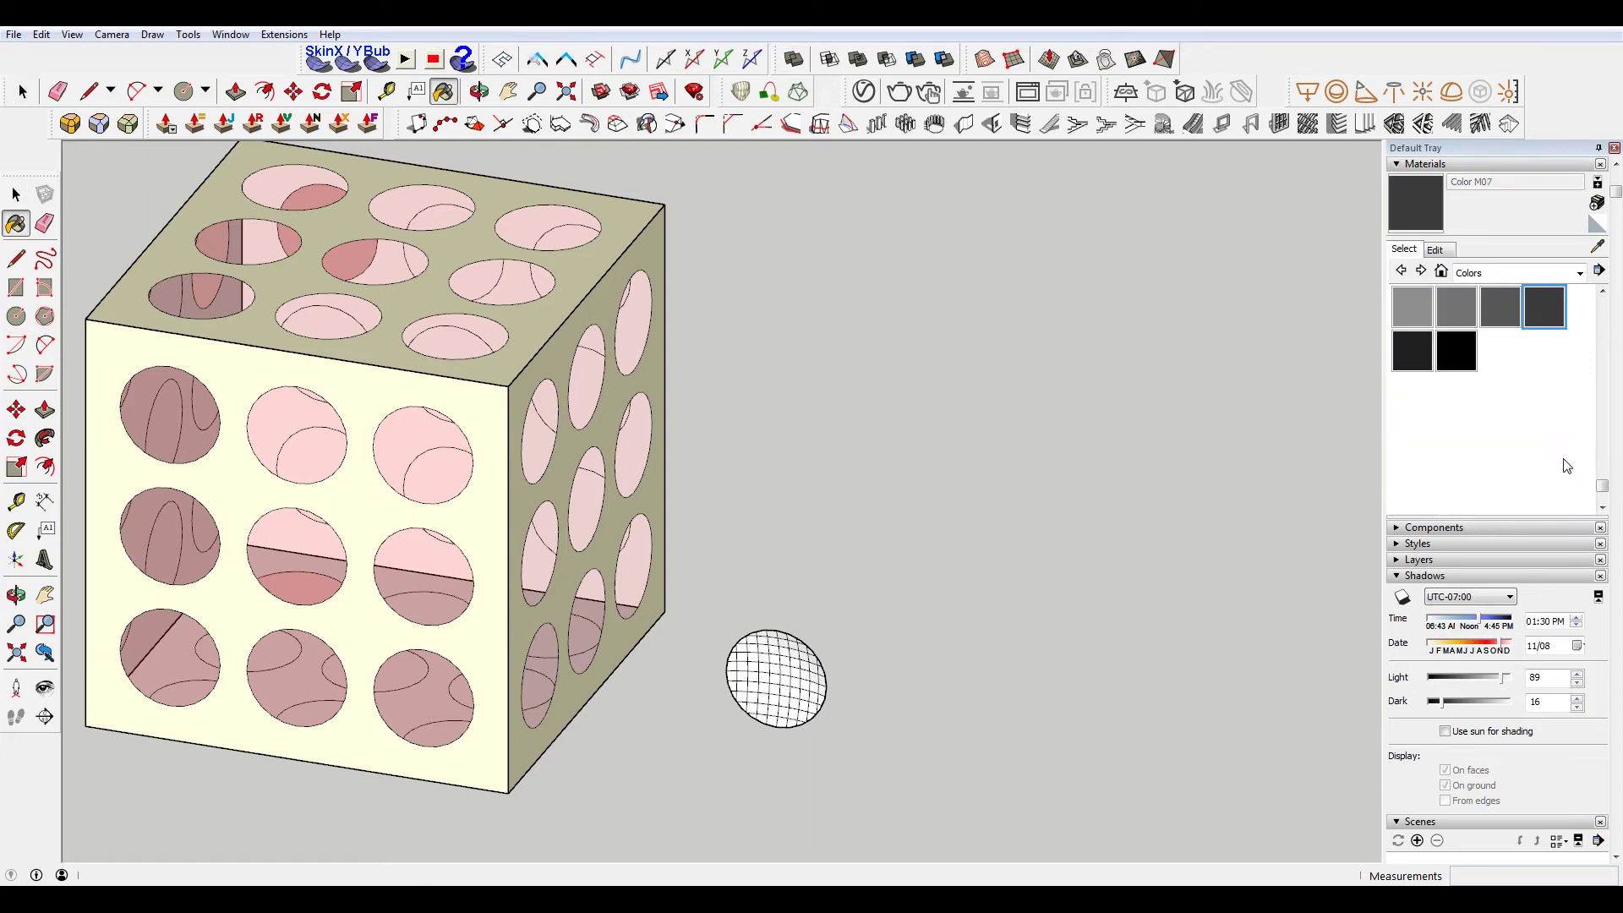
left_click(796, 665)
key("space")
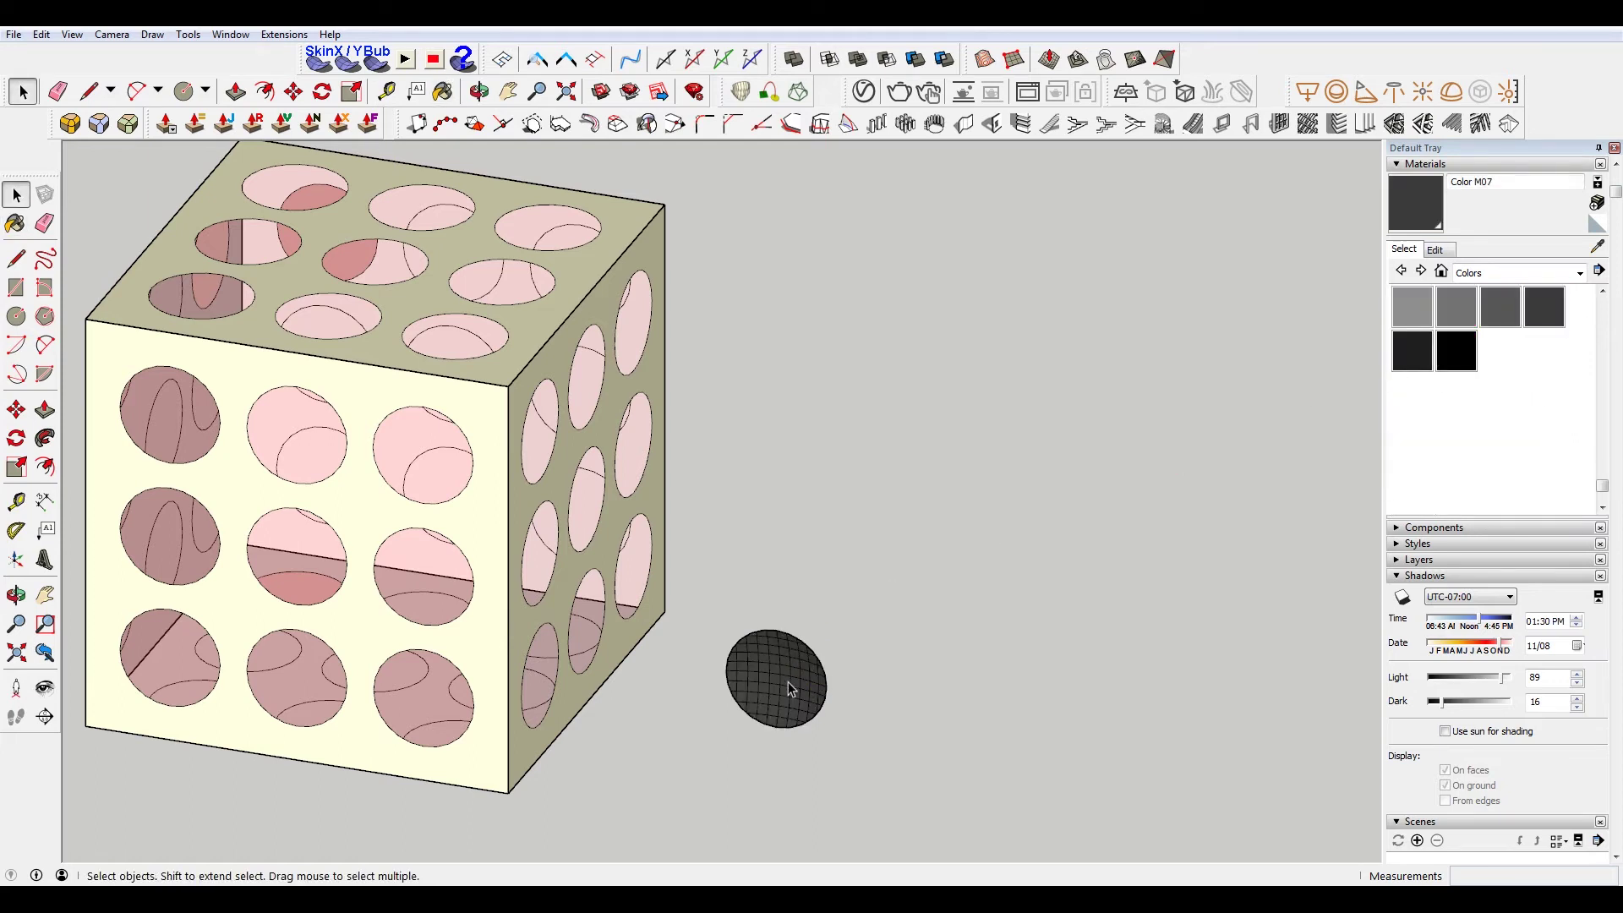
left_click(790, 679)
Place a copy of the dark bubble above the original
key("m")
scroll(836, 689, "up", 4)
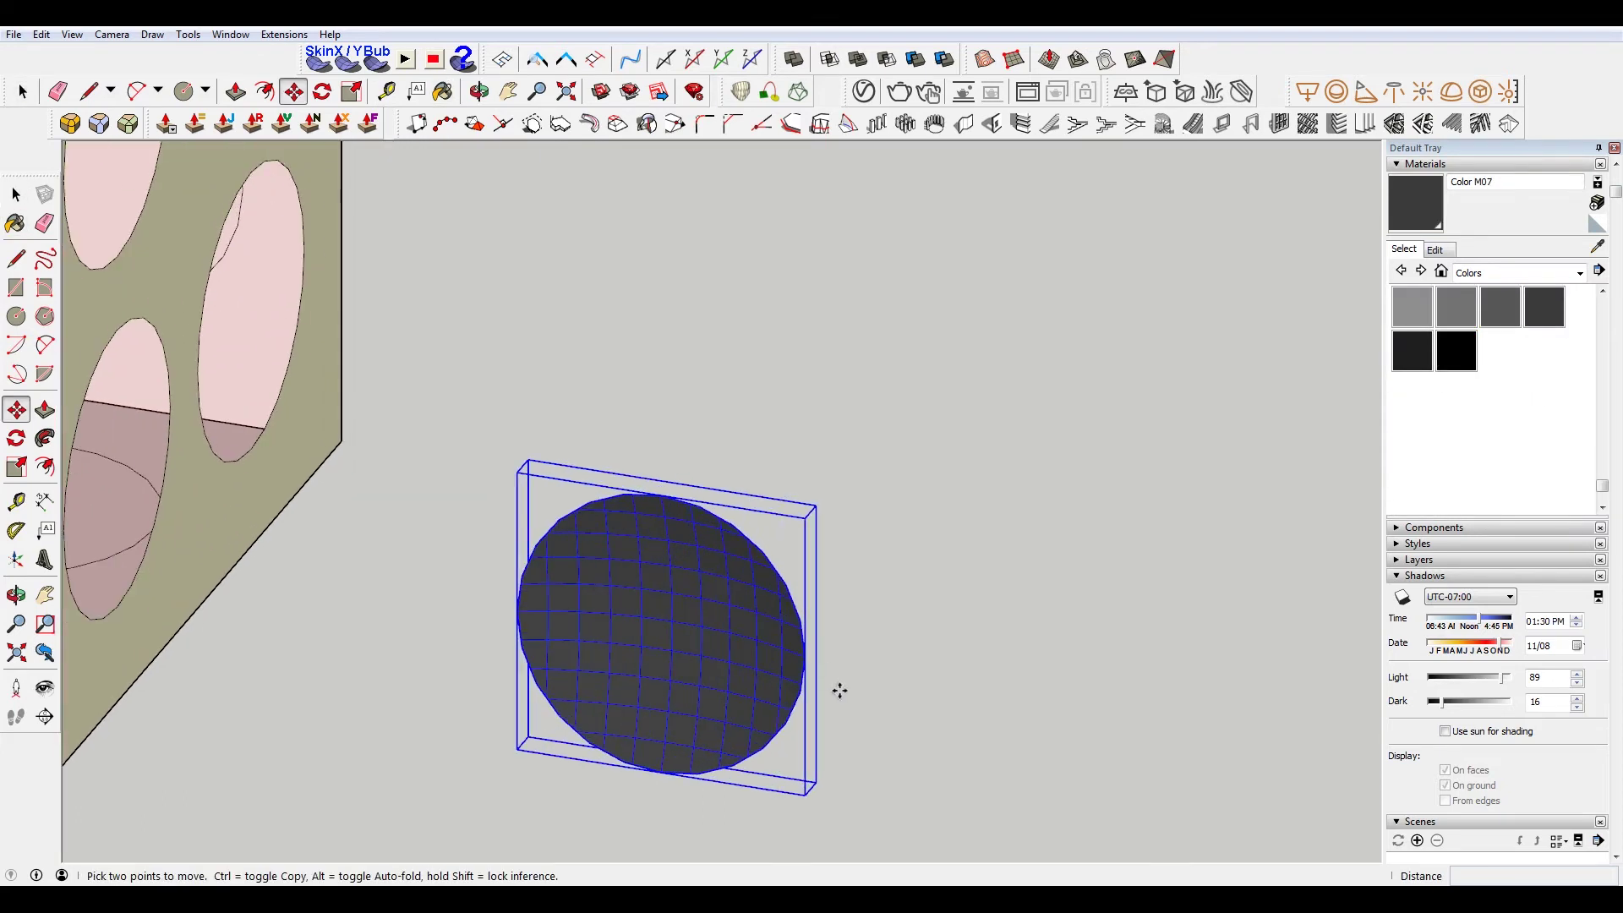
left_click(807, 657)
scroll(792, 634, "down", 6)
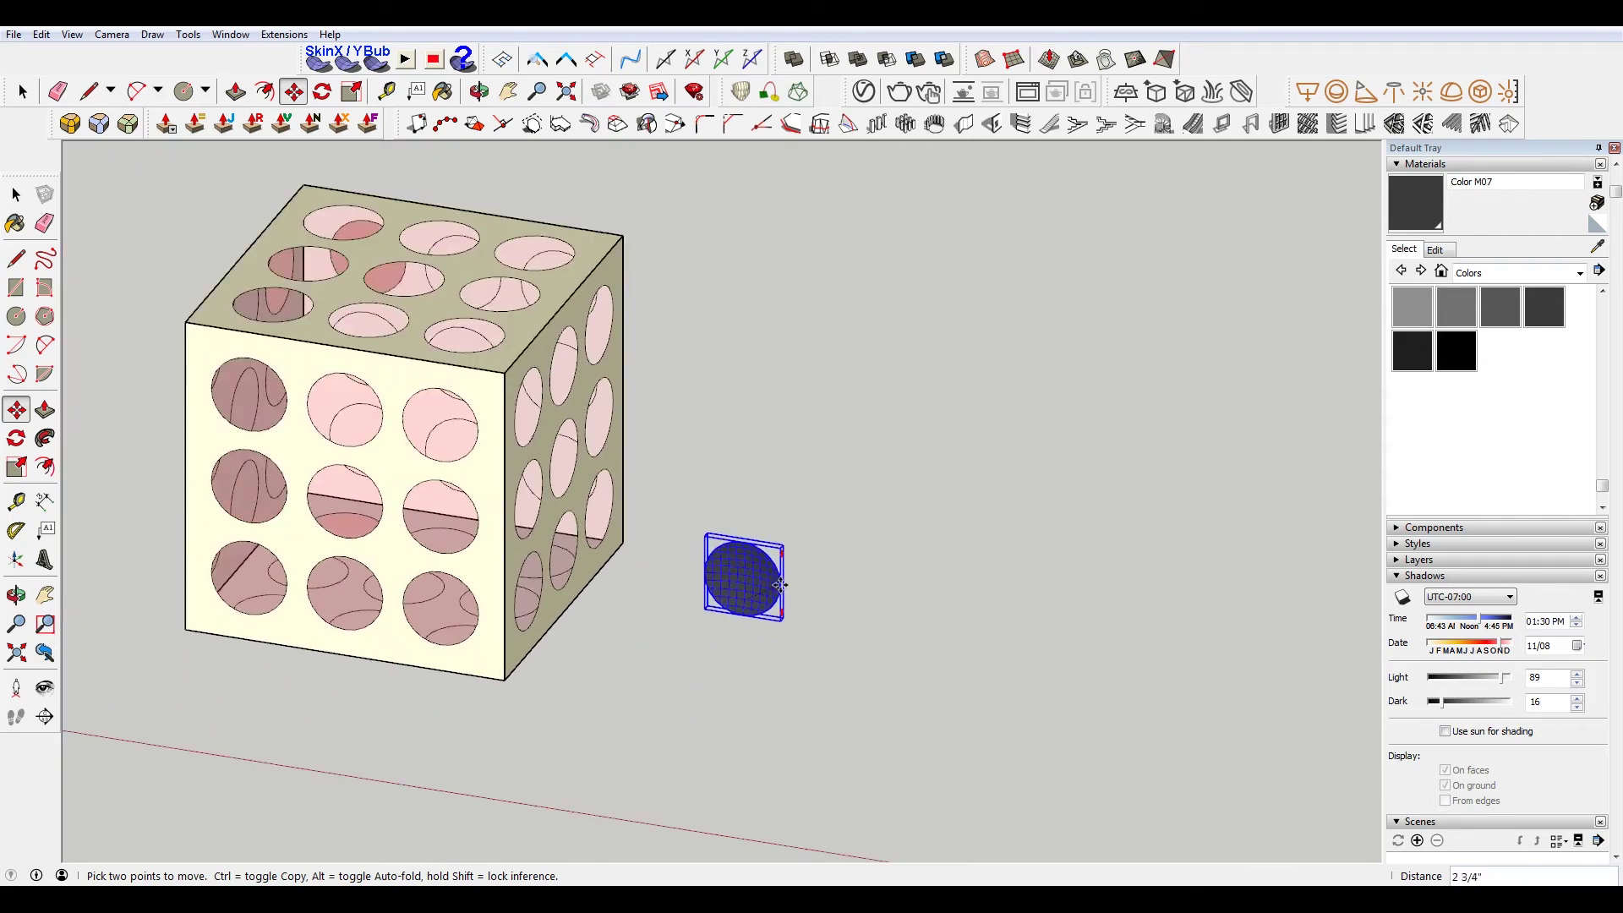
scroll(775, 585, "down", 3)
middle_click_drag(381, 583, 660, 610, "shift")
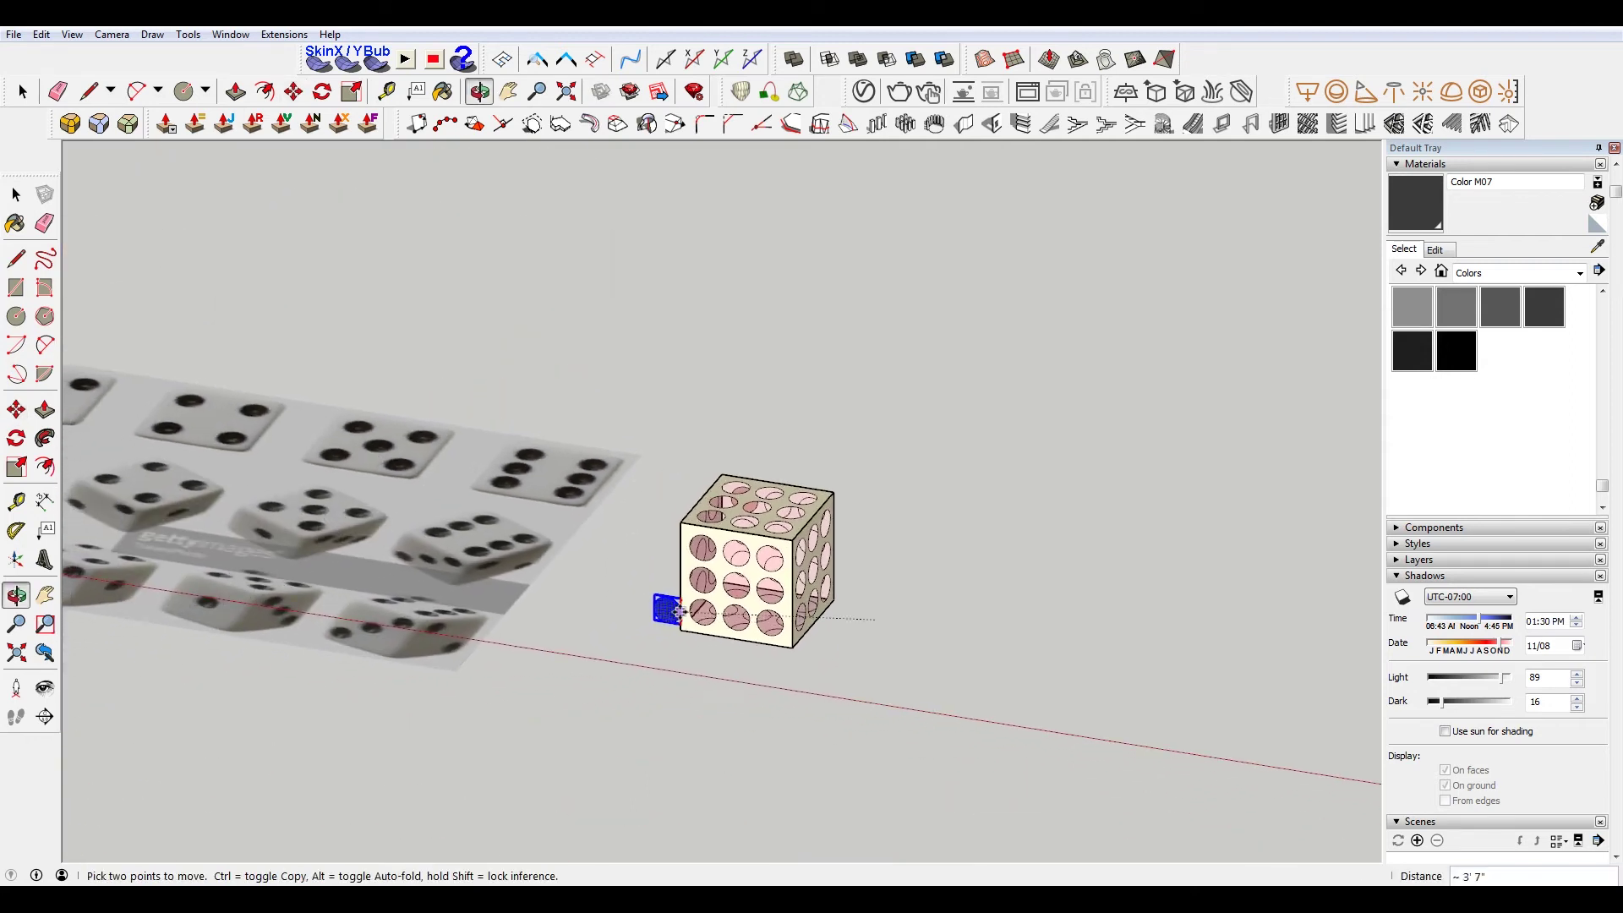
scroll(381, 569, "up", 1)
scroll(623, 580, "up", 2)
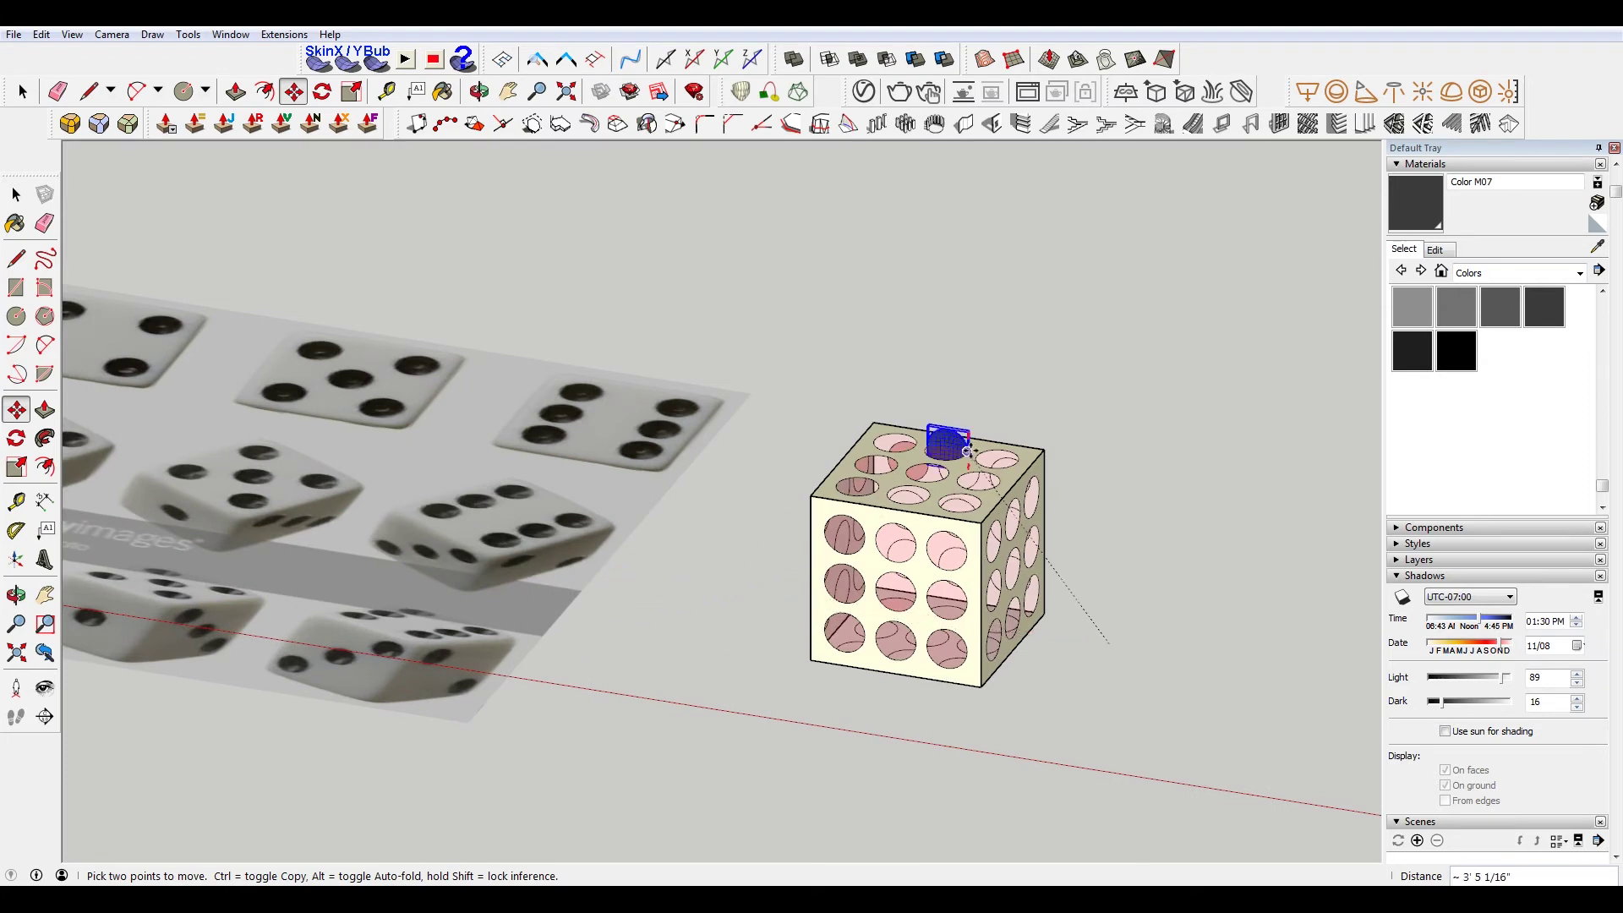
scroll(743, 644, "up", 1)
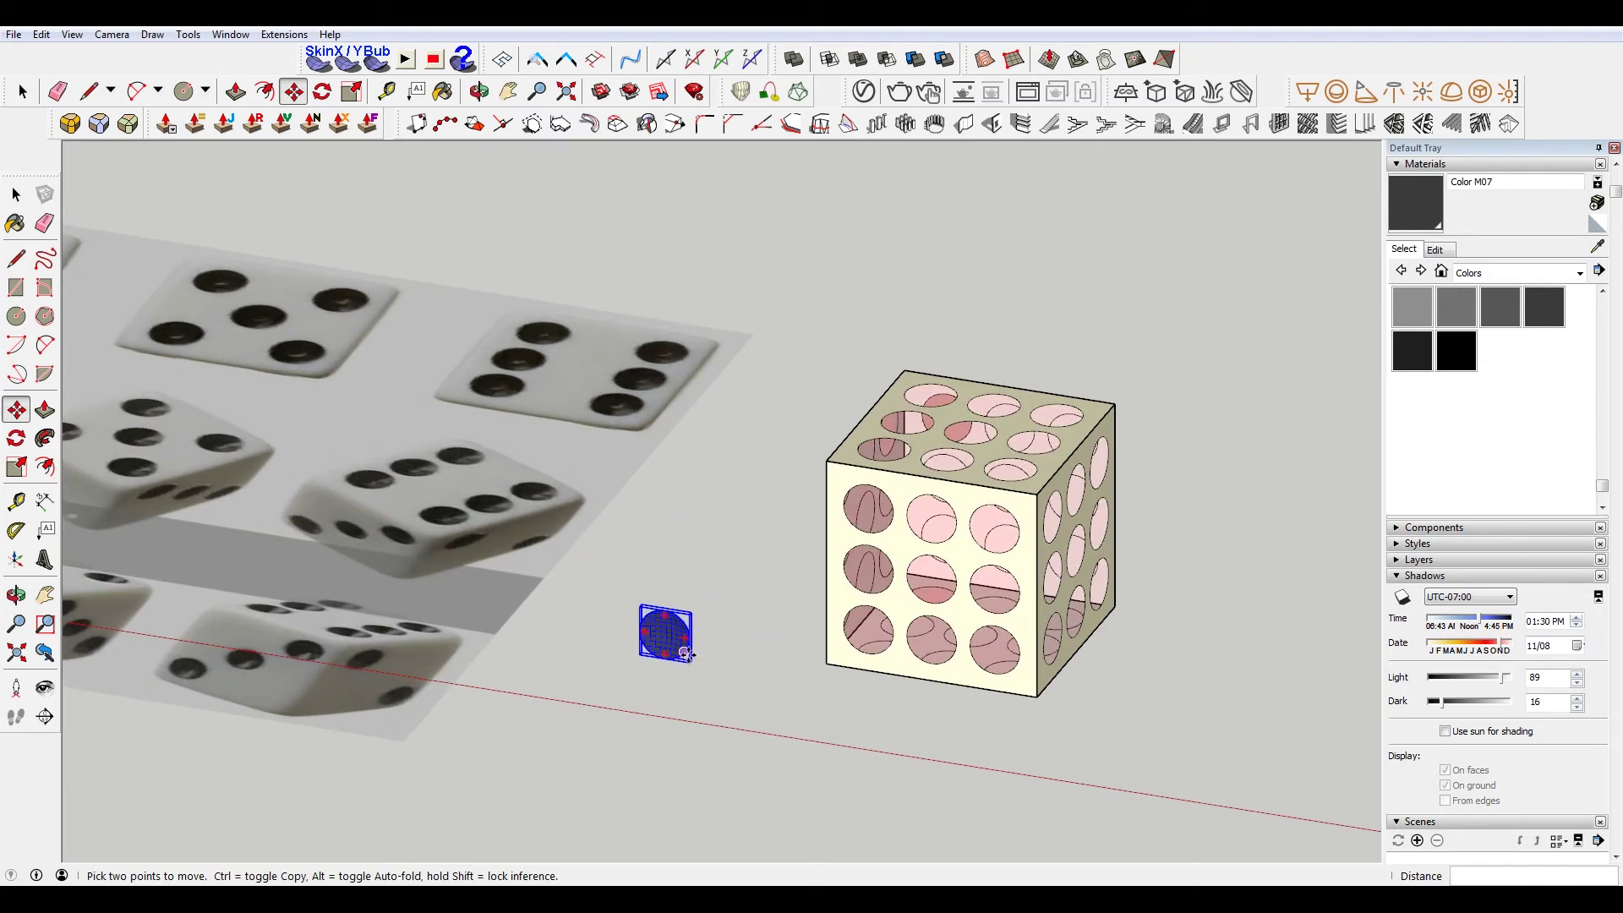
scroll(690, 649, "up", 1)
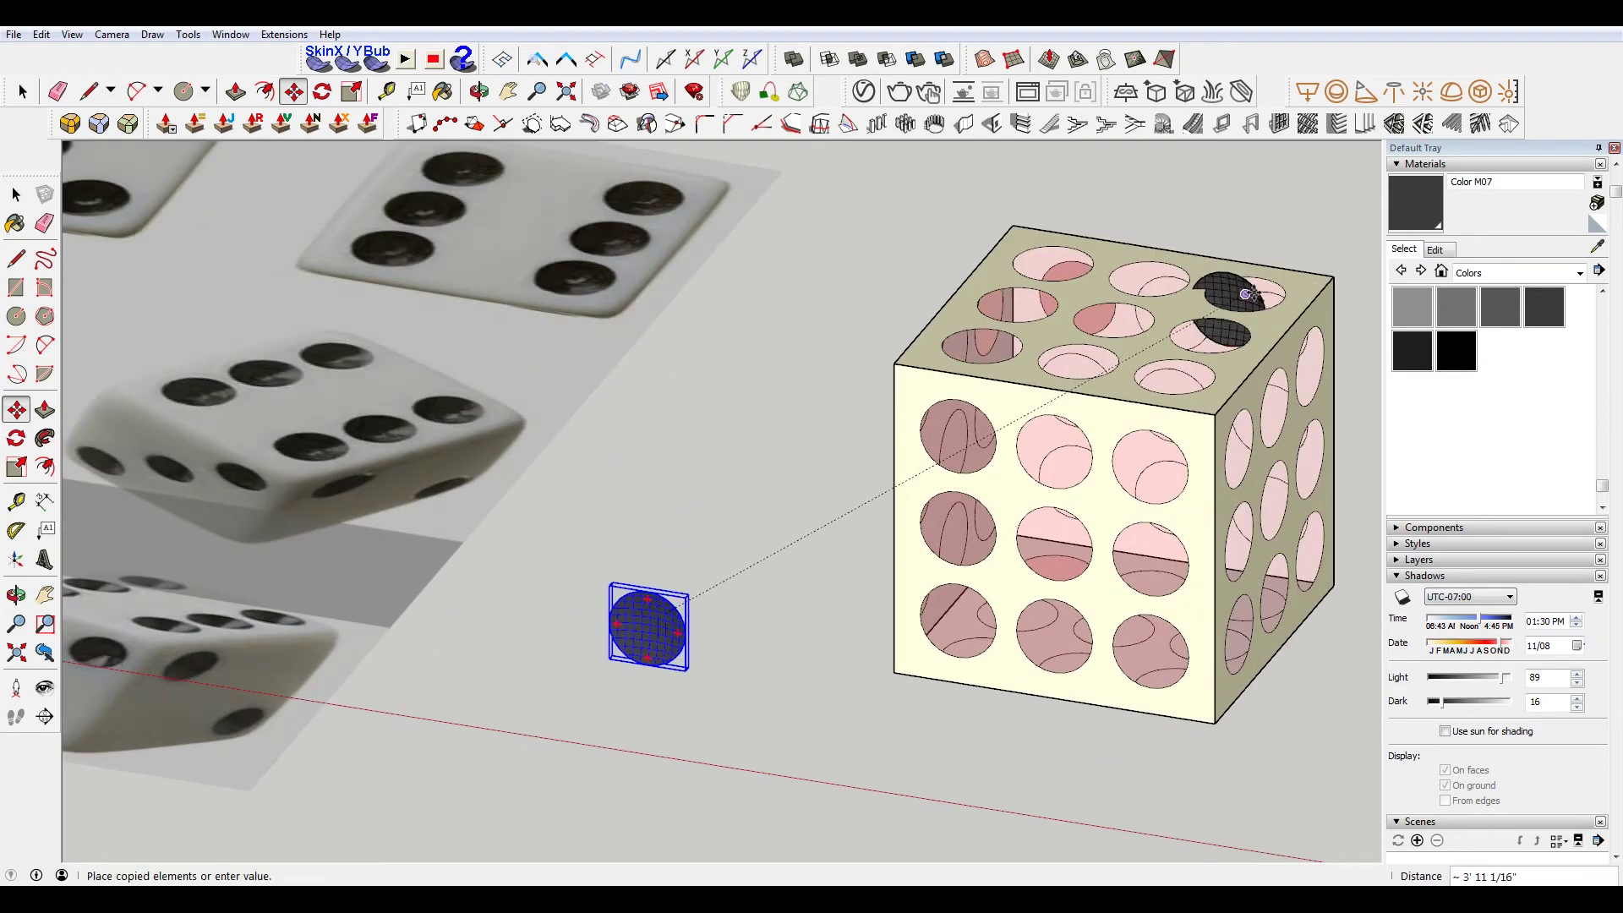
left_click(765, 360)
Rotate the bubble copy 90 degrees so it lies flat
key("q")
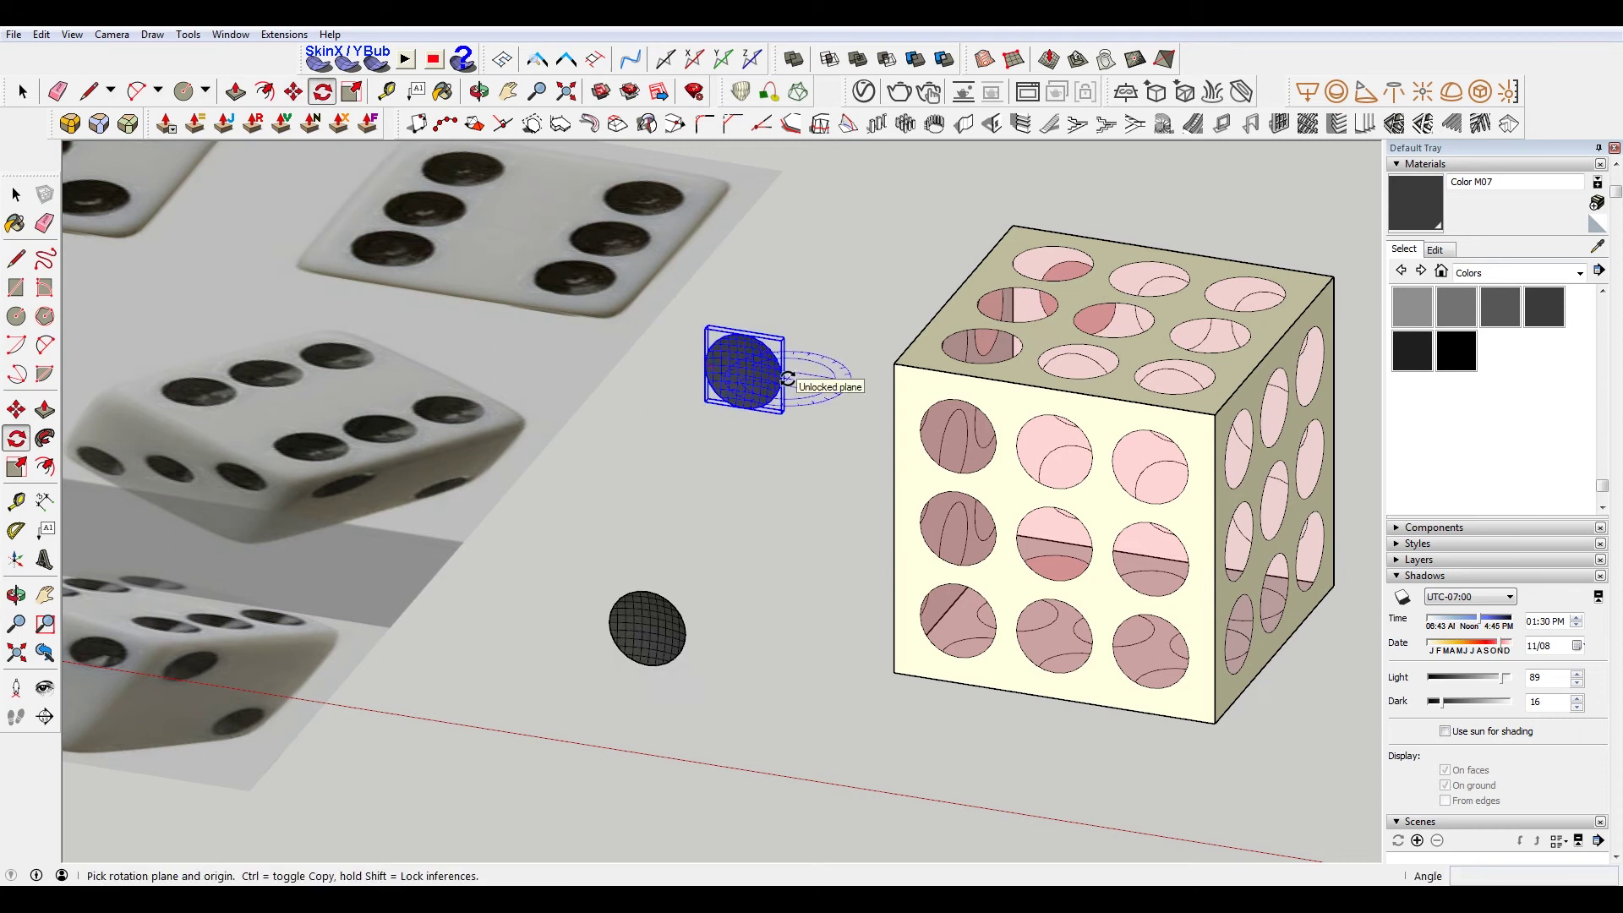
left_click_drag(787, 379, 787, 382)
left_click(669, 497)
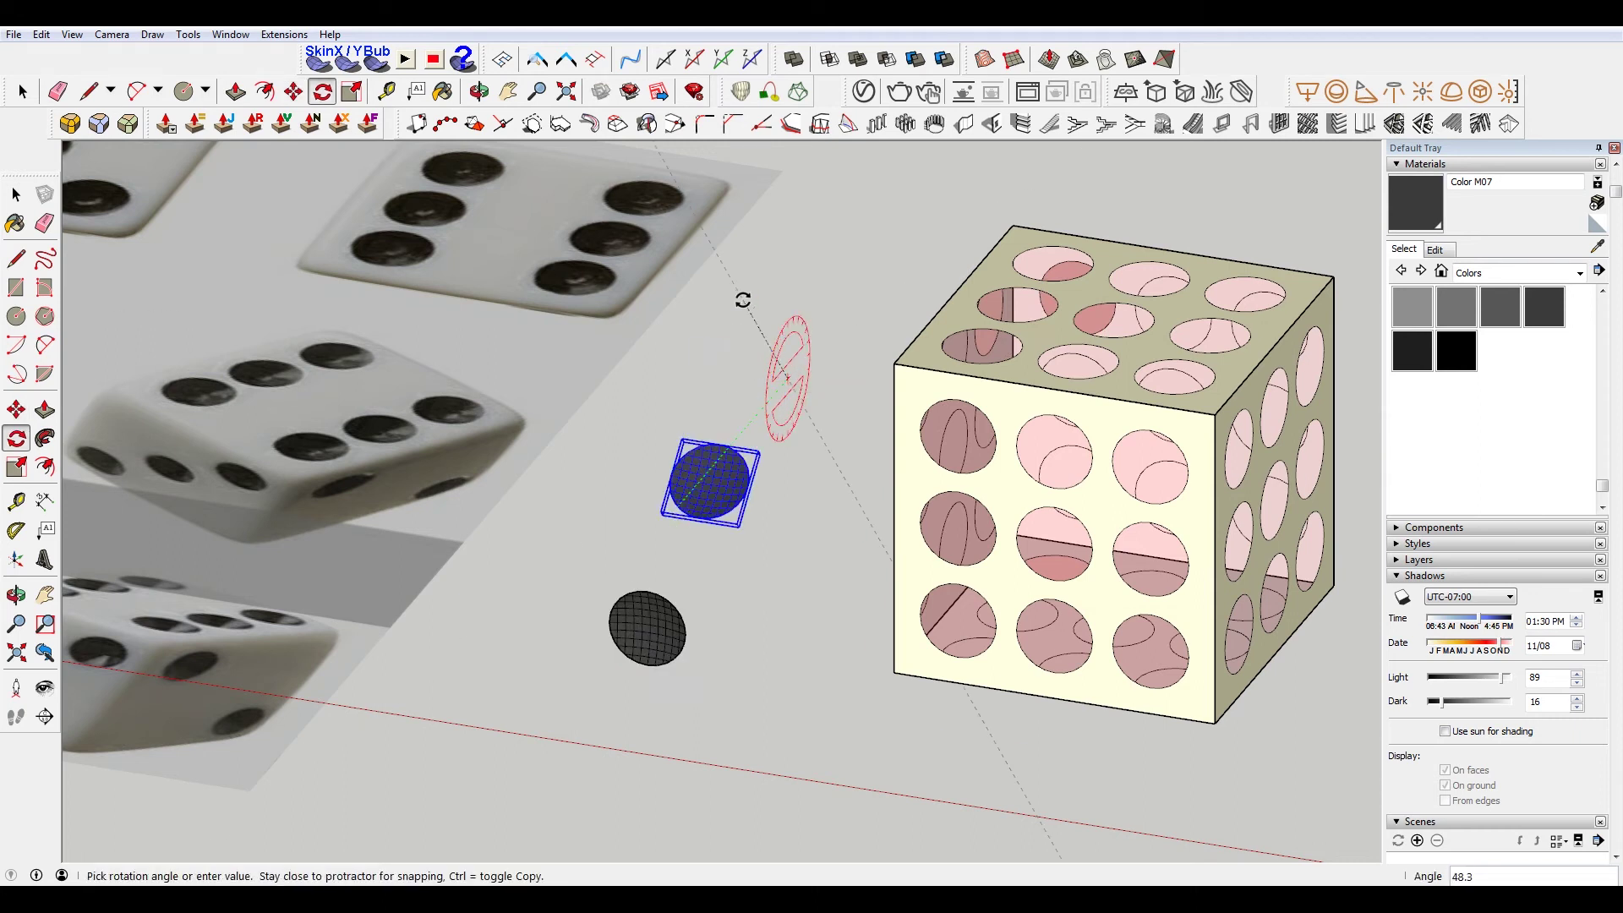
type("0")
key("Return")
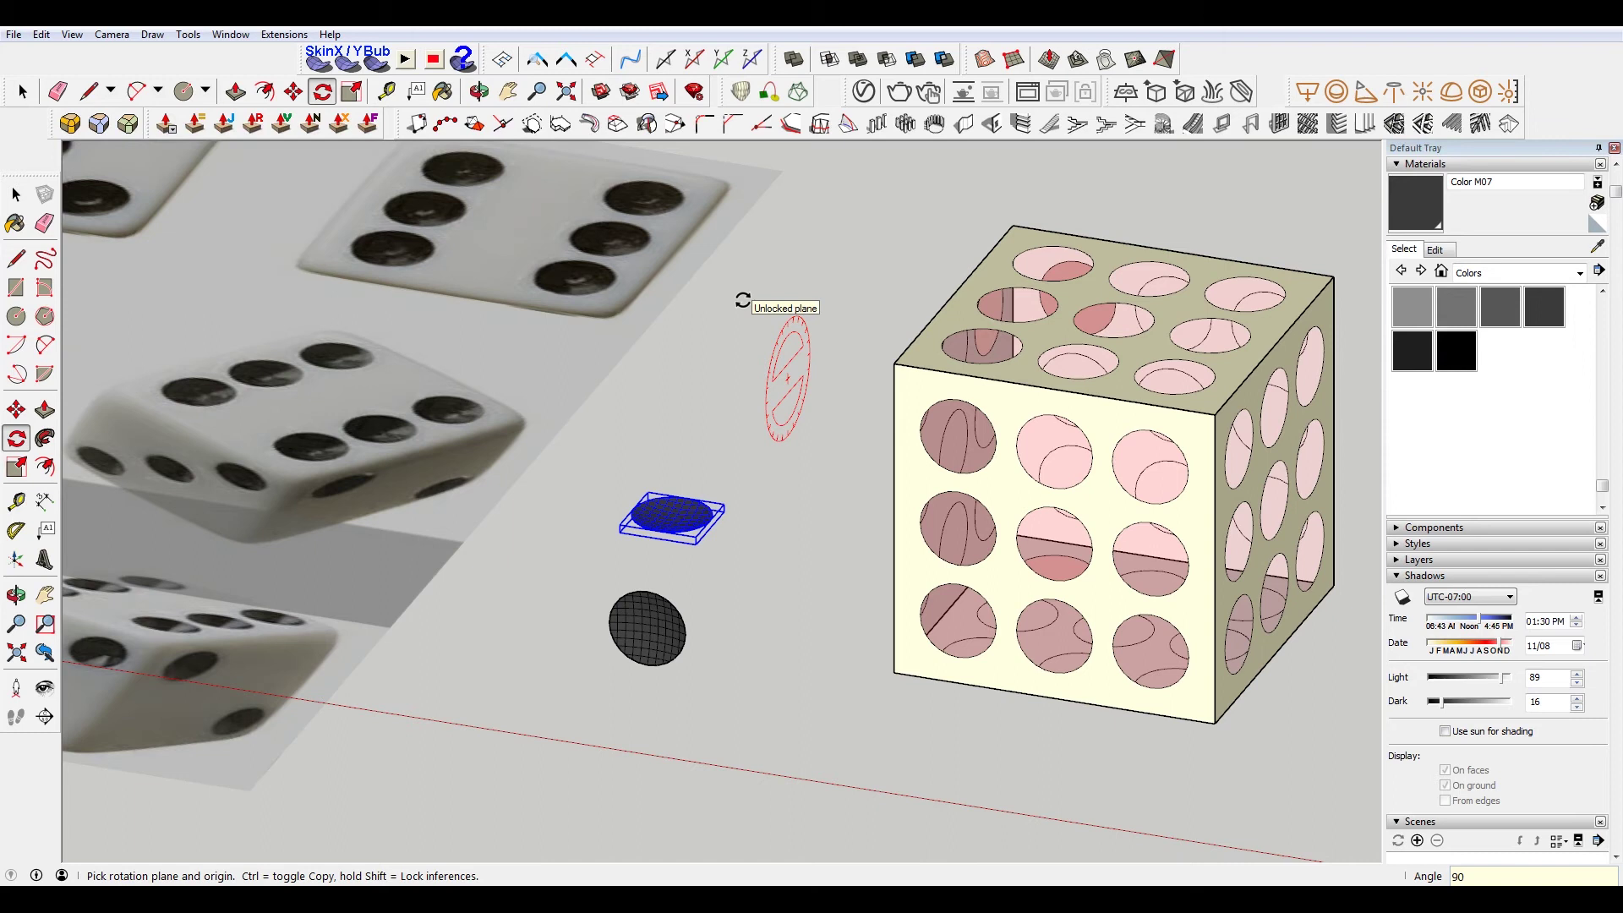
key("m")
scroll(710, 514, "up", 1)
scroll(710, 519, "up", 2)
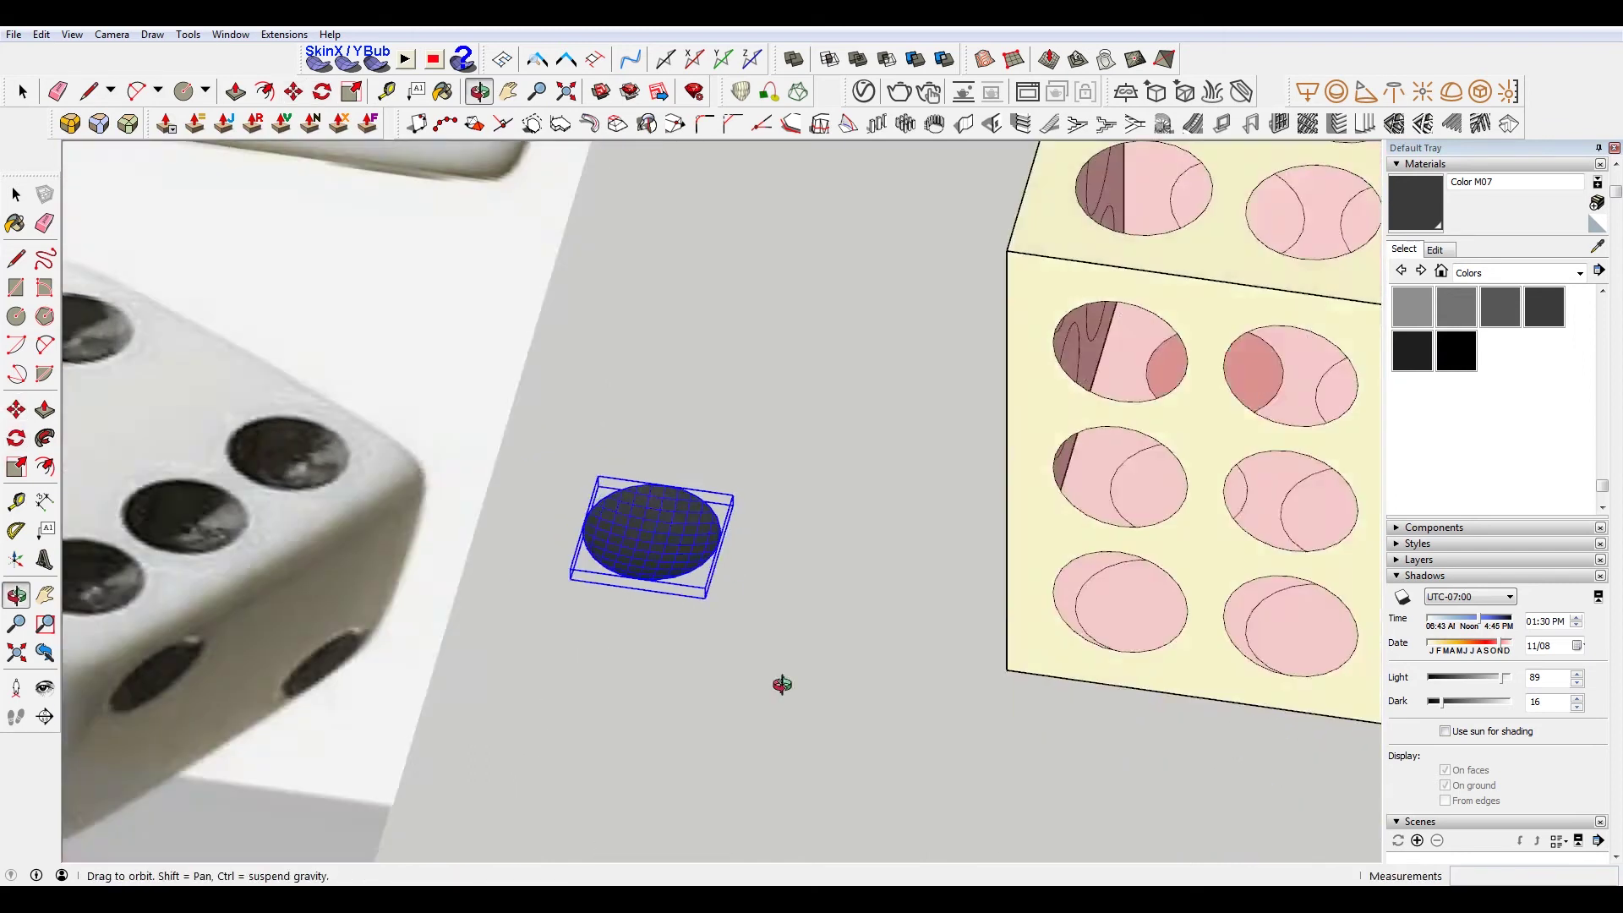
Move-copy the dimple pip into the right-column holes as a 2x array
key("m")
scroll(782, 685, "down", 2)
left_click(723, 542)
scroll(417, 453, "down", 3)
scroll(577, 488, "down", 2)
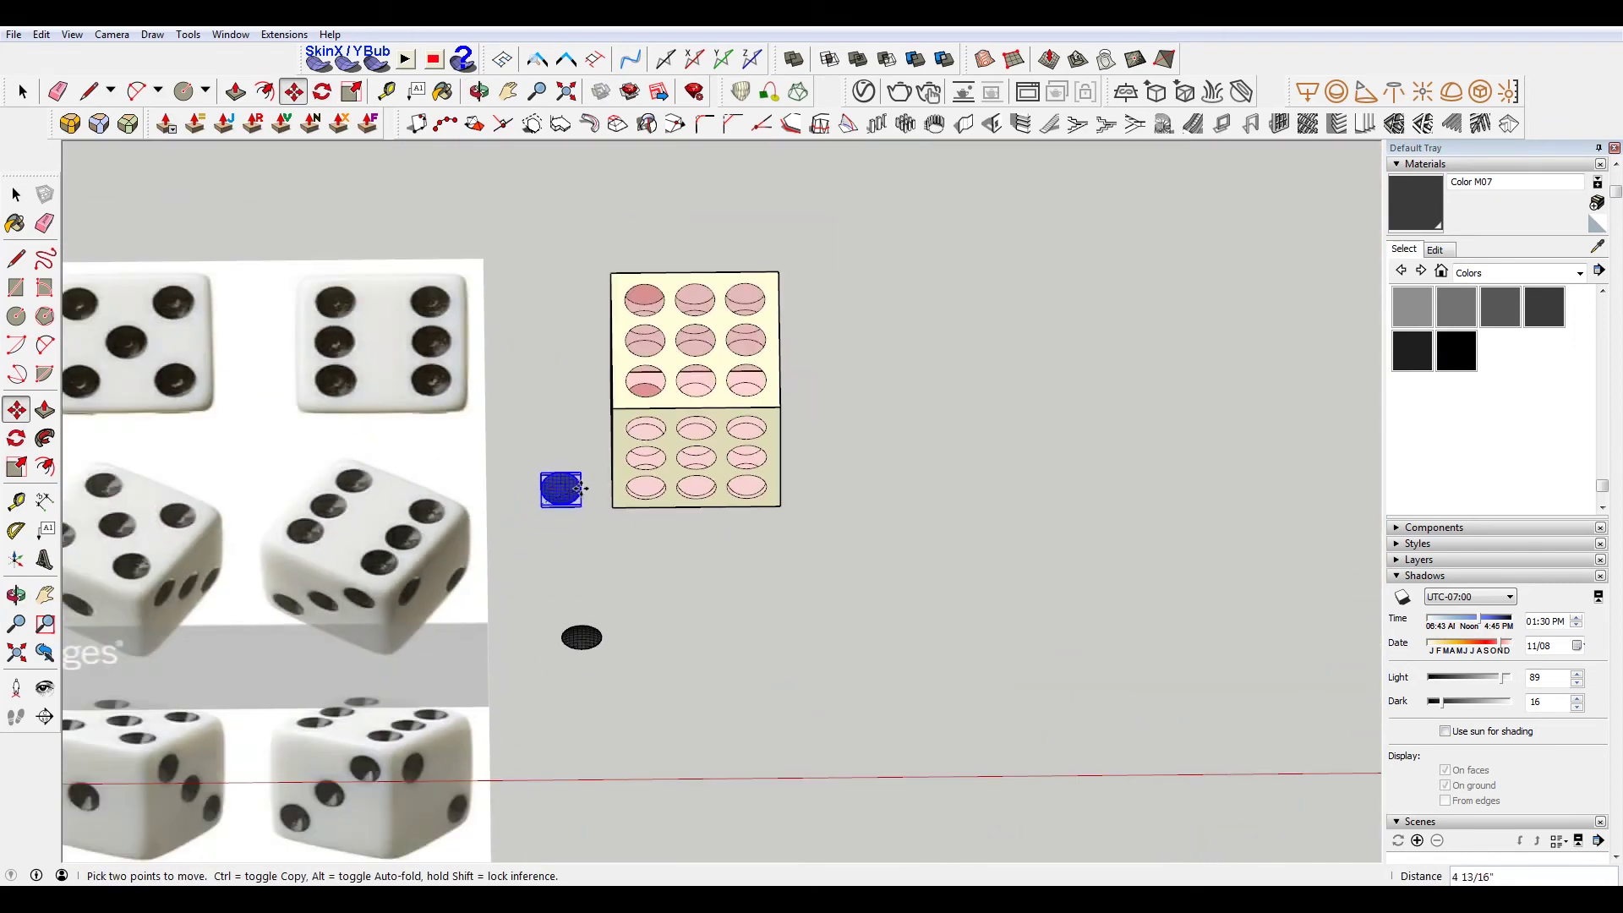
scroll(767, 290, "up", 2)
left_click(758, 290)
scroll(757, 290, "up", 3)
scroll(756, 290, "up", 1)
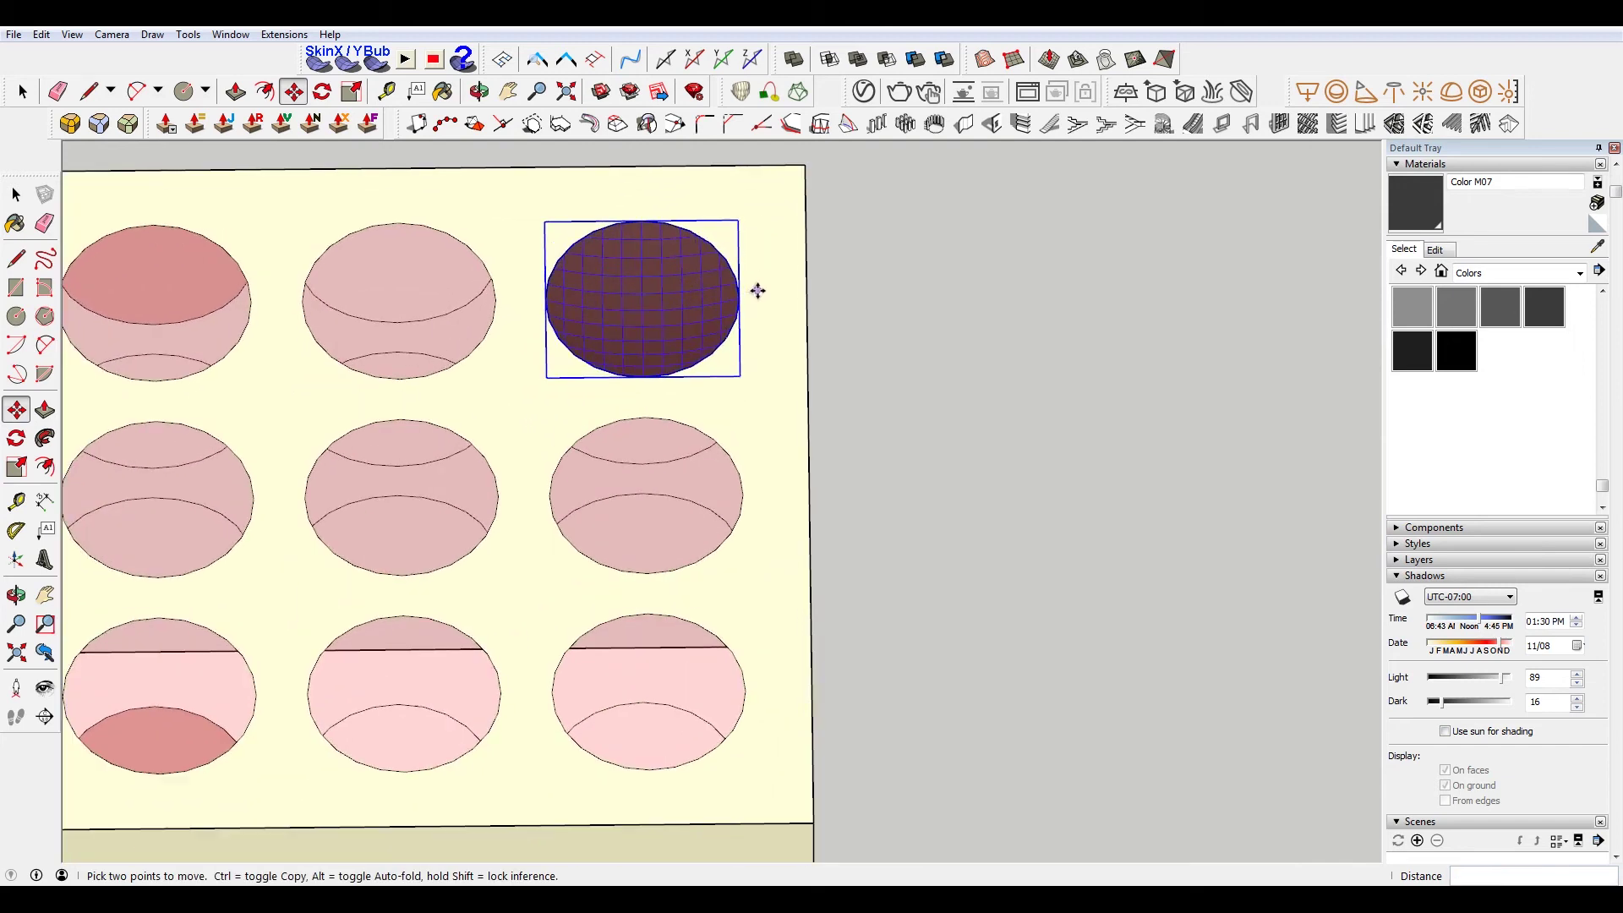
left_click(738, 299, "ctrl")
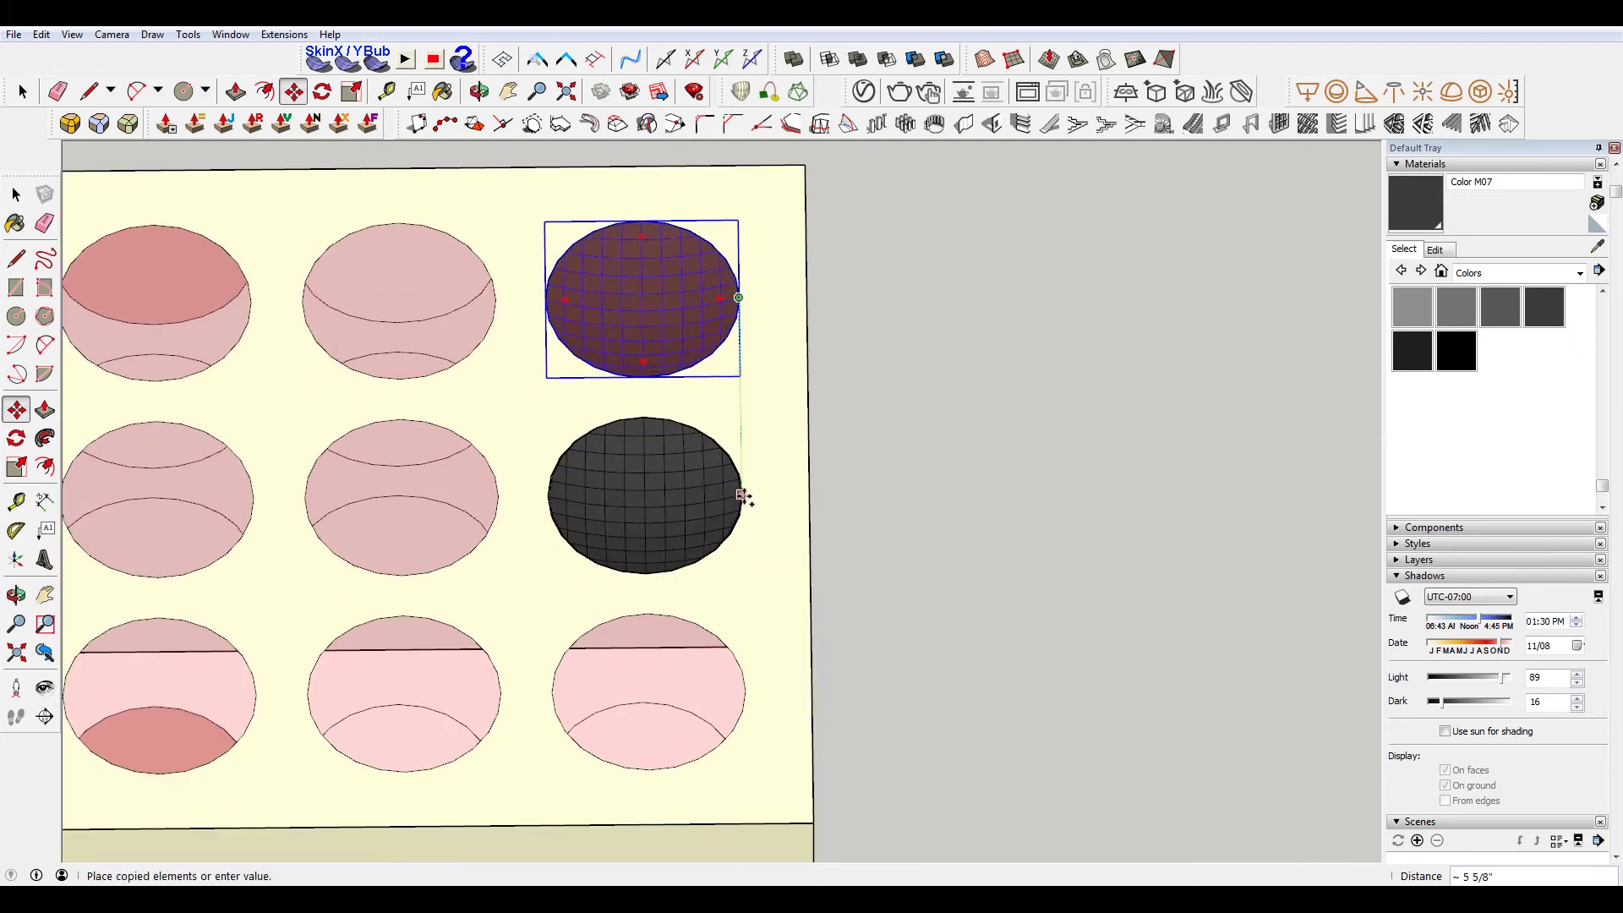
left_click(742, 494)
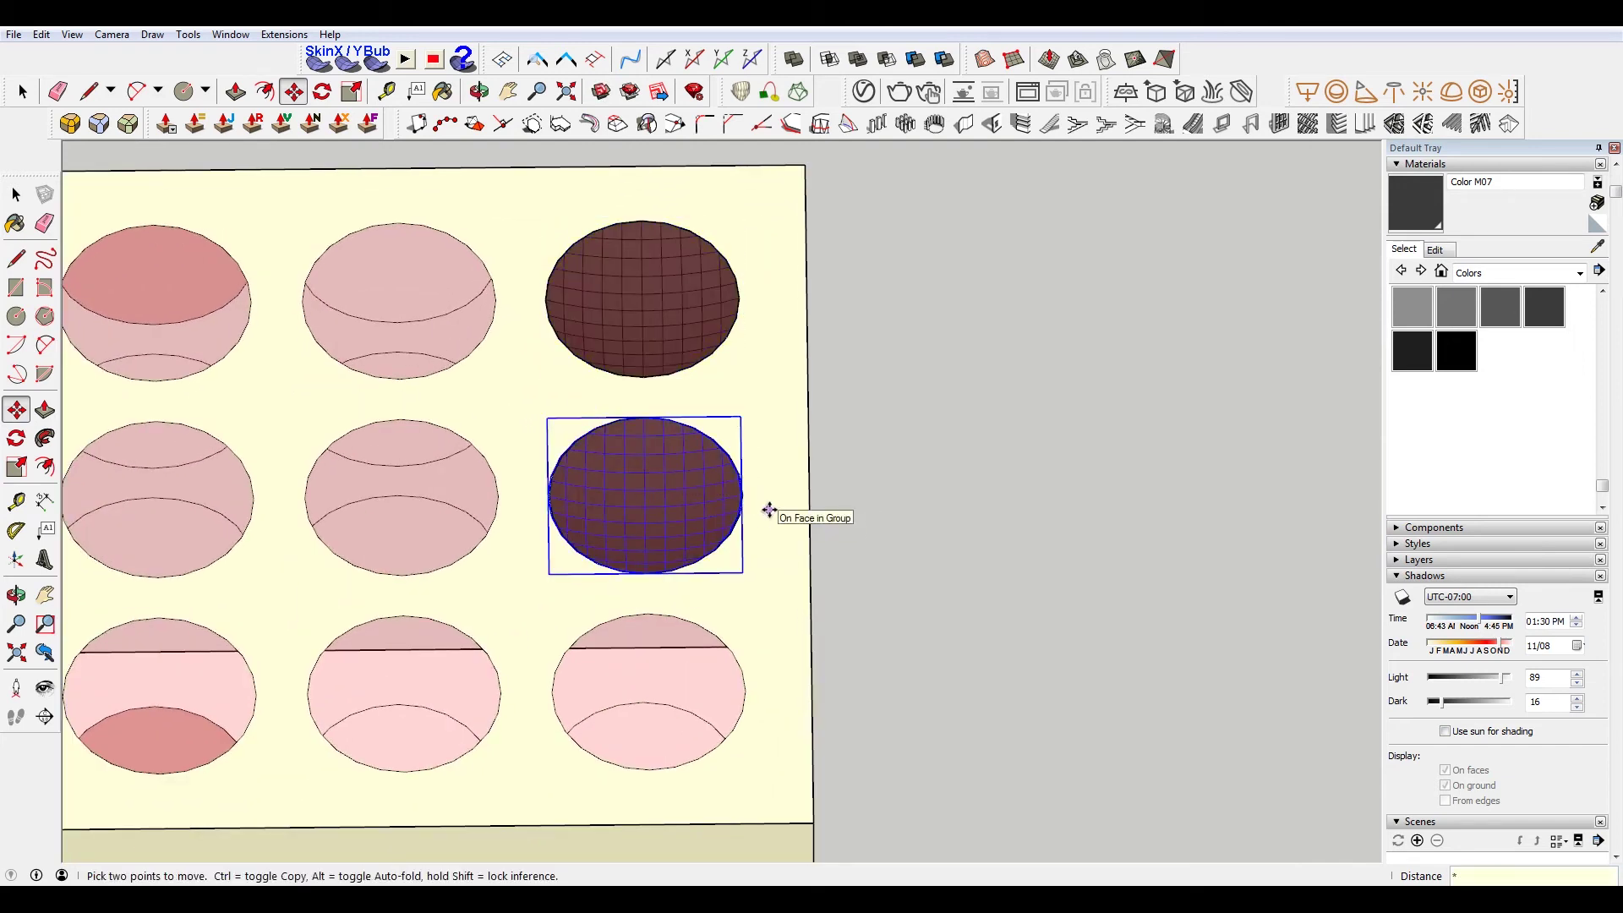
type("2x")
key("Return")
key("space")
scroll(667, 388, "down", 2)
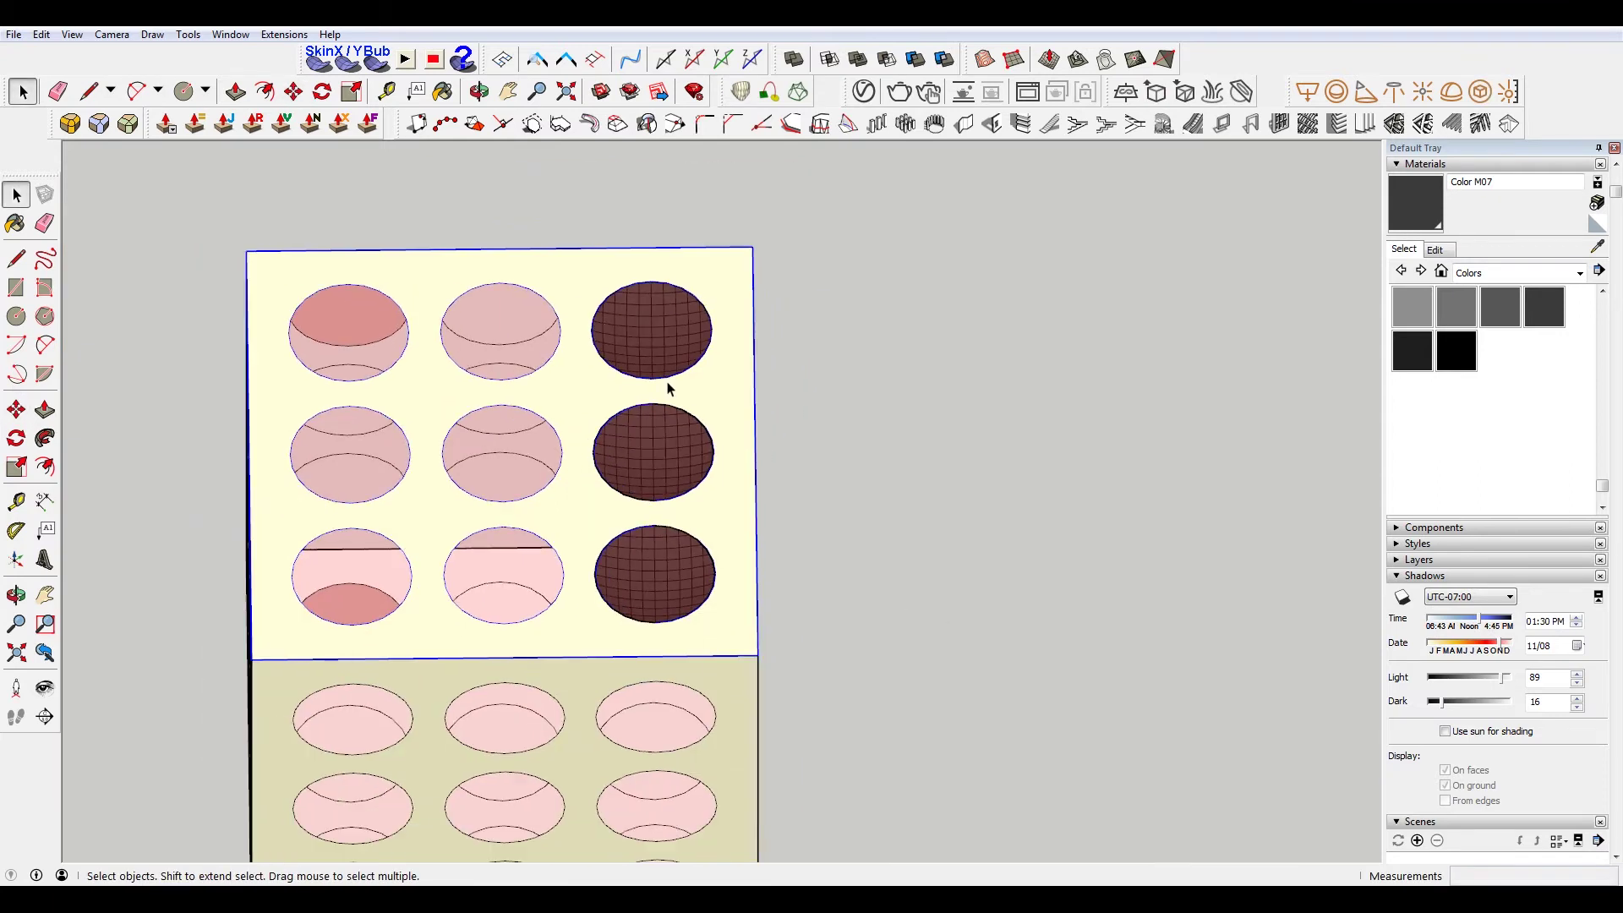
Erase the top, centre and bottom middle-column holes inside the top face group
double_click(643, 337)
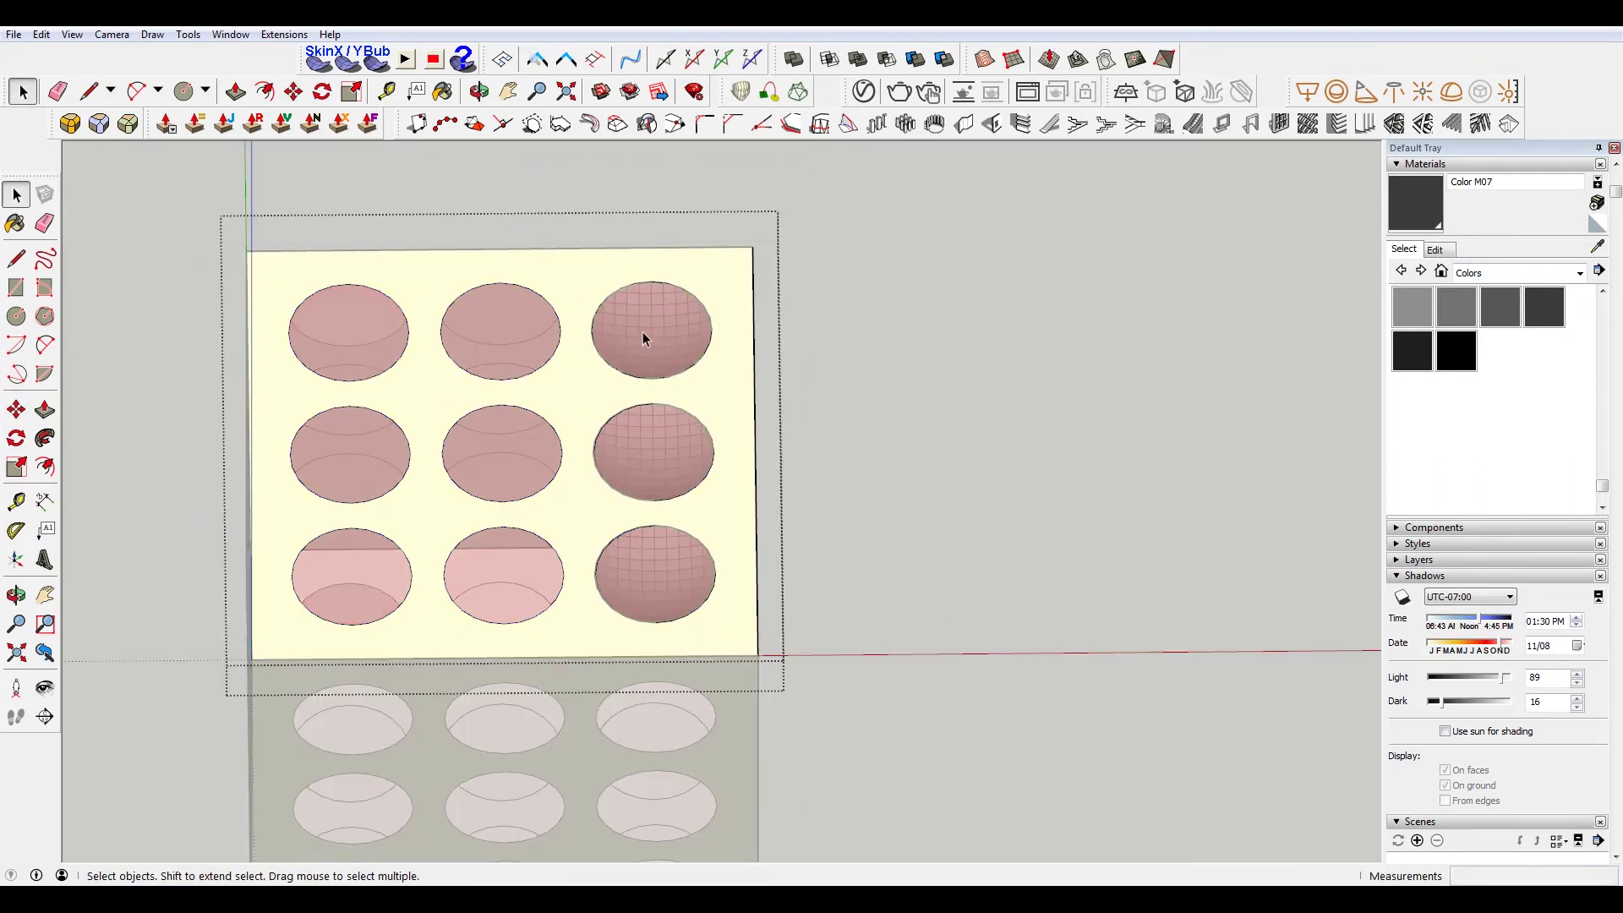
left_click(513, 284)
key("Delete")
left_click(545, 425)
key("Delete")
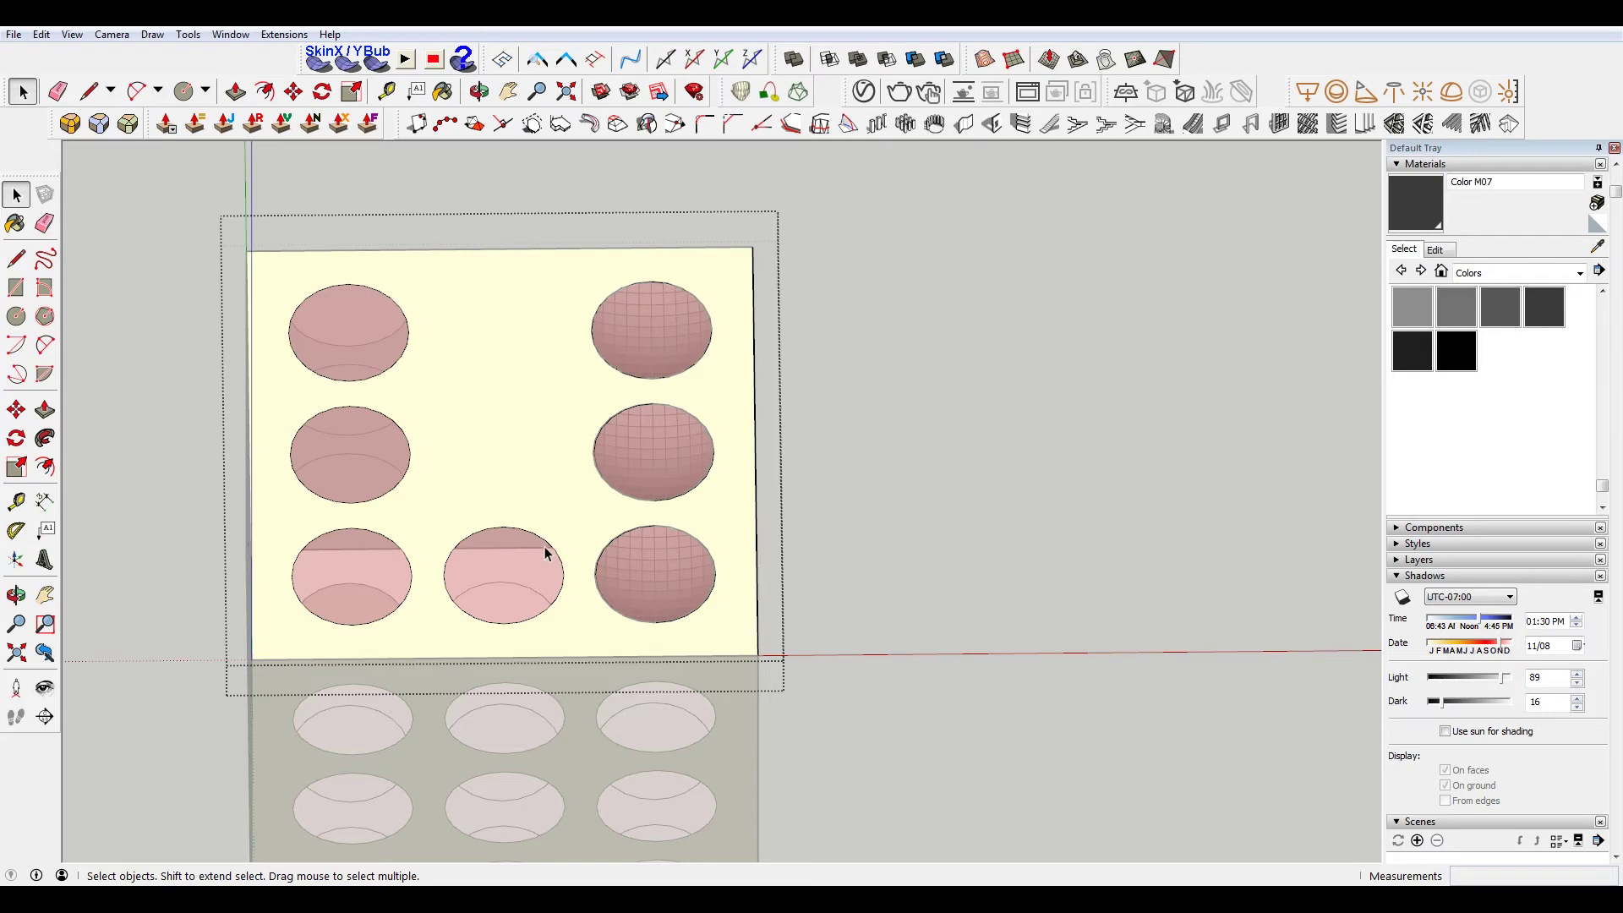
left_click(550, 549)
key("Delete")
left_click(656, 569)
left_click(660, 443)
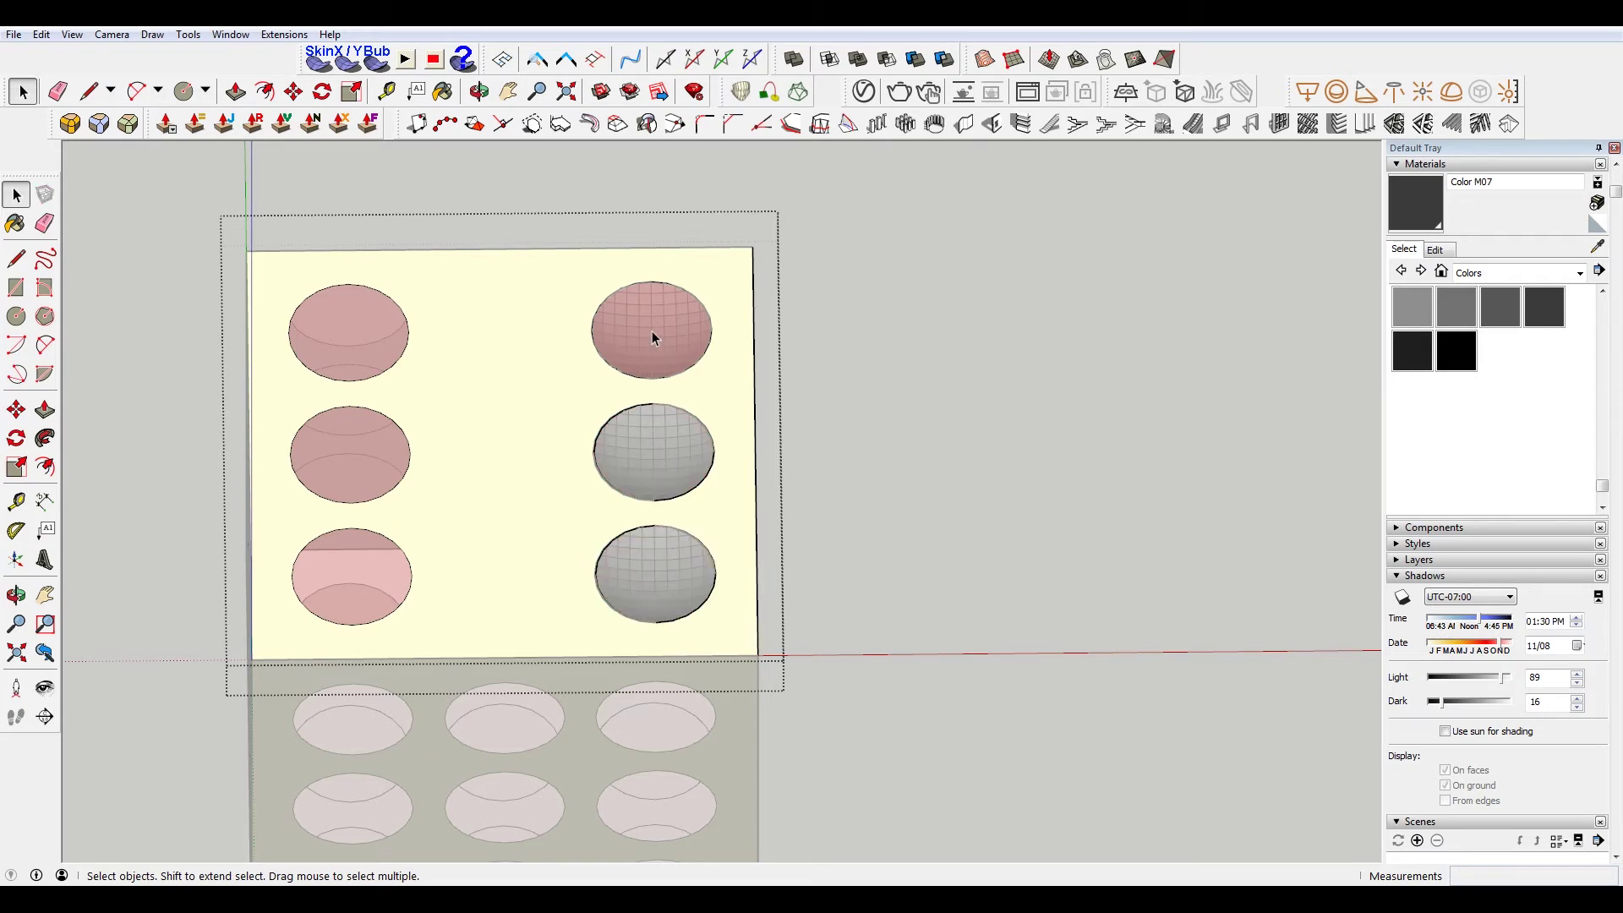
left_click(652, 330)
left_click(322, 327)
left_click(335, 454)
left_click(355, 577)
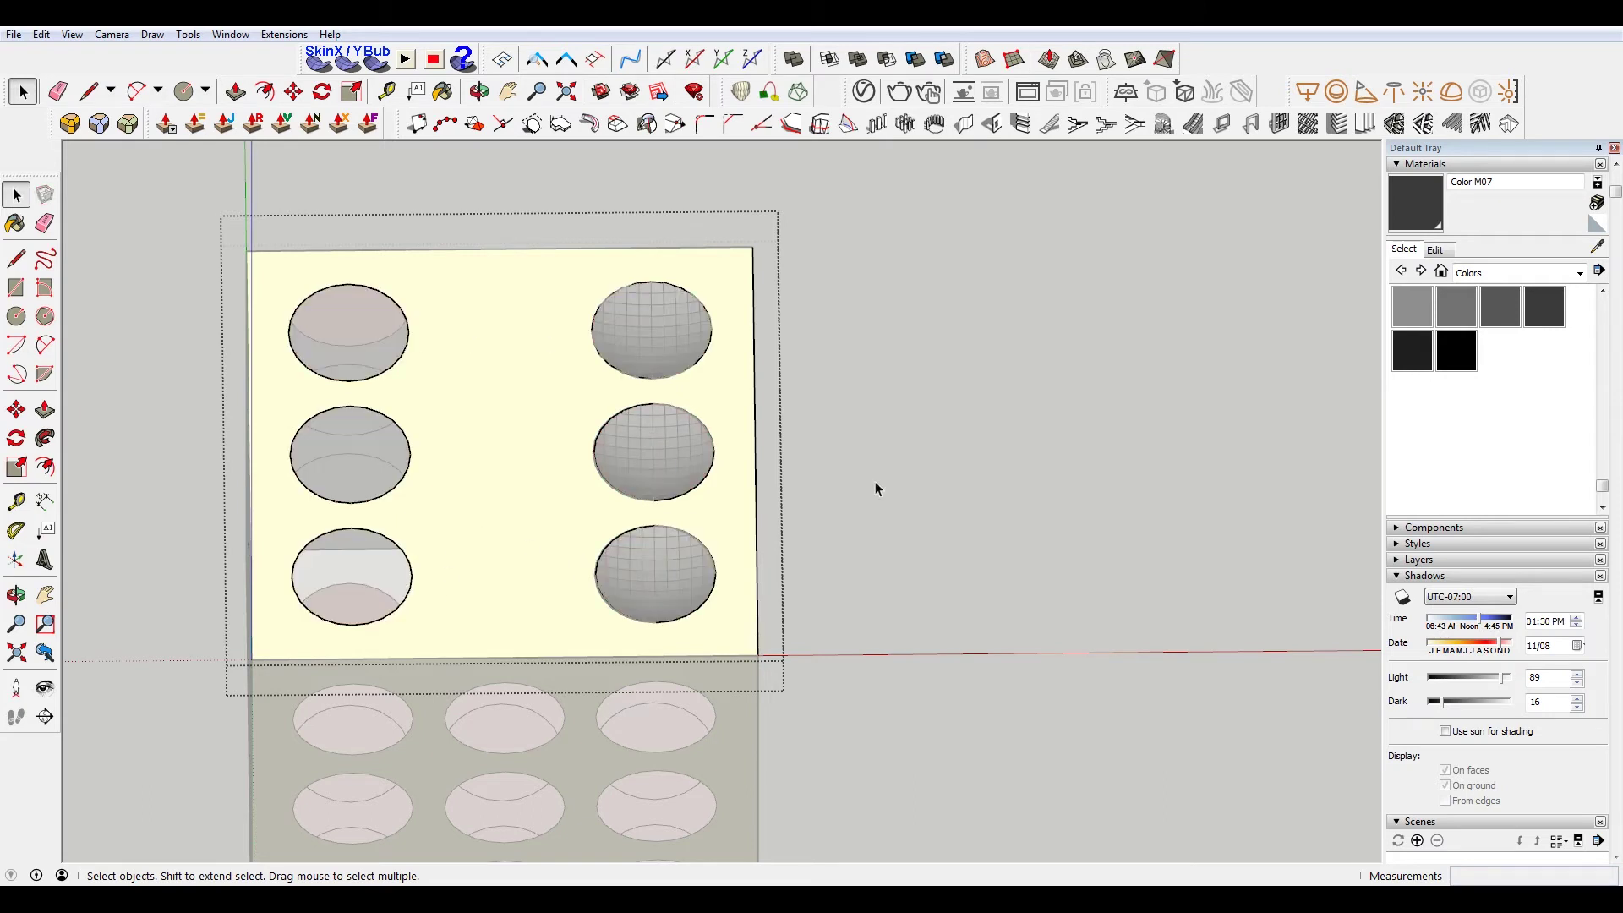
left_click(875, 480)
Copy the three right-column pips across into the left-column holes
left_click(638, 316)
left_click(633, 466, "shift")
left_click(643, 579, "shift")
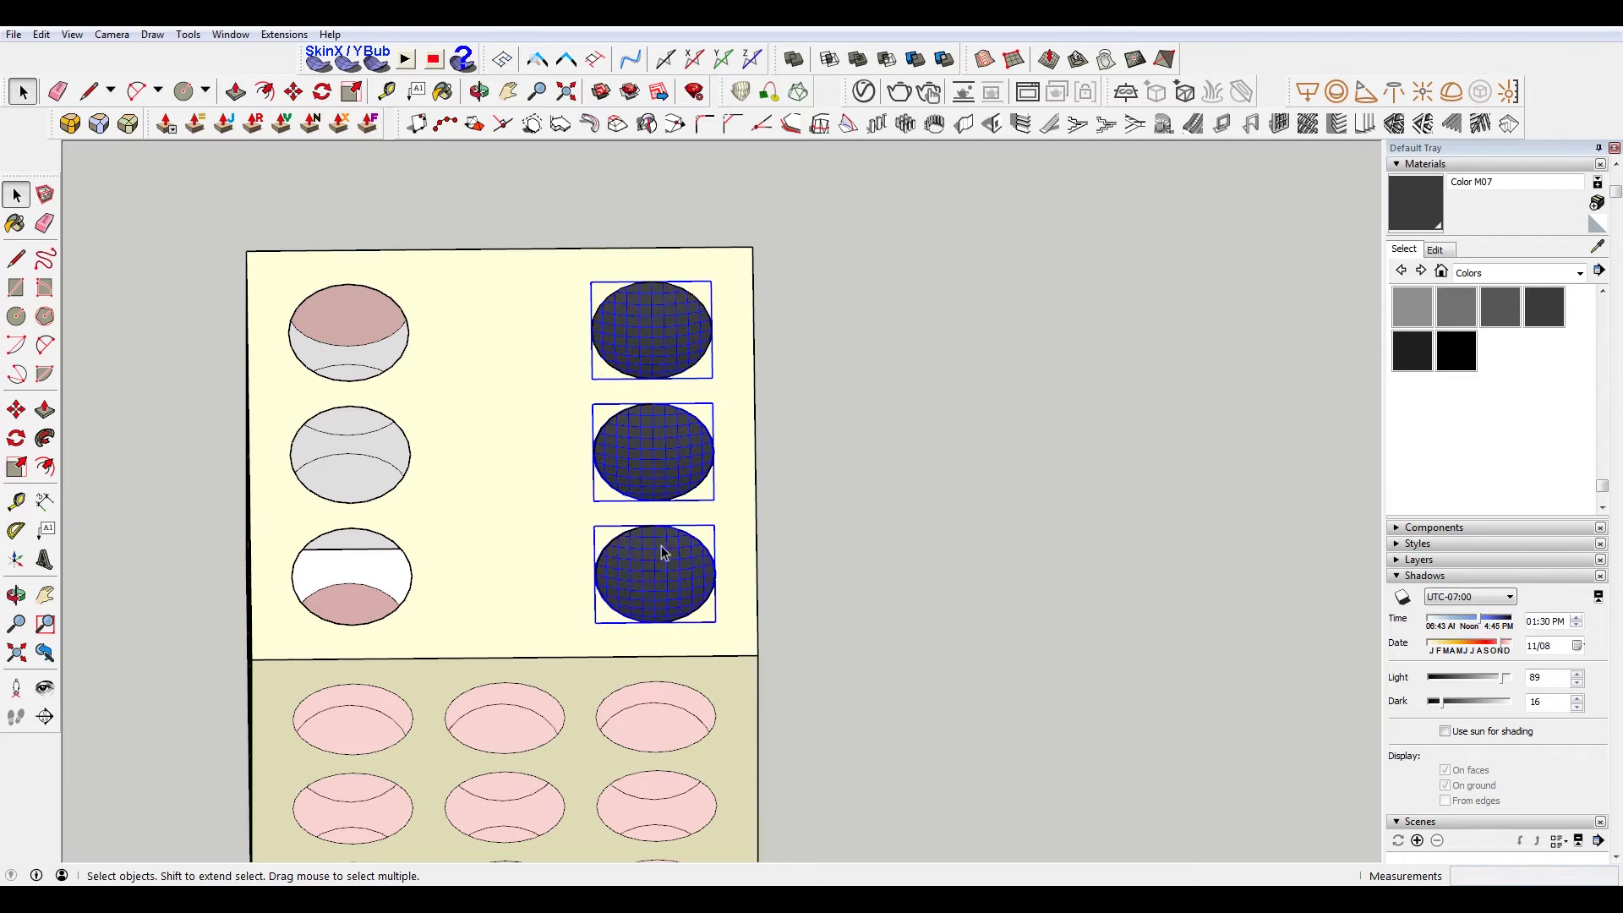
key("m")
left_click(718, 452)
key("ctrl")
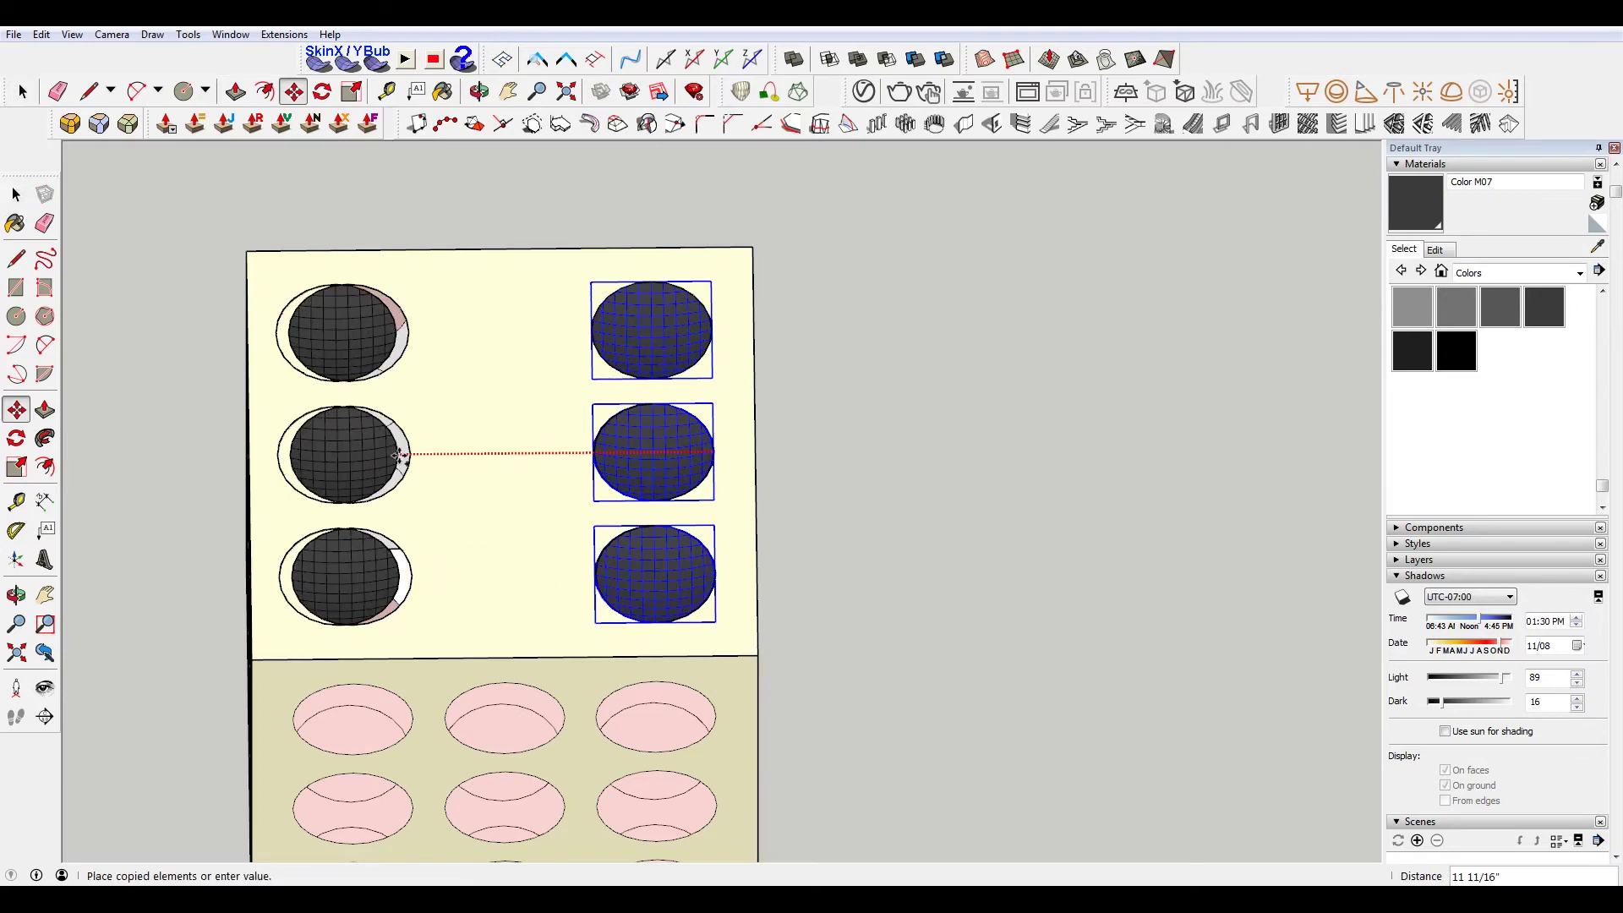
left_click(410, 453)
key("space")
scroll(979, 552, "down", 5)
middle_click_drag(979, 552, 887, 482)
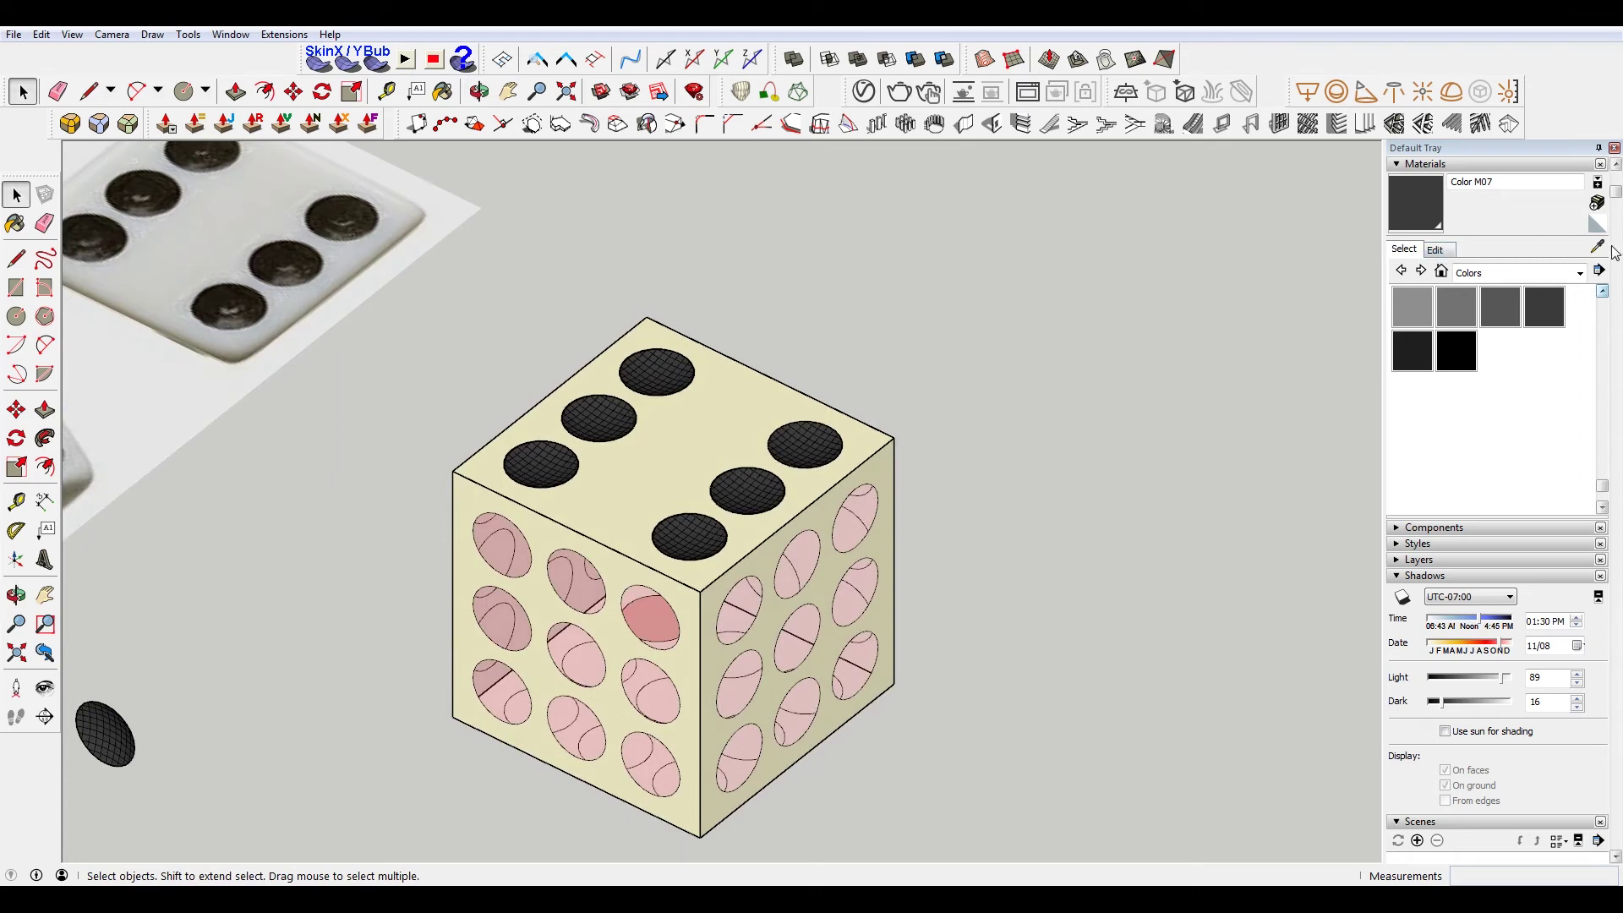
Sample the die's cream material and raise its HLS lightness to 98
left_click(1597, 246)
left_click(710, 402)
left_click(1436, 250)
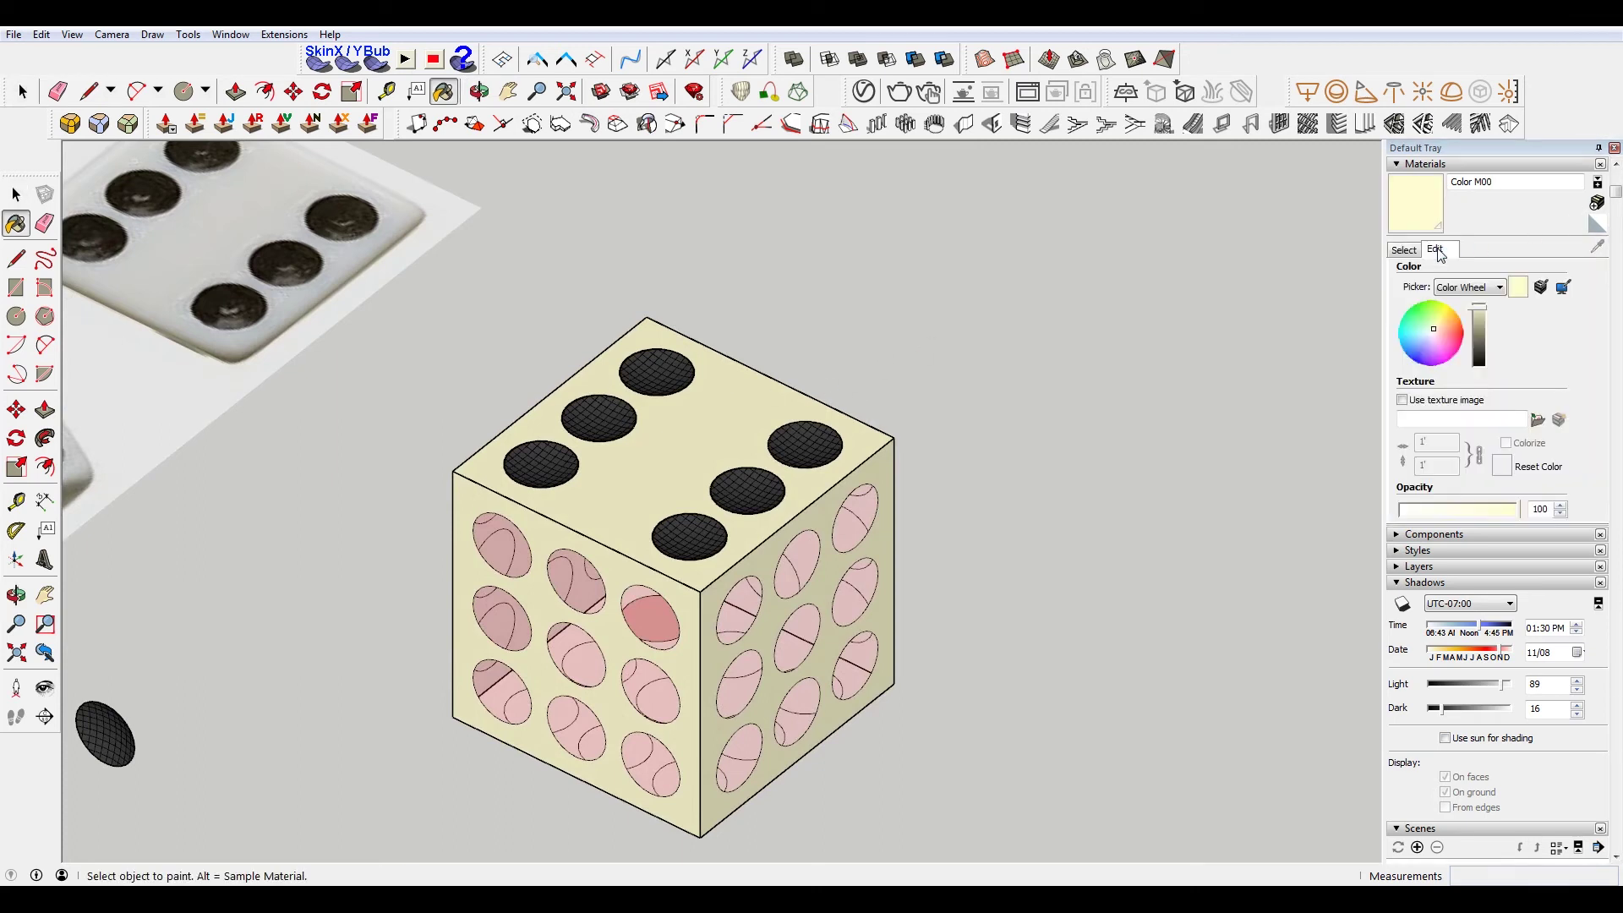
left_click(1498, 288)
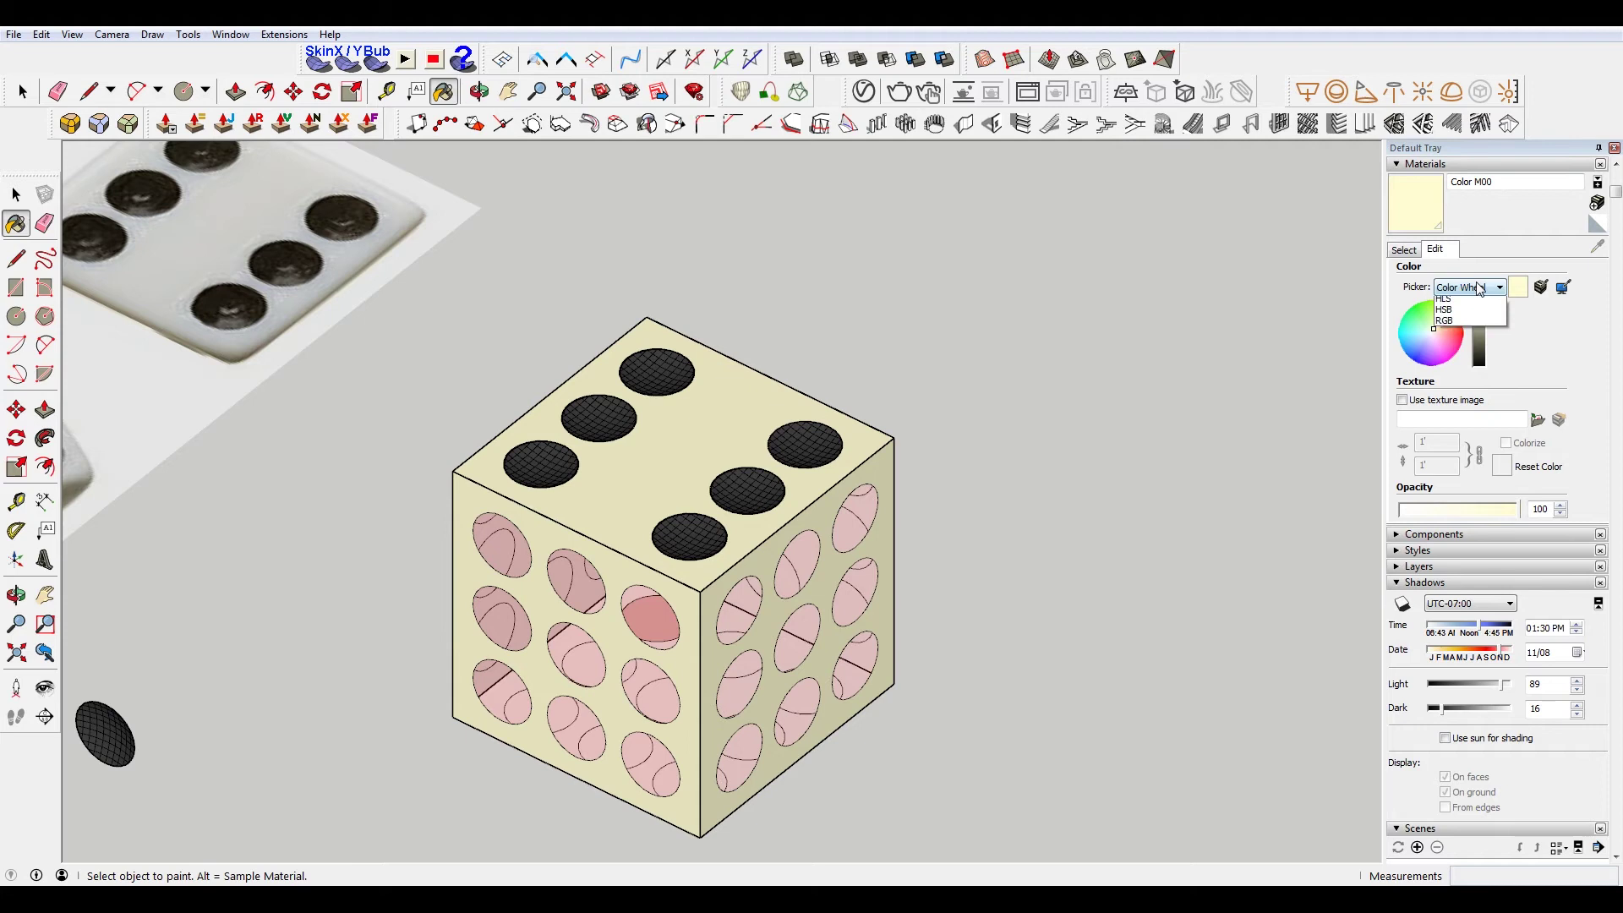
left_click(1477, 310)
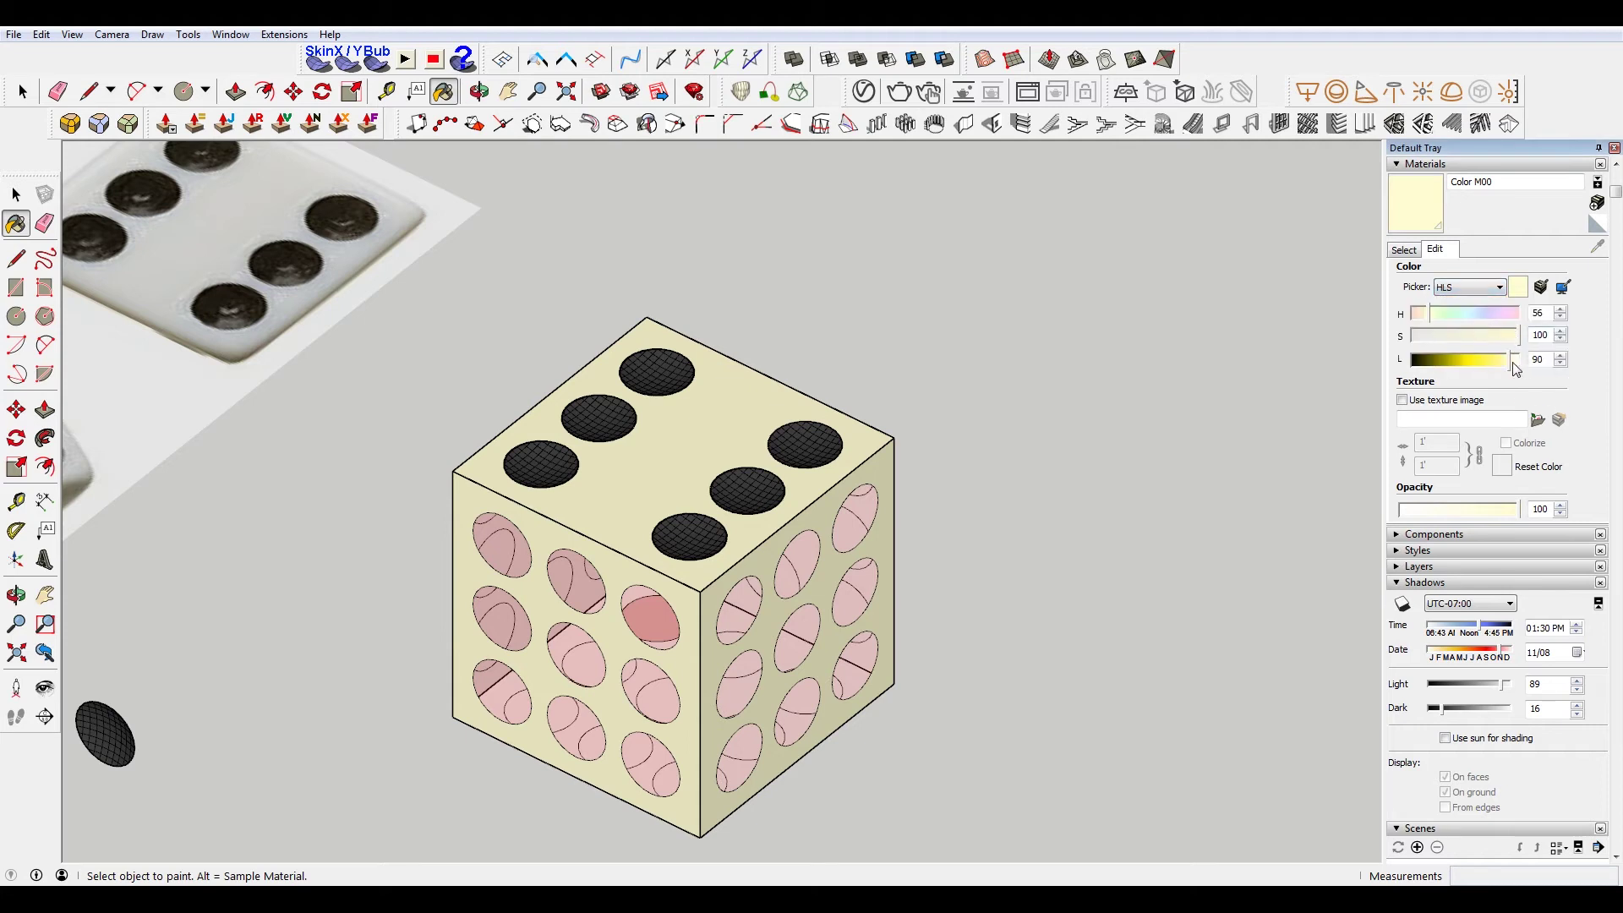
left_click_drag(1511, 363, 1516, 365)
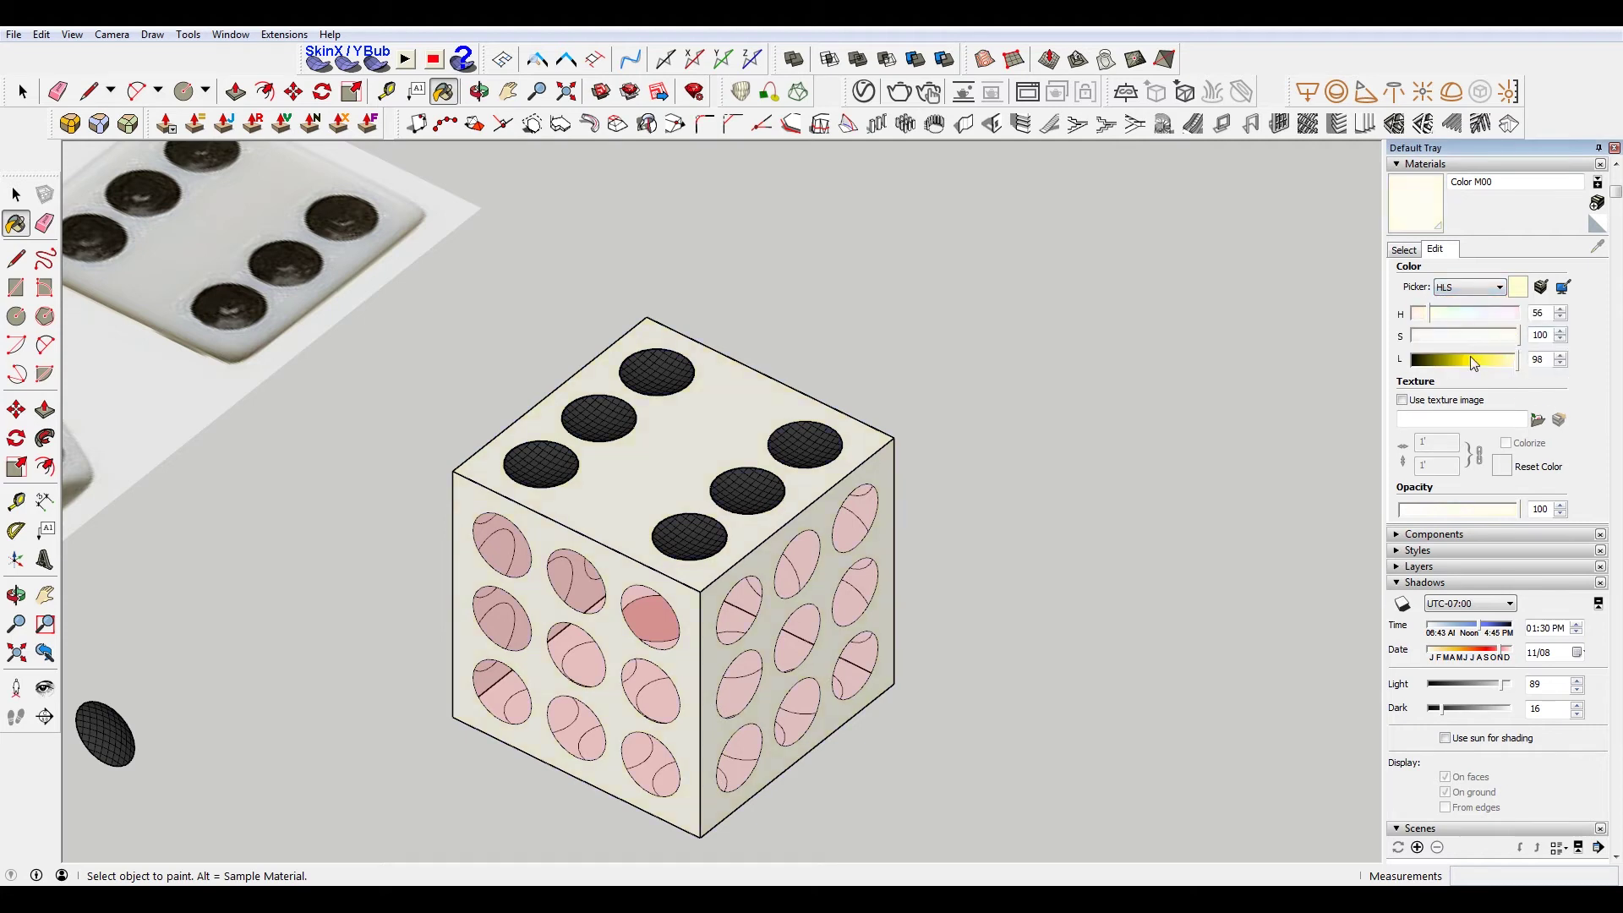
left_click(1402, 249)
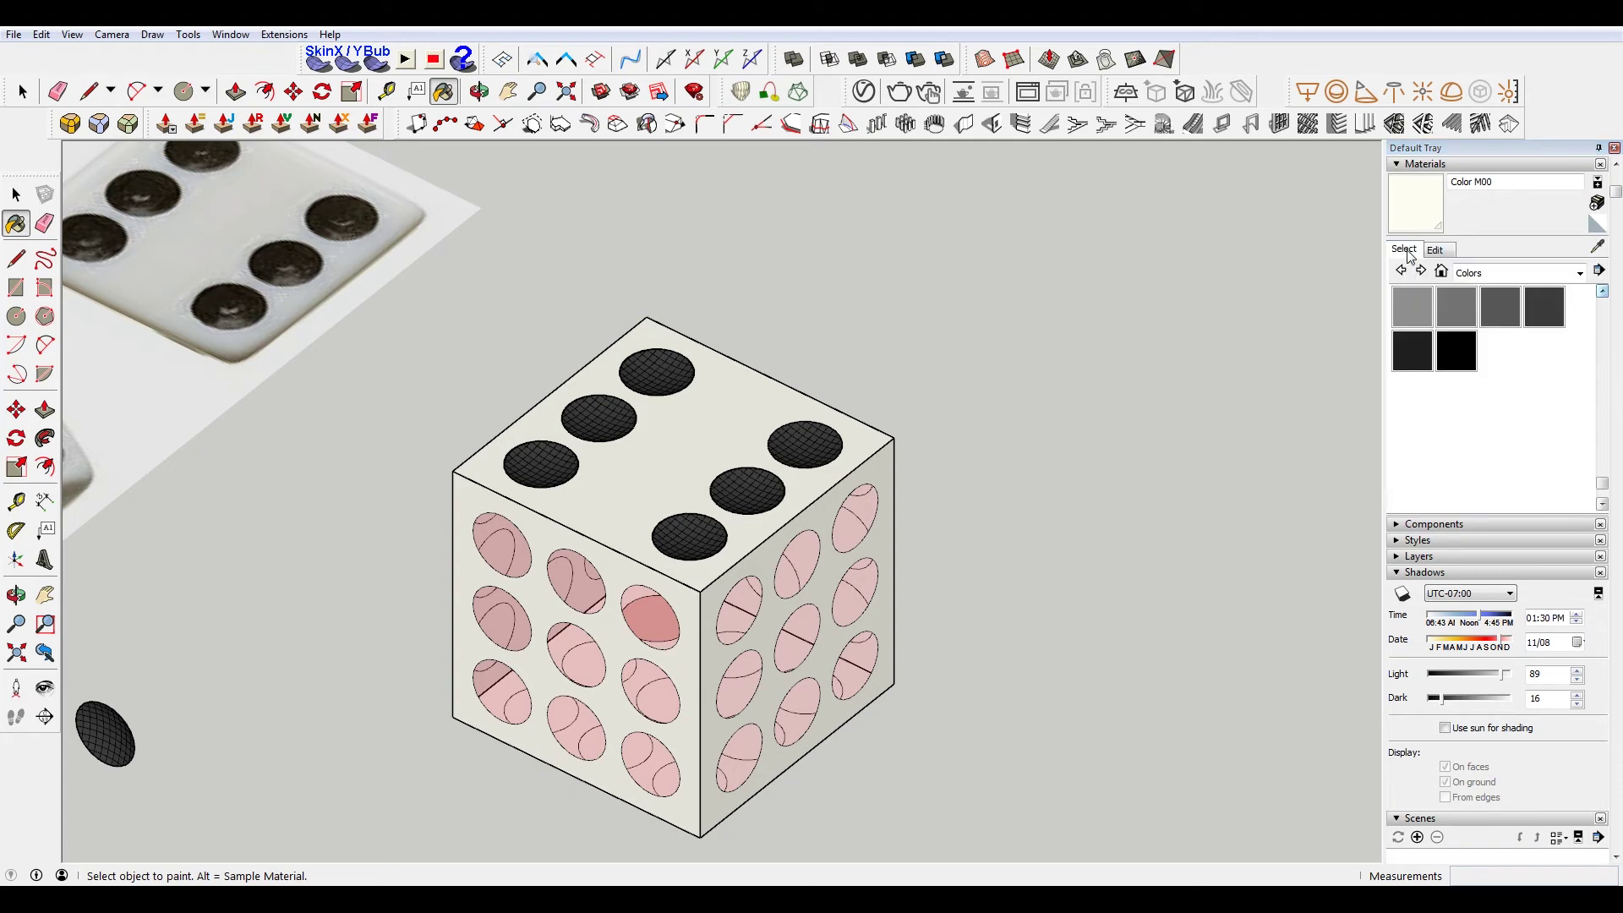
key("space")
scroll(1001, 293, "down", 2)
middle_click_drag(766, 435, 904, 397, "shift")
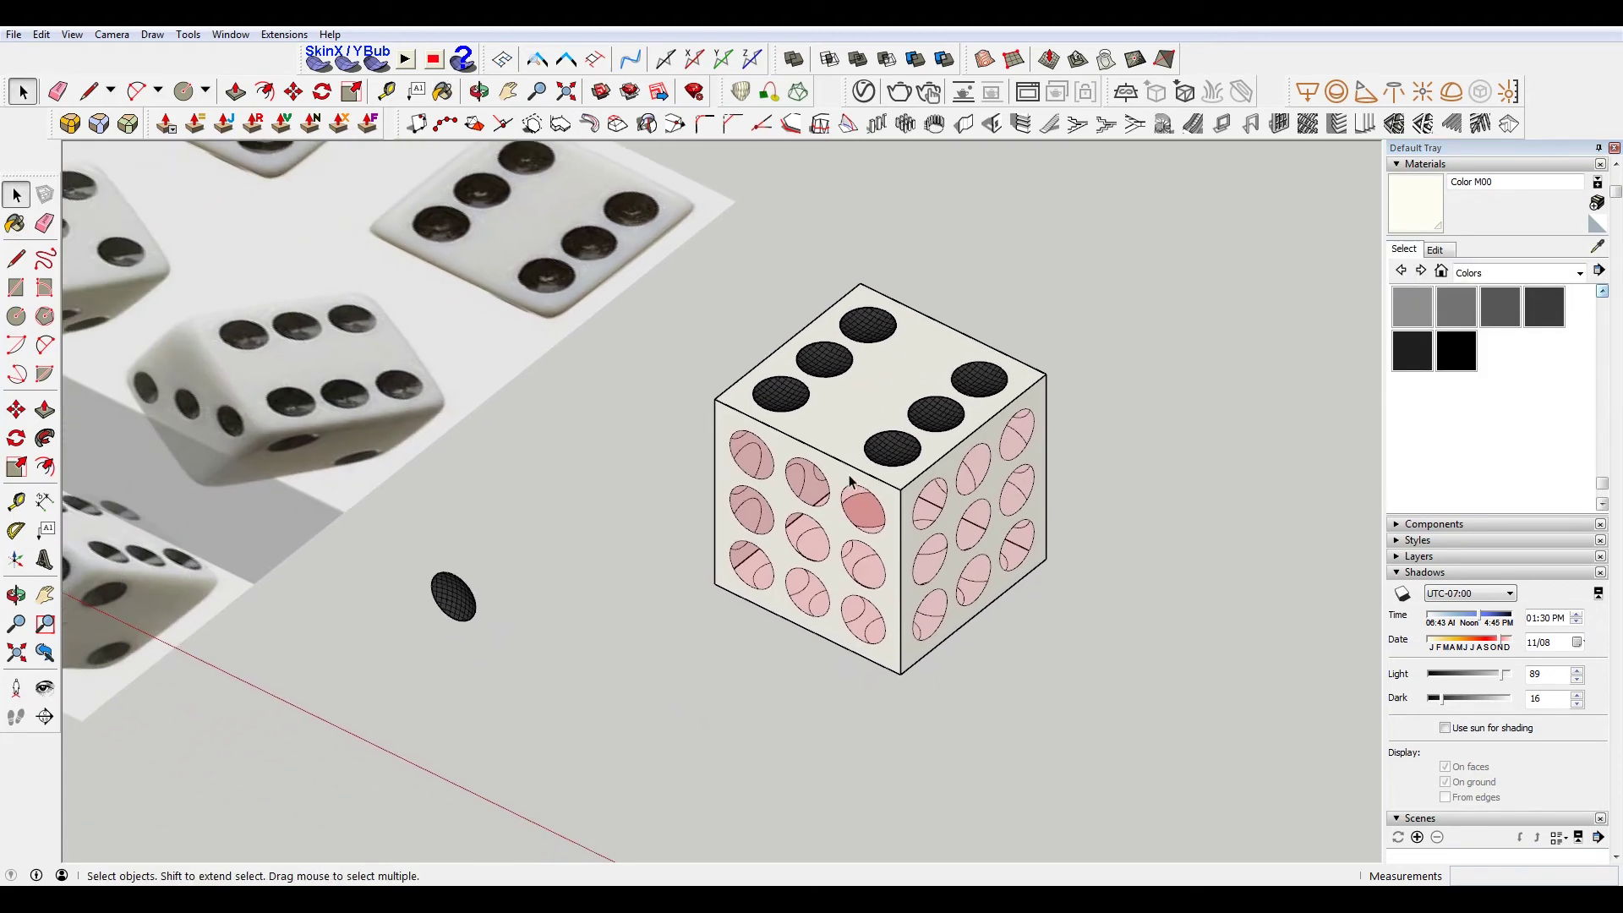
scroll(660, 503, "down", 2)
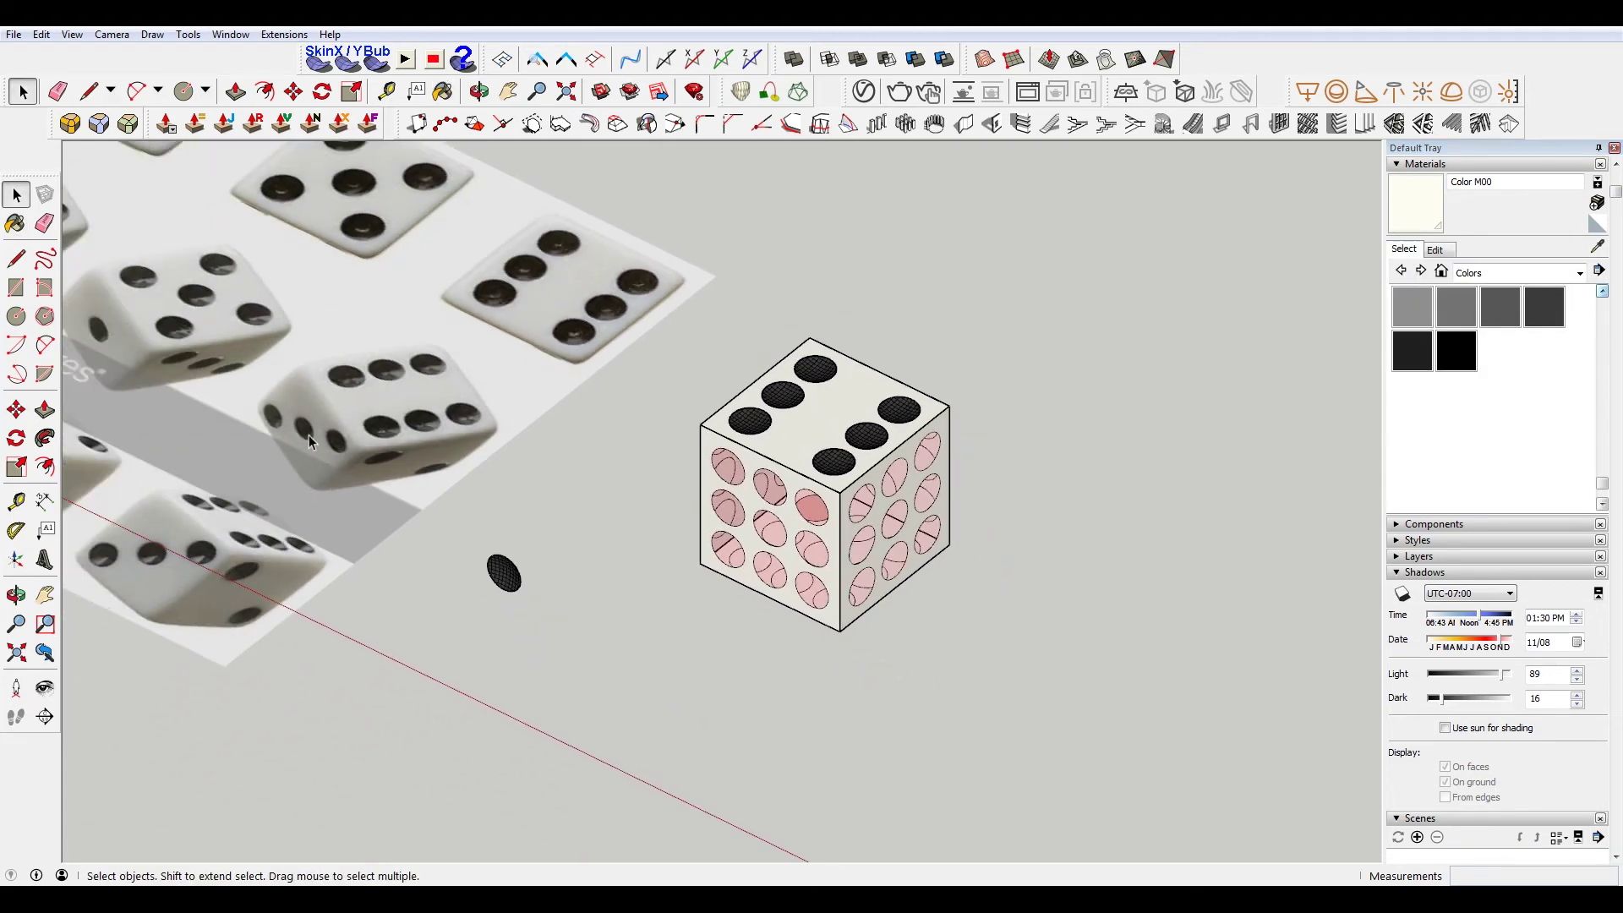
scroll(853, 563, "up", 1)
scroll(852, 563, "up", 1)
Turn on X-ray and delete one hole and the centre hole on the right face
left_click(875, 543)
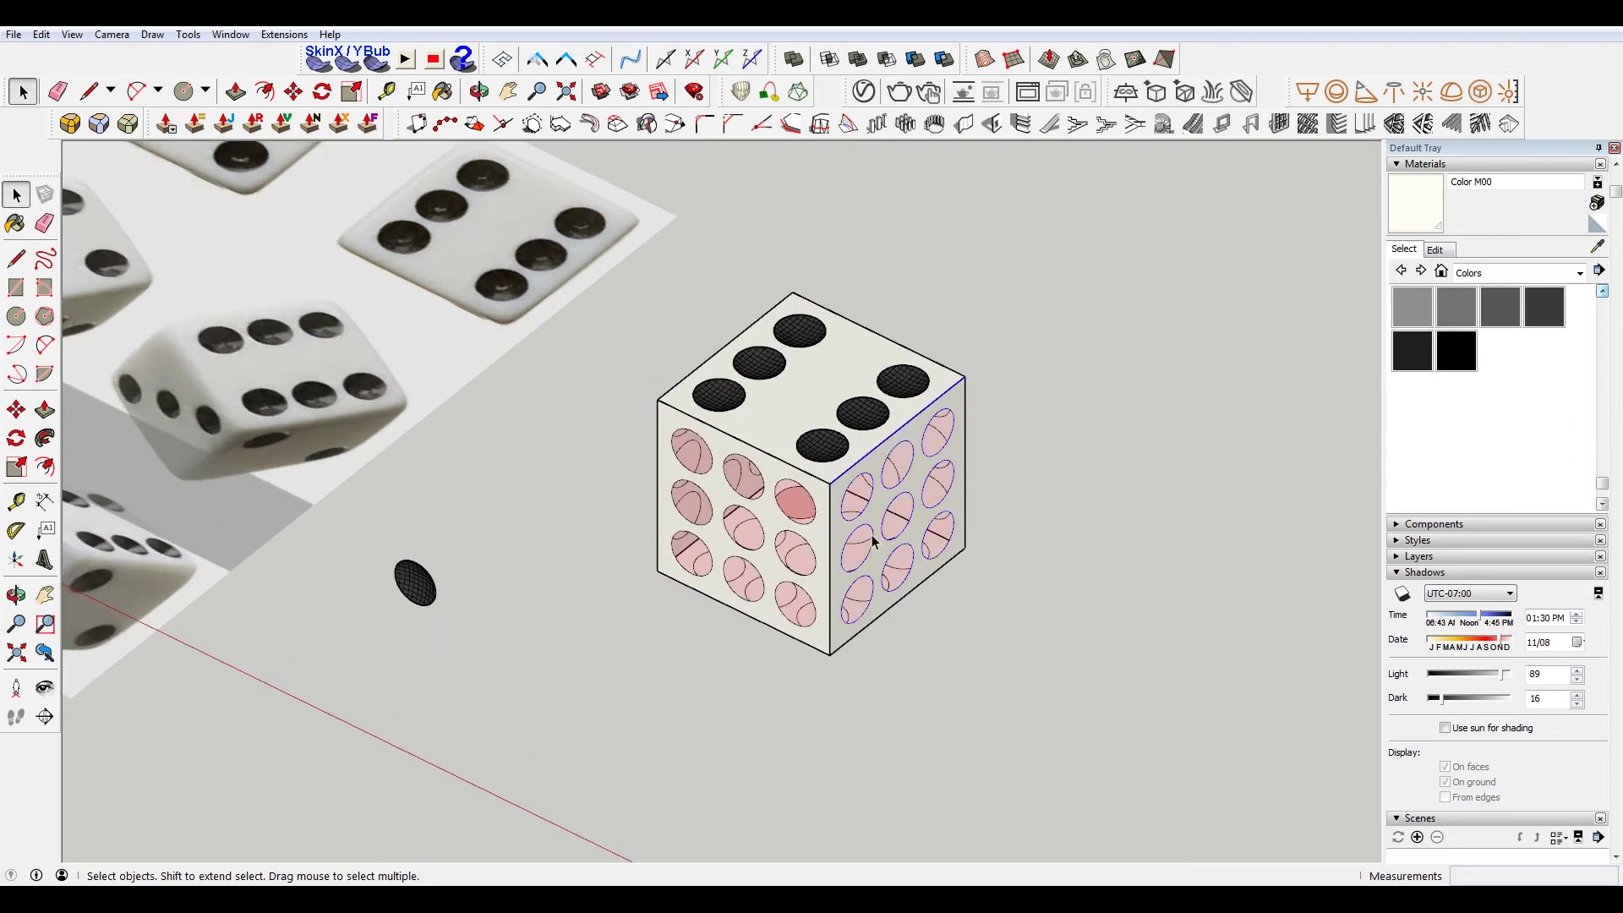
key("x")
left_click(874, 535)
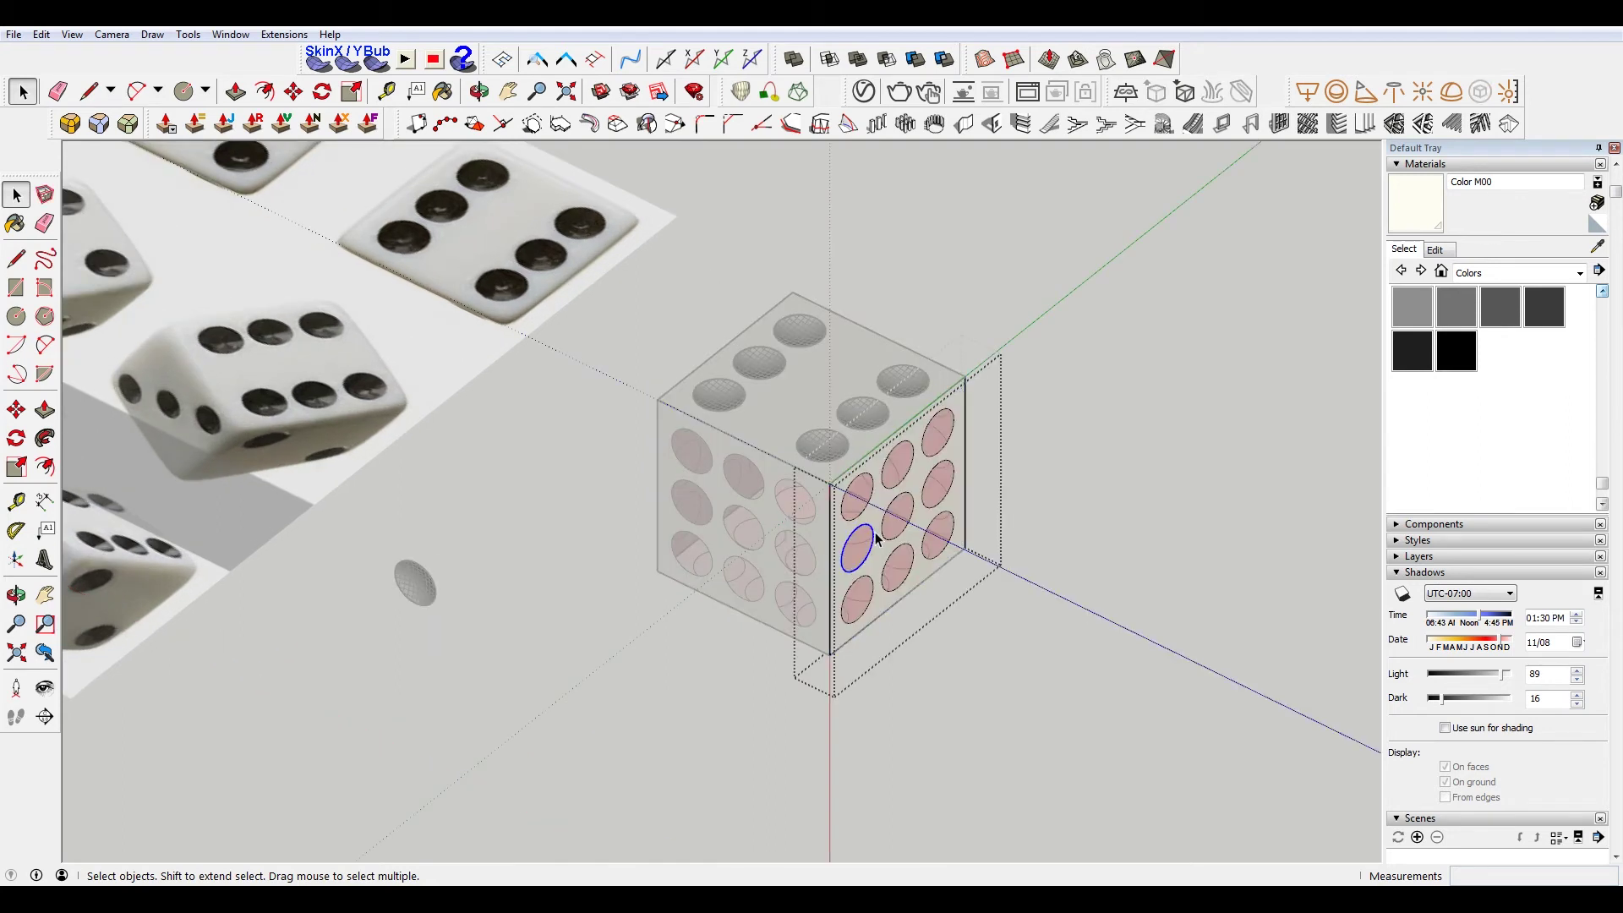
key("Delete")
double_click(895, 514)
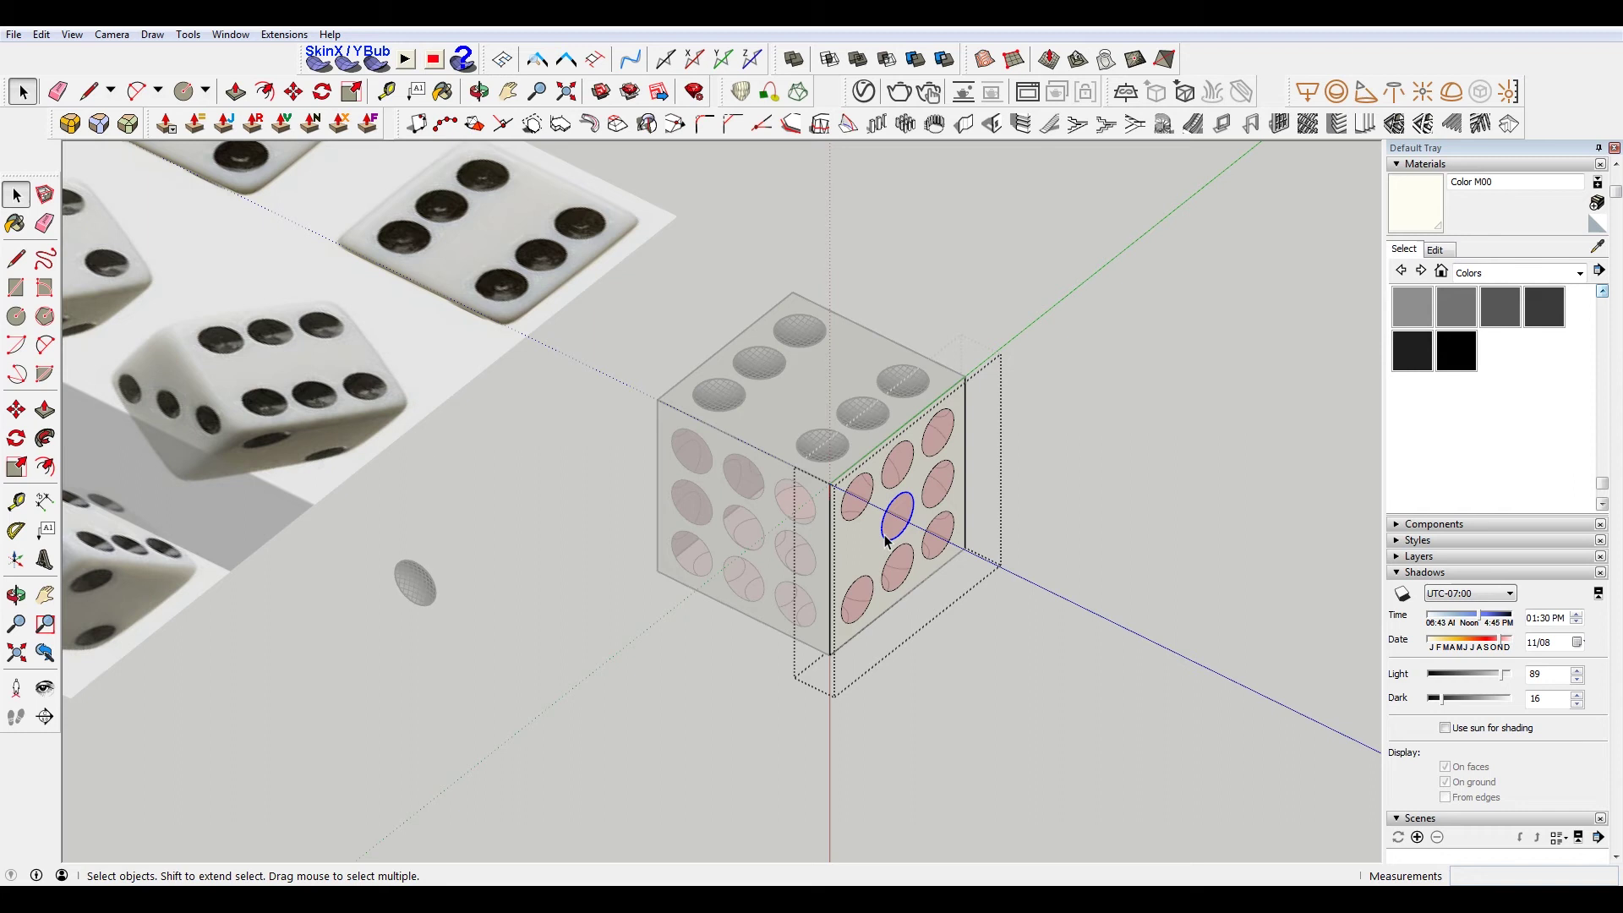
key("Delete")
Delete the leftover pink hole faces, keeping the two diagonal circle outlines
left_click(853, 497)
key("Delete")
left_click(934, 530)
key("Delete")
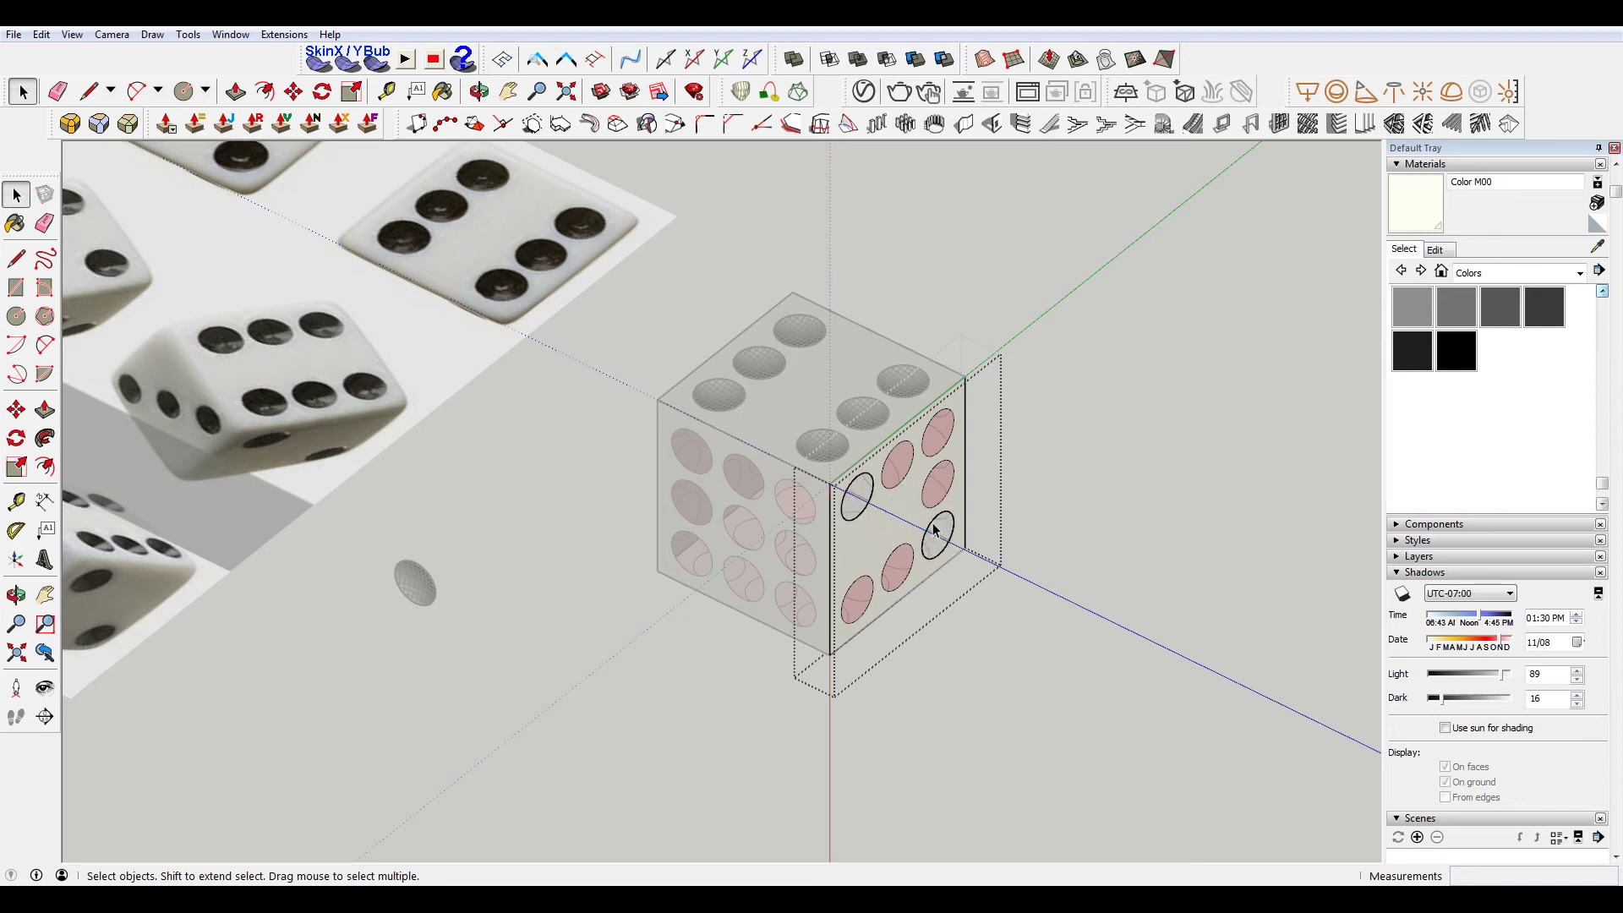
left_click(918, 461)
key("Delete")
left_click(930, 443)
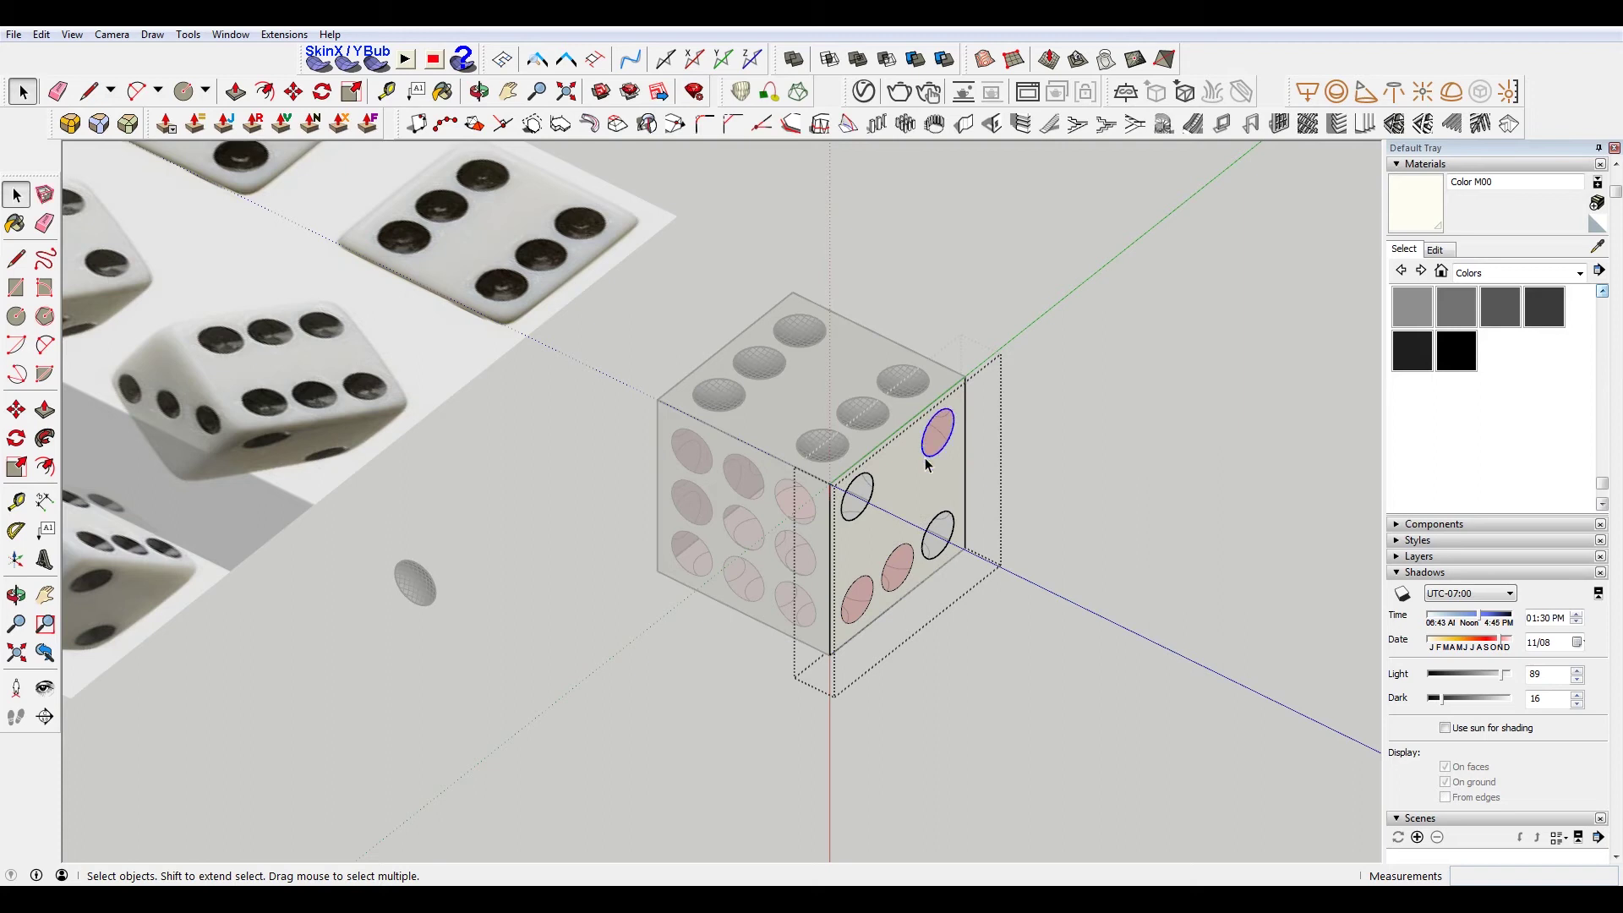
key("Delete")
left_click(900, 558)
key("Delete")
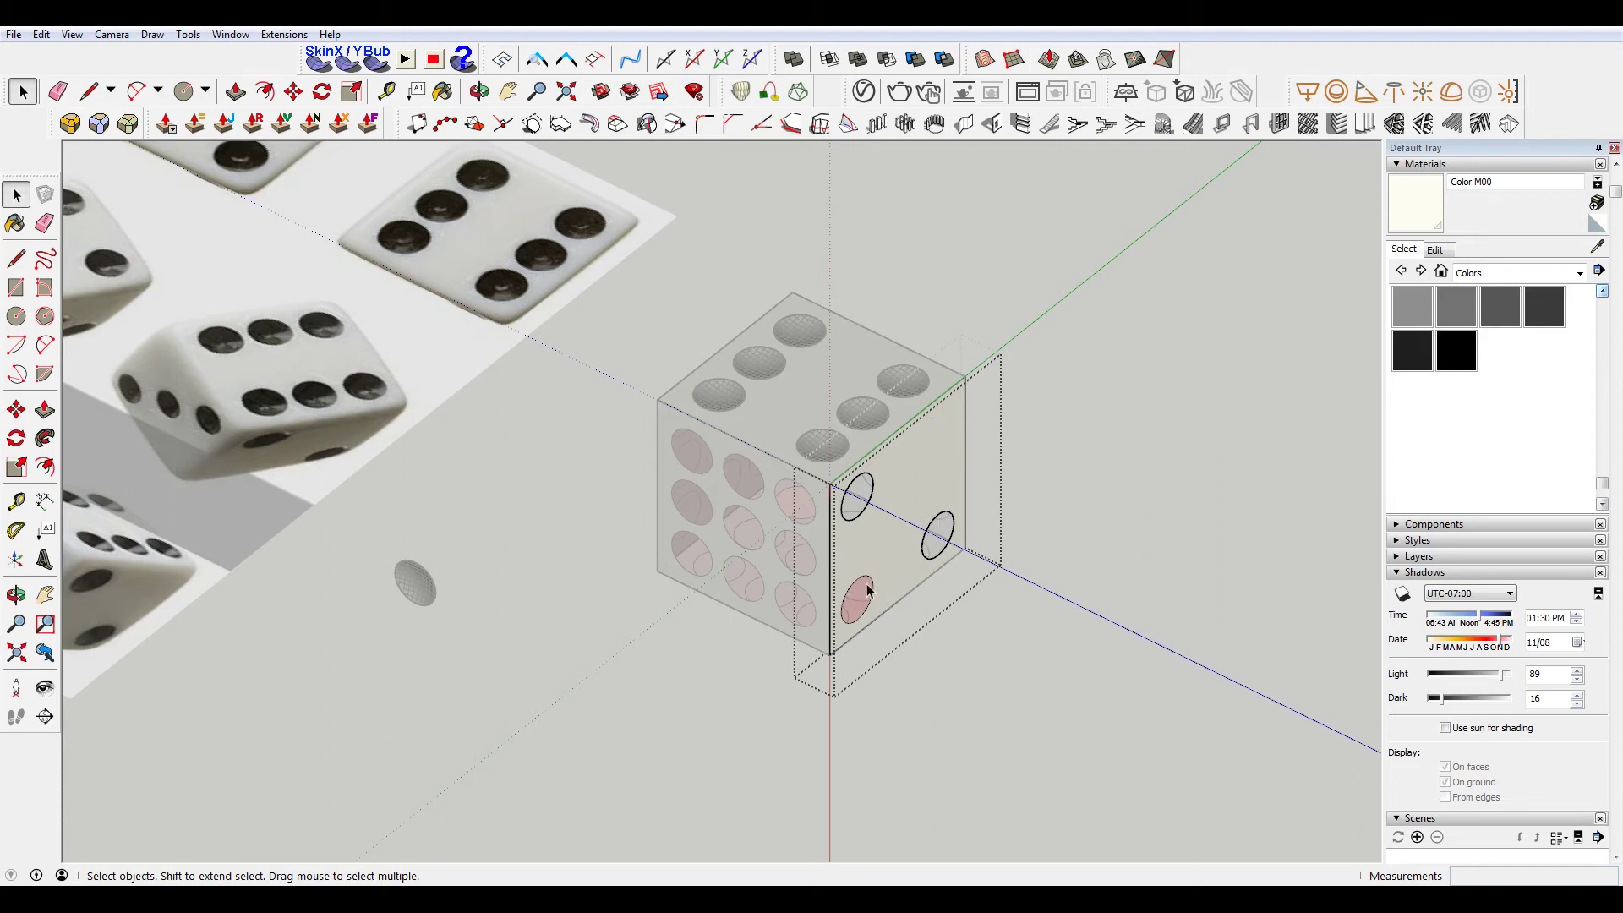
key("Delete")
left_click(1202, 406)
Move the spare dark pip over and rotate it to face the die's side
left_click(418, 583)
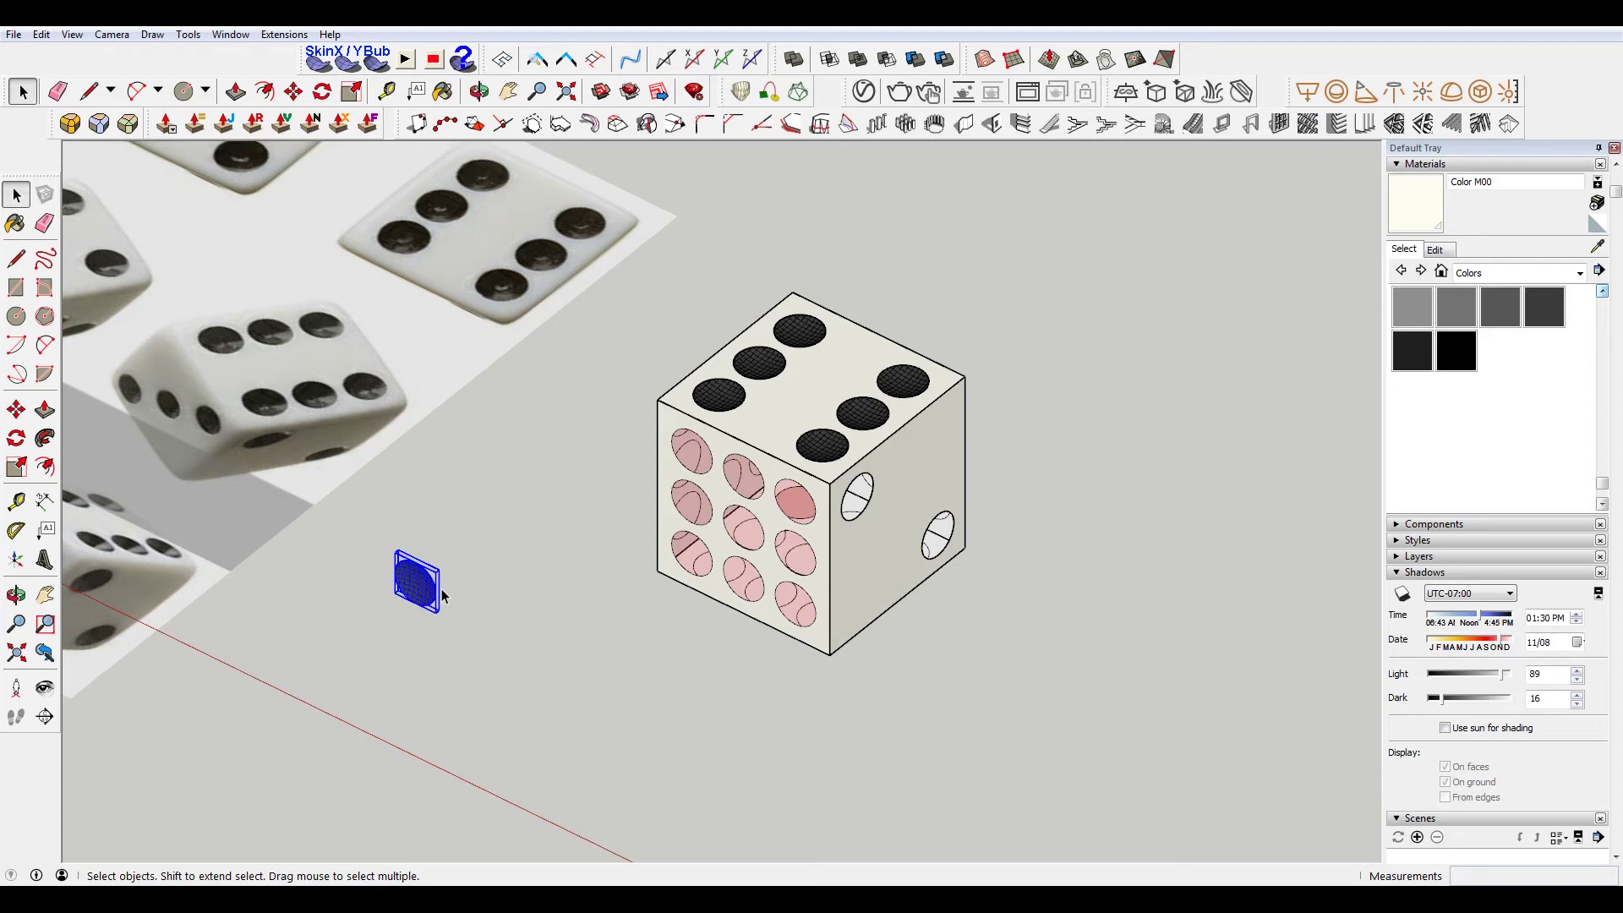
key("m")
left_click(435, 594)
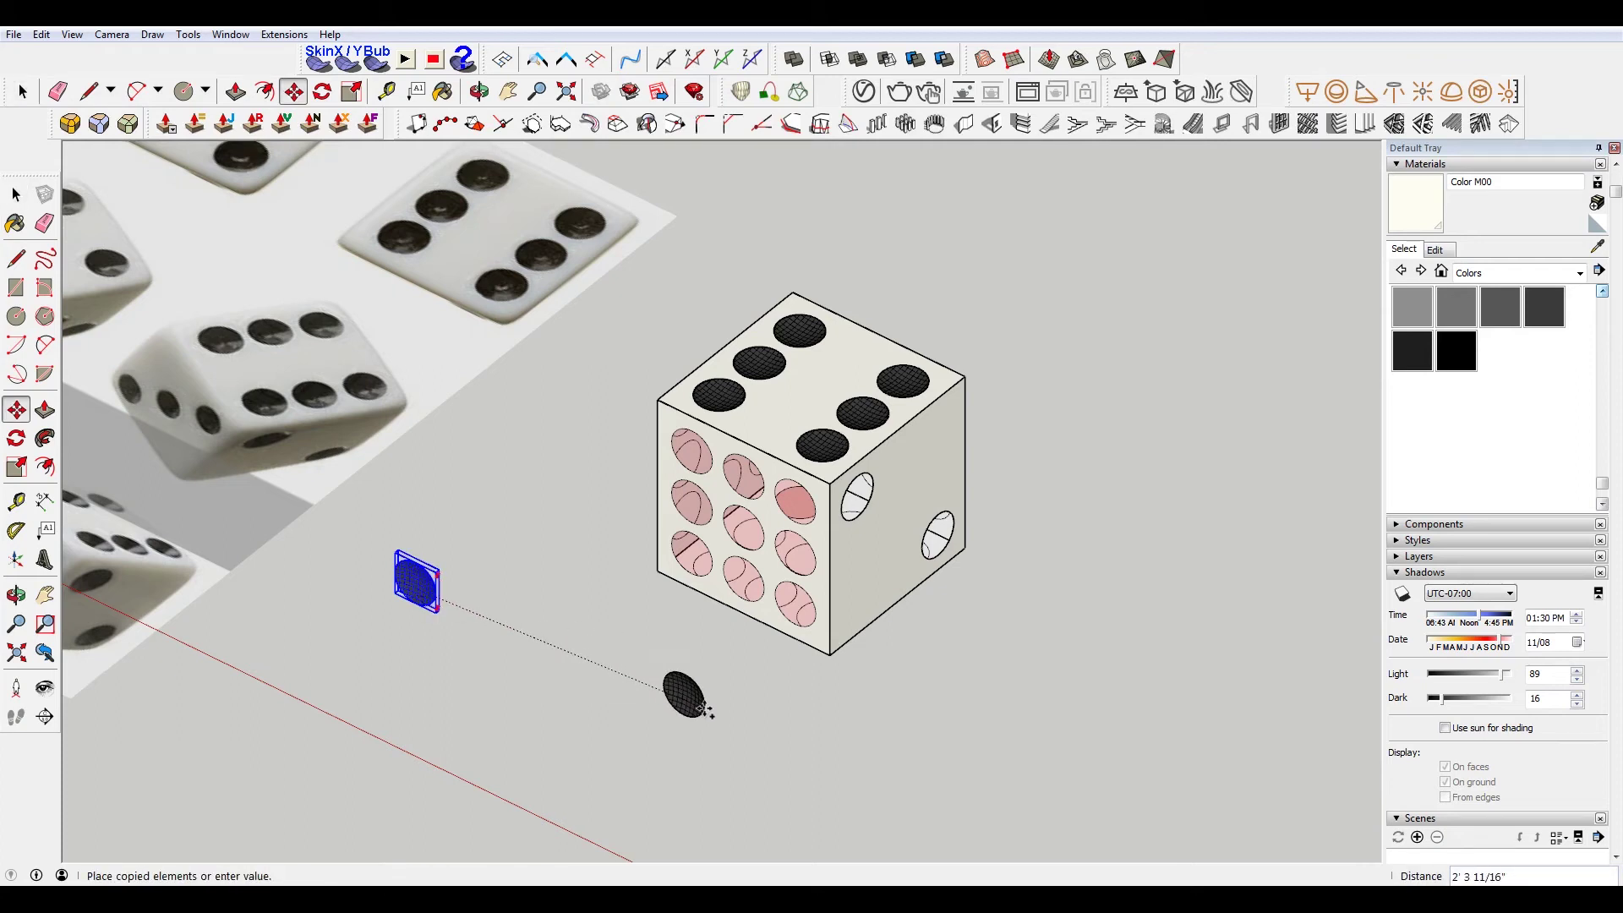
left_click(740, 743)
key("q")
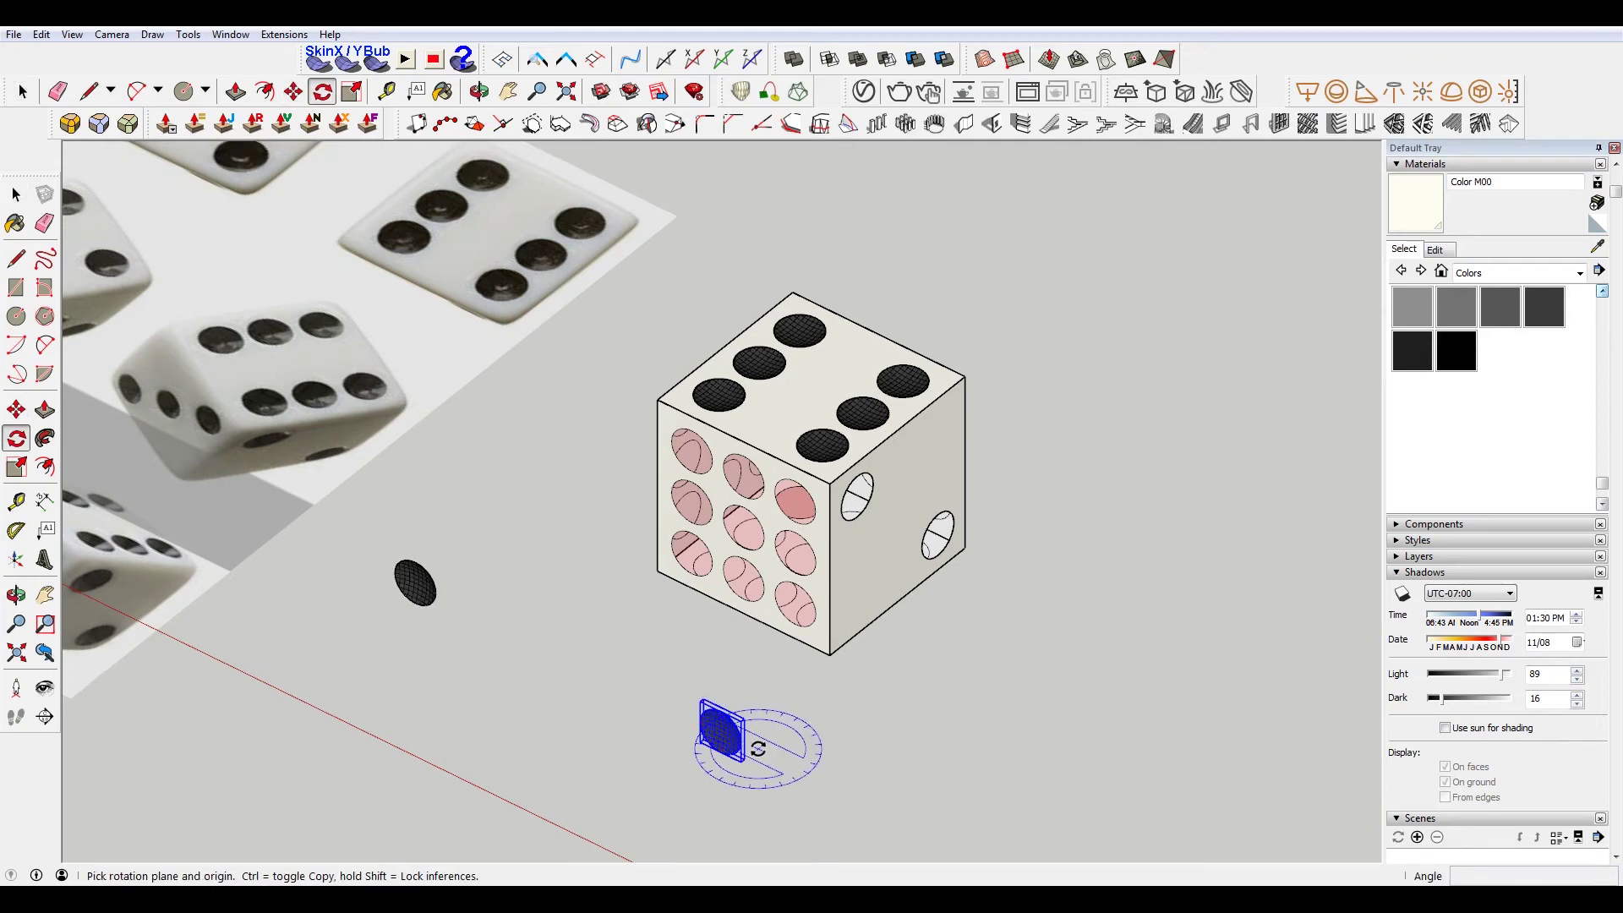
left_click(721, 713)
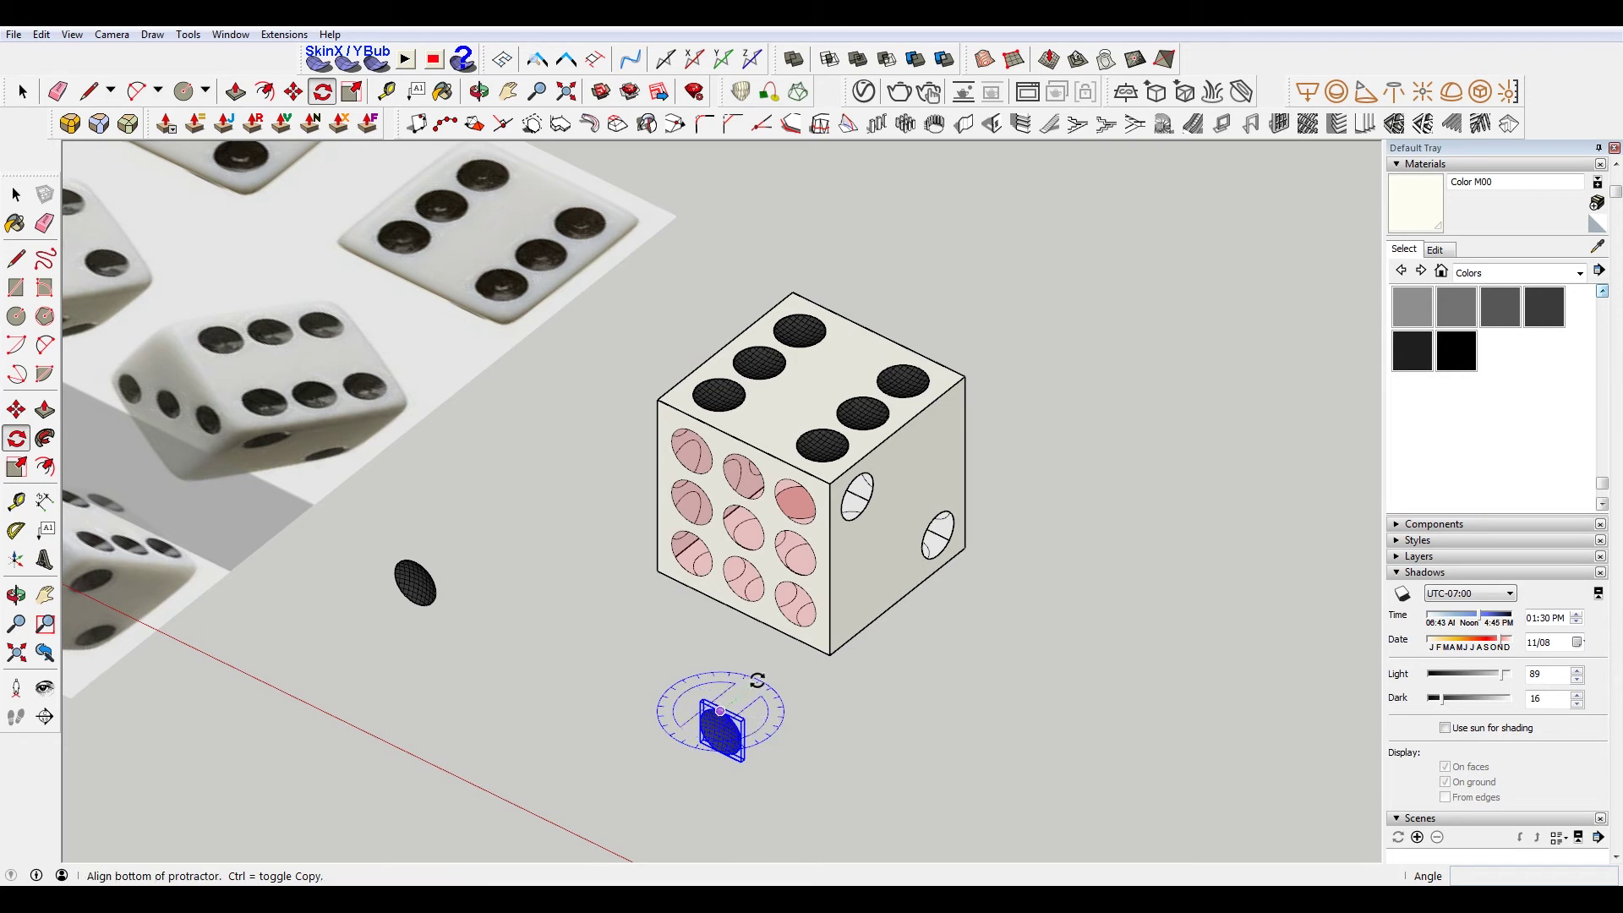
left_click(756, 680)
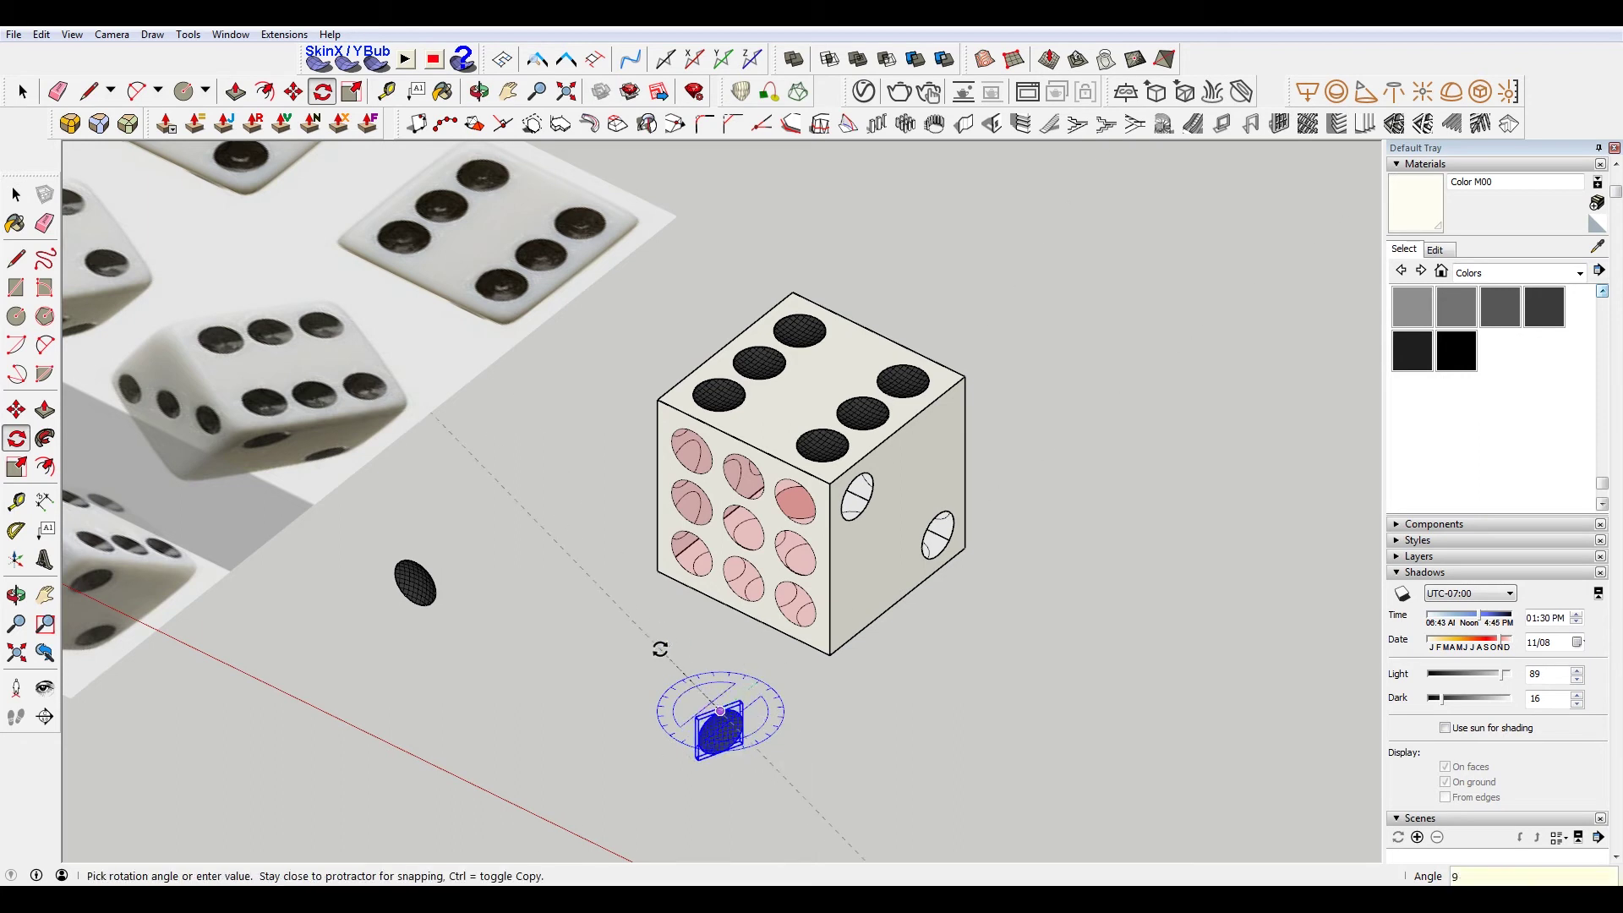
left_click(660, 650)
Set the pip into the upper-left circle and copy it into the other diagonal circle
key("m")
mouse_move(662, 652)
middle_mouse_down()
mouse_move(830, 714)
mouse_move(488, 618)
middle_mouse_up()
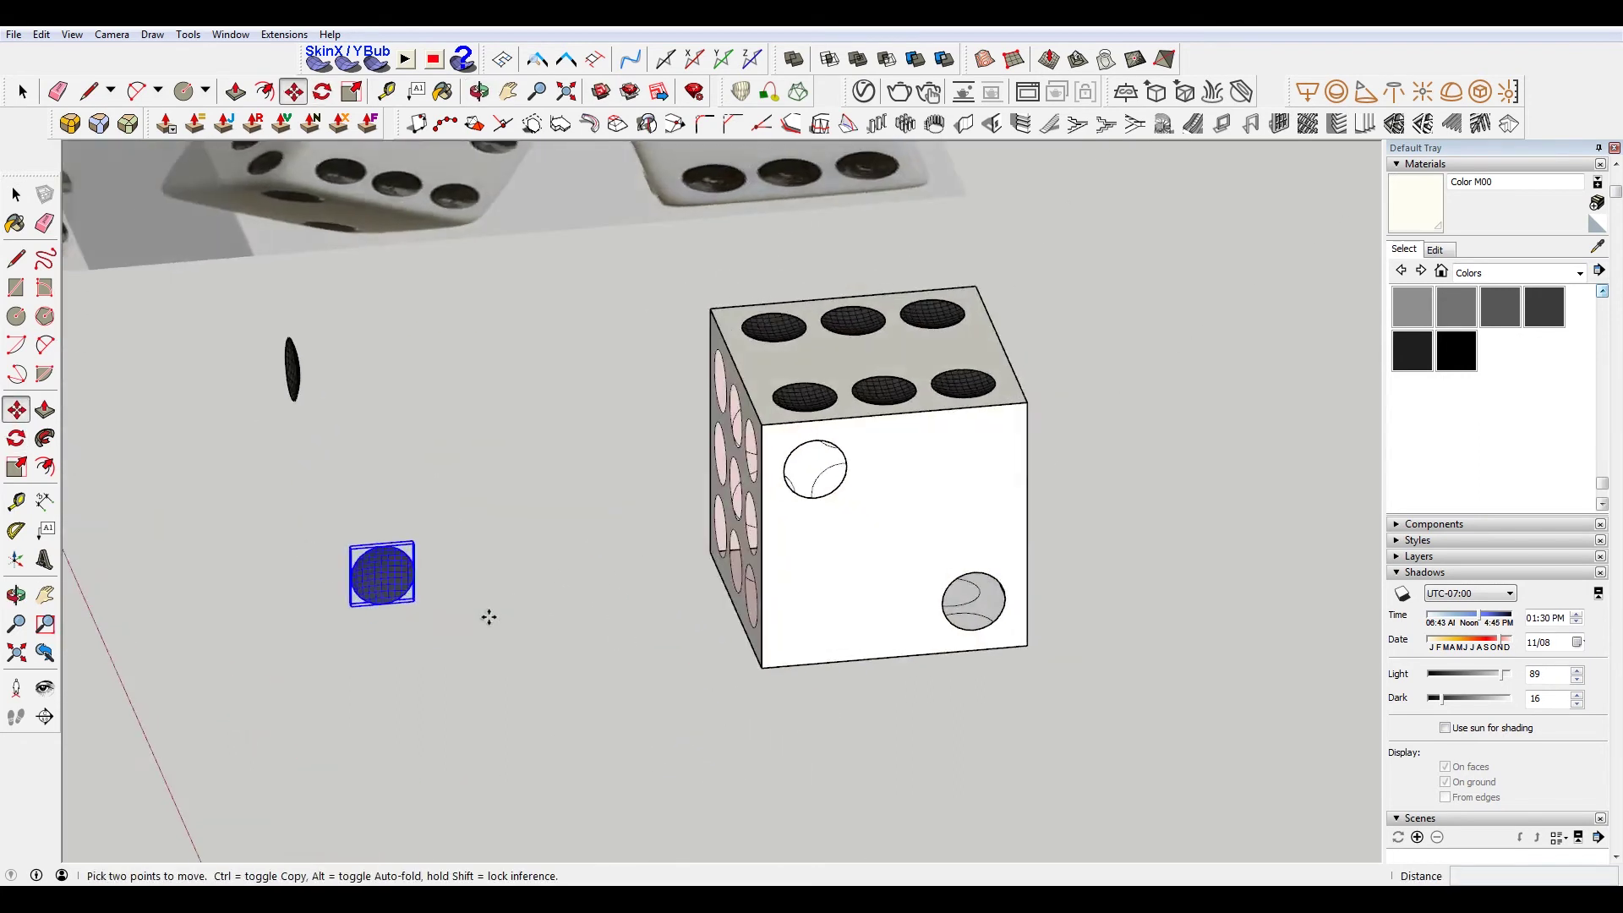
scroll(489, 617, "up", 2)
left_click(382, 541)
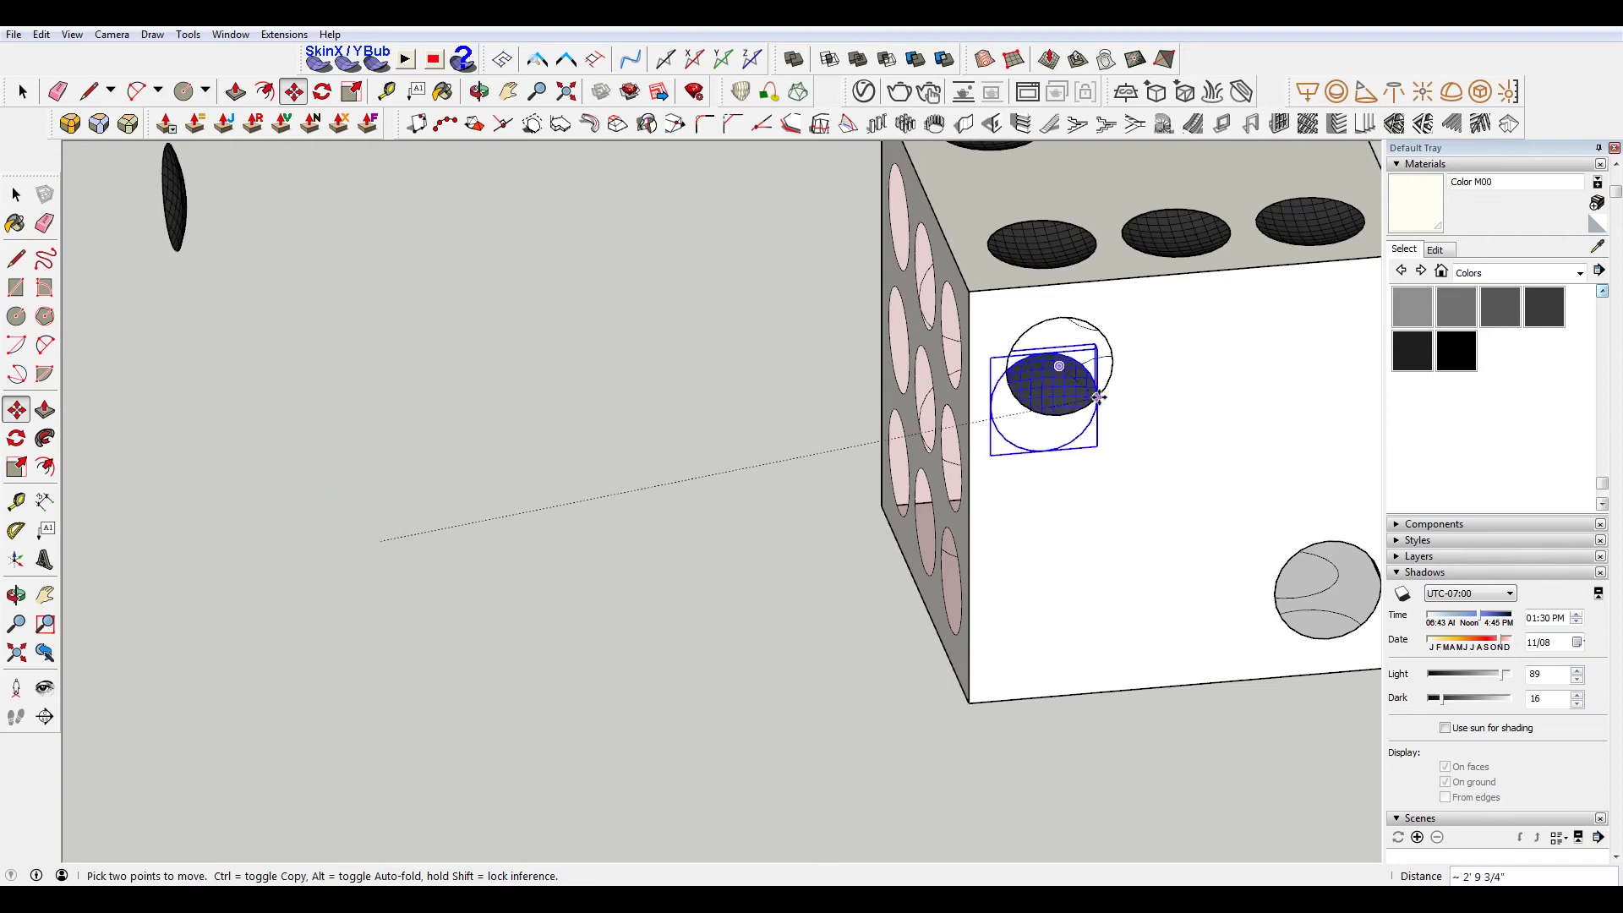
left_click(1113, 366)
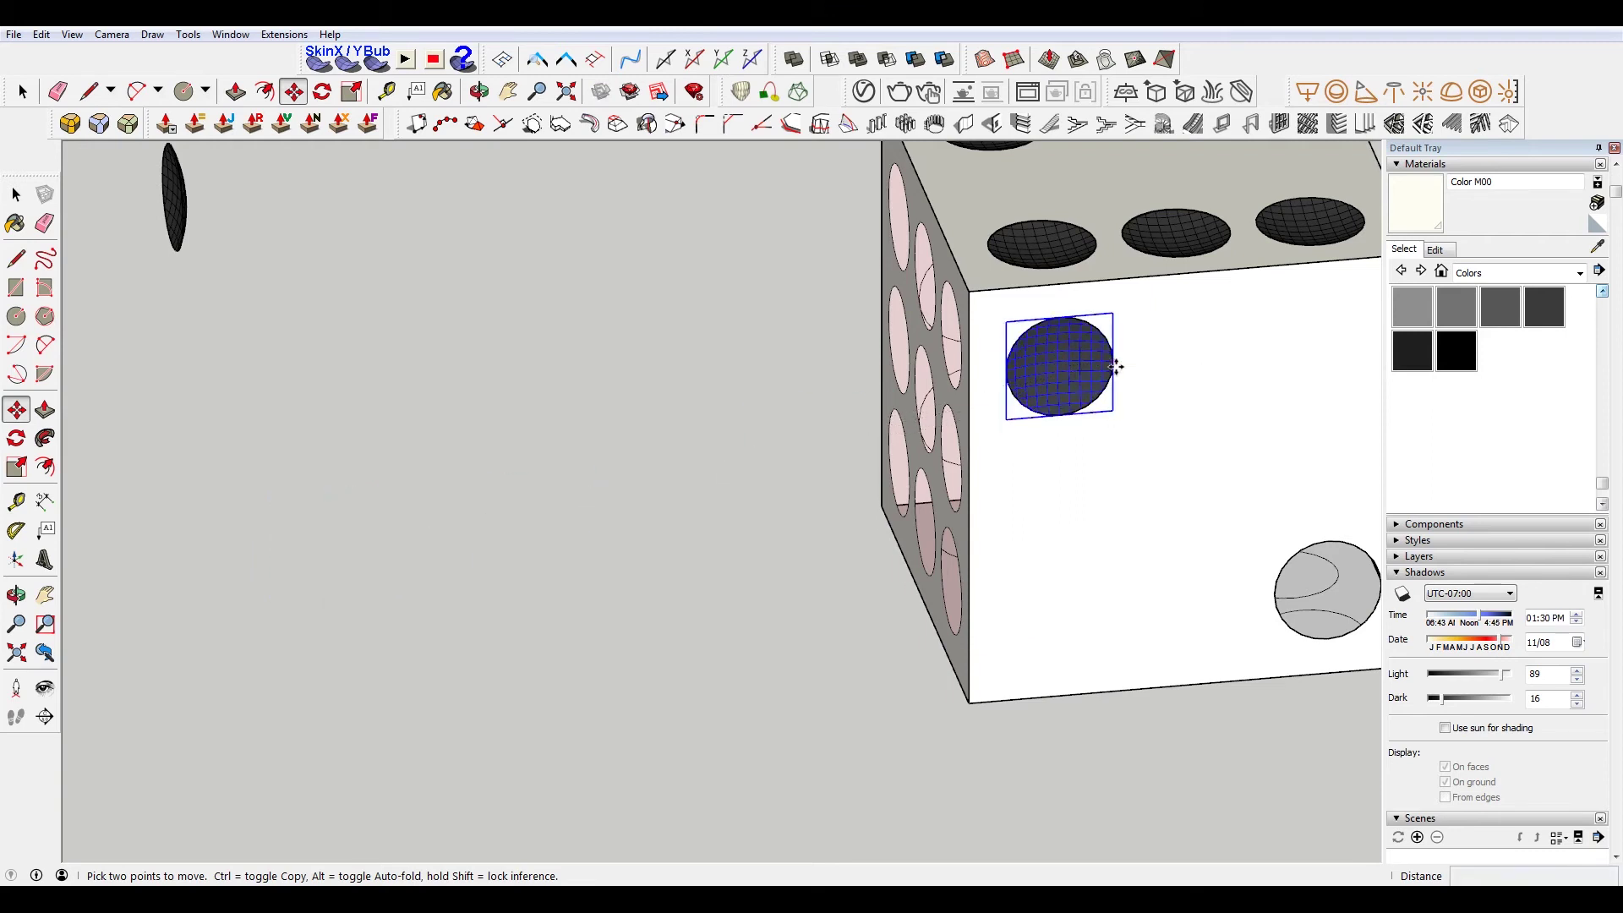
key("ctrl")
left_click(1113, 367)
scroll(1047, 471, "down", 3)
scroll(1280, 539, "up", 2)
scroll(1243, 515, "up", 2)
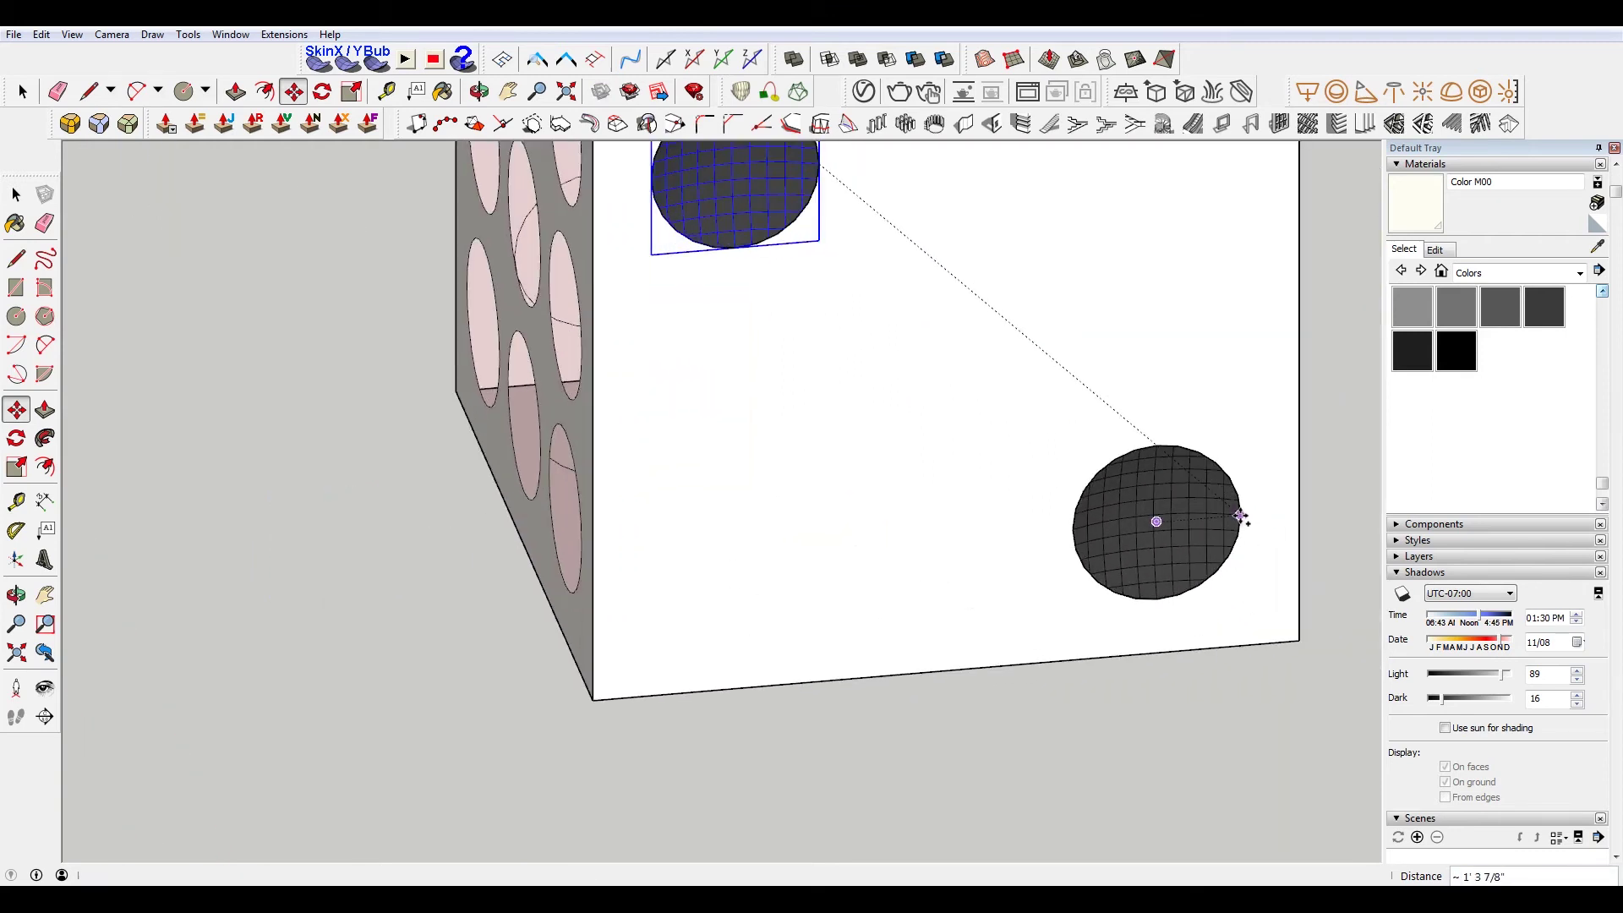
left_click(1243, 516)
scroll(744, 493, "down", 3)
middle_click_drag(744, 493, 1153, 494)
scroll(788, 547, "down", 3)
scroll(788, 548, "down", 2)
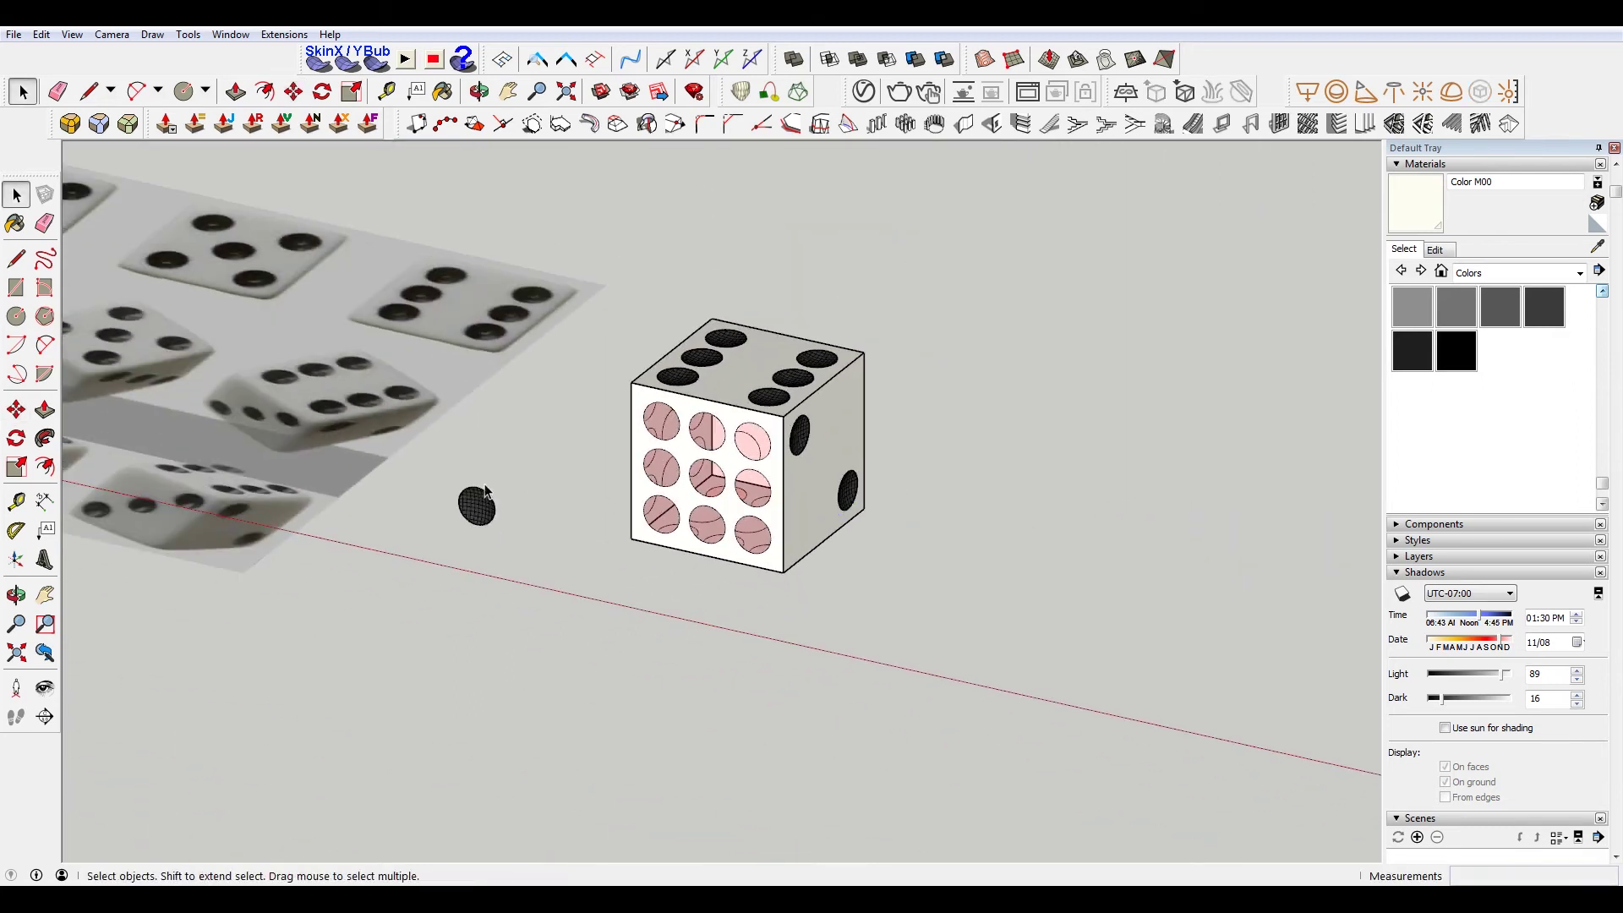
mouse_move(787, 548)
middle_mouse_down()
mouse_move(597, 549)
mouse_move(668, 547)
middle_mouse_up()
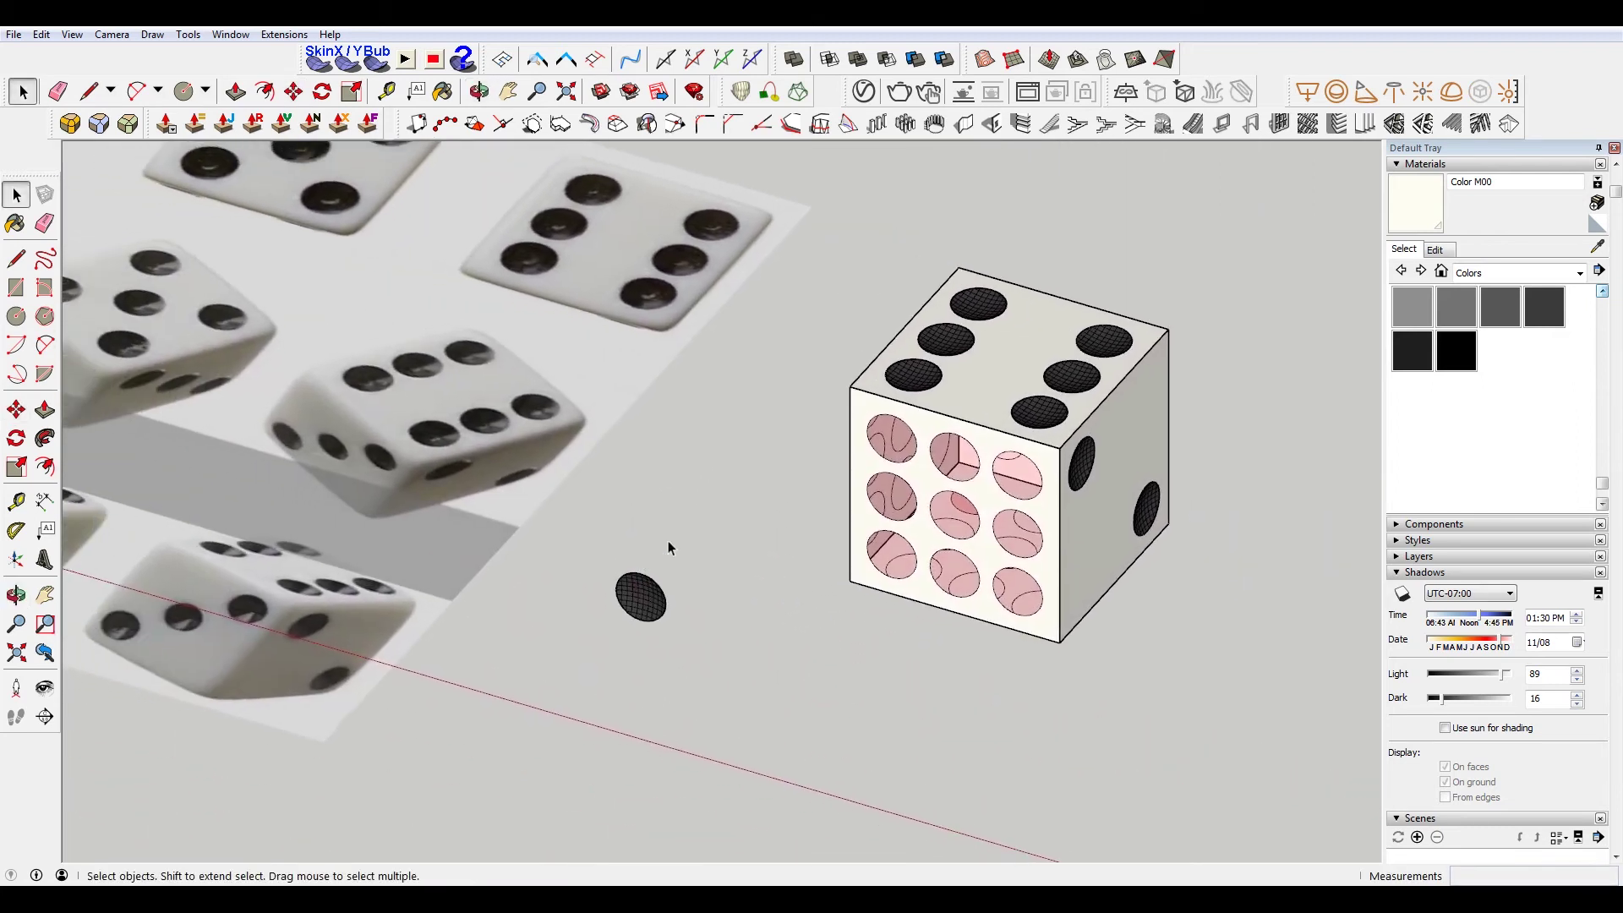
Delete the non-diagonal hole circles from the front face group
double_click(975, 437)
left_click(972, 444)
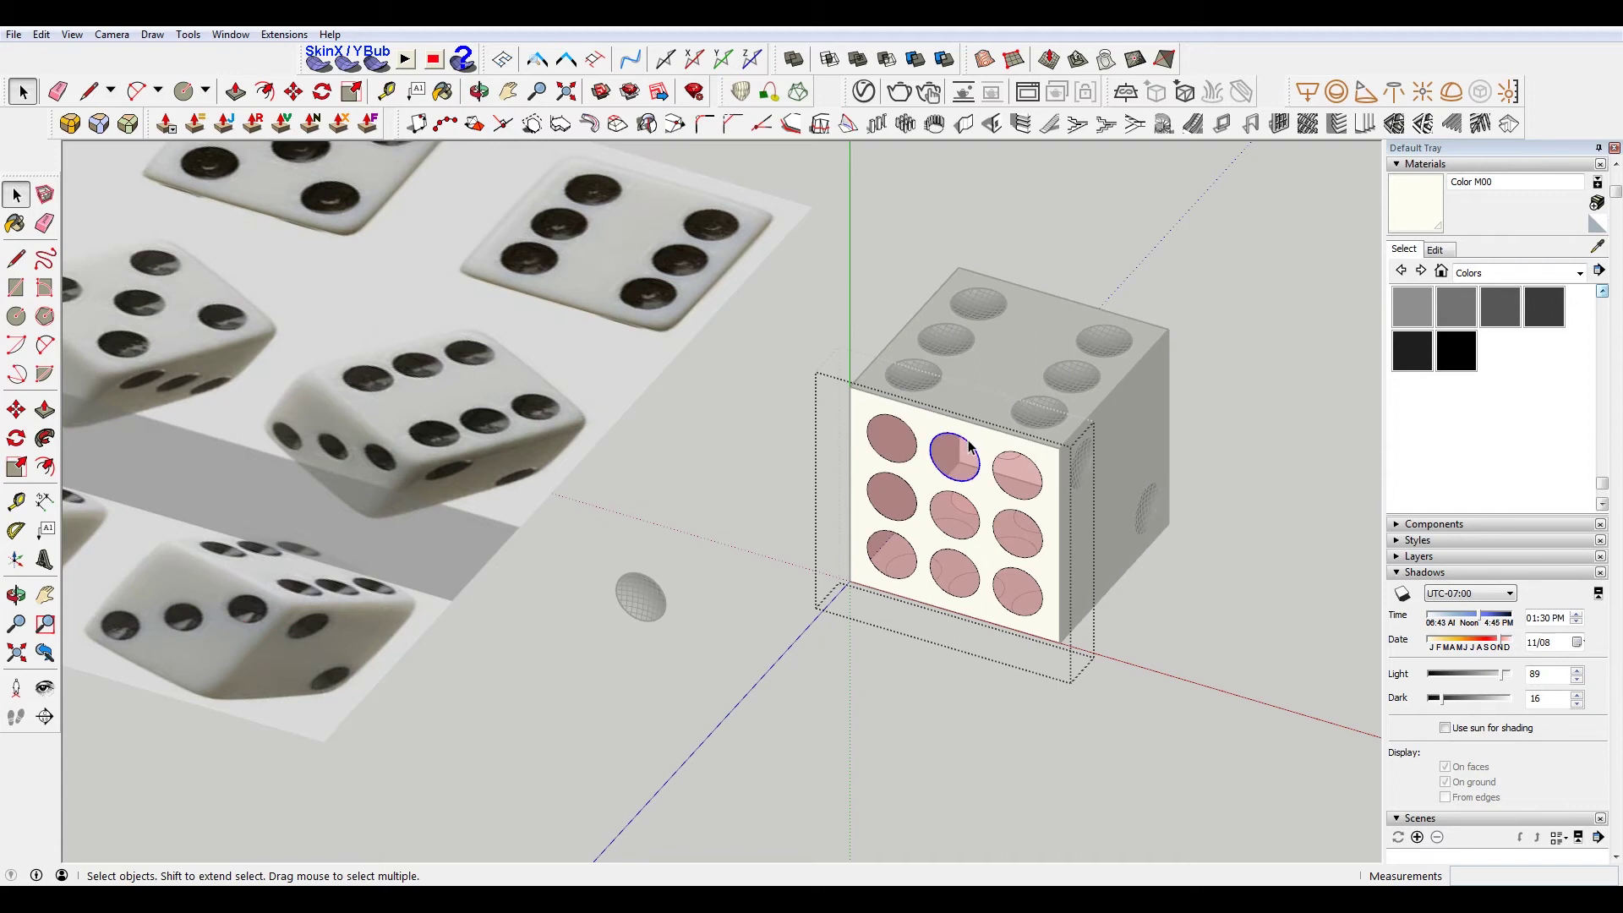
key("Delete")
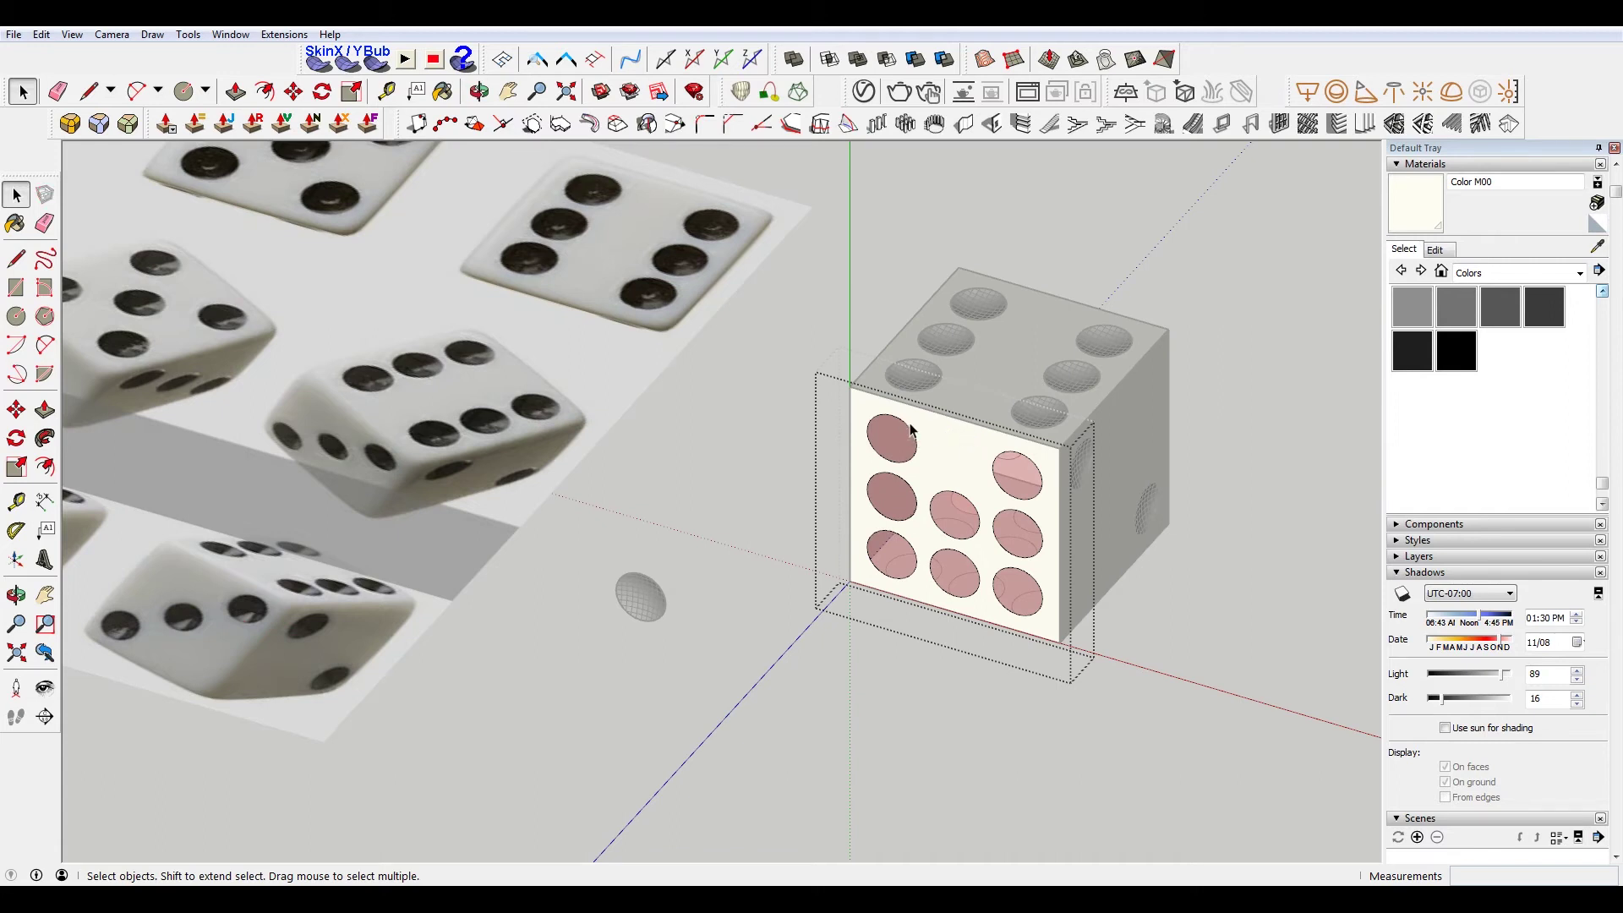
left_click(909, 426)
key("Delete")
left_click(916, 490)
key("Delete")
left_click(976, 570)
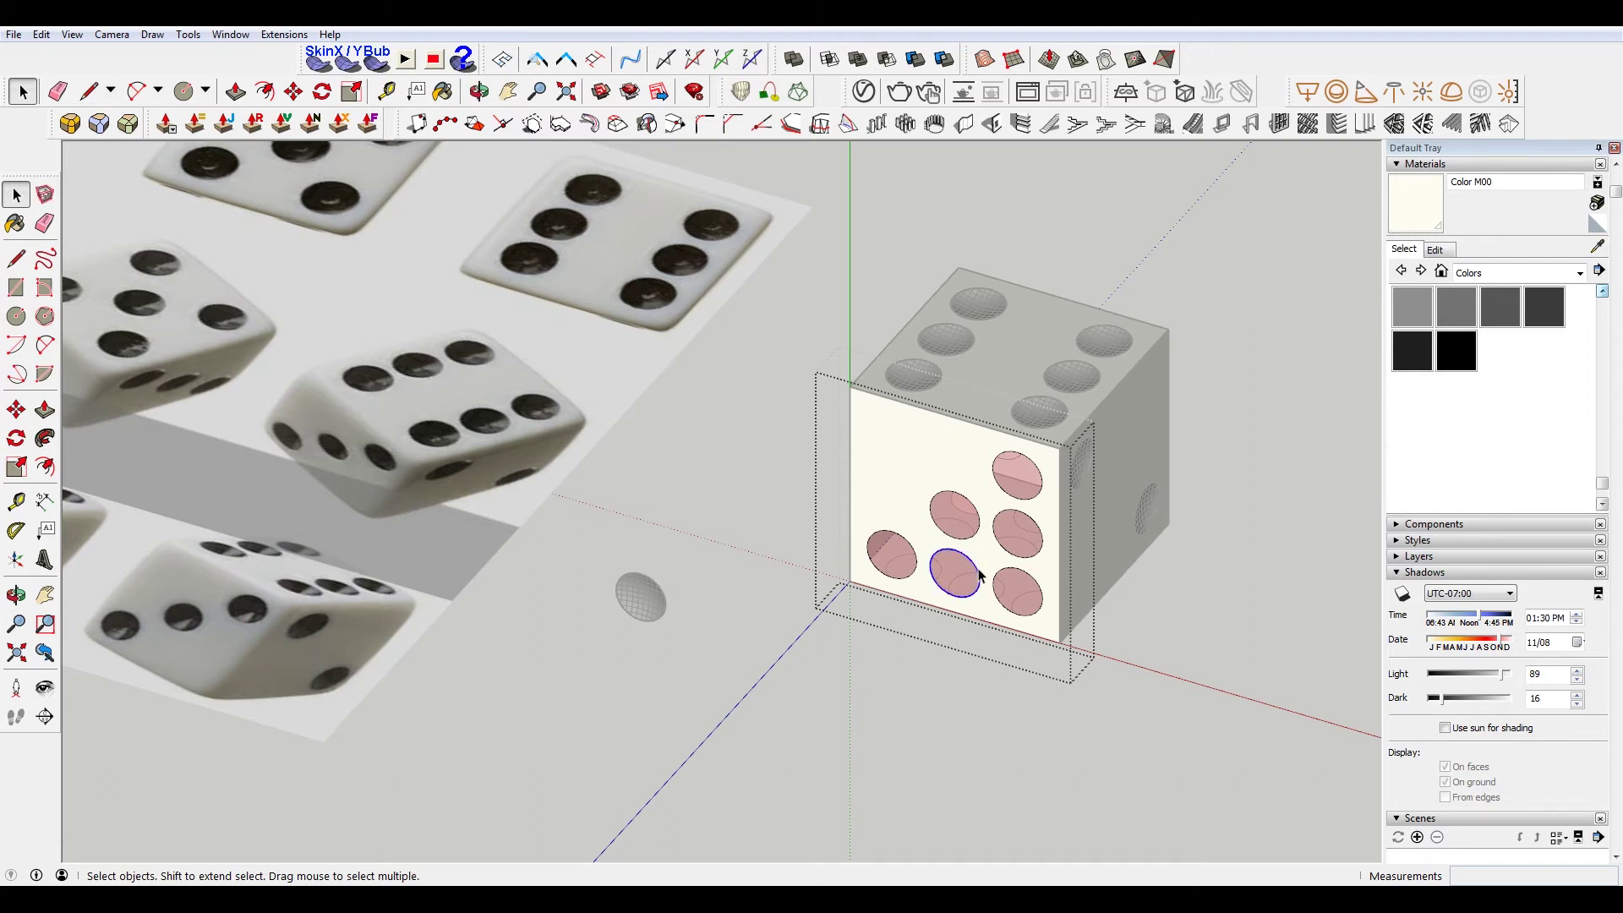
key("Delete")
left_click(1003, 575)
key("Delete")
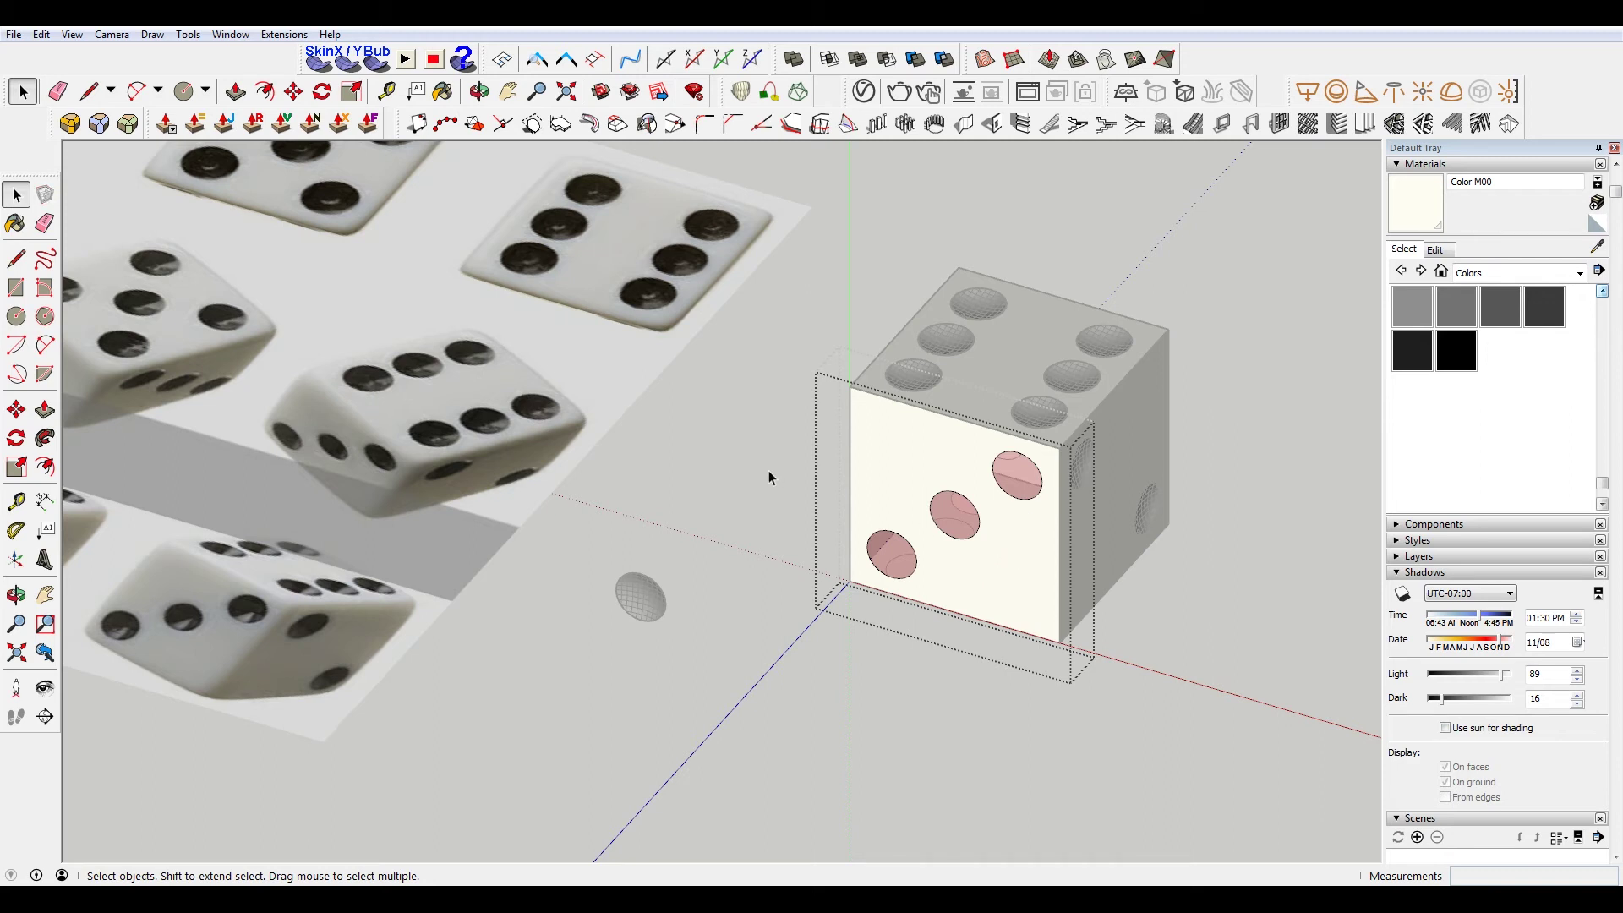
left_click(765, 467)
Copy the dimple sphere into the top-right, middle and bottom-left front holes
left_click(652, 599)
key("m")
scroll(657, 604, "up", 3)
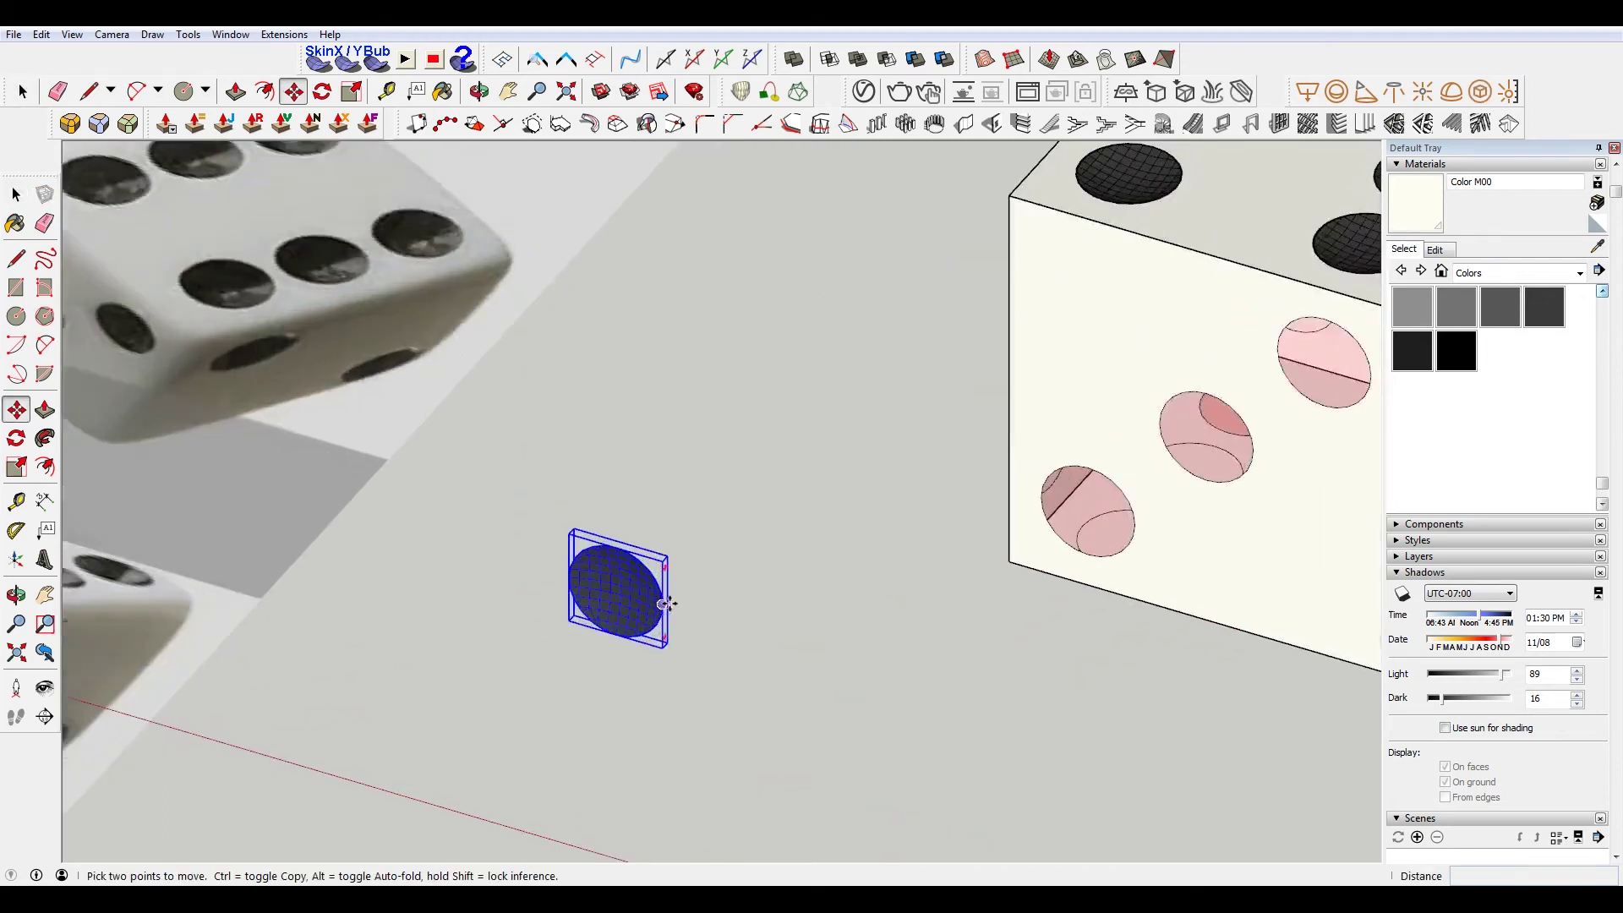
left_click(666, 605)
key("ctrl")
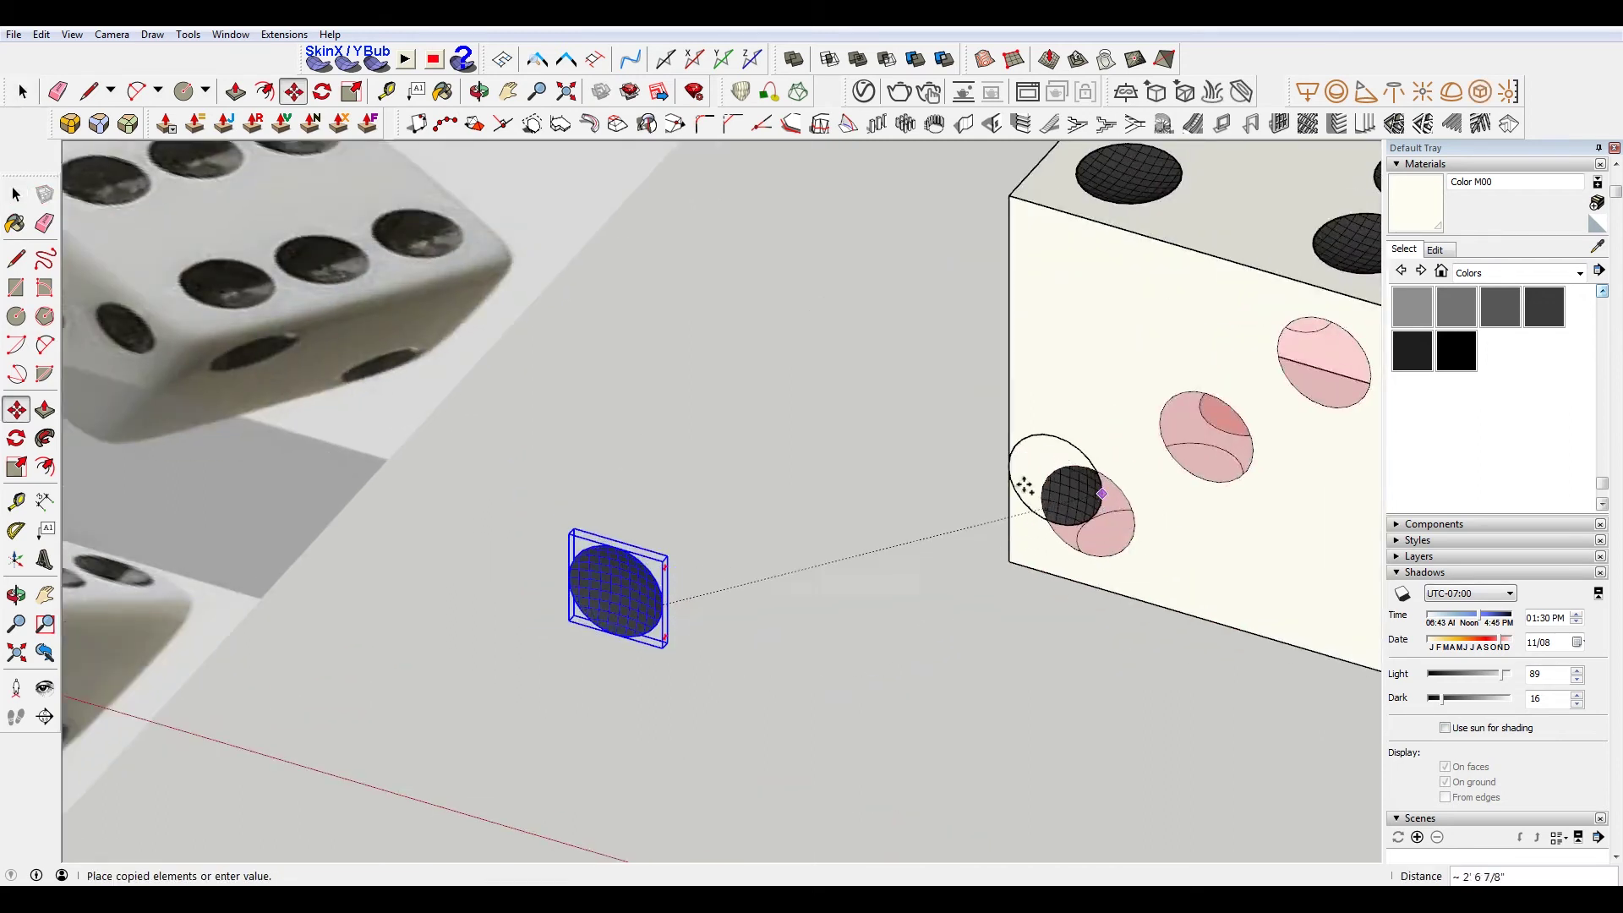
scroll(1082, 425, "down", 2)
scroll(1224, 363, "up", 3)
scroll(1242, 452, "up", 2)
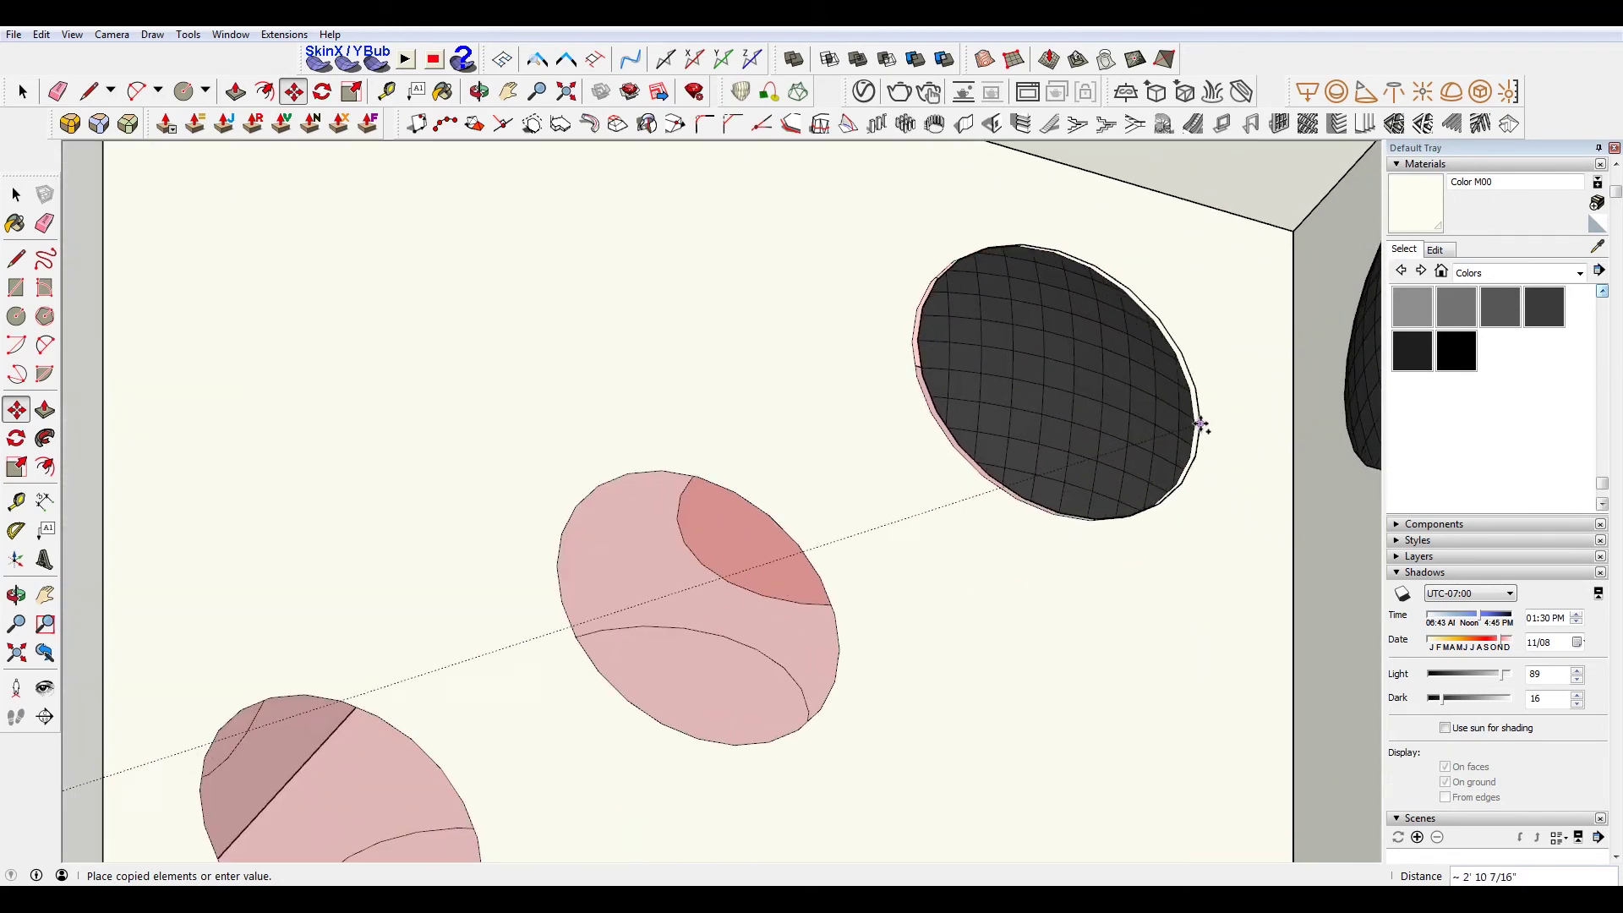
left_click(1196, 425)
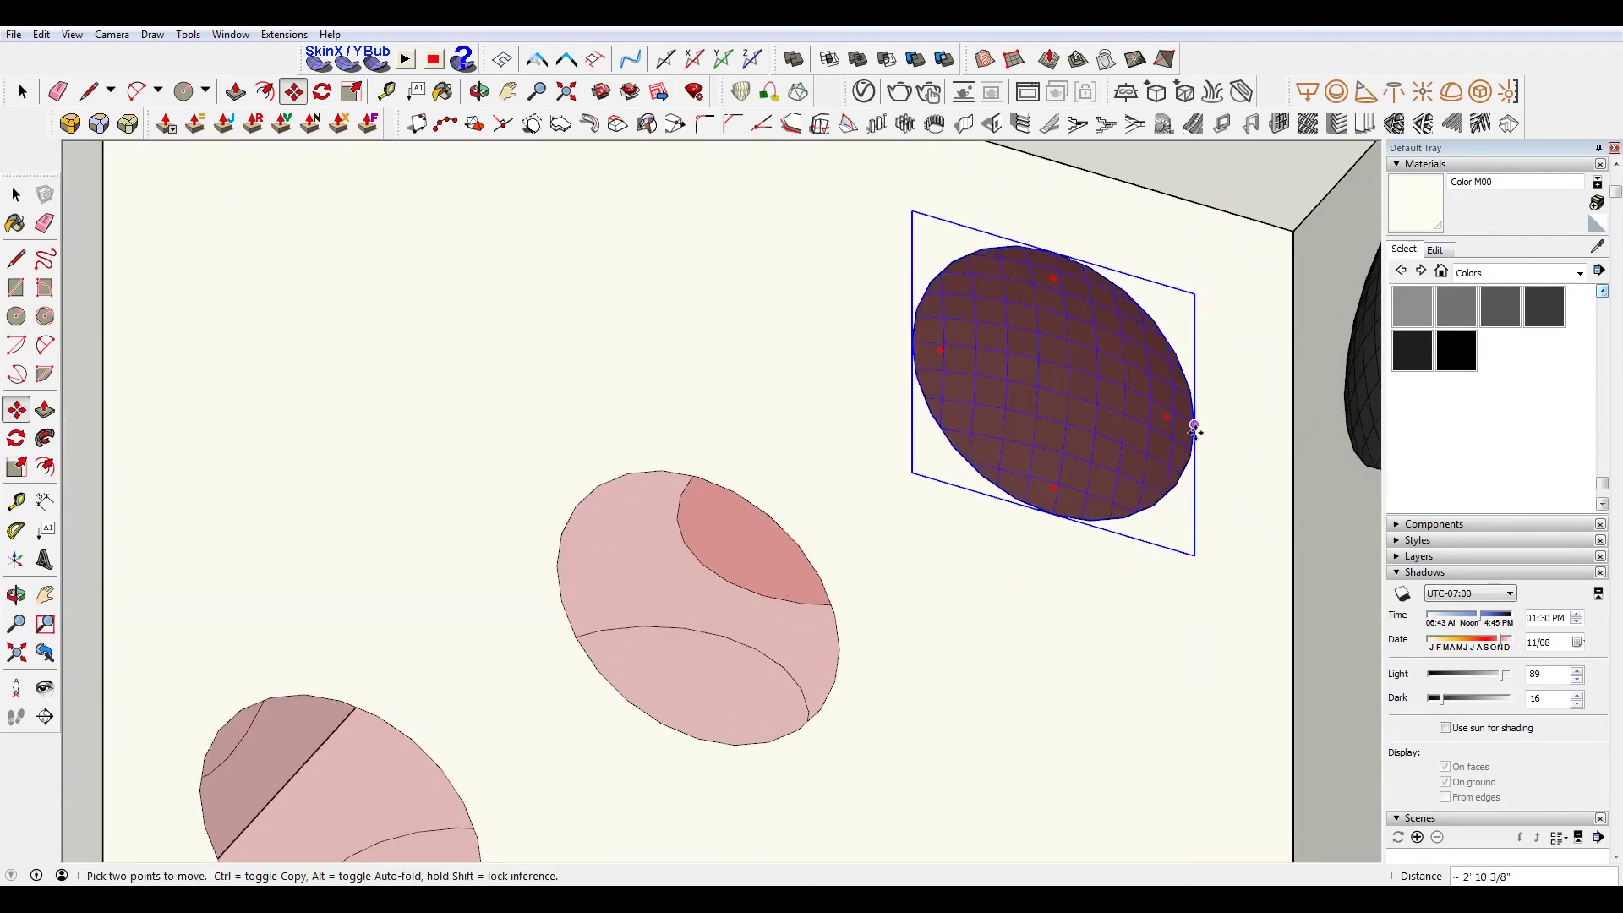
left_click(840, 653)
scroll(892, 580, "down", 2)
scroll(871, 596, "up", 1)
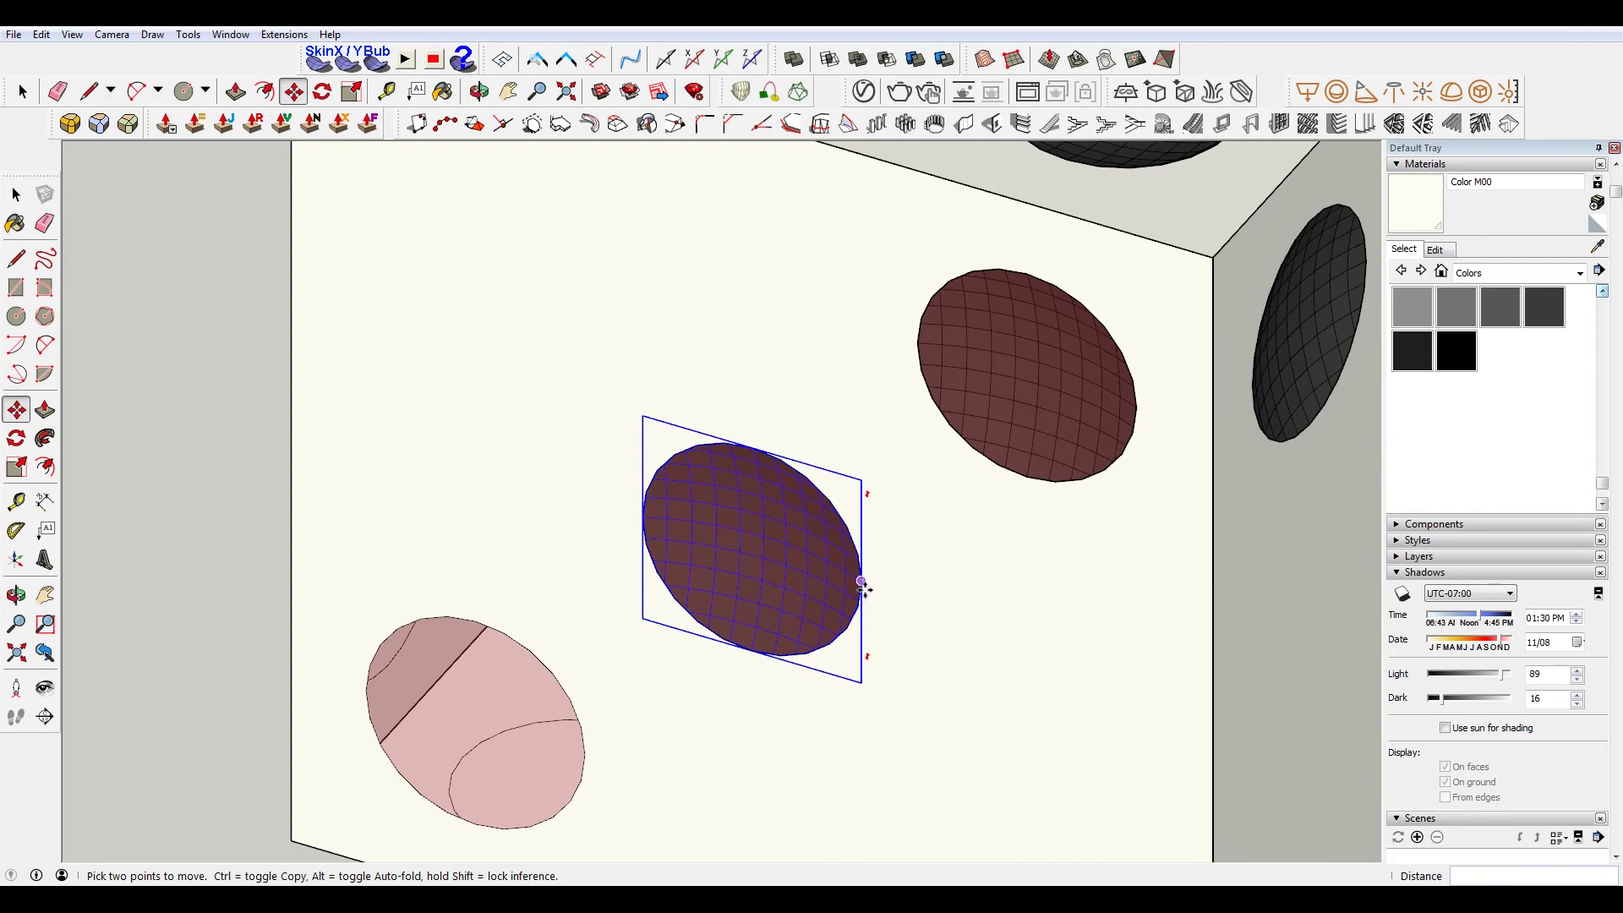
left_click(864, 586)
left_click(584, 725)
key("space")
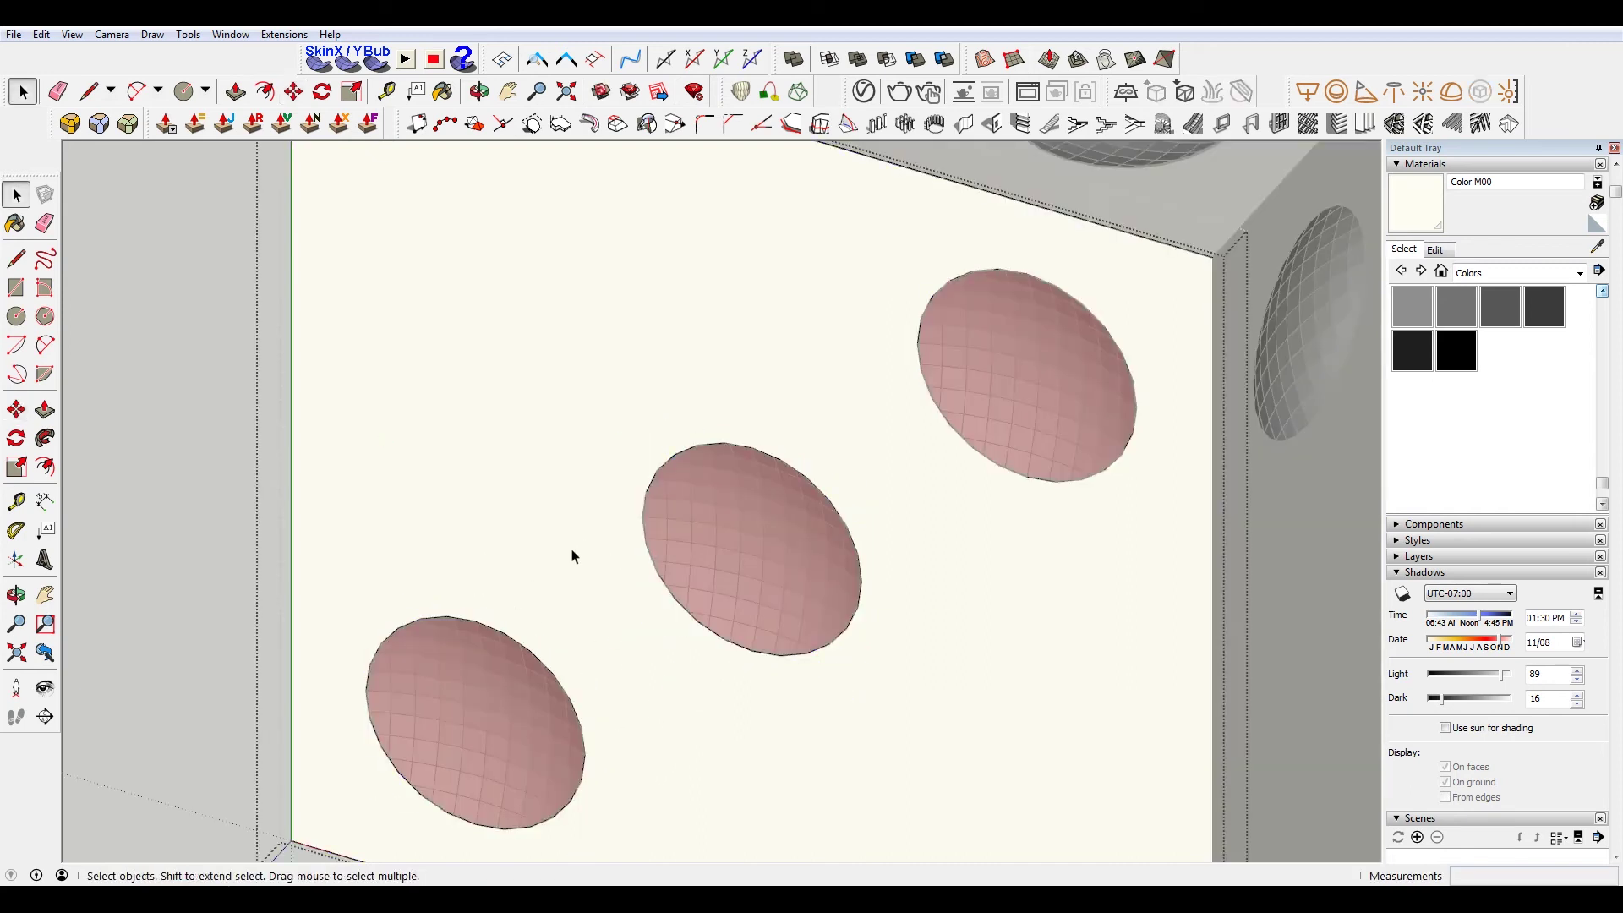
Reverse the faces of the three new front-face dimples
left_click(556, 652)
key("Delete")
left_click(1012, 383)
key("Delete")
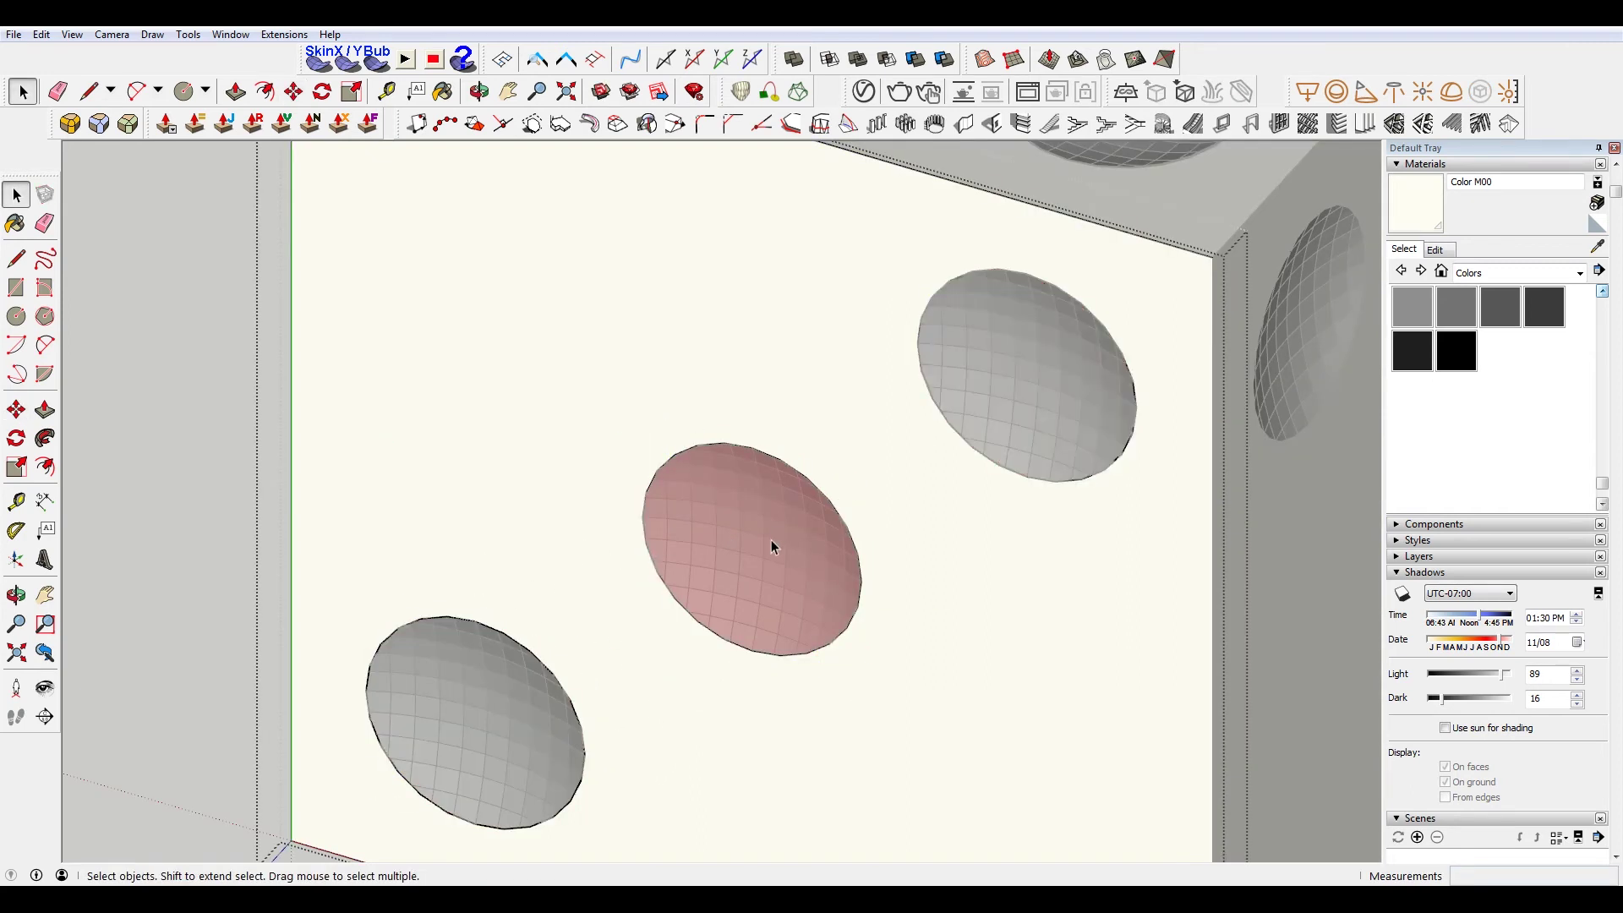
left_click(771, 539)
key("Delete")
scroll(766, 496, "down", 2)
scroll(493, 402, "down", 4)
scroll(491, 425, "down", 2)
middle_click_drag(504, 431, 843, 470)
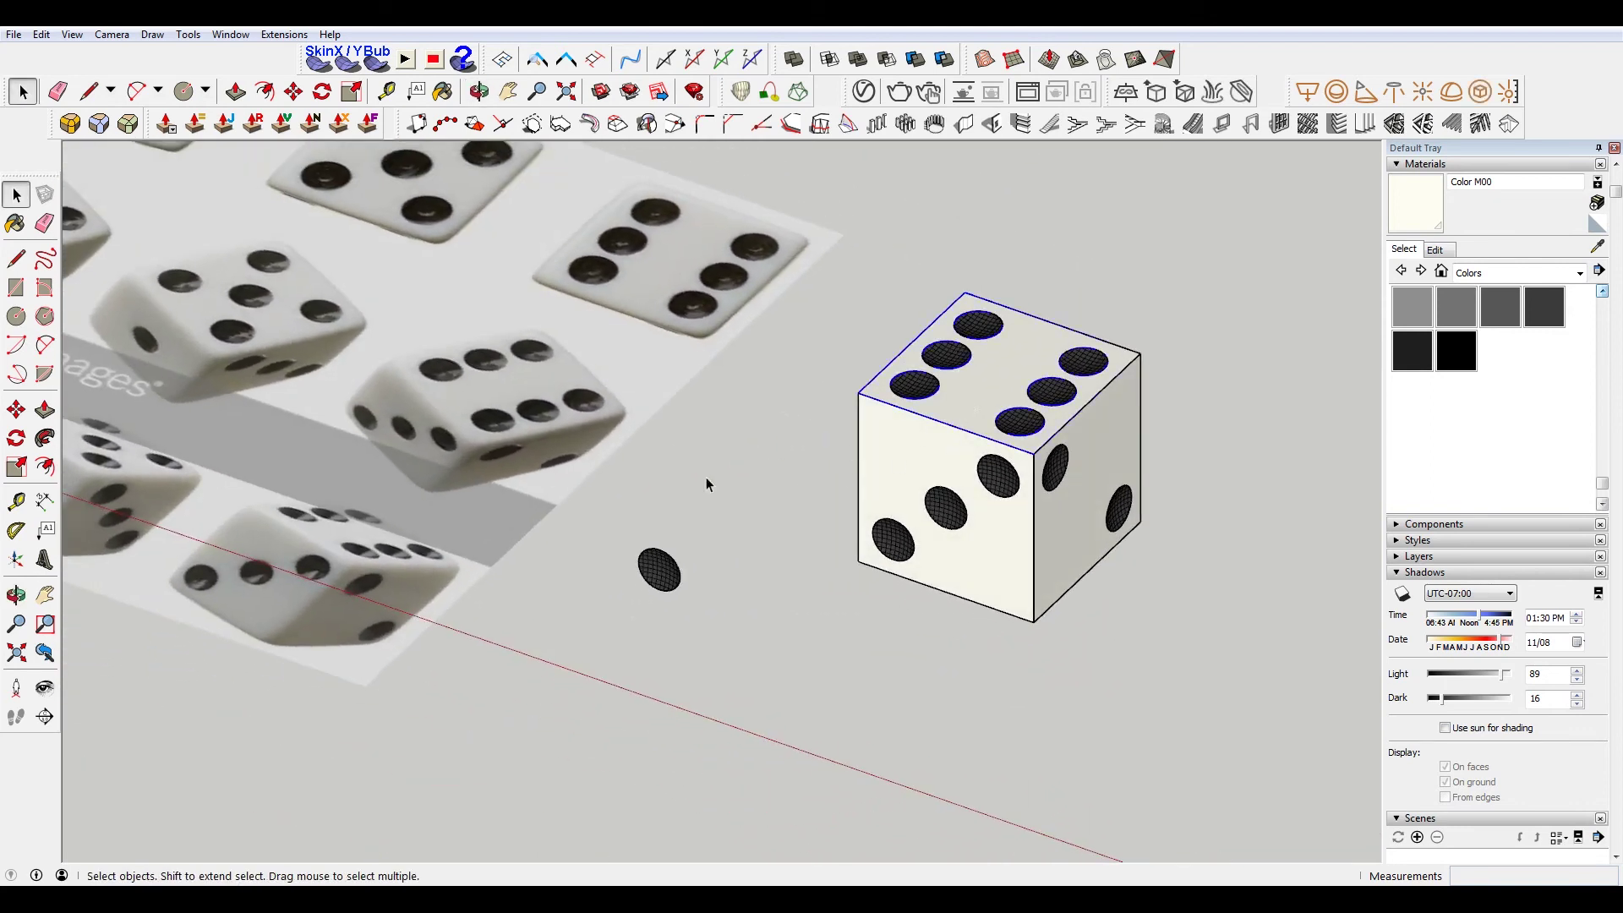
mouse_move(620, 463)
middle_mouse_down()
mouse_move(688, 471)
mouse_move(508, 578)
mouse_move(704, 559)
middle_mouse_up()
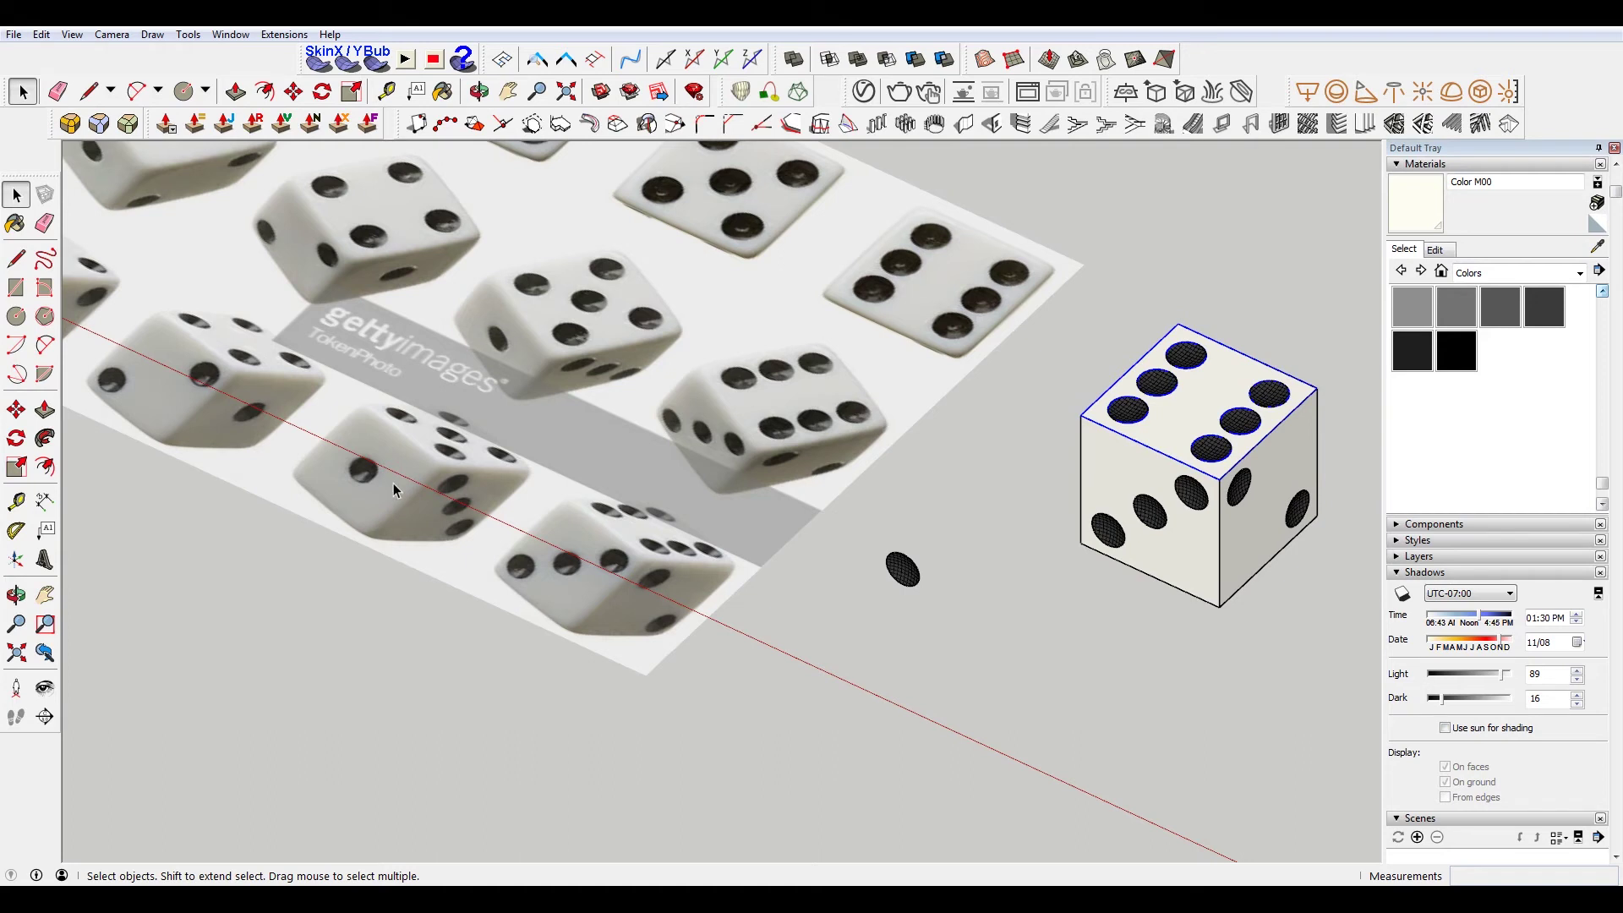
mouse_move(544, 635)
middle_mouse_down()
mouse_move(417, 622)
mouse_move(590, 637)
mouse_move(845, 503)
middle_mouse_up()
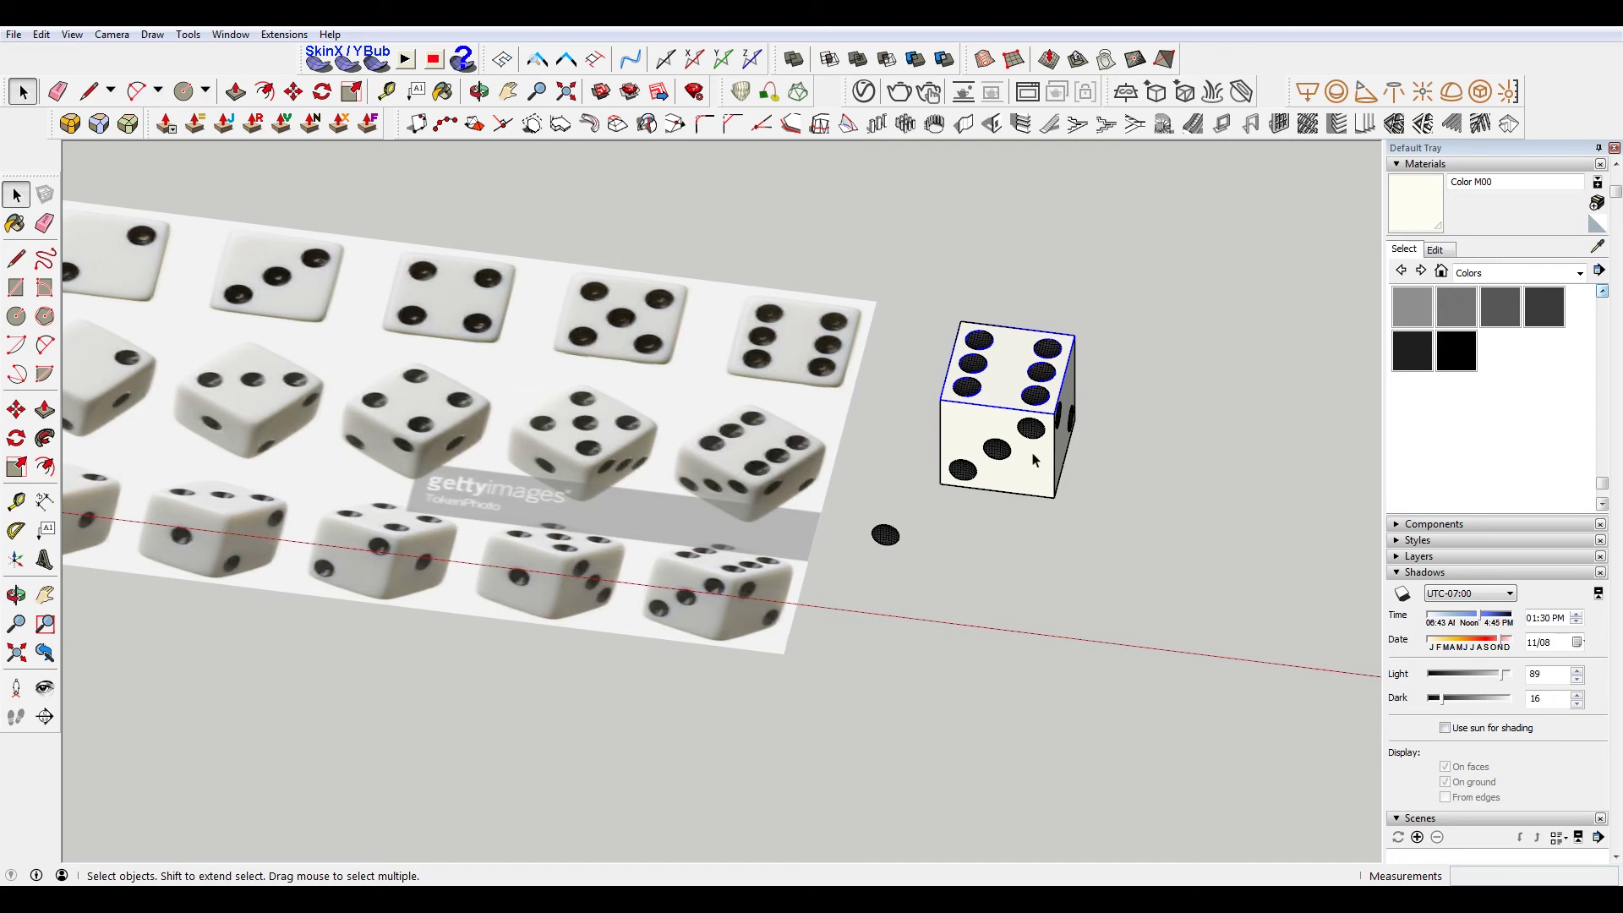
mouse_move(773, 486)
middle_mouse_down()
mouse_move(798, 542)
mouse_move(713, 489)
mouse_move(914, 570)
mouse_move(904, 606)
mouse_move(752, 519)
mouse_move(1110, 533)
mouse_move(895, 495)
mouse_move(1228, 493)
middle_mouse_up()
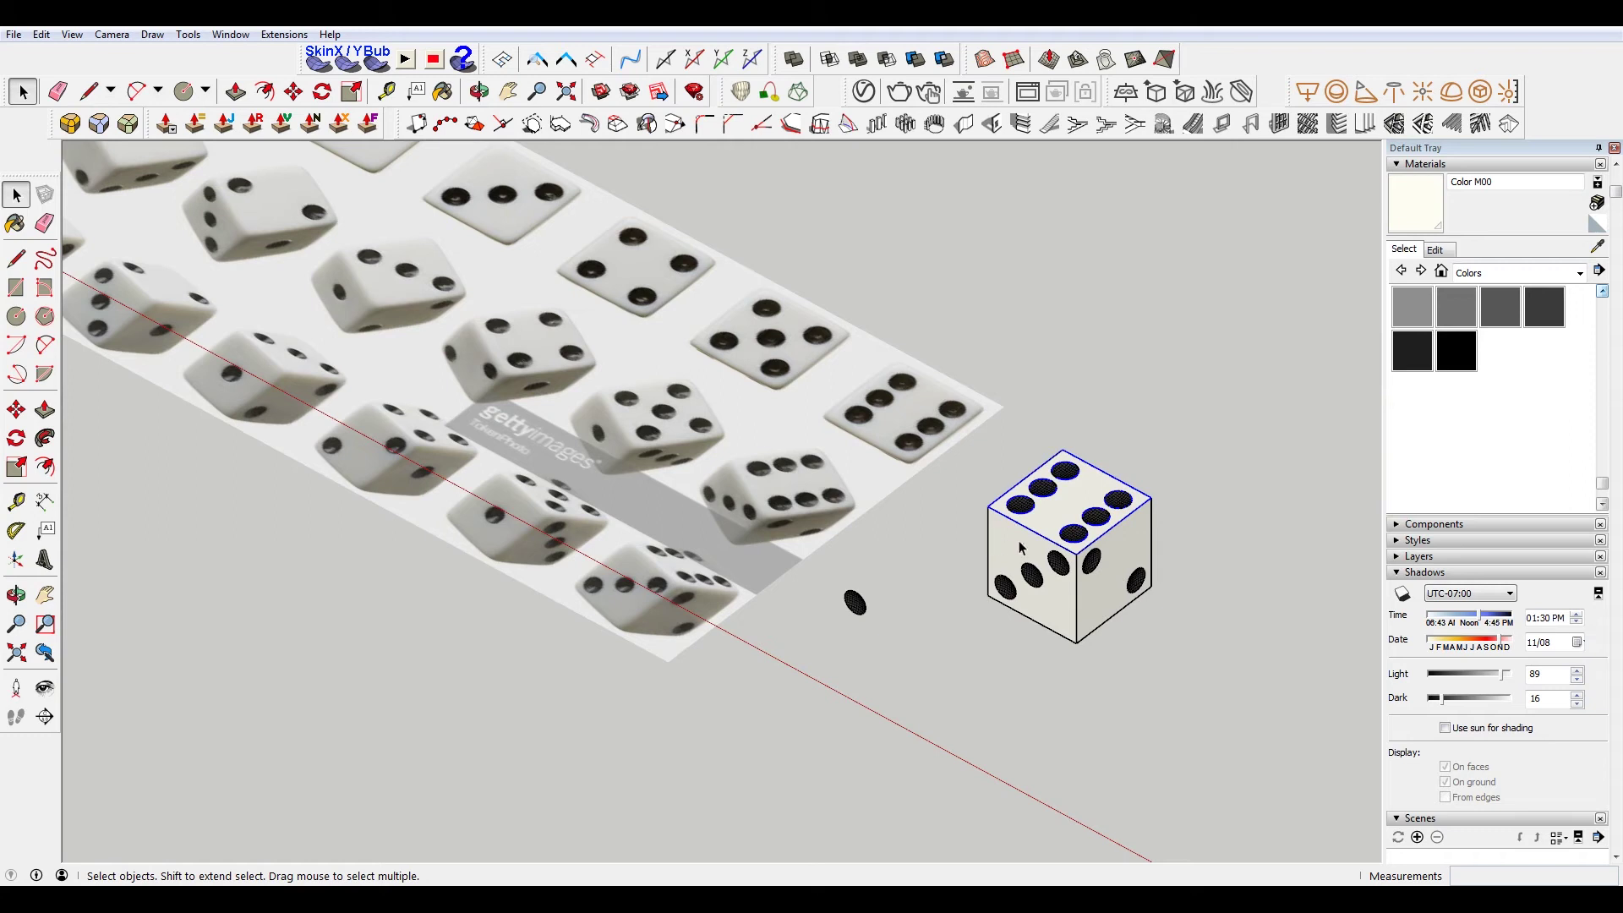
mouse_move(1042, 575)
middle_mouse_down()
mouse_move(971, 571)
mouse_move(1321, 474)
mouse_move(853, 410)
middle_mouse_up()
scroll(970, 570, "up", 3)
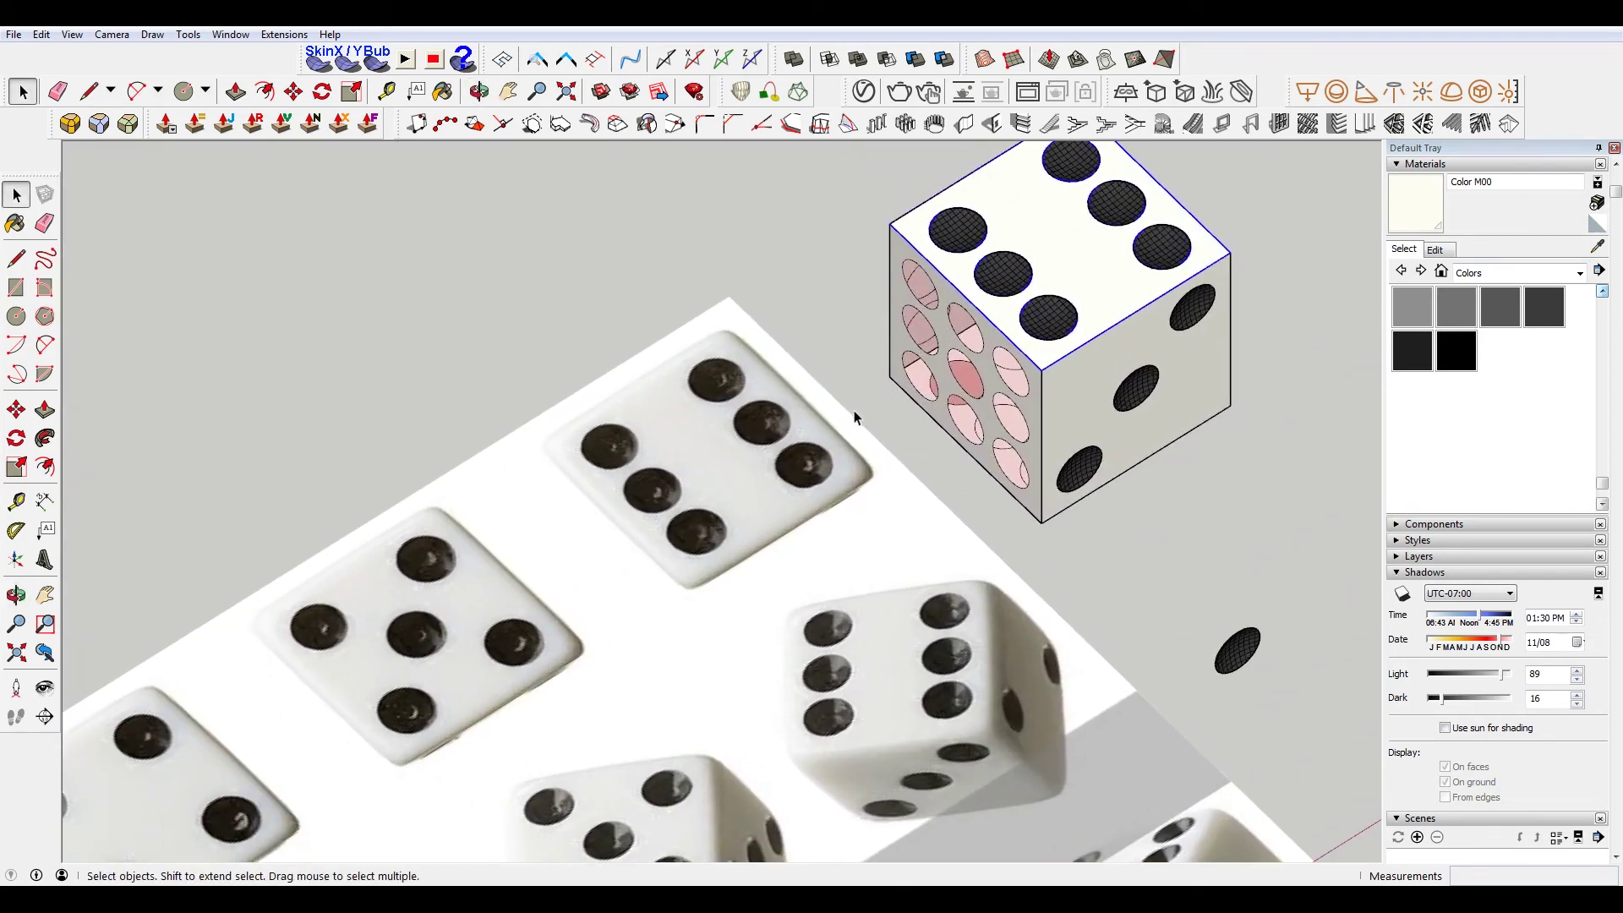
scroll(852, 410, "up", 3)
scroll(1074, 358, "up", 3)
Delete the five pink hole faces on the first die face group
mouse_move(1074, 358)
middle_mouse_down()
mouse_move(1129, 388)
mouse_move(826, 373)
middle_mouse_up()
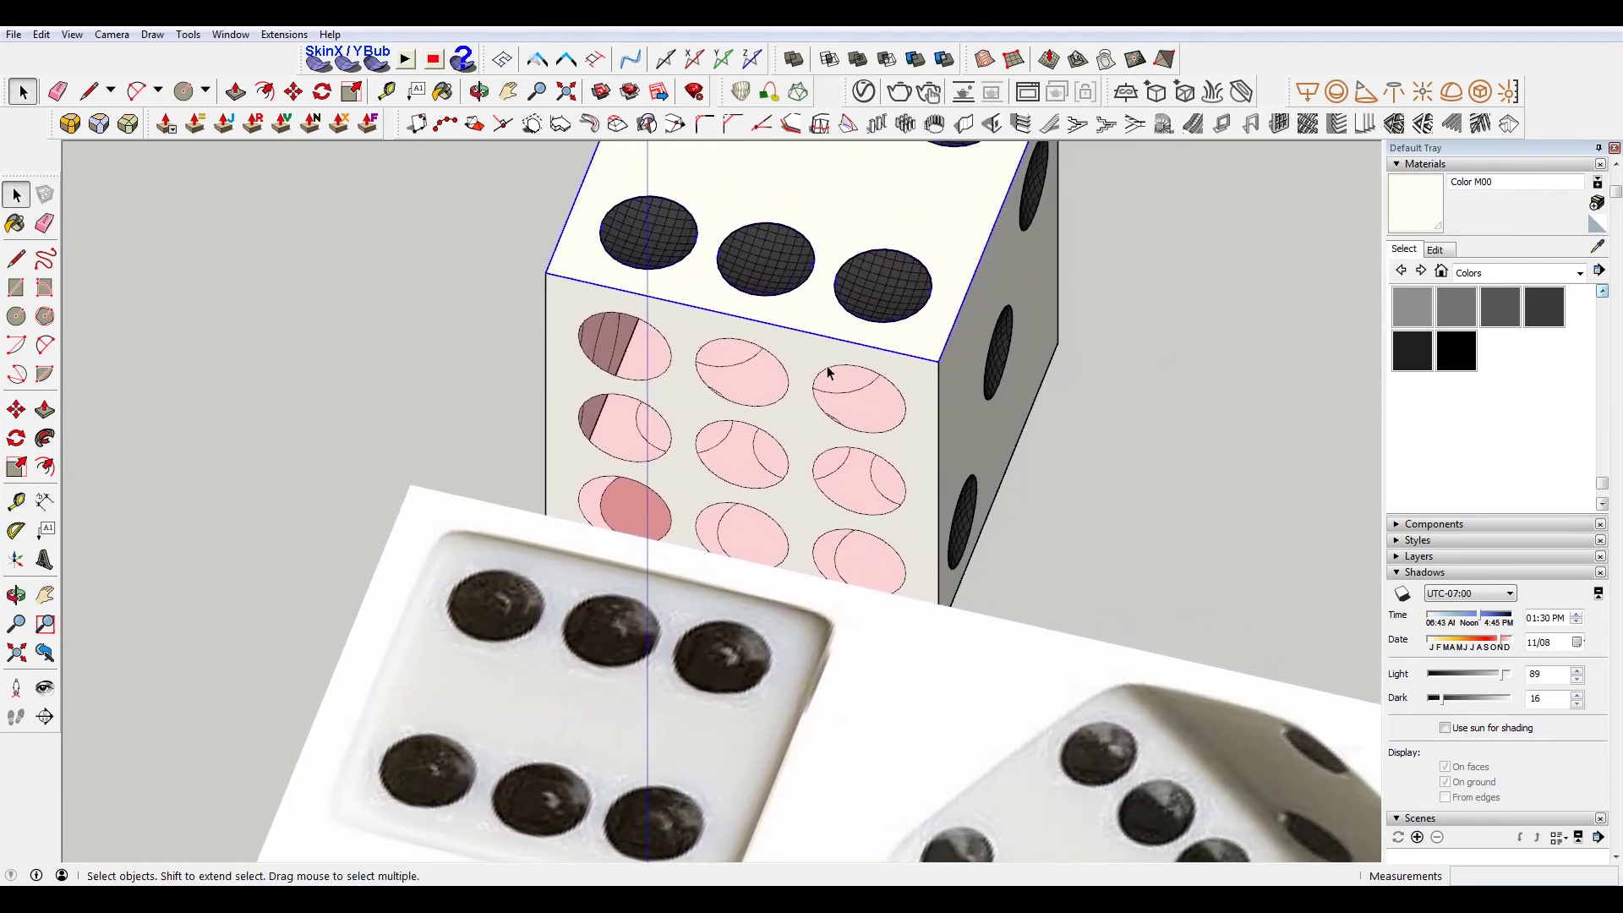
double_click(808, 366)
left_click(786, 371)
key("Delete")
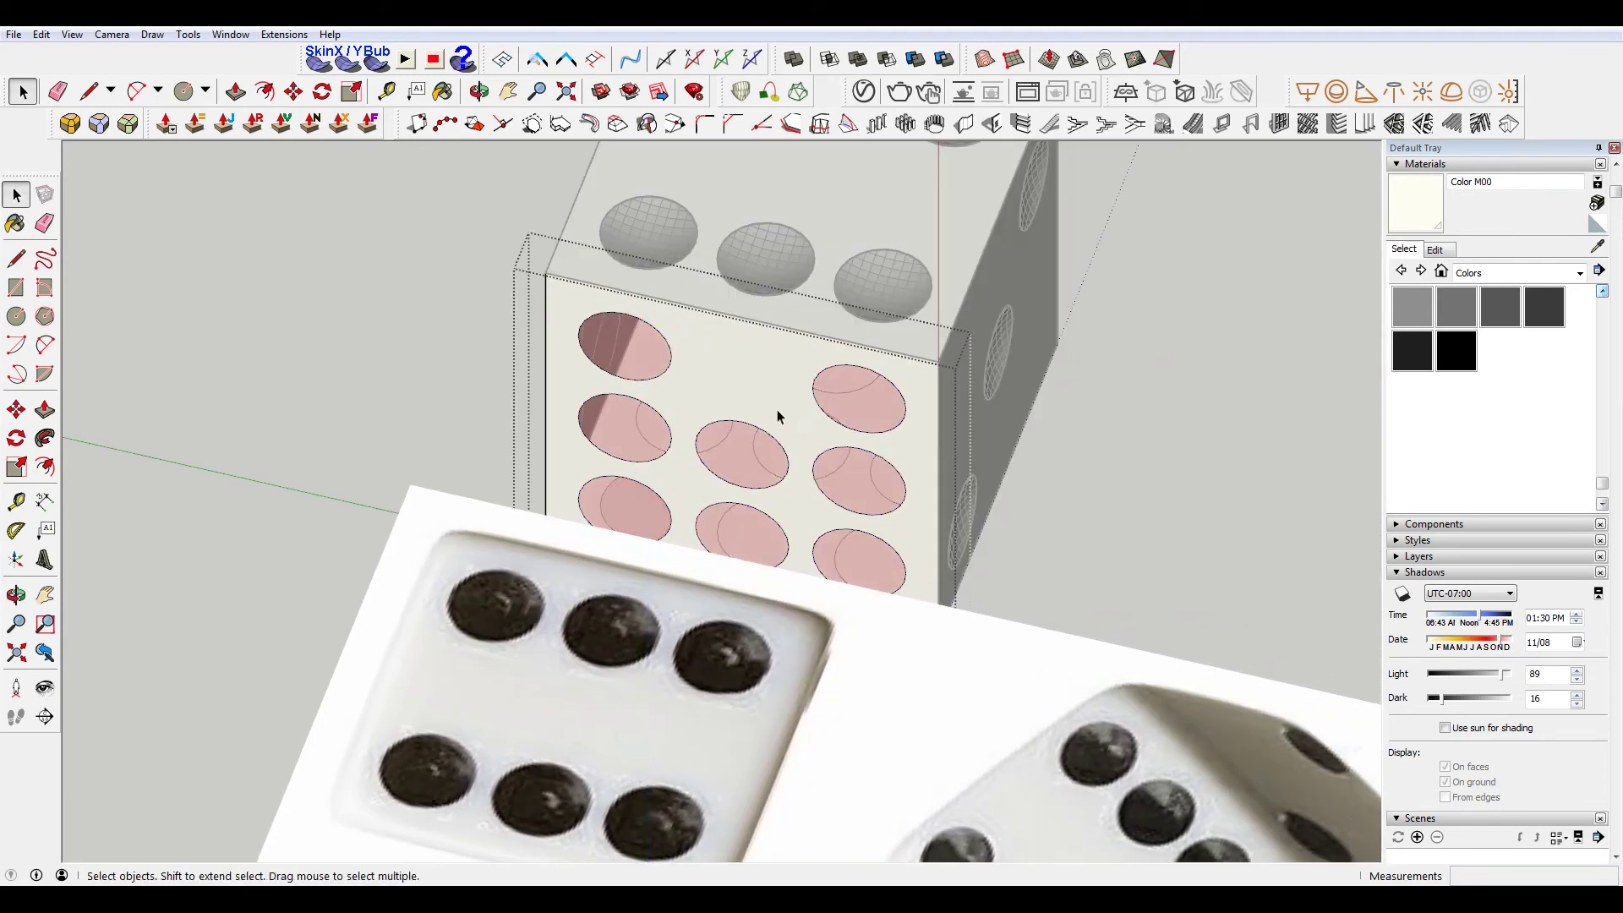
left_click(769, 443)
key("Delete")
left_click(774, 523)
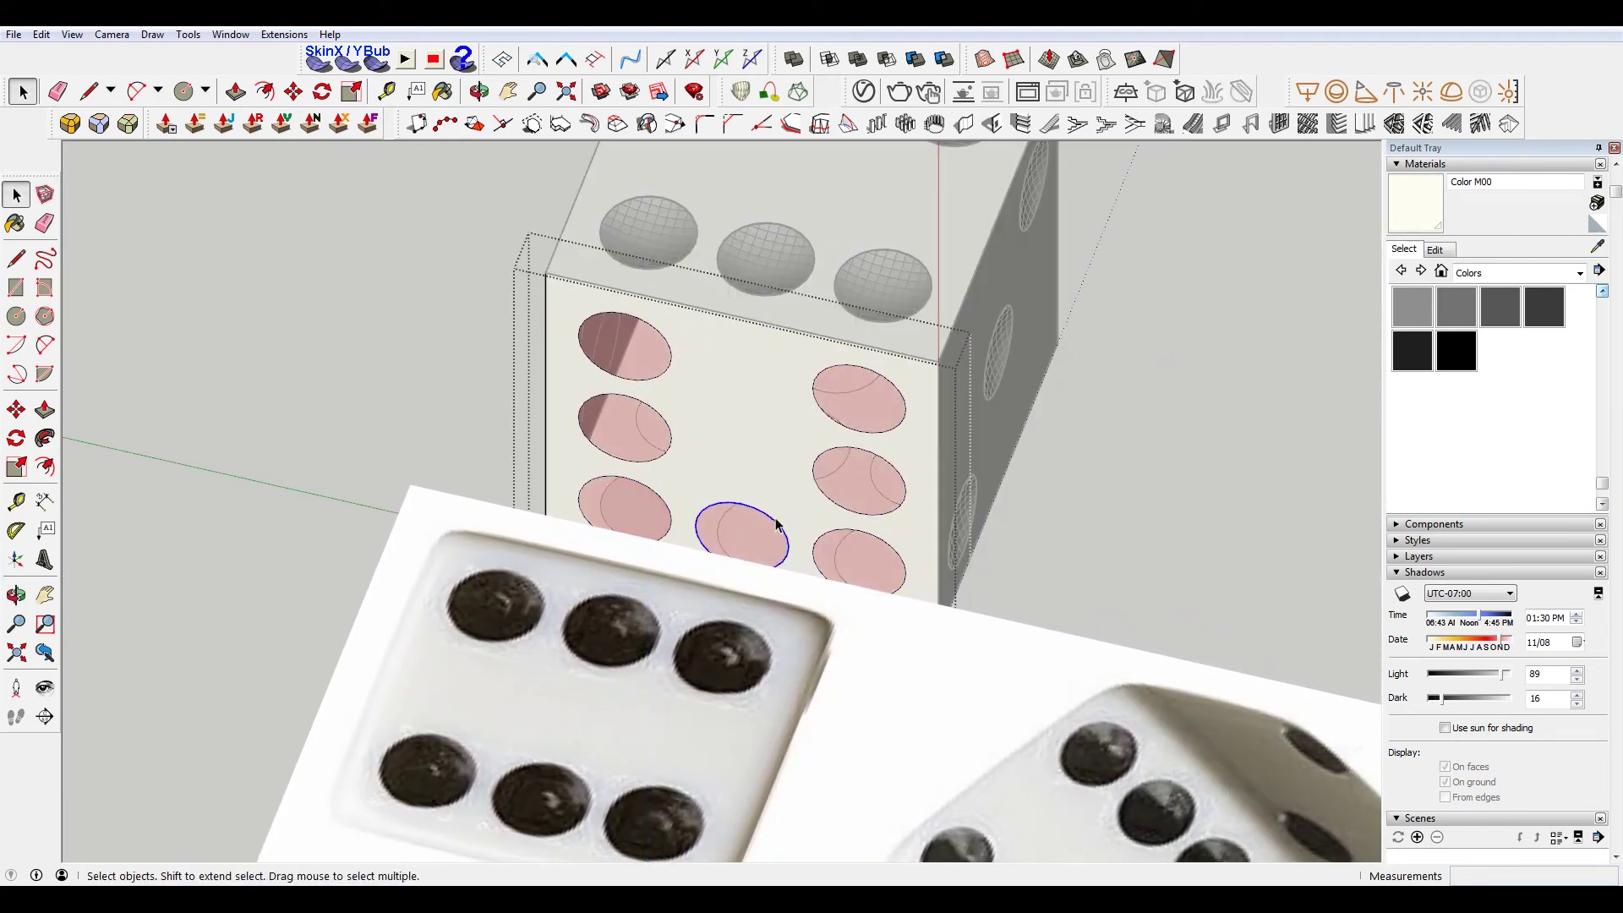
key("Delete")
left_click(824, 458)
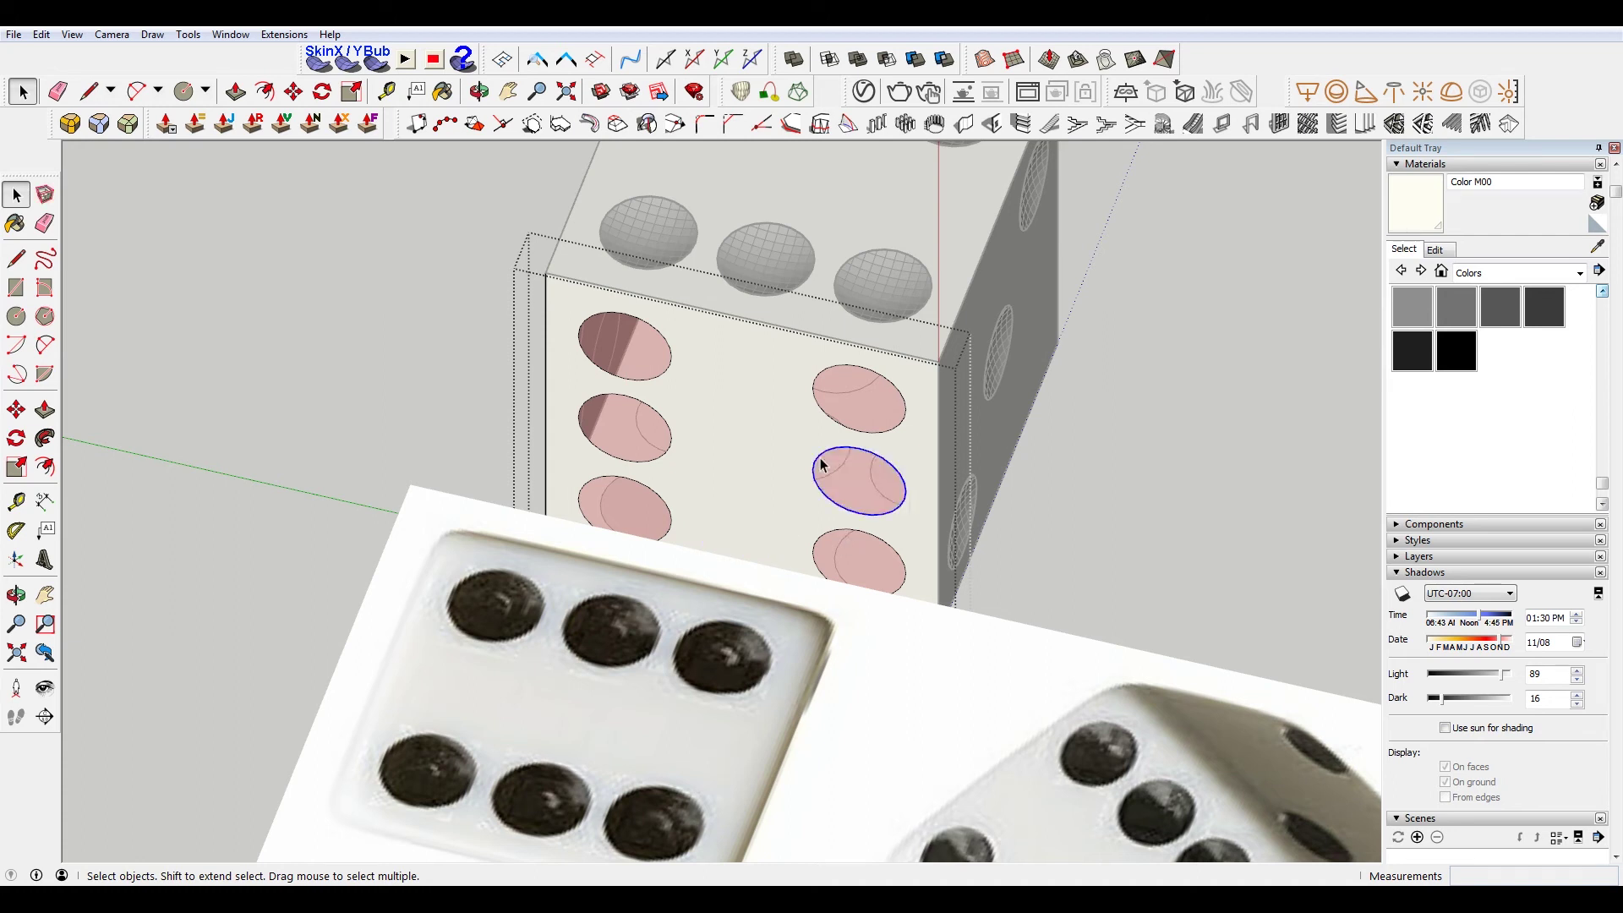
key("Delete")
left_click(663, 415)
key("Delete")
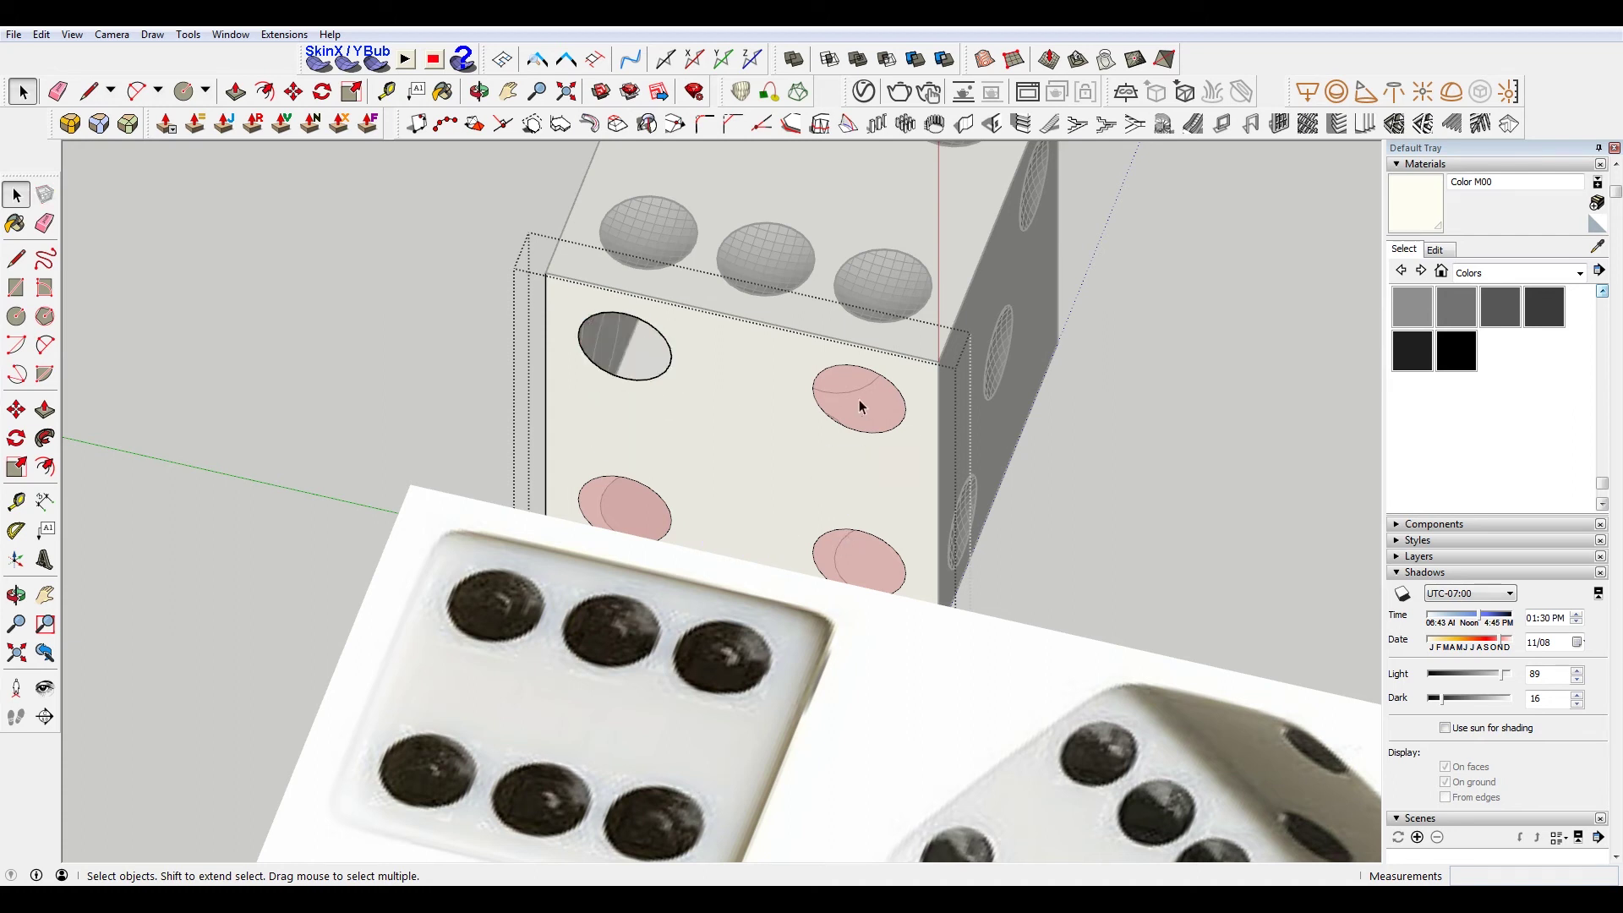
scroll(1211, 508, "down", 3)
scroll(803, 684, "down", 3)
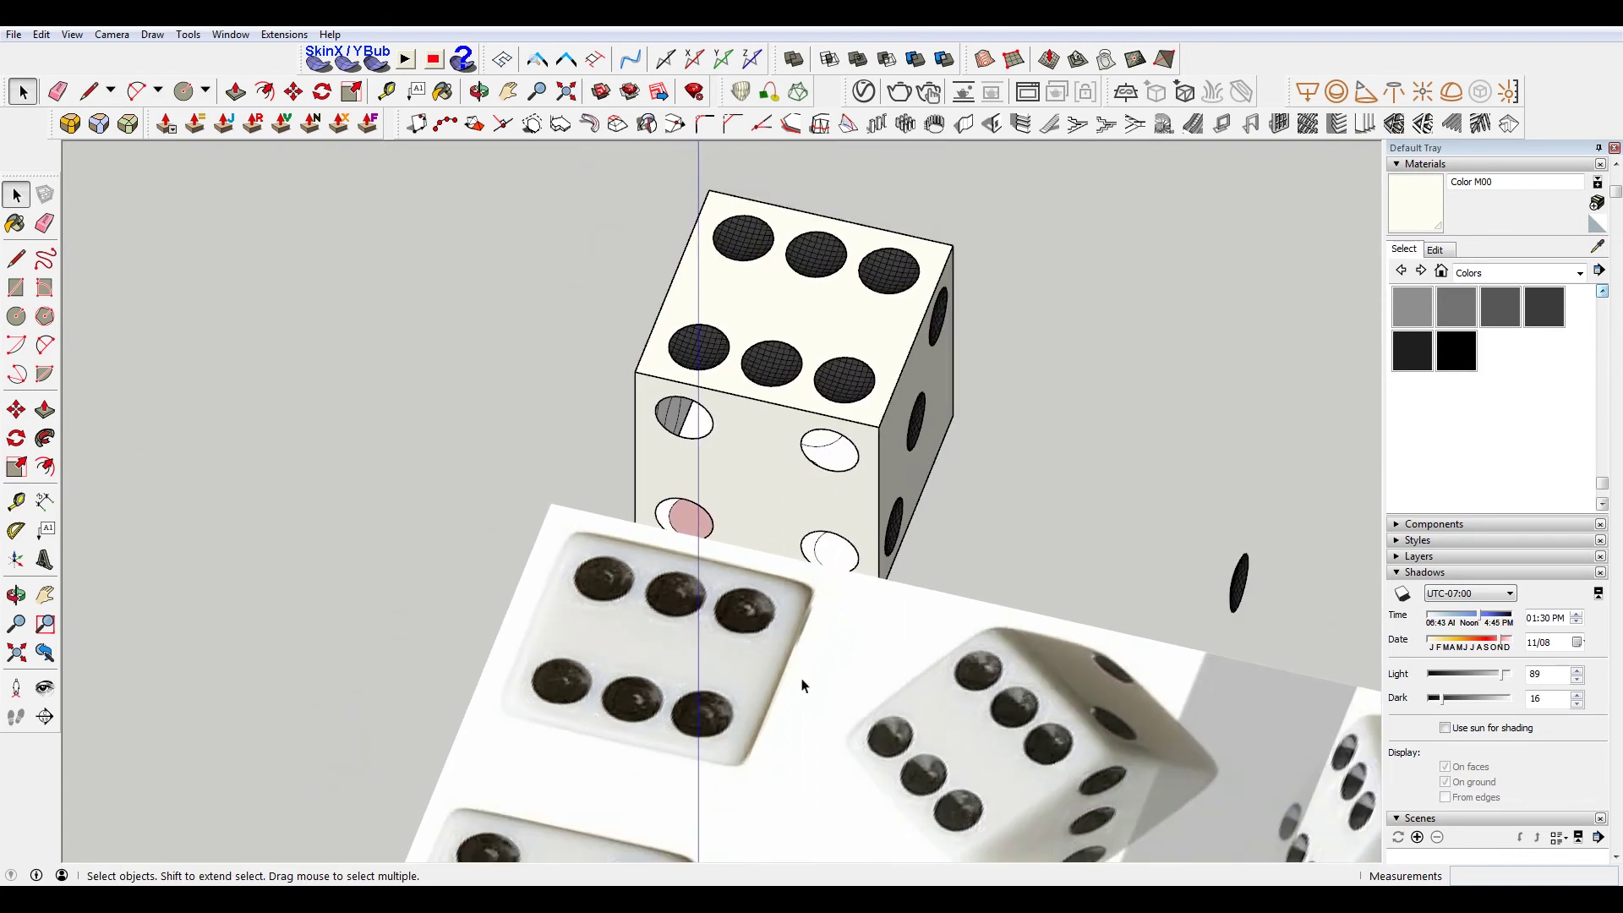
Delete the pink circle faces from every hole on the front face group
mouse_move(753, 448)
middle_mouse_down()
mouse_move(895, 495)
mouse_move(571, 438)
middle_mouse_up()
scroll(572, 439, "up", 2)
scroll(933, 327, "up", 3)
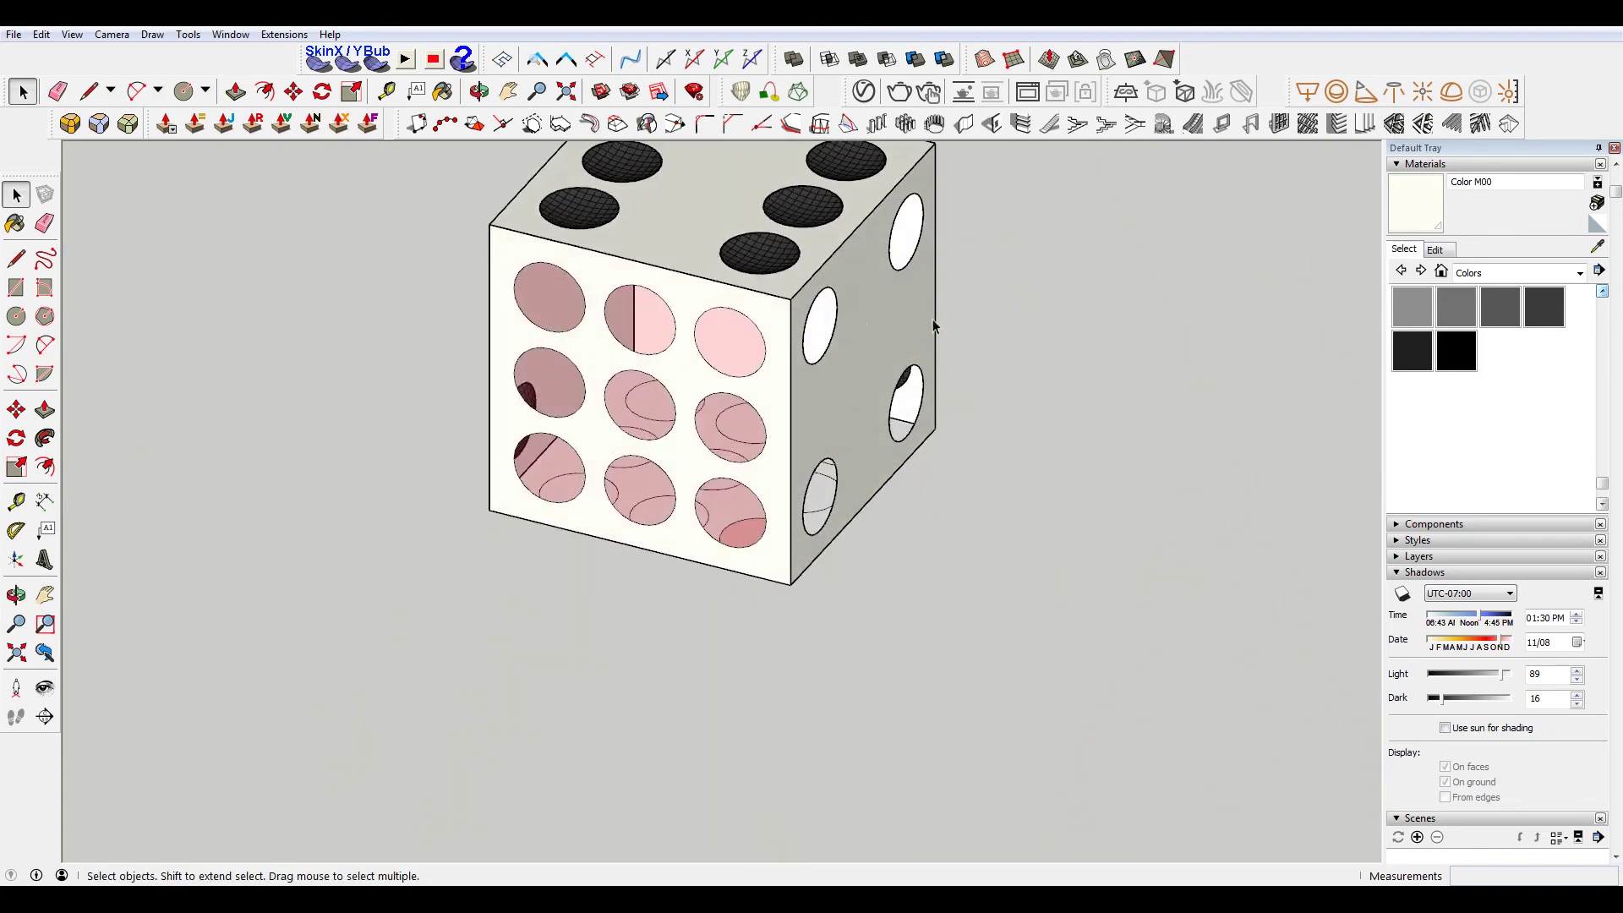
double_click(684, 308)
left_click(669, 313)
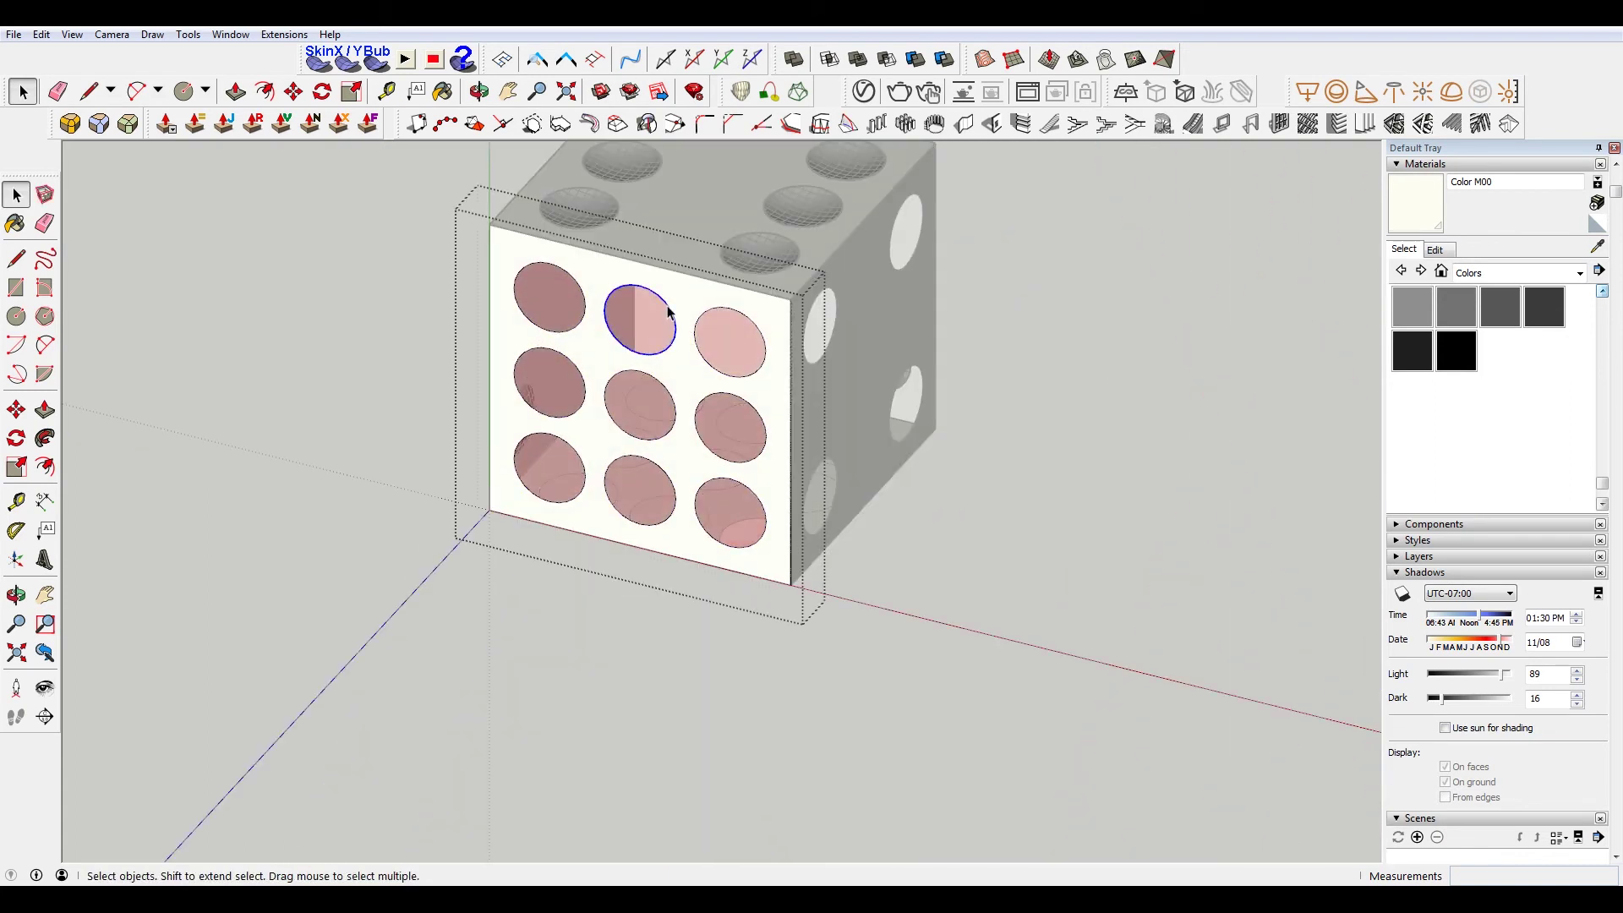
key("Delete")
left_click(573, 366)
key("Delete")
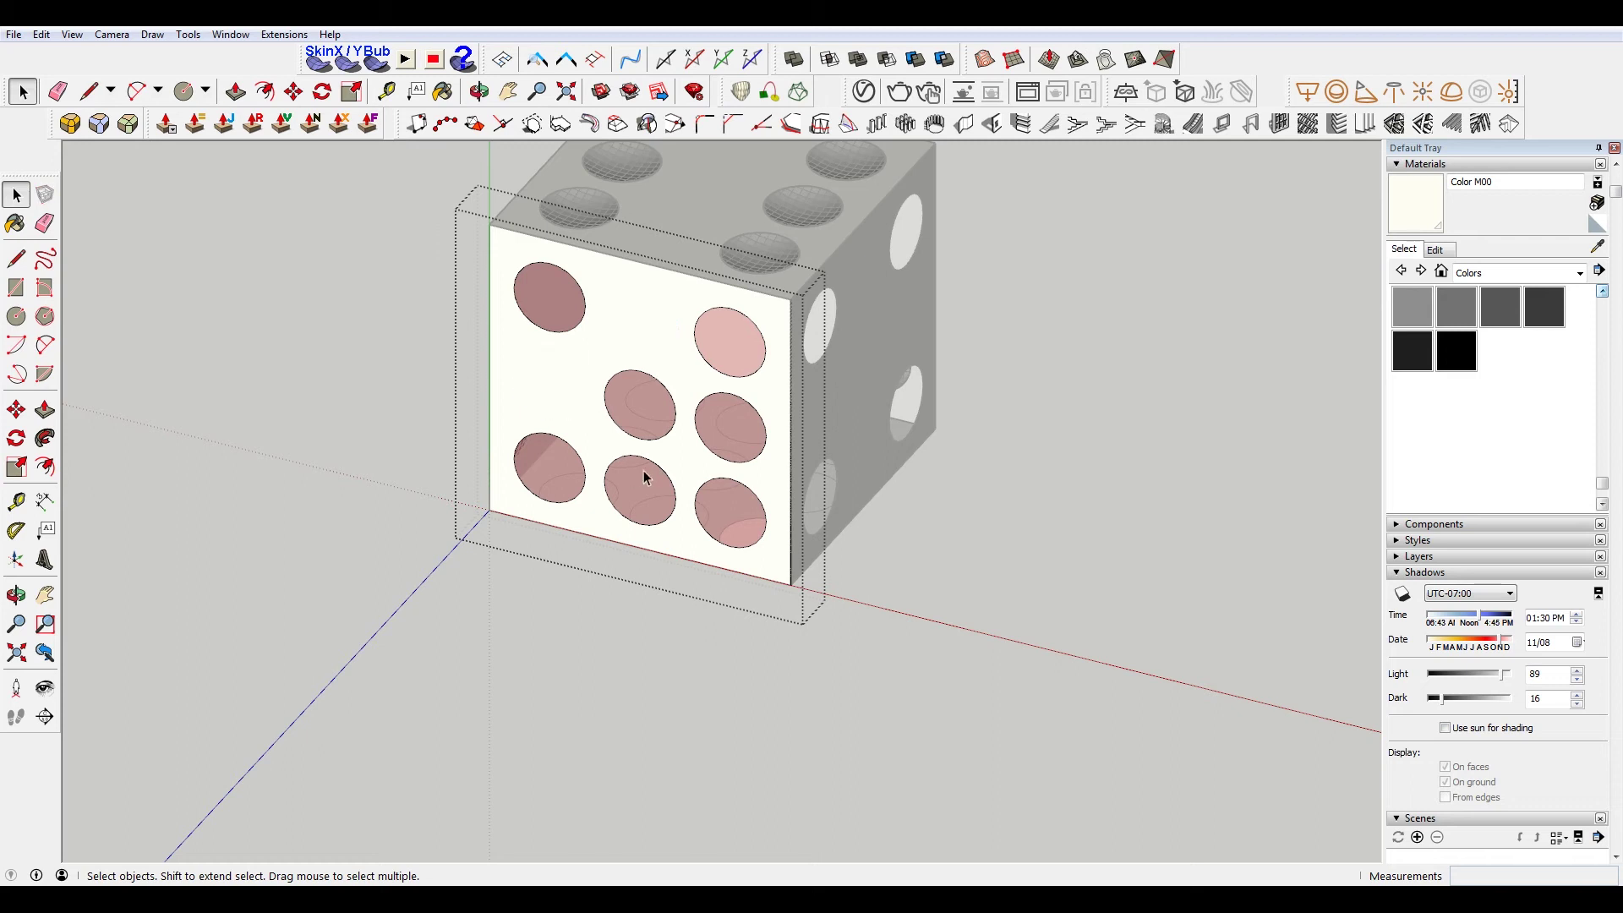
left_click(653, 471)
key("Delete")
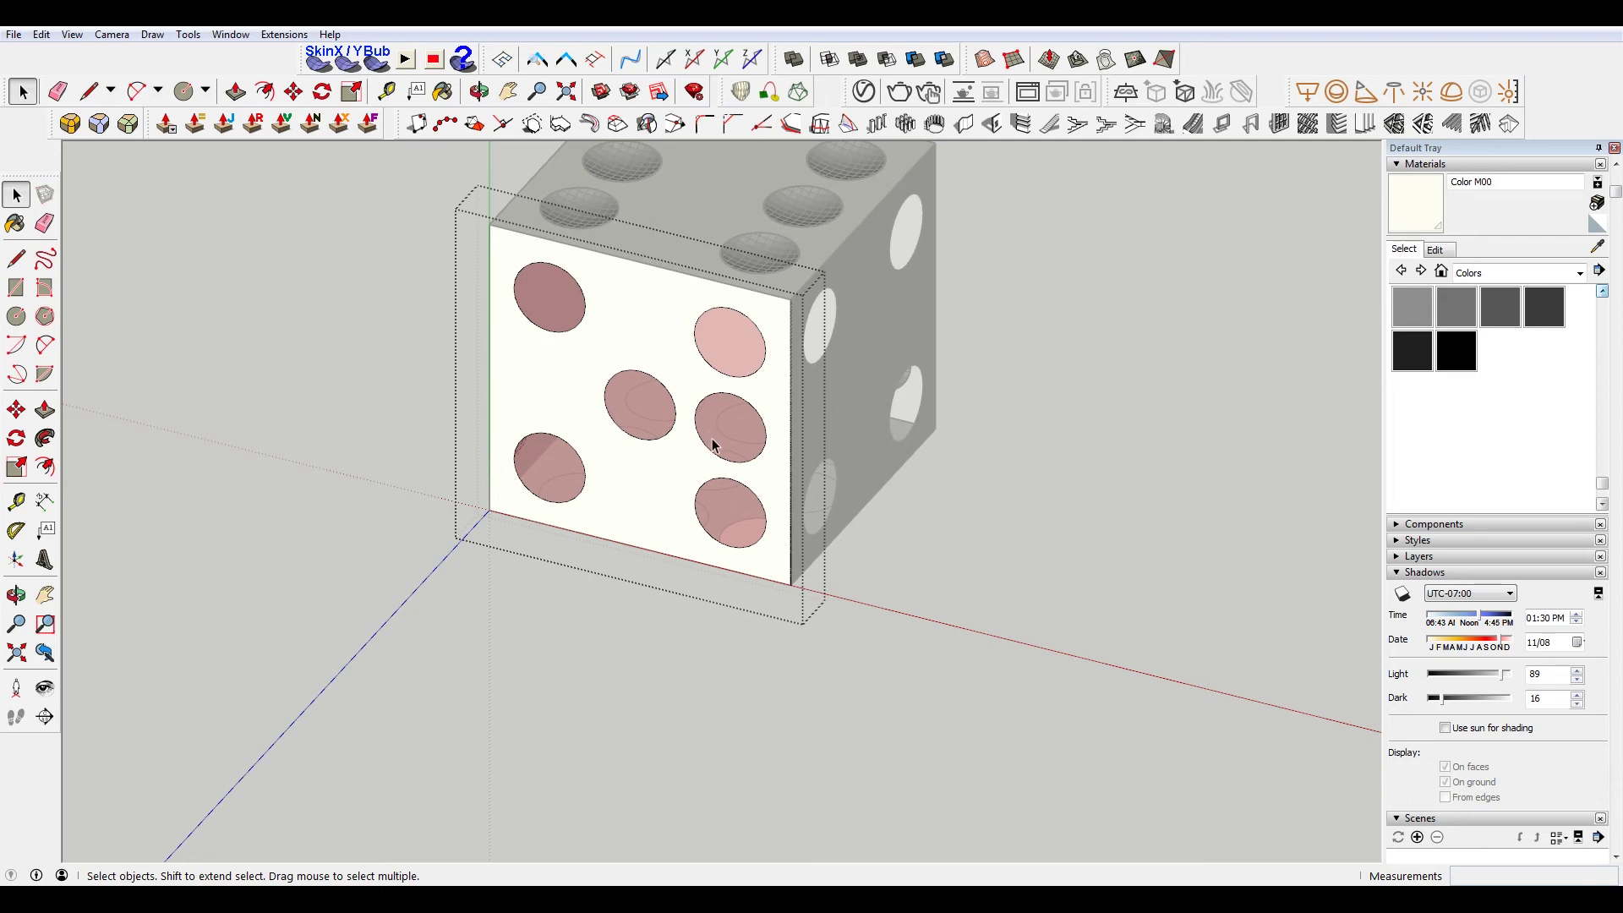
left_click(582, 295)
key("Delete")
left_click(580, 468)
key("Delete")
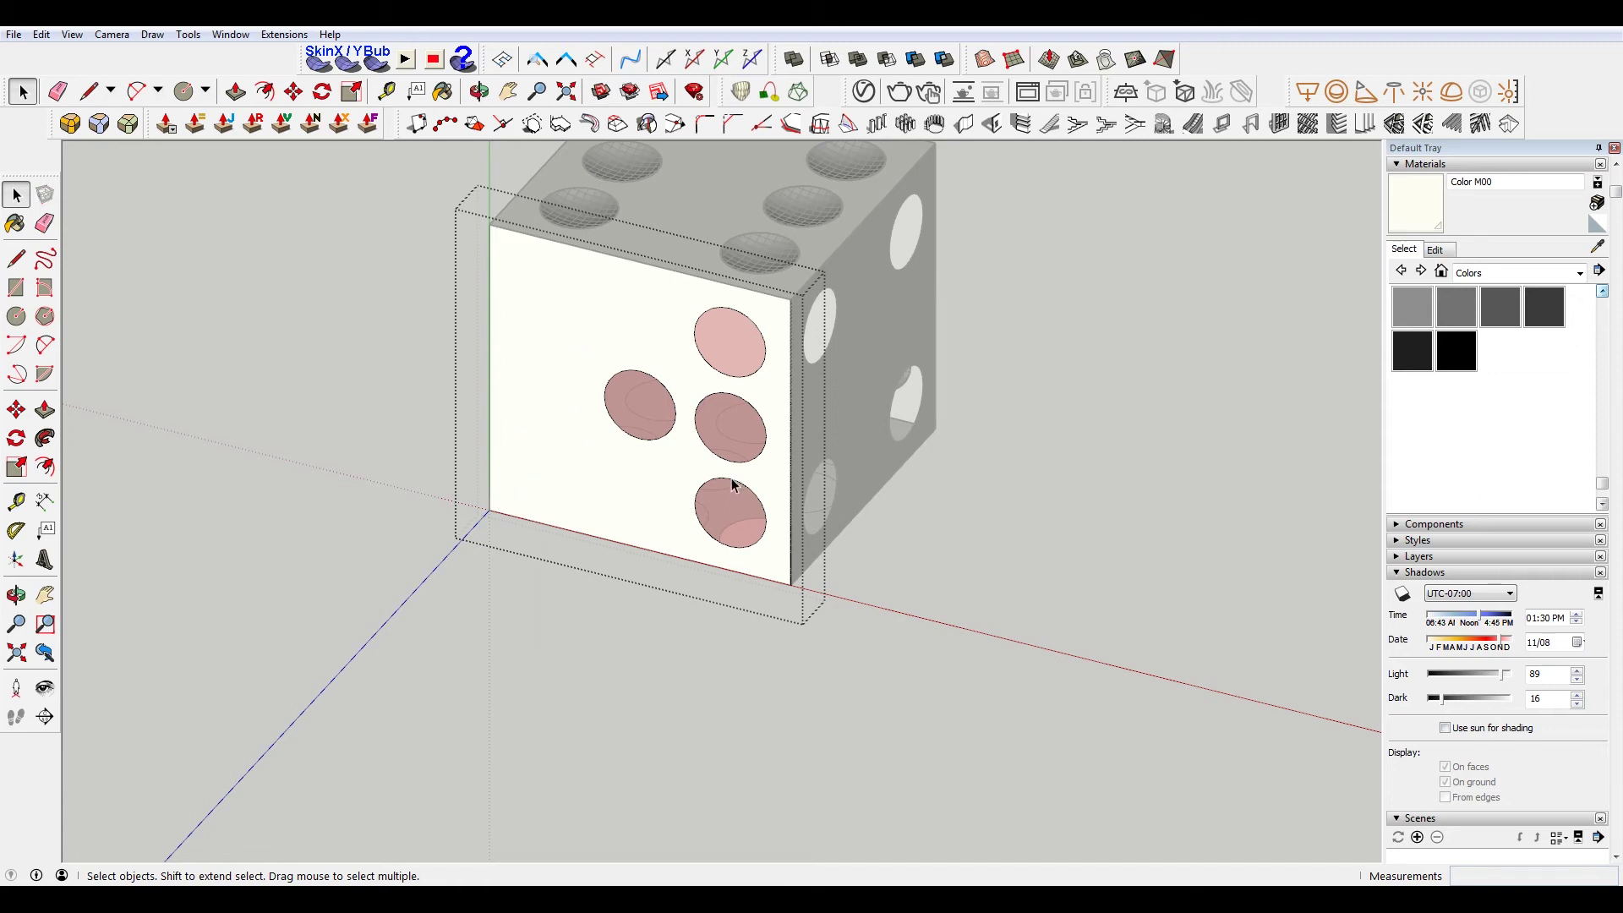
left_click(736, 480)
key("Delete")
key("Delete")
left_click(762, 336)
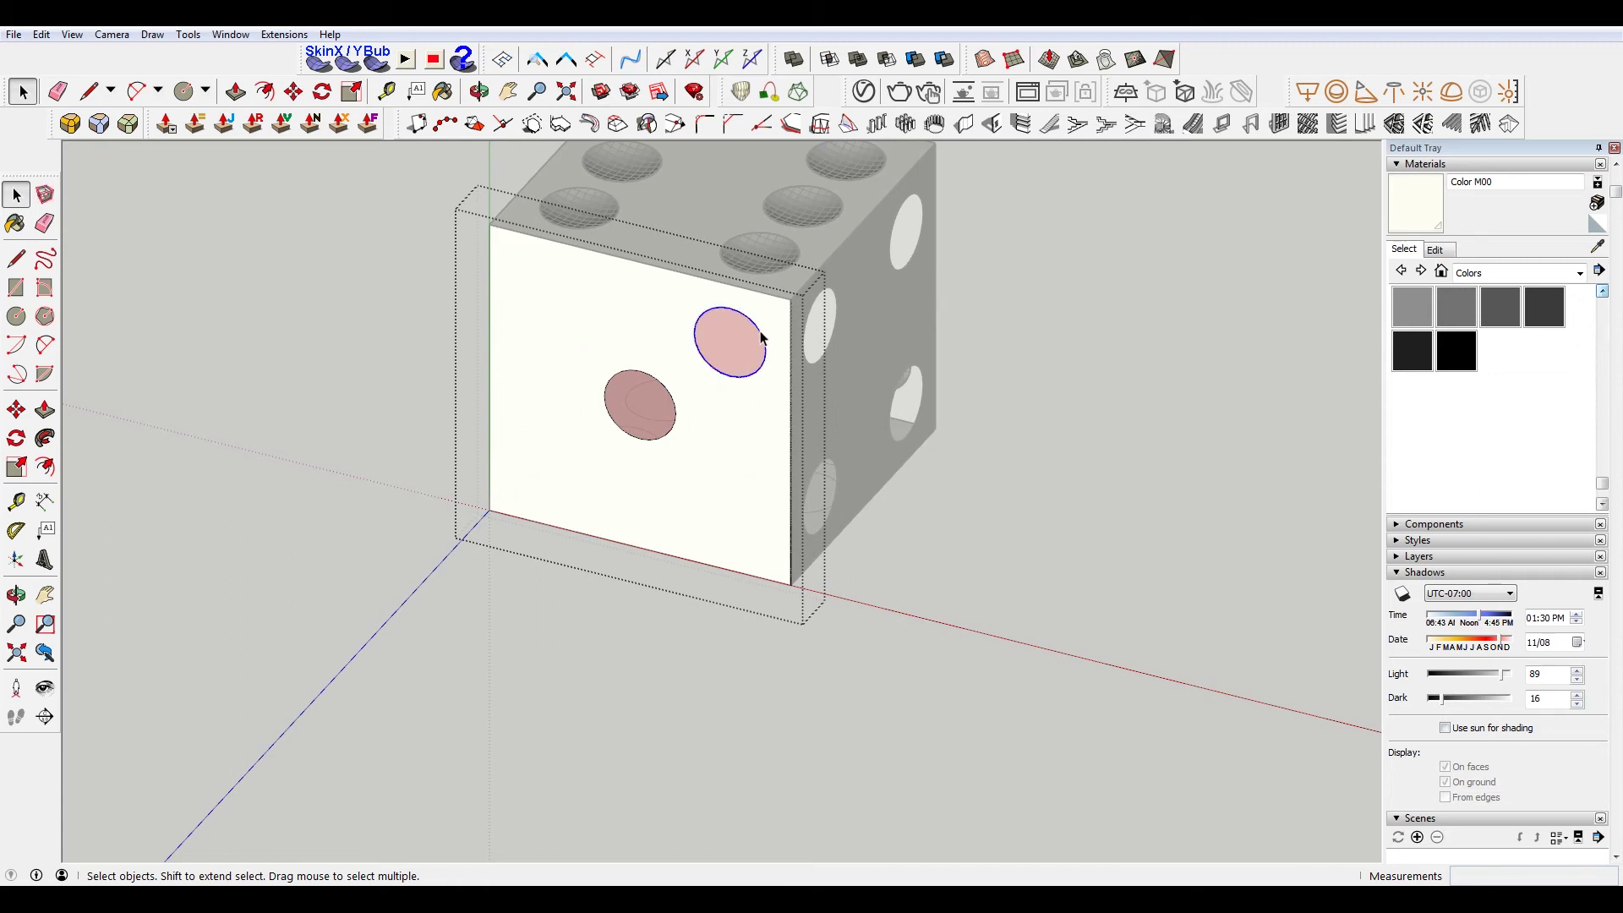
key("Delete")
left_click(651, 410)
key("Delete")
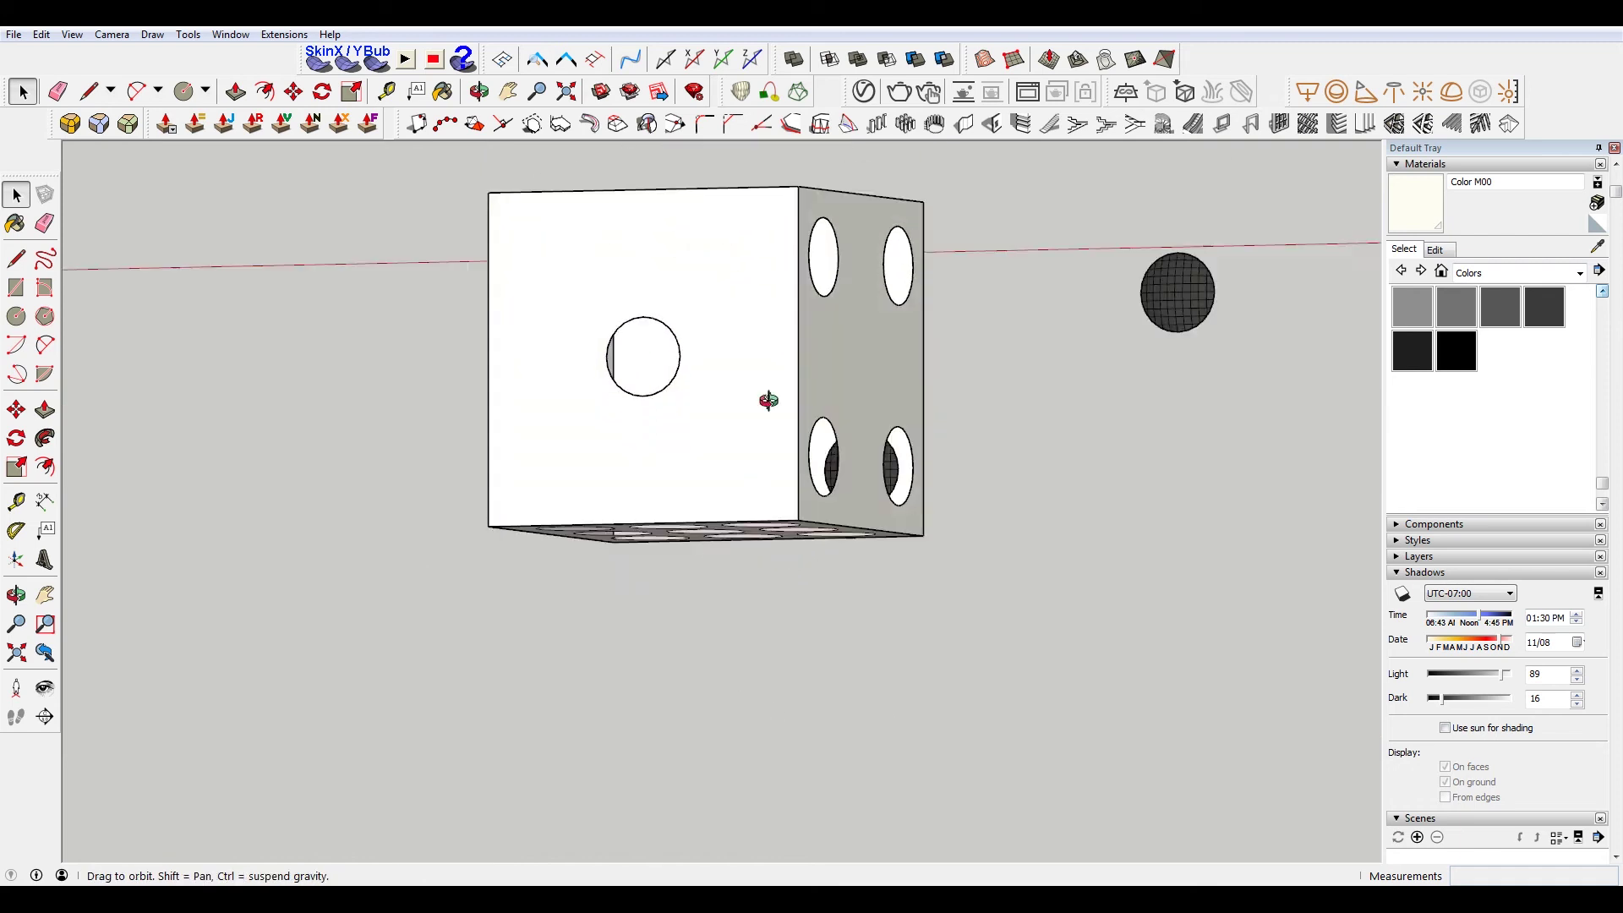
scroll(713, 486, "up", 2)
Delete the eight pink circle faces inside the bottom face group's holes
double_click(702, 499)
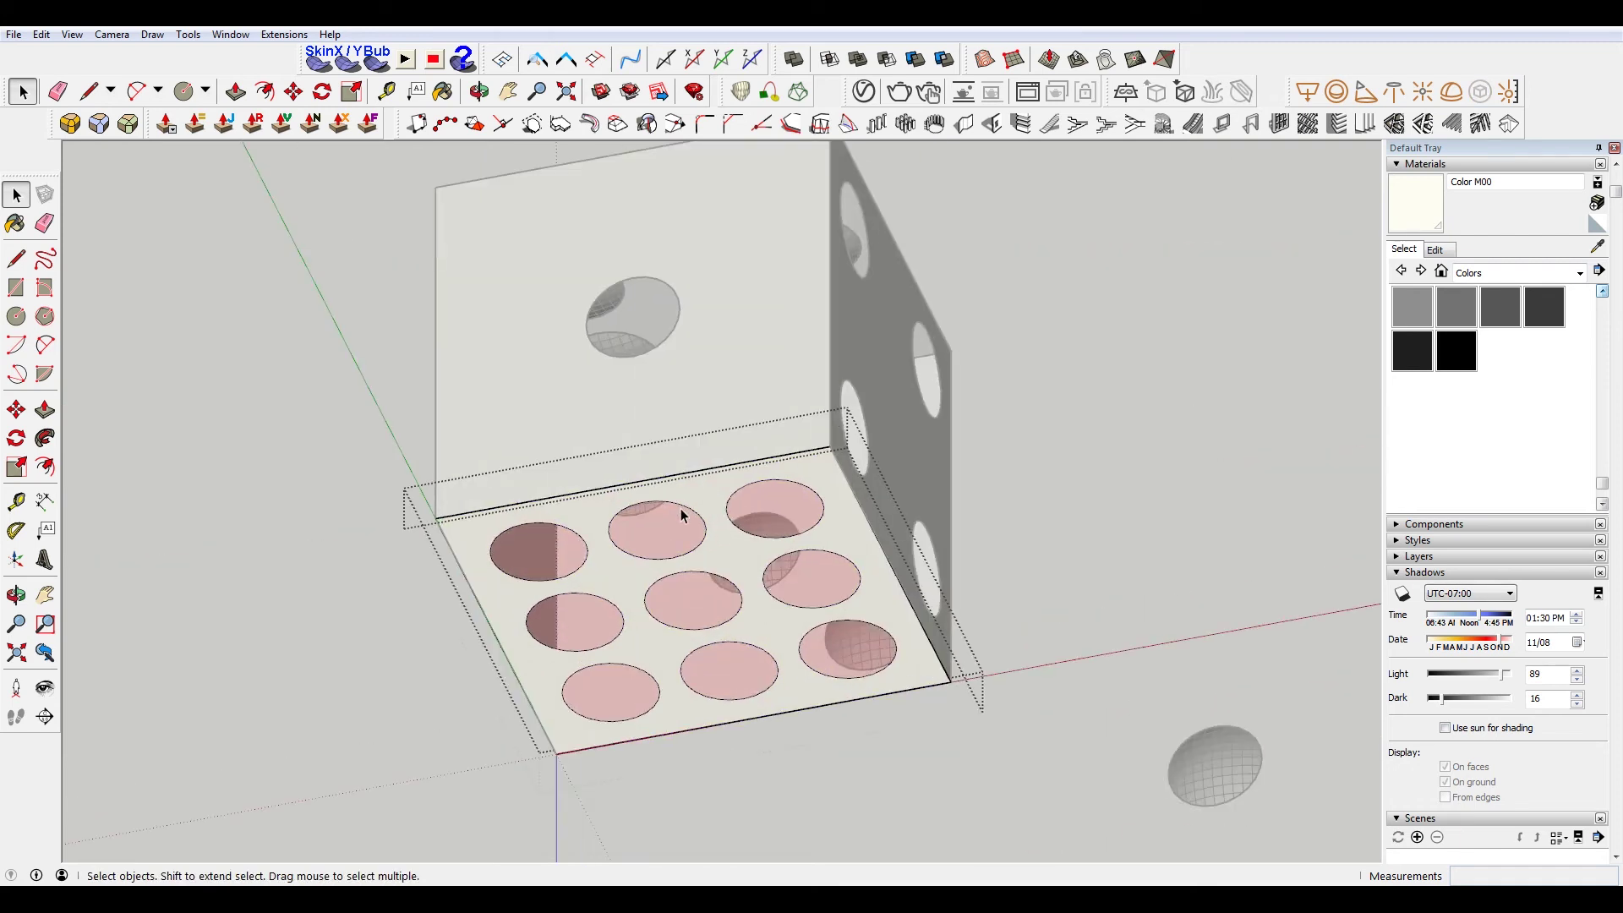
left_click(680, 509)
key("Delete")
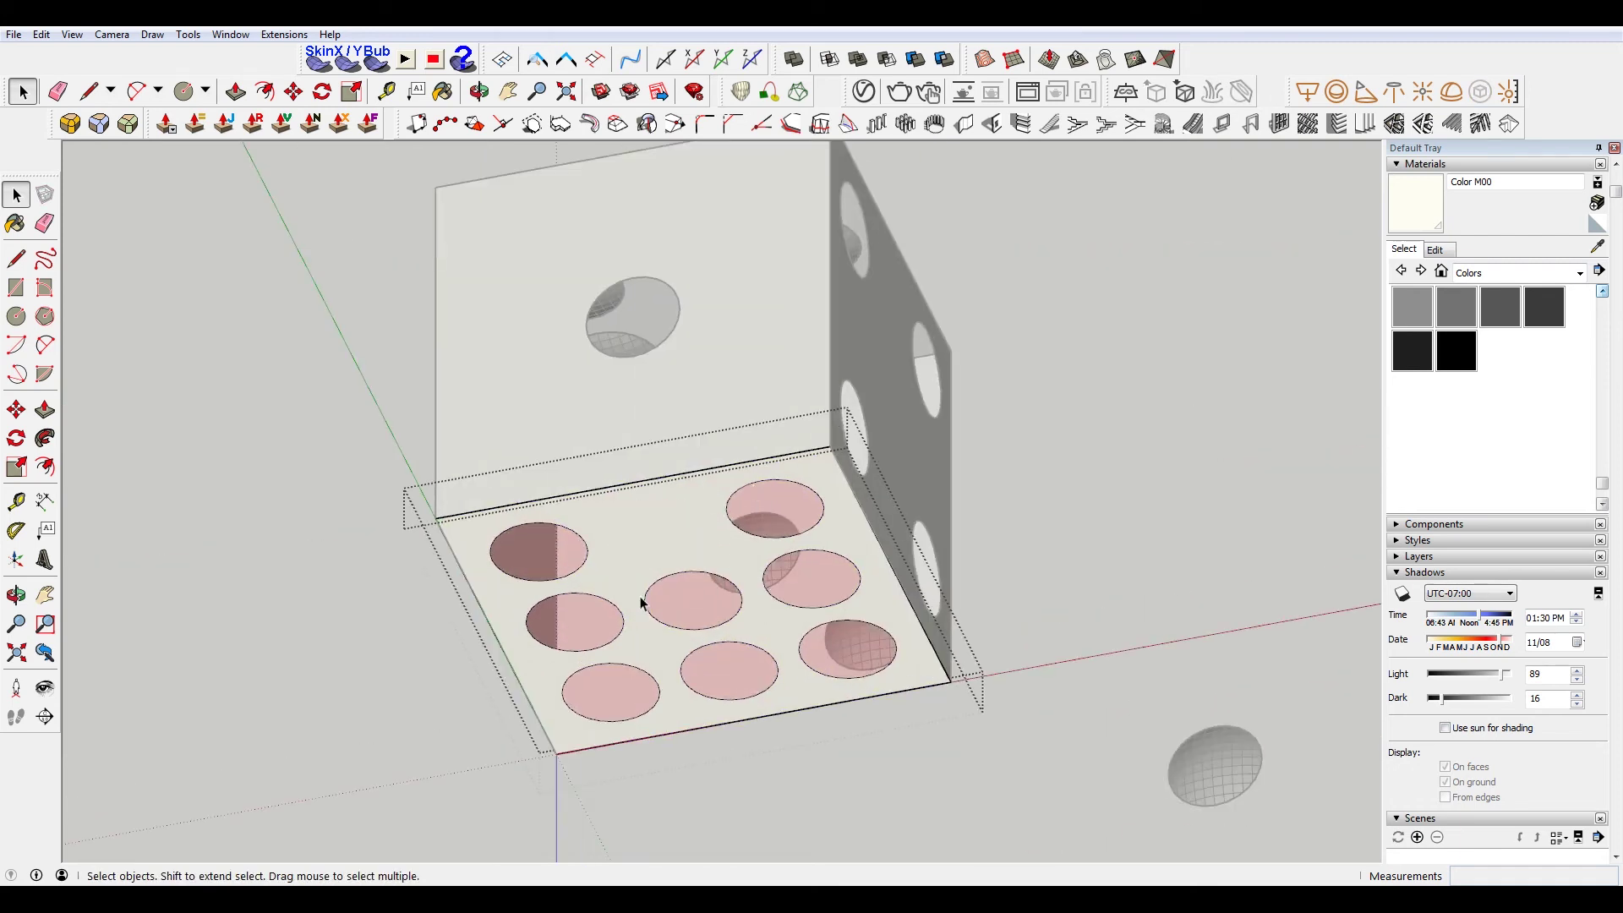
left_click(585, 606)
key("Delete")
left_click(787, 558)
key("Delete")
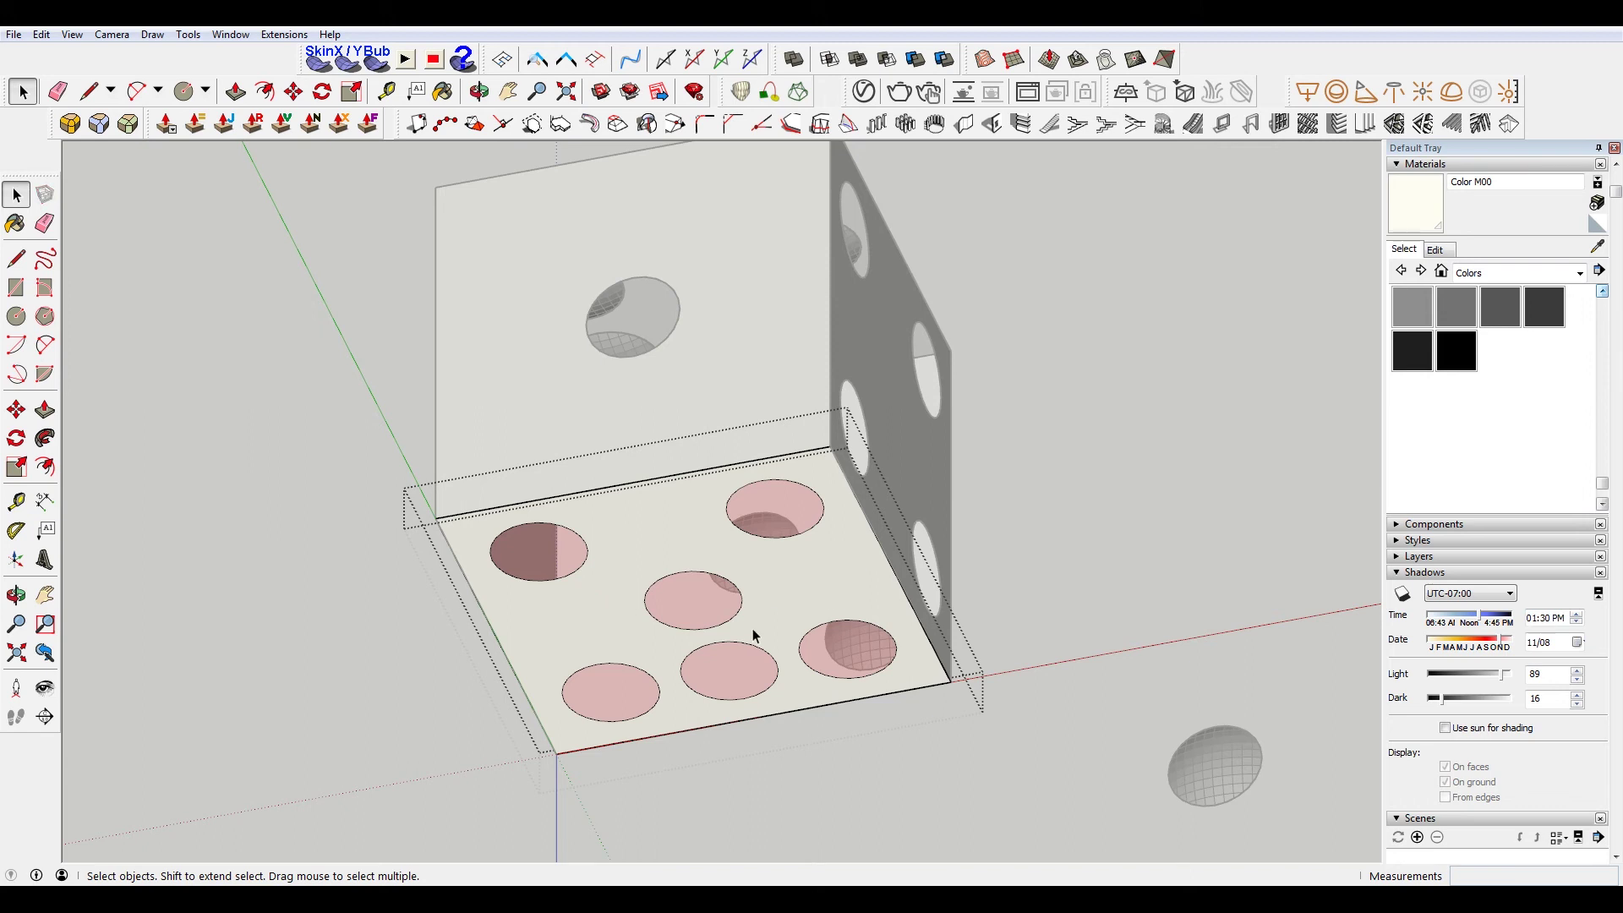
left_click(750, 649)
key("Delete")
left_click(696, 580)
key("Delete")
left_click(776, 506)
key("Delete")
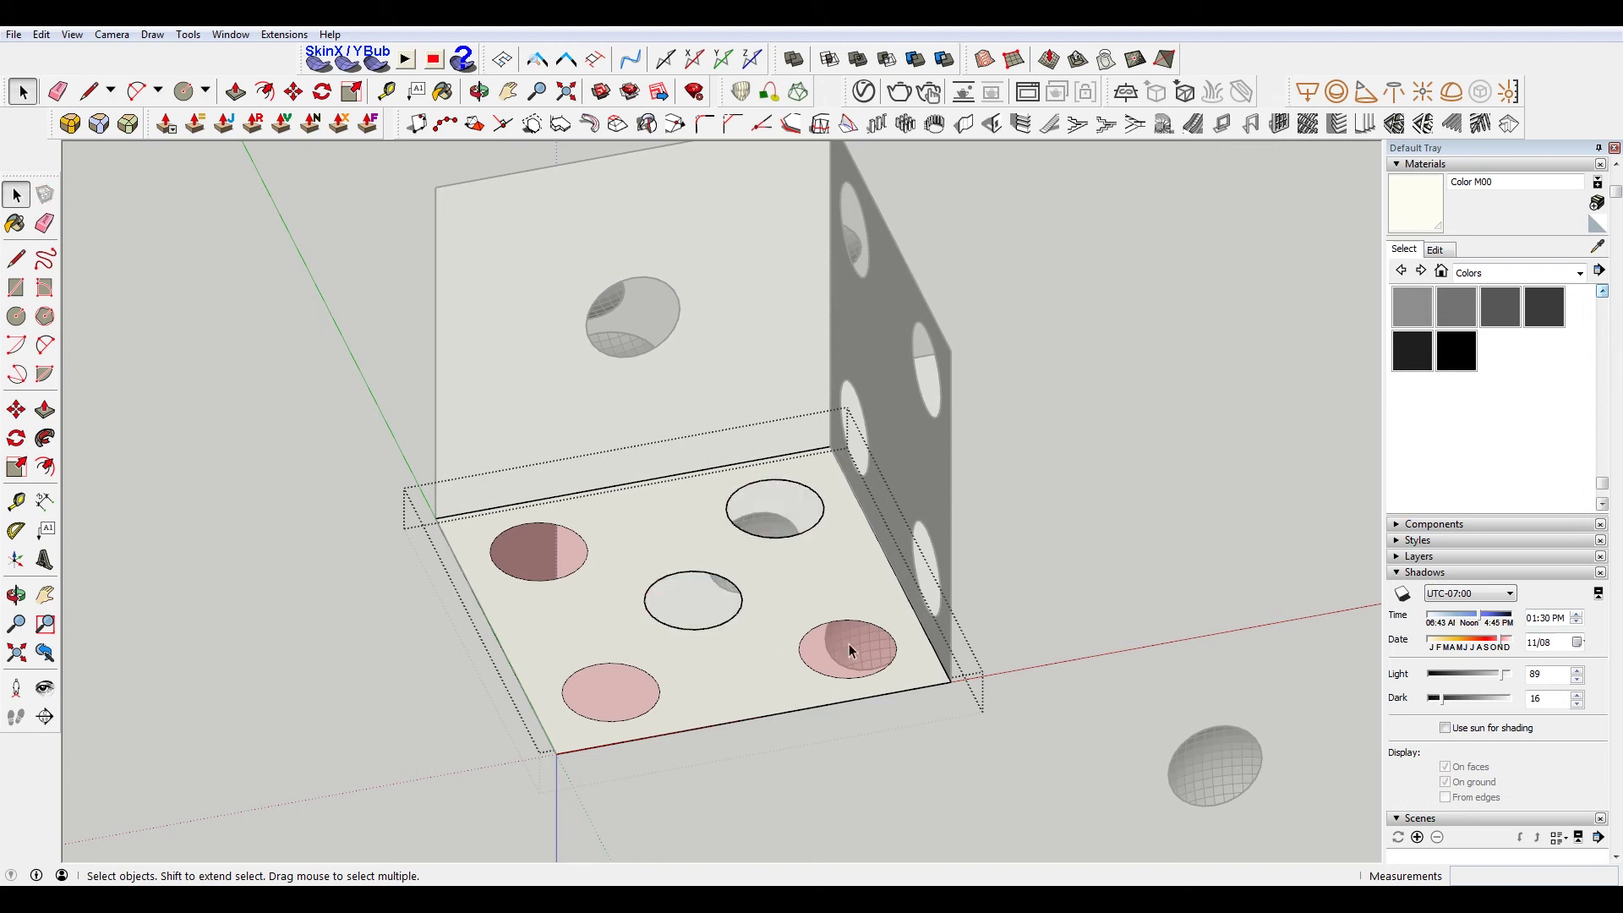
left_click(621, 699)
key("Delete")
left_click(539, 552)
key("Delete")
mouse_move(1078, 425)
middle_mouse_down()
mouse_move(1114, 432)
mouse_move(730, 658)
mouse_move(815, 645)
mouse_move(1058, 540)
middle_mouse_up()
Rotate the dark dimple pip a quarter turn (90°) so it stands upright
left_click(1030, 583)
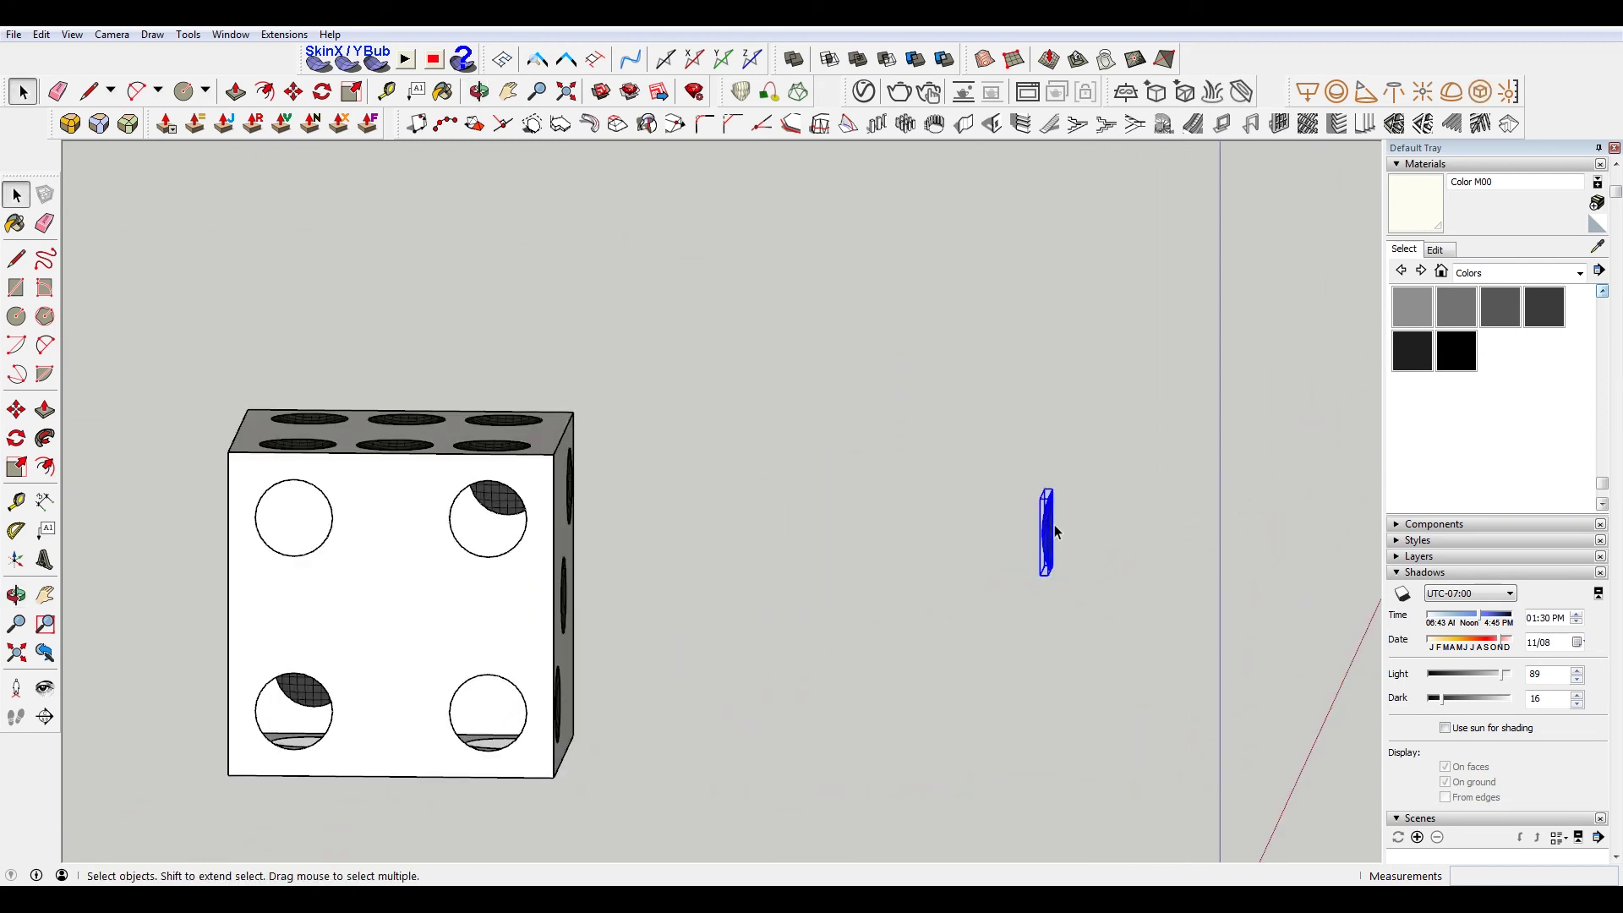
key("q")
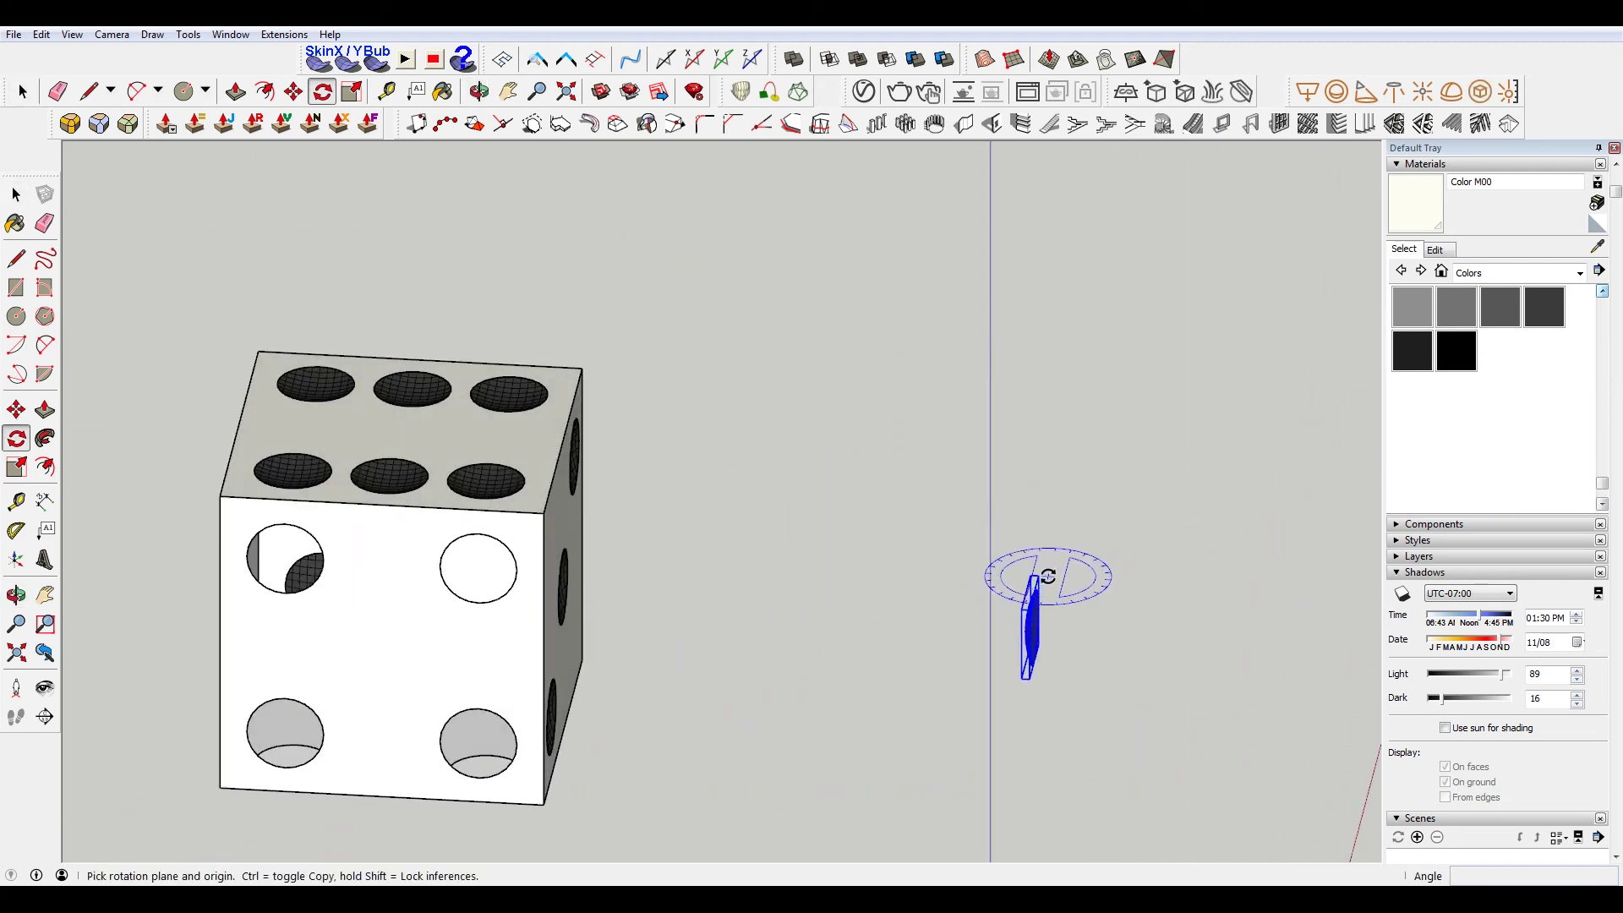
left_click_drag(1047, 576, 1157, 584)
left_click(1156, 584)
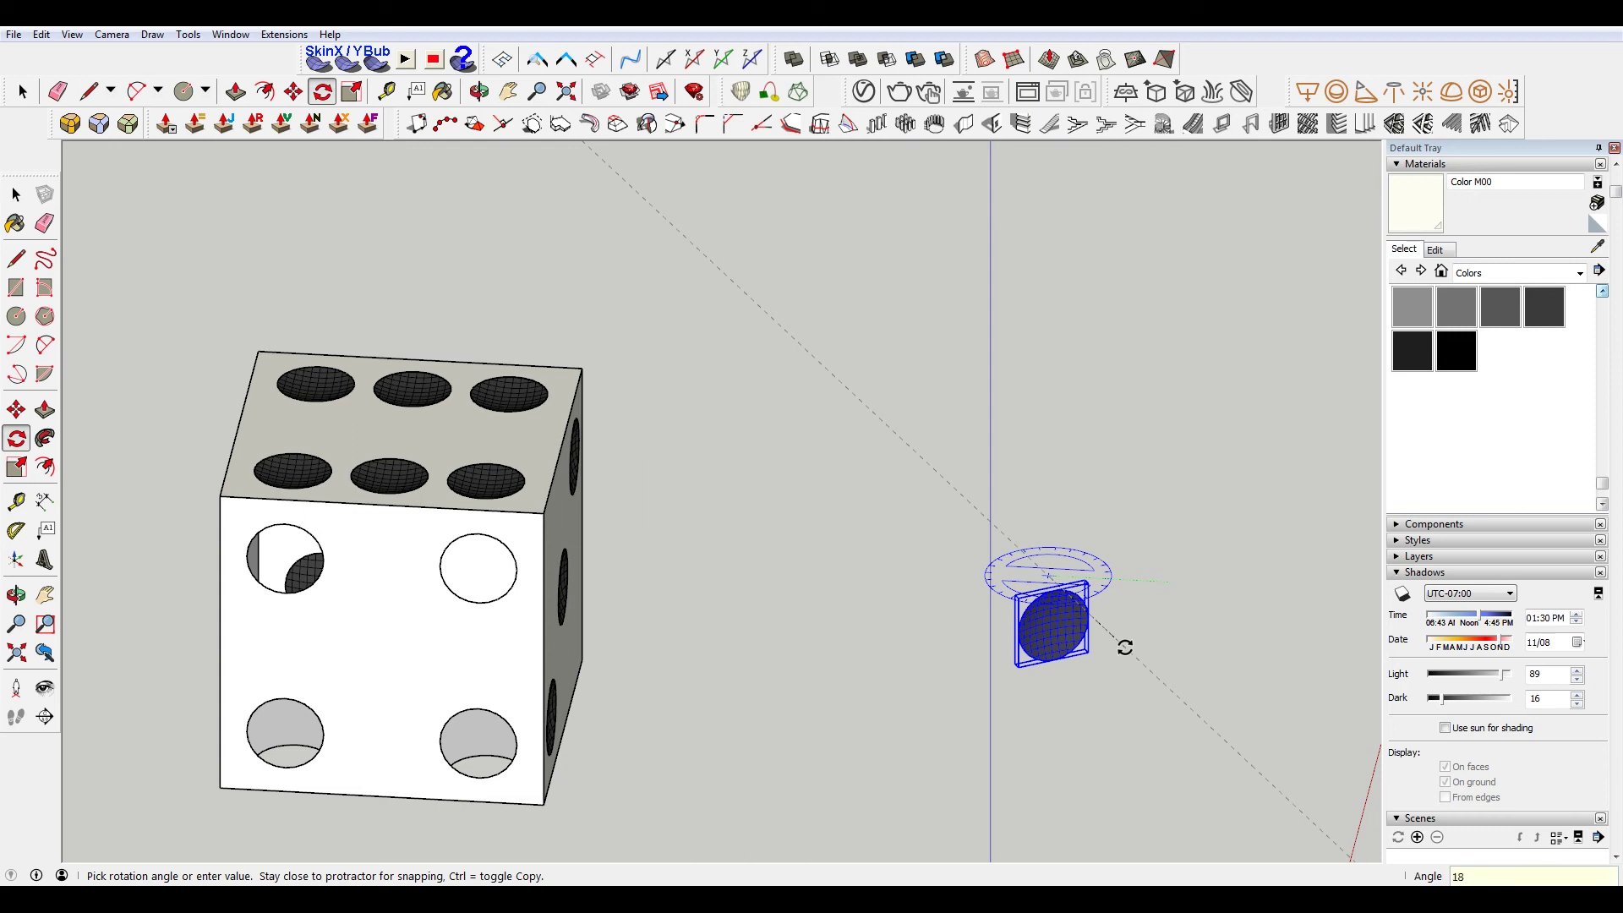
type("0")
key("Return")
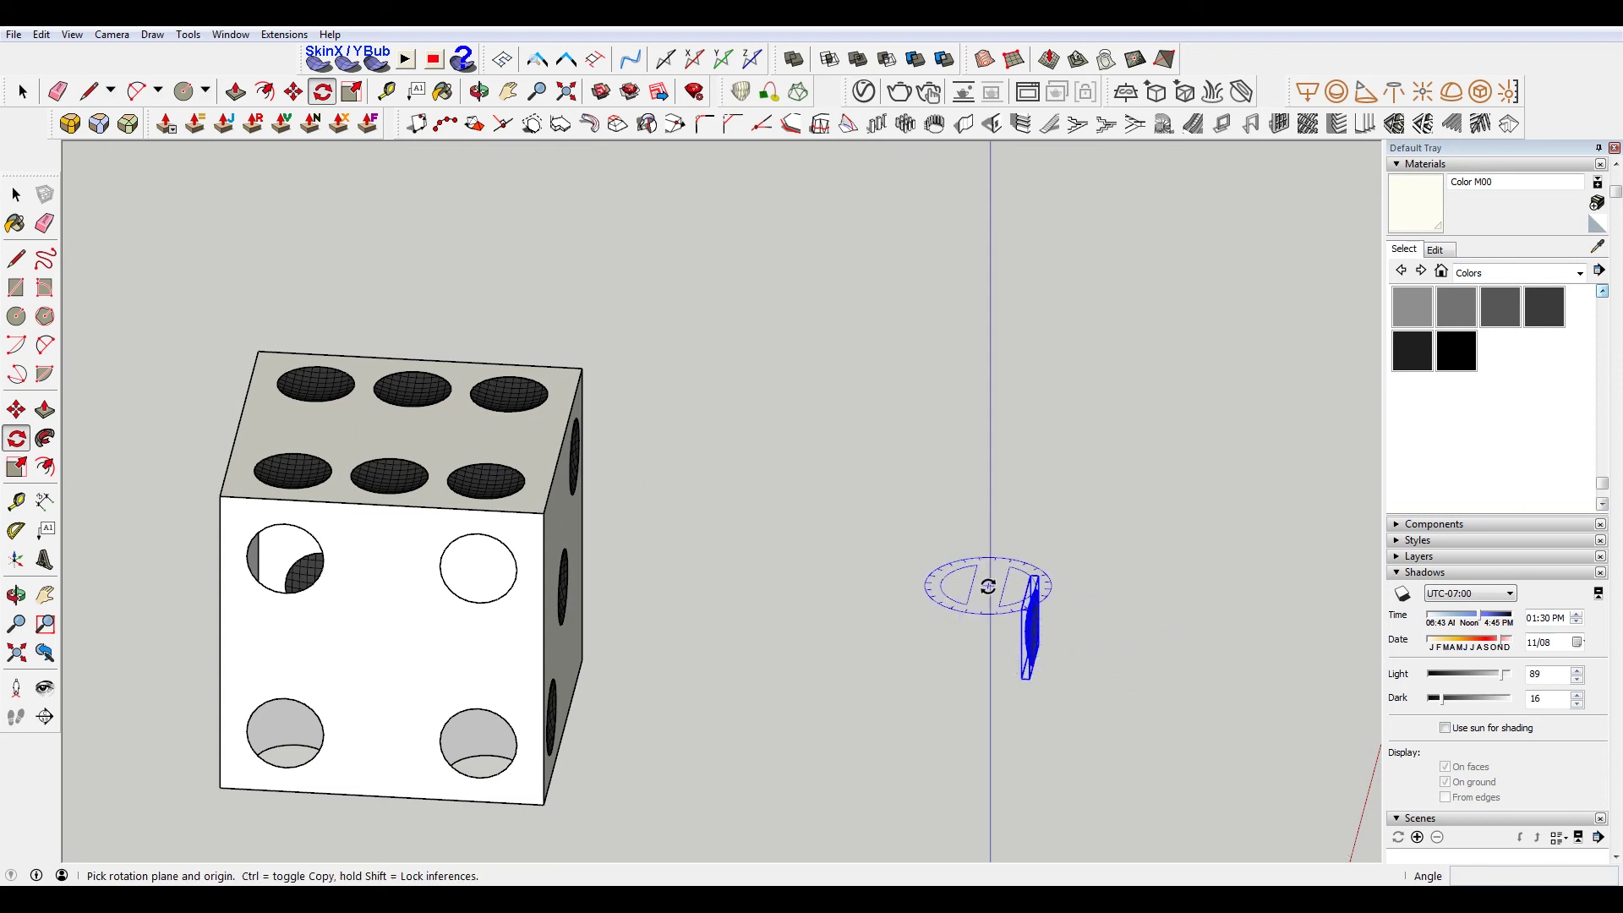
left_click(978, 590)
left_click(1146, 599)
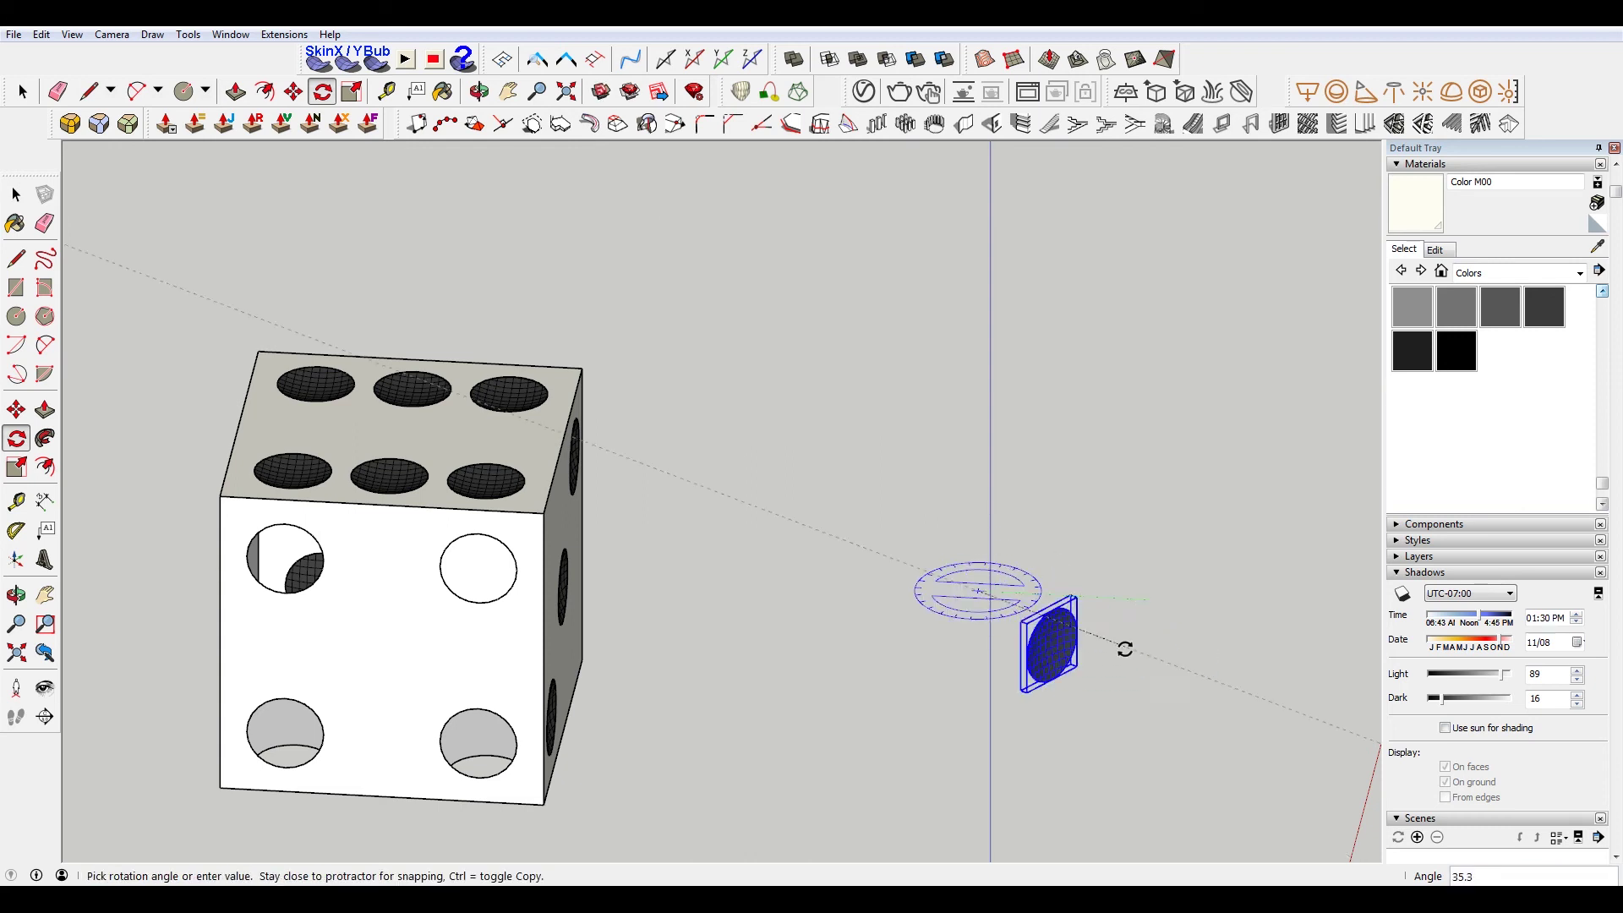
left_click(1034, 712)
Move the pip onto the die face and copy it into the lower and top-left holes
mouse_move(1036, 711)
middle_mouse_down()
mouse_move(340, 605)
mouse_move(833, 587)
mouse_move(809, 647)
mouse_move(1156, 730)
middle_mouse_up()
key("m")
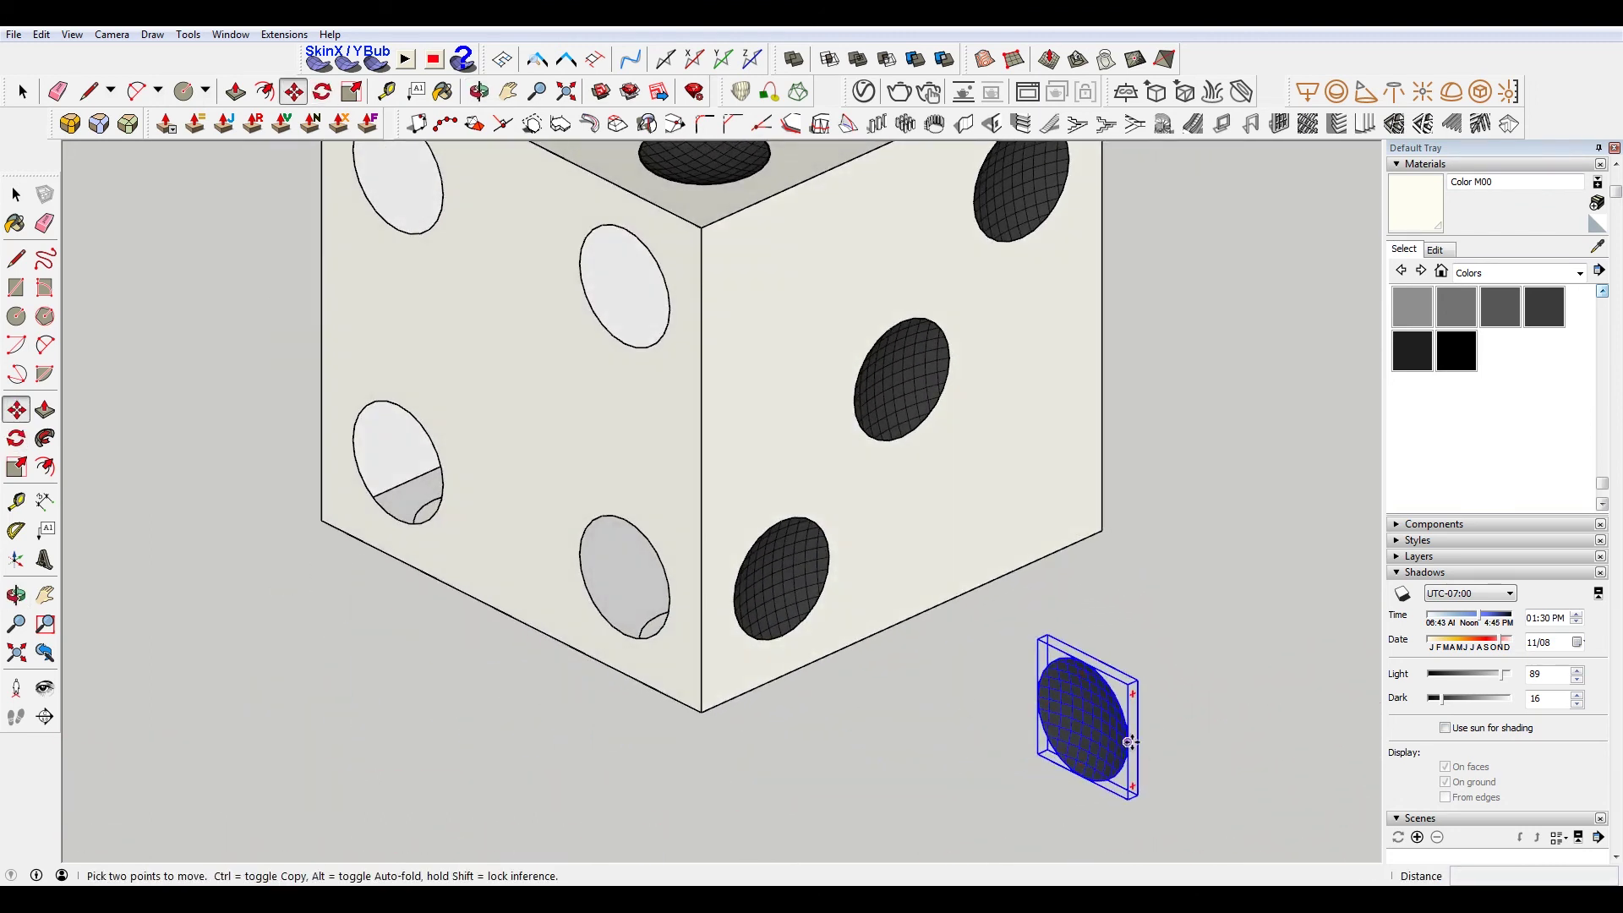
left_click(1130, 742)
scroll(622, 318, "up", 3)
left_click(691, 317)
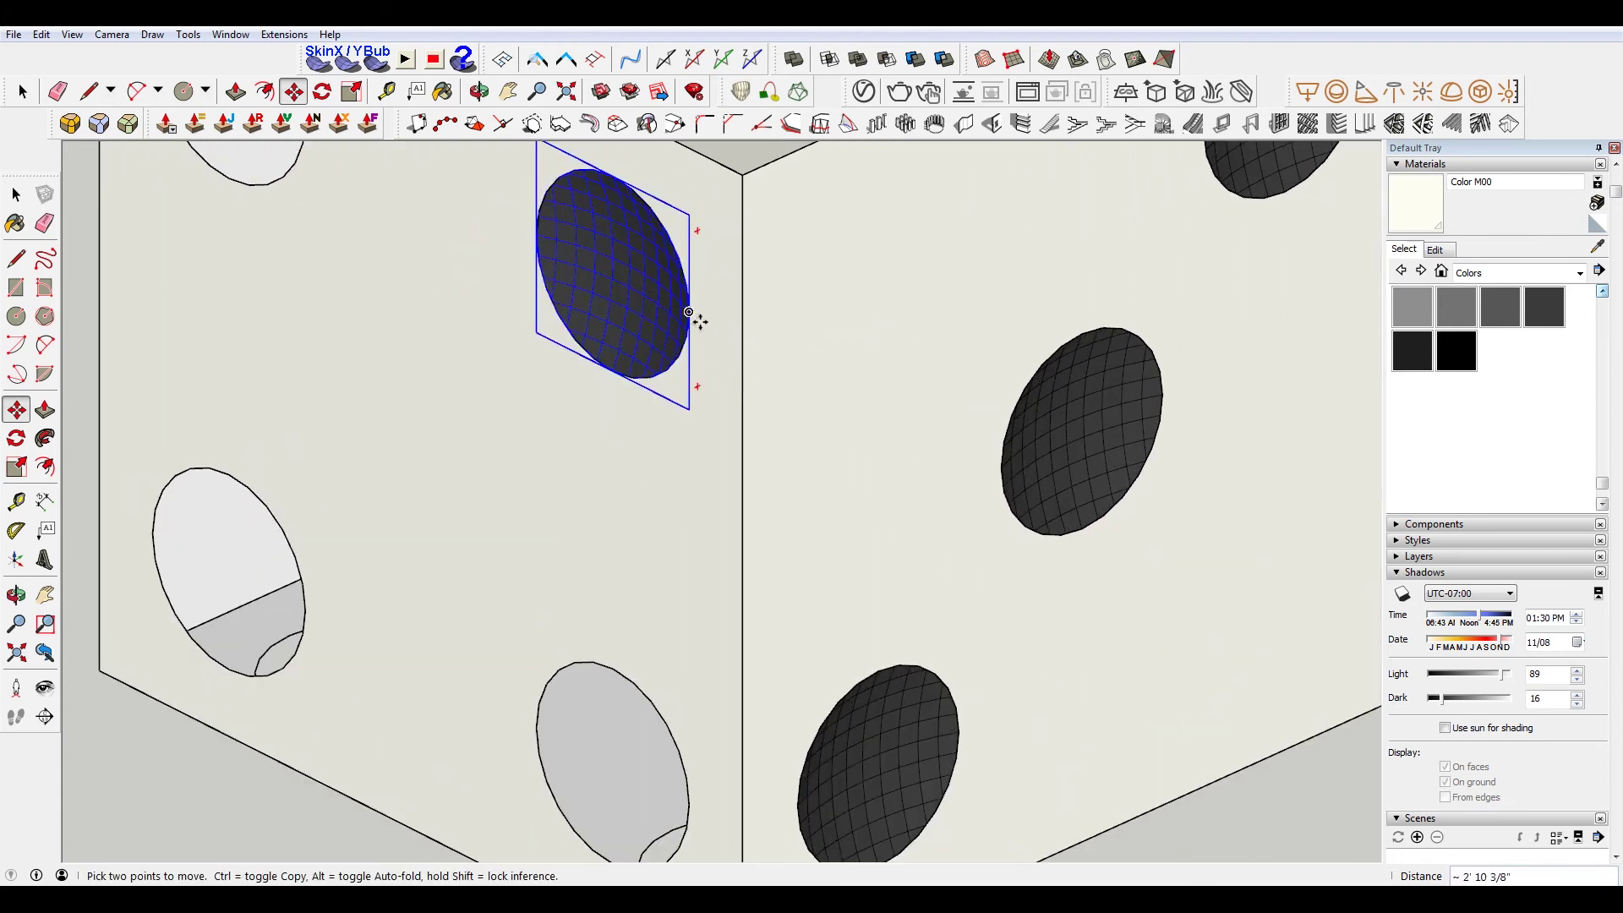
scroll(691, 317, "down", 5)
mouse_move(543, 363)
middle_mouse_down()
mouse_move(417, 363)
mouse_move(573, 389)
middle_mouse_up()
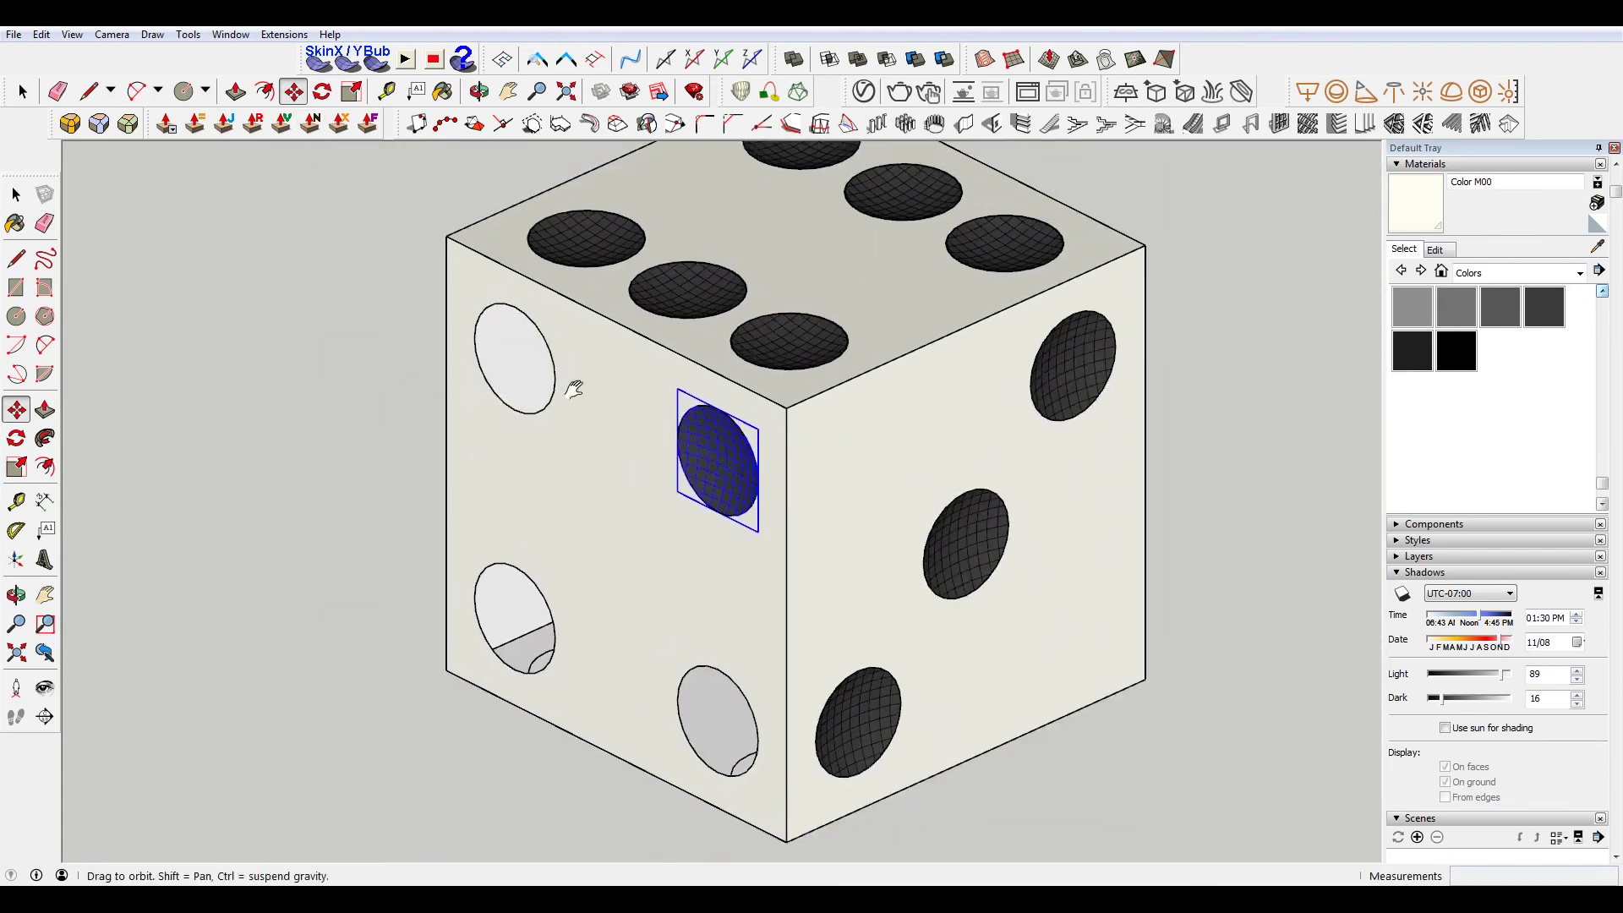
scroll(573, 389, "up", 2)
left_click(547, 378)
scroll(549, 610, "down", 1)
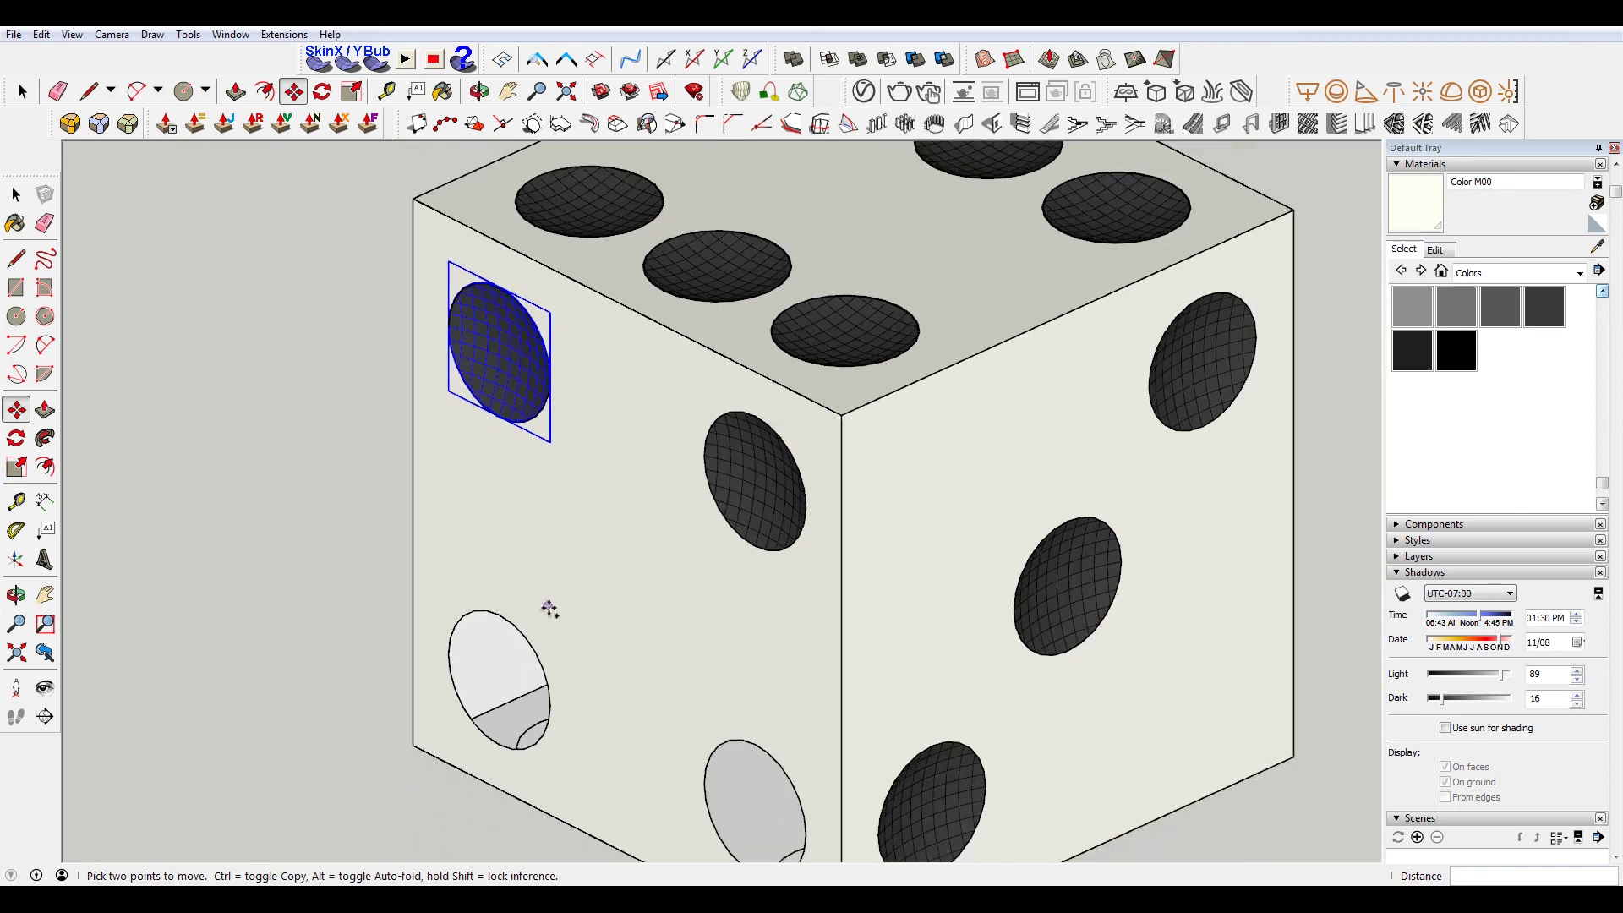
left_click(551, 378)
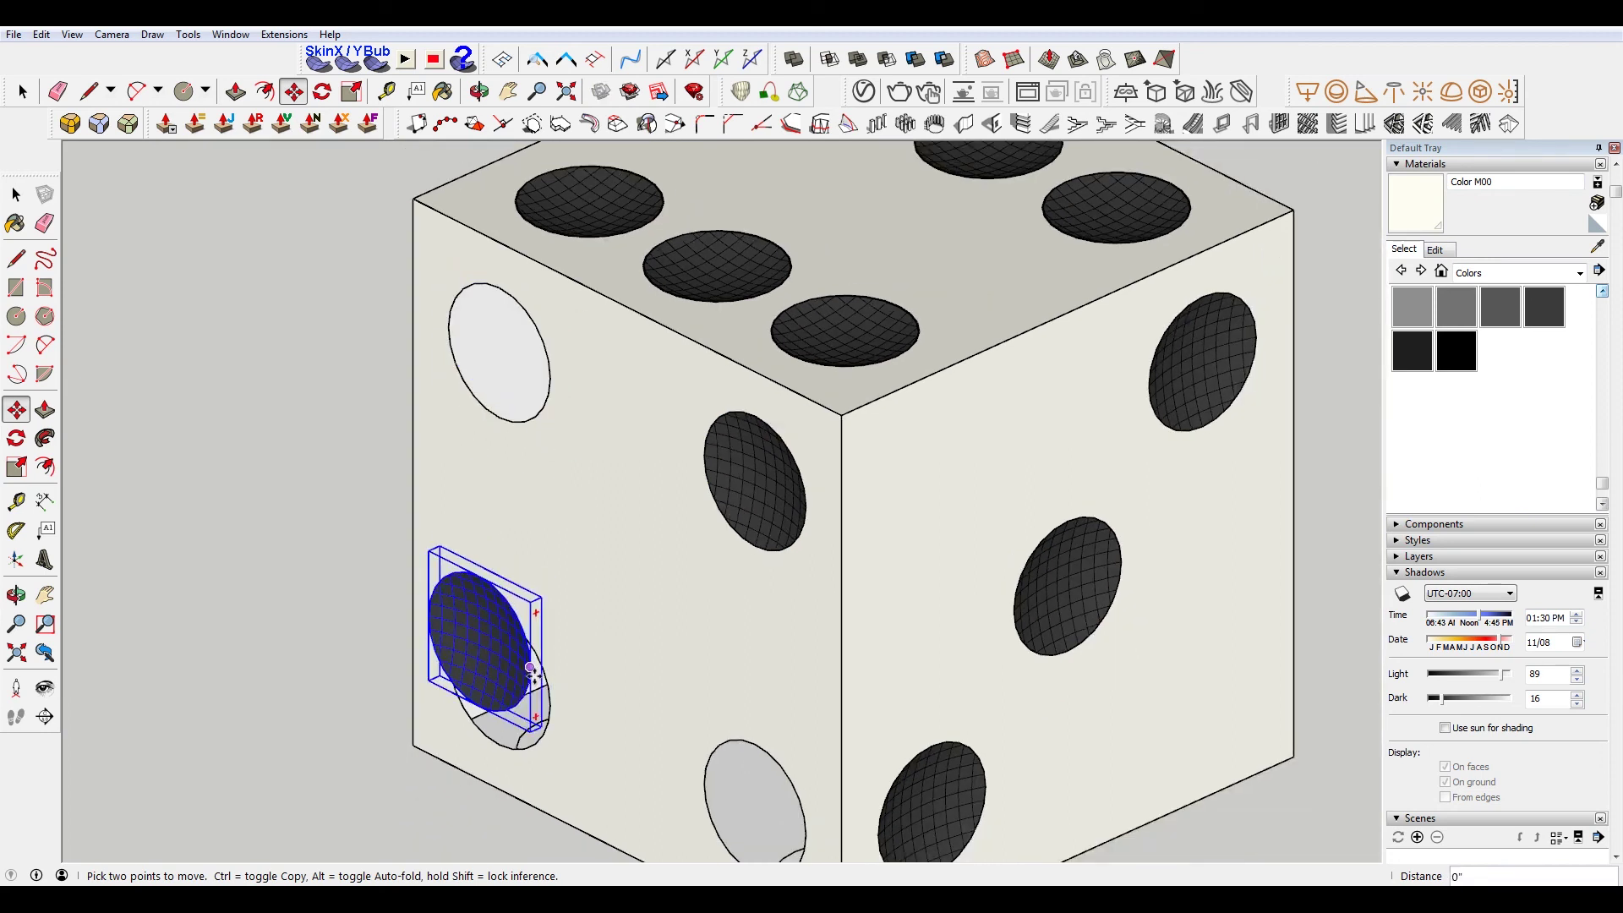
left_click(555, 706)
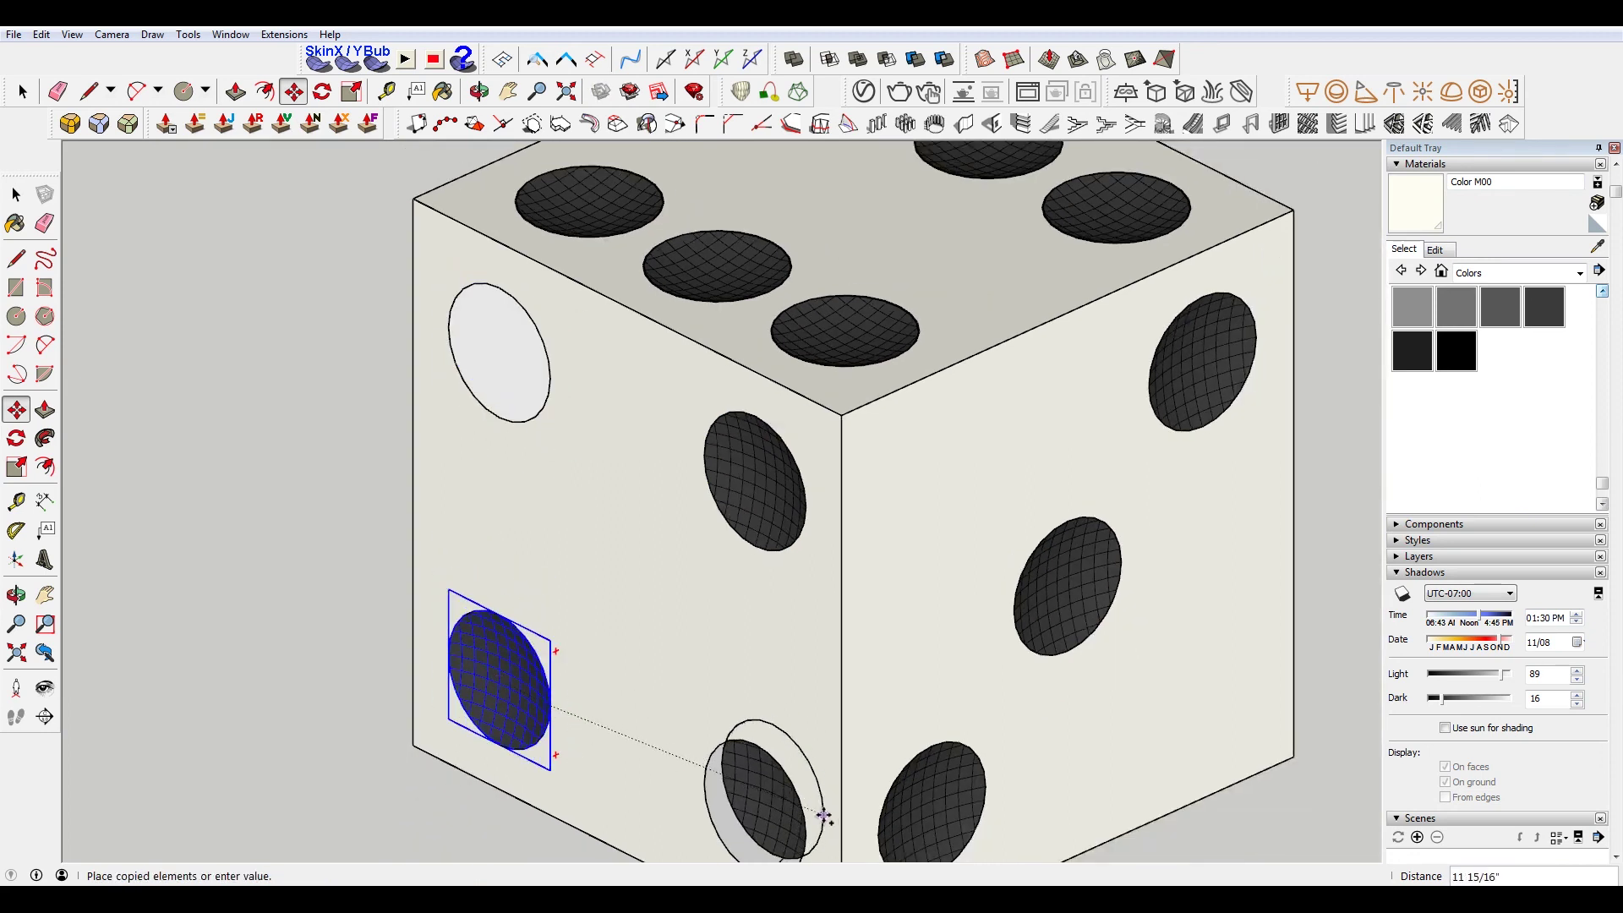
left_click(748, 786)
mouse_move(743, 779)
middle_mouse_down()
mouse_move(377, 644)
mouse_move(770, 620)
mouse_move(862, 742)
middle_mouse_up()
key("m")
scroll(934, 753, "up", 3)
key("ctrl")
left_click(923, 733)
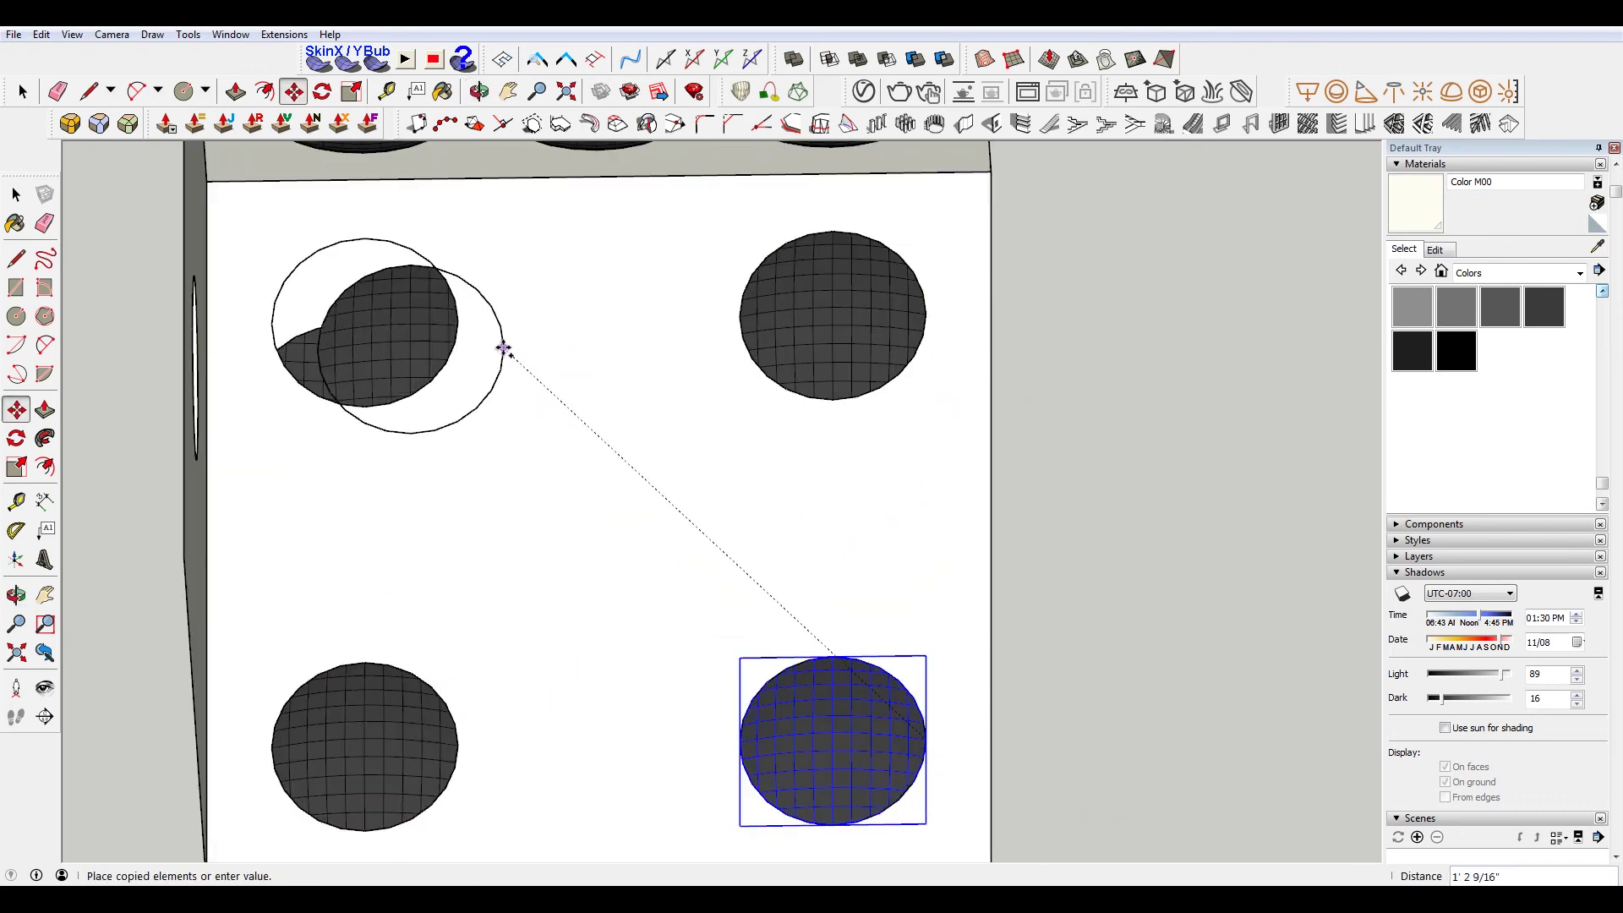
left_click(459, 322)
middle_click_drag(444, 318, 608, 418)
Rotate a pip copy 90° and drop it into the face's single hole
left_click(386, 494)
key("q")
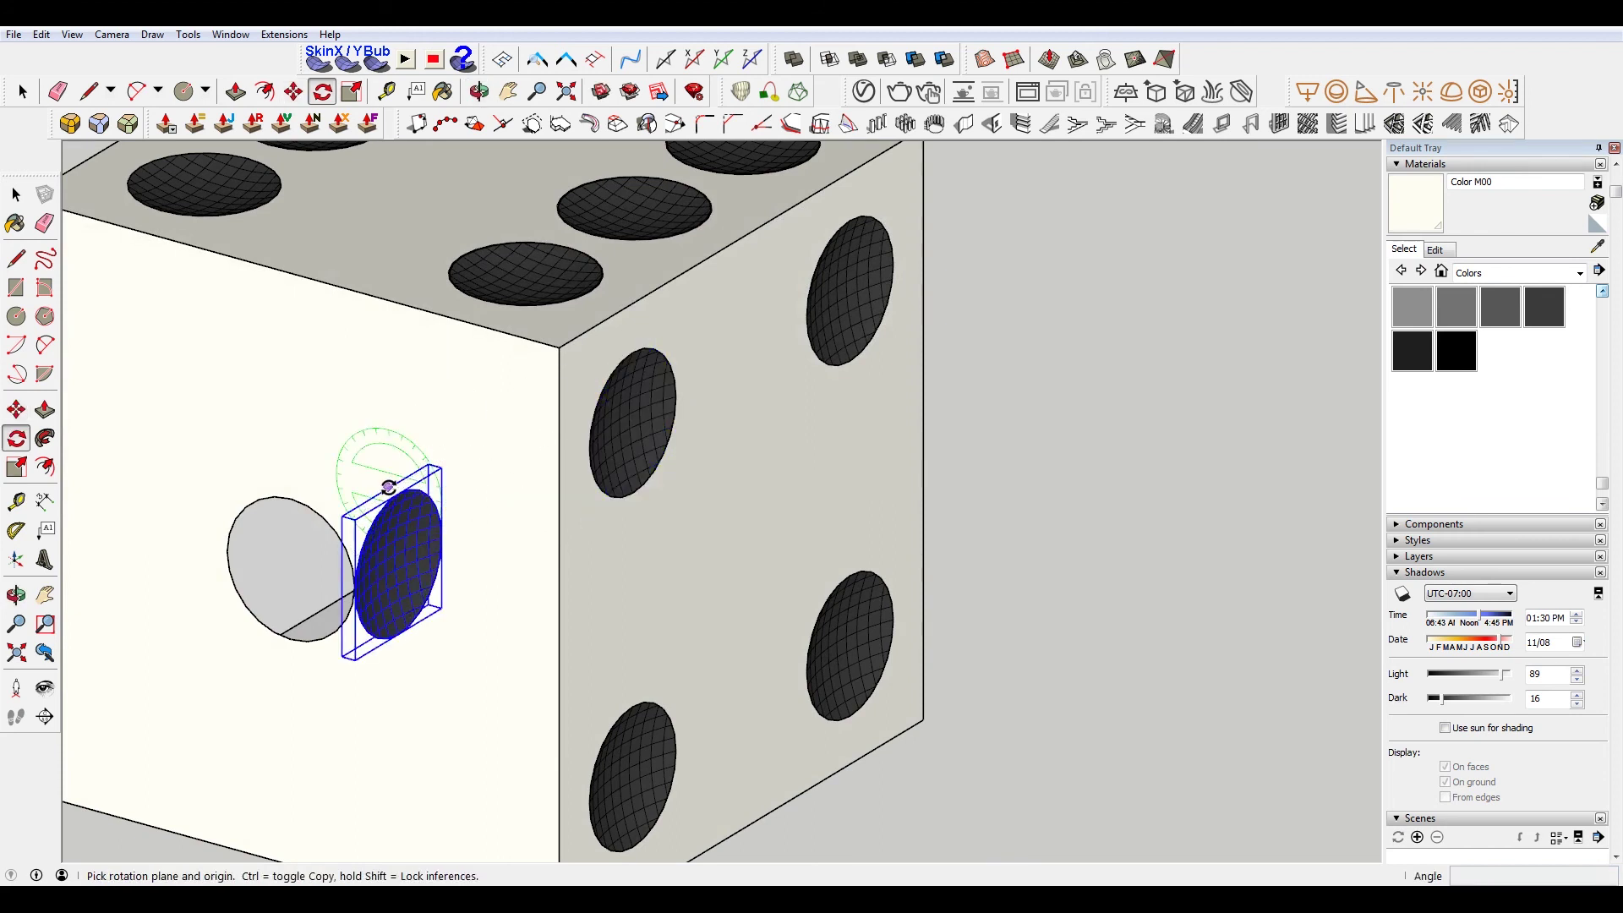
left_click(388, 486)
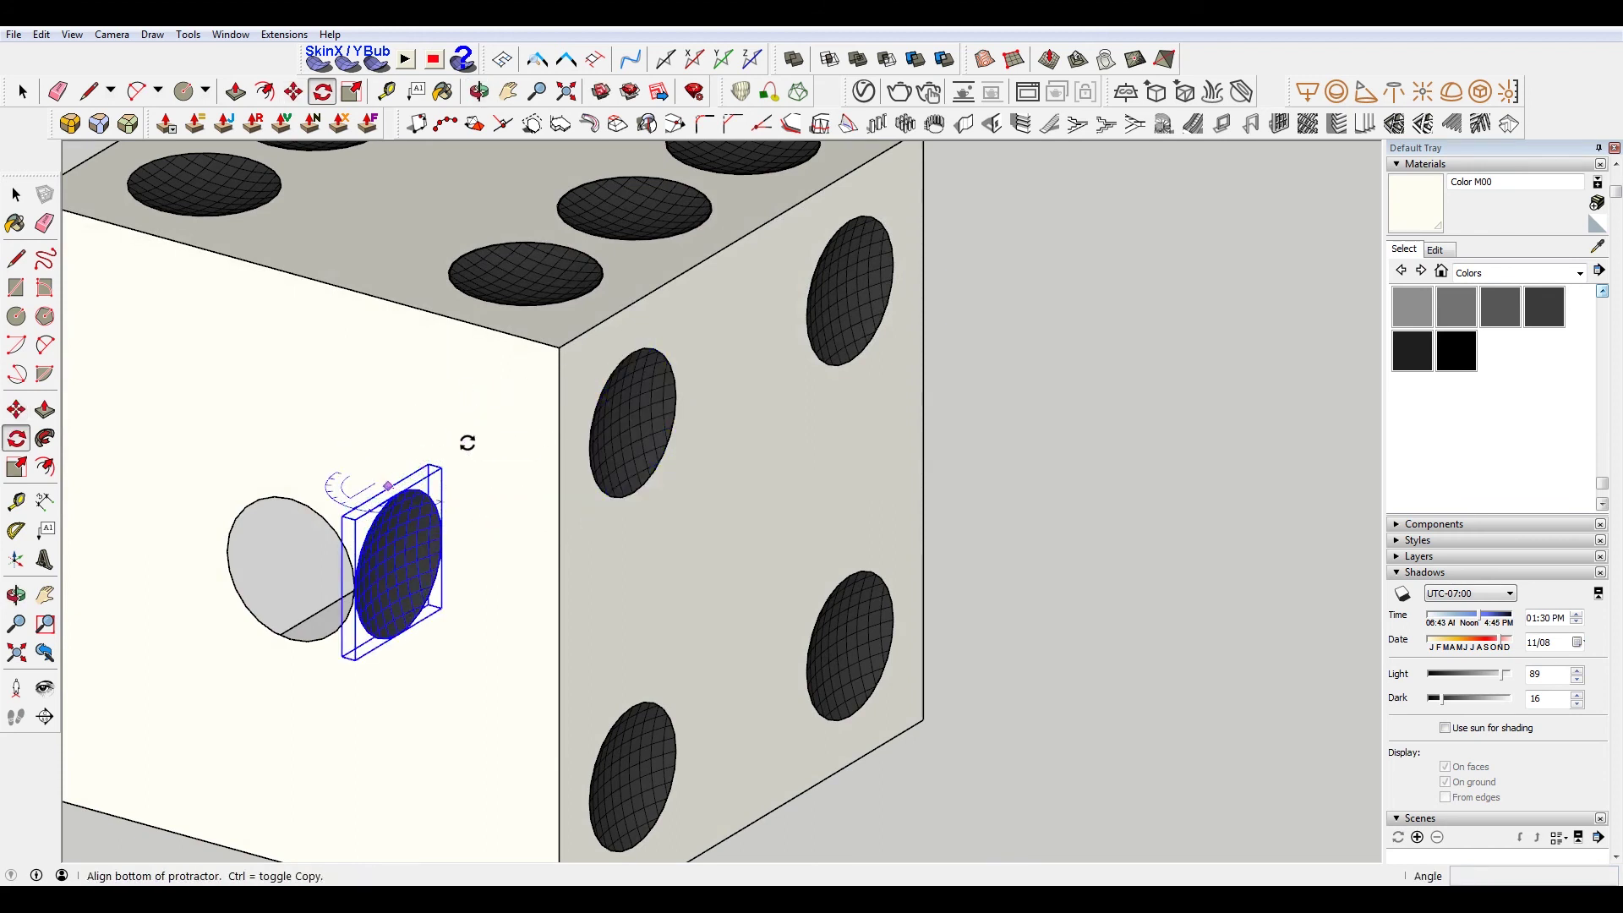
left_click(468, 443)
type("90")
key("Return")
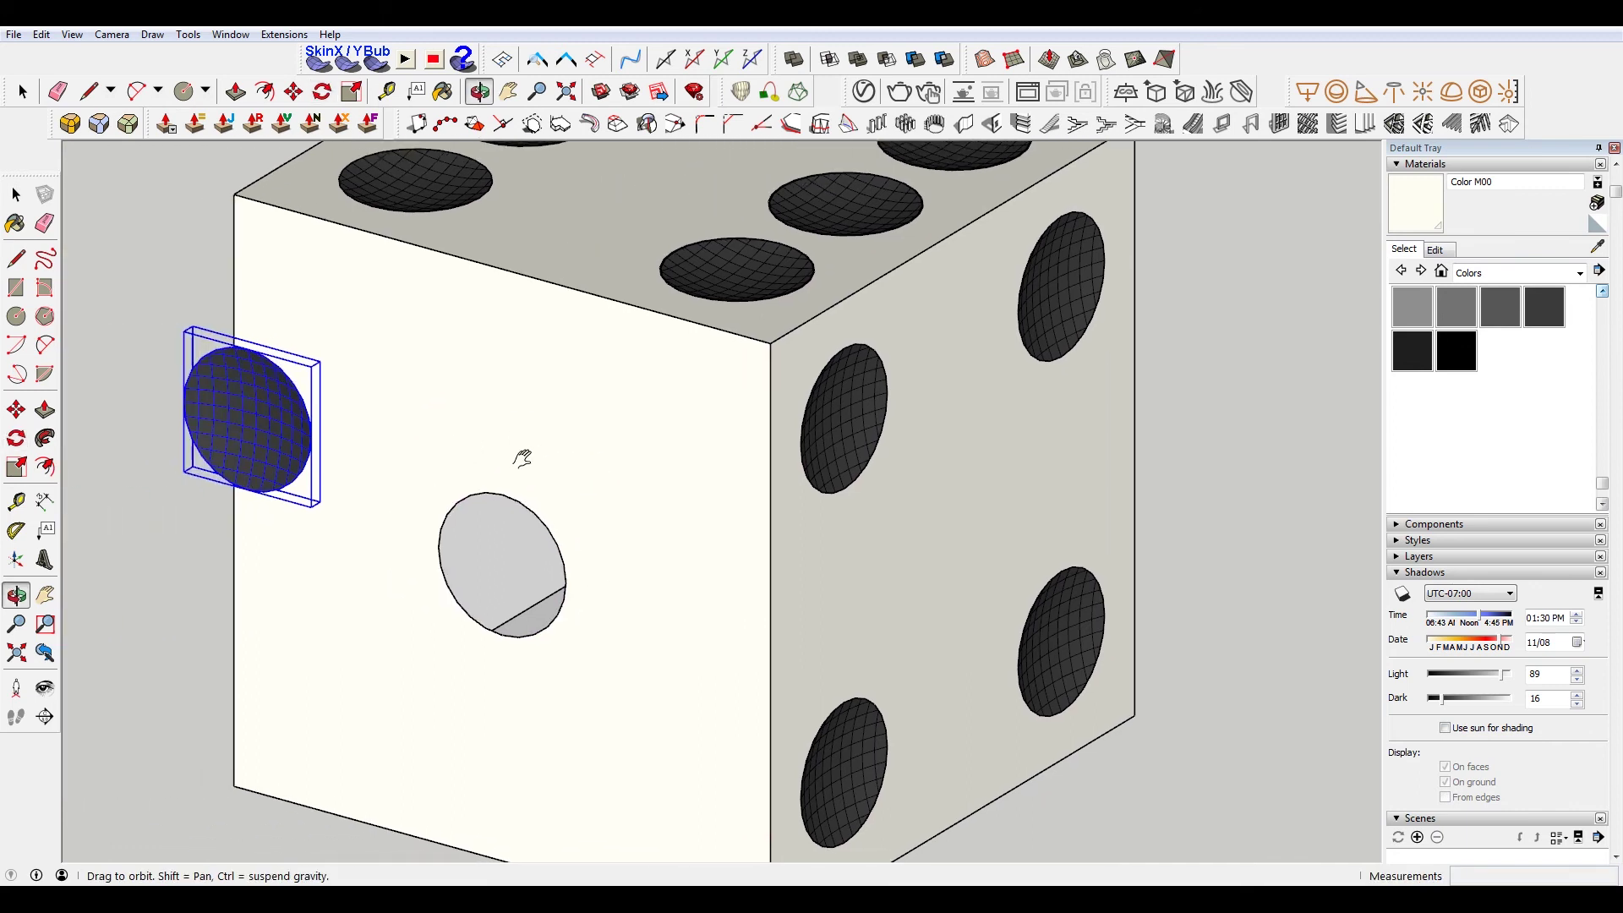
middle_click_drag(446, 538, 525, 453)
scroll(364, 417, "up", 2)
middle_click_drag(356, 444, 346, 467)
key("m")
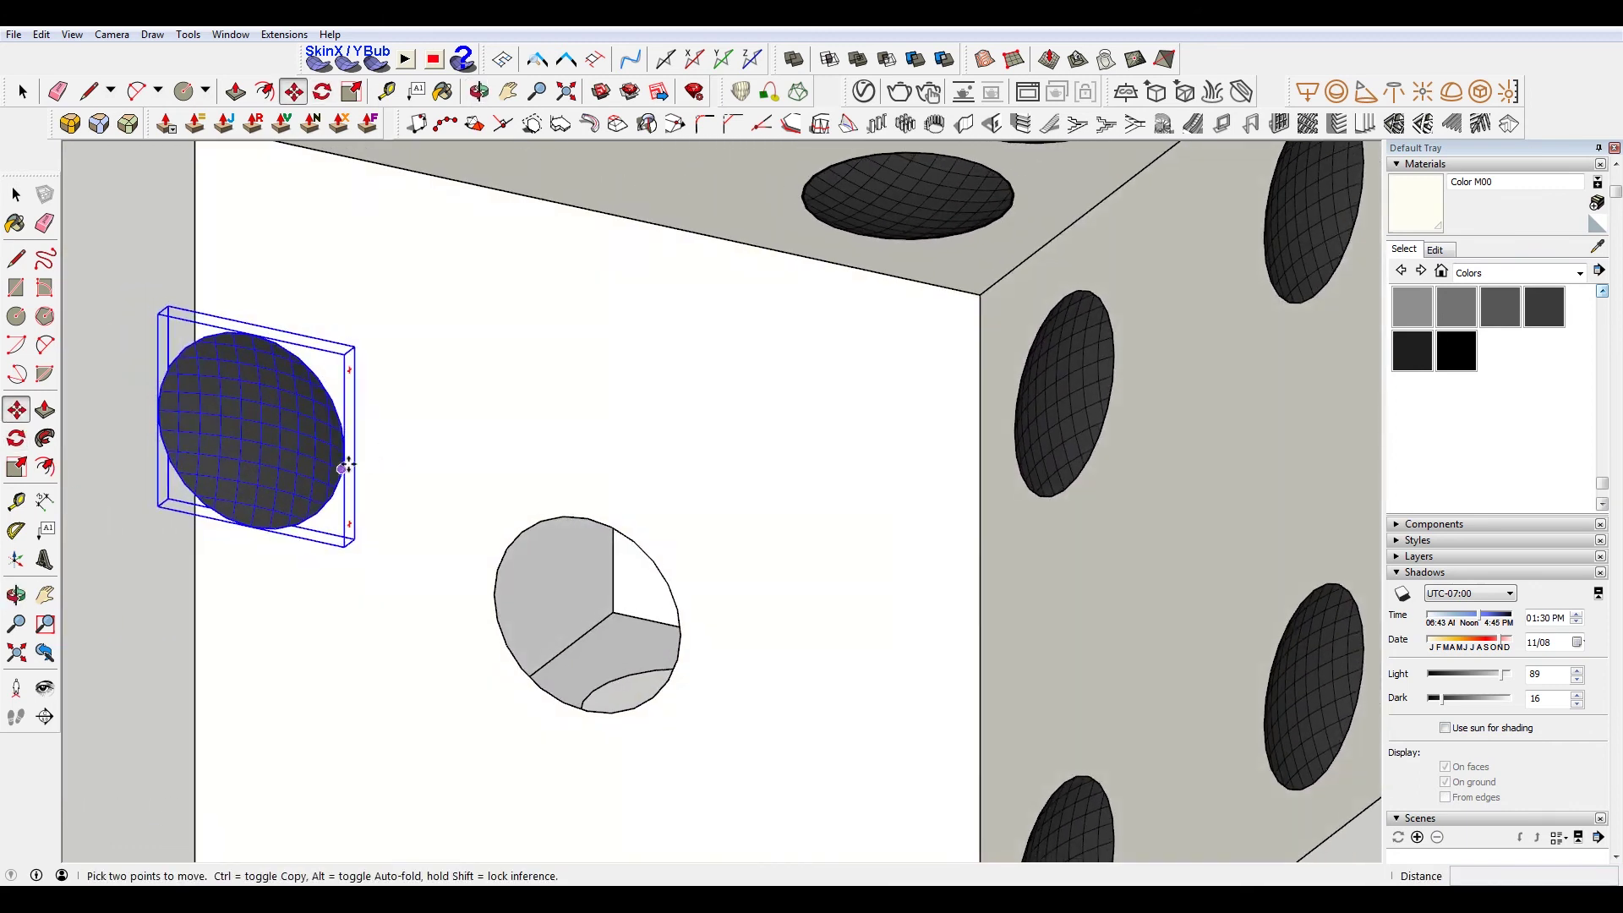
left_click(342, 453)
scroll(342, 452, "down", 3)
left_click(675, 624)
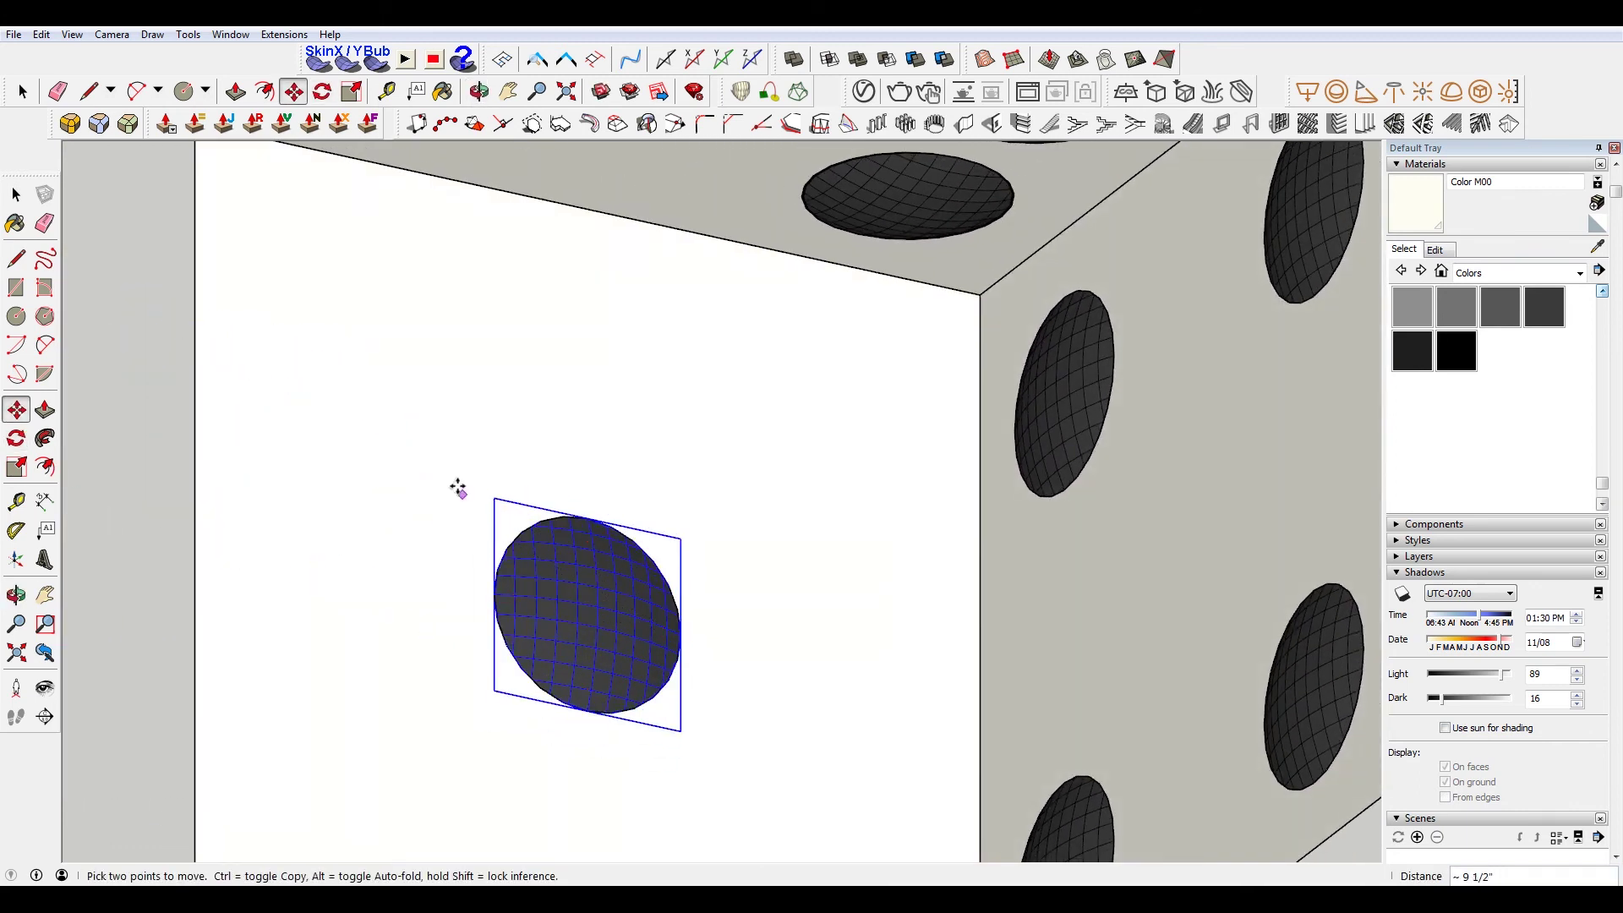
scroll(712, 654, "down", 3)
Copy a pip onto the die's underside and rotate it 90°
middle_click_drag(711, 654, 820, 363)
scroll(818, 363, "up", 3)
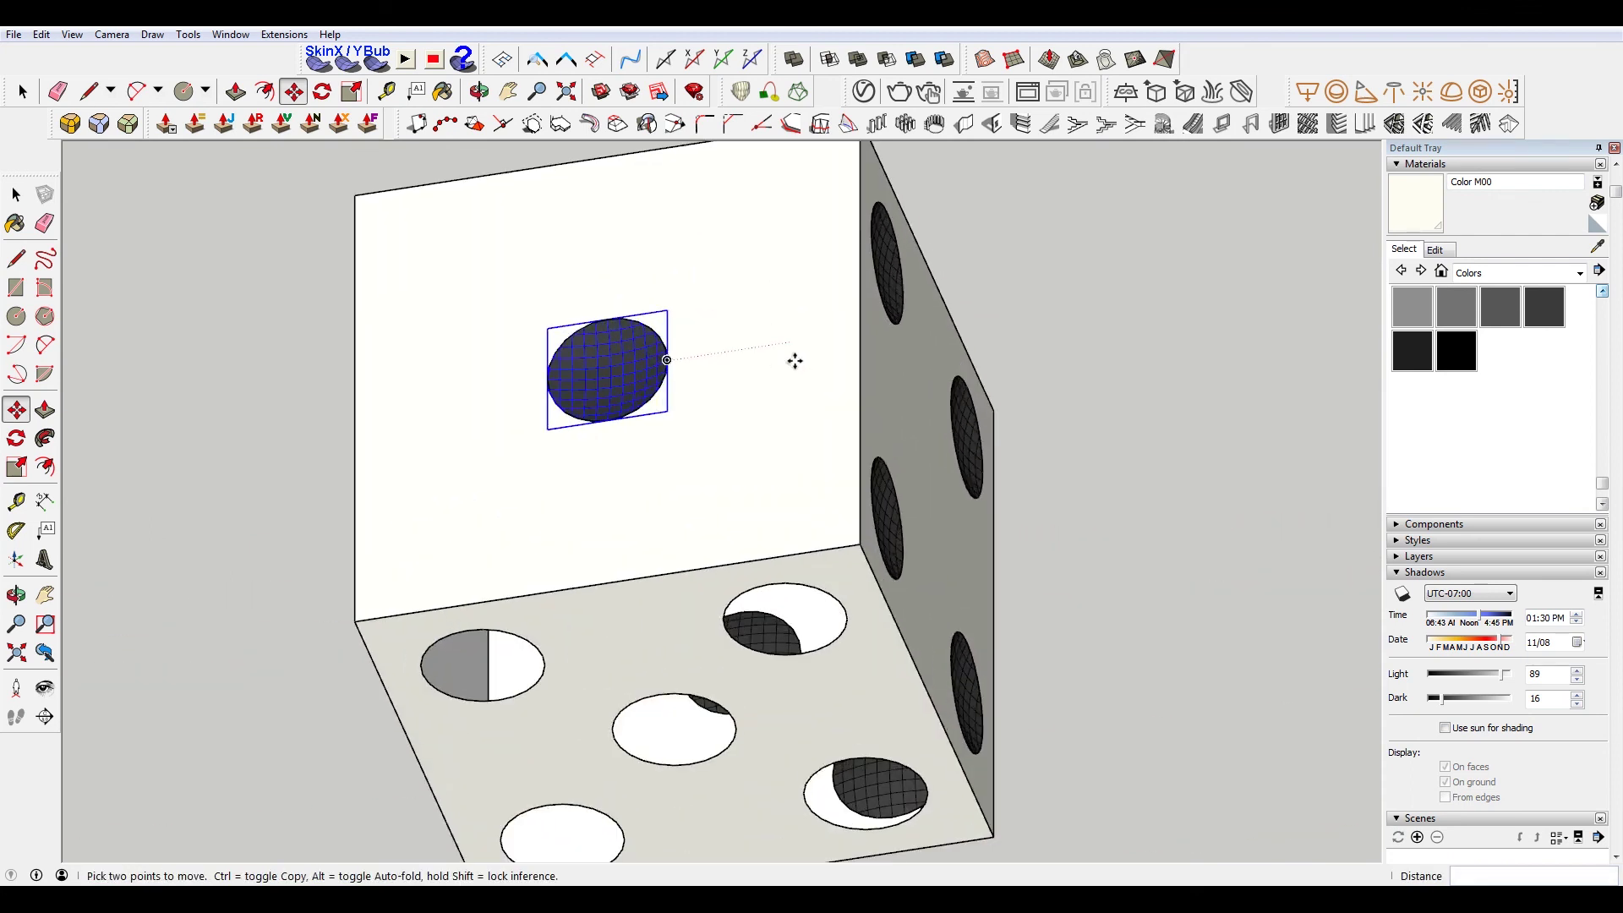
left_click(665, 360)
key("ctrl")
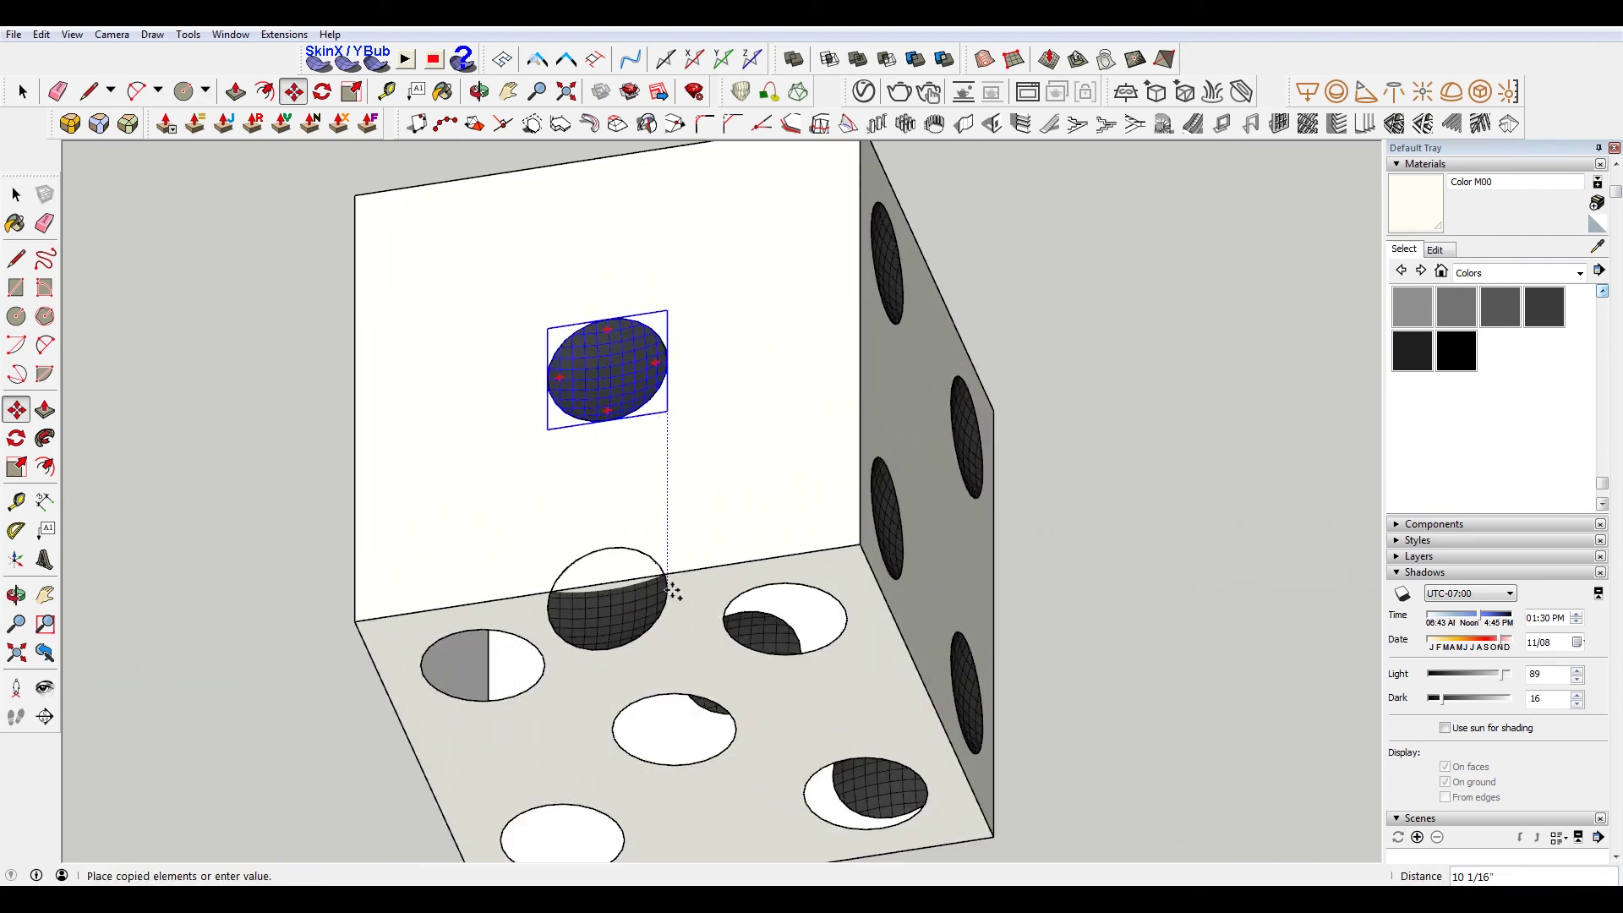
key("shift")
left_click(1205, 727)
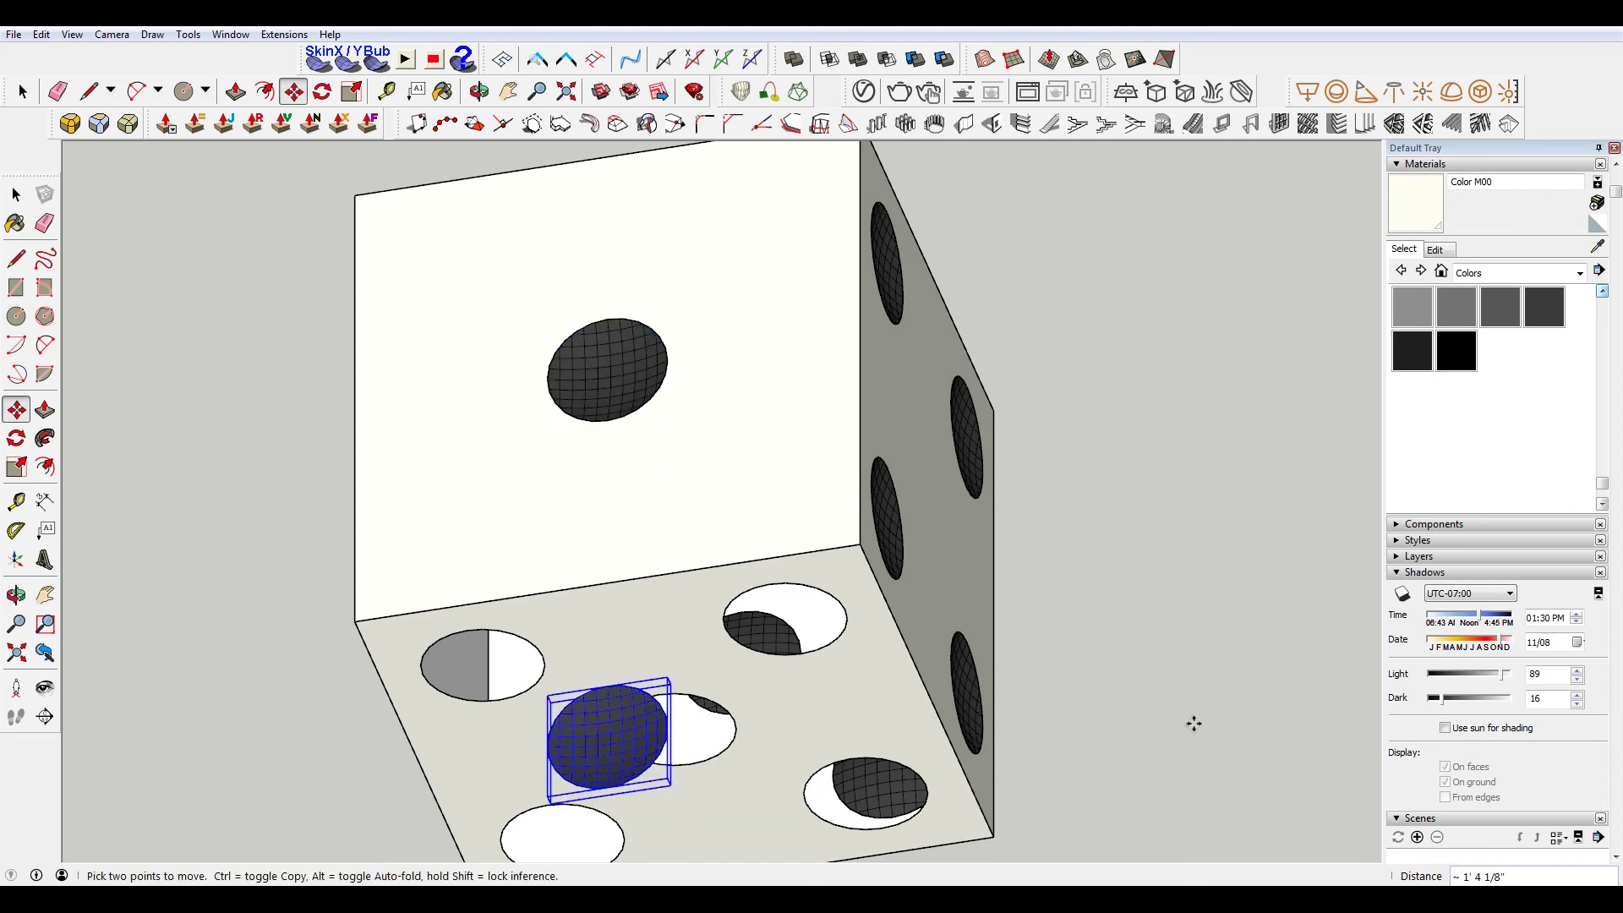
key("q")
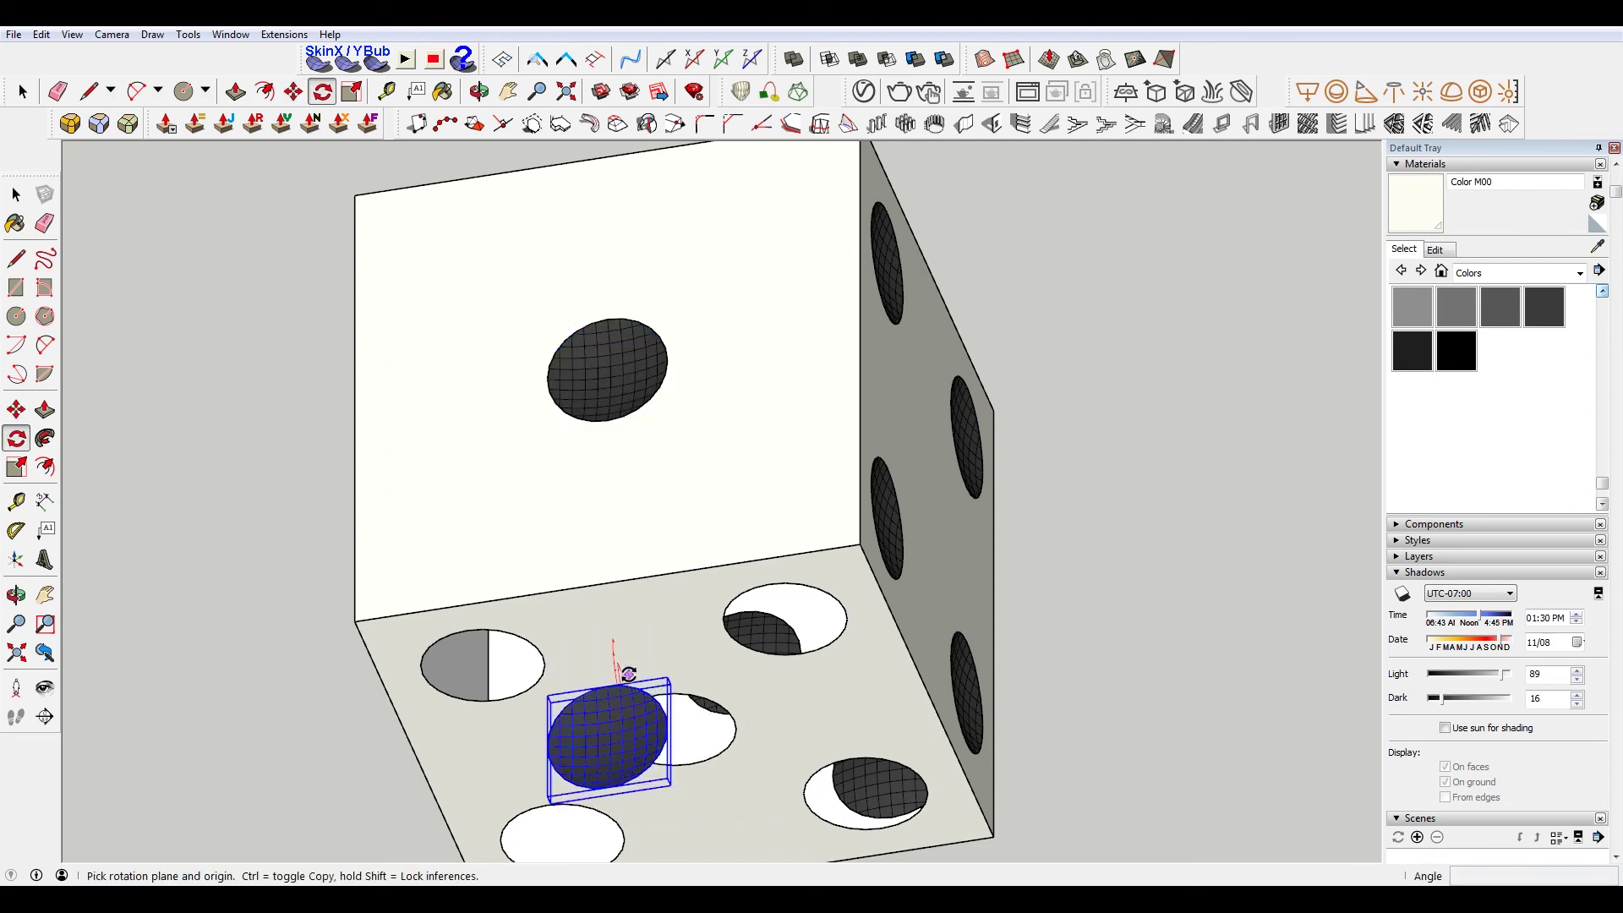
middle_click_drag(640, 722, 653, 743)
left_click(661, 748)
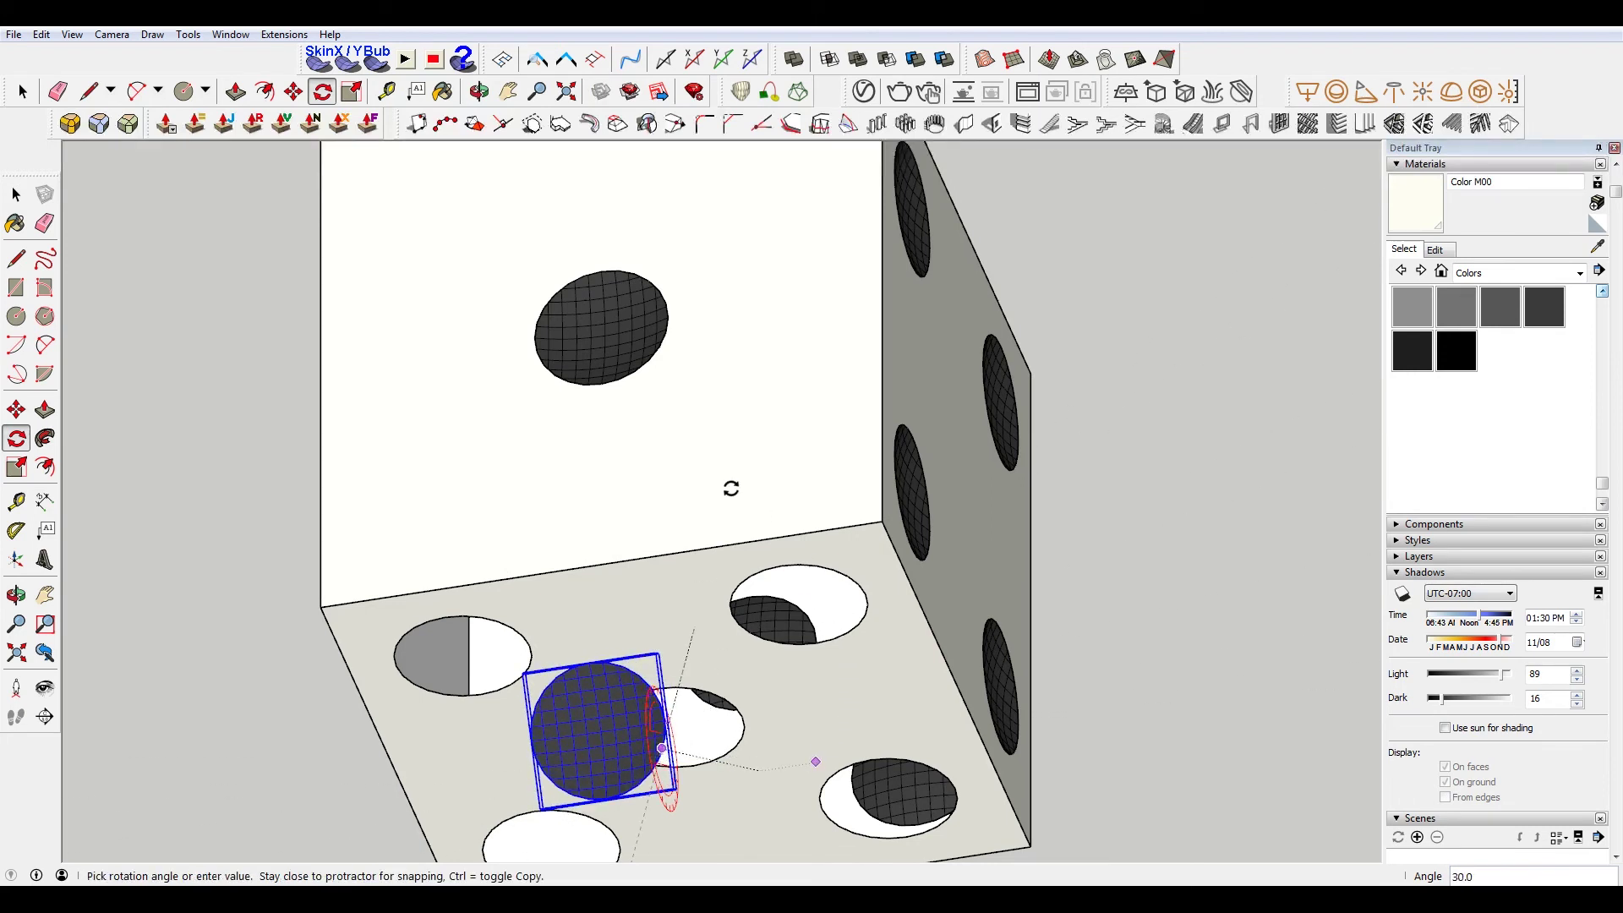
type("90")
key("Return")
Place pips in the underside's upper-left and upper-right holes
key("m")
mouse_move(731, 489)
middle_mouse_down()
mouse_move(667, 579)
mouse_move(768, 483)
middle_mouse_up()
left_click(752, 468)
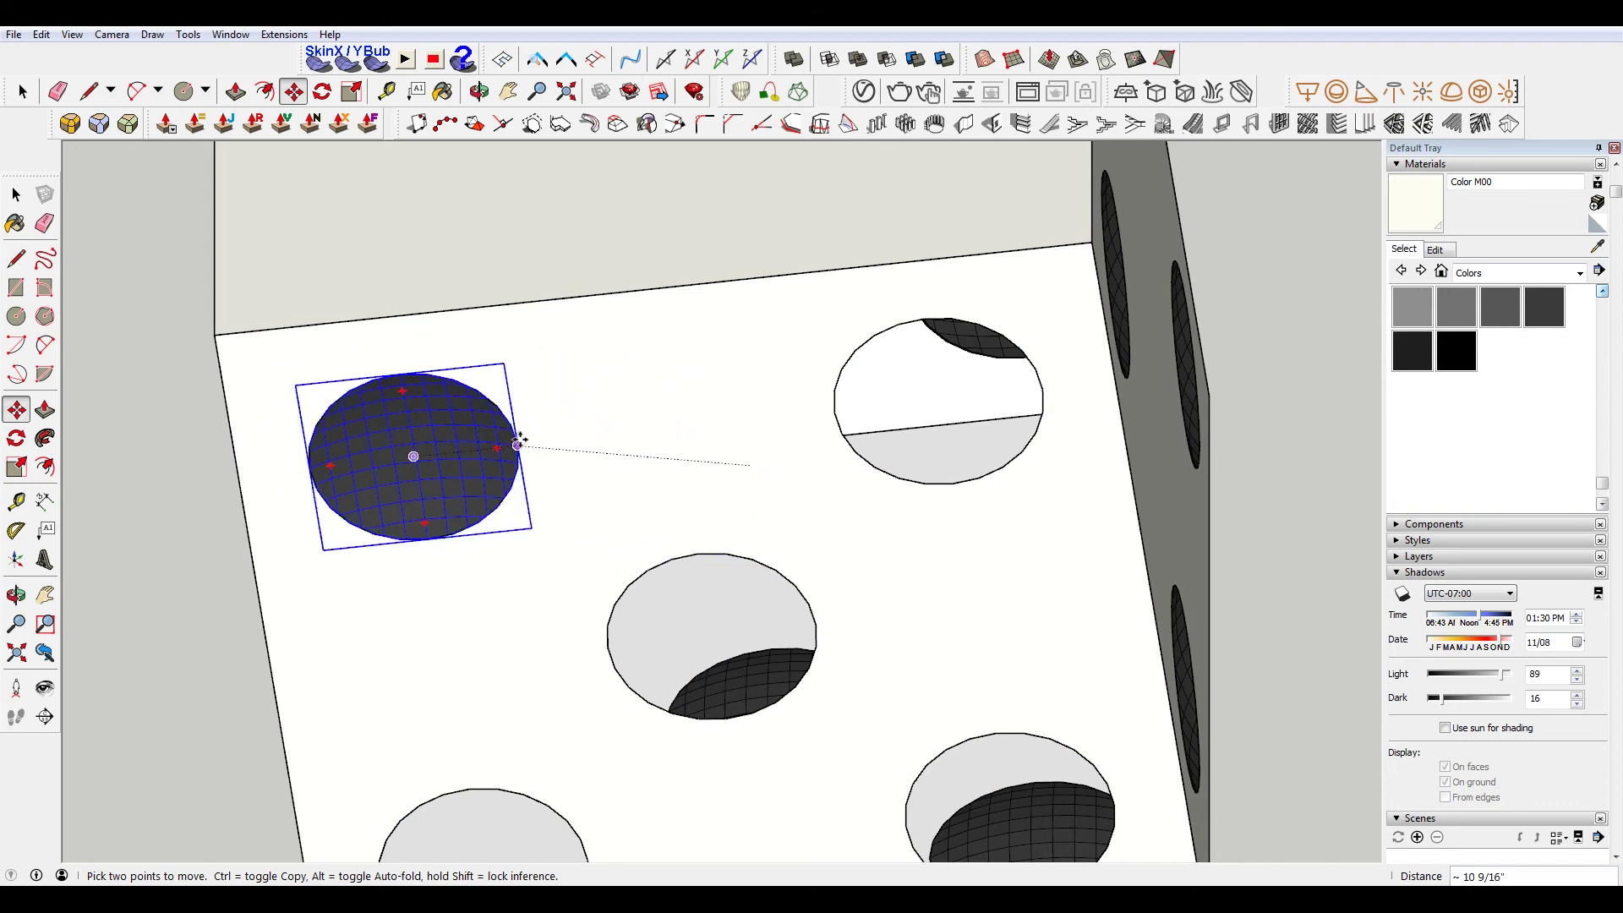
left_click(518, 446)
left_click(938, 401)
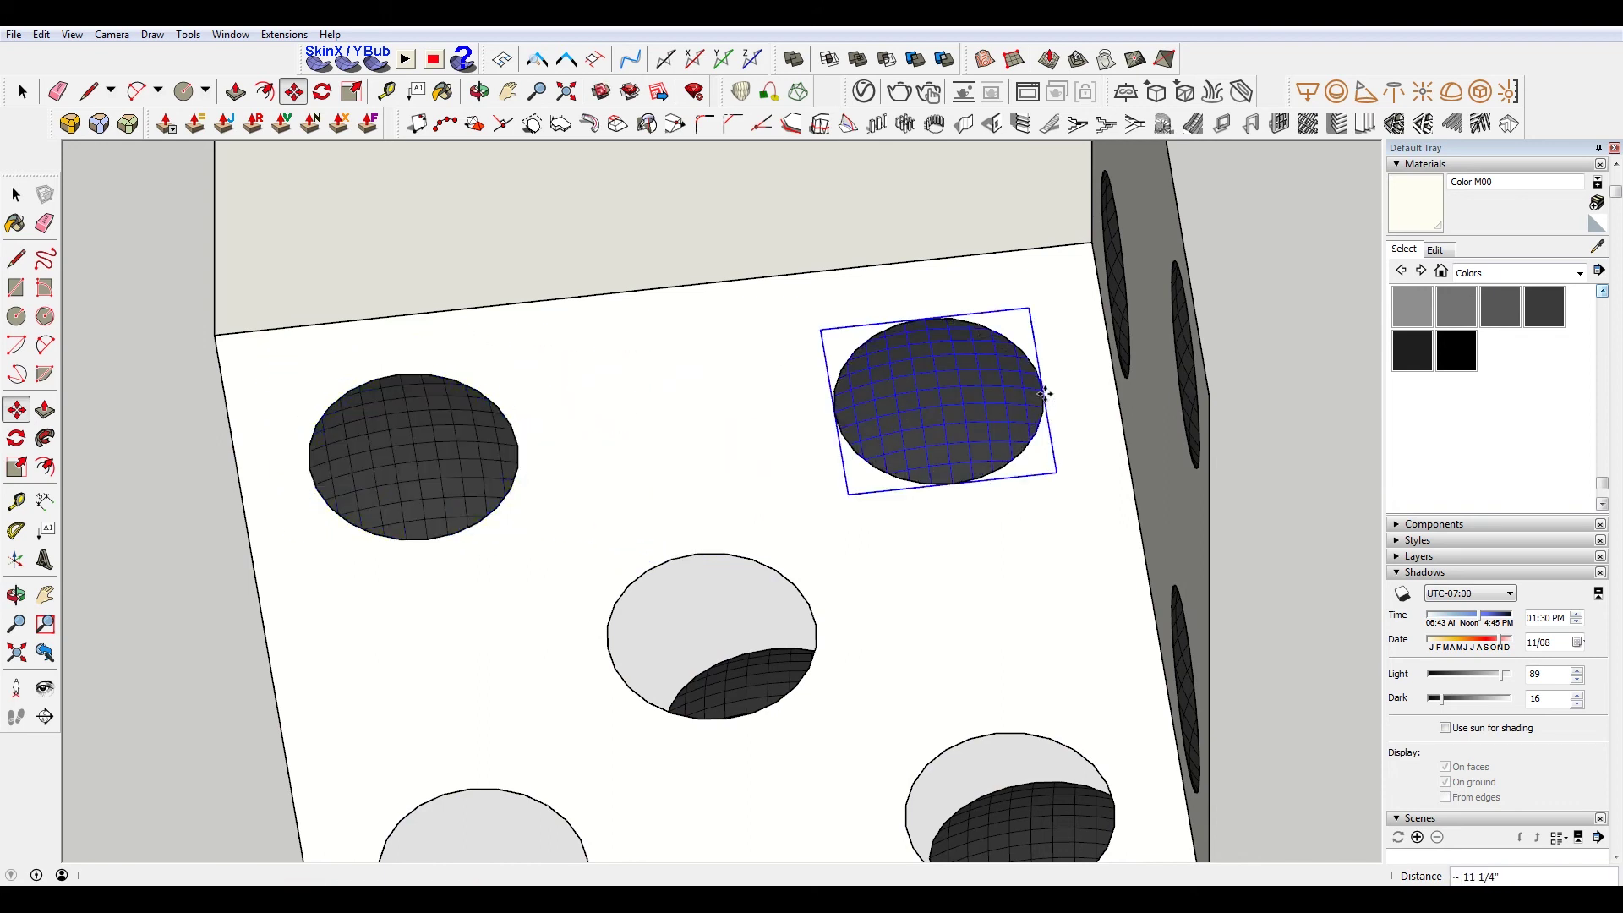
scroll(1011, 327, "down", 3)
scroll(486, 398, "up", 3)
Copy pips into the underside's two lower holes and the centre hole
key("space")
left_click(438, 389, "shift")
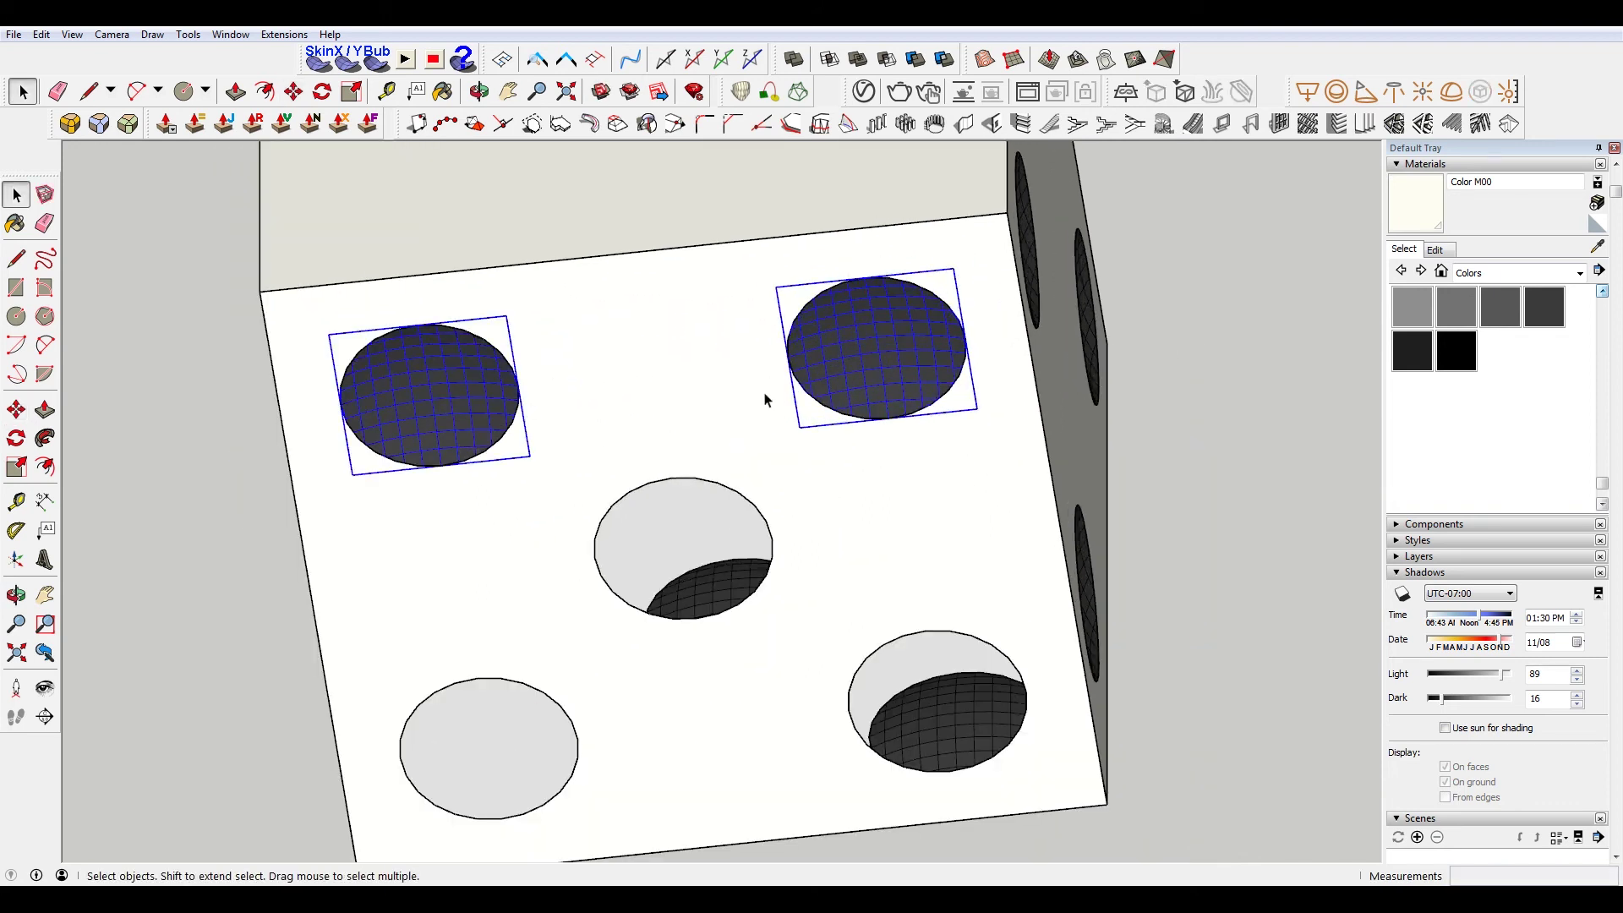
key("m")
left_click(967, 339)
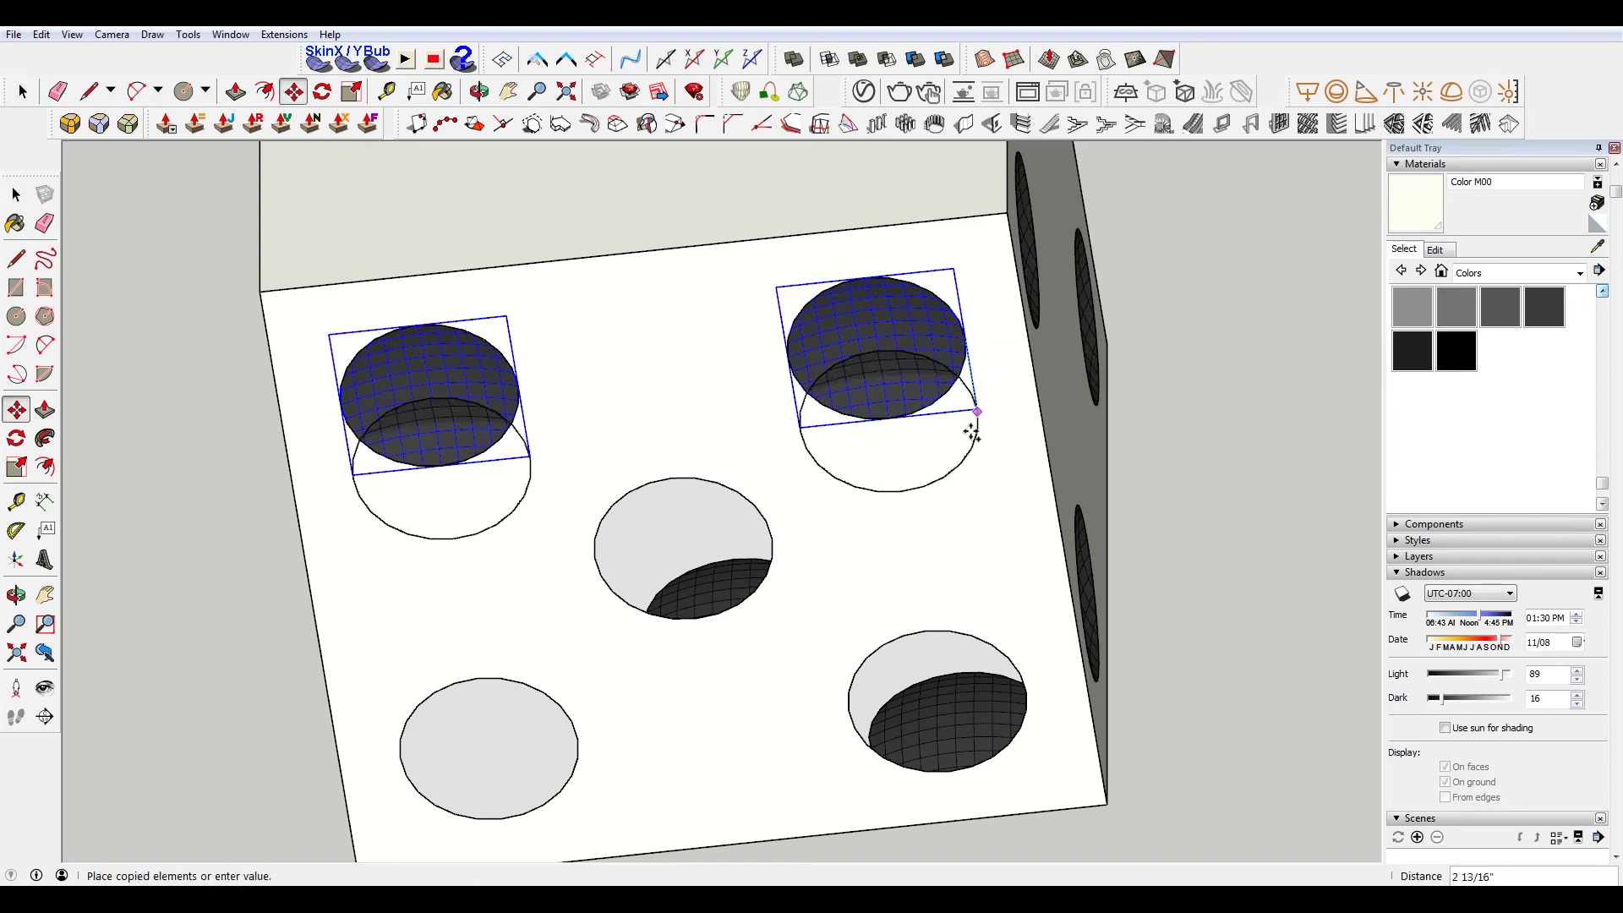
left_click(1032, 689)
key("space")
left_click(970, 713)
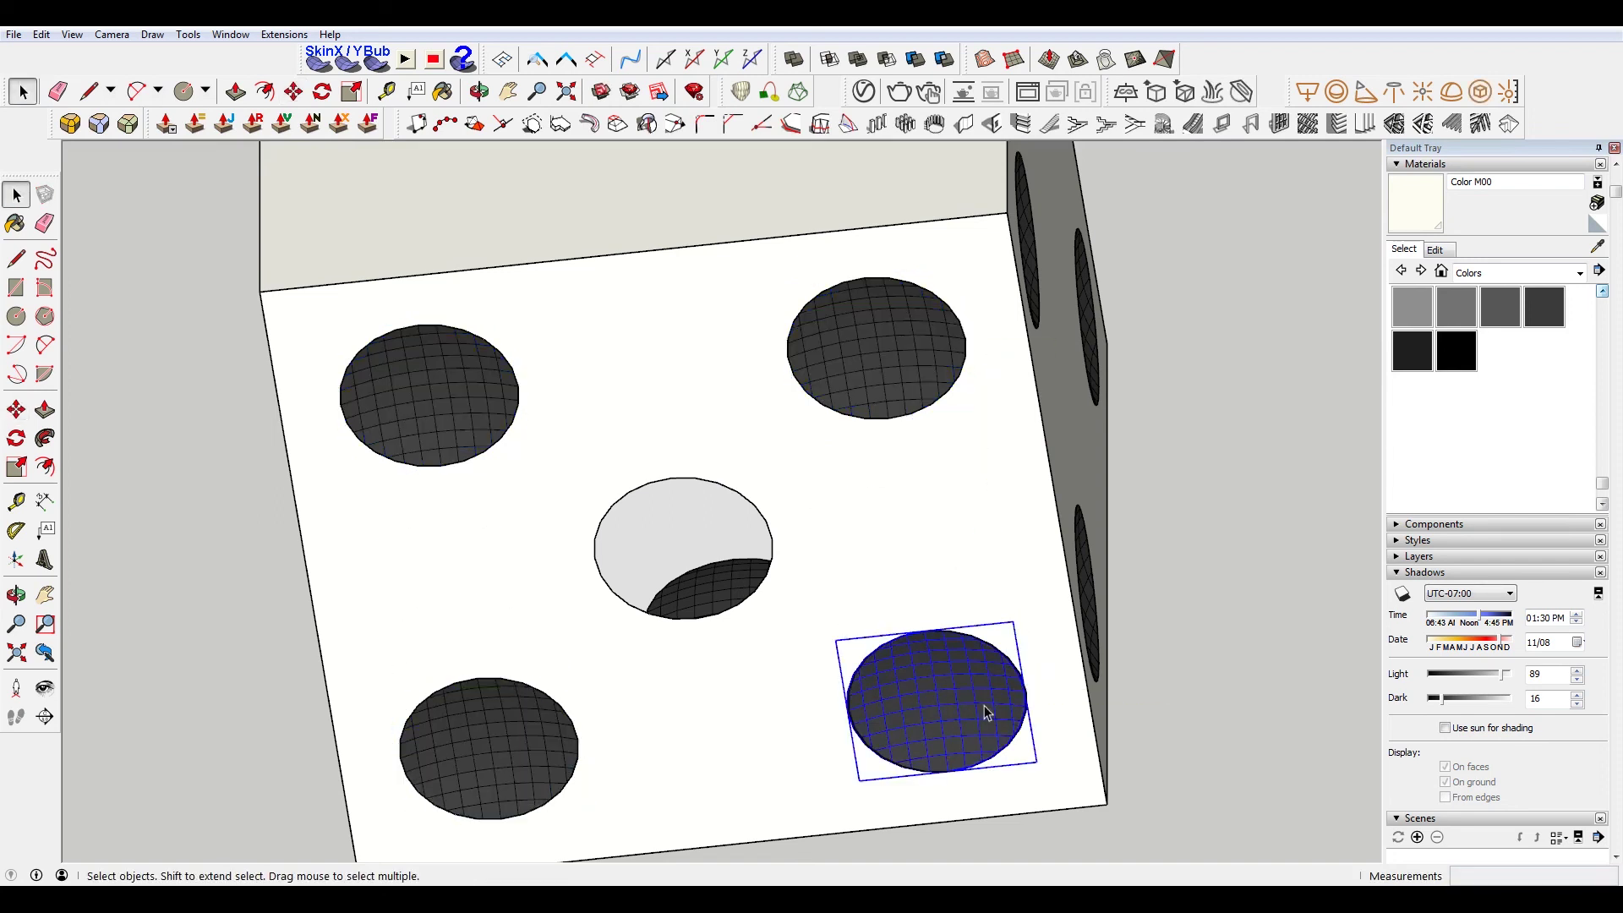
key("m")
left_click(1026, 694)
key("ctrl")
left_click(775, 533)
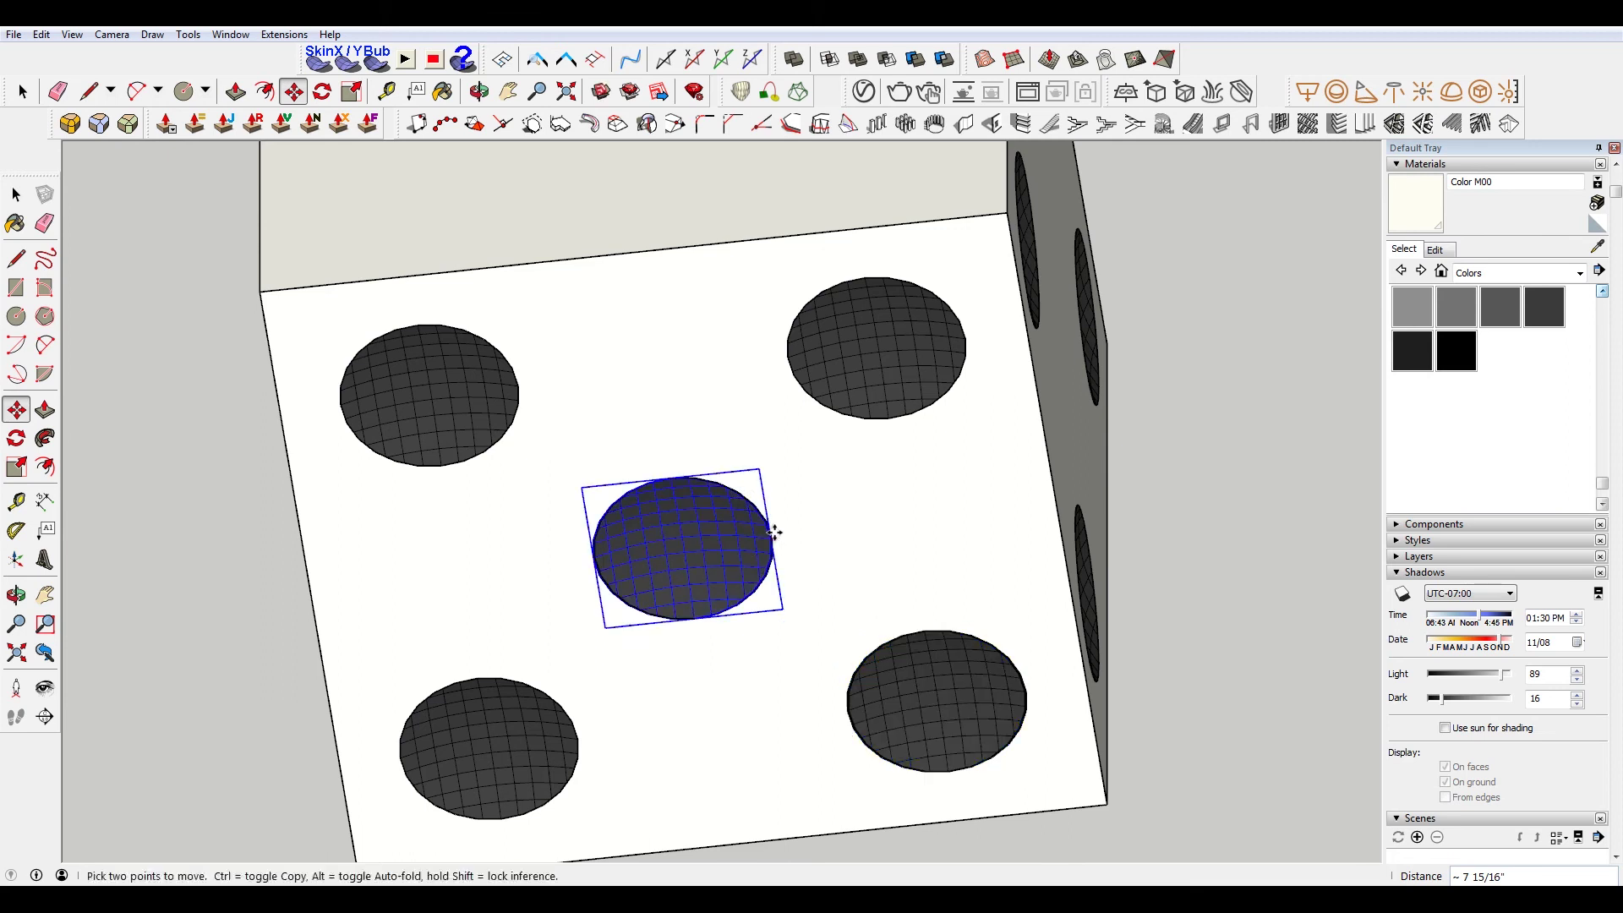
key("space")
scroll(774, 532, "down", 5)
mouse_move(775, 532)
middle_mouse_down()
mouse_move(592, 406)
mouse_move(826, 382)
mouse_move(772, 373)
middle_mouse_up()
scroll(771, 373, "up", 3)
scroll(882, 602, "up", 3)
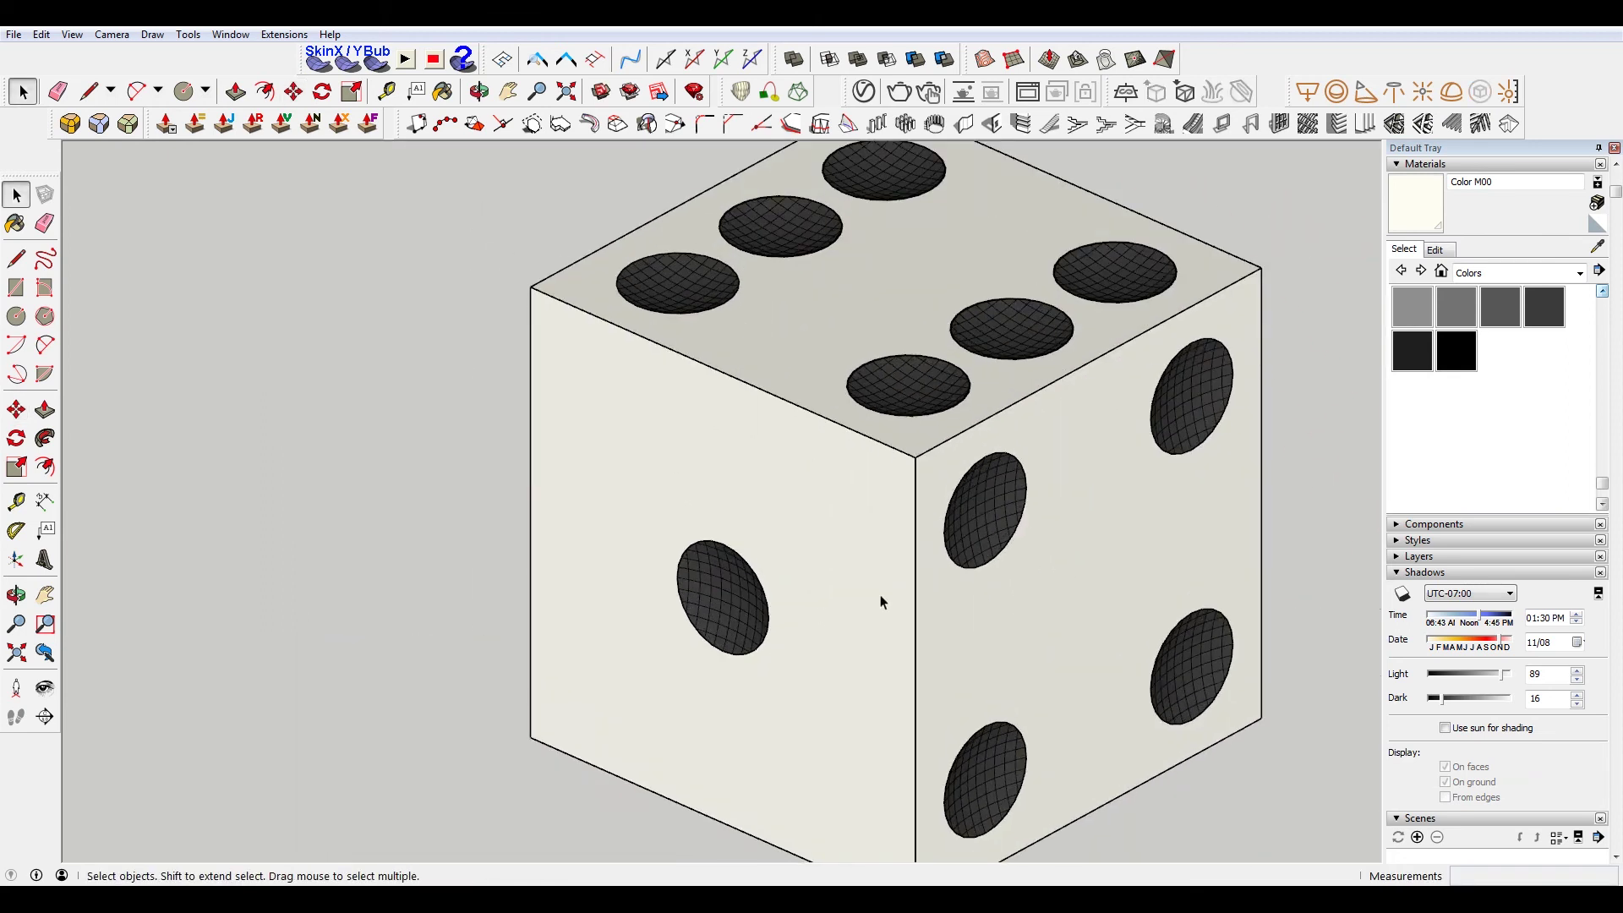
scroll(881, 601, "down", 2)
left_click(71, 36)
mouse_move(53, 260)
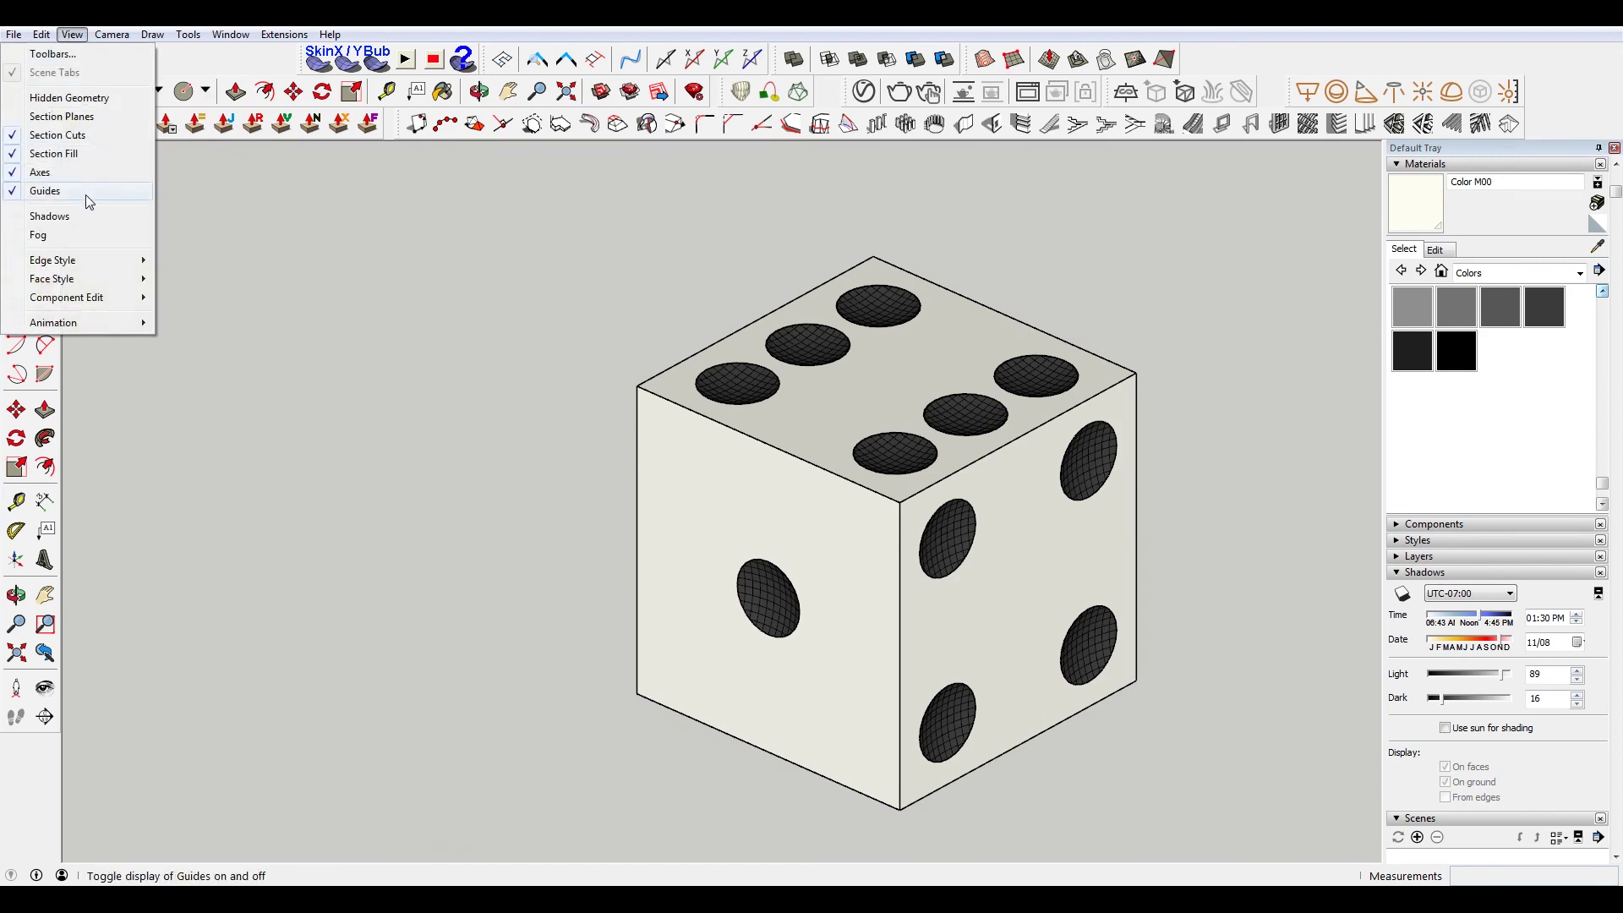
left_click(194, 261)
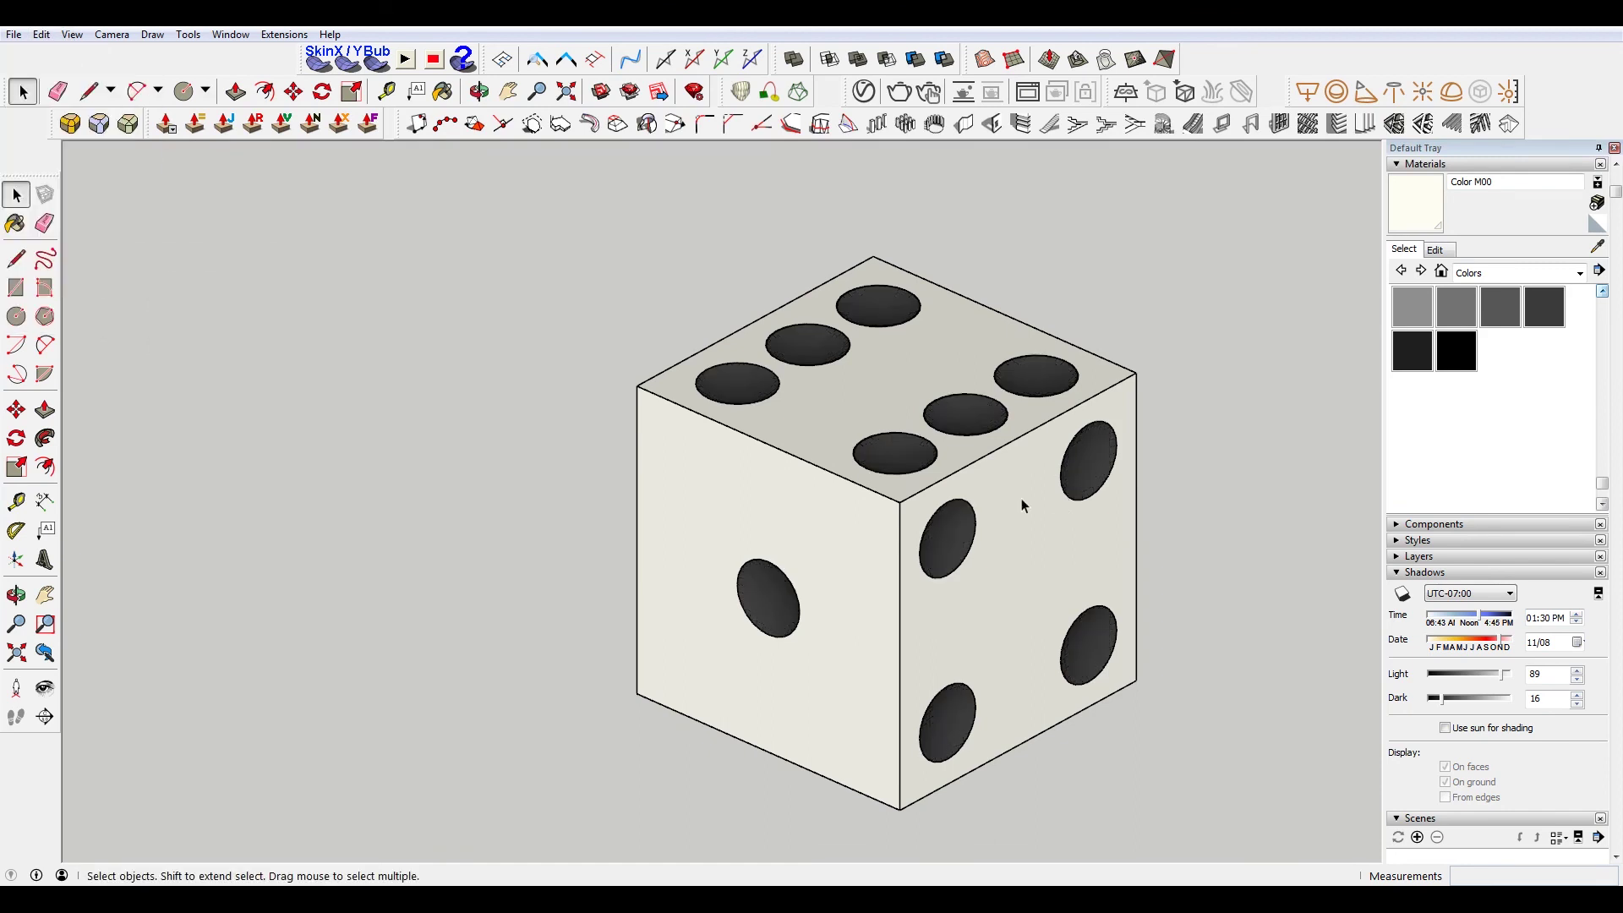
left_click(71, 35)
mouse_move(53, 260)
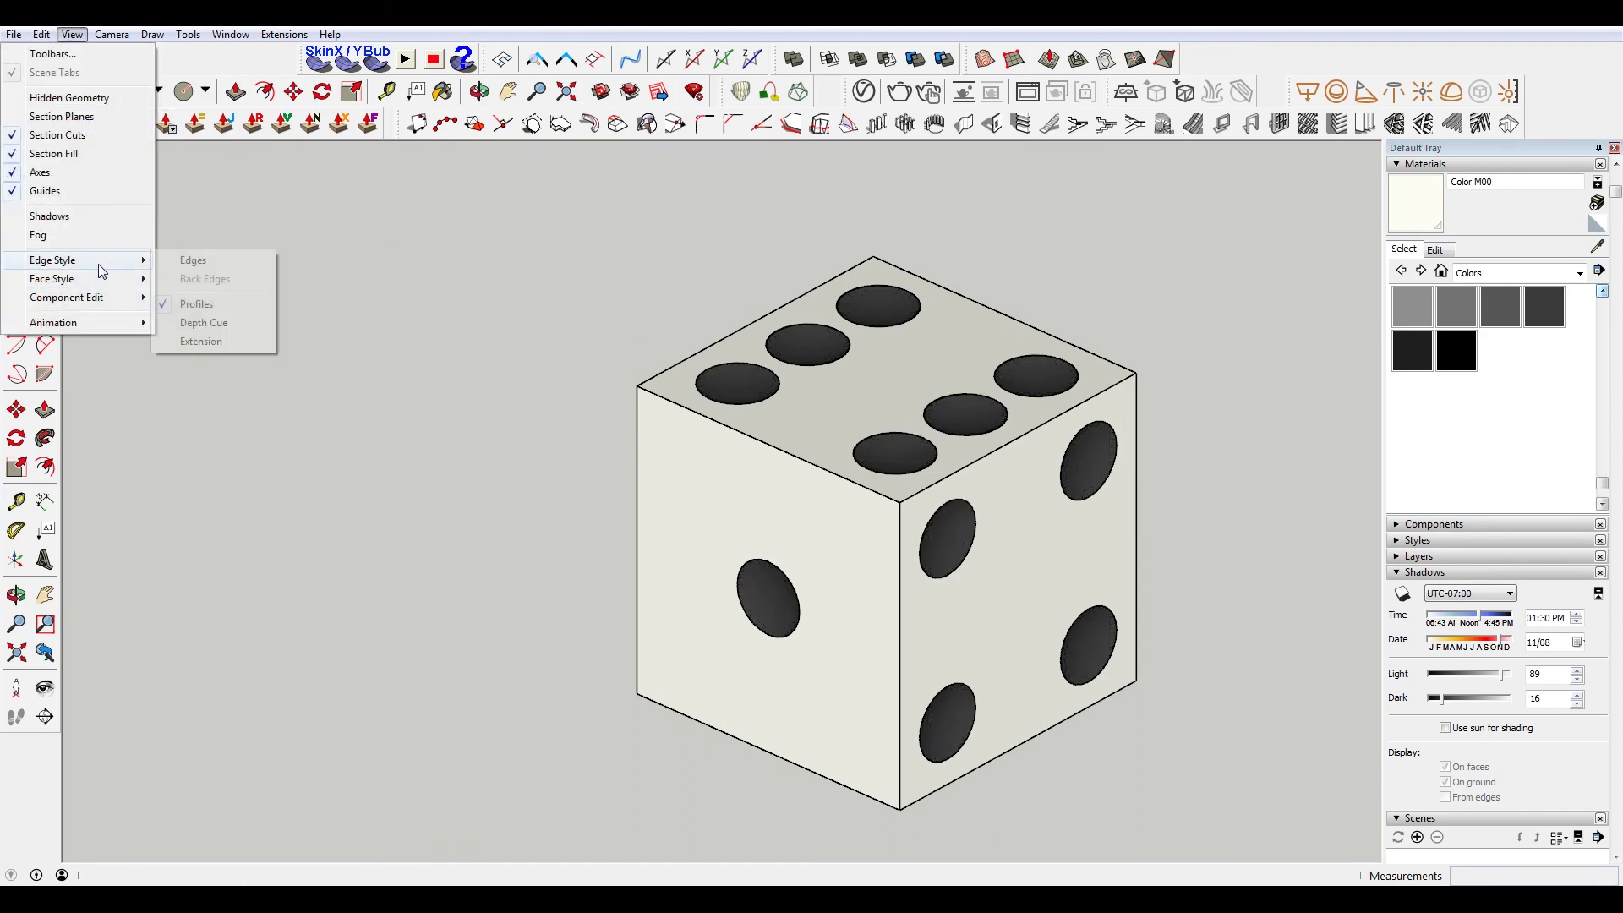
left_click(189, 262)
scroll(989, 525, "up", 4)
Open a pip group and hide edges of its mesh
left_click(843, 494)
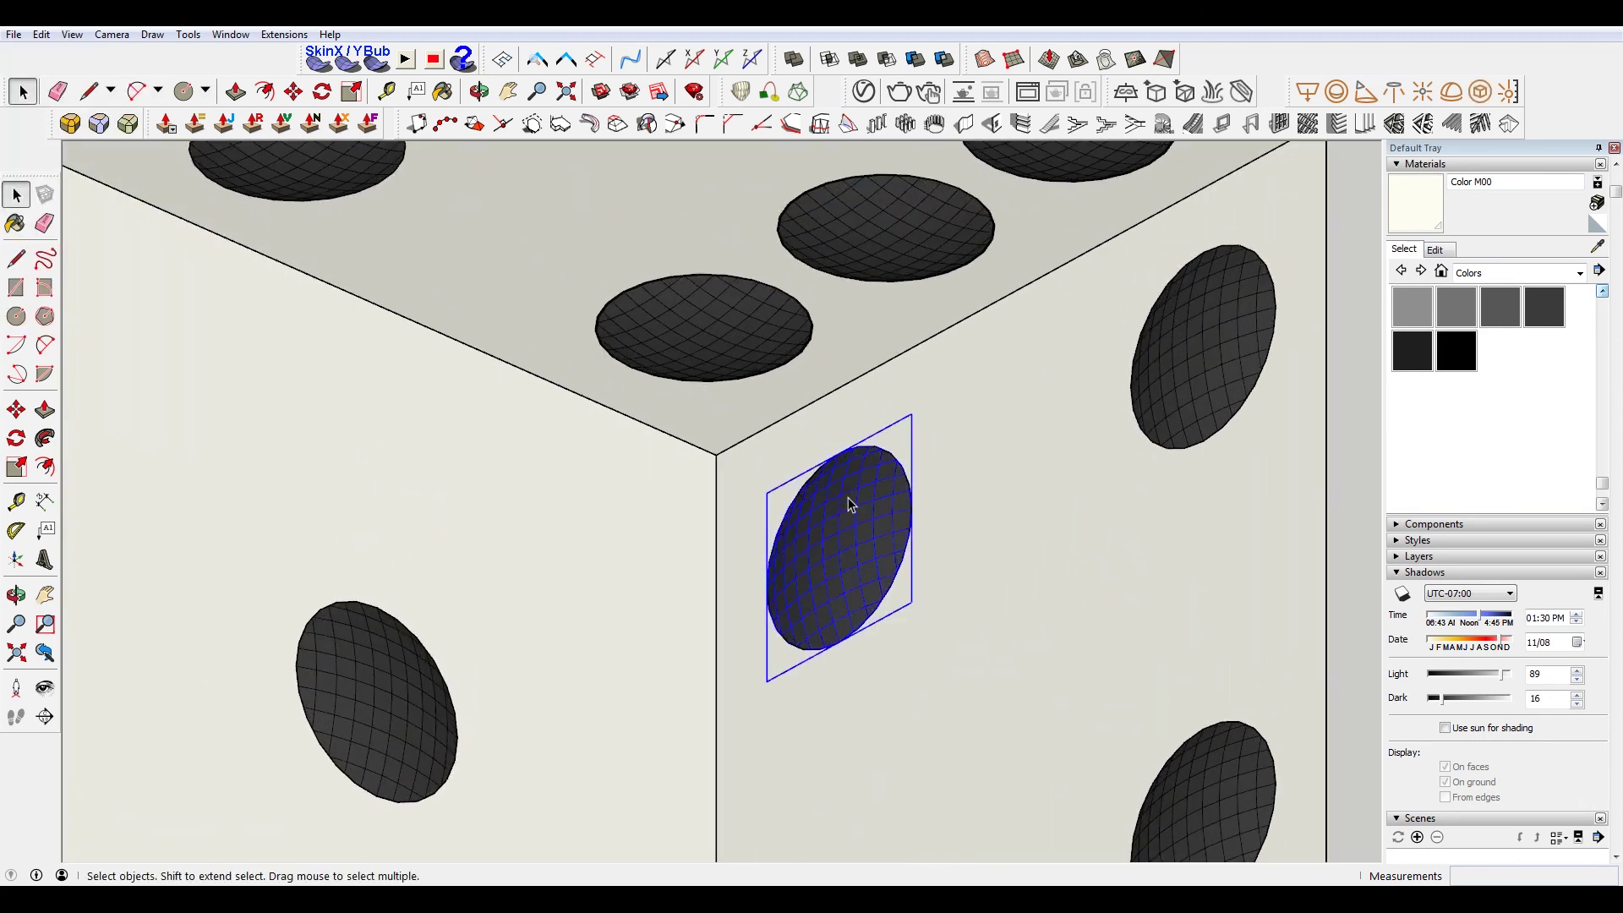
scroll(849, 497, "down", 2)
middle_click_drag(1001, 507, 939, 526)
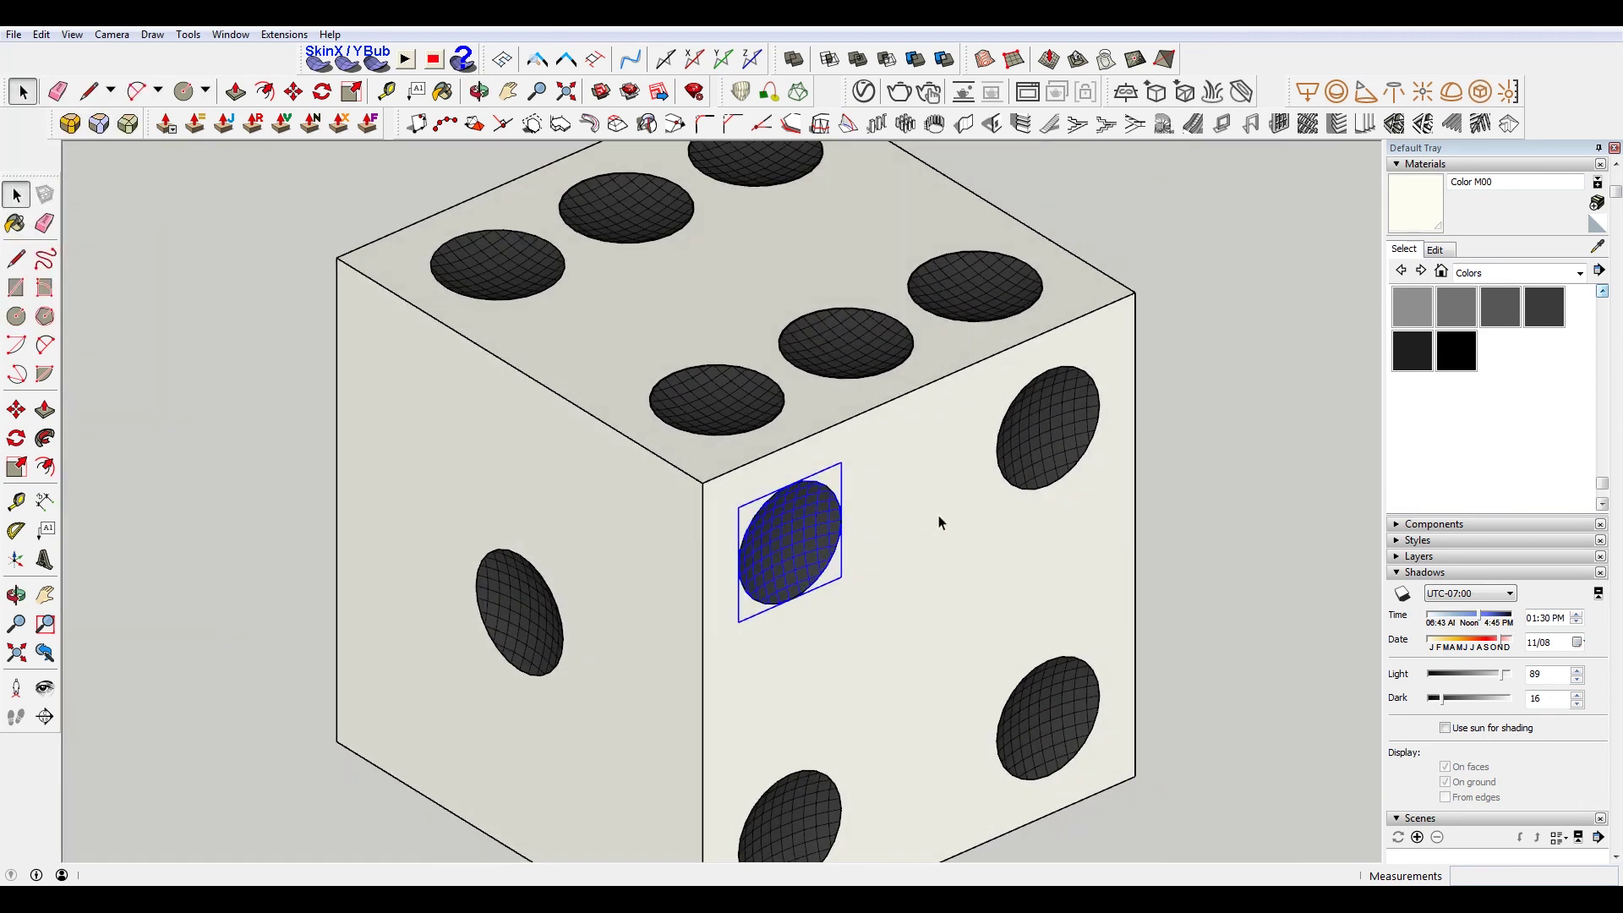
double_click(805, 546)
scroll(837, 520, "up", 2)
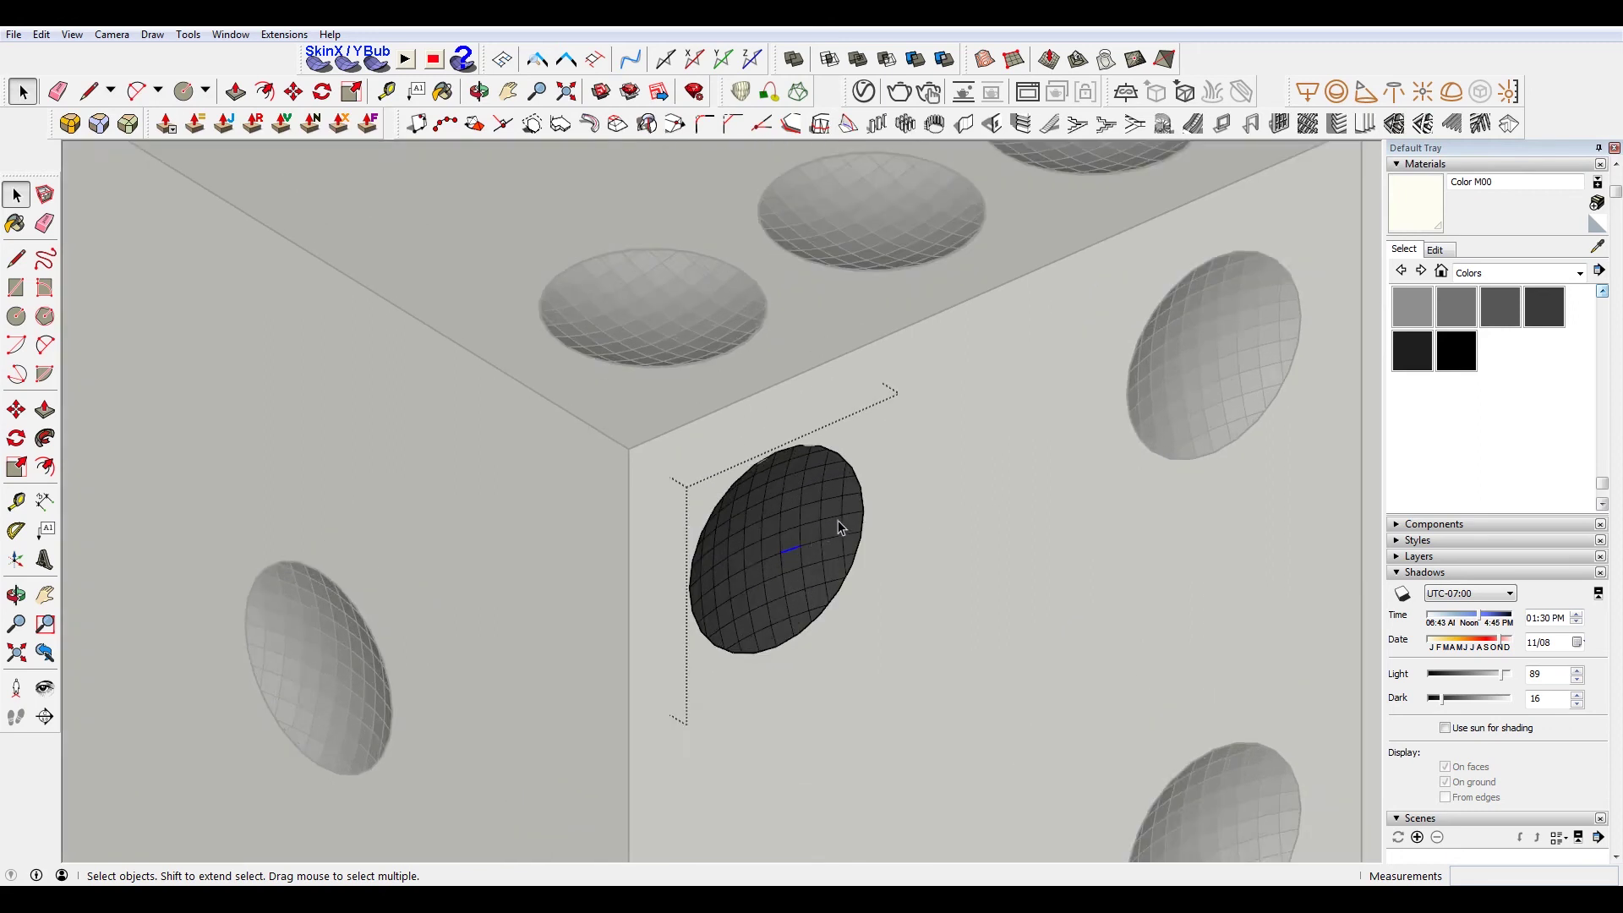
scroll(839, 520, "up", 2)
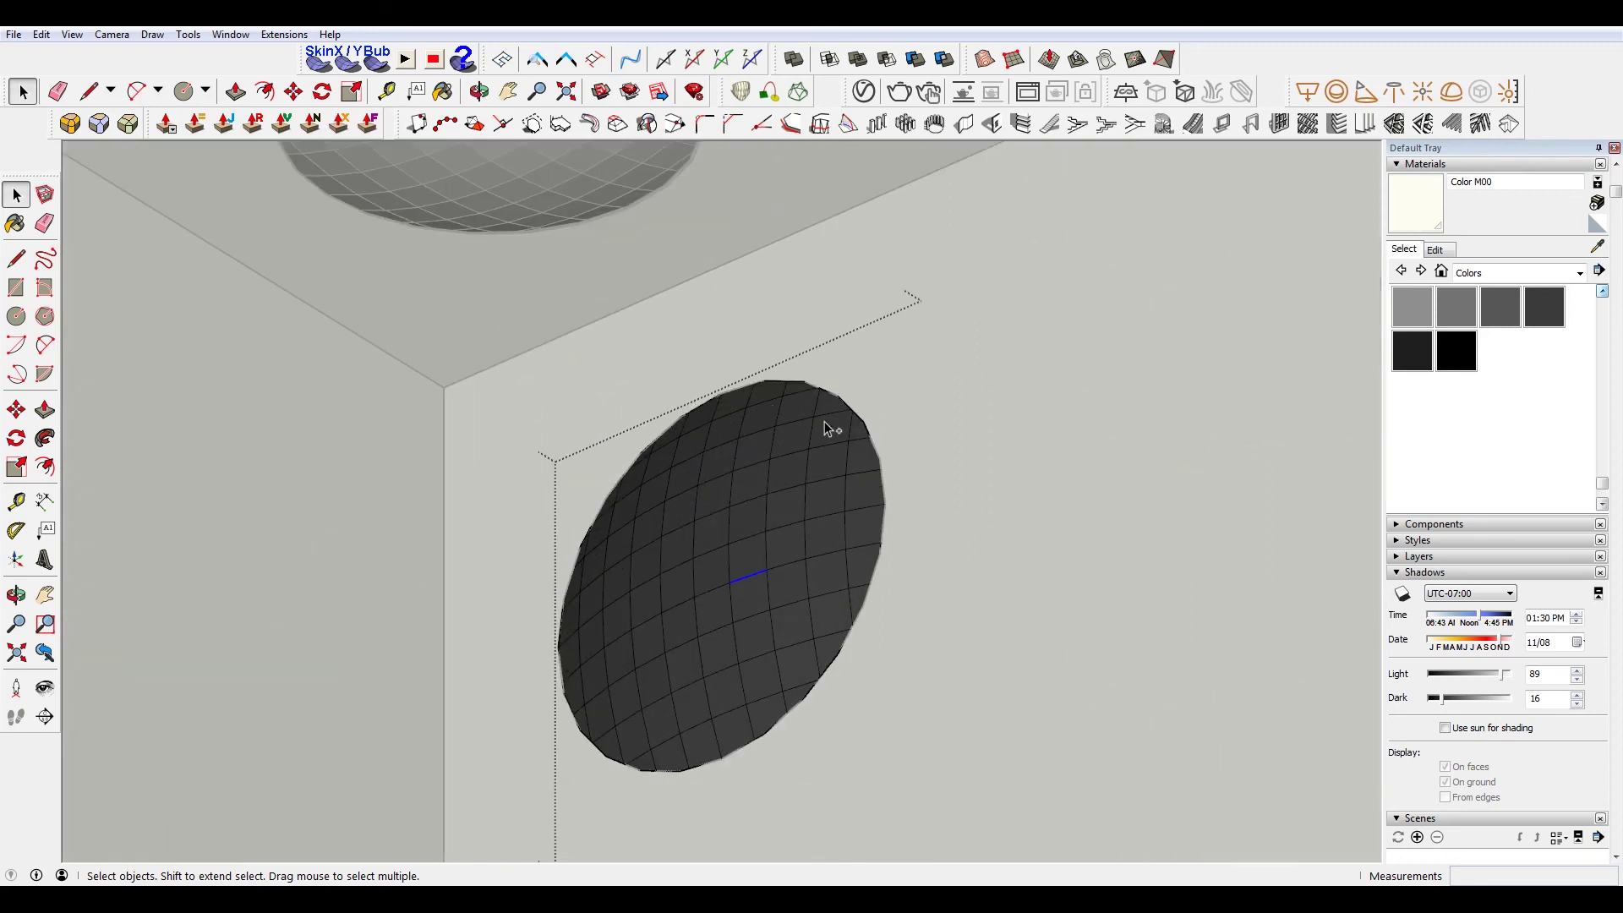
key("ctrl+a")
right_click(799, 492)
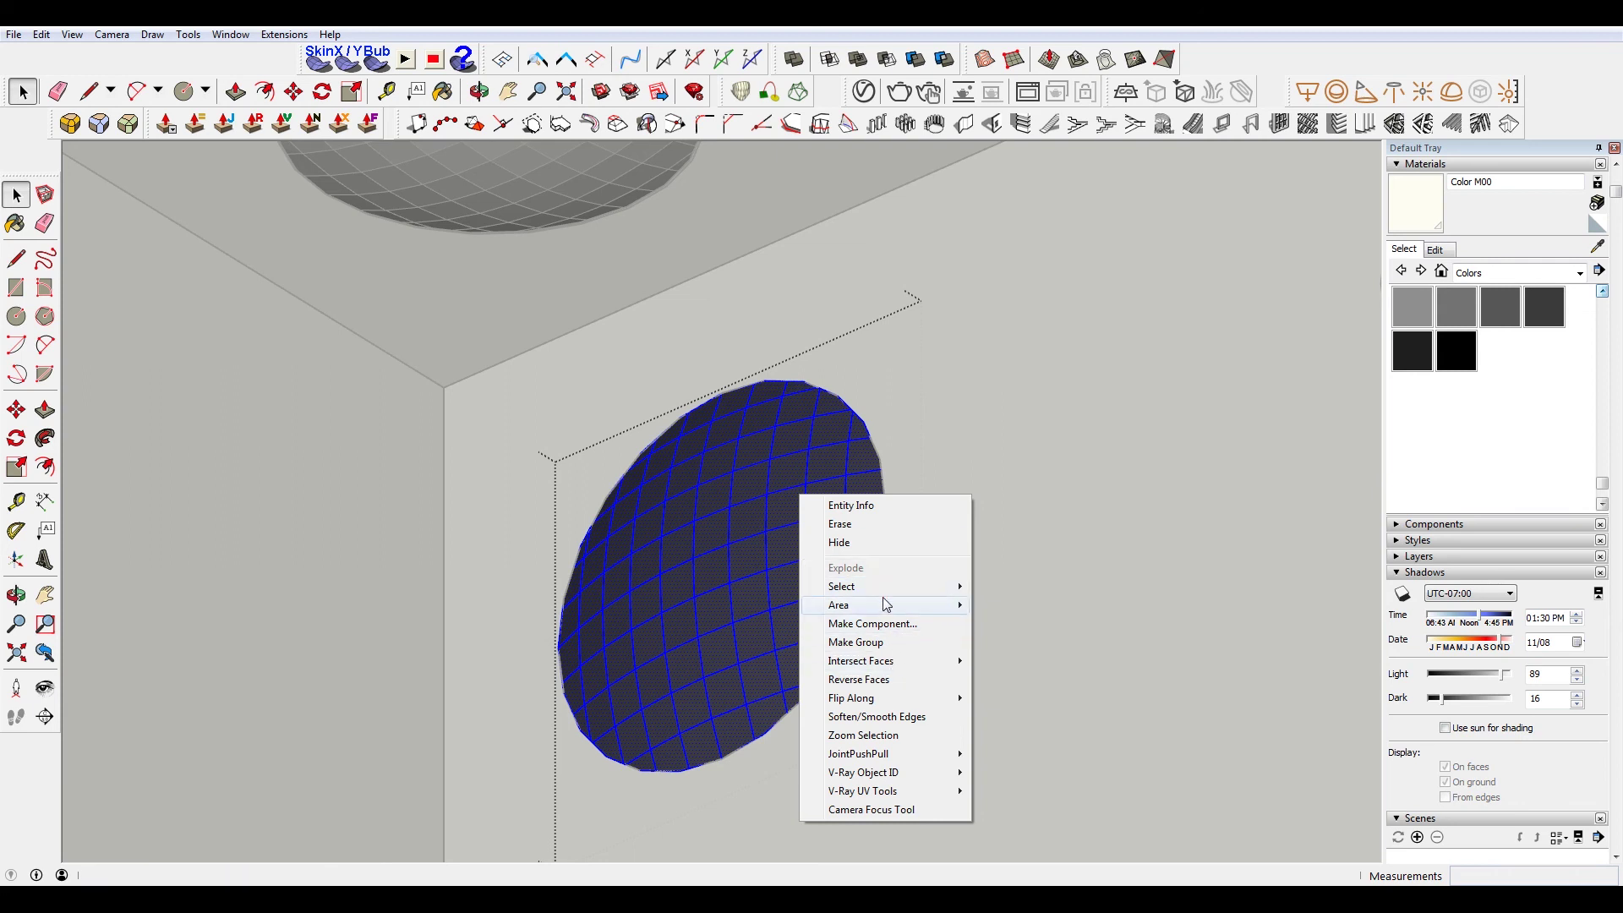
left_click(876, 542)
mouse_move(881, 550)
middle_mouse_down()
mouse_move(806, 492)
mouse_move(422, 336)
middle_mouse_up()
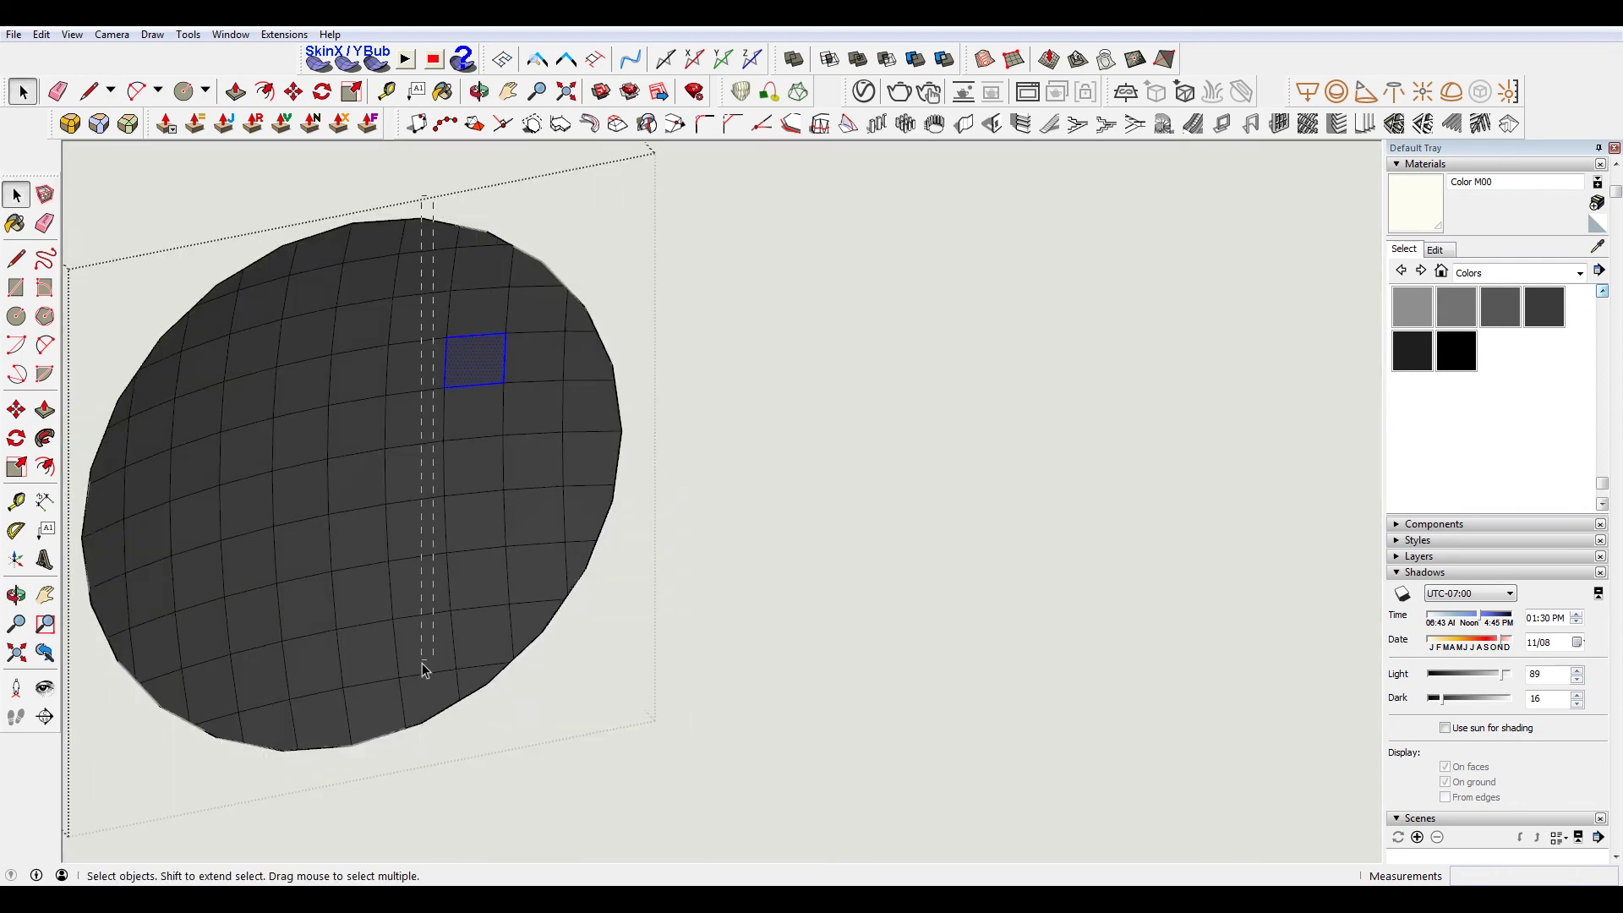
left_click_drag(423, 663, 482, 757)
right_click(446, 386)
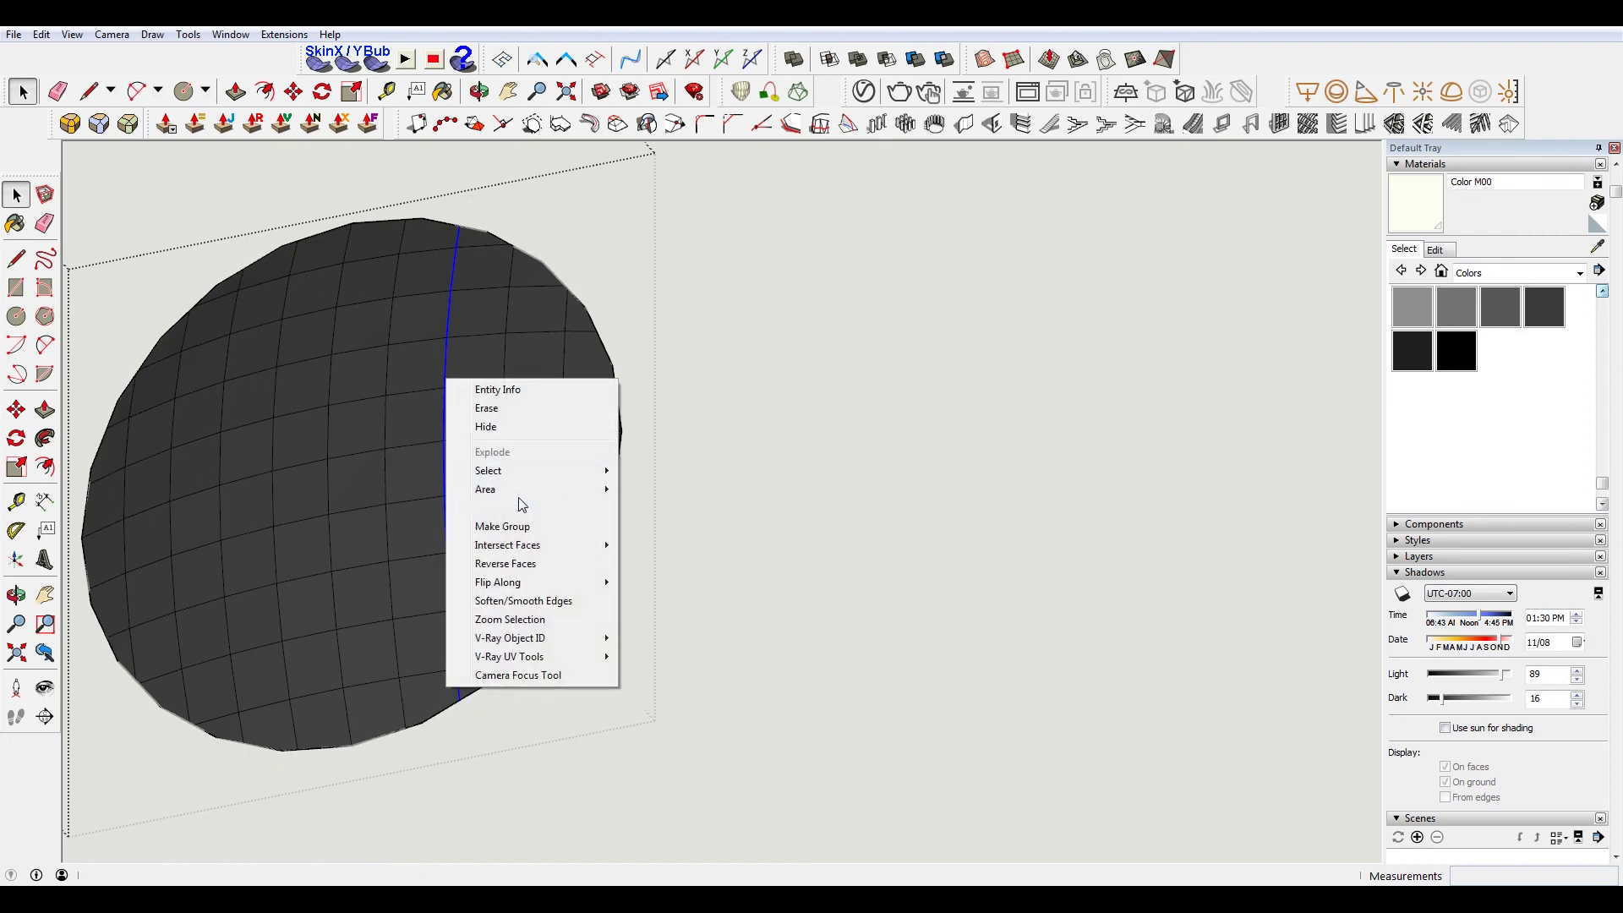
left_click(520, 427)
left_click_drag(347, 174, 446, 789)
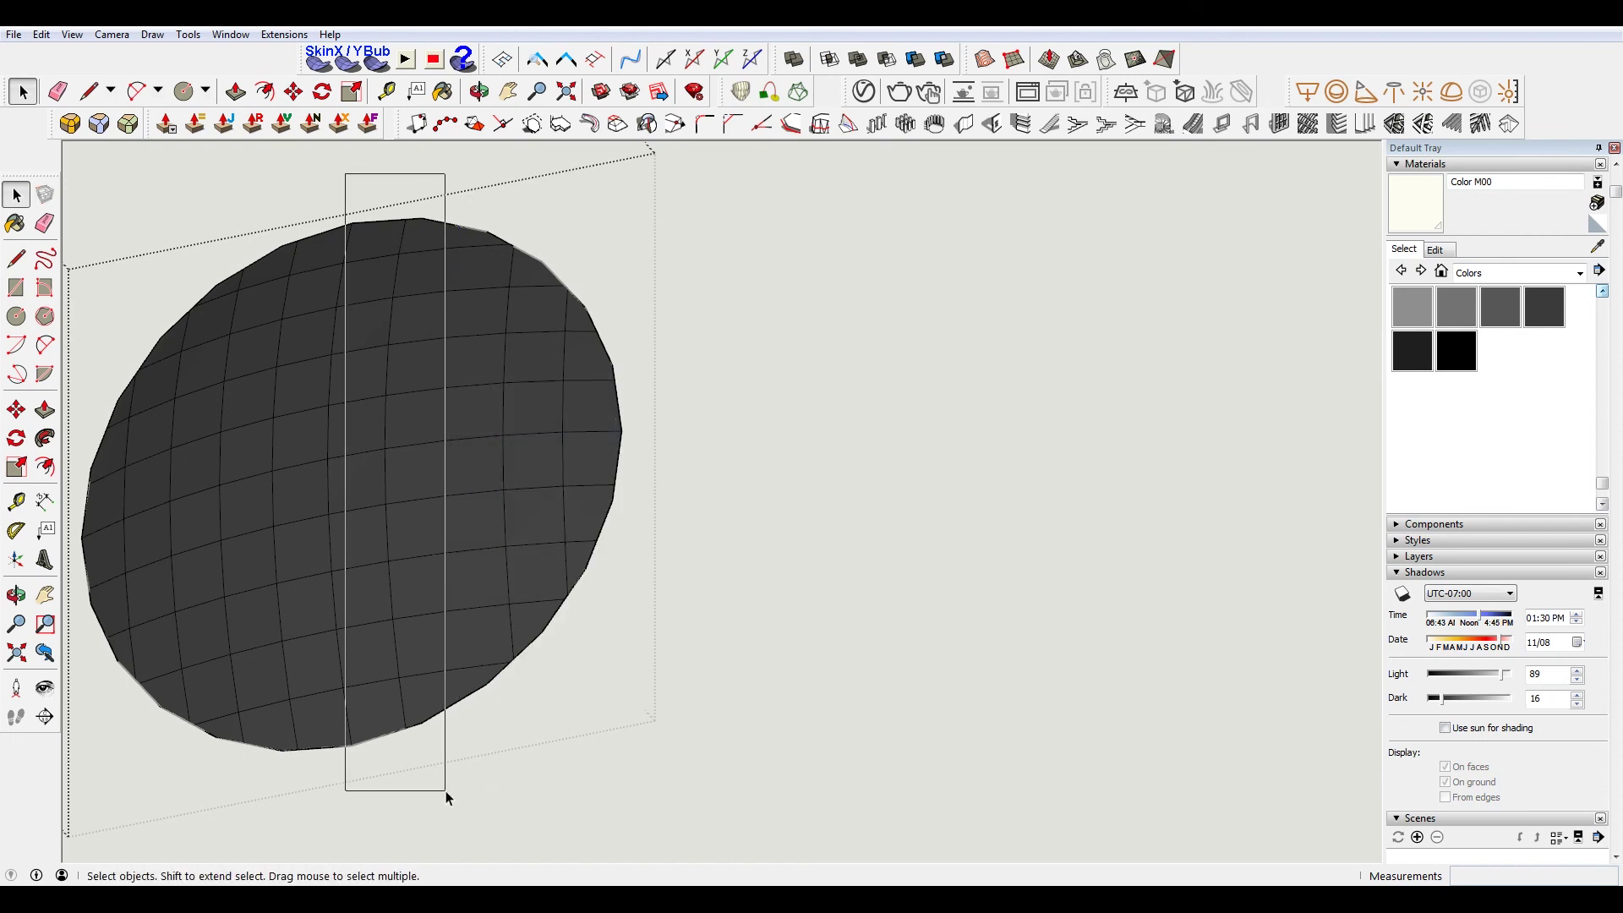
Bring the whole die back into view, select it and show its context menu
middle_click_drag(403, 297, 672, 409)
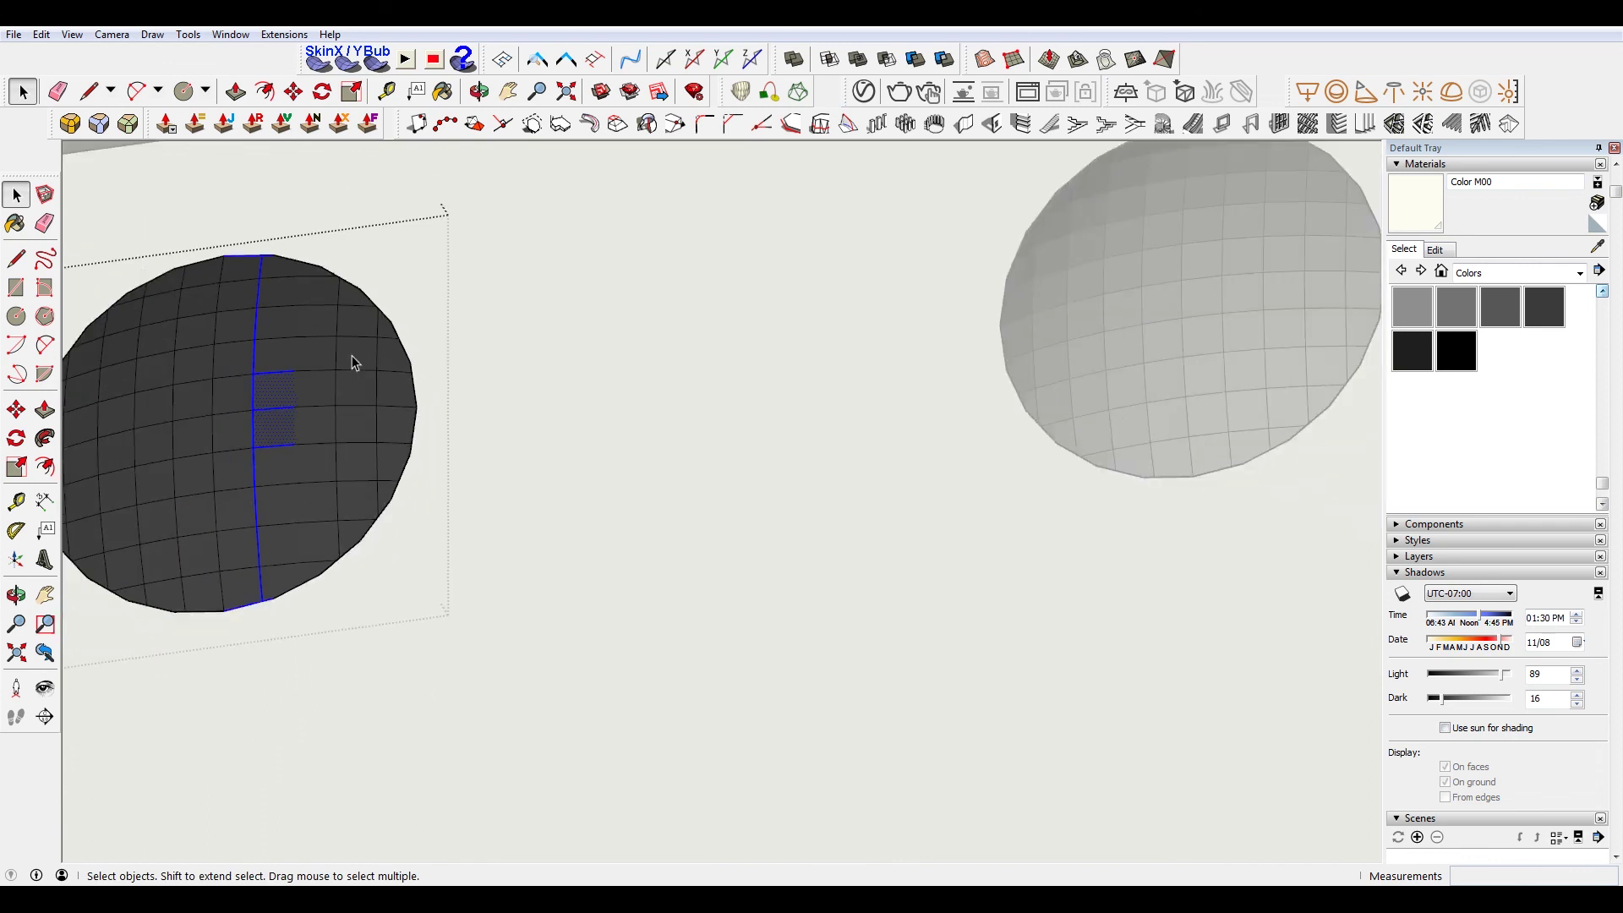
scroll(678, 438, "down", 3)
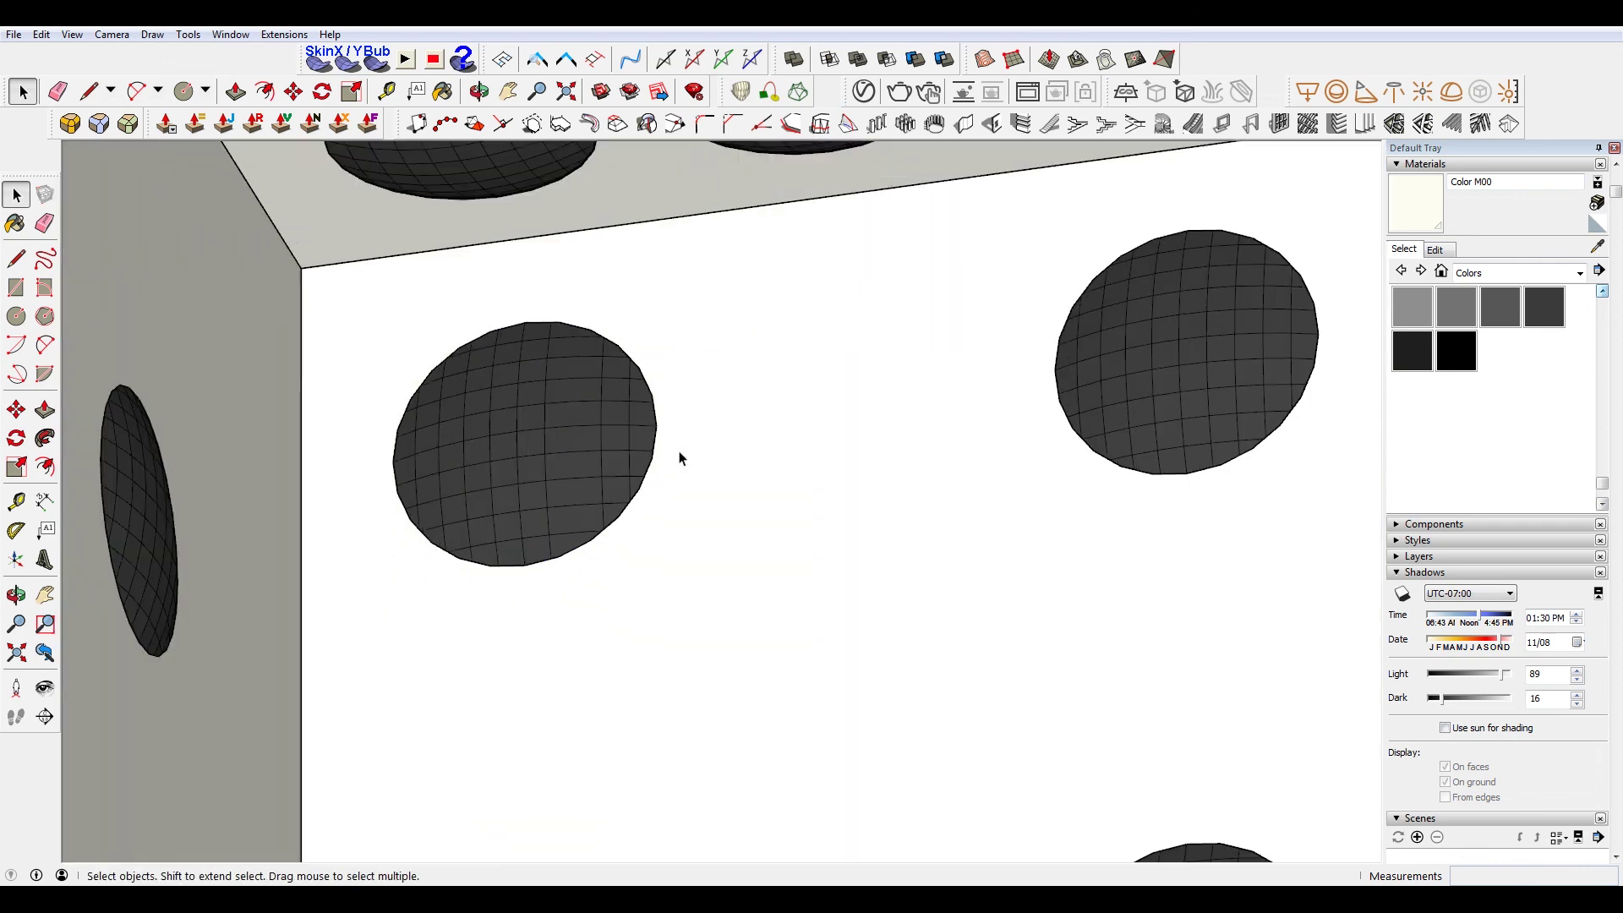
middle_click_drag(677, 456, 829, 428)
scroll(746, 406, "down", 3)
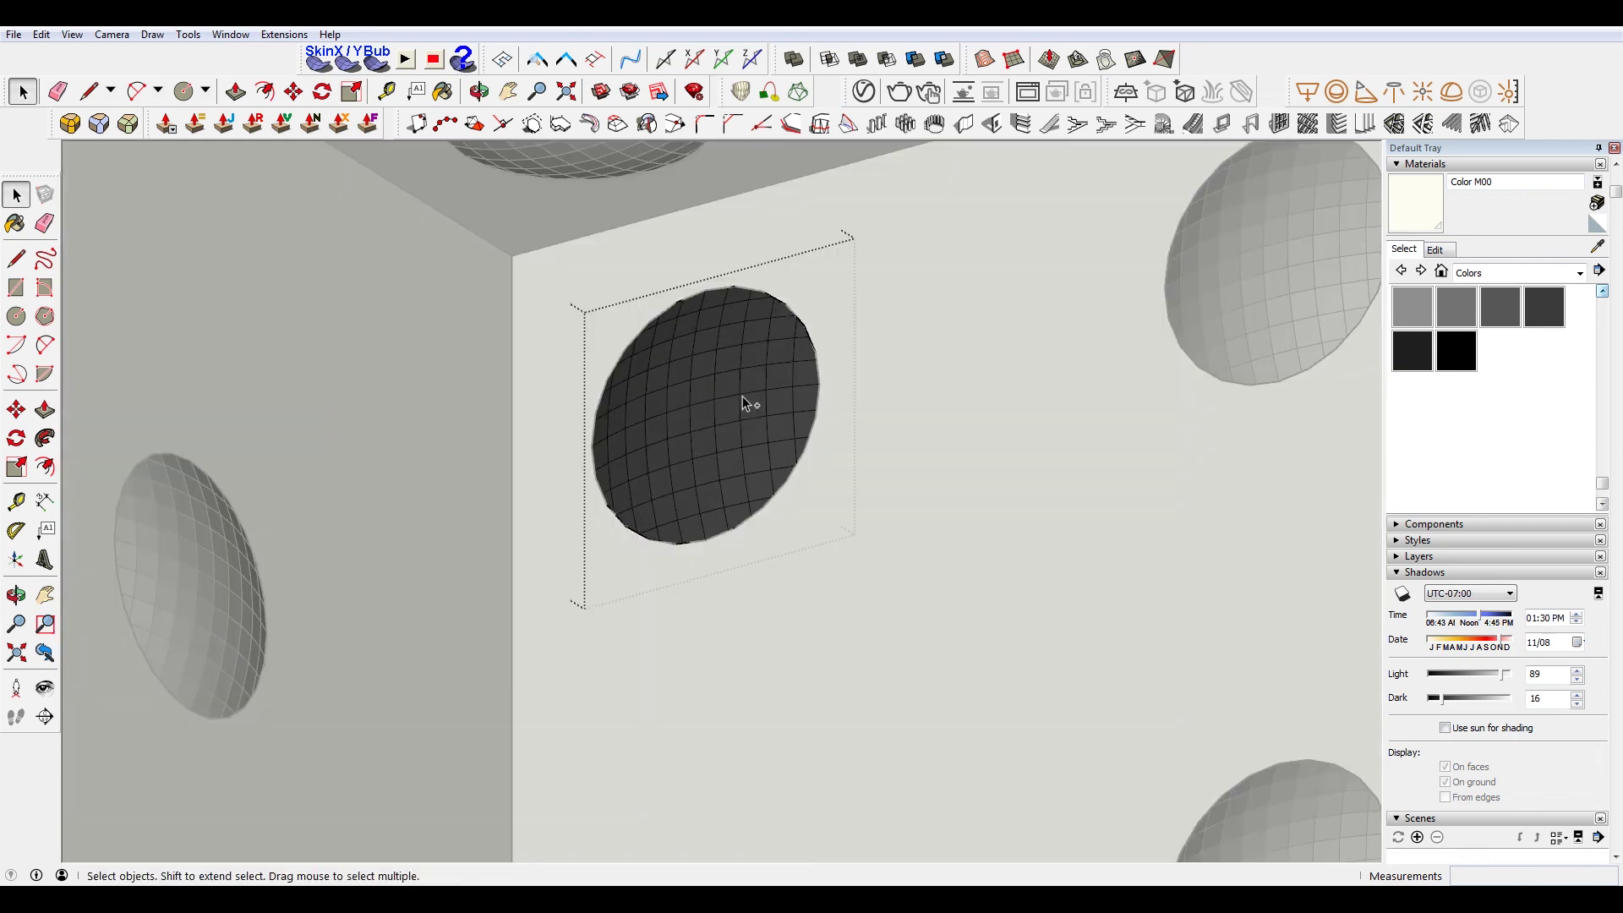
scroll(741, 395, "down", 3)
scroll(1176, 301, "down", 3)
middle_click_drag(1176, 300, 946, 496)
left_click(947, 418)
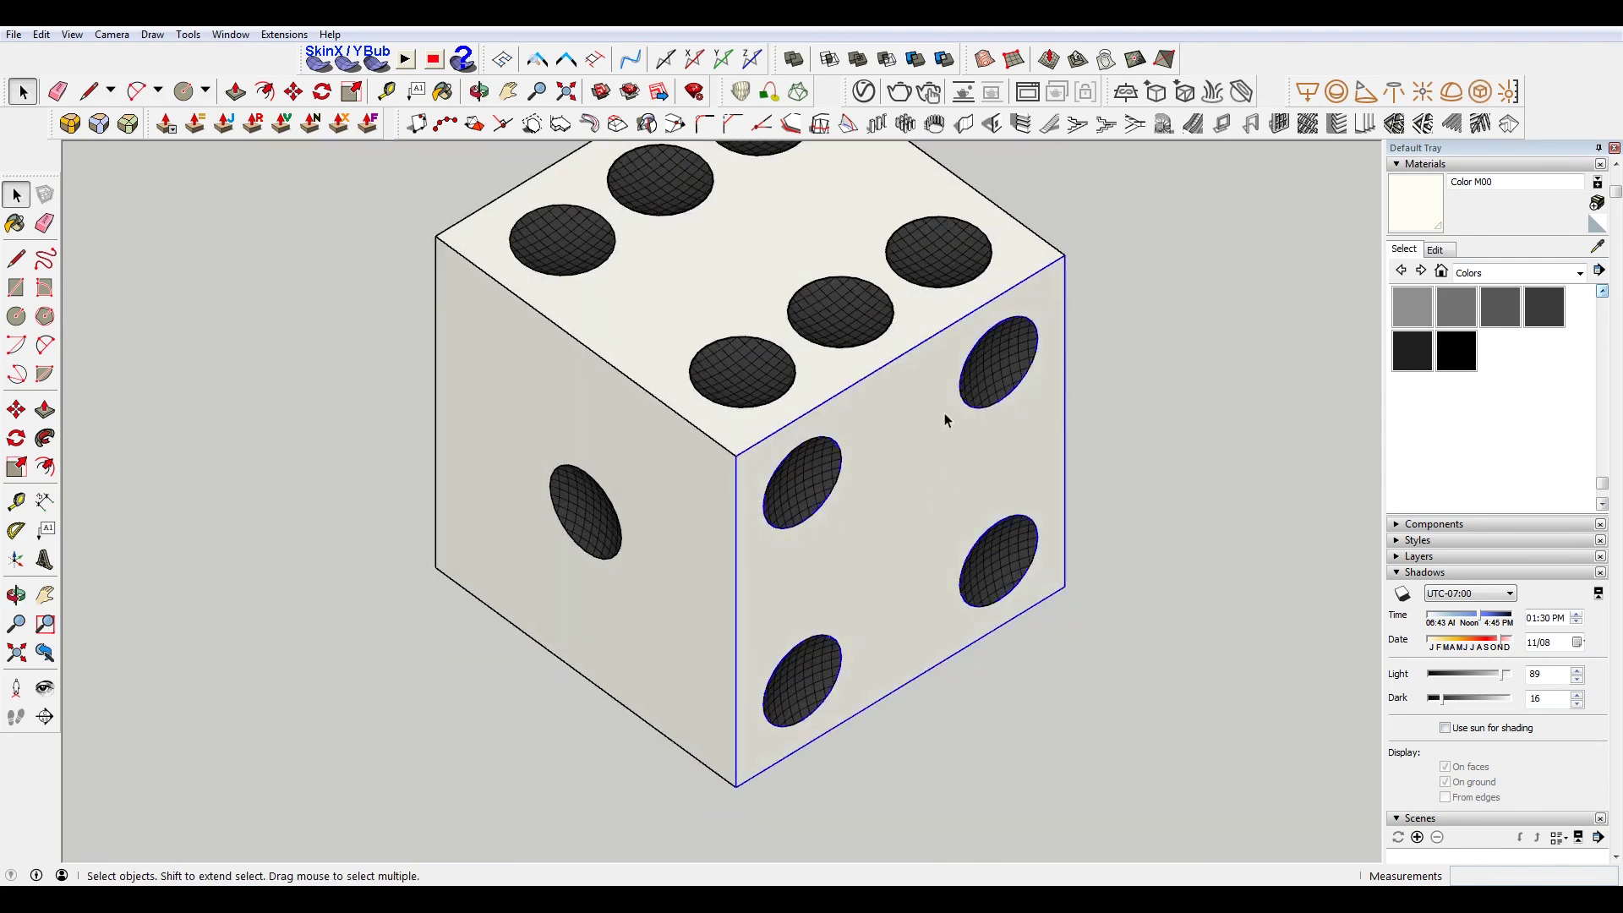
scroll(946, 418, "down", 2)
middle_click_drag(946, 417, 753, 300)
mouse_move(707, 463)
middle_mouse_down()
mouse_move(540, 449)
mouse_move(947, 490)
middle_mouse_up()
mouse_move(465, 444)
middle_mouse_down()
mouse_move(910, 562)
mouse_move(714, 474)
mouse_move(730, 596)
mouse_move(778, 424)
mouse_move(617, 326)
mouse_move(592, 537)
middle_mouse_up()
right_click(611, 407)
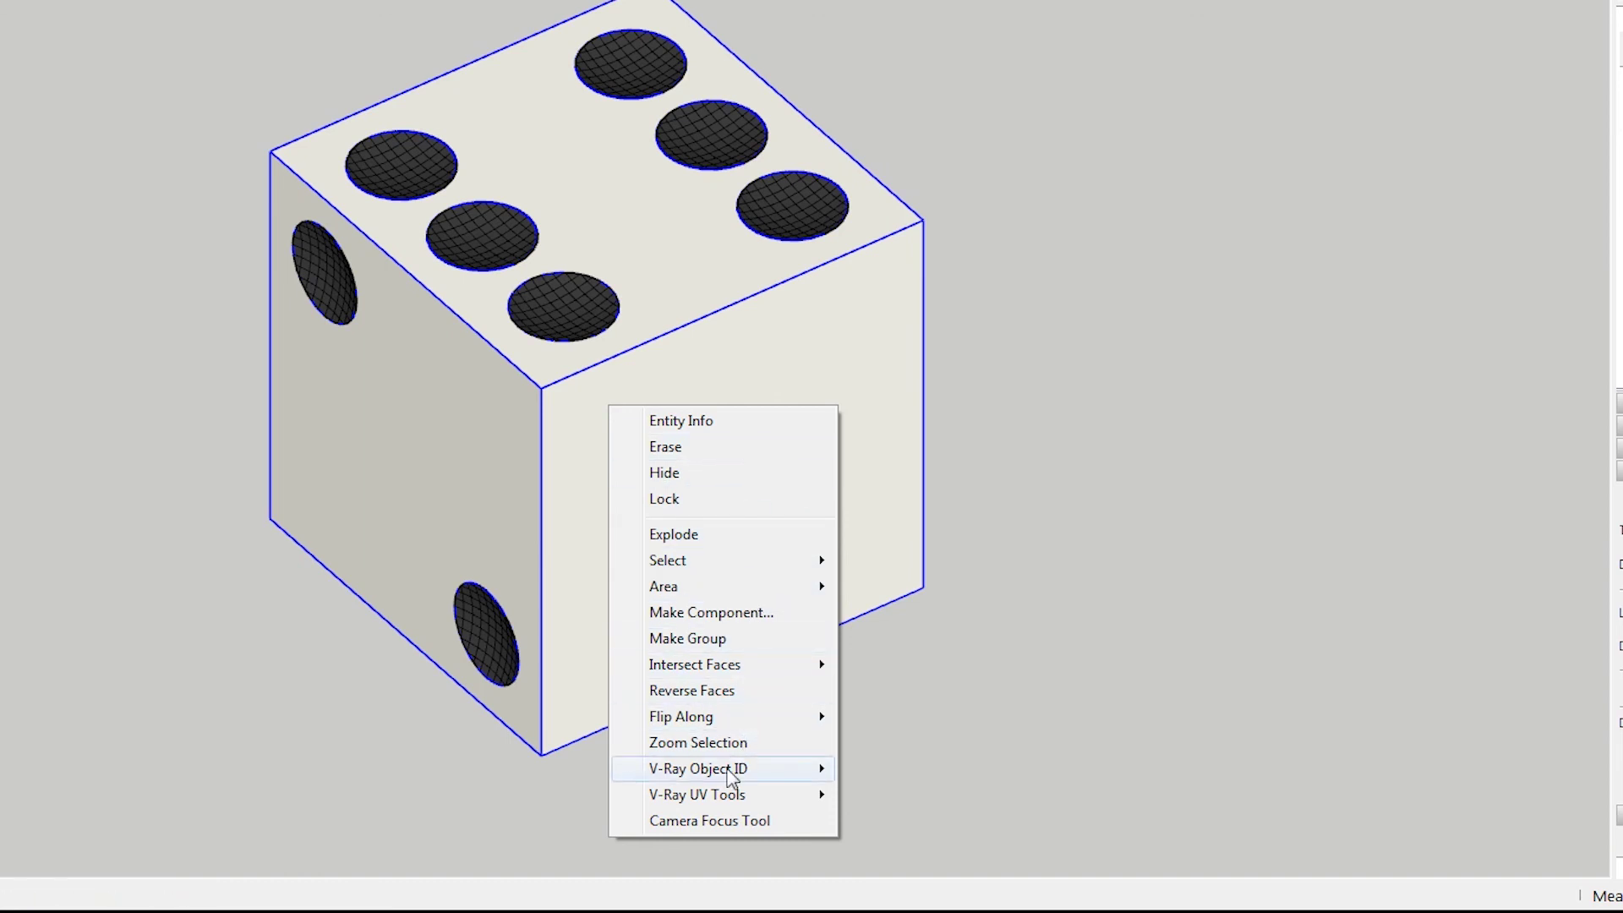
Choose Explode from the die group's context menu
left_click(702, 533)
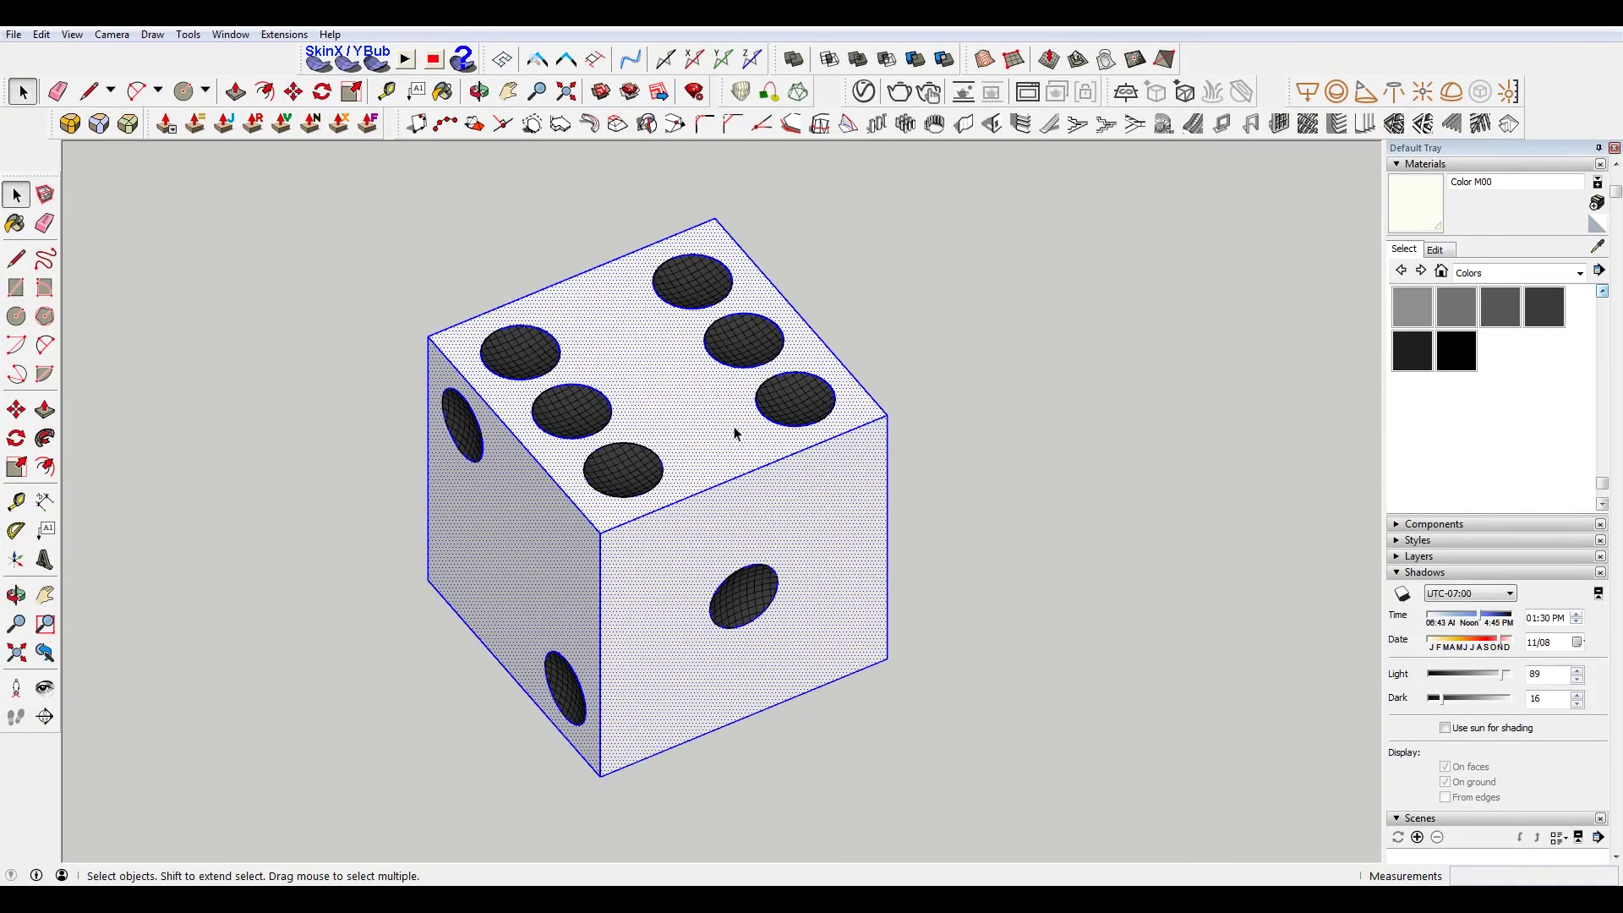
Round the die's twelve edges and eight corners with Round Corner at a 1-inch offset
left_click(69, 123)
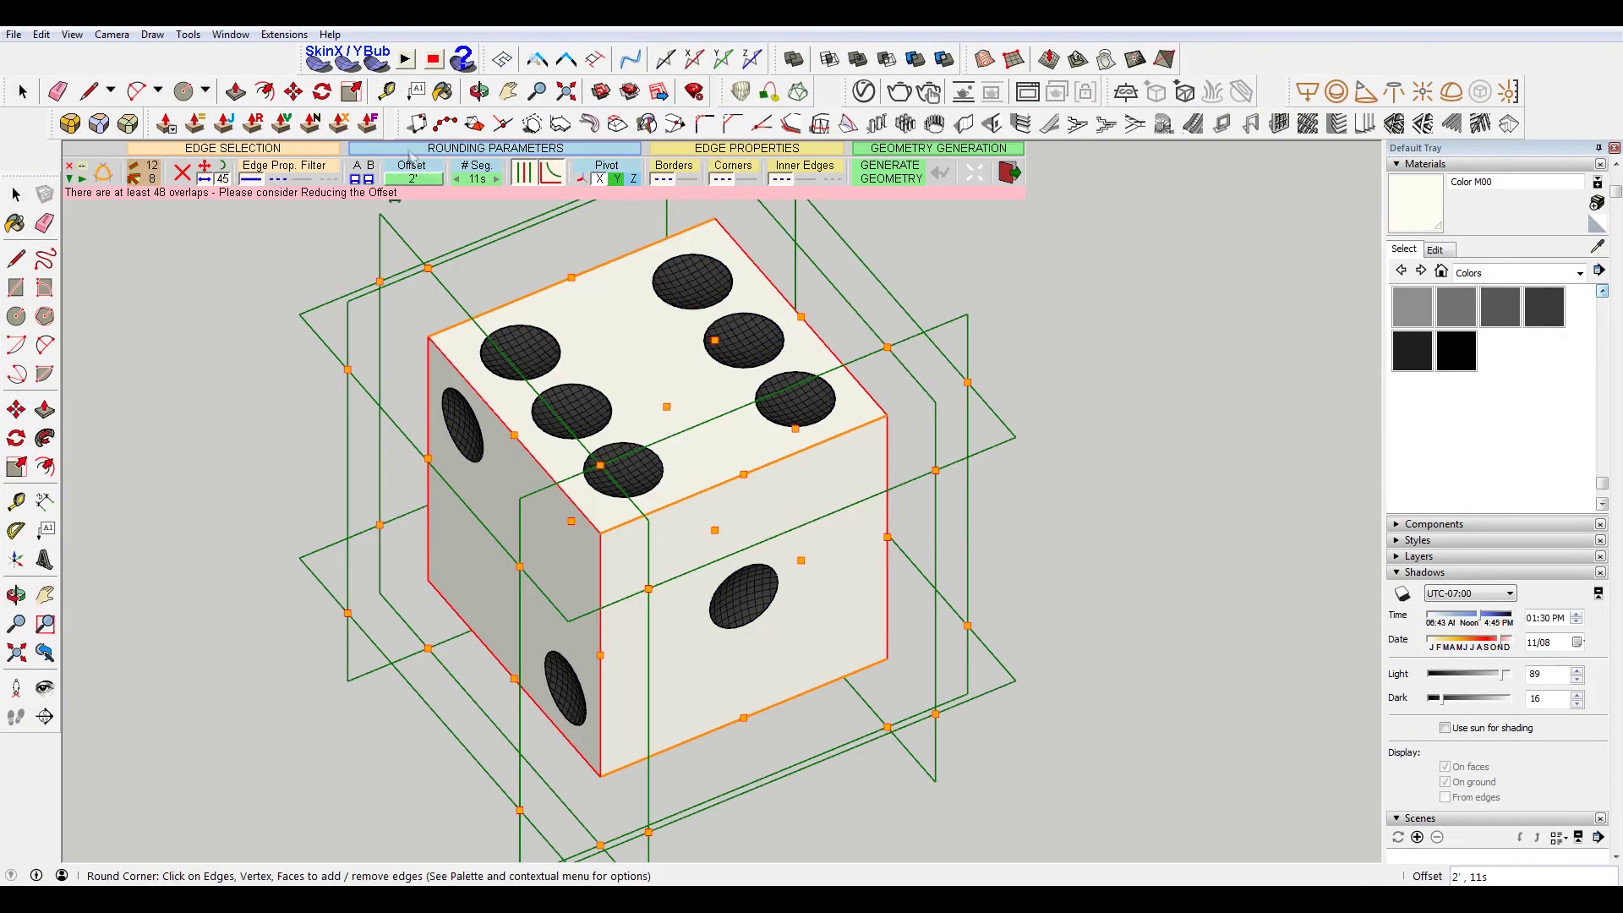
left_click(424, 197)
type(".7")
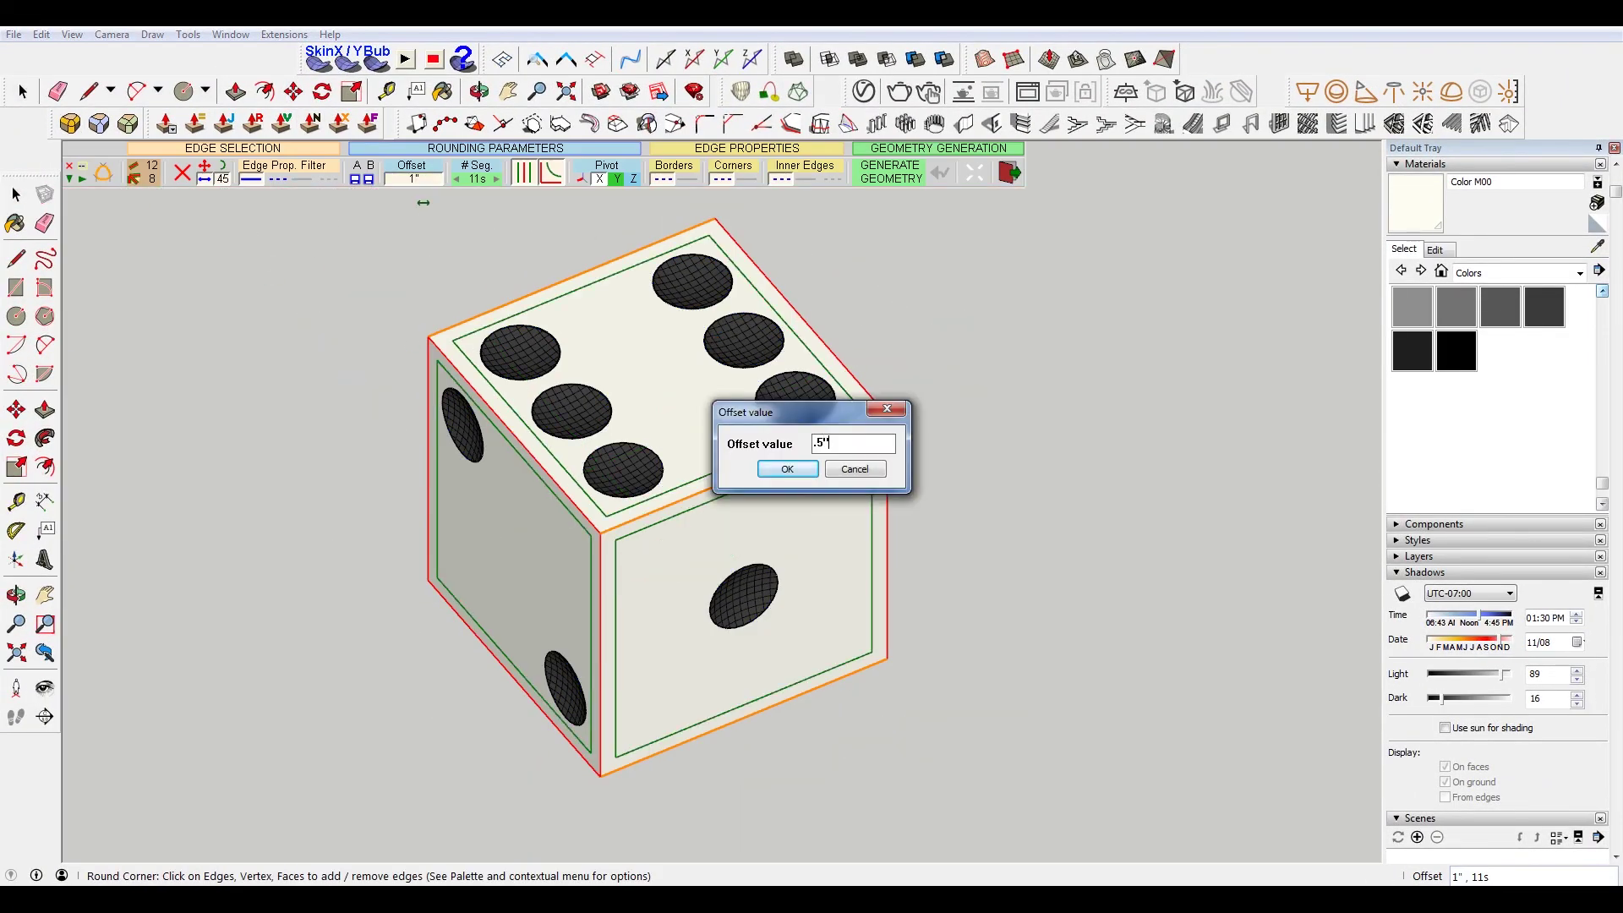
key("Return")
key("Return")
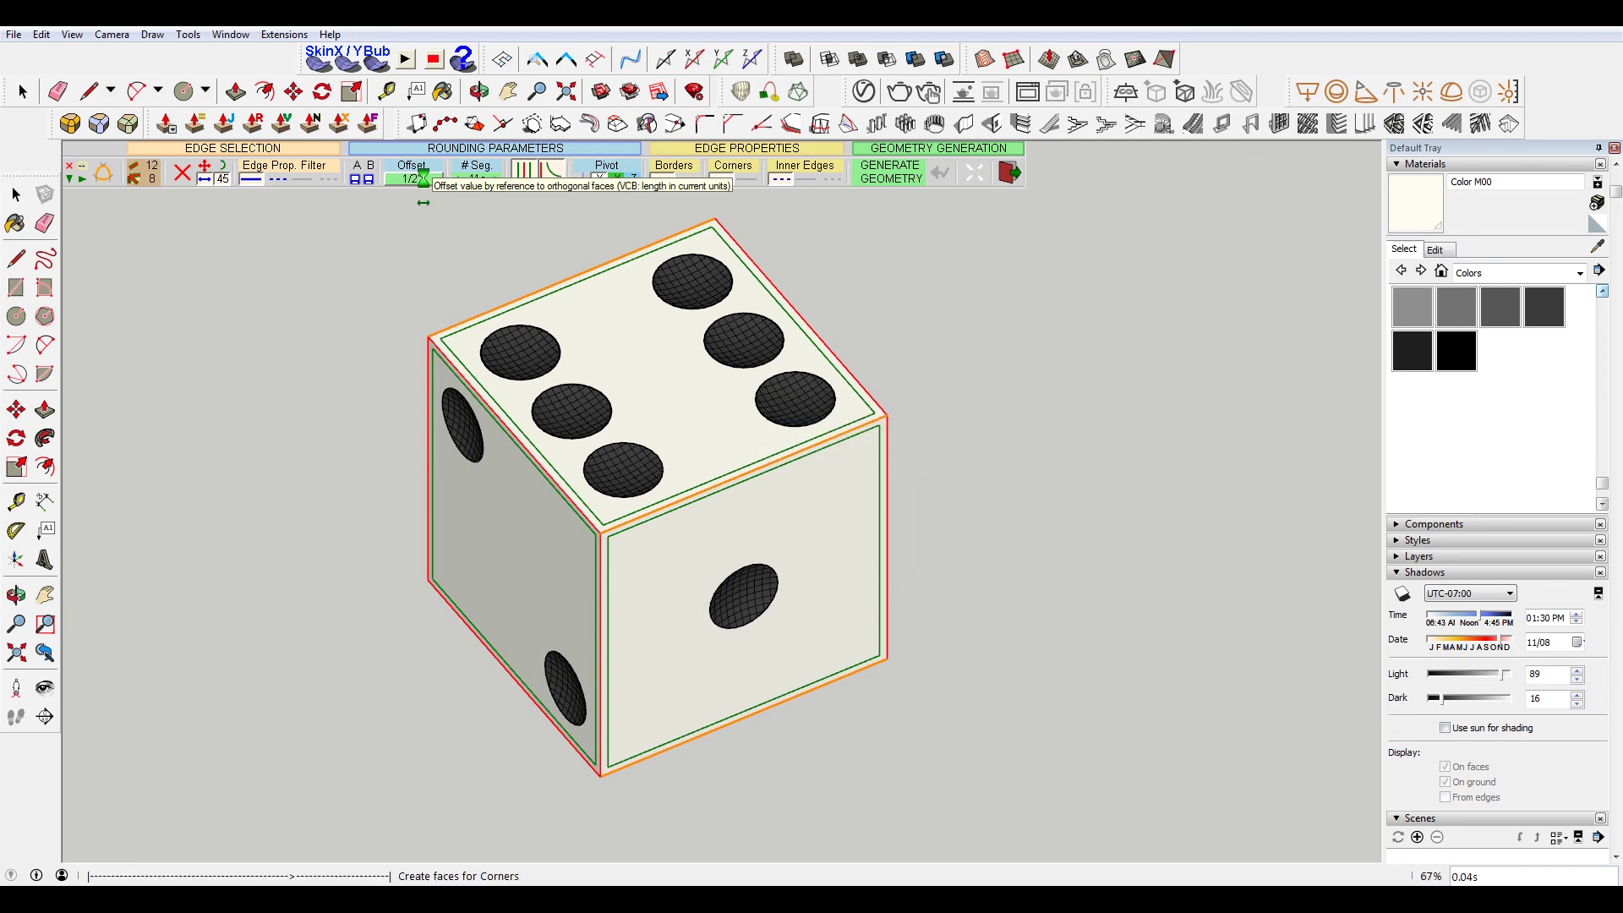
mouse_move(423, 187)
middle_mouse_down()
mouse_move(609, 493)
mouse_move(711, 331)
mouse_move(848, 256)
mouse_move(436, 415)
middle_mouse_up()
double_click(436, 416)
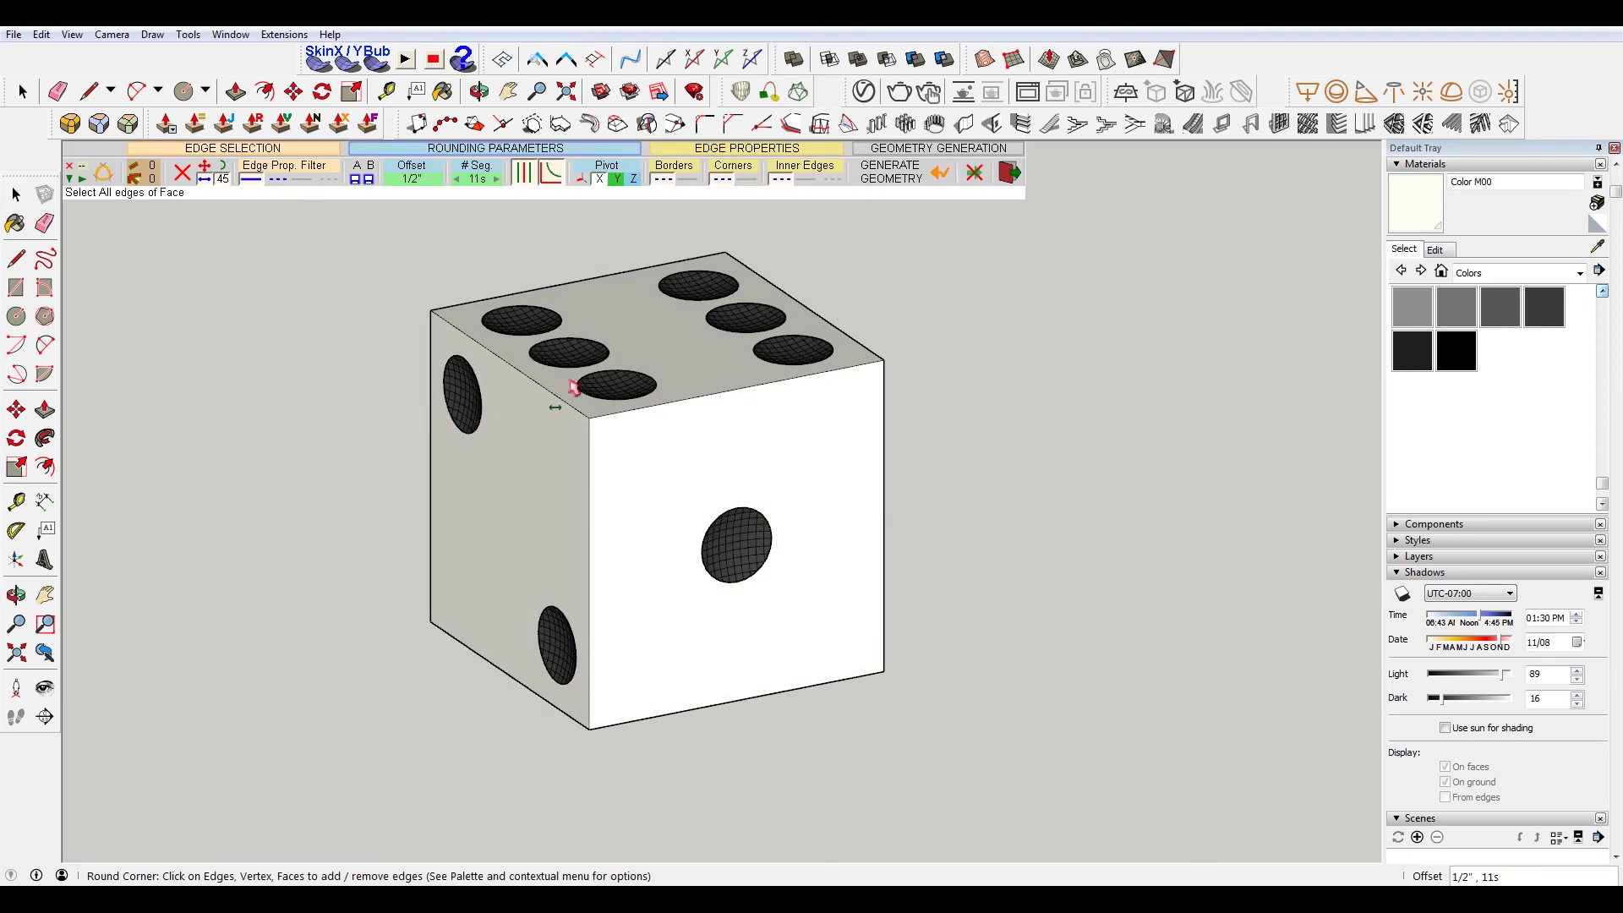
left_click(428, 180)
type("\"")
key("Return")
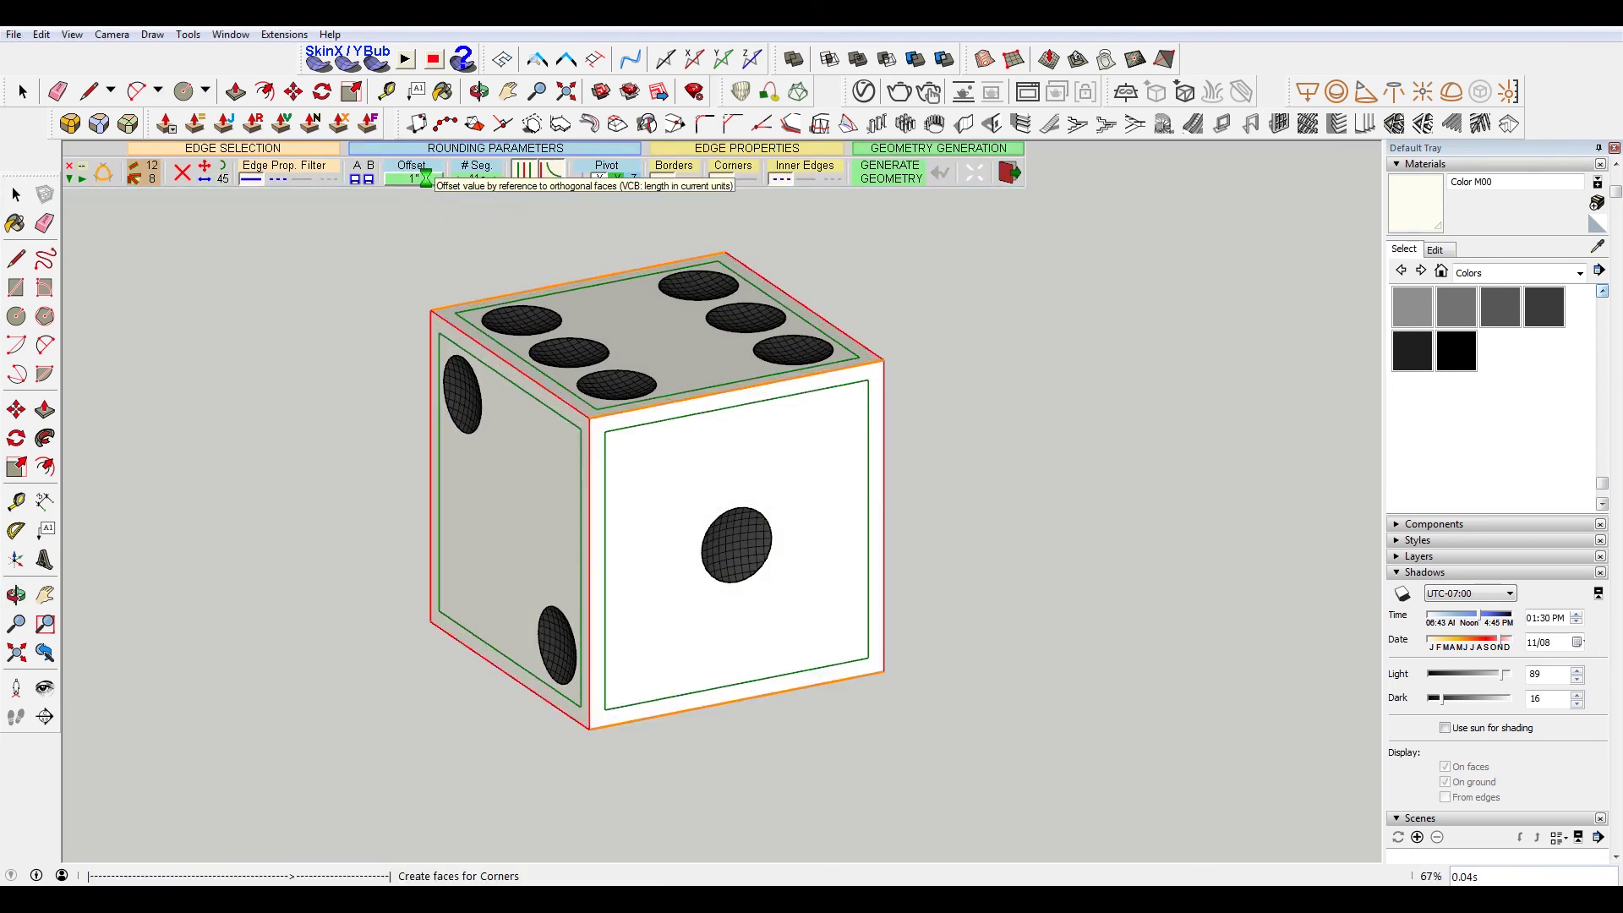
mouse_move(634, 363)
middle_mouse_down()
mouse_move(349, 431)
mouse_move(551, 536)
mouse_move(954, 417)
mouse_move(870, 440)
mouse_move(760, 532)
middle_mouse_up()
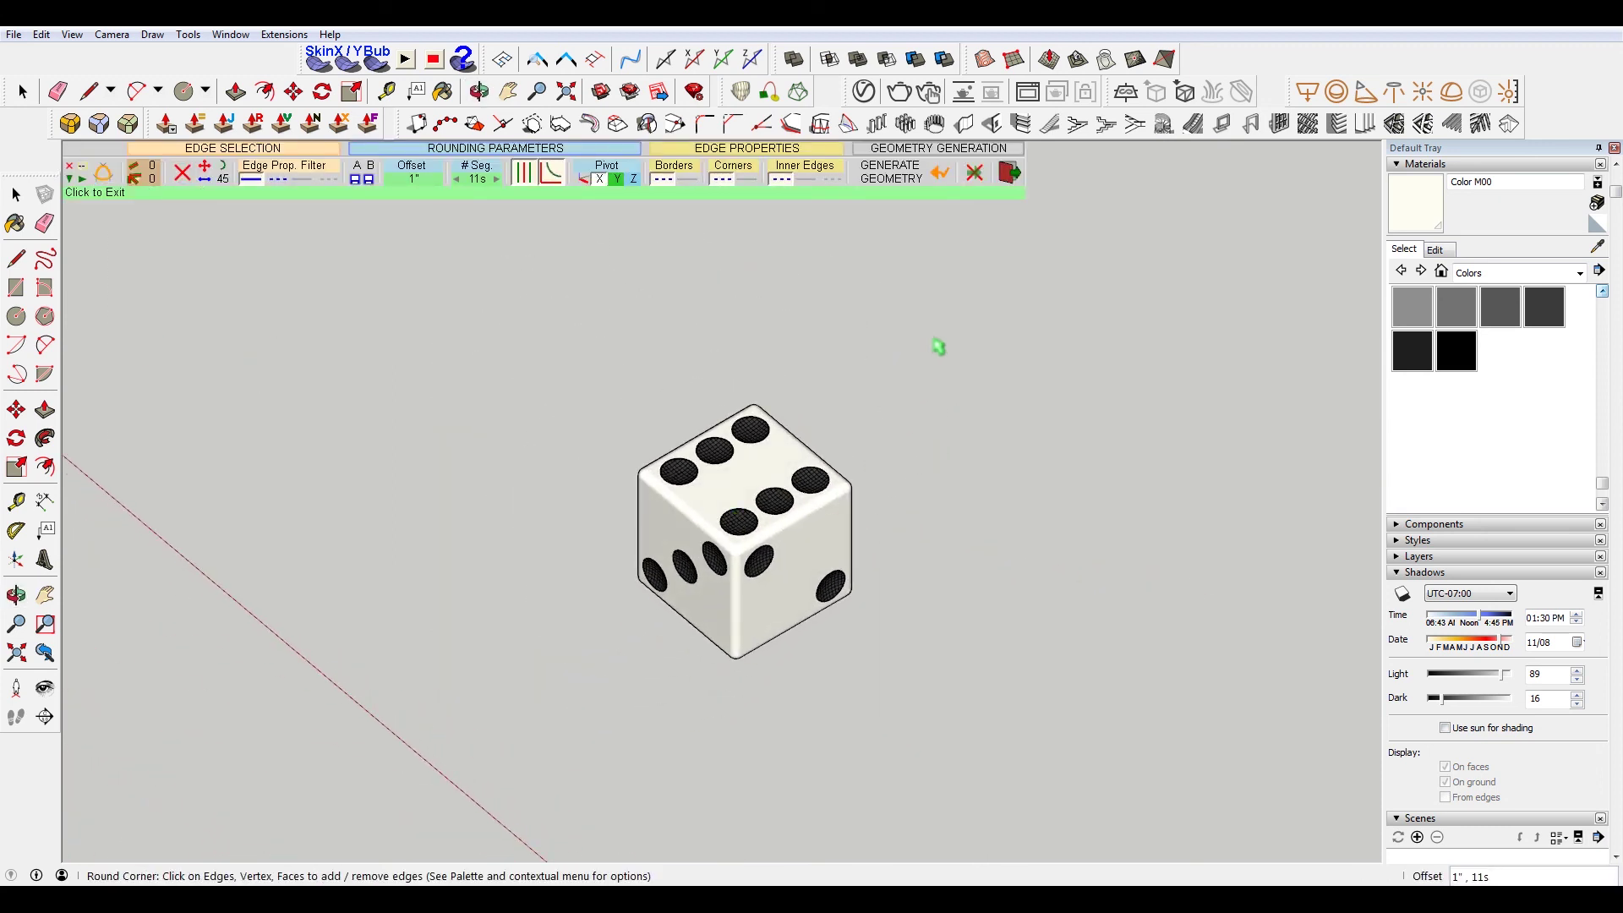
key("space")
mouse_move(934, 351)
middle_mouse_down()
mouse_move(682, 602)
mouse_move(879, 655)
middle_mouse_up()
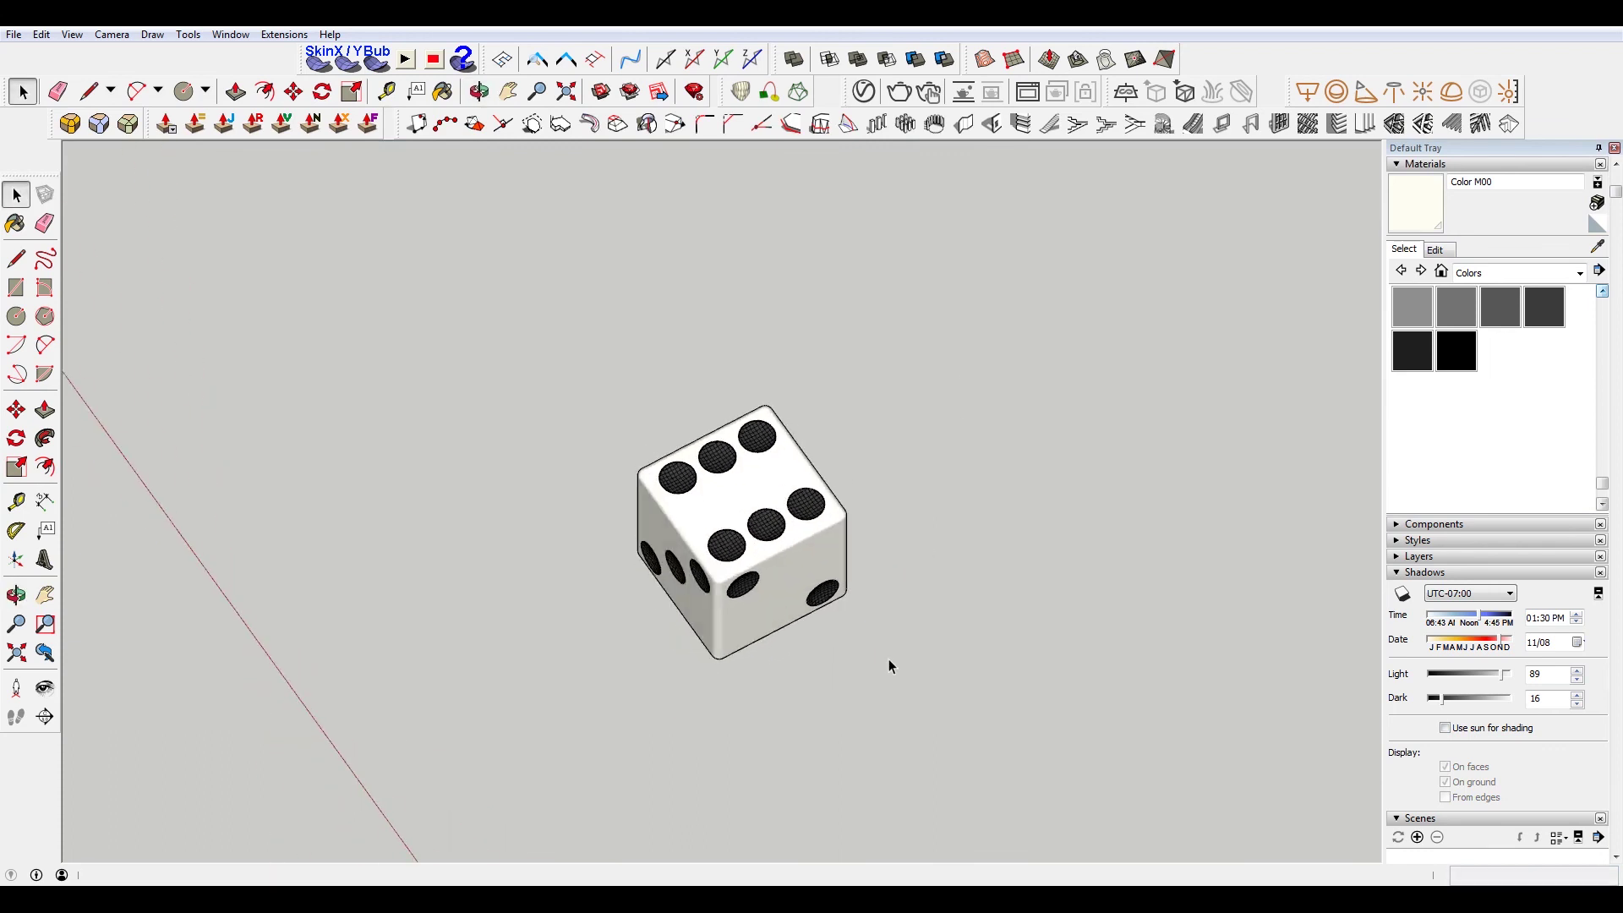